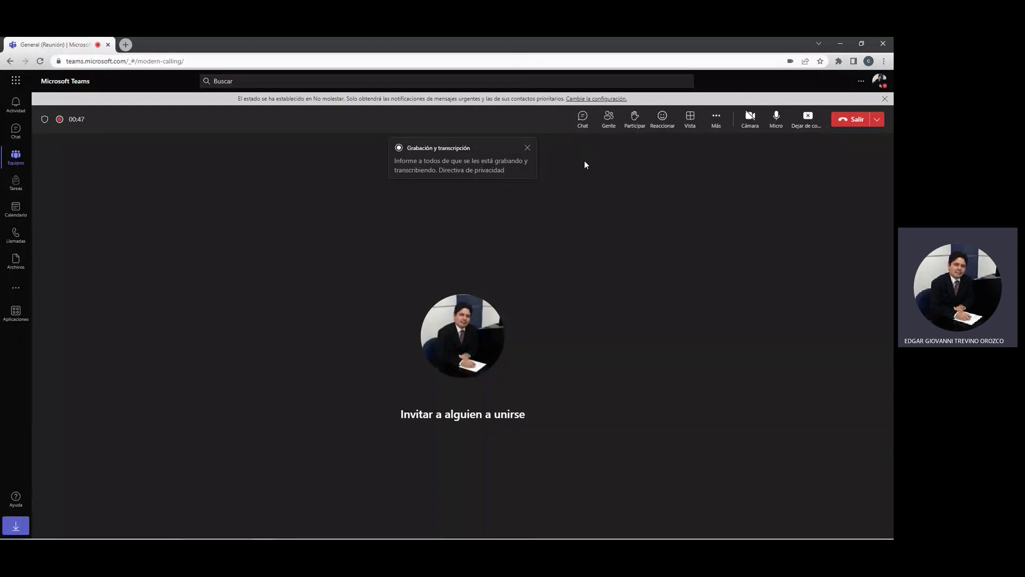
Step: Dismiss the Teams 'Grabación y transcripción' notice and open a new blank Chrome tab
{"action": "left_click", "coordinate": [530, 148]}
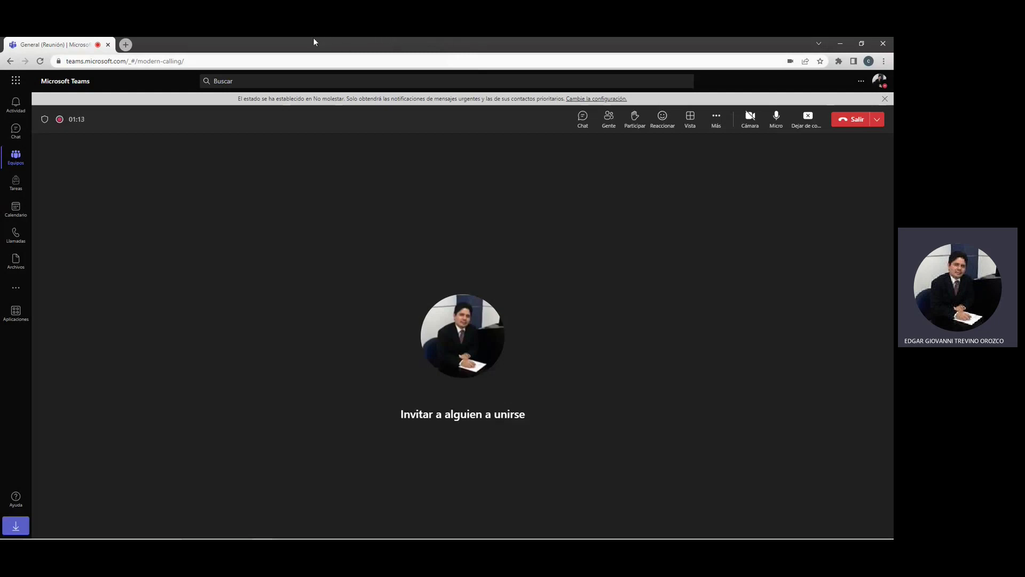
{"action": "left_click", "coordinate": [127, 45]}
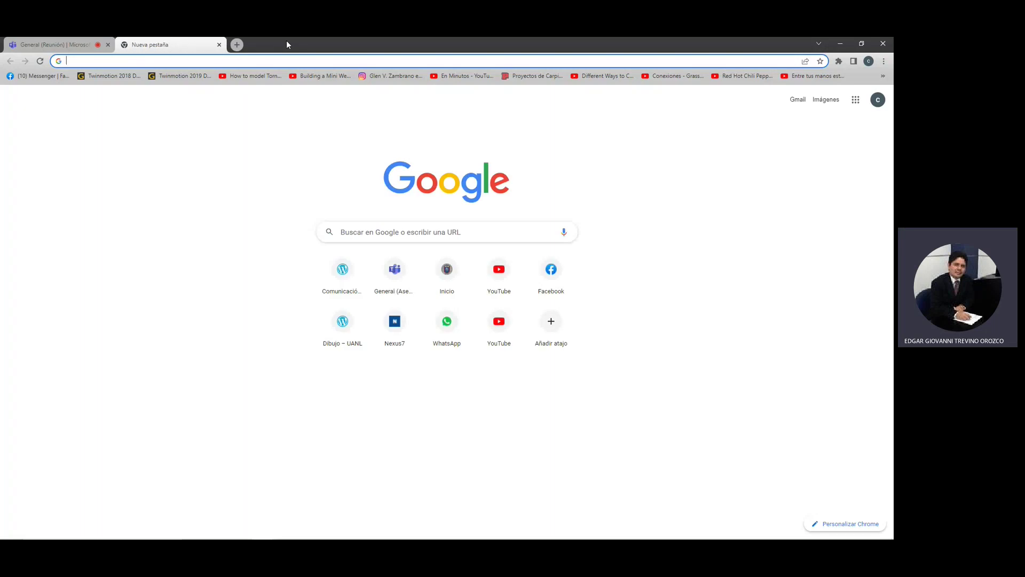
Step: Search Google for 'bleder kit', switch to 'blenderkit', and open the add-on download page in a new tab
{"action": "type", "text": "ble"}
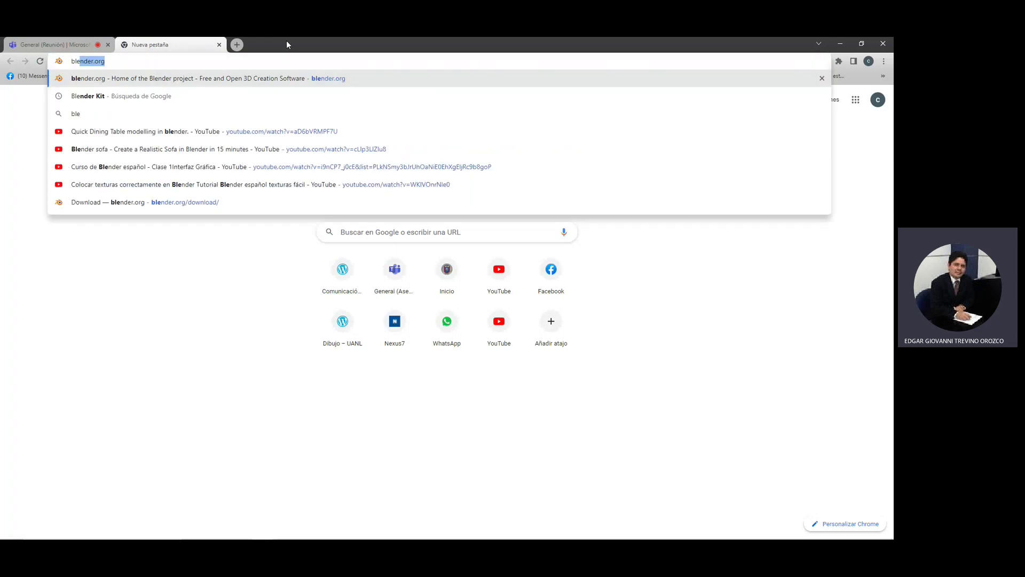
{"action": "type", "text": "der ki"}
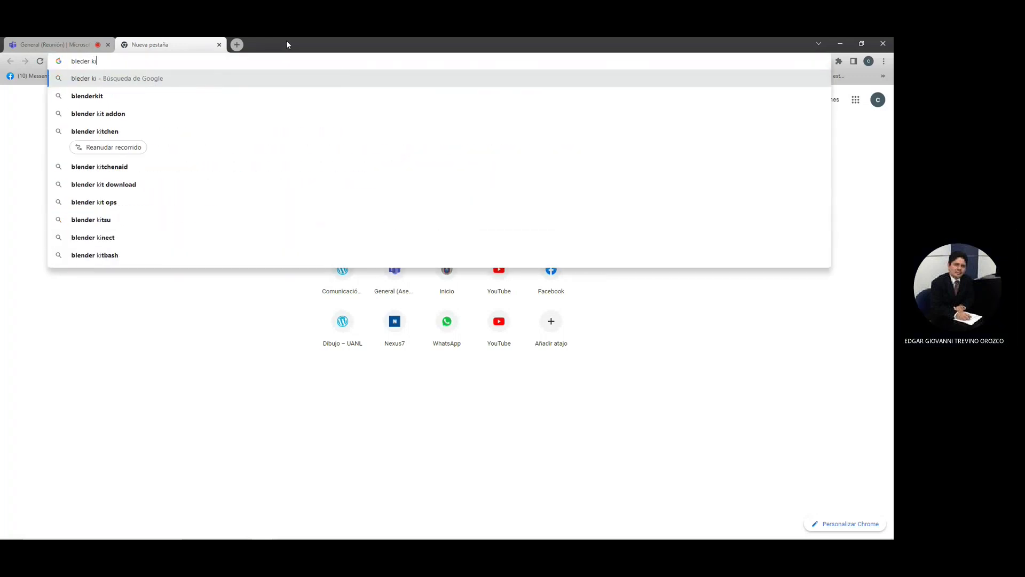
{"action": "type", "text": "t"}
{"action": "key", "text": "Return"}
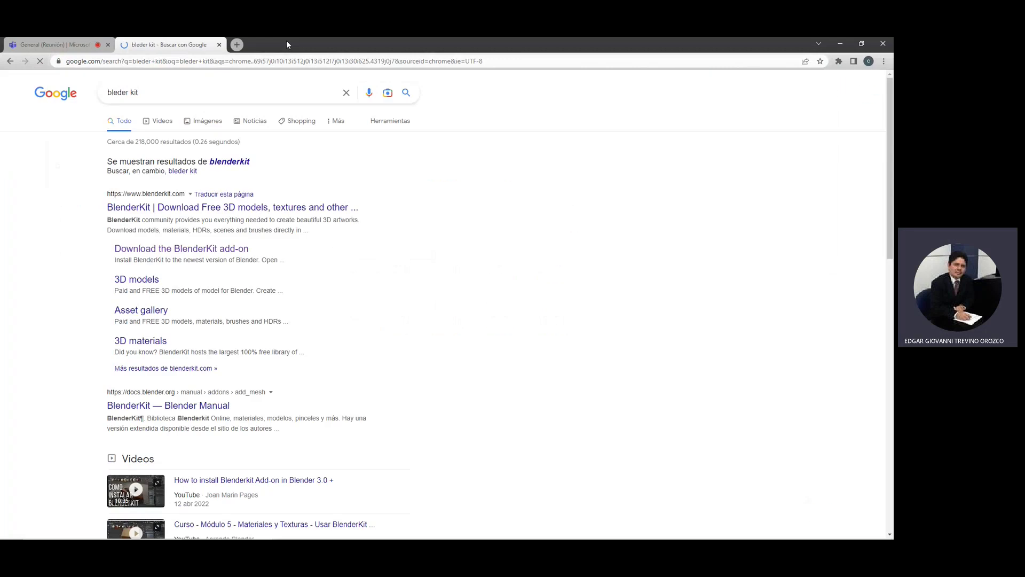
{"action": "left_click", "coordinate": [230, 161]}
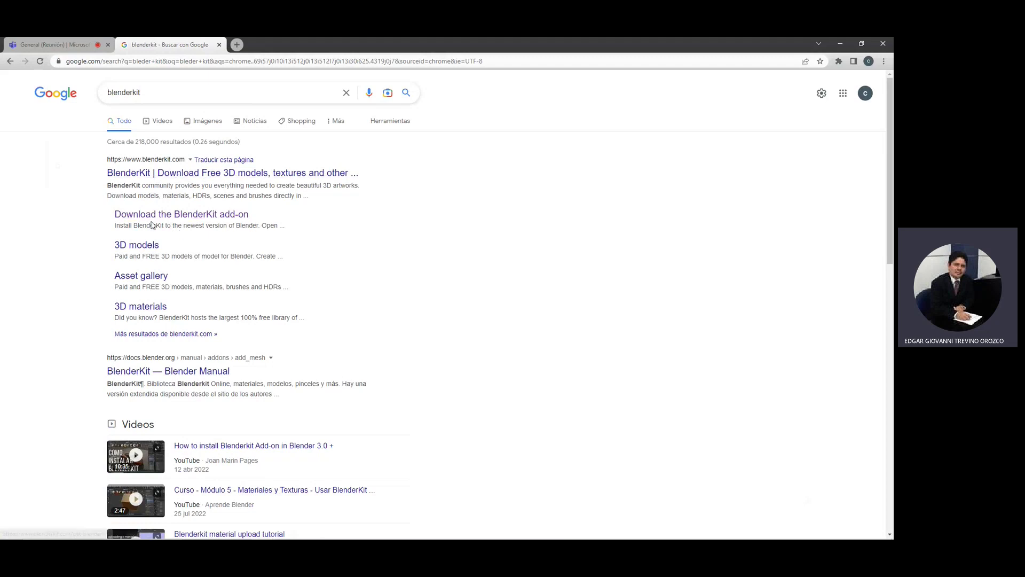
{"action": "right_click", "coordinate": [189, 216]}
{"action": "left_click", "coordinate": [227, 222]}
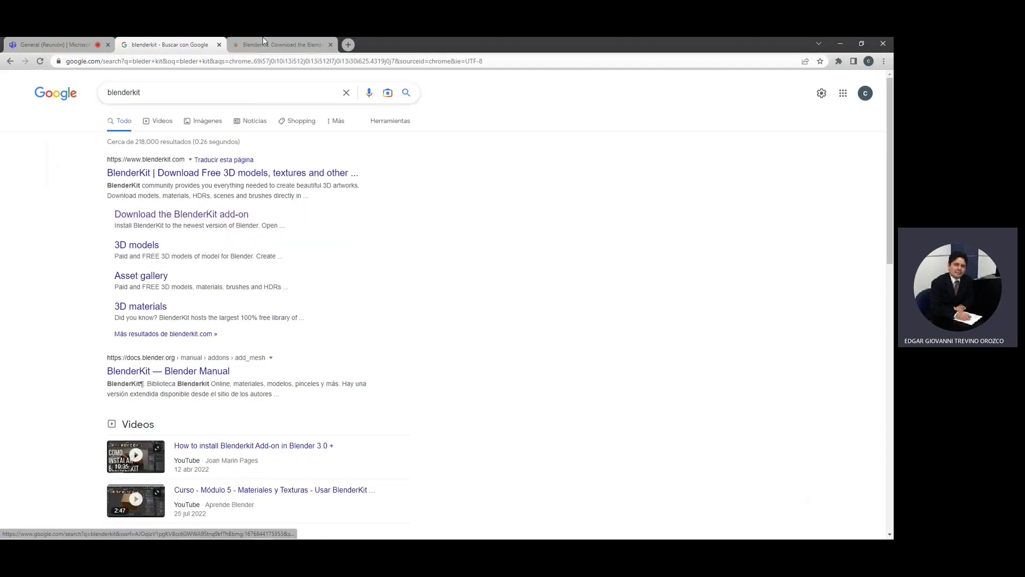
{"action": "left_click", "coordinate": [265, 42]}
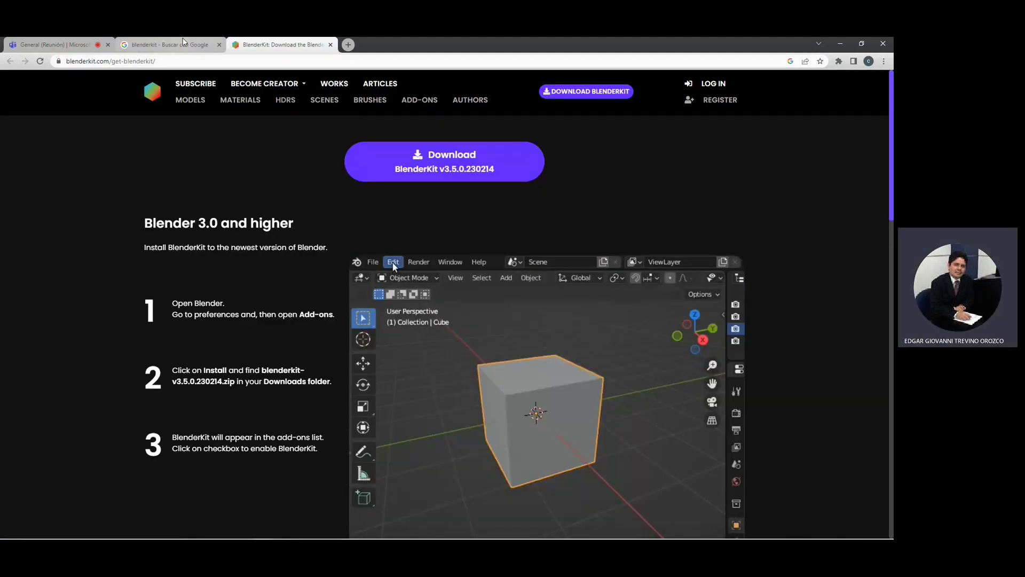
Step: Visit the BlenderKit homepage from the search results, then go back
{"action": "left_click", "coordinate": [170, 45]}
{"action": "left_click", "coordinate": [210, 172]}
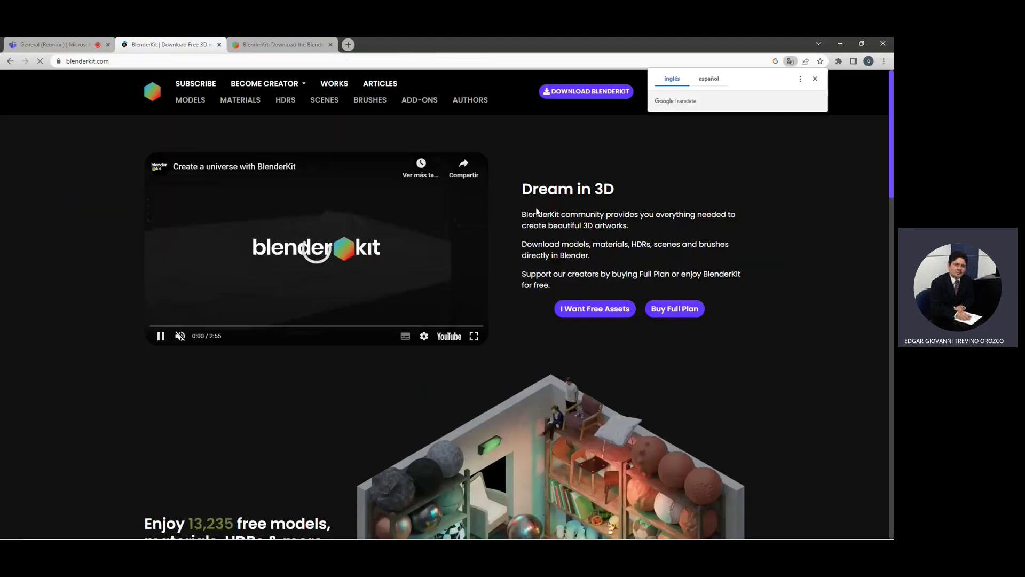
{"action": "scroll", "coordinate": [550, 358], "scroll_direction": "down", "scroll_amount": 3}
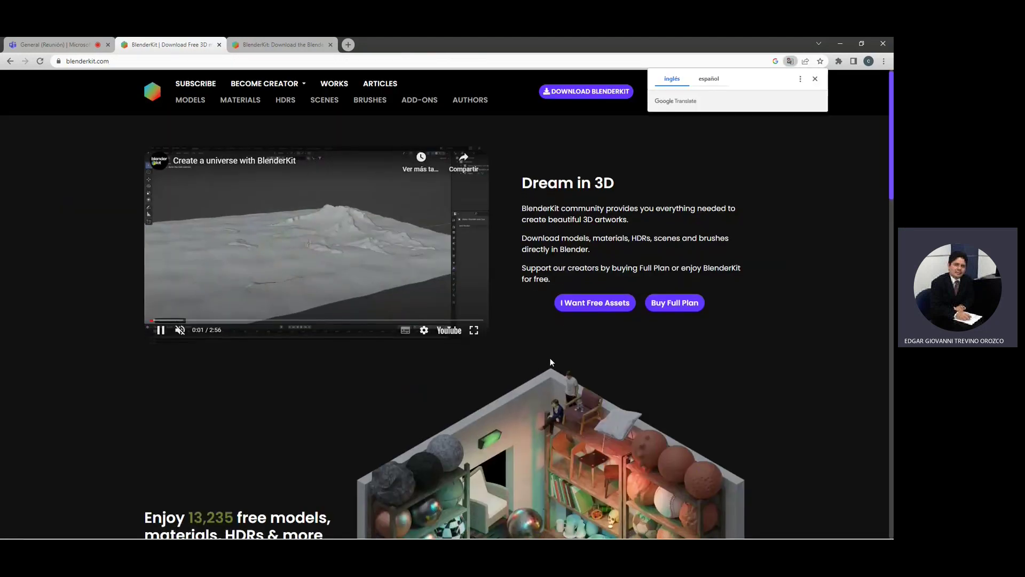
{"action": "scroll", "coordinate": [551, 352], "scroll_direction": "up", "scroll_amount": 3}
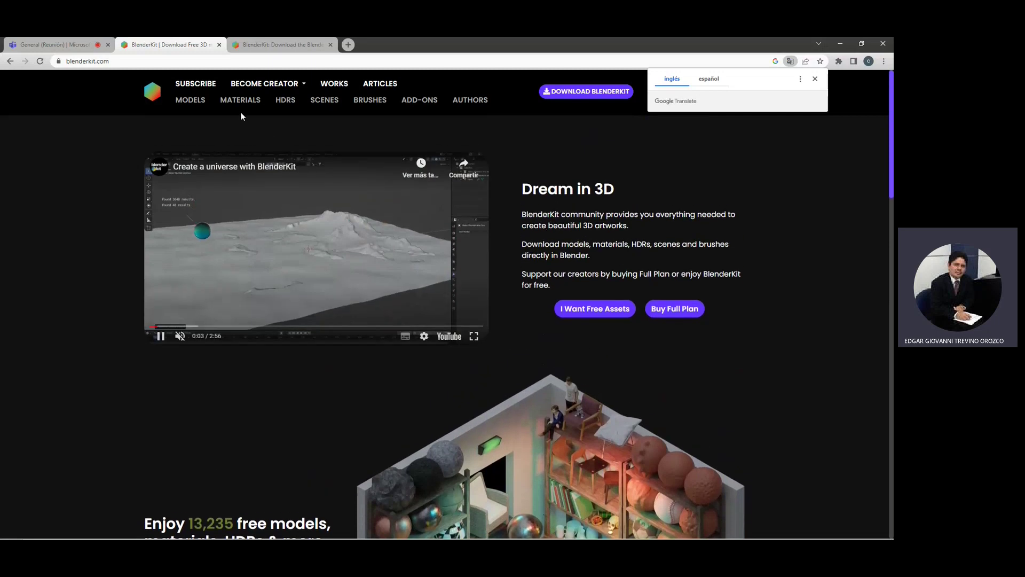
{"action": "left_click", "coordinate": [10, 61]}
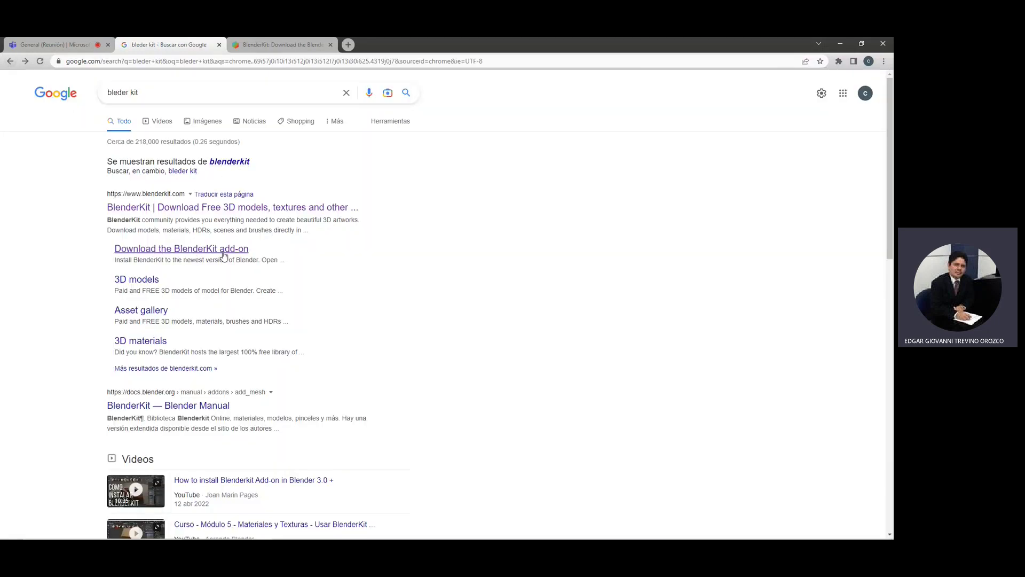
Step: Download the BlenderKit v3.5.0 add-on zip and shrink Chrome to a smaller window
{"action": "left_click", "coordinate": [262, 43]}
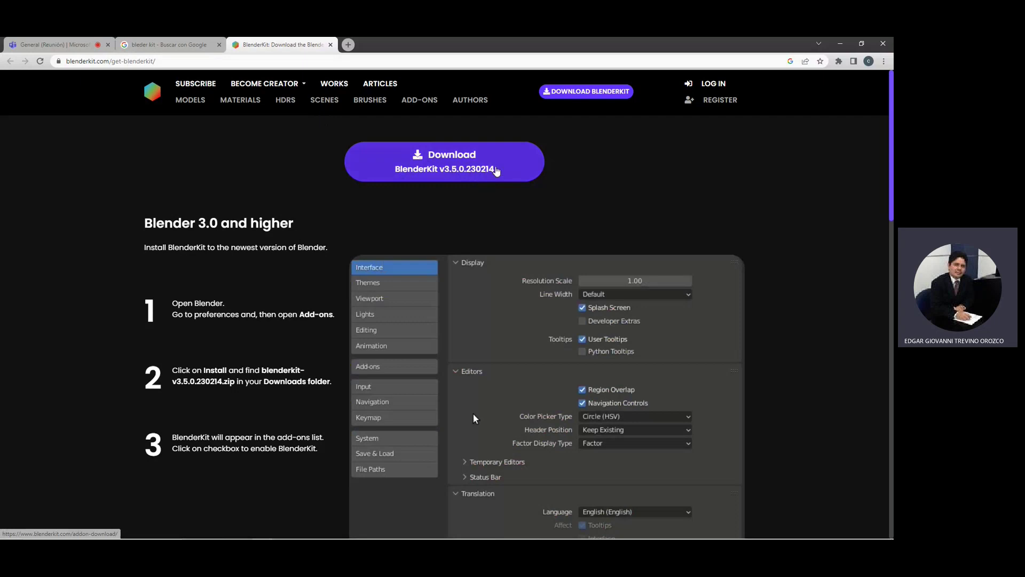
{"action": "left_click", "coordinate": [500, 170]}
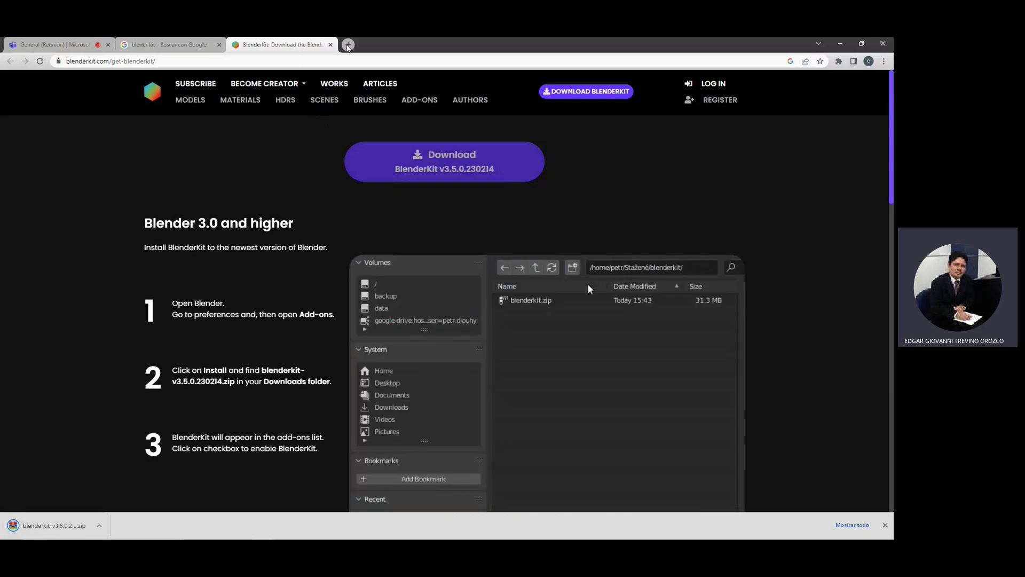
{"action": "double_click", "coordinate": [405, 45]}
{"action": "left_click_drag", "start_coordinate": [406, 45], "coordinate": [458, 69]}
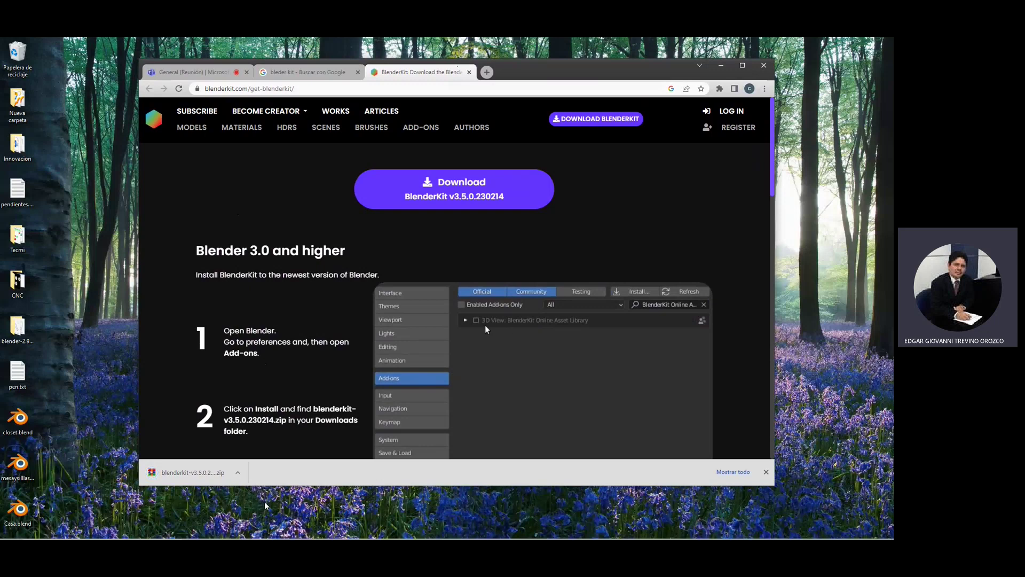
Step: Launch Blender to the default cube scene, dismissing the splash screen and BlenderKit asset bar
{"action": "left_click", "coordinate": [332, 530]}
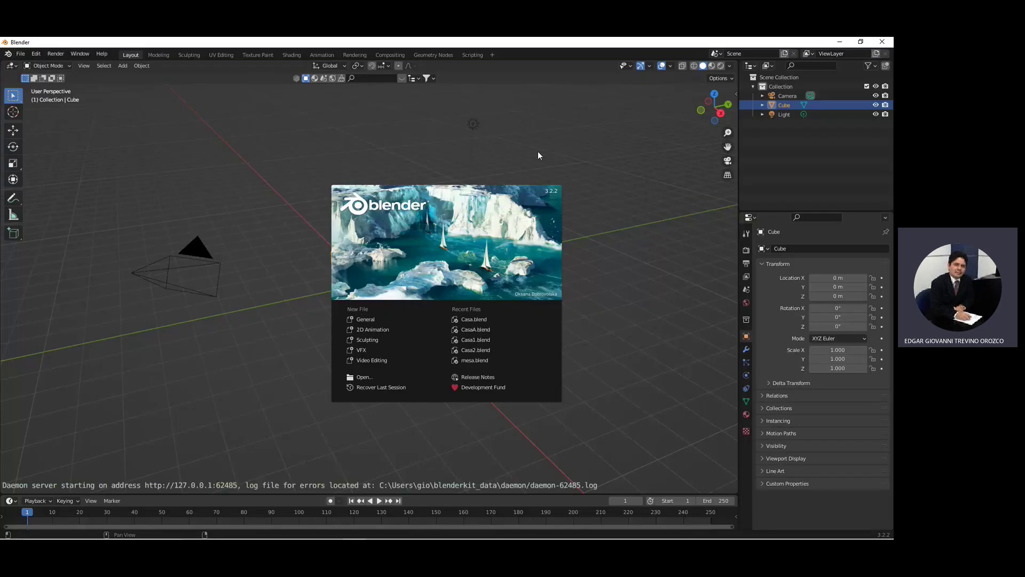
{"action": "left_click", "coordinate": [514, 142]}
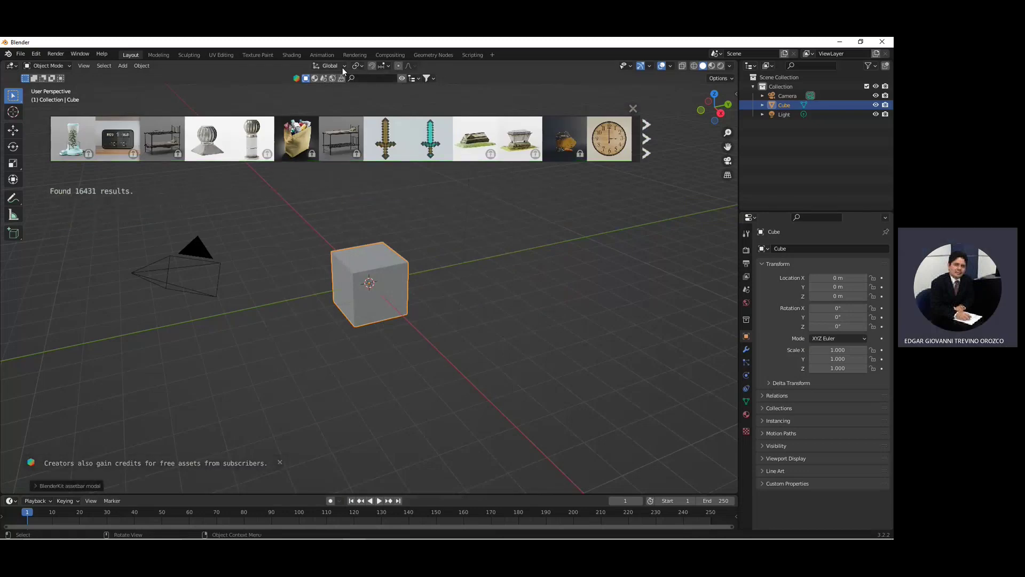
{"action": "left_click", "coordinate": [404, 78]}
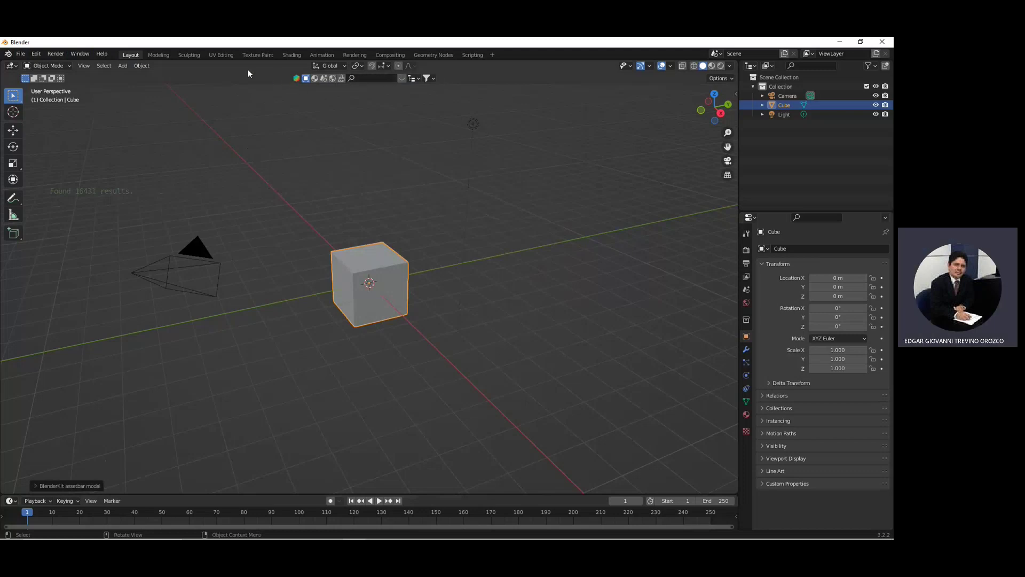
{"action": "left_click", "coordinate": [36, 54]}
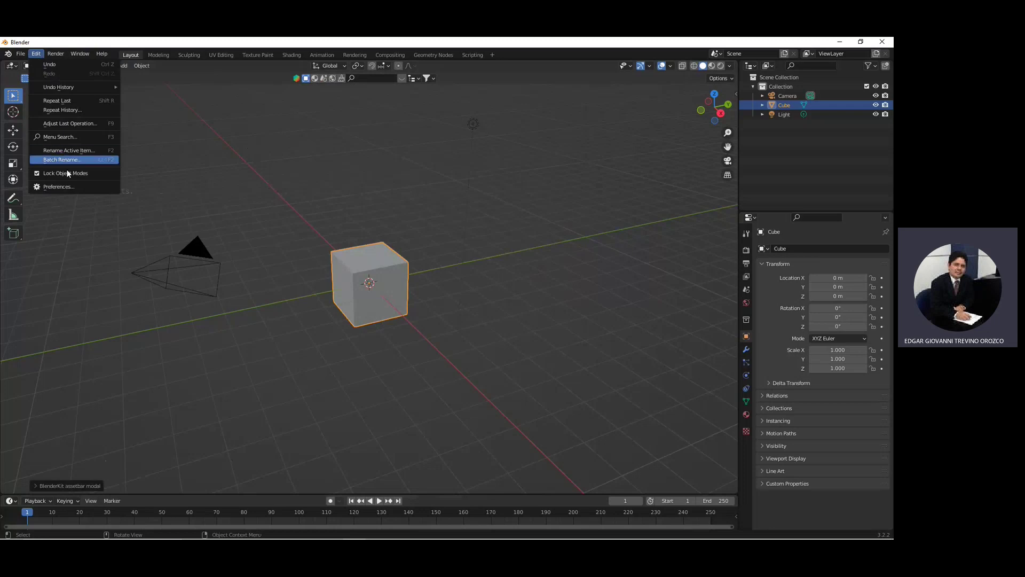
Step: Find blenderkit-v3.5.0.230214.zip in Downloads from Add-ons preferences, then cancel without installing
{"action": "left_click", "coordinate": [69, 187]}
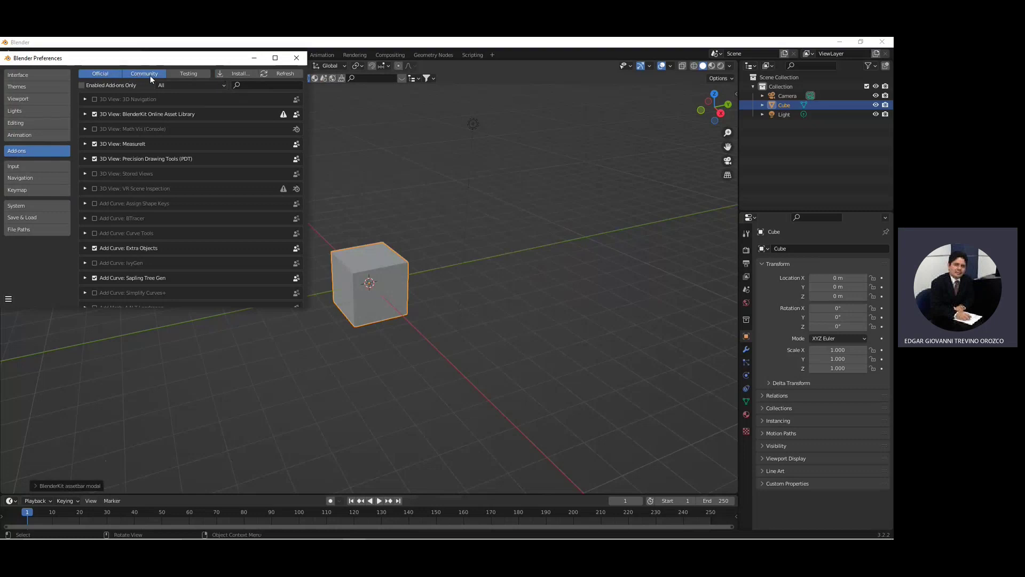
{"action": "left_click", "coordinate": [231, 75]}
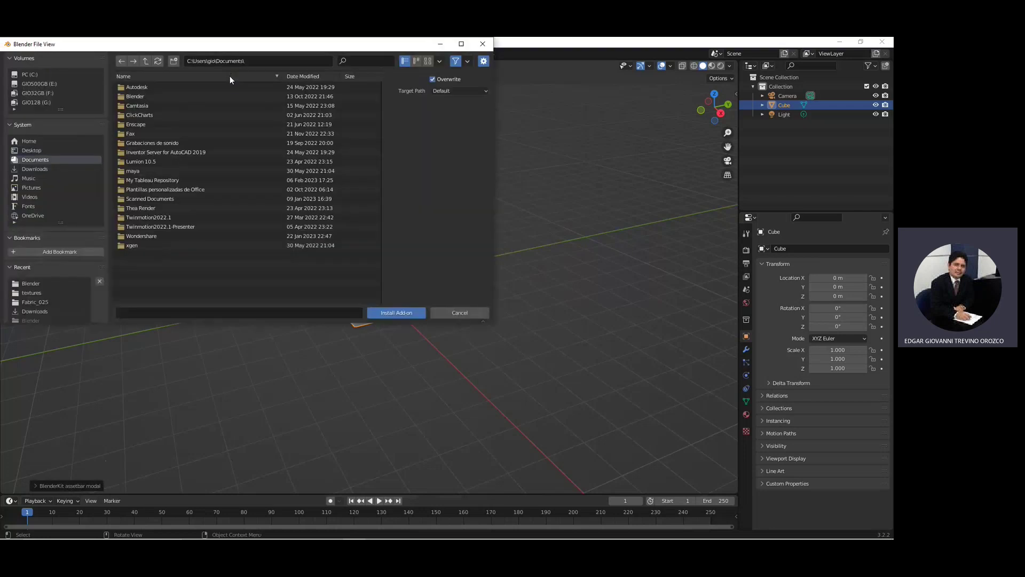
{"action": "left_click", "coordinate": [34, 169]}
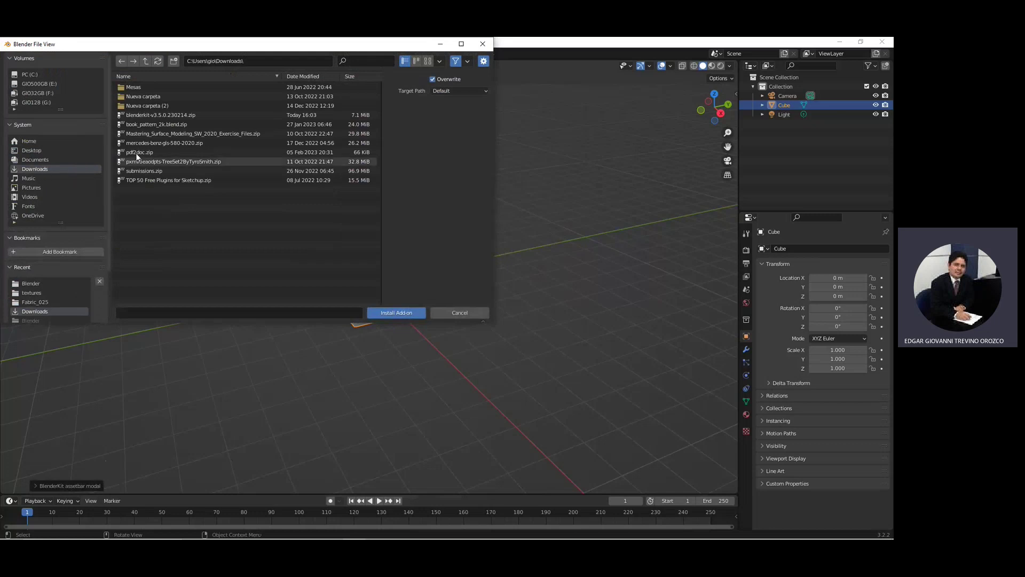
{"action": "left_click", "coordinate": [142, 116]}
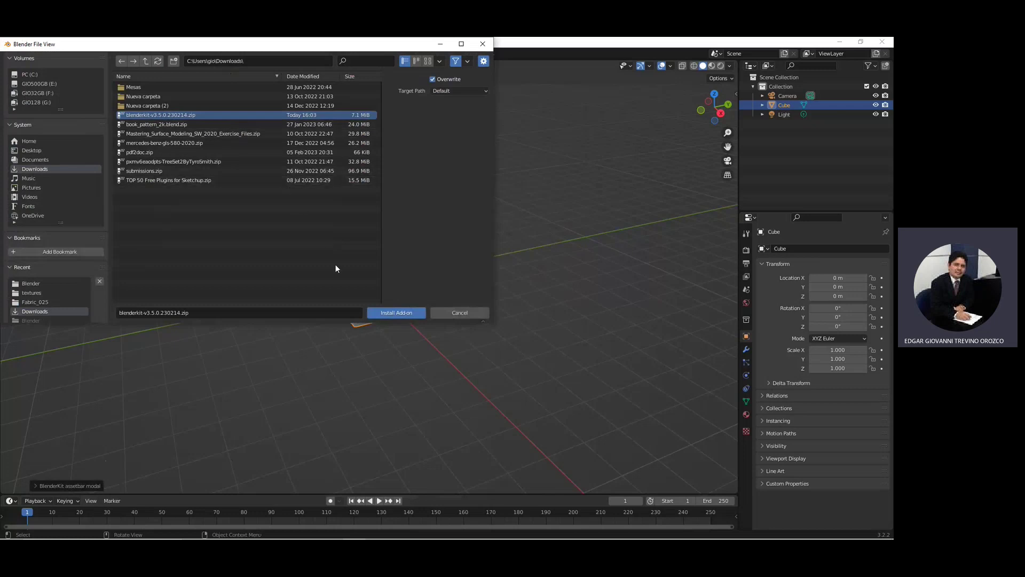
{"action": "left_click", "coordinate": [483, 44]}
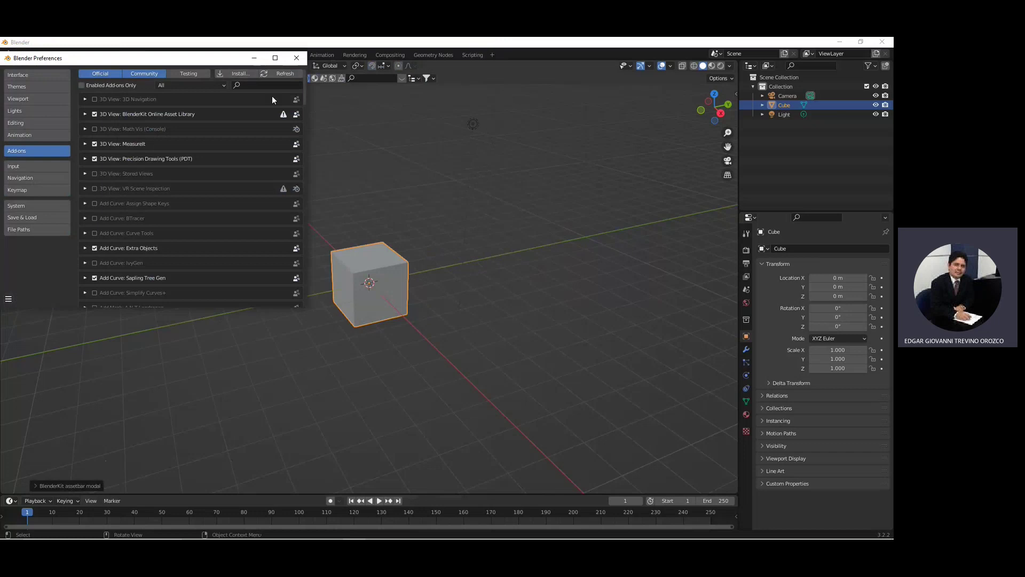
Step: Filter add-ons by 'kit' to confirm BlenderKit Online Asset Library is enabled, then close Preferences
{"action": "left_click", "coordinate": [255, 86]}
{"action": "type", "text": "blen"}
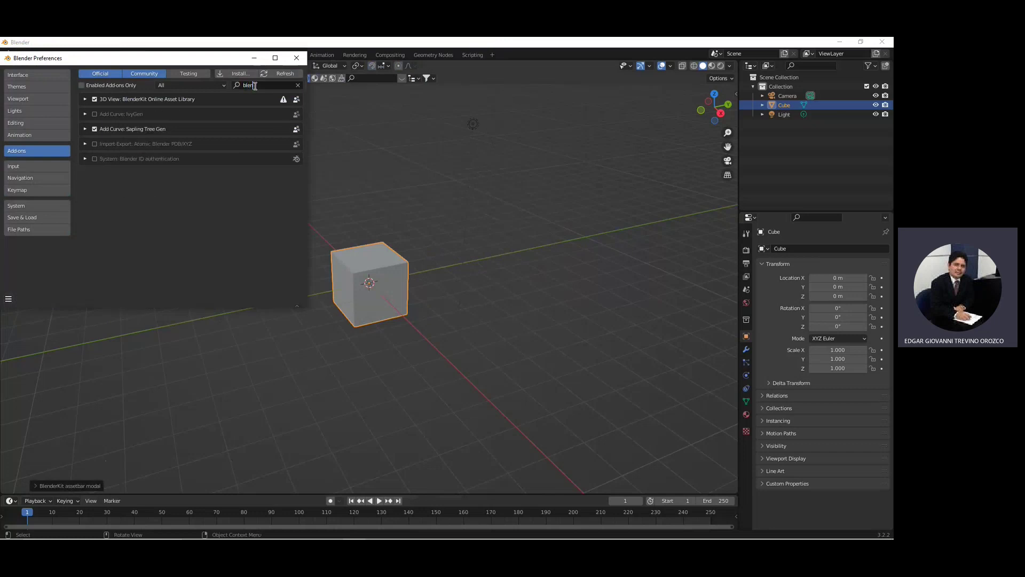
{"action": "type", "text": "der"}
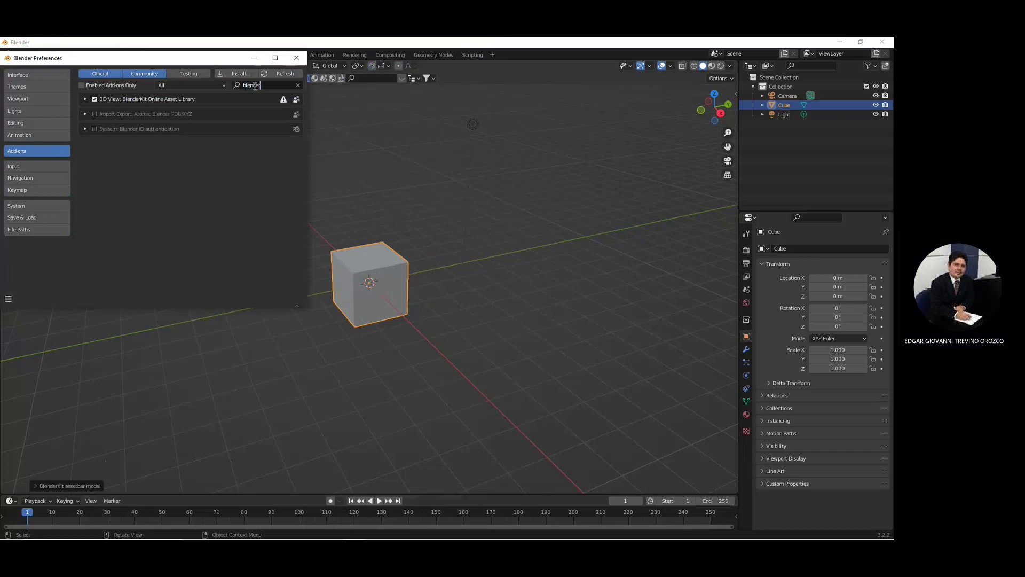
{"action": "key", "text": "BackSpace"}
{"action": "key", "text": "BackSpace"}
{"action": "key", "text": "BackSpace"}
{"action": "key", "text": "BackSpace"}
{"action": "key", "text": "BackSpace"}
{"action": "key", "text": "BackSpace"}
{"action": "key", "text": "BackSpace"}
{"action": "type", "text": "kit"}
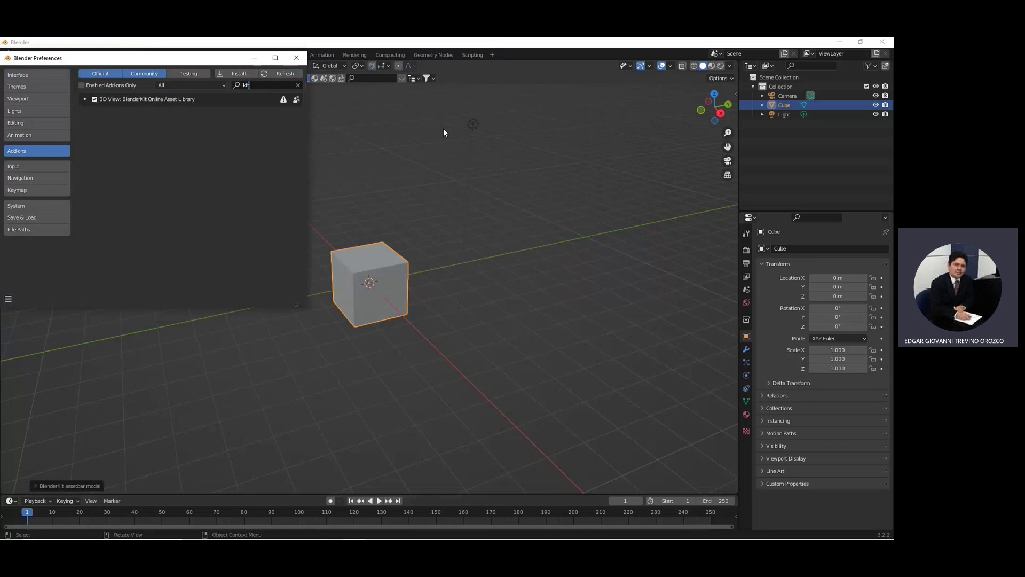
{"action": "left_click", "coordinate": [297, 59]}
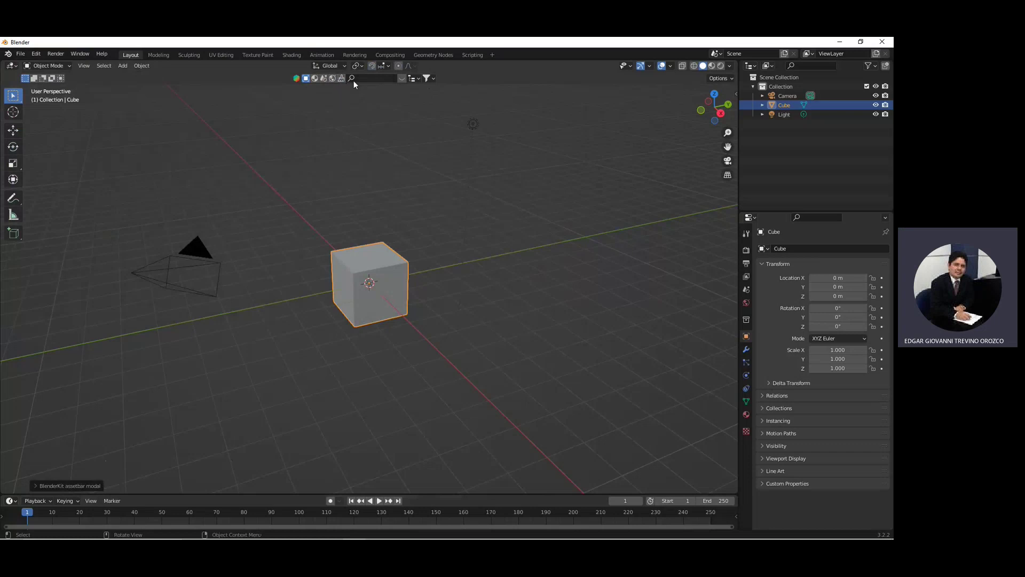
Step: Open the BlenderKit asset bar, page through assets, and search for 'car'
{"action": "left_click", "coordinate": [399, 78]}
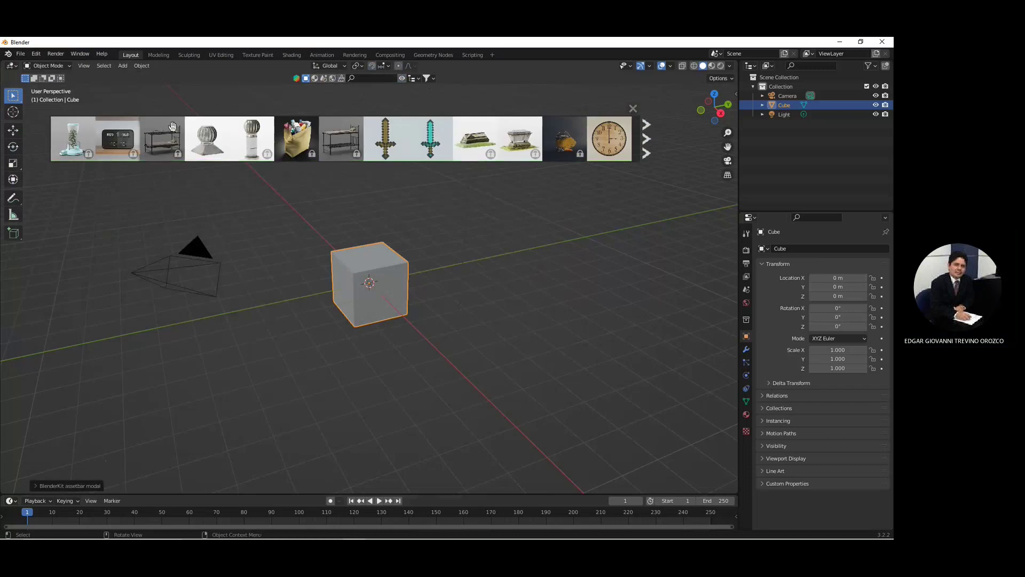
{"action": "mouse_move", "coordinate": [430, 138]}
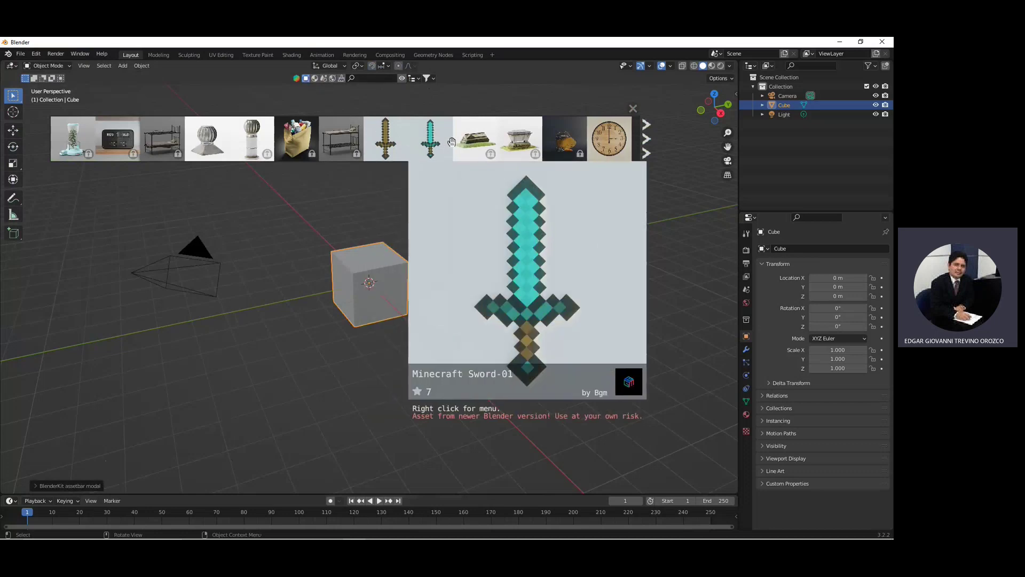
{"action": "left_click", "coordinate": [646, 141]}
{"action": "mouse_move", "coordinate": [565, 138]}
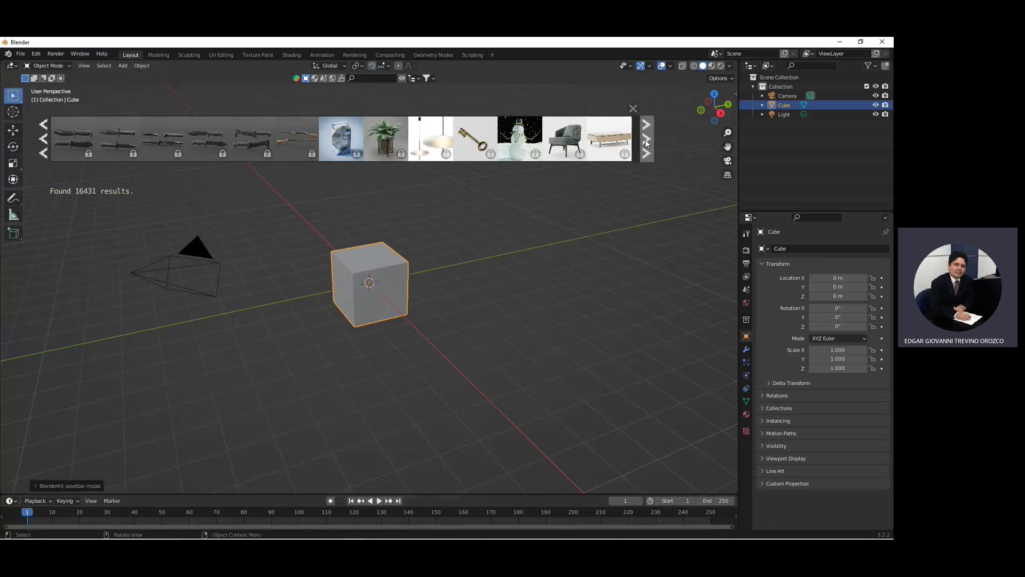
{"action": "left_click", "coordinate": [646, 141]}
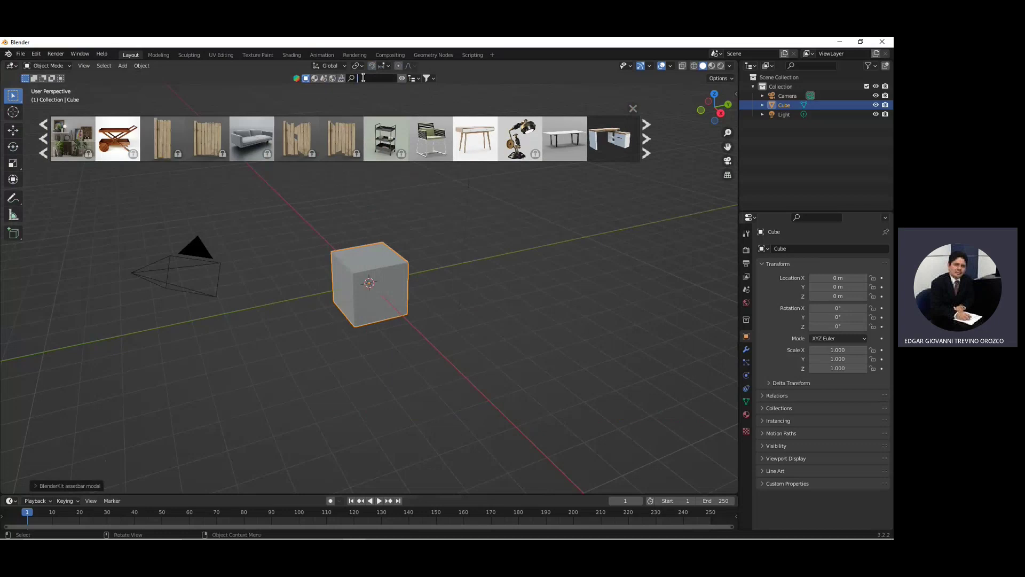
{"action": "type", "text": "ar"}
{"action": "key", "text": "Return"}
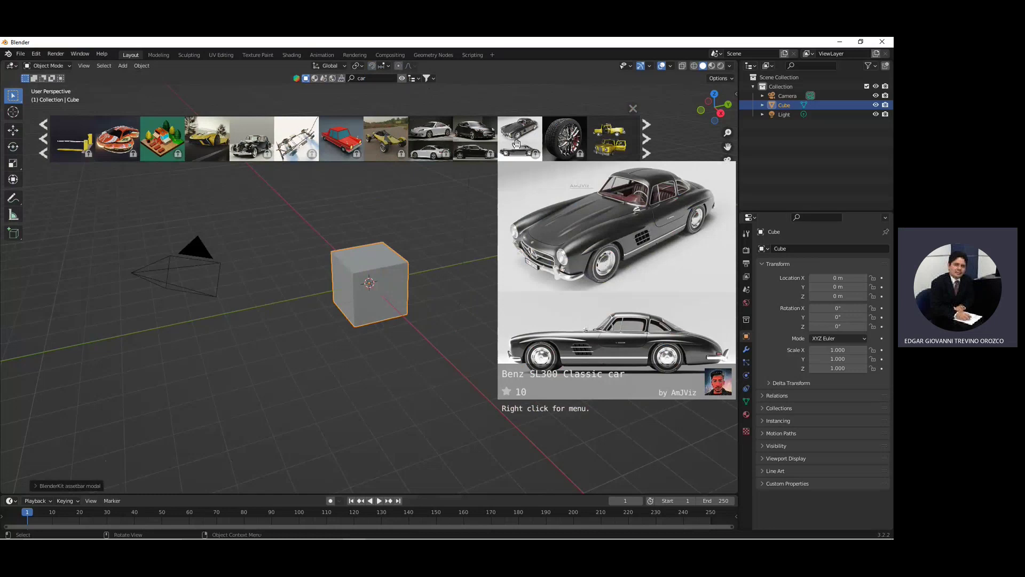
Step: Page through the car results and turn on the 'Free first' search filter
{"action": "left_click", "coordinate": [643, 143]}
{"action": "mouse_move", "coordinate": [386, 138]}
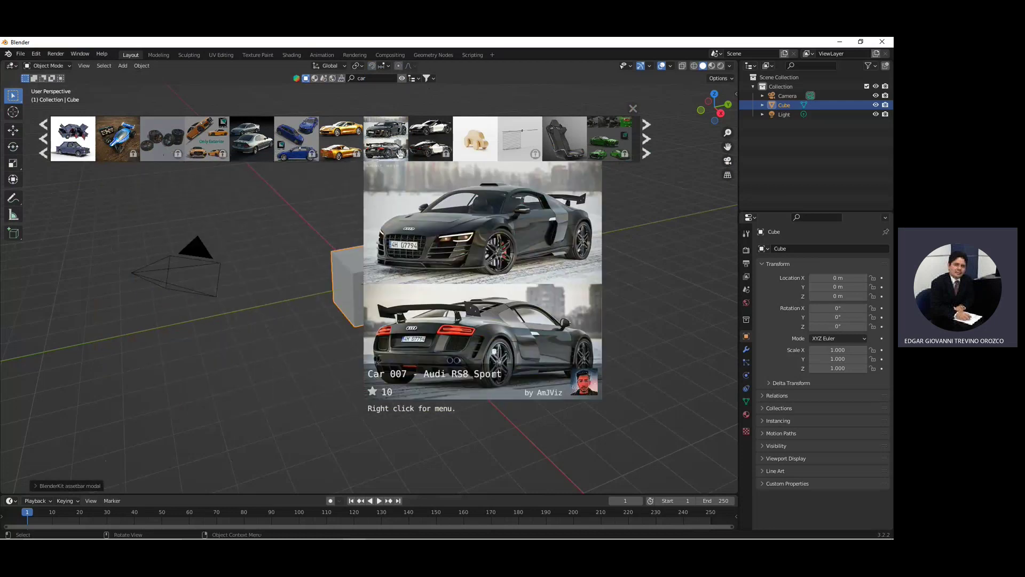
{"action": "left_click", "coordinate": [434, 78]}
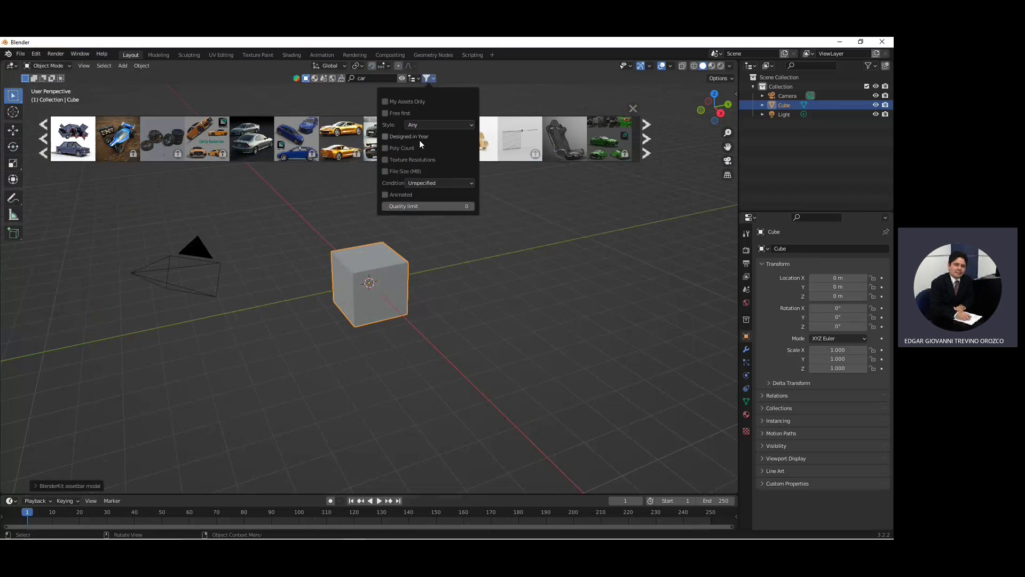
{"action": "left_click", "coordinate": [385, 112]}
{"action": "key", "text": "Return"}
Step: Change the BlenderKit asset search to 'man'
{"action": "left_click", "coordinate": [374, 79]}
{"action": "type", "text": "per"}
{"action": "key", "text": "BackSpace"}
{"action": "key", "text": "BackSpace"}
{"action": "key", "text": "BackSpace"}
{"action": "type", "text": "man"}
{"action": "key", "text": "Return"}
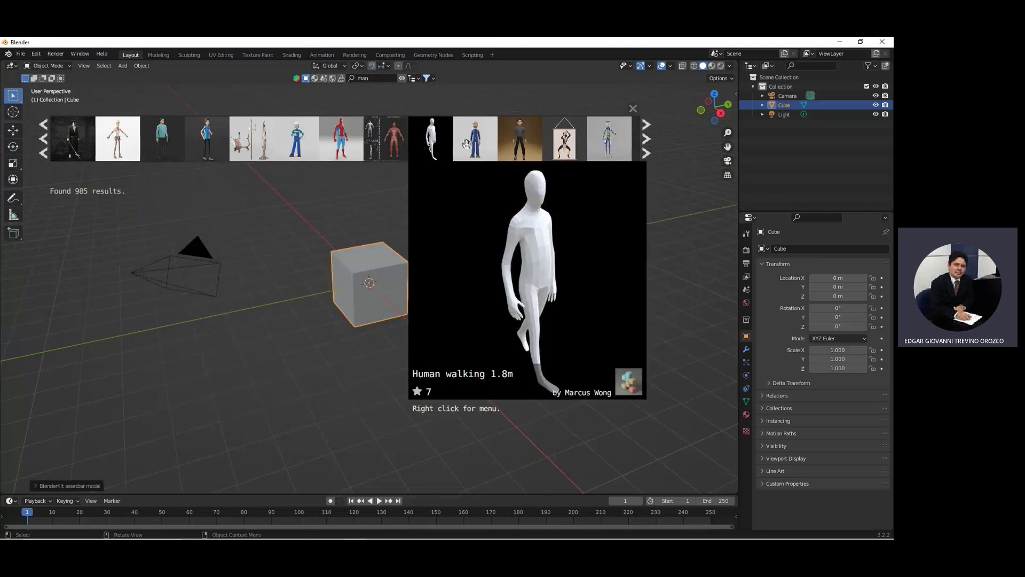
{"action": "left_click", "coordinate": [367, 78]}
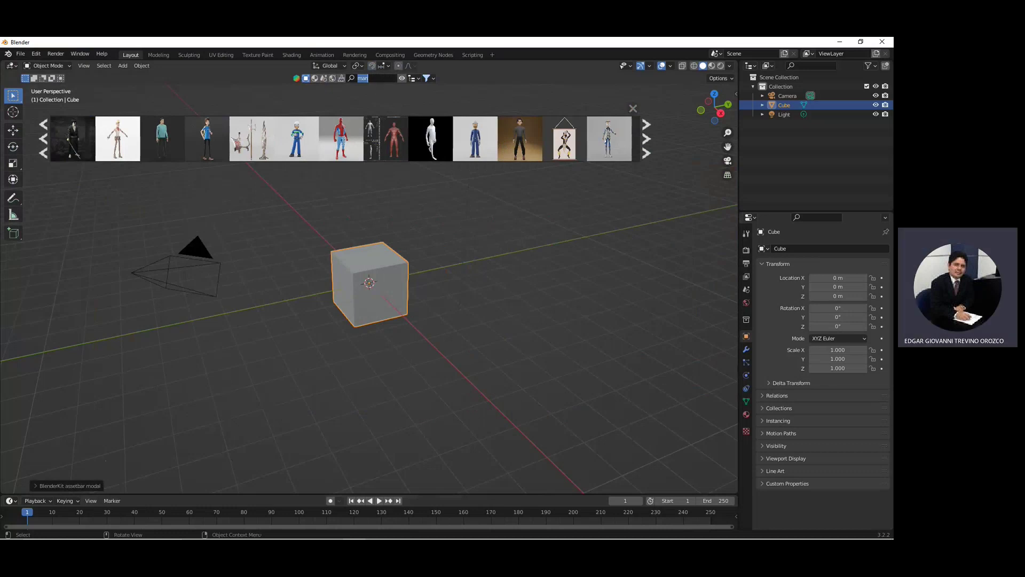
Step: Search BlenderKit for 'woman' and place the Moma character beside the cube
{"action": "type", "text": "wo"}
{"action": "key", "text": "Return"}
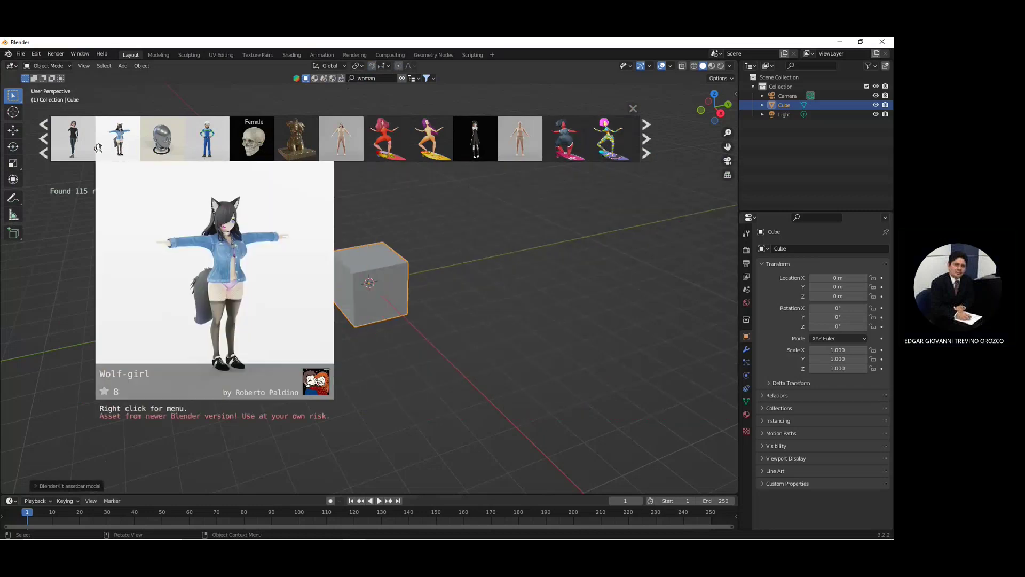
{"action": "left_click_drag", "start_coordinate": [65, 145], "coordinate": [462, 309]}
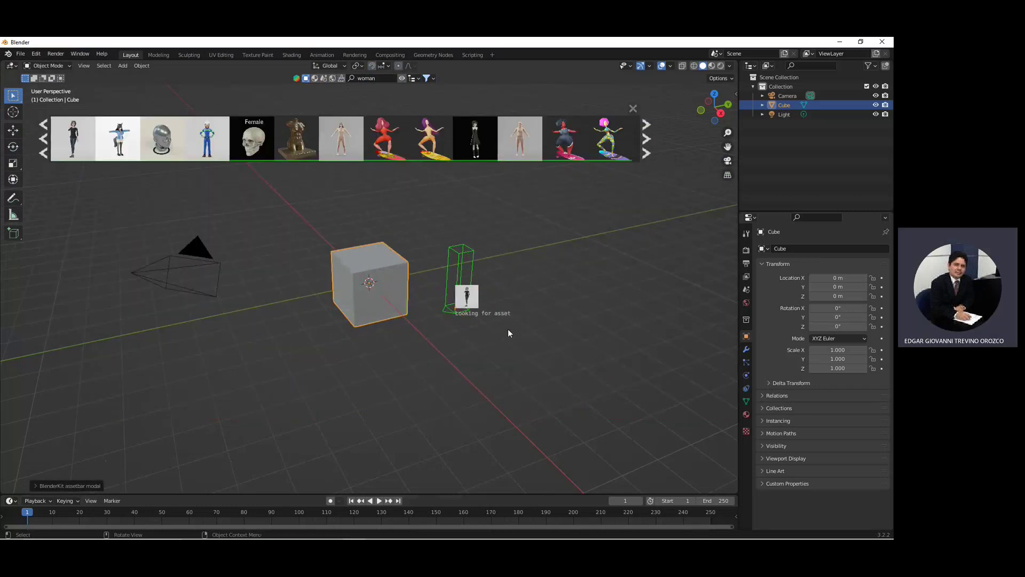
{"action": "scroll", "coordinate": [493, 258], "scroll_direction": "up", "scroll_amount": 2}
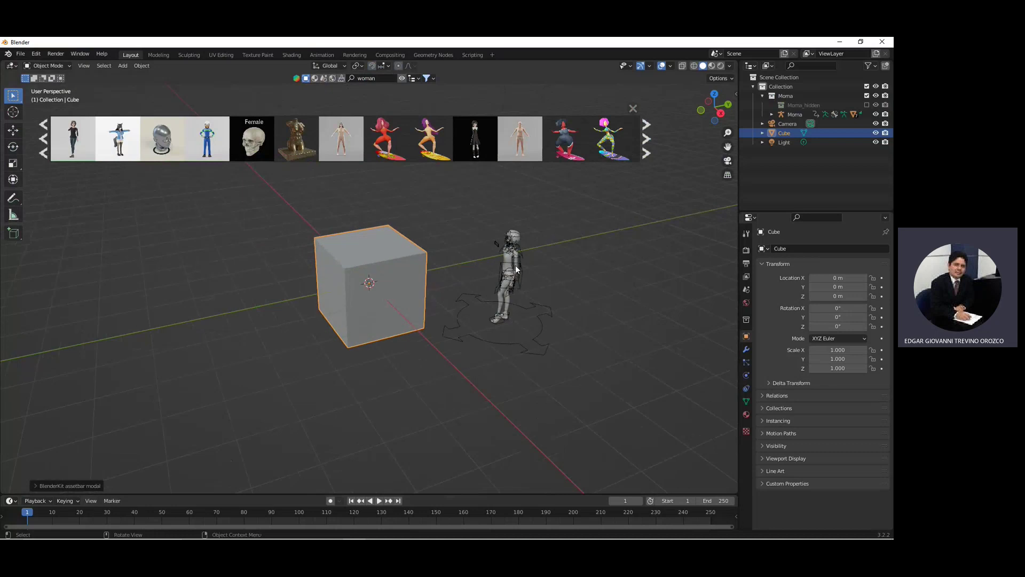
{"action": "scroll", "coordinate": [568, 271], "scroll_direction": "up", "scroll_amount": 3}
{"action": "mouse_move", "coordinate": [592, 273]}
{"action": "middle_mouse_down"}
{"action": "mouse_move", "coordinate": [577, 270]}
{"action": "mouse_move", "coordinate": [587, 252]}
{"action": "middle_mouse_up"}
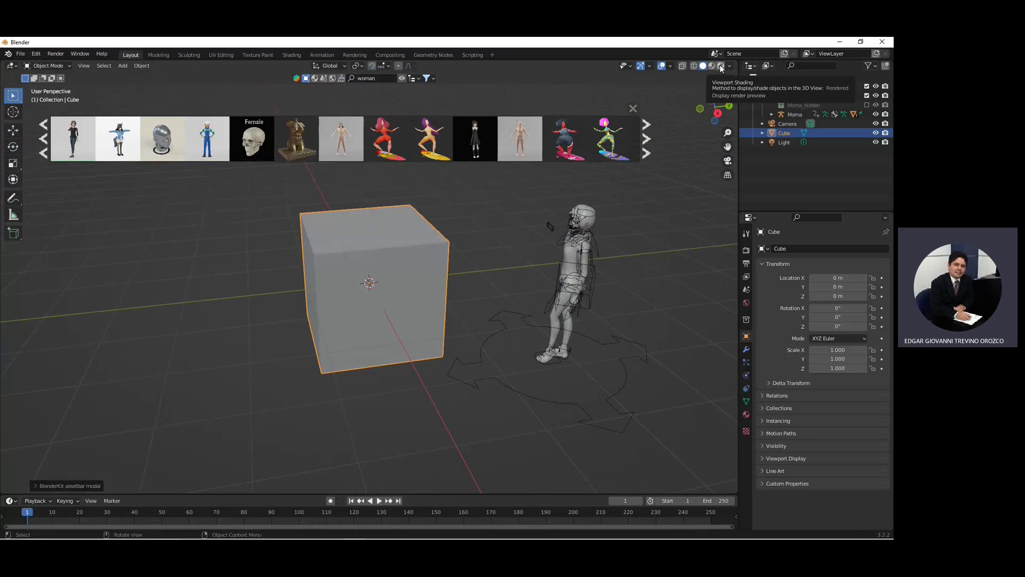
Step: Switch the viewport to Rendered shading and show the World Properties
{"action": "left_click", "coordinate": [720, 66]}
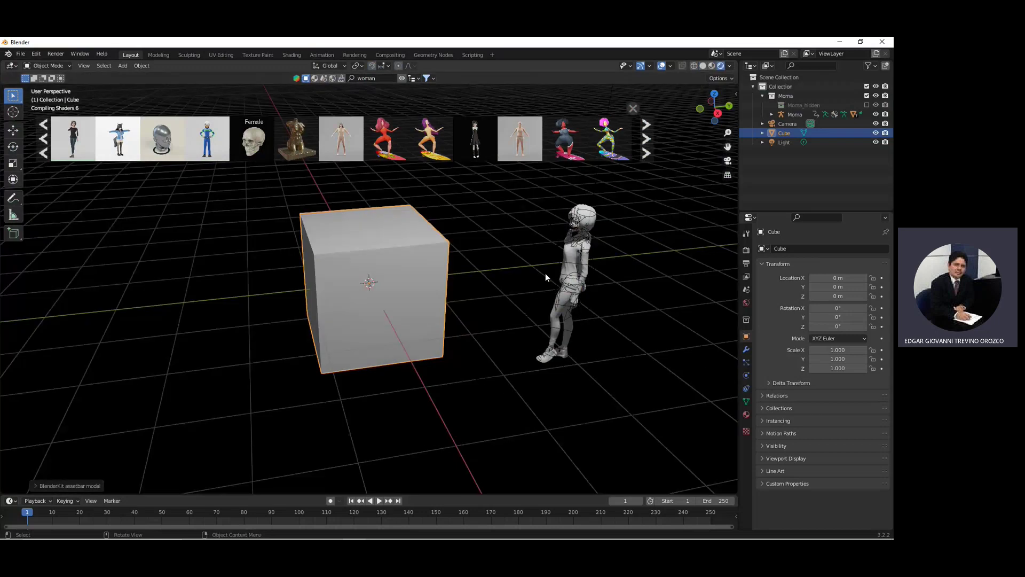
{"action": "middle_click_drag", "start_coordinate": [510, 303], "coordinate": [575, 264]}
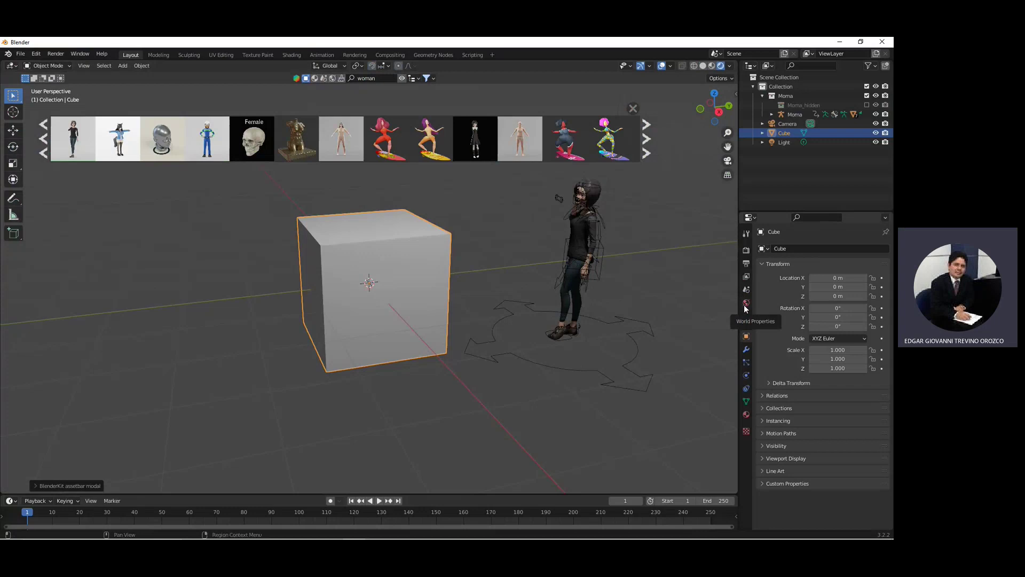
{"action": "left_click", "coordinate": [746, 303]}
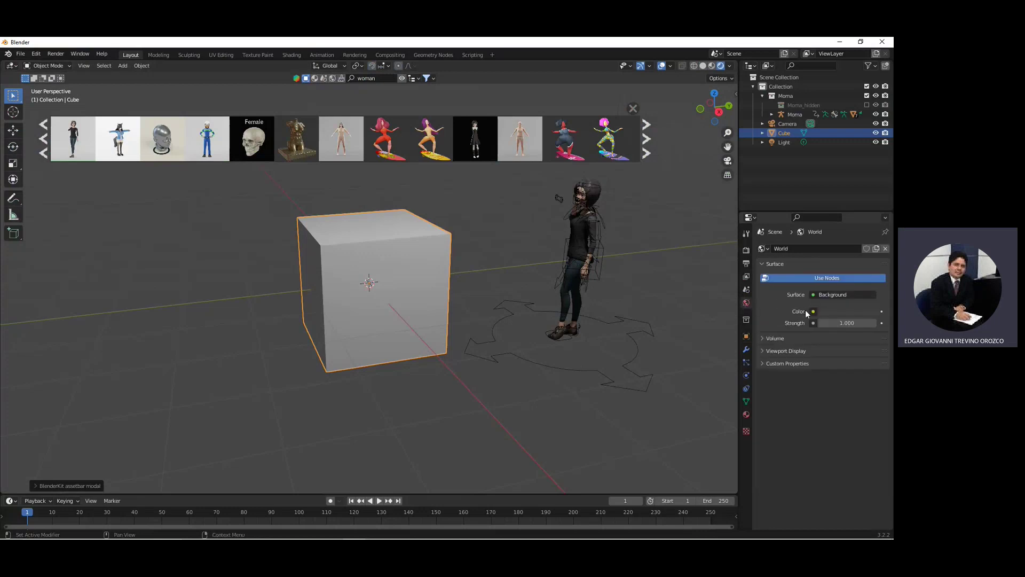
Step: Raise the world colour to a light grey (value 0.538), then select the light
{"action": "left_click", "coordinate": [829, 312]}
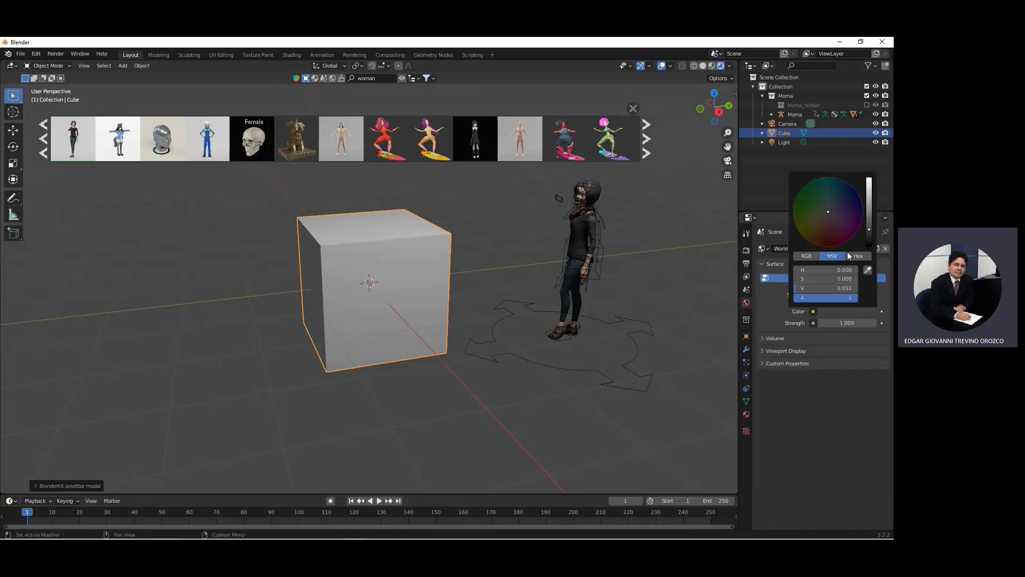
{"action": "left_click_drag", "start_coordinate": [870, 231], "coordinate": [869, 181]}
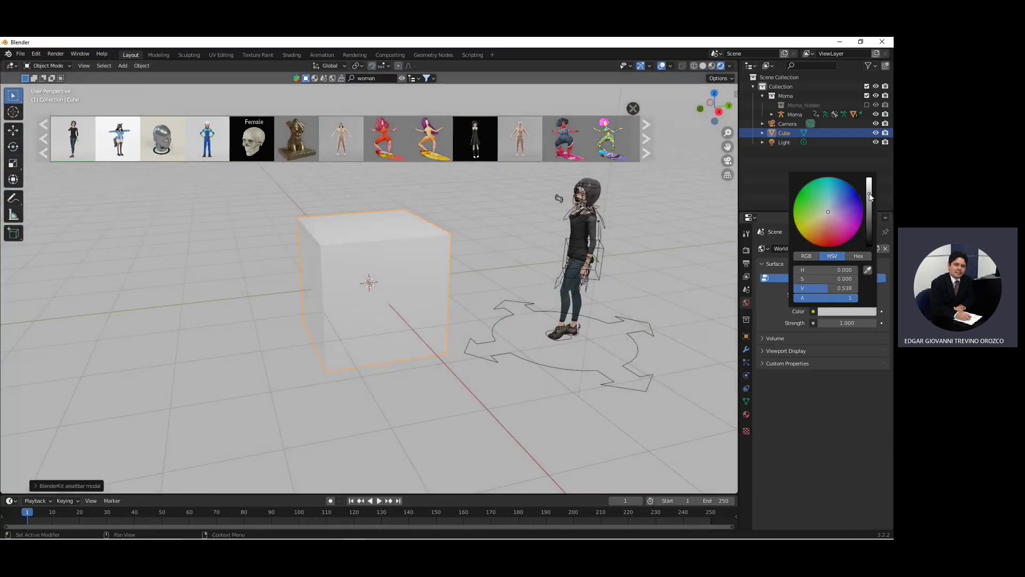
{"action": "left_click", "coordinate": [594, 261]}
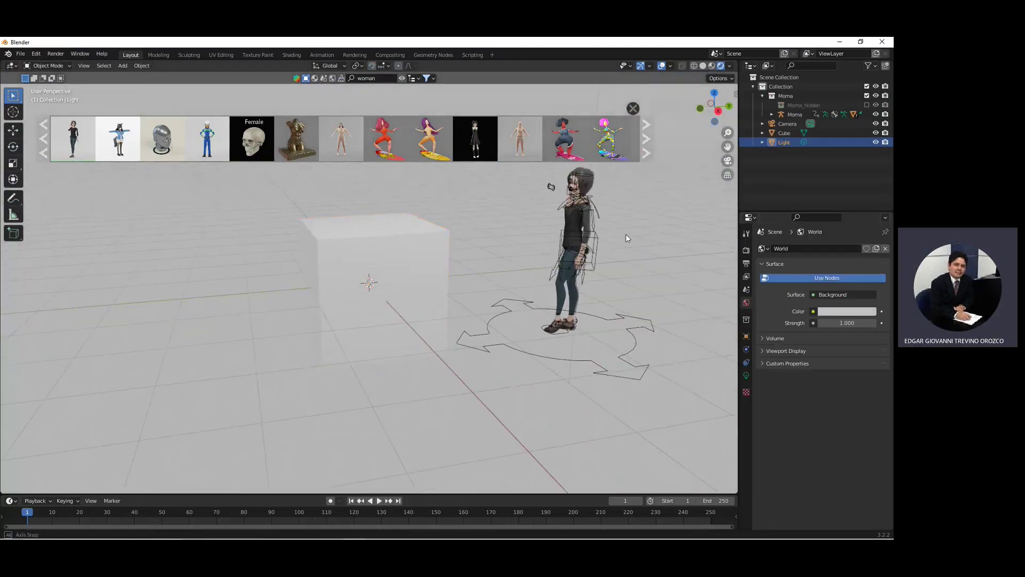
{"action": "scroll", "coordinate": [607, 219], "scroll_direction": "up", "scroll_amount": 3}
{"action": "scroll", "coordinate": [573, 237], "scroll_direction": "down", "scroll_amount": 2}
{"action": "middle_click_drag", "start_coordinate": [581, 235], "coordinate": [529, 269]}
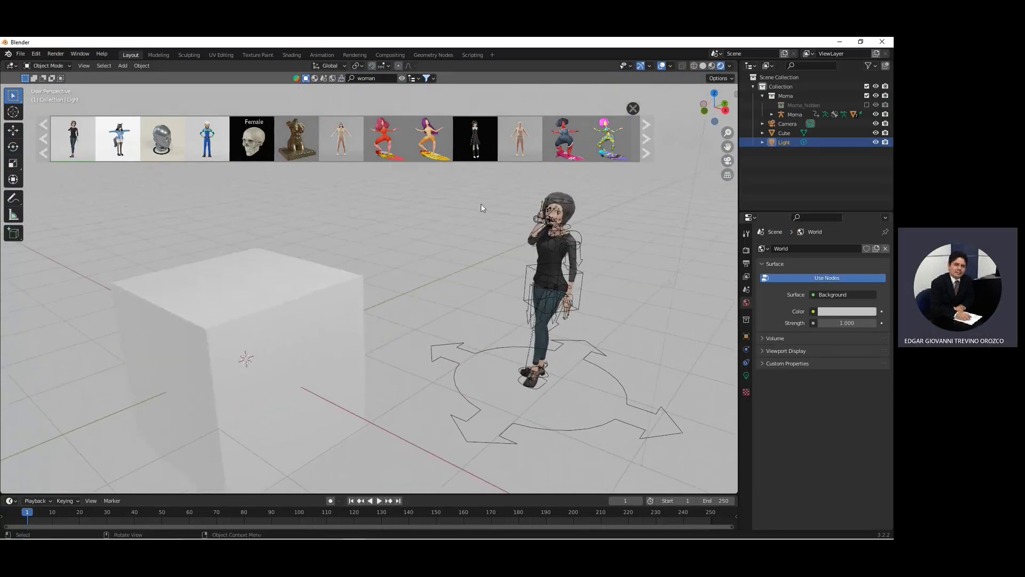
Step: Search BlenderKit for 'car' (2039 results) and page forward twice, then back one page
{"action": "type", "text": "car"}
{"action": "key", "text": "Return"}
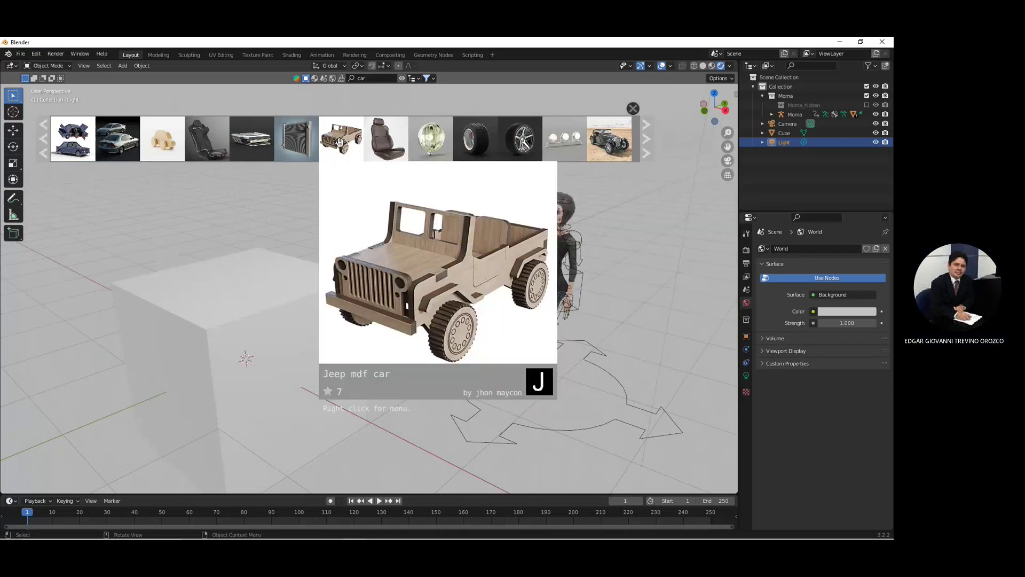
{"action": "left_click", "coordinate": [649, 151]}
{"action": "mouse_move", "coordinate": [341, 139]}
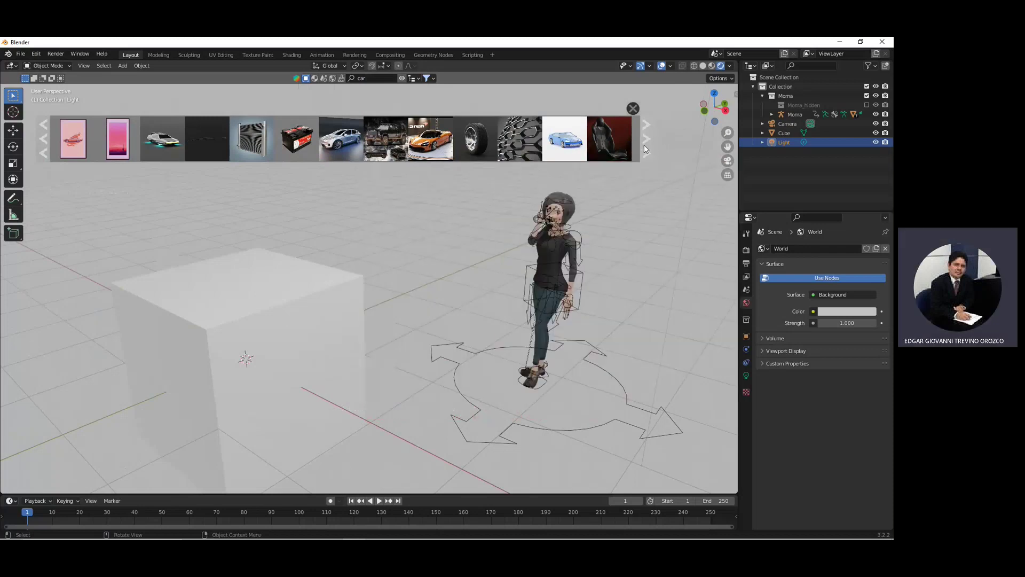
{"action": "left_click", "coordinate": [644, 145]}
{"action": "mouse_move", "coordinate": [431, 139]}
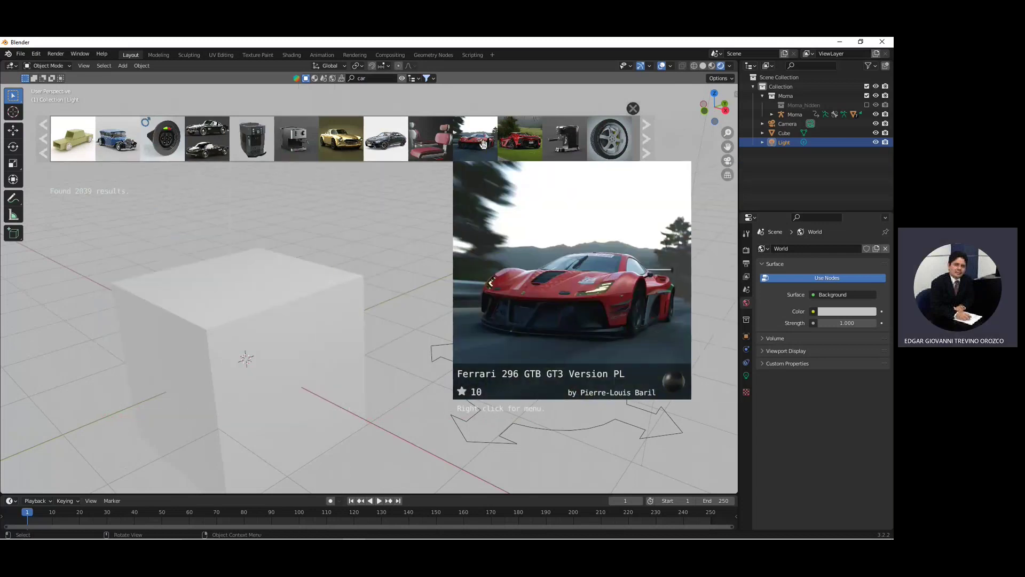
{"action": "left_click", "coordinate": [44, 140]}
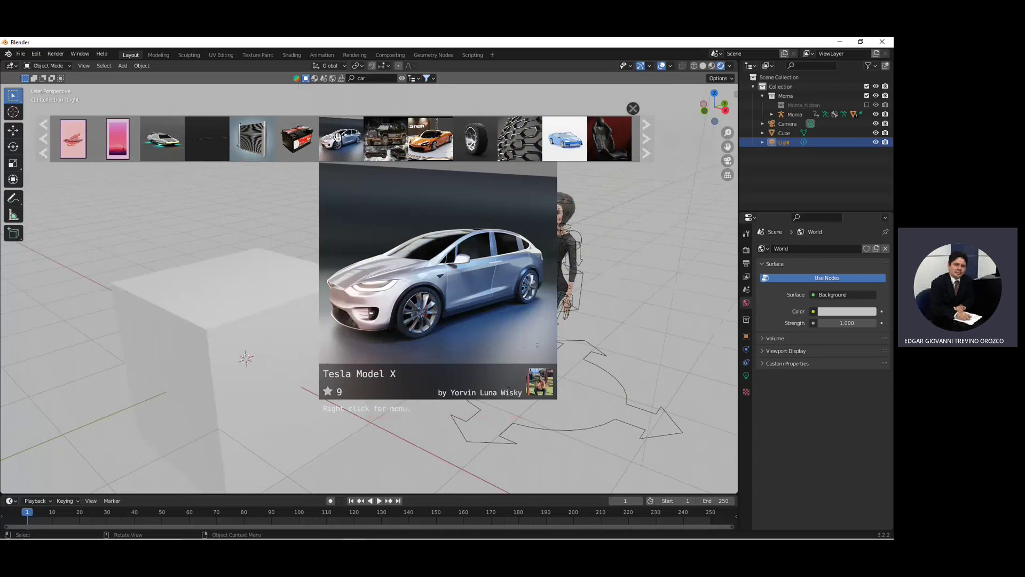
Step: Drop the Tesla Model X behind the character and orbit the view around both
{"action": "left_click_drag", "start_coordinate": [338, 136], "coordinate": [443, 271]}
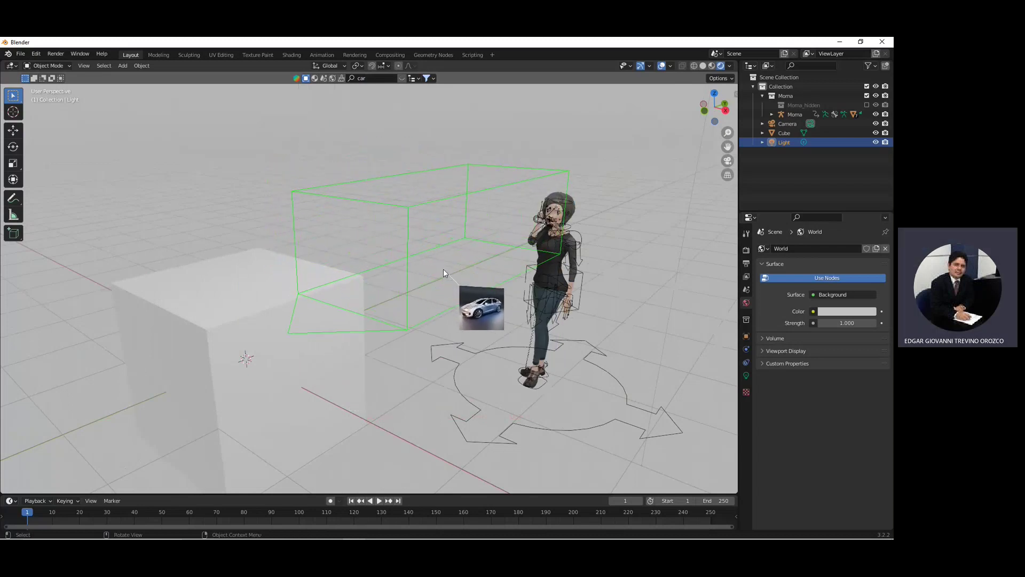
{"action": "left_click_drag", "start_coordinate": [443, 270], "coordinate": [441, 271]}
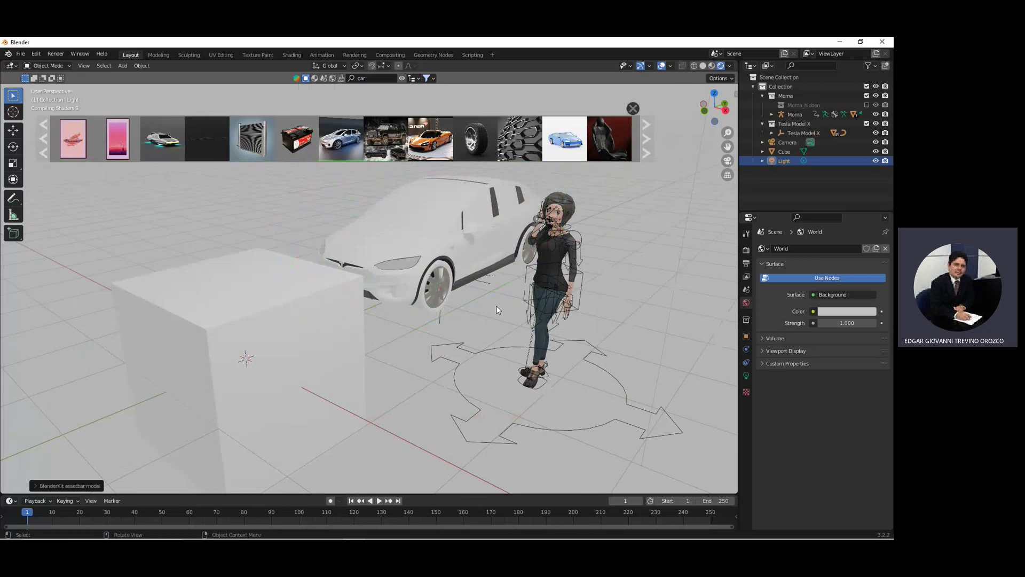
{"action": "mouse_move", "coordinate": [477, 283]}
{"action": "middle_mouse_down"}
{"action": "mouse_move", "coordinate": [458, 291]}
{"action": "mouse_move", "coordinate": [374, 277]}
{"action": "mouse_move", "coordinate": [424, 287]}
{"action": "mouse_move", "coordinate": [457, 307]}
{"action": "middle_mouse_up"}
{"action": "mouse_move", "coordinate": [443, 239]}
{"action": "middle_mouse_down"}
{"action": "mouse_move", "coordinate": [450, 265]}
{"action": "mouse_move", "coordinate": [477, 258]}
{"action": "middle_mouse_up"}
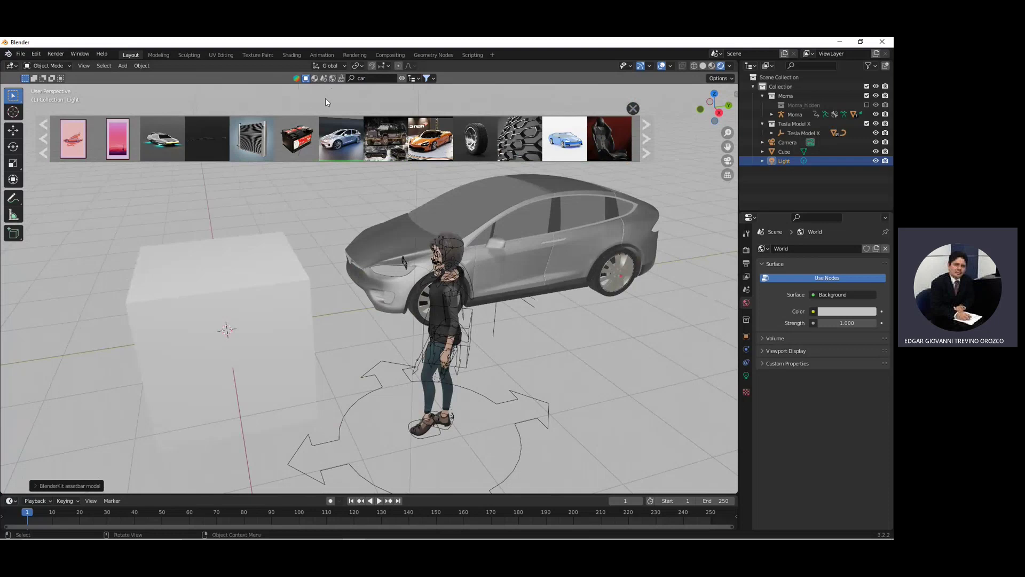
{"action": "middle_click_drag", "start_coordinate": [337, 225], "coordinate": [341, 228]}
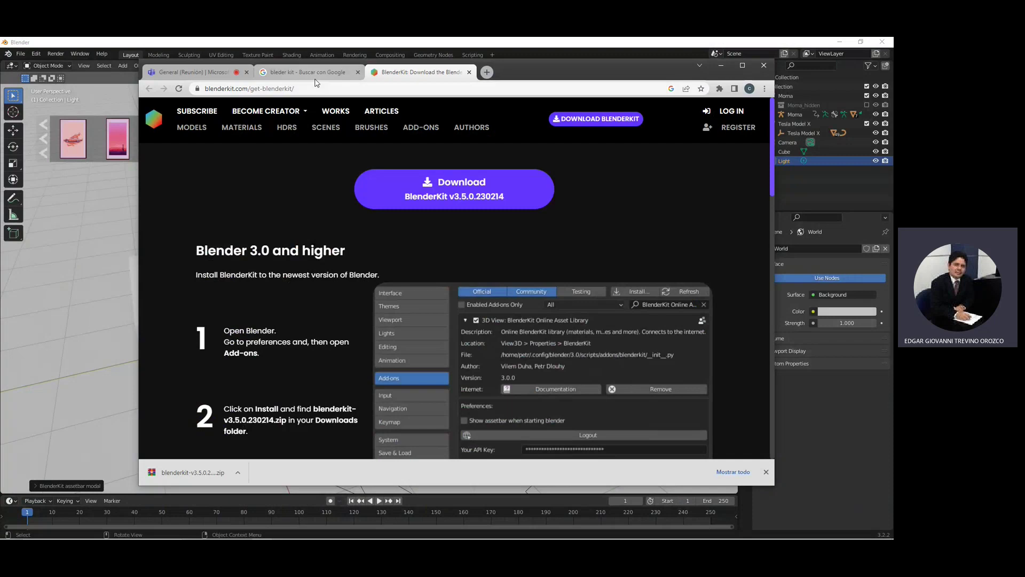
Step: Load blender.org in a new tab, decline translation, and go to its Download page
{"action": "left_click", "coordinate": [318, 74]}
{"action": "left_click_drag", "start_coordinate": [276, 122], "coordinate": [209, 124]}
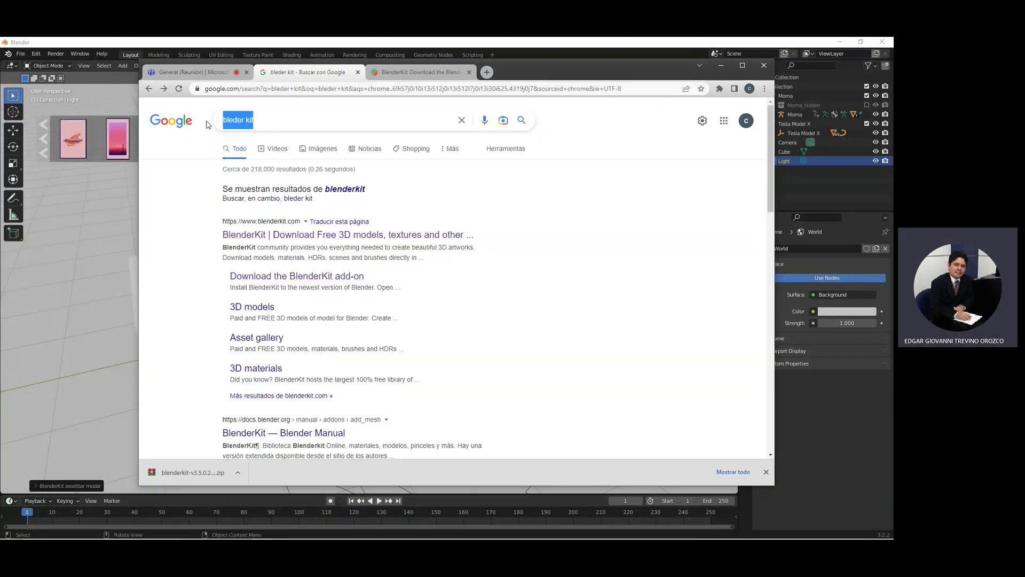
{"action": "left_click", "coordinate": [486, 72]}
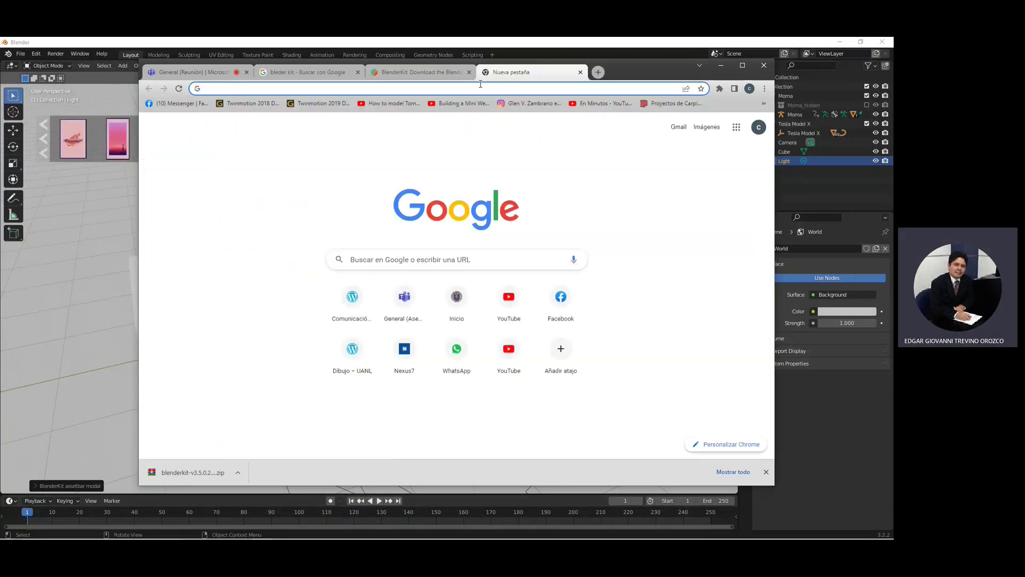
{"action": "type", "text": "ble"}
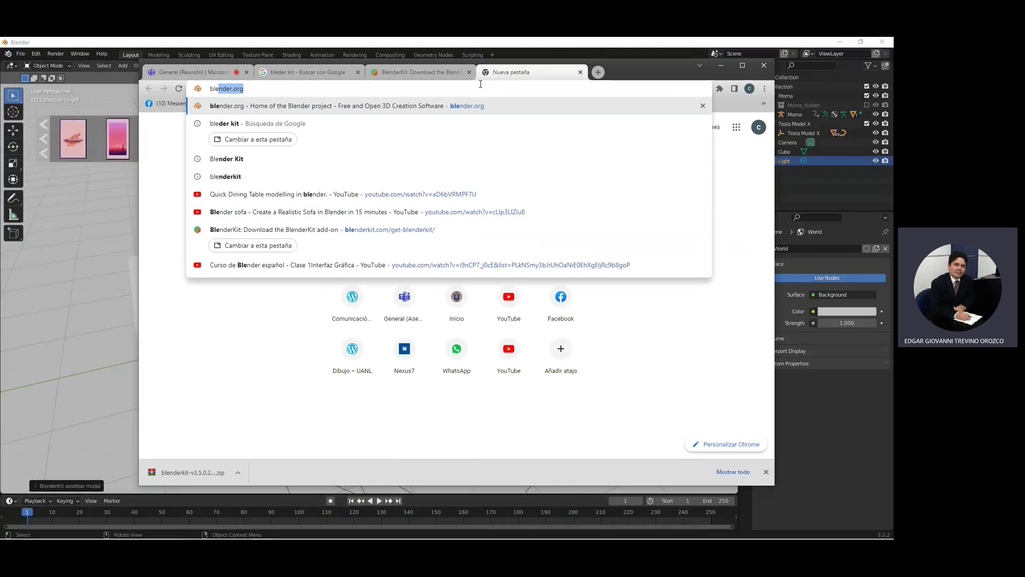
{"action": "key", "text": "Right"}
{"action": "key", "text": "Return"}
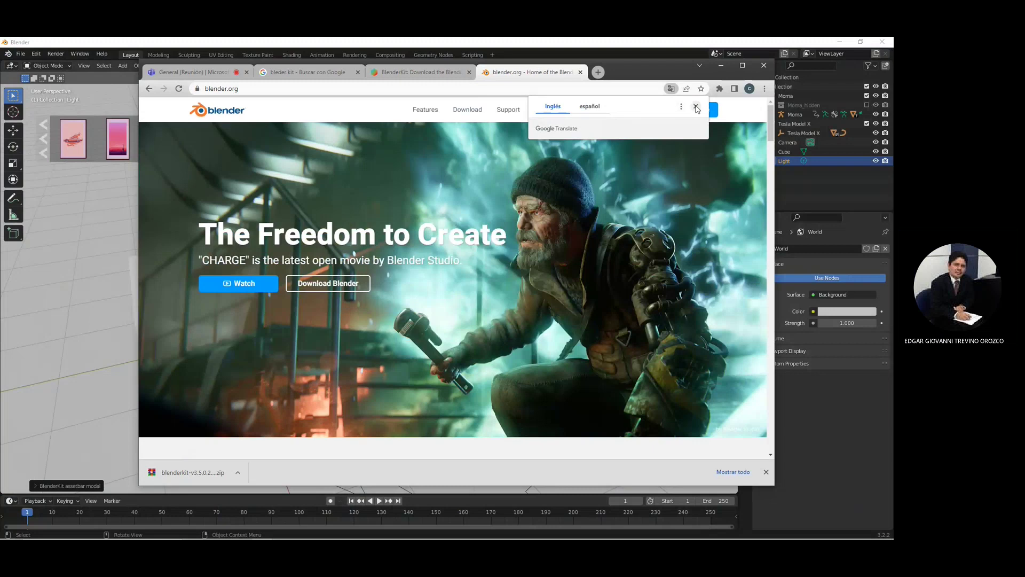
{"action": "left_click", "coordinate": [695, 106]}
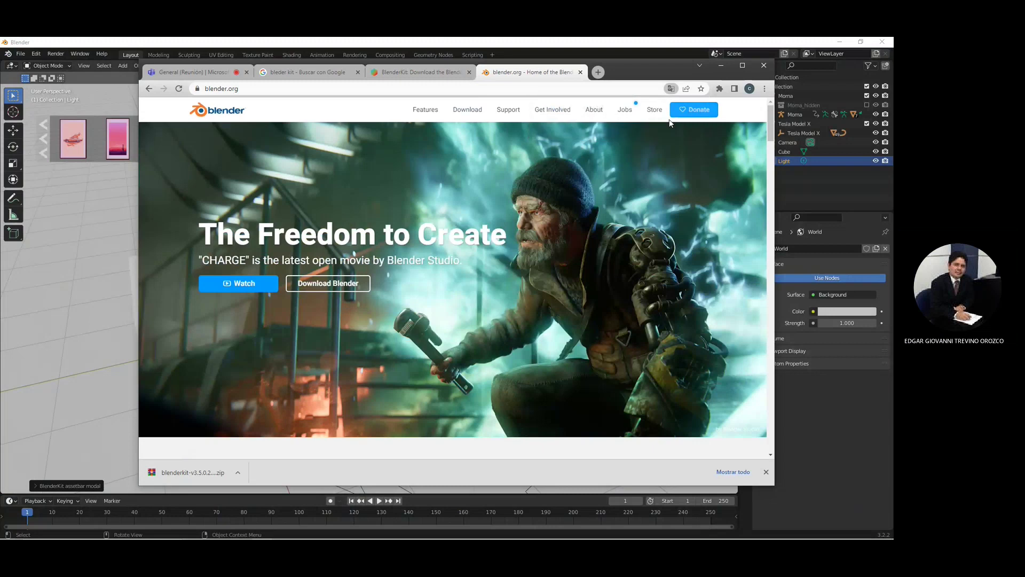
{"action": "left_click", "coordinate": [460, 117]}
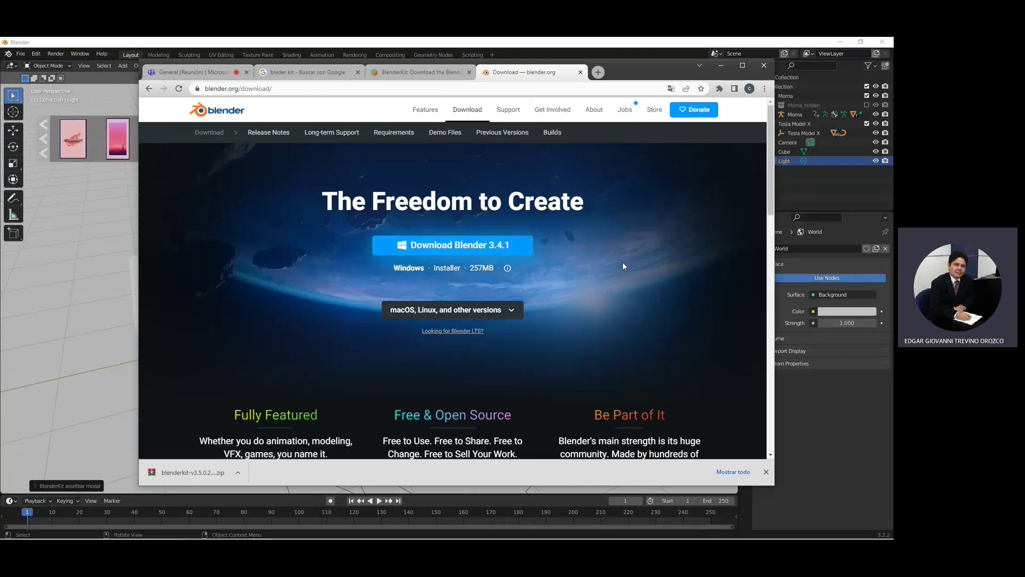
Step: Go from previous versions to the release index and open the Blender2.90 folder
{"action": "left_click", "coordinate": [495, 137]}
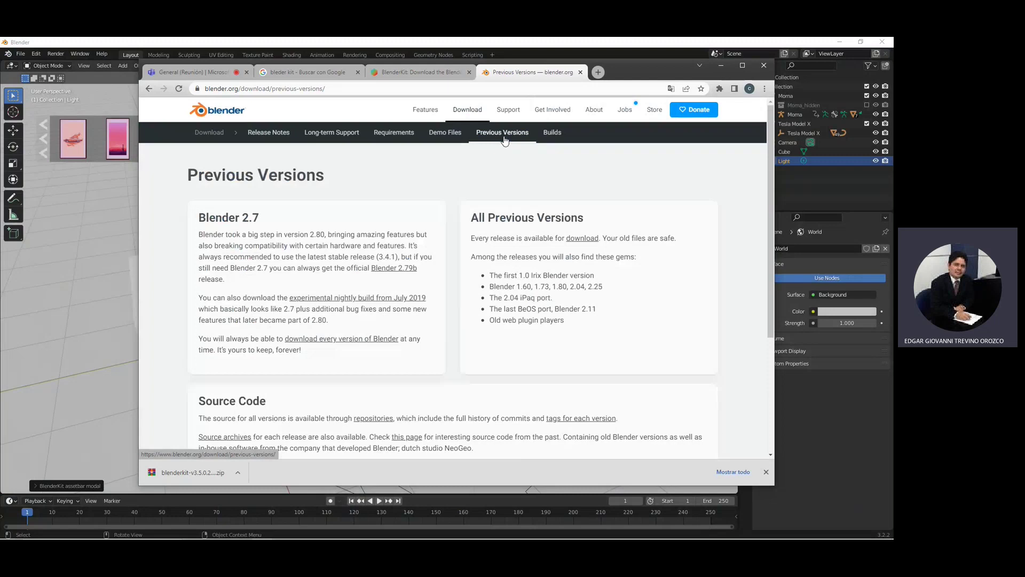
{"action": "left_click", "coordinate": [584, 241]}
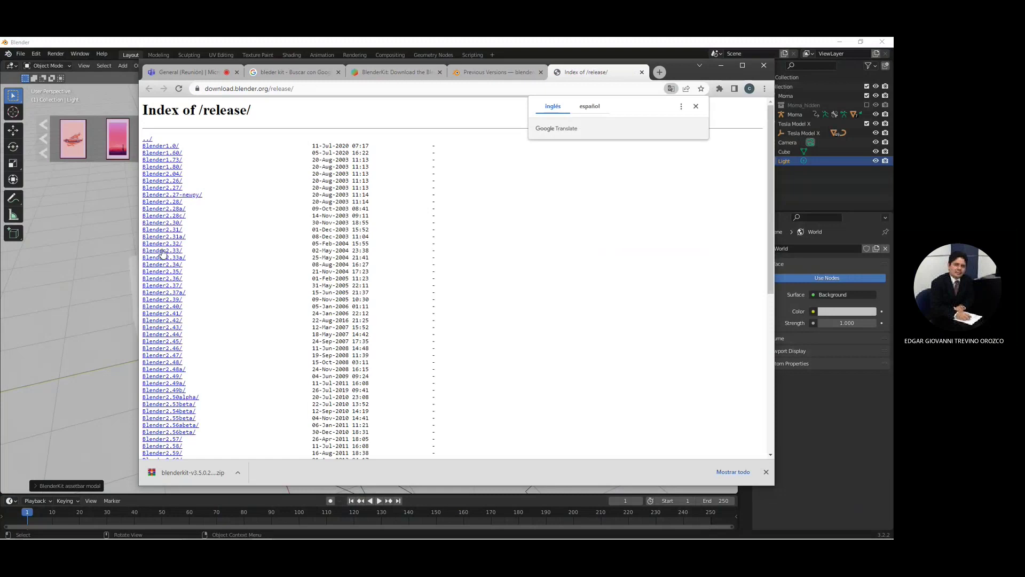
{"action": "scroll", "coordinate": [187, 335], "scroll_direction": "down", "scroll_amount": 2}
{"action": "scroll", "coordinate": [187, 336], "scroll_direction": "down", "scroll_amount": 2}
{"action": "scroll", "coordinate": [188, 335], "scroll_direction": "down", "scroll_amount": 2}
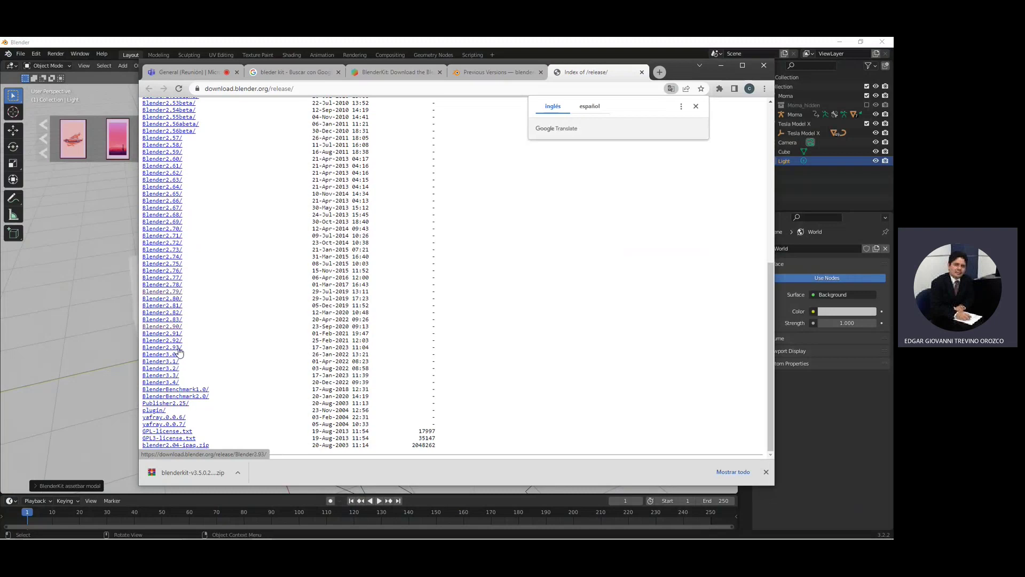
{"action": "left_click", "coordinate": [175, 328]}
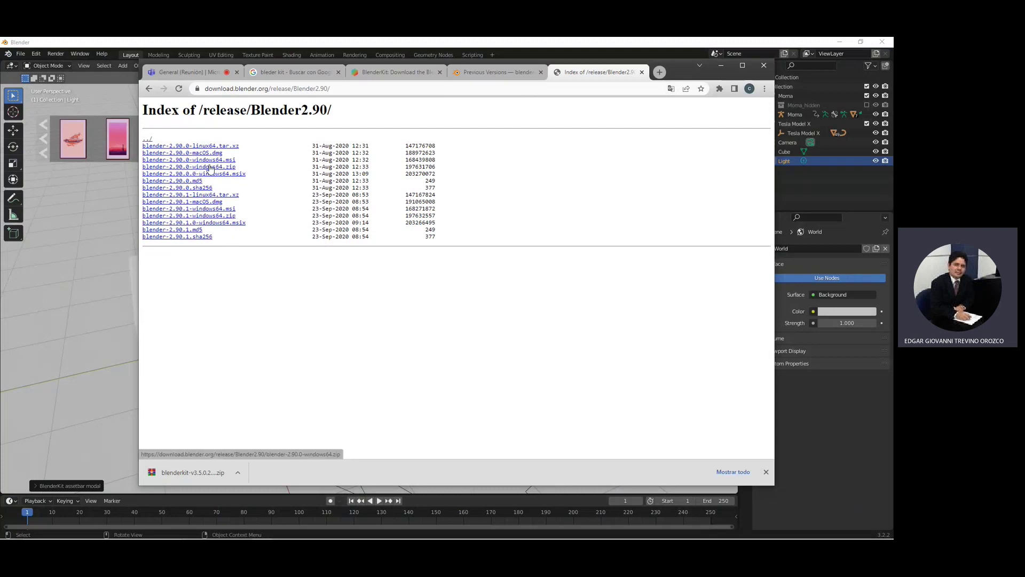
Step: Start downloading blender-2.90.0-windows64.zip, then cancel the download
{"action": "left_click", "coordinate": [227, 169]}
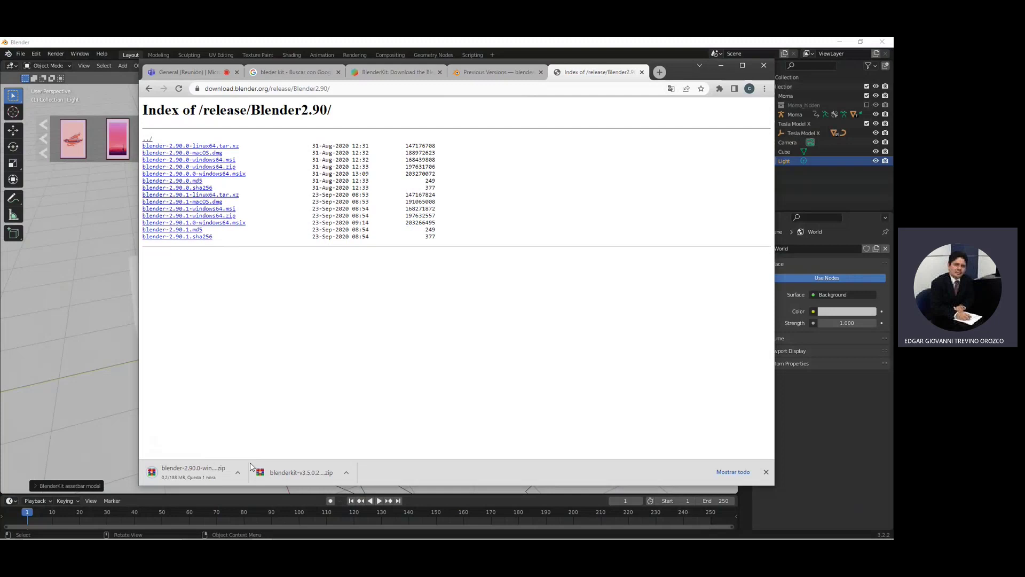
{"action": "left_click", "coordinate": [237, 472]}
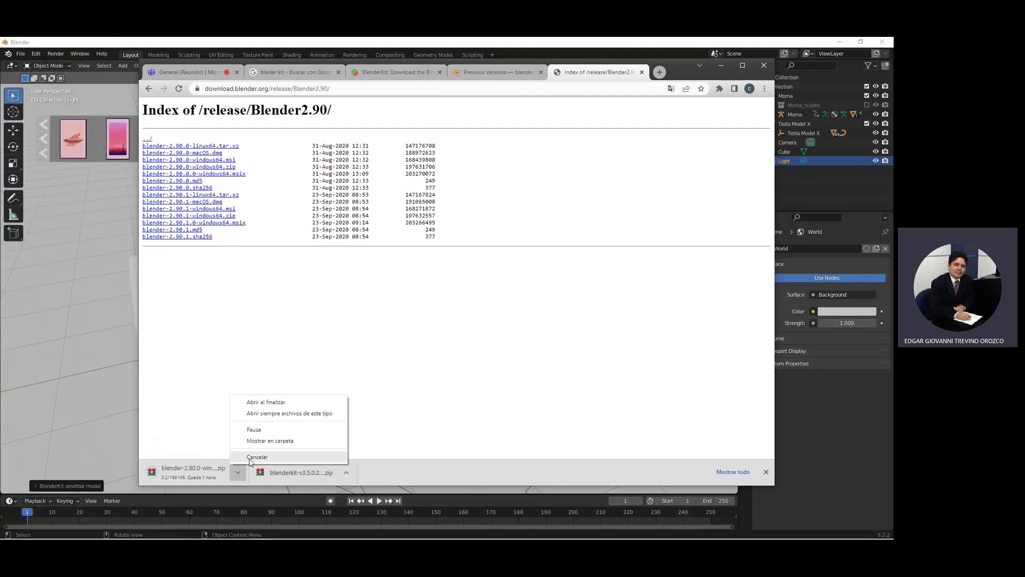
{"action": "left_click", "coordinate": [251, 457]}
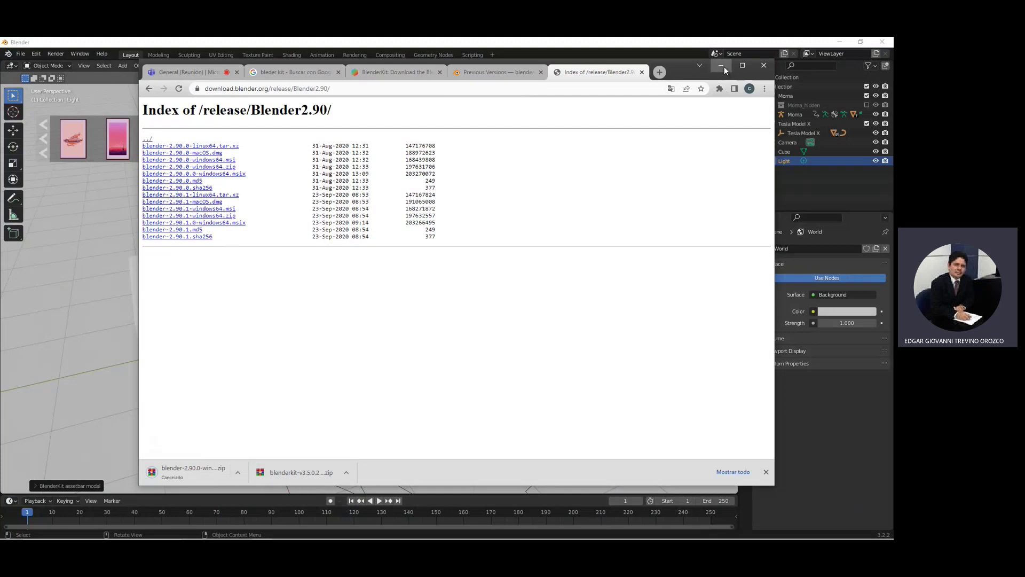
Step: From the desktop, go into Nueva carpeta > Blender and open blender-2.90.0-windows64.zip in WinRAR
{"action": "left_click", "coordinate": [722, 65]}
{"action": "left_click_drag", "start_coordinate": [485, 41], "coordinate": [665, 83]}
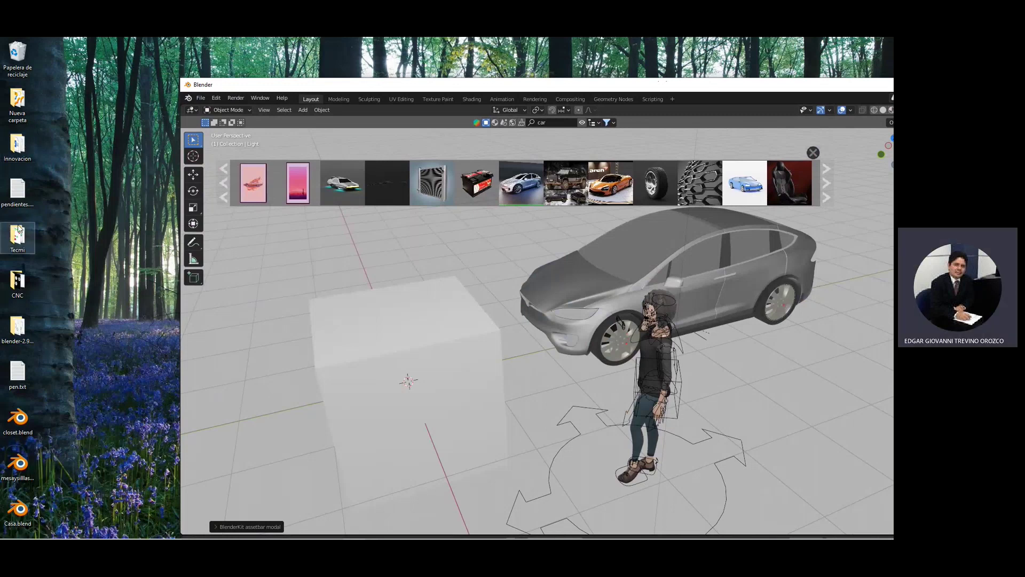
{"action": "left_click", "coordinate": [18, 113]}
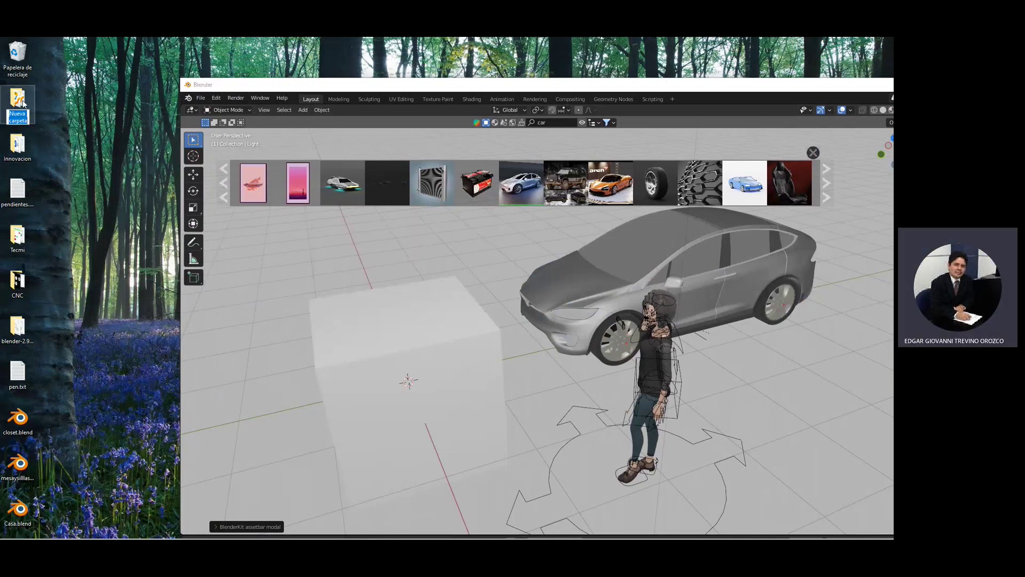
{"action": "key", "text": "Return"}
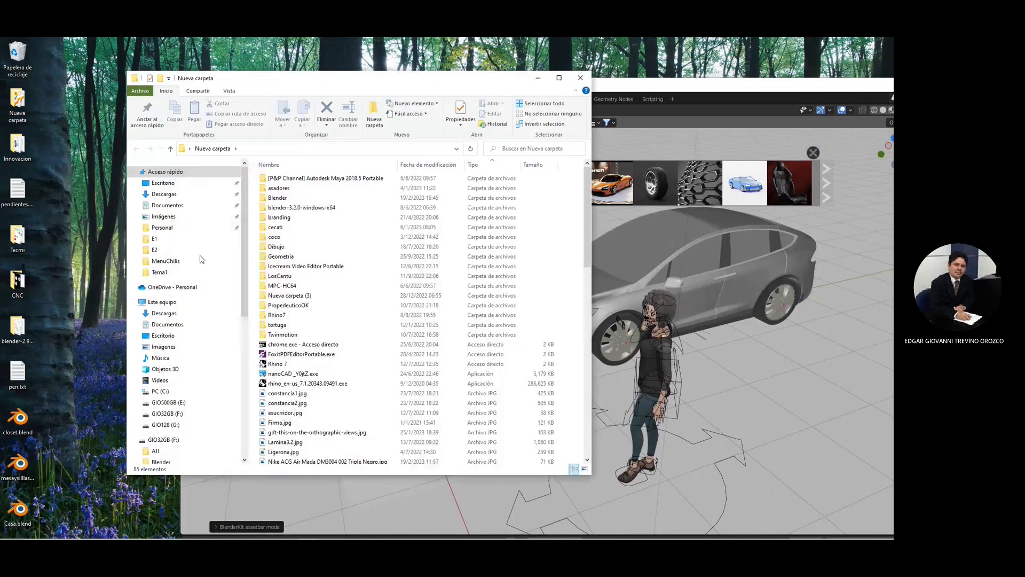
{"action": "double_click", "coordinate": [283, 199]}
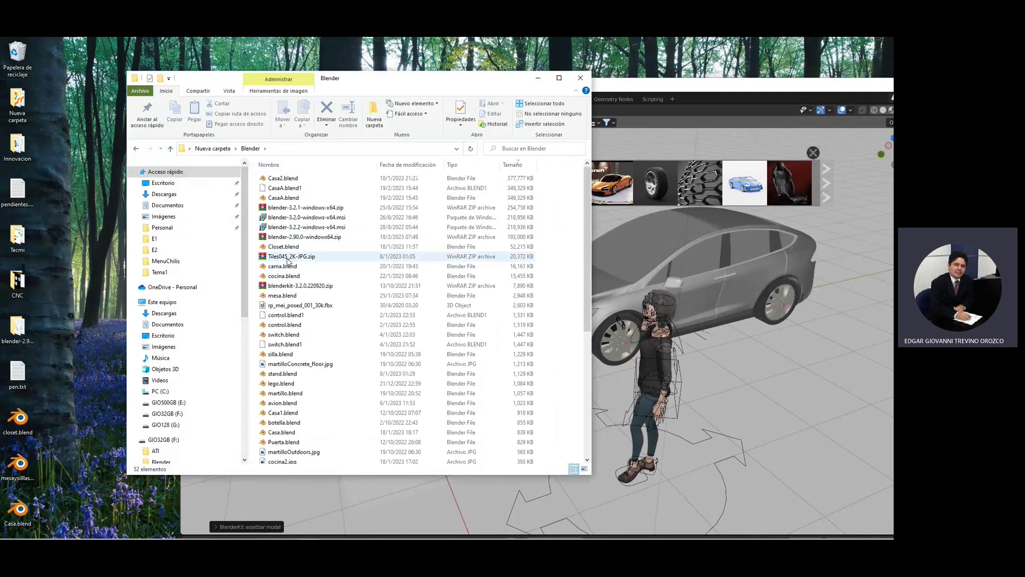
{"action": "left_click", "coordinate": [289, 239]}
{"action": "double_click", "coordinate": [309, 241]}
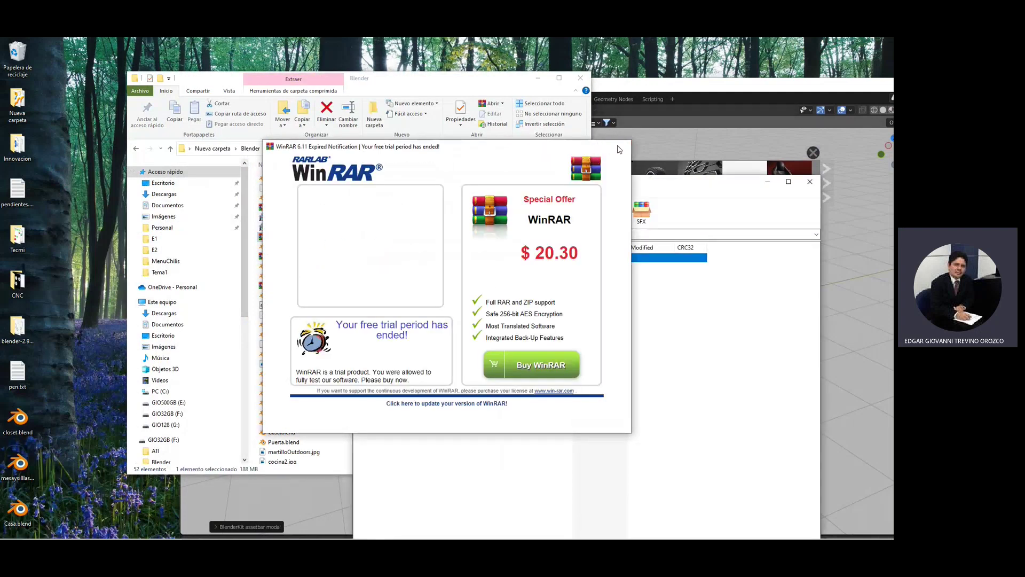
Step: Dismiss the trial notice, drag blender-2.90.0-windows64 onto the desktop, and close WinRAR
{"action": "left_click", "coordinate": [620, 146]}
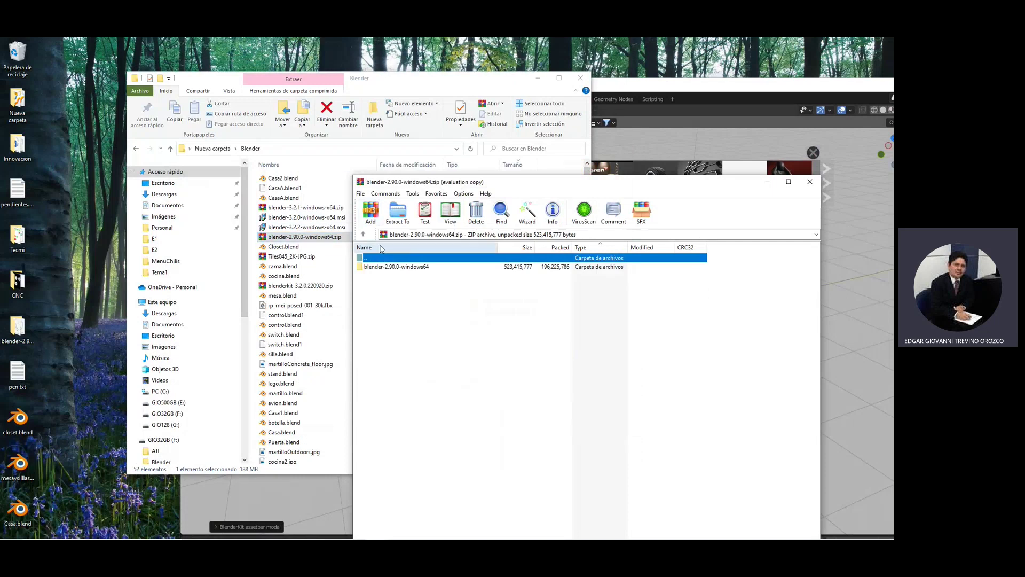
{"action": "left_click", "coordinate": [372, 269]}
{"action": "mouse_move", "coordinate": [390, 271]}
{"action": "left_mouse_down"}
{"action": "mouse_move", "coordinate": [101, 309]}
{"action": "mouse_move", "coordinate": [429, 287]}
{"action": "left_mouse_up"}
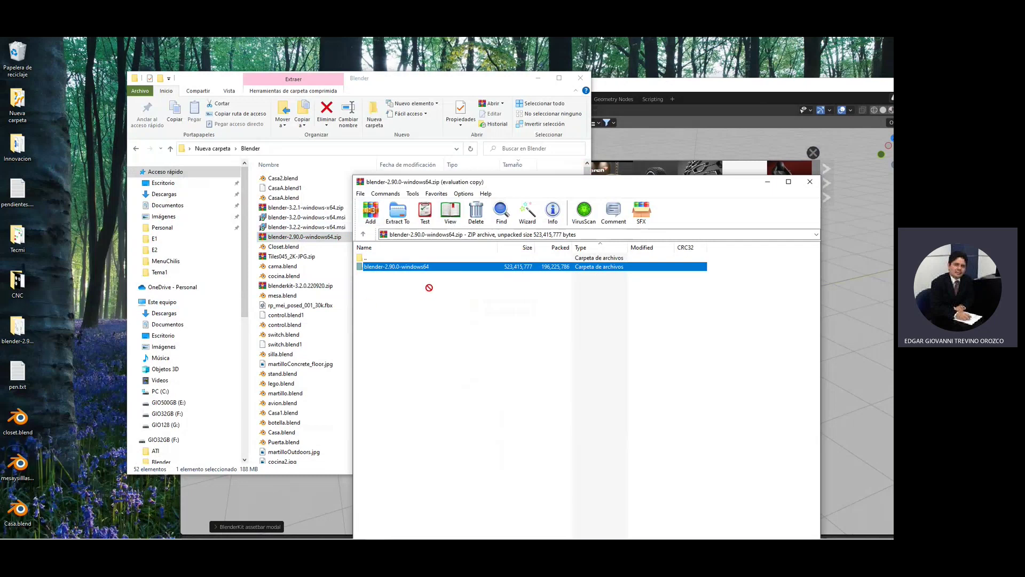
{"action": "left_click", "coordinate": [810, 183]}
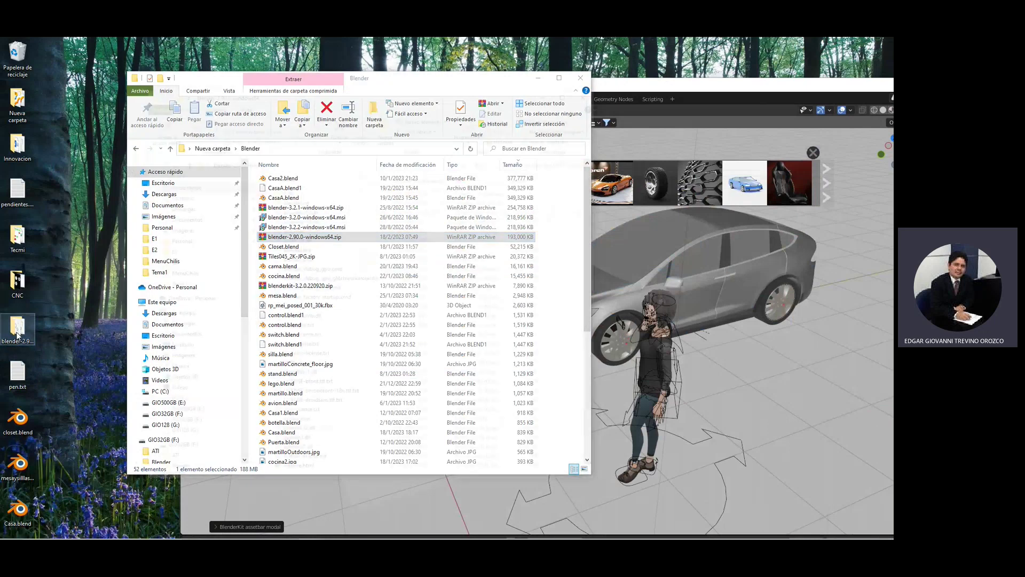
Step: Open the extracted blender-2.90.0-windows64 folder, close the old Blender folder, and return to Blender
{"action": "double_click", "coordinate": [18, 332]}
{"action": "left_click", "coordinate": [580, 78]}
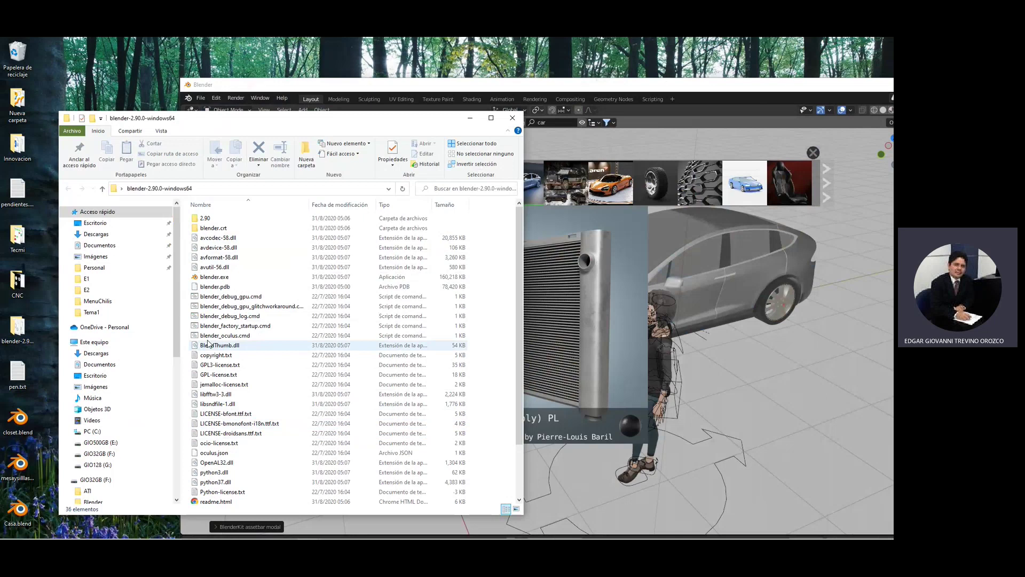
{"action": "left_click", "coordinate": [223, 278]}
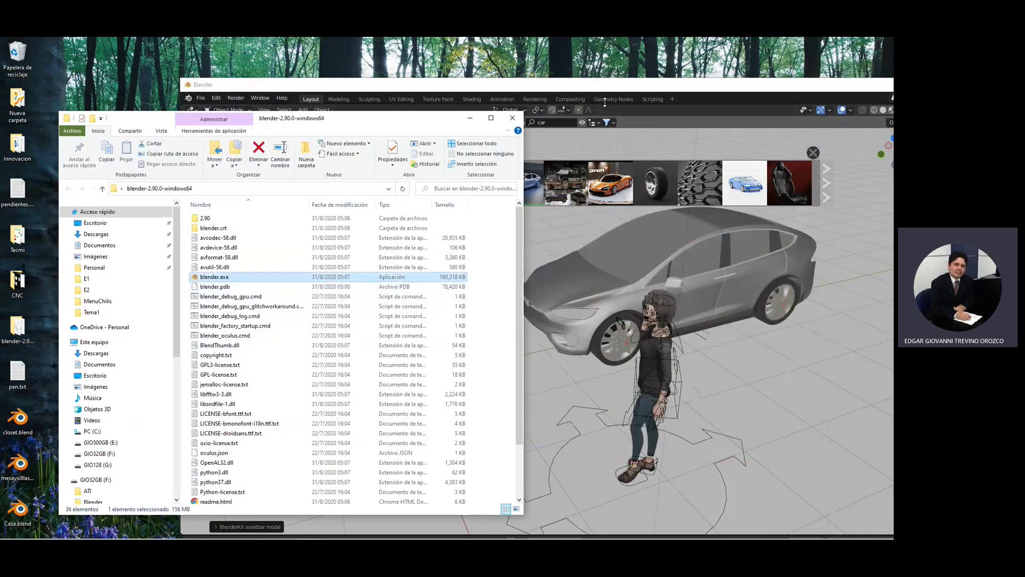
{"action": "left_click", "coordinate": [672, 89]}
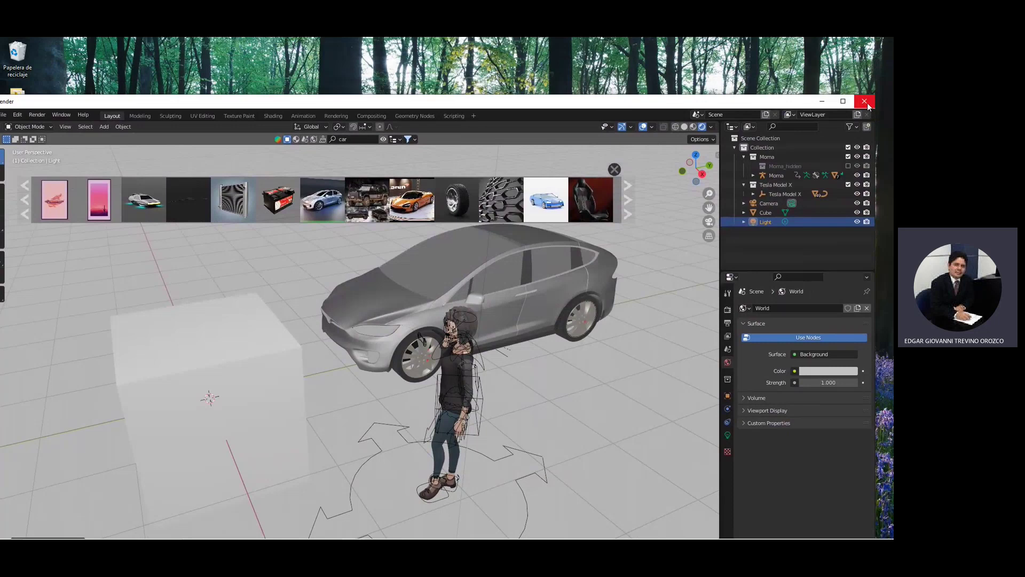
Step: Check the BlenderKit add-on in Edit > Preferences, then close Preferences
{"action": "left_click_drag", "start_coordinate": [378, 103], "coordinate": [453, 88]}
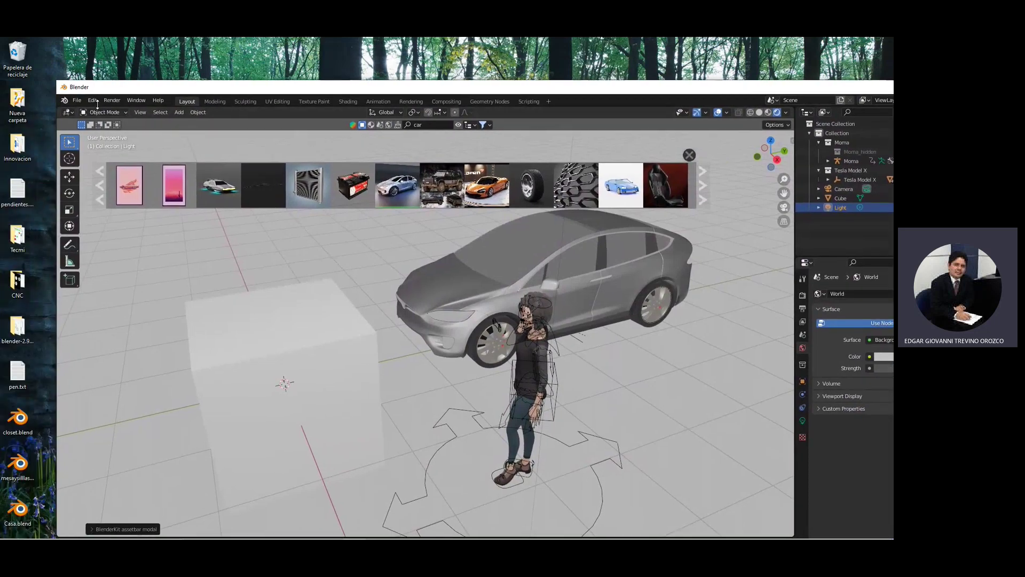
{"action": "left_click", "coordinate": [92, 100]}
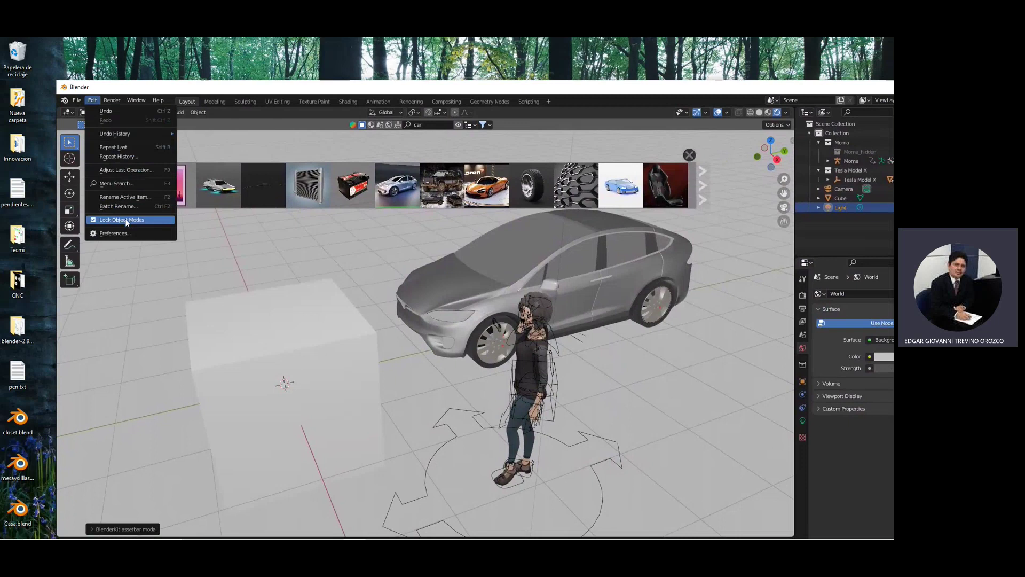
{"action": "left_click", "coordinate": [124, 219]}
{"action": "left_click", "coordinate": [77, 101]}
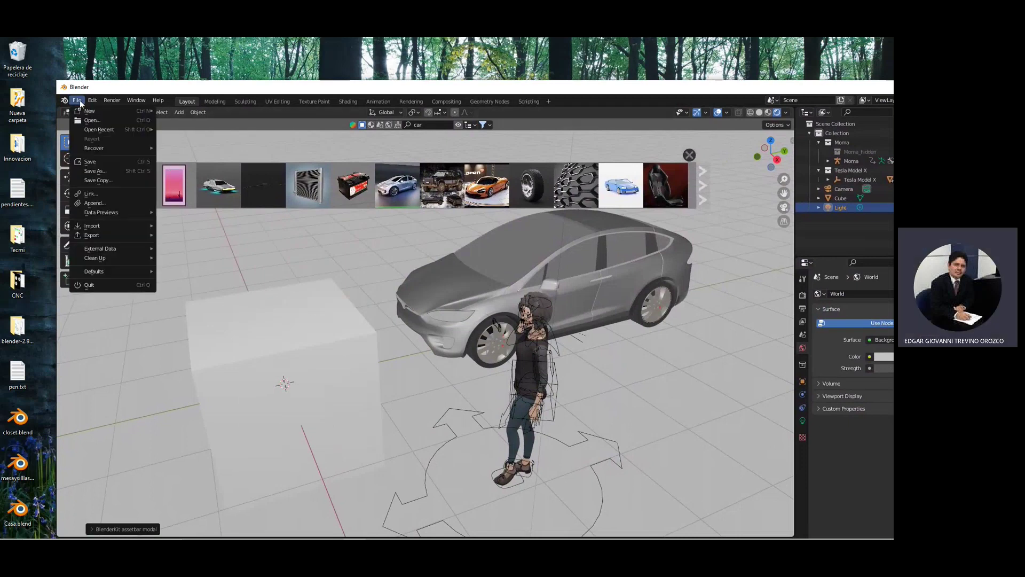
{"action": "mouse_move", "coordinate": [93, 101]}
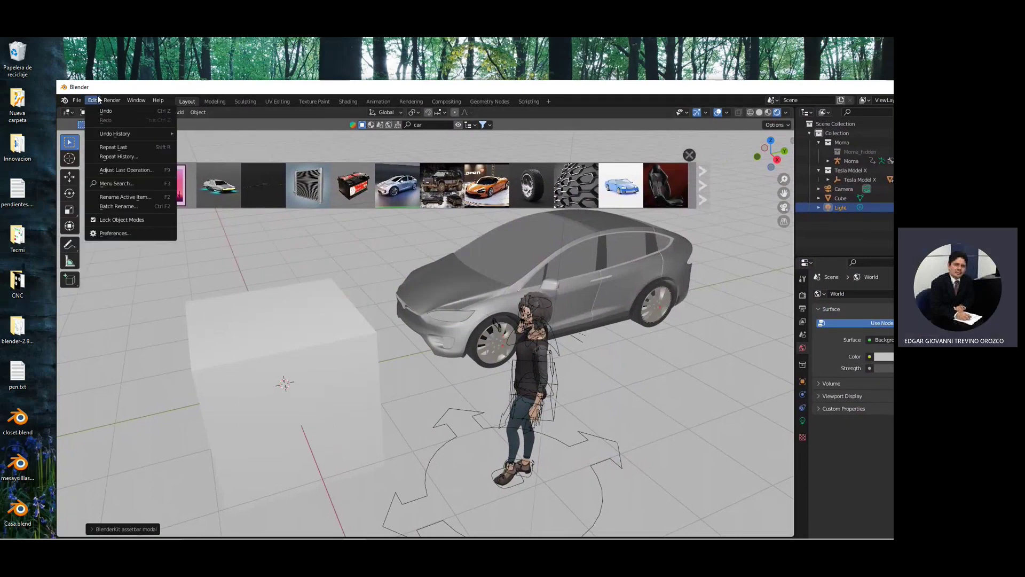
{"action": "left_click", "coordinate": [124, 233]}
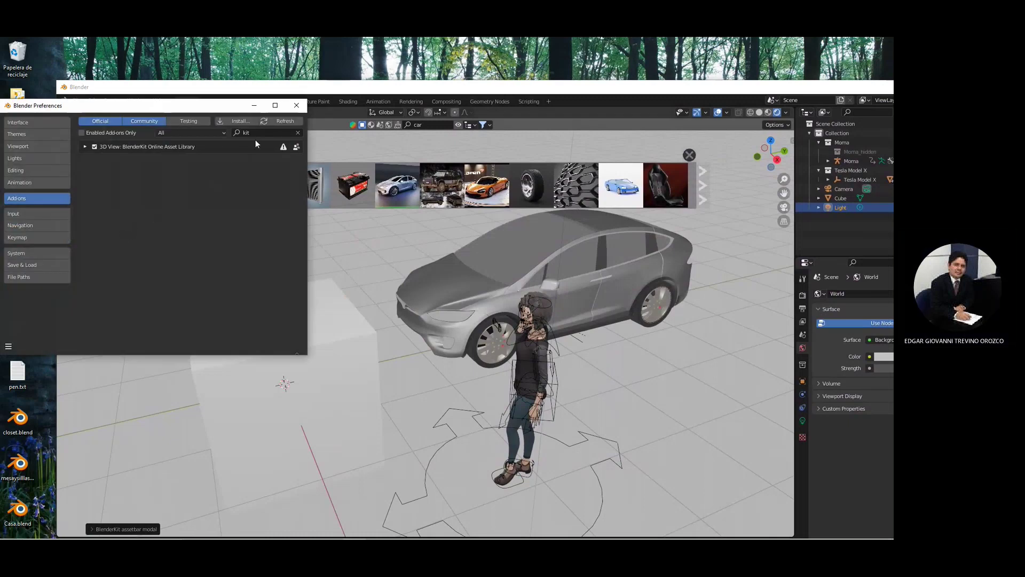
{"action": "left_click", "coordinate": [296, 106]}
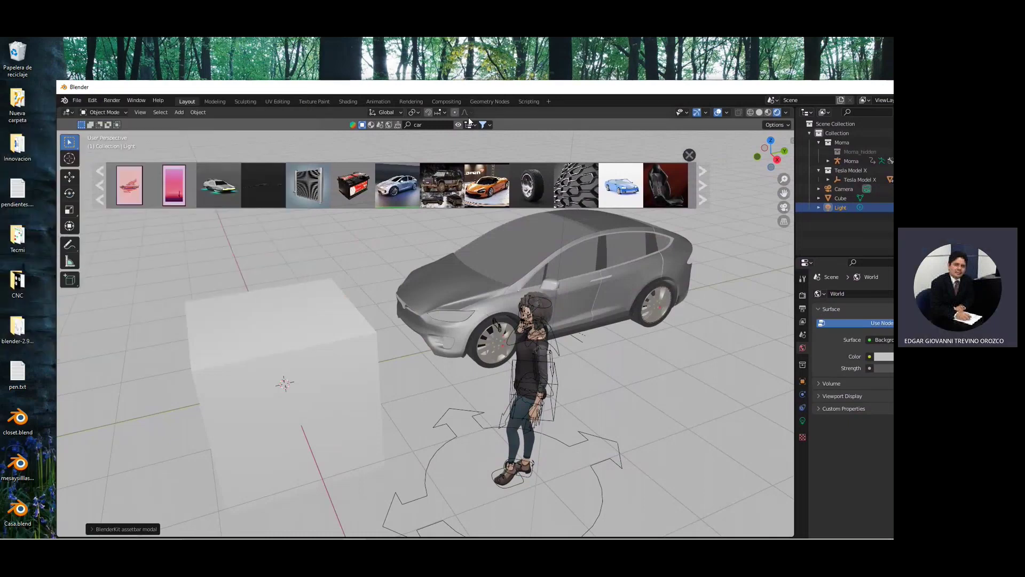
Step: Quit the running Blender session, confirming the exit
{"action": "left_click", "coordinate": [546, 102]}
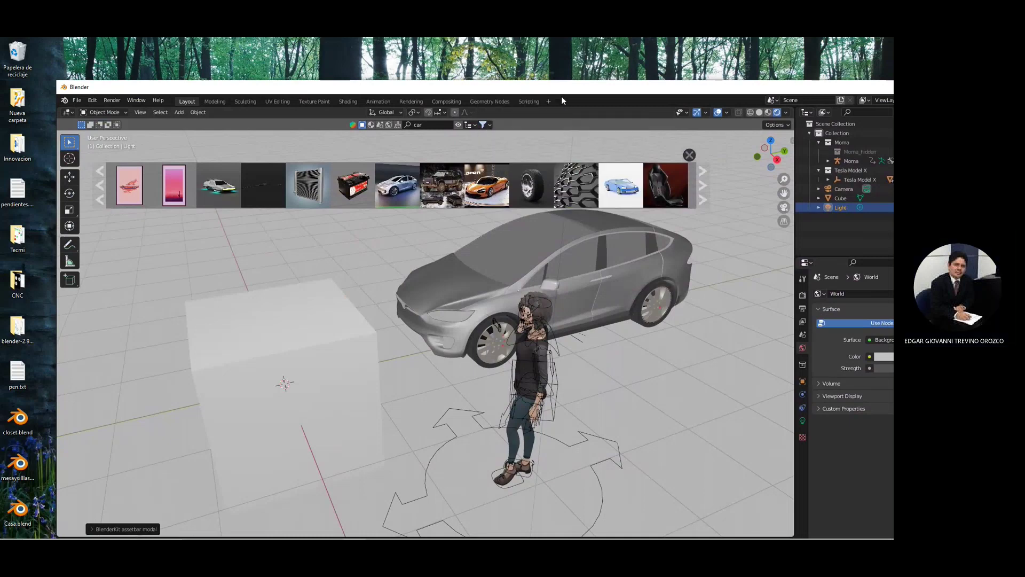
{"action": "left_click_drag", "start_coordinate": [485, 90], "coordinate": [322, 98]}
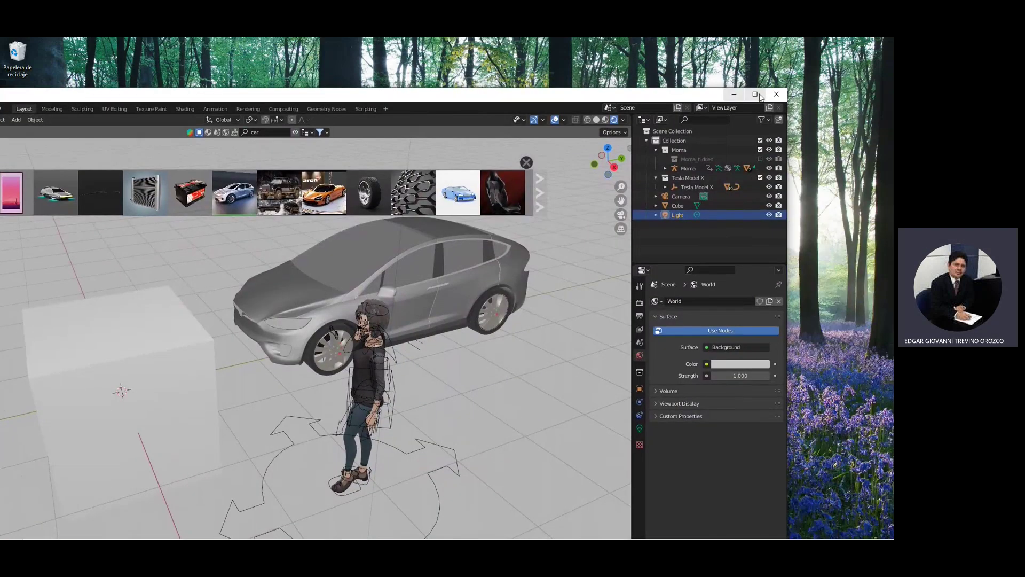
{"action": "left_click", "coordinate": [776, 94]}
{"action": "left_click", "coordinate": [361, 362]}
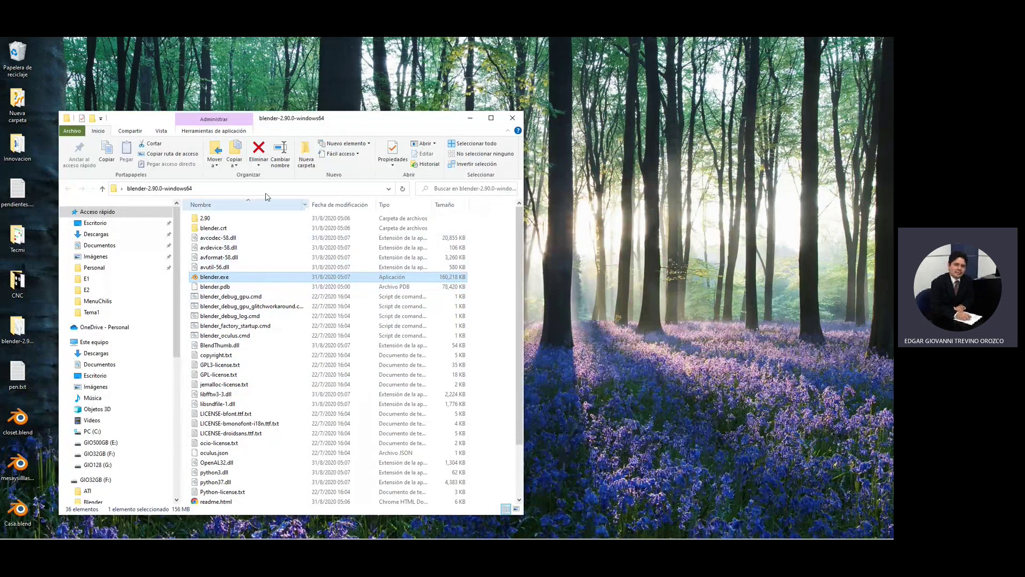
Step: Launch Blender 2.90.0 from blender.exe in the extracted blender-2.90.0-windows64 folder
{"action": "left_click_drag", "start_coordinate": [278, 125], "coordinate": [357, 100]}
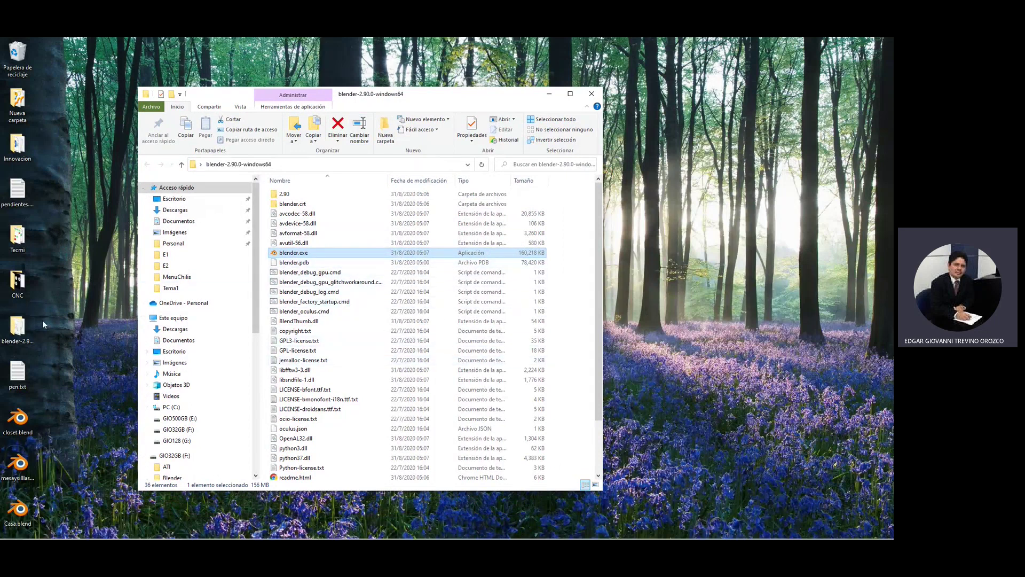
{"action": "double_click", "coordinate": [294, 257]}
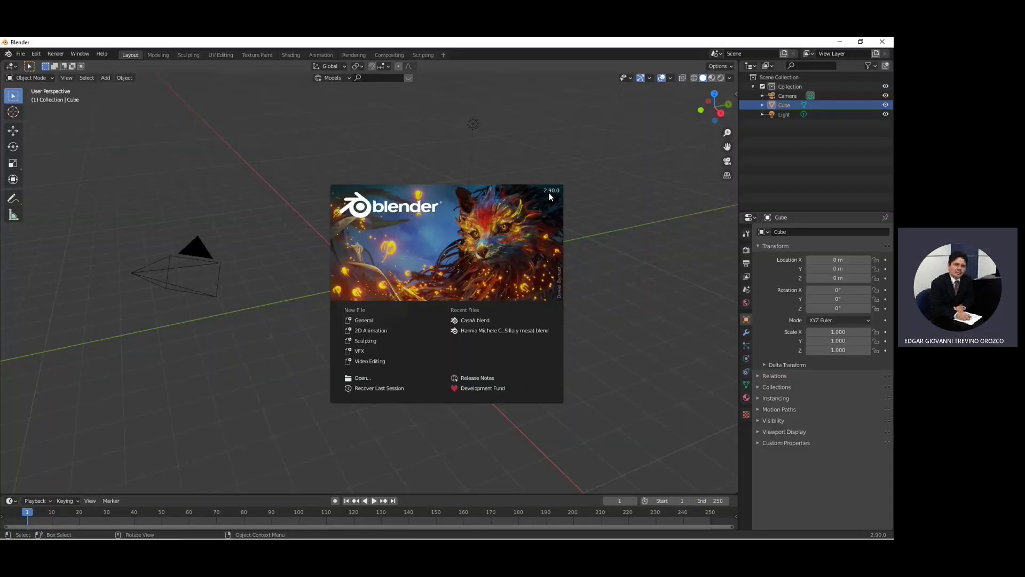
Step: Close the splash, delete the default cube, and browse the Desktop via File > Open before cancelling
{"action": "left_click", "coordinate": [528, 155]}
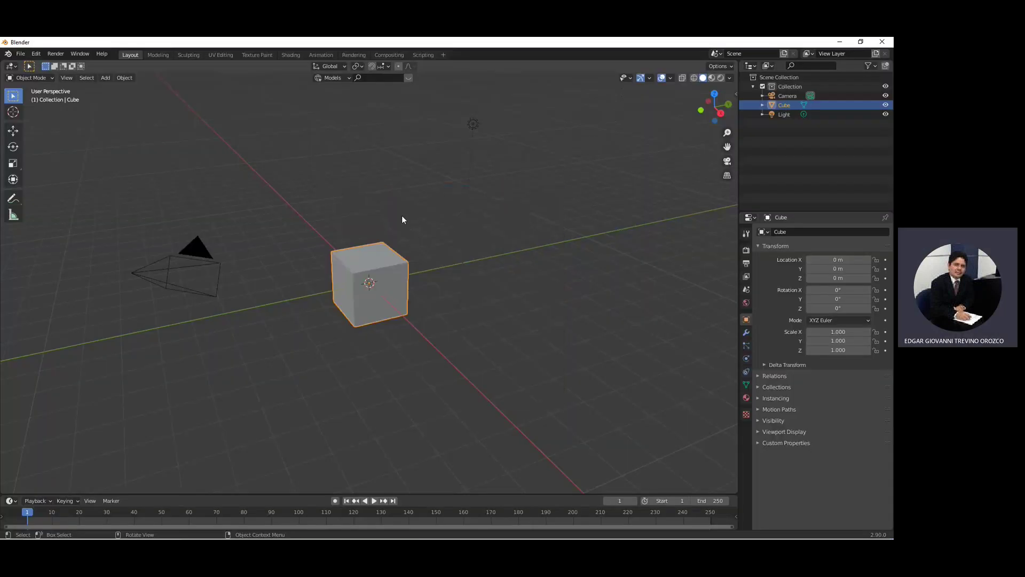
{"action": "key", "text": "Delete"}
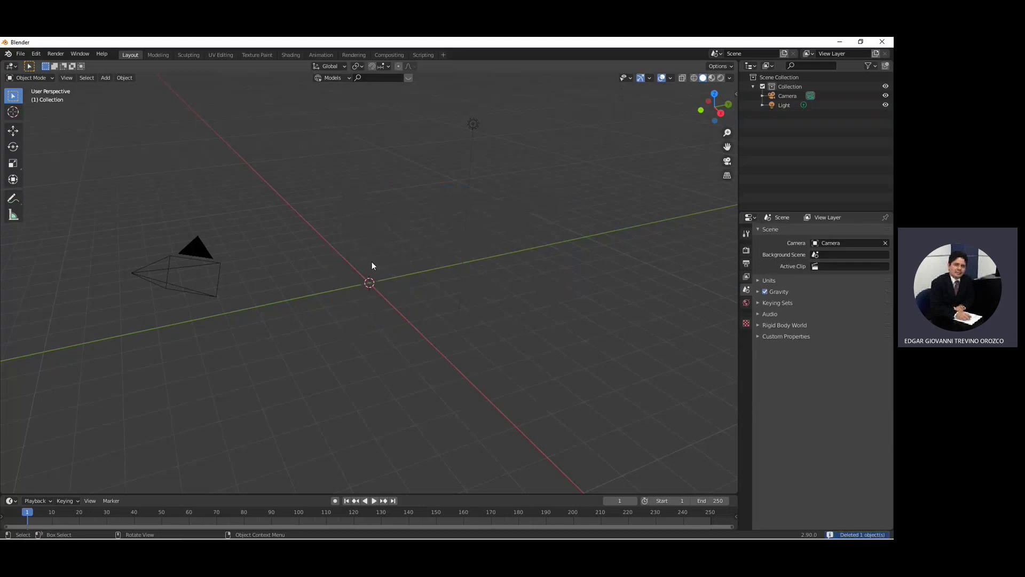
{"action": "left_click", "coordinate": [20, 54]}
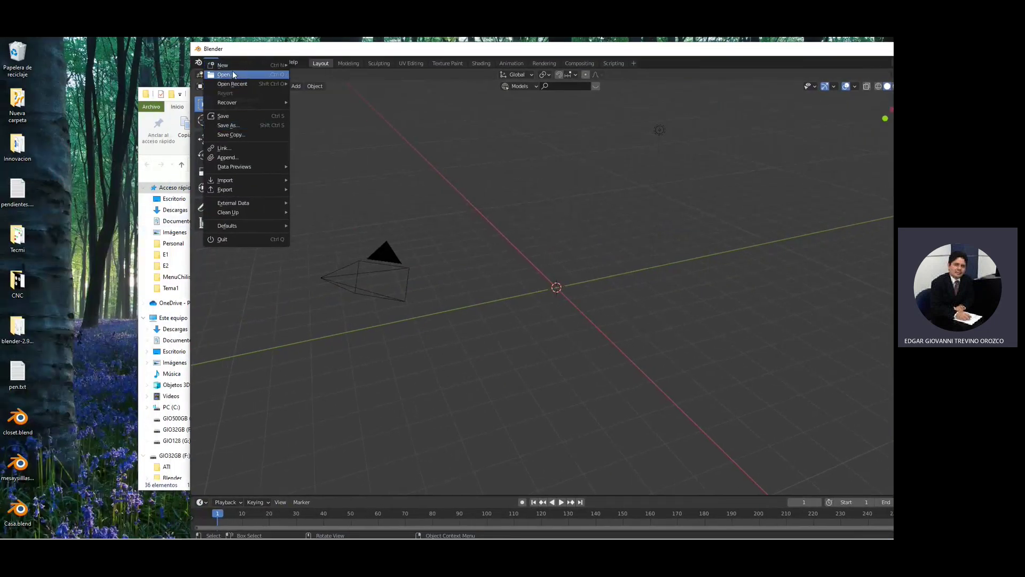
{"action": "left_click", "coordinate": [232, 75]}
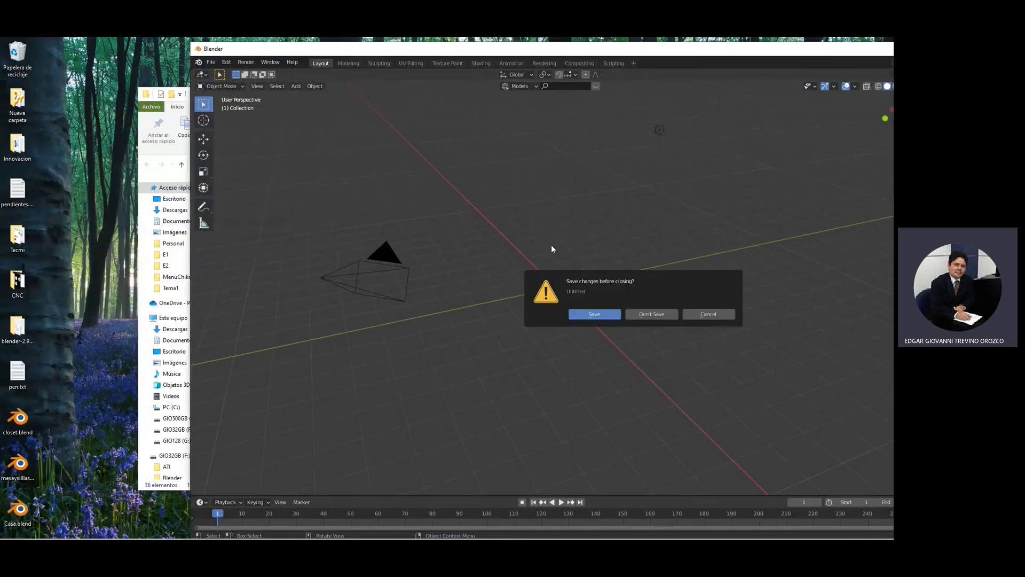
{"action": "left_click", "coordinate": [647, 313]}
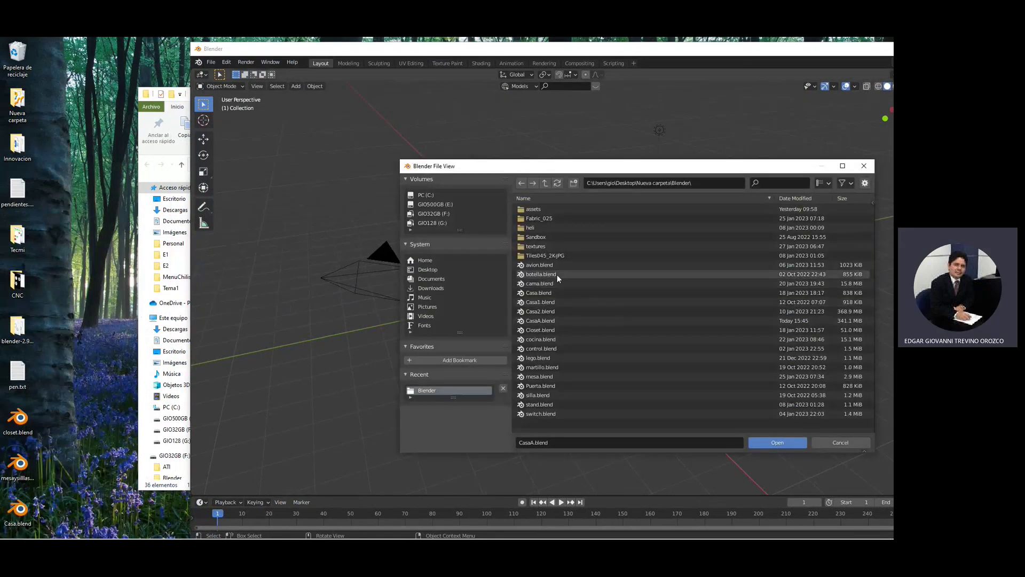
{"action": "left_click", "coordinate": [432, 269]}
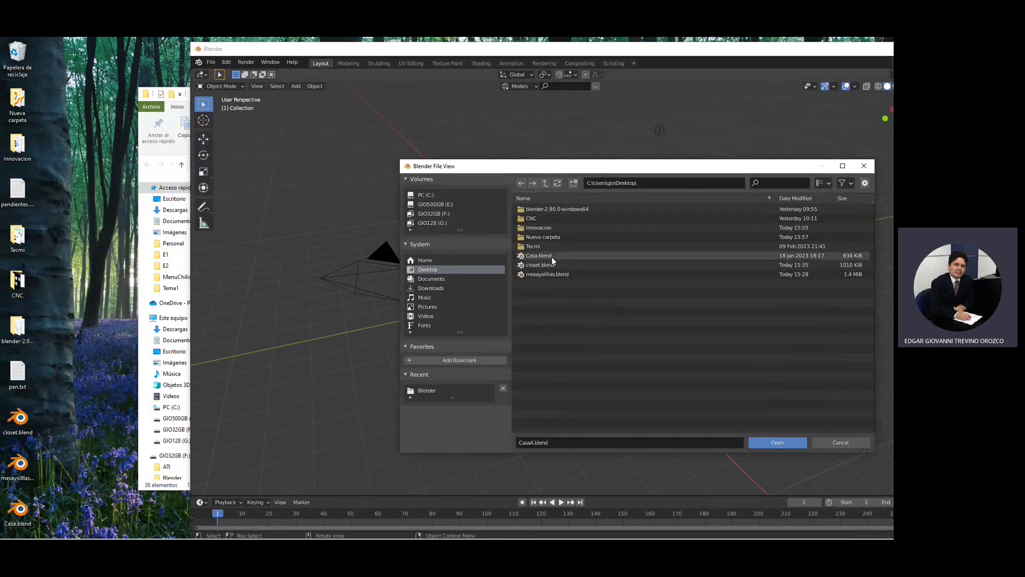
{"action": "left_click", "coordinate": [864, 165]}
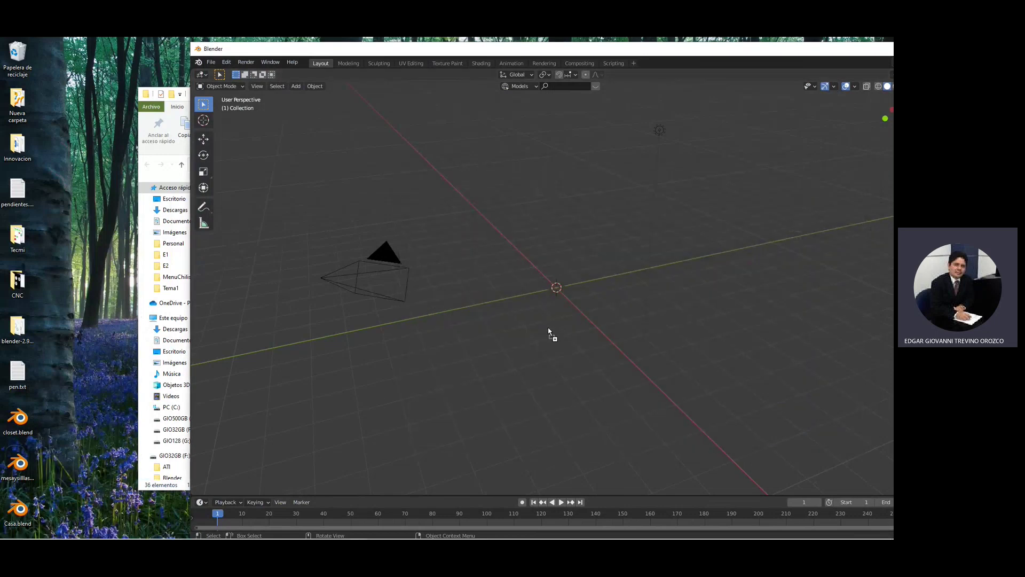
Step: Open the dropped Casa.blend without saving the untitled scene, orbit the house, and maximise Blender
{"action": "left_click_drag", "start_coordinate": [549, 329], "coordinate": [553, 327]}
{"action": "left_click", "coordinate": [510, 328]}
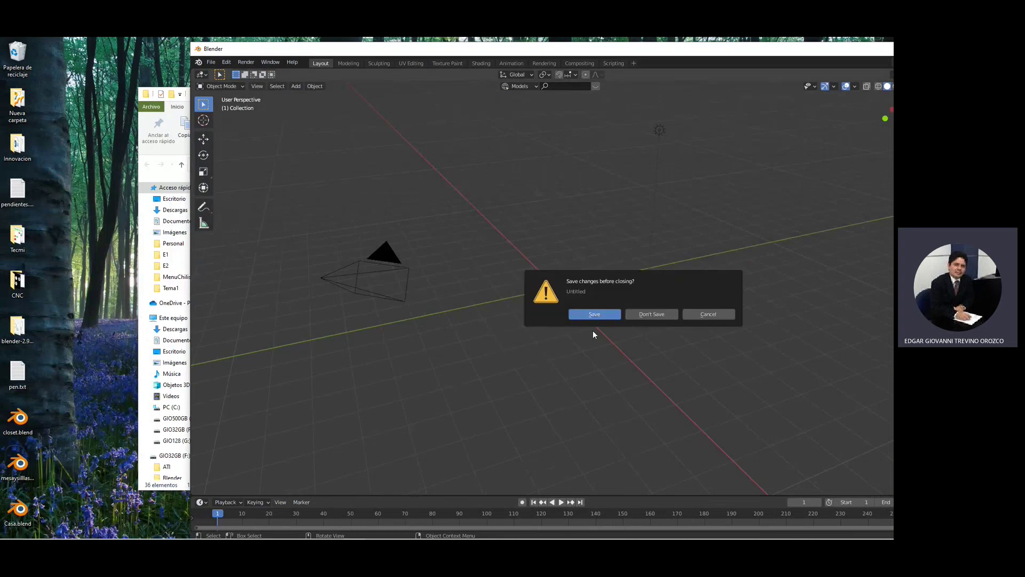
{"action": "left_click", "coordinate": [654, 315]}
{"action": "middle_click_drag", "start_coordinate": [473, 324], "coordinate": [512, 315]}
{"action": "mouse_move", "coordinate": [449, 310]}
{"action": "middle_mouse_down"}
{"action": "mouse_move", "coordinate": [415, 320]}
{"action": "mouse_move", "coordinate": [503, 319]}
{"action": "middle_mouse_up"}
{"action": "scroll", "coordinate": [587, 251], "scroll_direction": "down", "scroll_amount": 3}
{"action": "scroll", "coordinate": [623, 235], "scroll_direction": "up", "scroll_amount": 3}
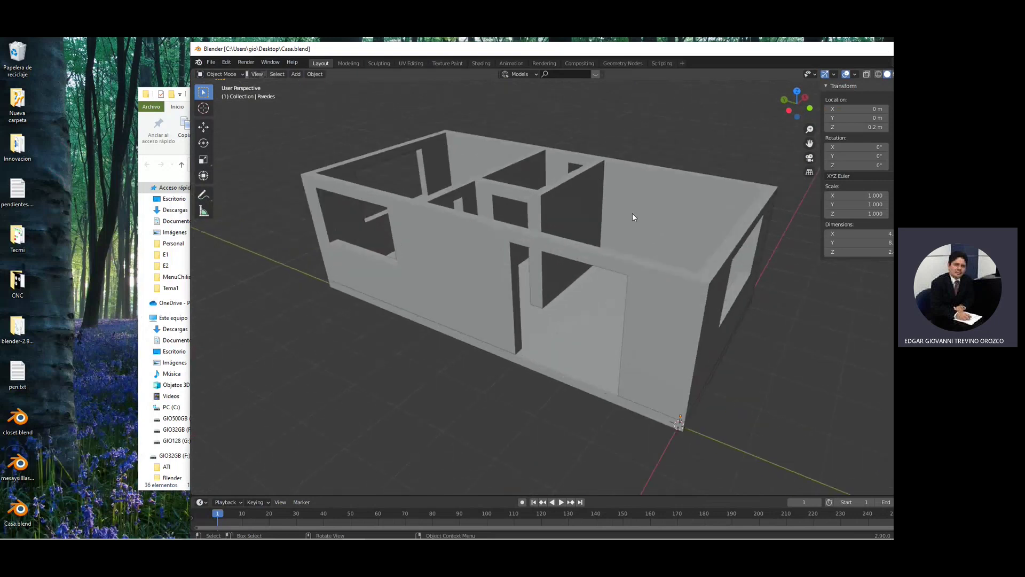
{"action": "middle_click_drag", "start_coordinate": [632, 215], "coordinate": [601, 206]}
{"action": "double_click", "coordinate": [701, 52]}
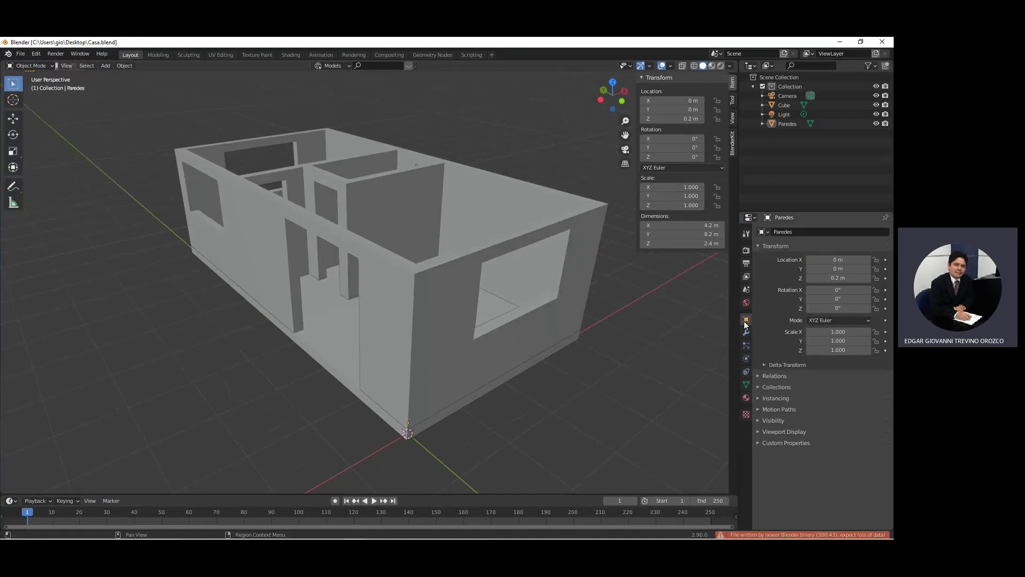
Step: Raise the World background colour value to 0.740
{"action": "left_click", "coordinate": [746, 302]}
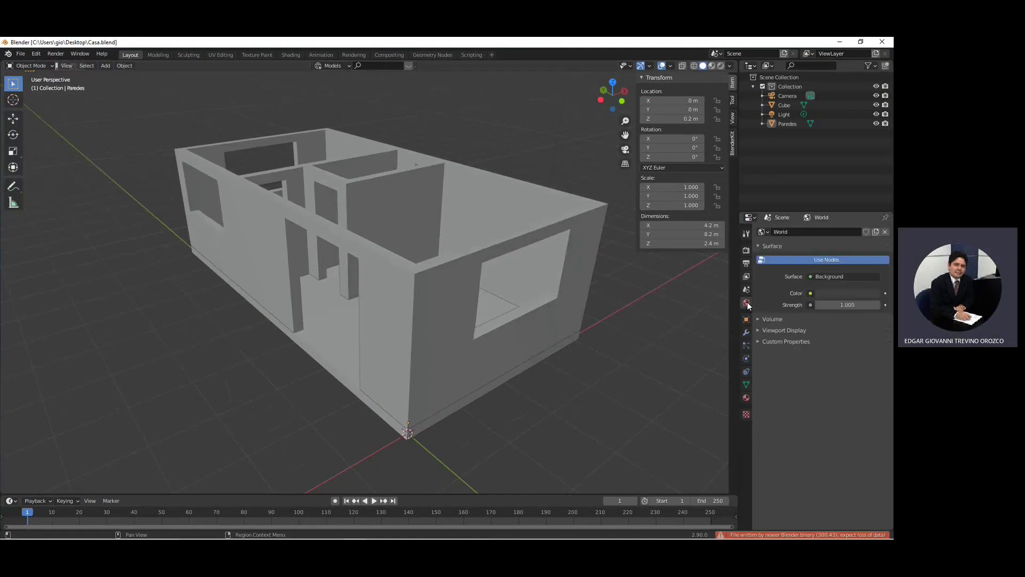
{"action": "left_click", "coordinate": [842, 293]}
{"action": "left_click_drag", "start_coordinate": [874, 180], "coordinate": [874, 177]}
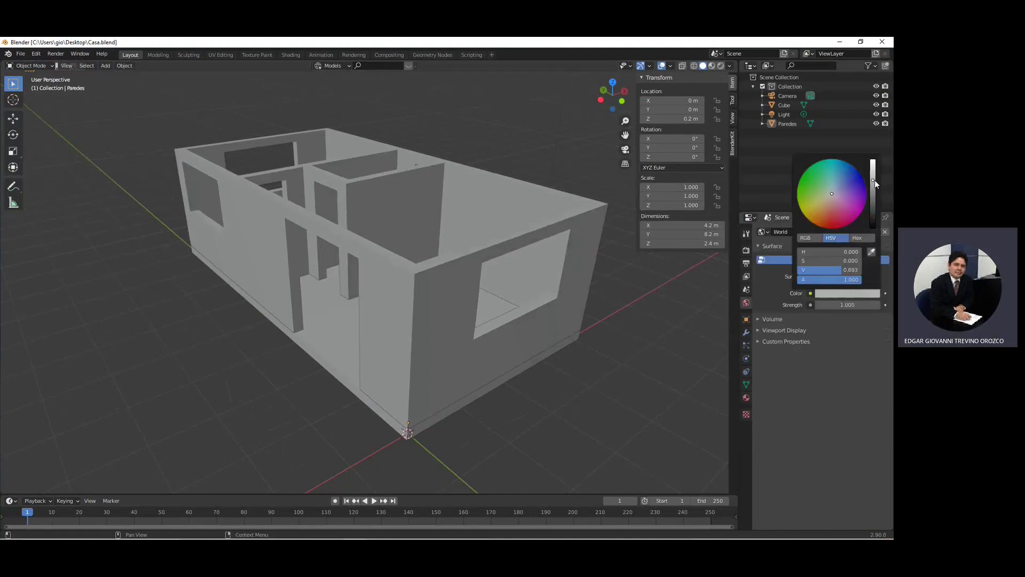
Step: Switch the viewport to Rendered shading and orbit around the lit house
{"action": "left_click", "coordinate": [720, 66]}
{"action": "middle_click_drag", "start_coordinate": [480, 266], "coordinate": [445, 266]}
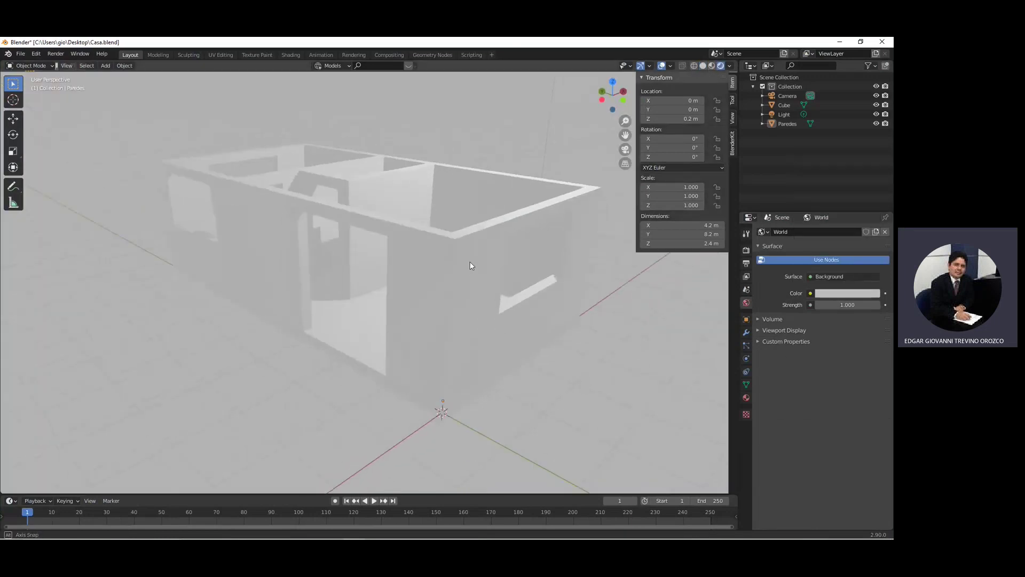
{"action": "scroll", "coordinate": [444, 265], "scroll_direction": "down", "scroll_amount": 3}
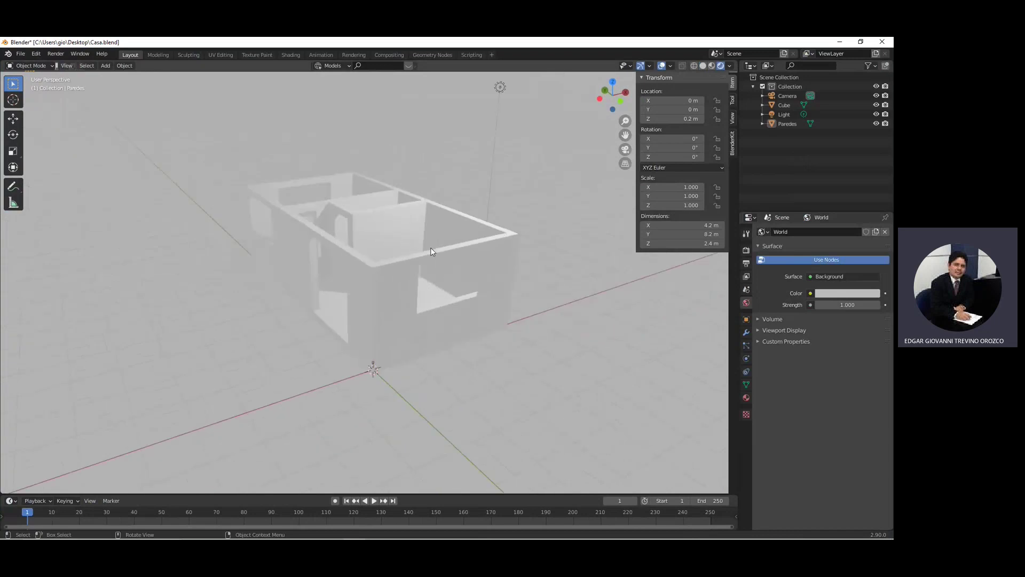
{"action": "scroll", "coordinate": [430, 248], "scroll_direction": "up", "scroll_amount": 4}
{"action": "scroll", "coordinate": [417, 233], "scroll_direction": "up", "scroll_amount": 3}
{"action": "scroll", "coordinate": [424, 220], "scroll_direction": "up", "scroll_amount": 2}
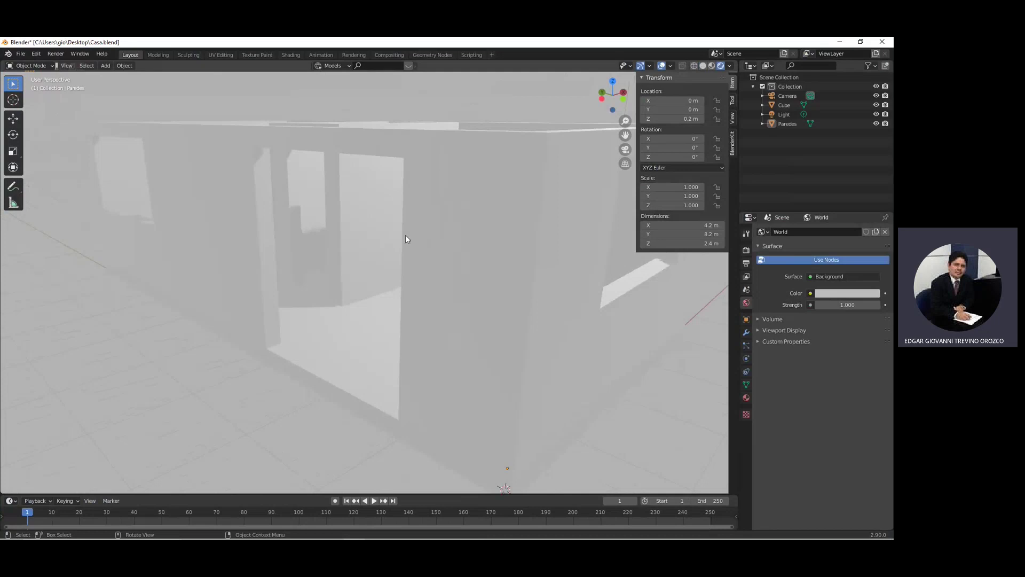
{"action": "scroll", "coordinate": [403, 242], "scroll_direction": "down", "scroll_amount": 5}
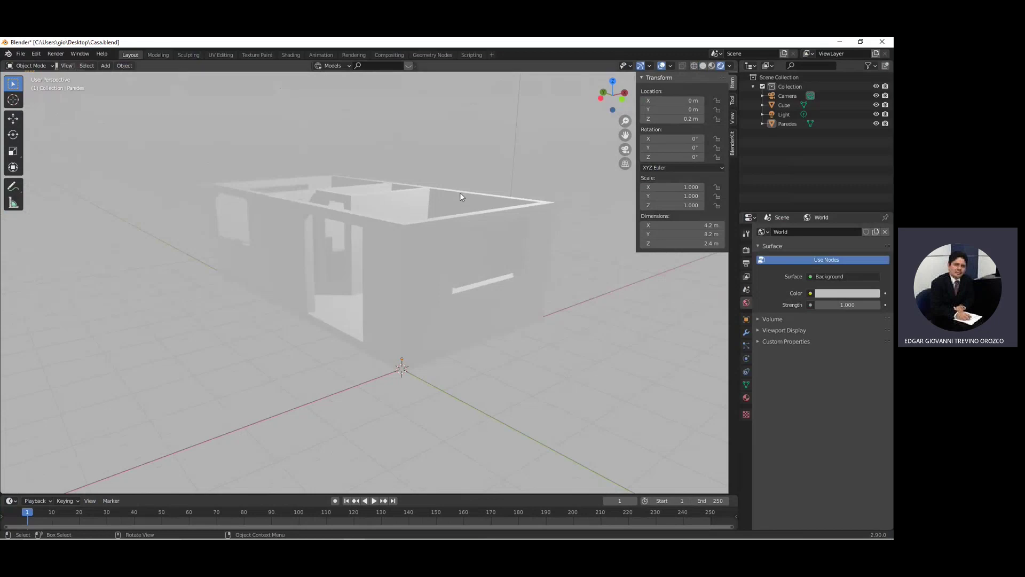
{"action": "mouse_move", "coordinate": [367, 232]}
{"action": "middle_mouse_down"}
{"action": "mouse_move", "coordinate": [378, 242]}
{"action": "mouse_move", "coordinate": [458, 239]}
{"action": "middle_mouse_up"}
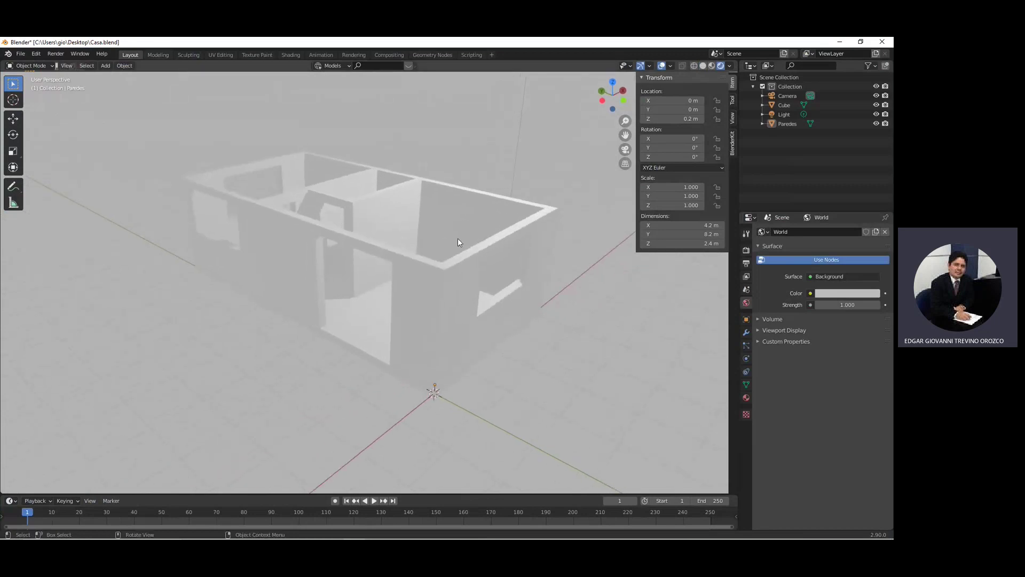
{"action": "mouse_move", "coordinate": [422, 226]}
{"action": "middle_mouse_down"}
{"action": "mouse_move", "coordinate": [381, 223]}
{"action": "mouse_move", "coordinate": [523, 223]}
{"action": "middle_mouse_up"}
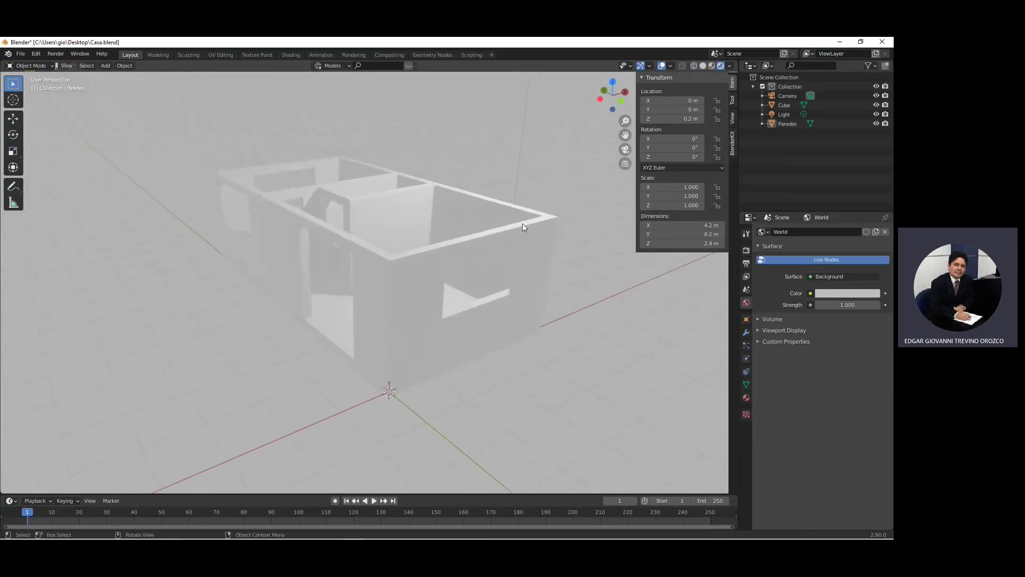
Step: Enable the BlenderKit Online Asset Library add-on in Preferences and show its sidebar panel
{"action": "left_click", "coordinate": [36, 54]}
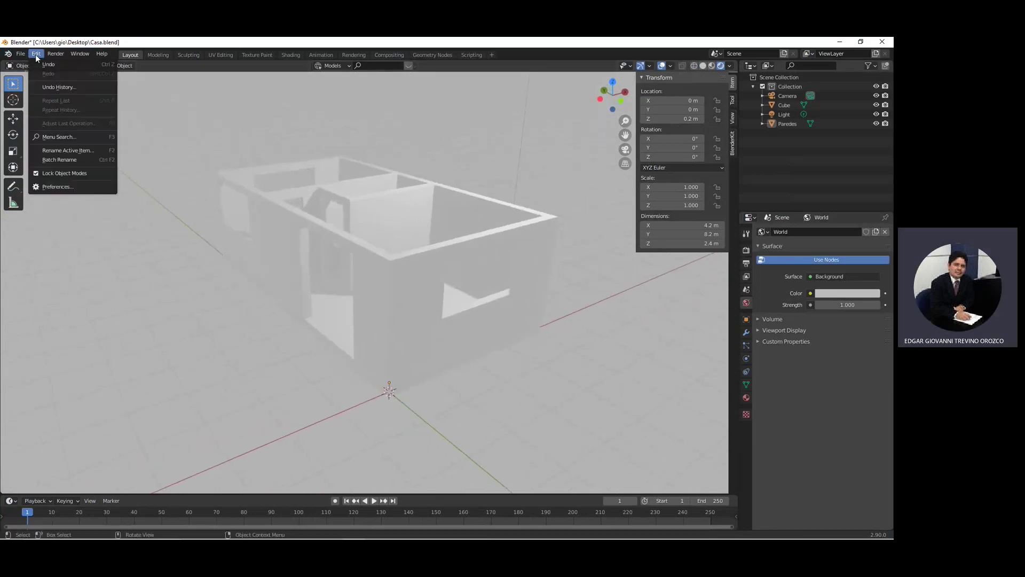
{"action": "left_click", "coordinate": [58, 187]}
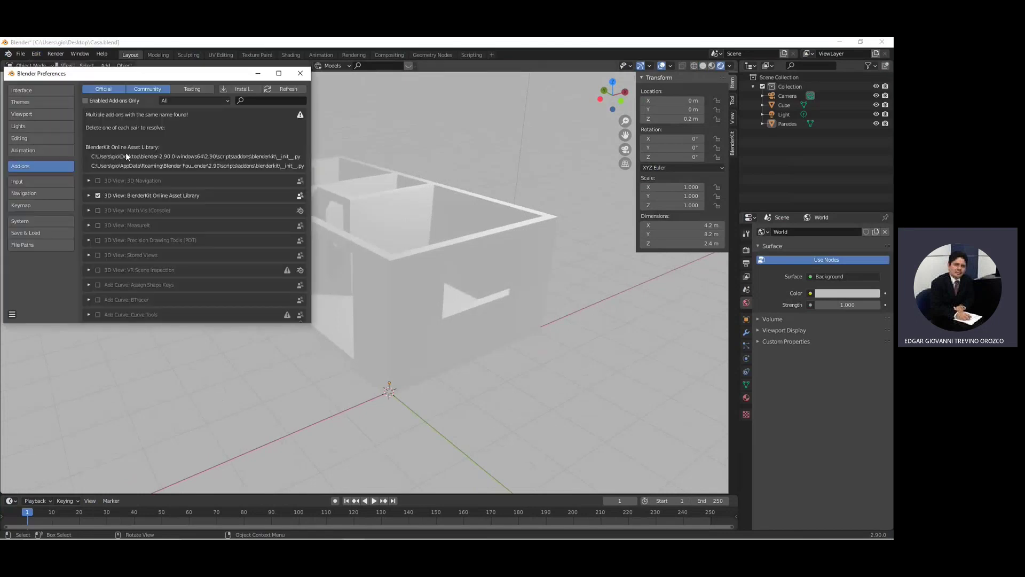
{"action": "left_click", "coordinate": [256, 99]}
{"action": "type", "text": "b"}
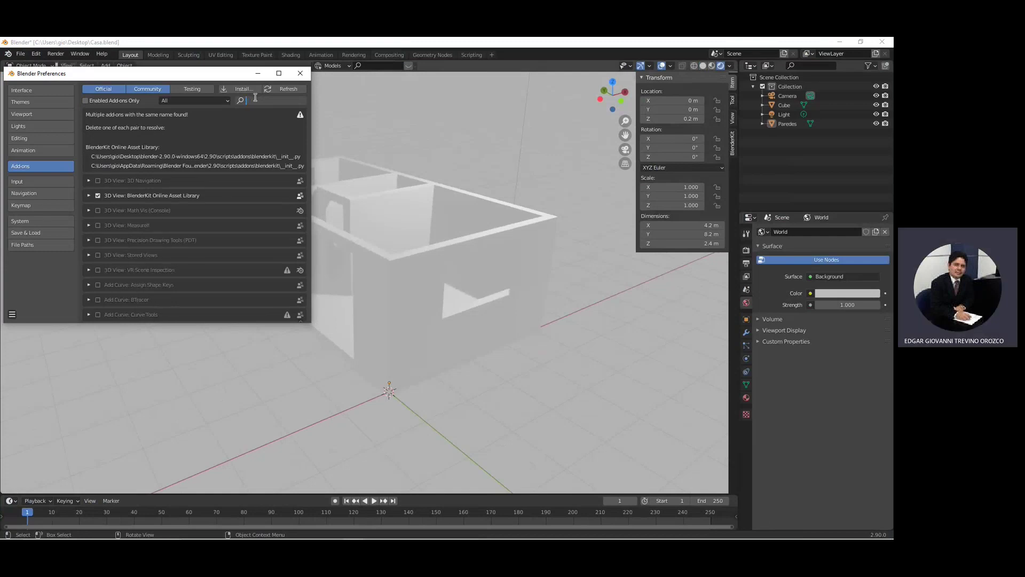
{"action": "type", "text": "l"}
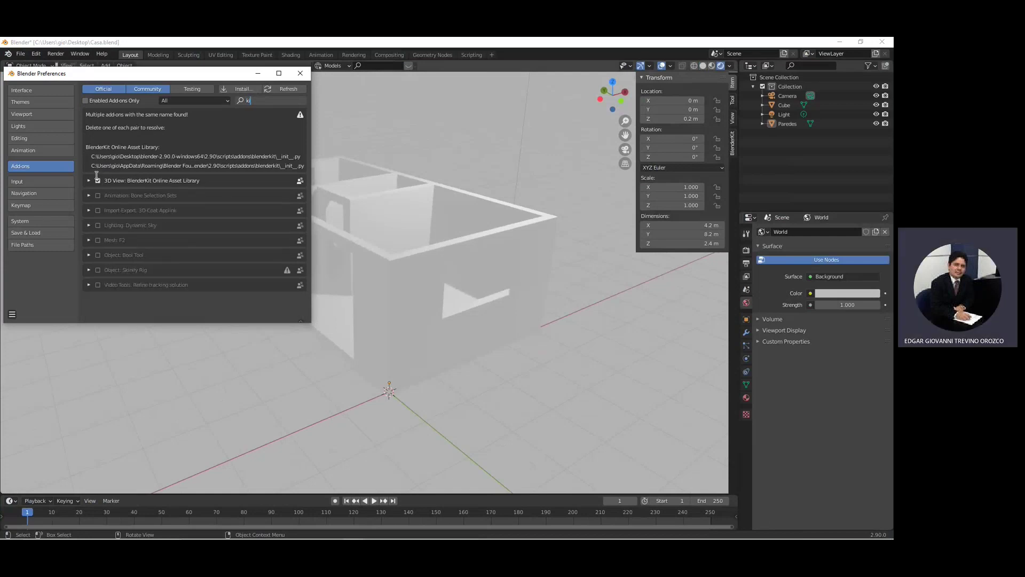
{"action": "left_click", "coordinate": [97, 181]}
{"action": "left_click", "coordinate": [300, 73]}
{"action": "left_click", "coordinate": [731, 148]}
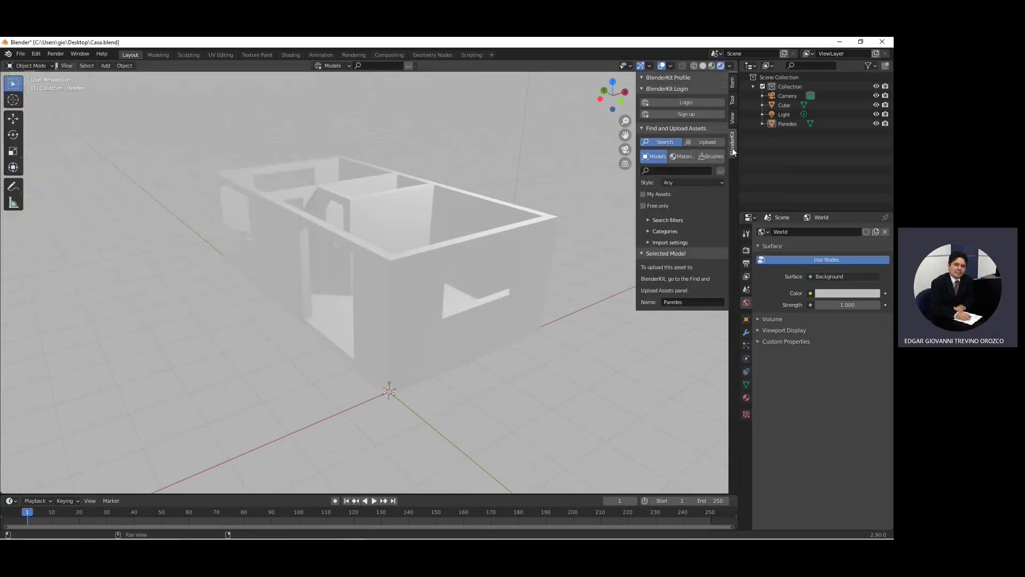
Step: Switch the BlenderKit search to Materials and search for 'stucco'
{"action": "left_click", "coordinate": [670, 172]}
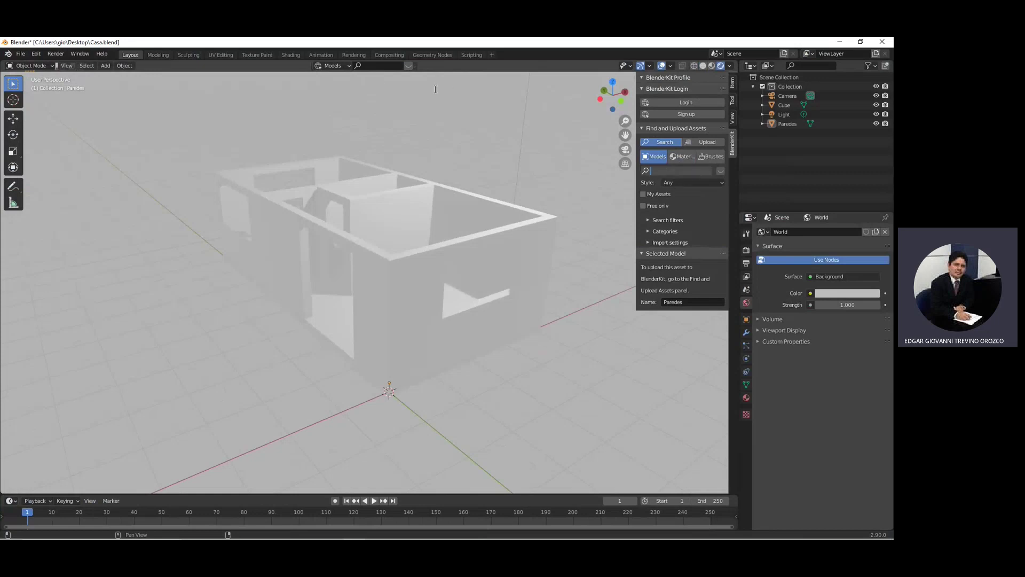
{"action": "key", "text": "Return"}
{"action": "left_click", "coordinate": [371, 63]}
{"action": "mouse_move", "coordinate": [522, 130]}
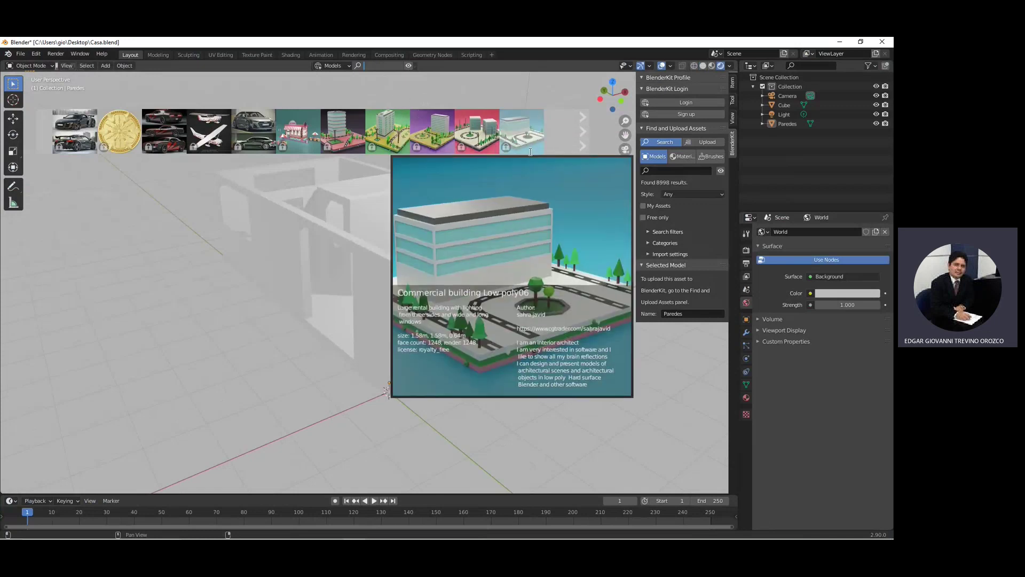
{"action": "left_click", "coordinate": [682, 156]}
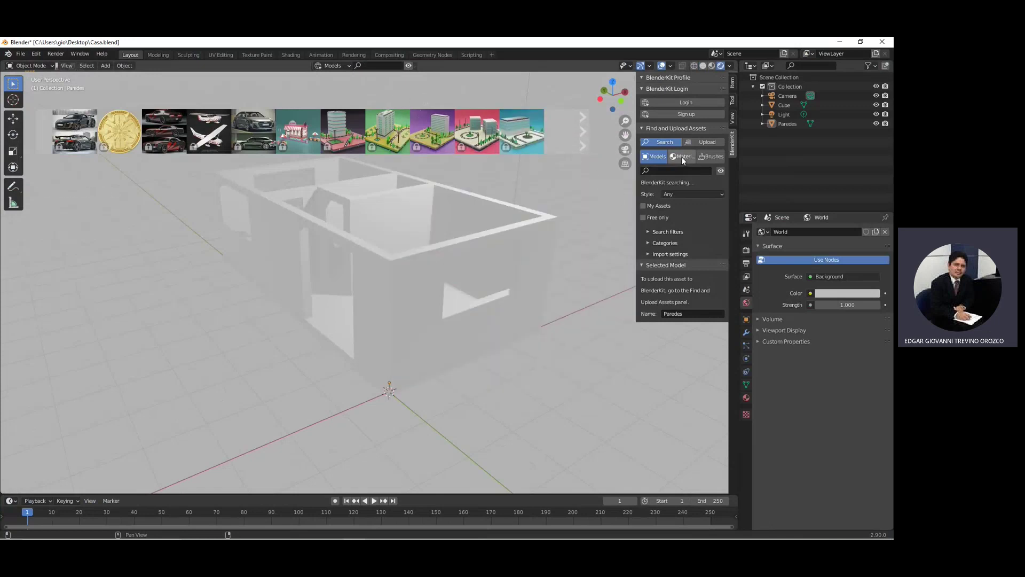
{"action": "left_click", "coordinate": [335, 66]}
{"action": "left_click", "coordinate": [377, 64]}
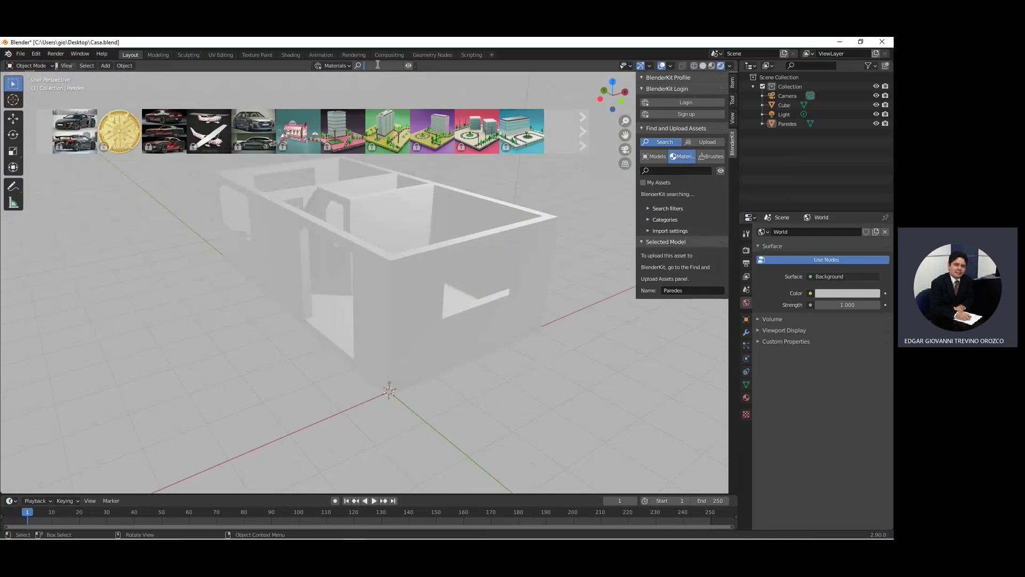
{"action": "type", "text": "ucco"}
{"action": "key", "text": "Return"}
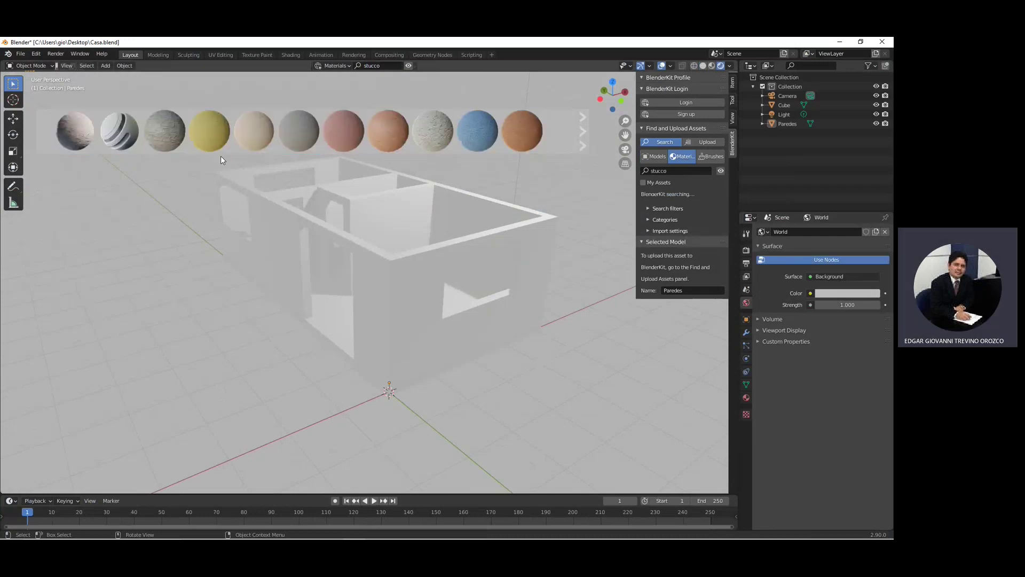
{"action": "mouse_move", "coordinate": [433, 126]}
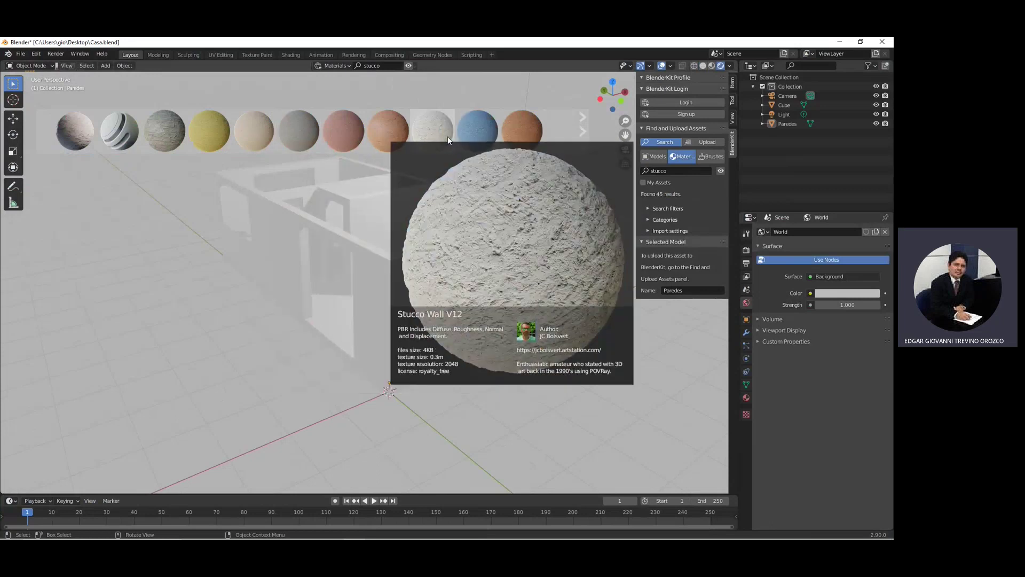
Step: Page through the 45 stucco results and return to the first page
{"action": "left_click", "coordinate": [580, 131]}
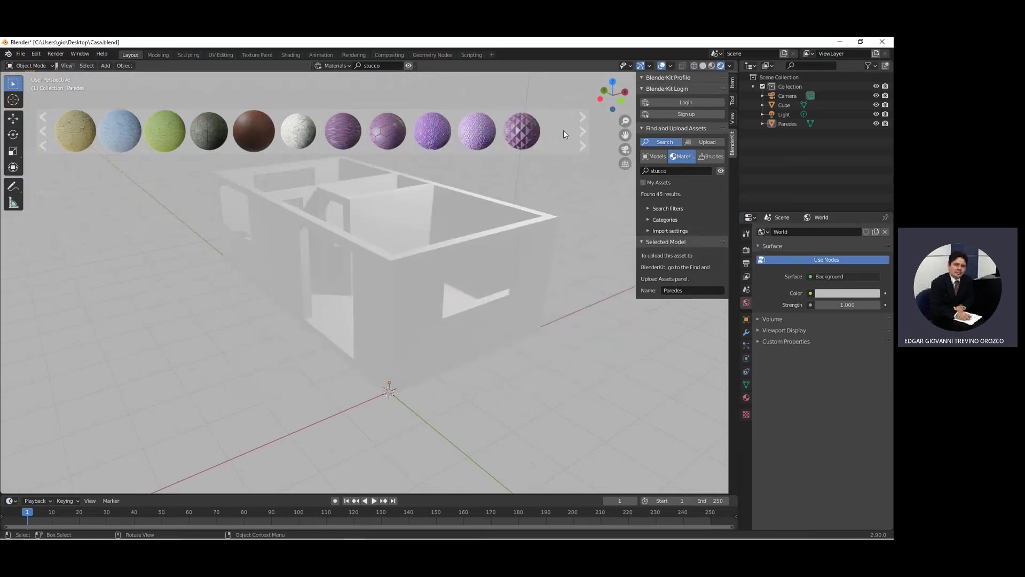
{"action": "left_click", "coordinate": [584, 131]}
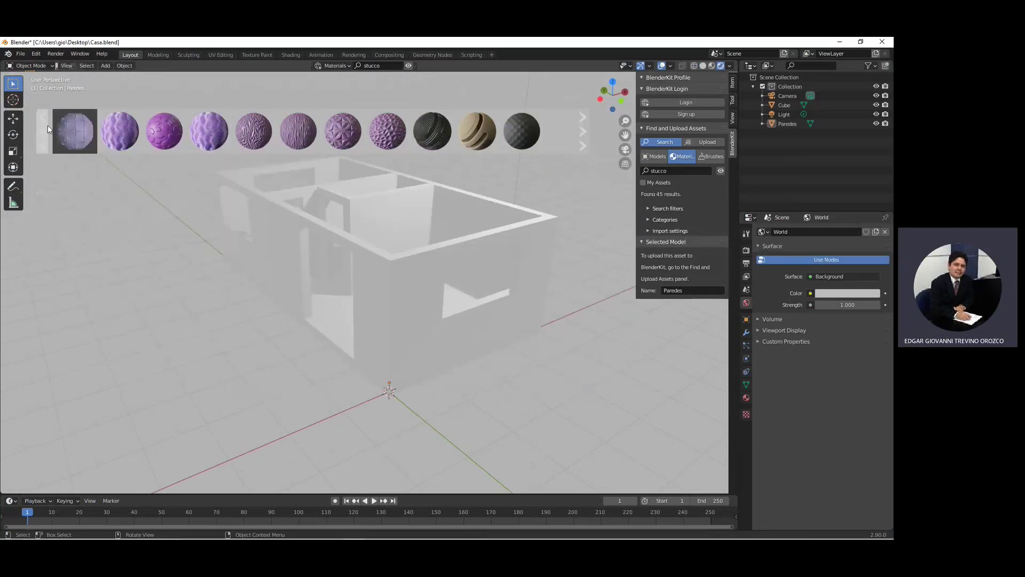
{"action": "left_click", "coordinate": [47, 127]}
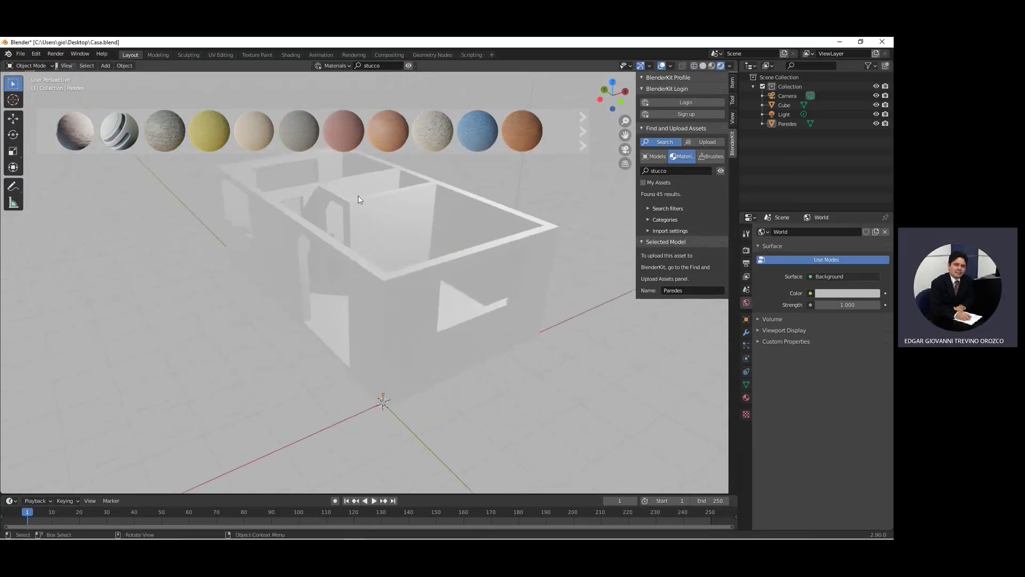
Step: Drag the Stucco Wall V12 material onto the house walls
{"action": "scroll", "coordinate": [440, 175], "scroll_direction": "down", "scroll_amount": 3}
{"action": "scroll", "coordinate": [439, 177], "scroll_direction": "up", "scroll_amount": 3}
{"action": "scroll", "coordinate": [411, 243], "scroll_direction": "up", "scroll_amount": 2}
{"action": "scroll", "coordinate": [420, 256], "scroll_direction": "up", "scroll_amount": 1}
{"action": "scroll", "coordinate": [431, 226], "scroll_direction": "up", "scroll_amount": 1}
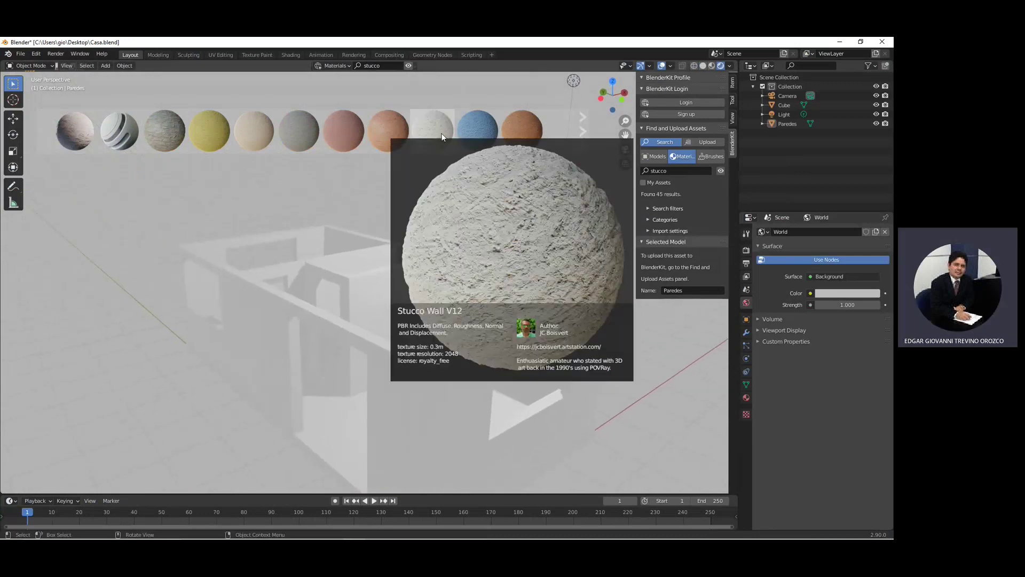
{"action": "left_click_drag", "start_coordinate": [439, 131], "coordinate": [424, 229]}
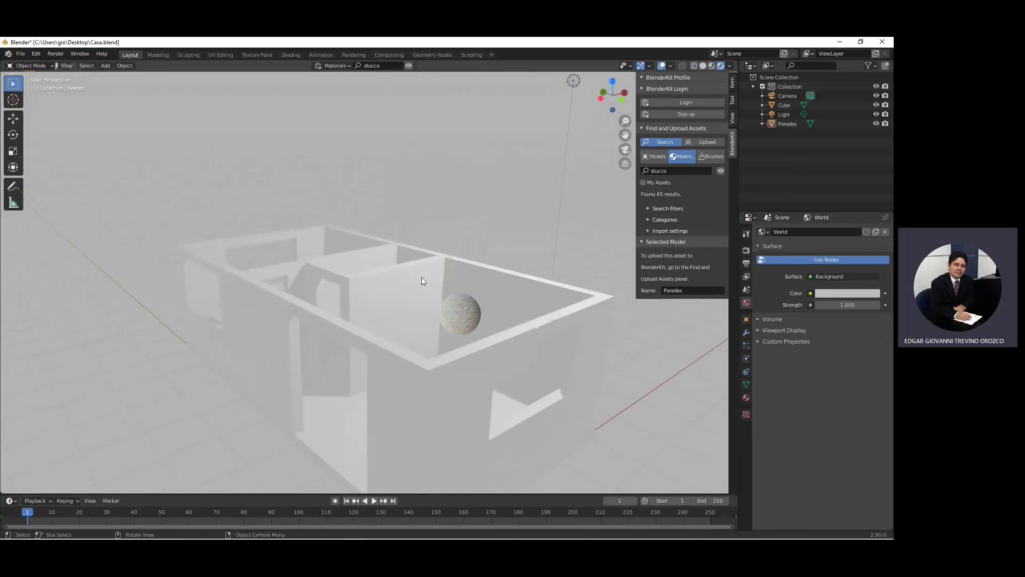
{"action": "mouse_move", "coordinate": [424, 230]}
{"action": "left_mouse_down"}
{"action": "mouse_move", "coordinate": [471, 235]}
{"action": "mouse_move", "coordinate": [453, 259]}
{"action": "mouse_move", "coordinate": [456, 228]}
{"action": "left_mouse_up"}
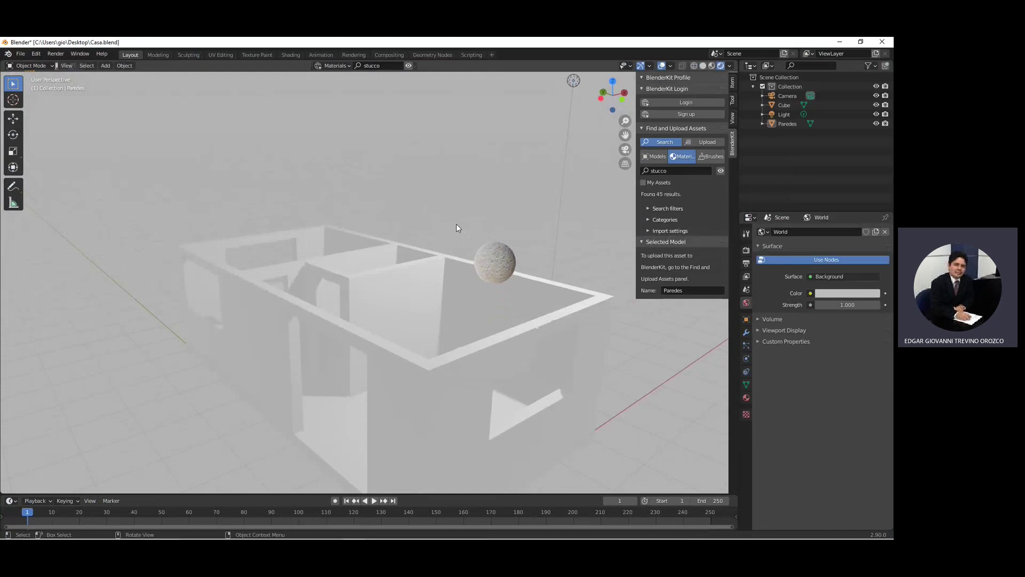
{"action": "mouse_move", "coordinate": [456, 227]}
{"action": "left_mouse_down"}
{"action": "mouse_move", "coordinate": [442, 269]}
{"action": "mouse_move", "coordinate": [416, 282]}
{"action": "mouse_move", "coordinate": [498, 292]}
{"action": "left_mouse_up"}
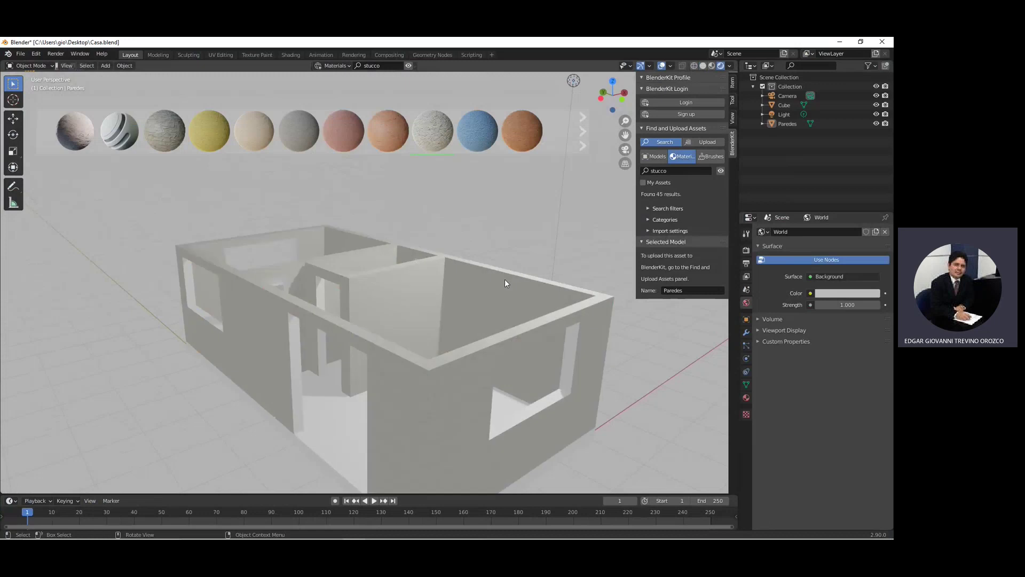
Step: Apply the stucco material to another part of the house from a higher view
{"action": "scroll", "coordinate": [476, 347], "scroll_direction": "up", "scroll_amount": 2}
{"action": "scroll", "coordinate": [474, 338], "scroll_direction": "up", "scroll_amount": 3}
{"action": "scroll", "coordinate": [473, 322], "scroll_direction": "up", "scroll_amount": 2}
{"action": "scroll", "coordinate": [470, 327], "scroll_direction": "down", "scroll_amount": 6}
{"action": "scroll", "coordinate": [469, 347], "scroll_direction": "up", "scroll_amount": 2}
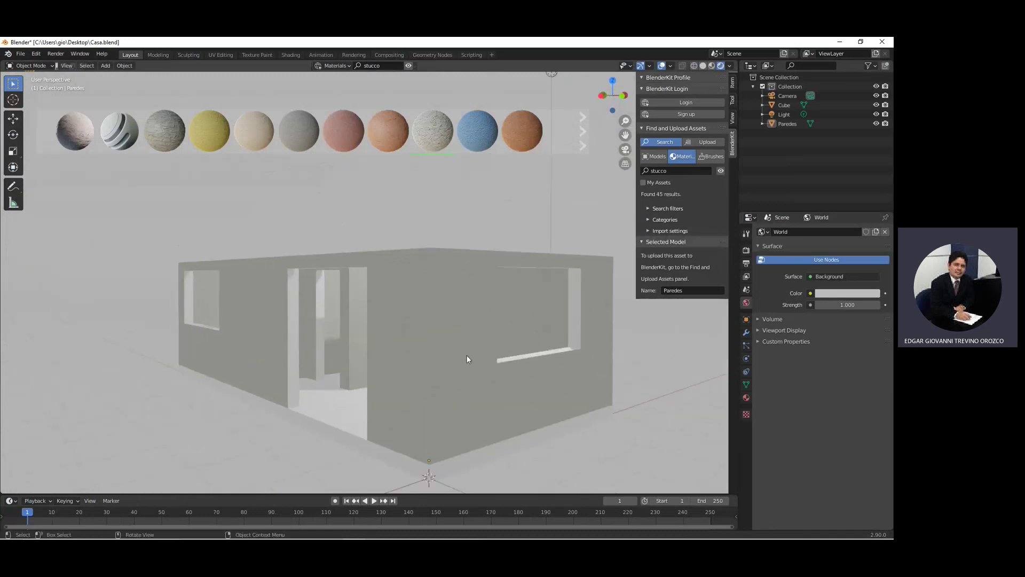
{"action": "mouse_move", "coordinate": [380, 328]}
{"action": "middle_mouse_down"}
{"action": "mouse_move", "coordinate": [352, 352]}
{"action": "mouse_move", "coordinate": [326, 346]}
{"action": "mouse_move", "coordinate": [380, 334]}
{"action": "middle_mouse_up"}
{"action": "left_click_drag", "start_coordinate": [417, 130], "coordinate": [348, 432]}
{"action": "middle_click_drag", "start_coordinate": [372, 419], "coordinate": [363, 390]}
Step: Select the Paredes walls object, then the Cube floor object
{"action": "scroll", "coordinate": [364, 438], "scroll_direction": "up", "scroll_amount": 3}
{"action": "scroll", "coordinate": [371, 434], "scroll_direction": "down", "scroll_amount": 3}
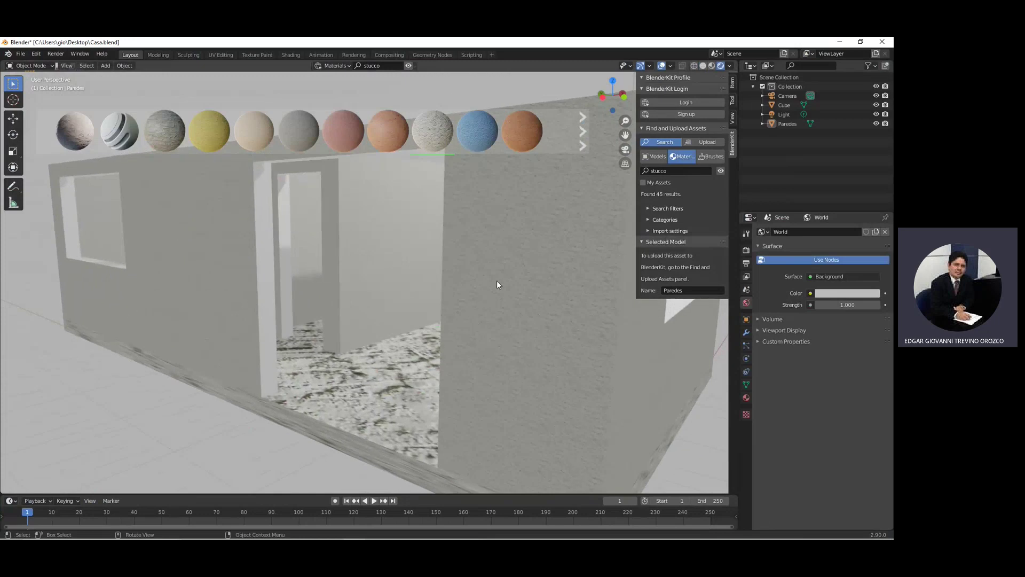
{"action": "left_click", "coordinate": [508, 260]}
{"action": "left_click", "coordinate": [329, 408]}
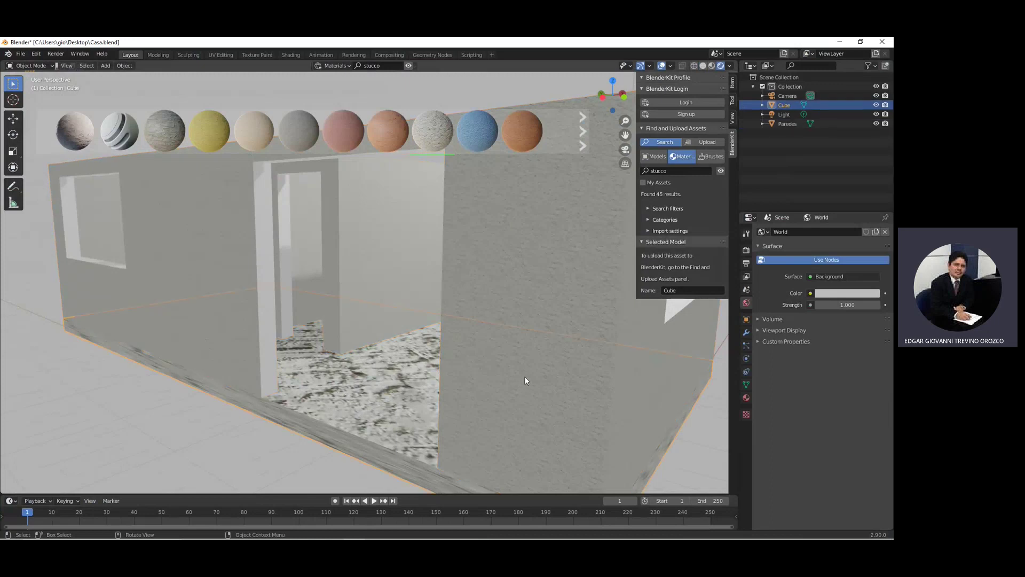
Step: Check the Stucco Wall V12 material, then enter UV Editing with Material Preview shading
{"action": "left_click", "coordinate": [747, 415]}
{"action": "left_click", "coordinate": [746, 398]}
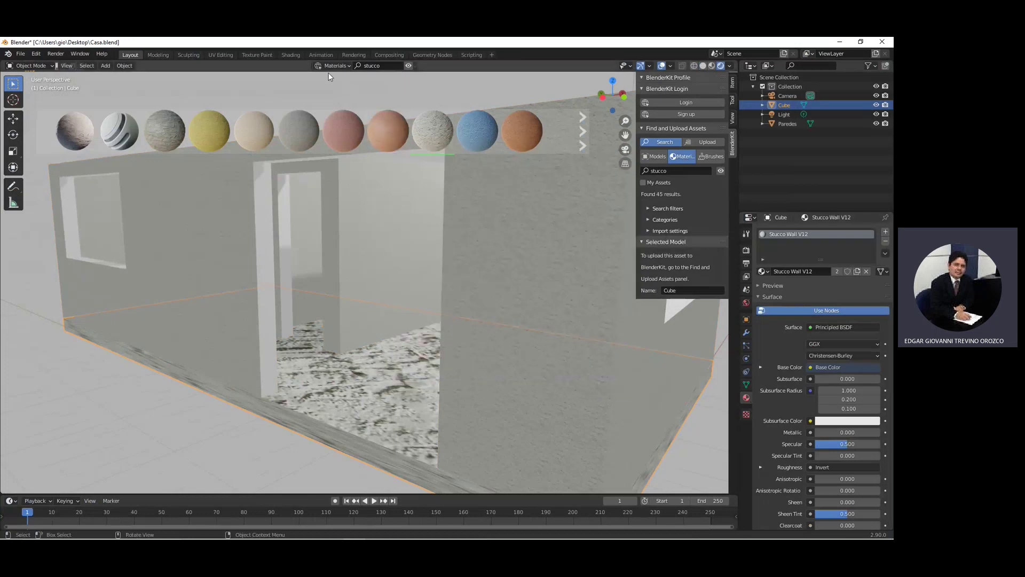
{"action": "left_click", "coordinate": [220, 56]}
{"action": "middle_click_drag", "start_coordinate": [598, 311], "coordinate": [641, 111]}
{"action": "left_click_drag", "start_coordinate": [374, 89], "coordinate": [226, 90]}
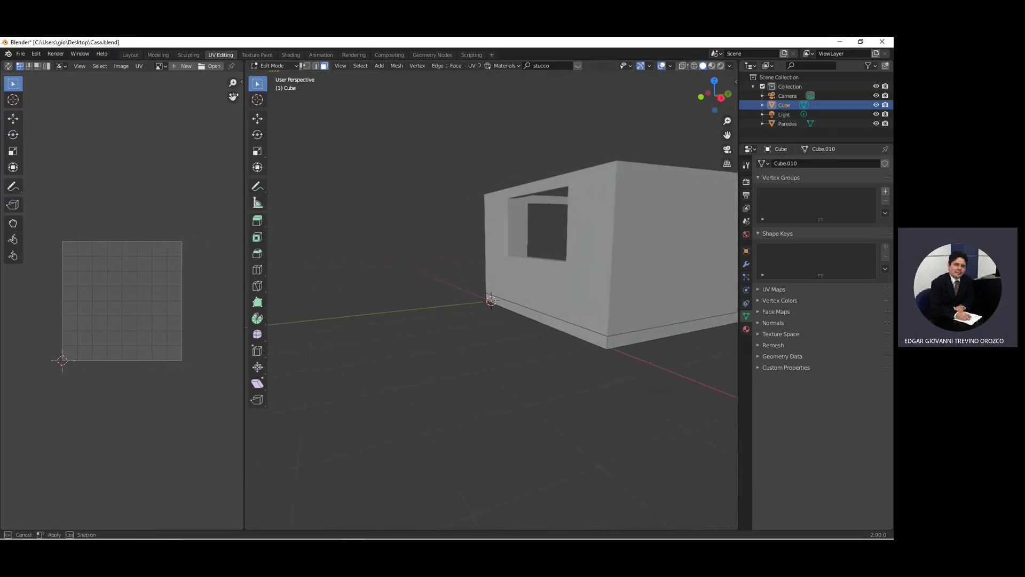
{"action": "left_click", "coordinate": [720, 65]}
Step: Select the left and right wall base strip faces
{"action": "mouse_move", "coordinate": [534, 240]}
{"action": "middle_mouse_down"}
{"action": "mouse_move", "coordinate": [452, 257]}
{"action": "mouse_move", "coordinate": [374, 219]}
{"action": "middle_mouse_up"}
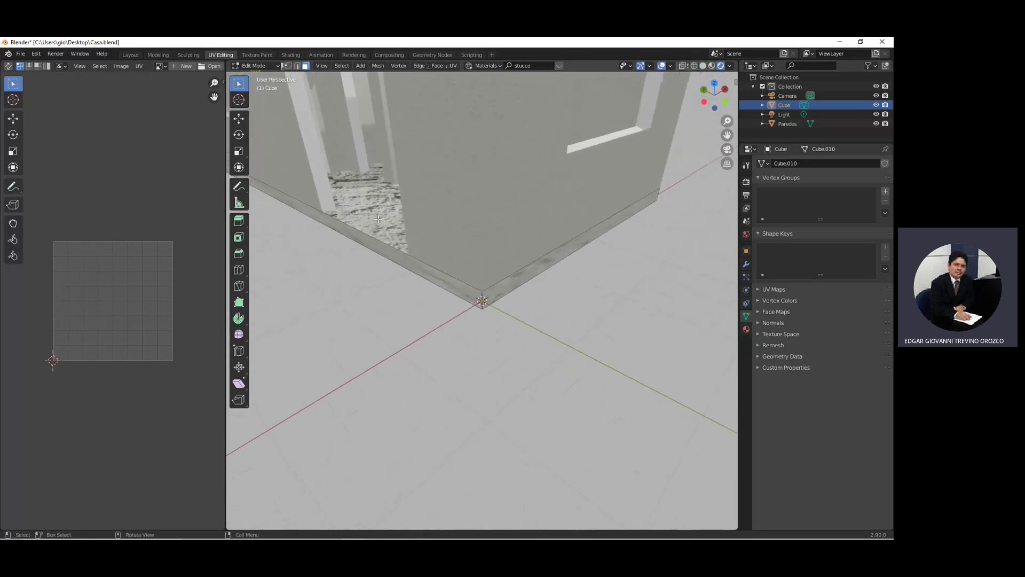
{"action": "key", "text": "a"}
{"action": "scroll", "coordinate": [379, 224], "scroll_direction": "down", "scroll_amount": 2}
{"action": "scroll", "coordinate": [381, 227], "scroll_direction": "down", "scroll_amount": 2}
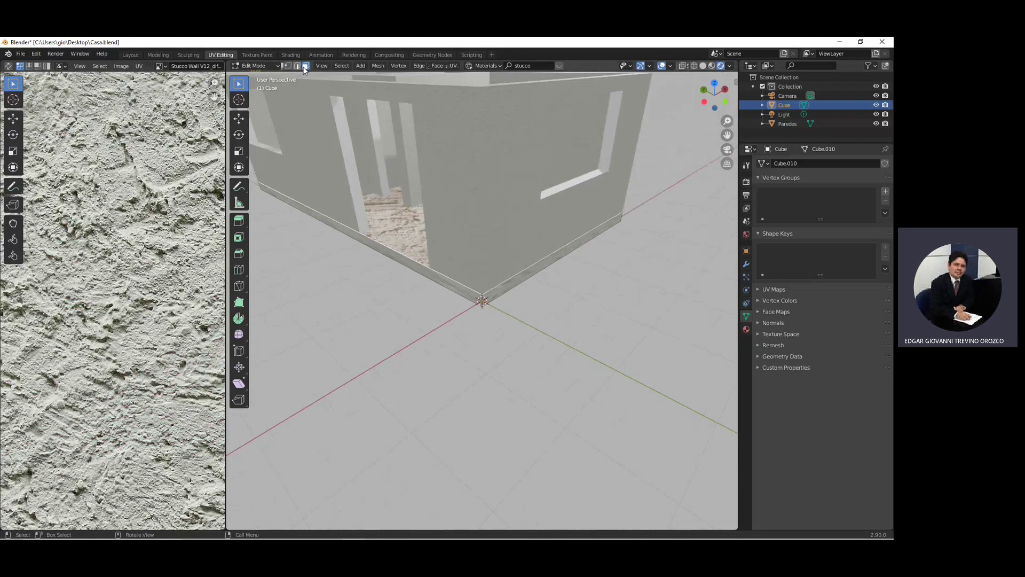
{"action": "scroll", "coordinate": [401, 205], "scroll_direction": "down", "scroll_amount": 1}
{"action": "scroll", "coordinate": [401, 211], "scroll_direction": "down", "scroll_amount": 2}
{"action": "scroll", "coordinate": [396, 220], "scroll_direction": "up", "scroll_amount": 5}
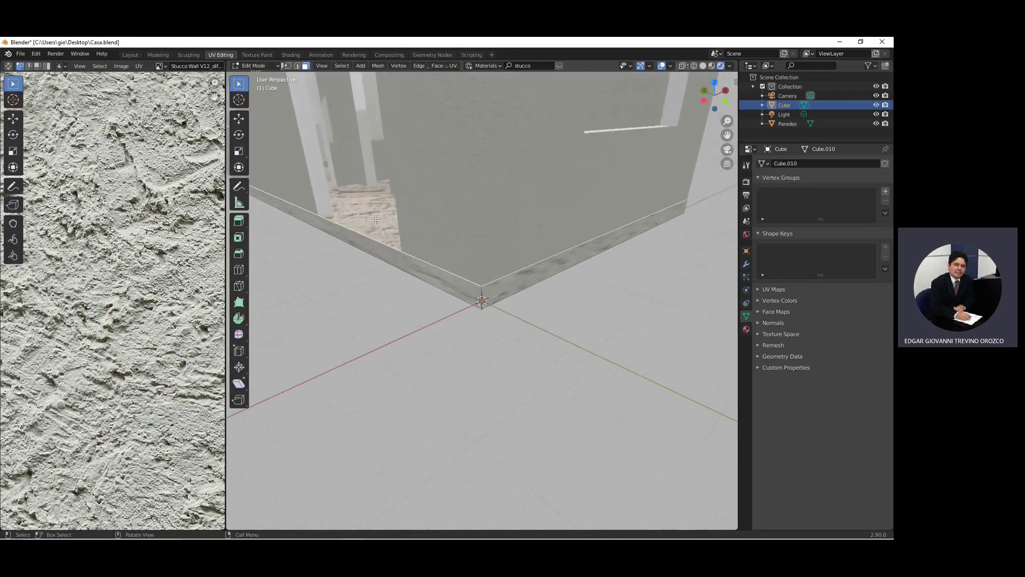
{"action": "left_click", "coordinate": [447, 270]}
{"action": "left_click", "coordinate": [530, 283], "text": "shift"}
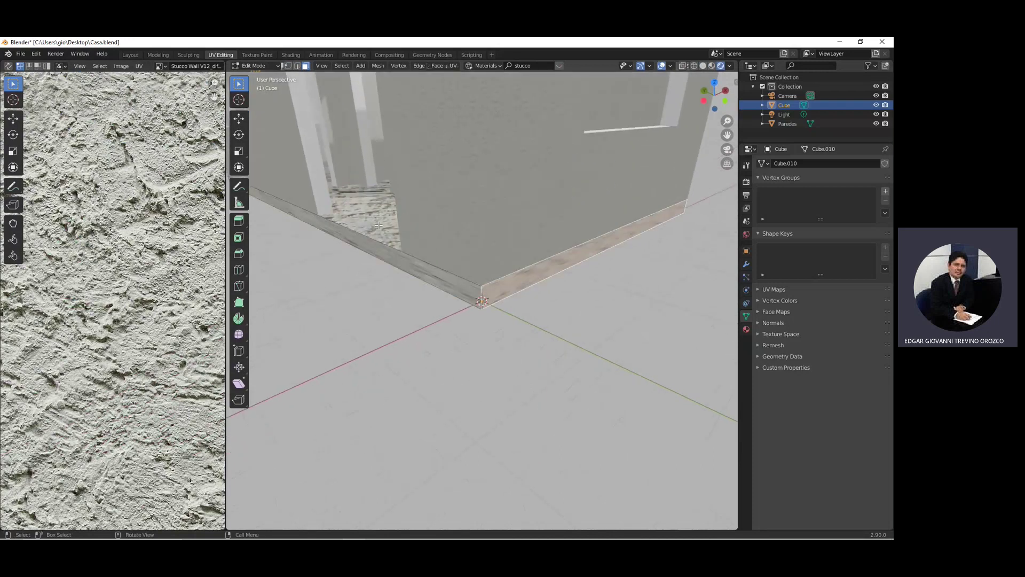
Step: Place the strips' UV island at the texture's bottom and select its right-hand corners
{"action": "key", "text": "u"}
{"action": "left_click", "coordinate": [374, 251]}
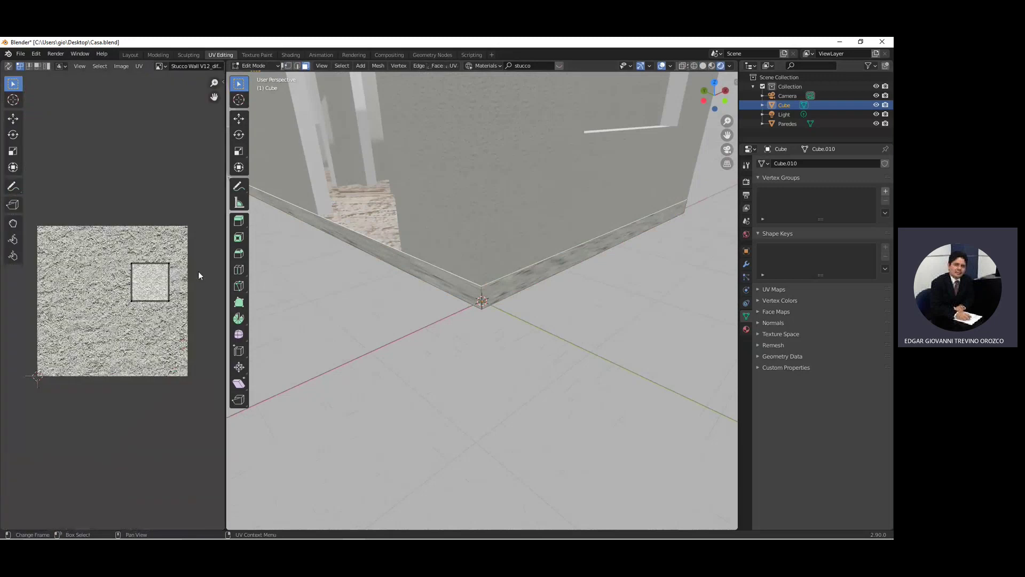
{"action": "key", "text": "ctrl+z"}
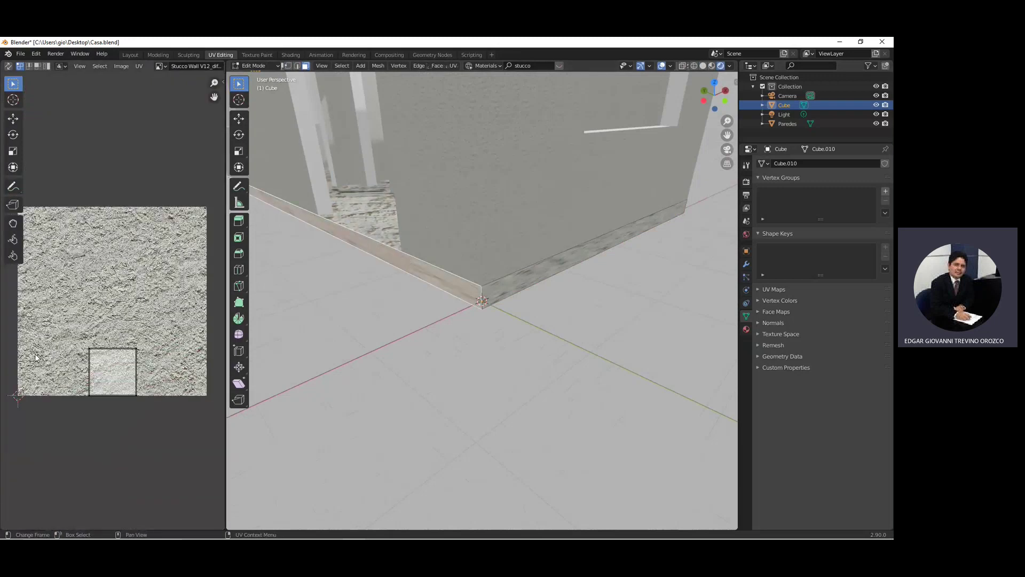
{"action": "left_click", "coordinate": [135, 349]}
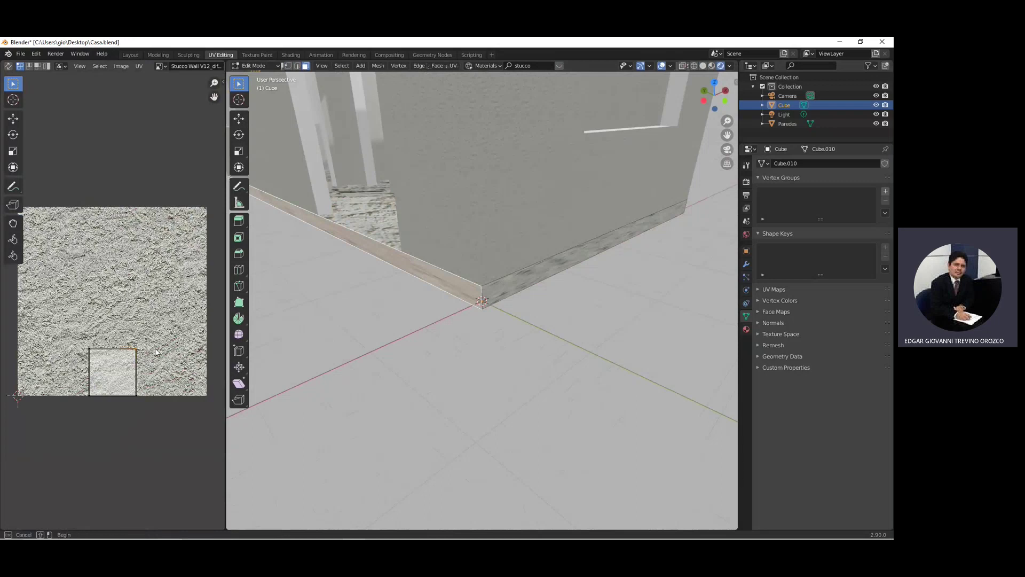
{"action": "left_click_drag", "start_coordinate": [130, 395], "coordinate": [154, 415]}
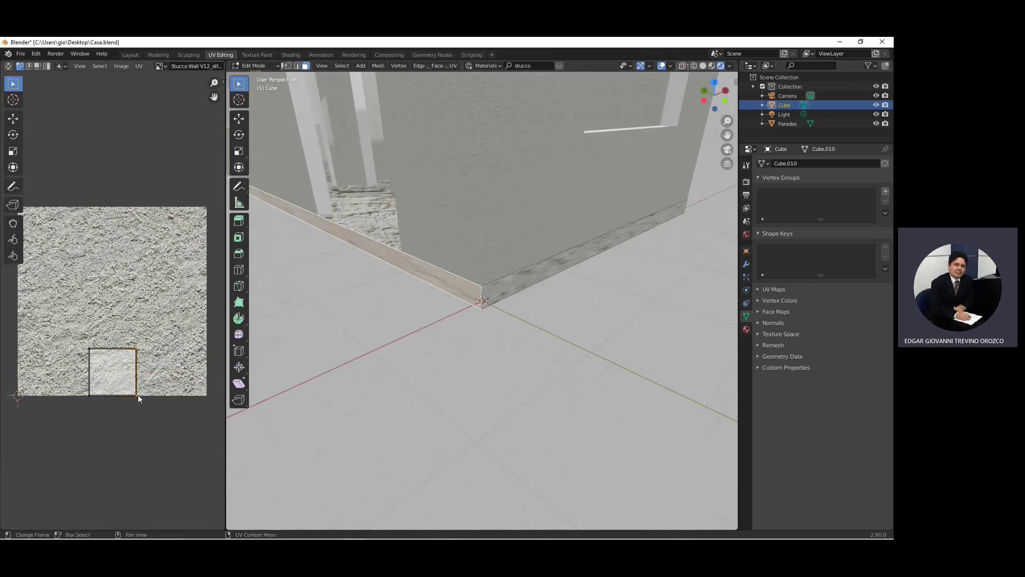
{"action": "middle_click_drag", "start_coordinate": [132, 349], "coordinate": [123, 358]}
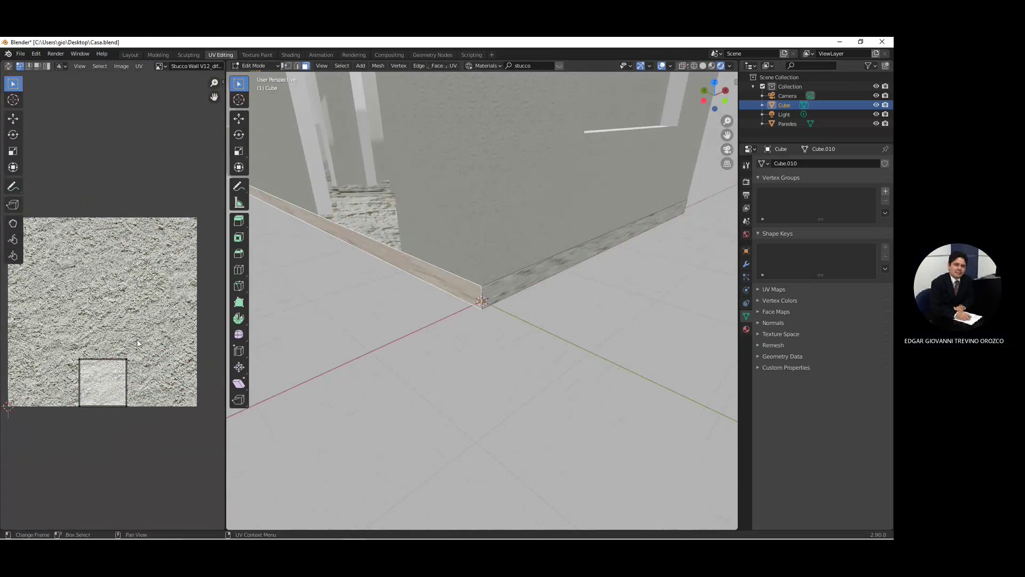
{"action": "left_click", "coordinate": [17, 118]}
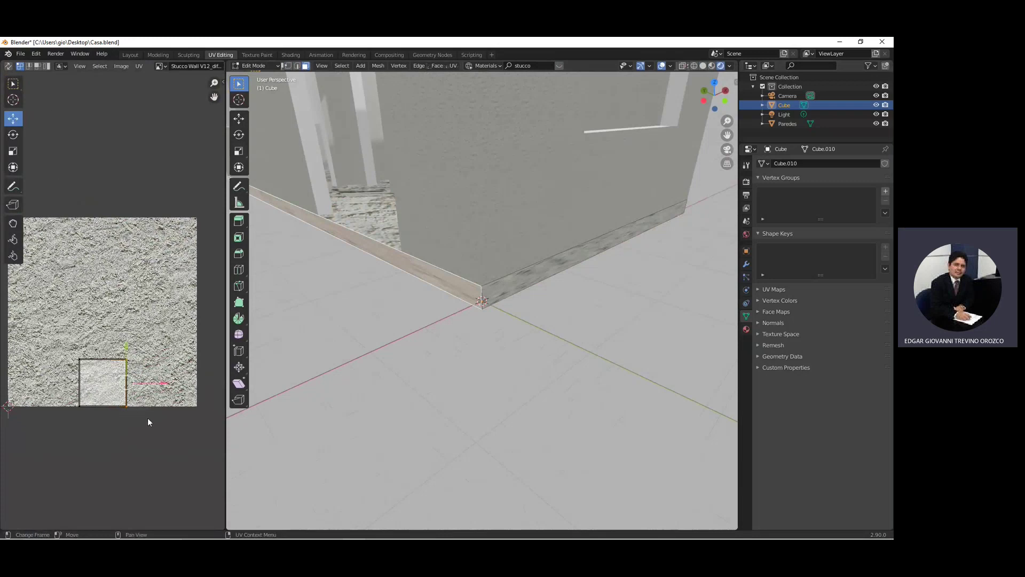
Step: Widen the UV island, stretching its left edge to the texture's left side
{"action": "left_click_drag", "start_coordinate": [157, 383], "coordinate": [212, 390]}
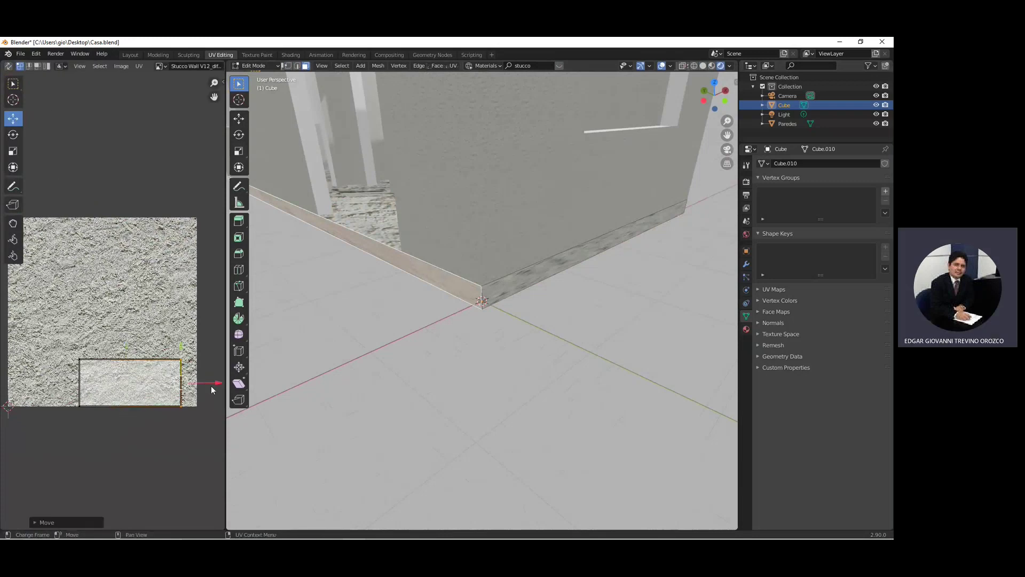
{"action": "left_click_drag", "start_coordinate": [96, 427], "coordinate": [61, 349]}
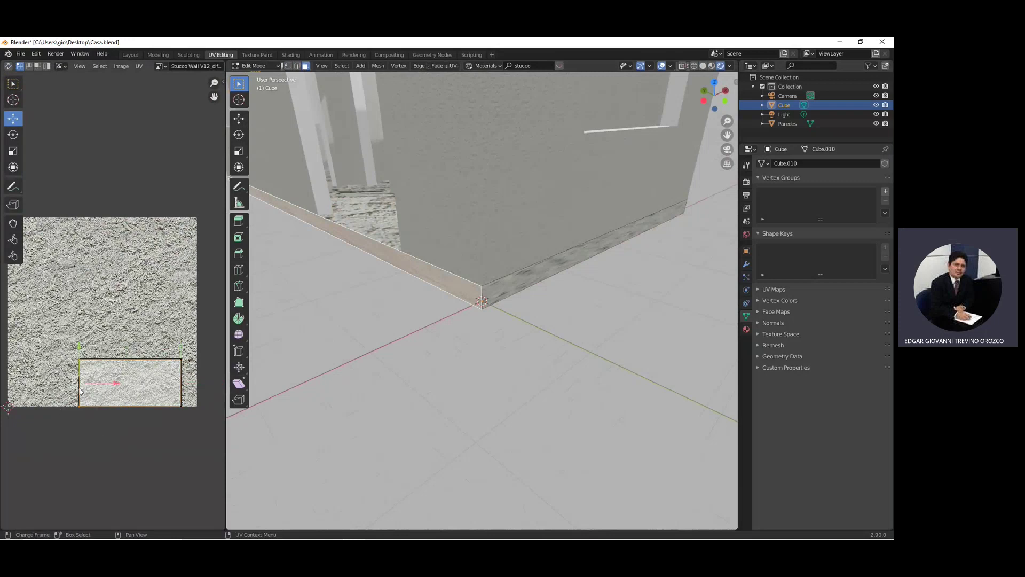
{"action": "left_click_drag", "start_coordinate": [80, 390], "coordinate": [4, 389]}
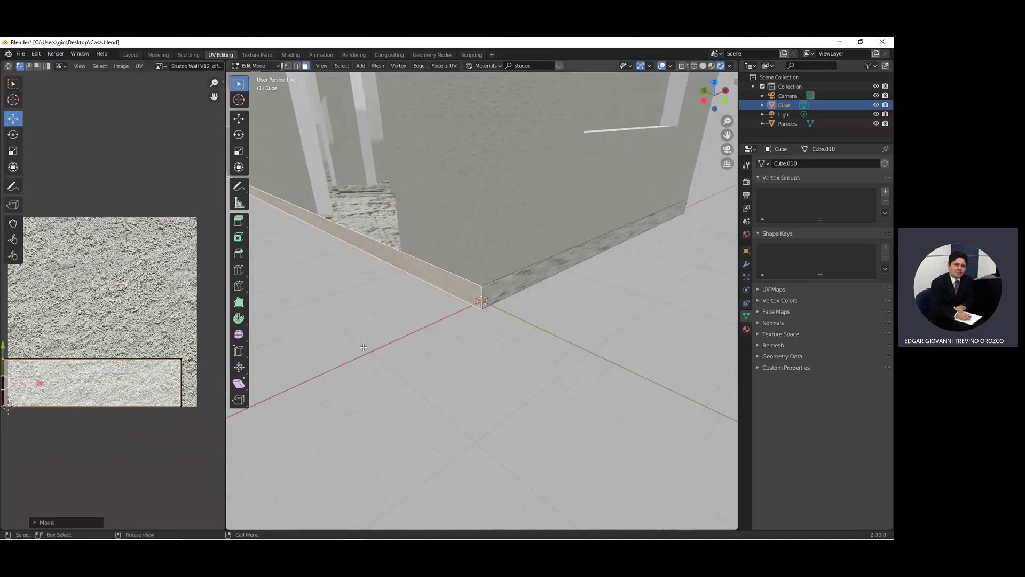
{"action": "scroll", "coordinate": [363, 347], "scroll_direction": "up", "scroll_amount": 2}
{"action": "scroll", "coordinate": [427, 280], "scroll_direction": "up", "scroll_amount": 2}
{"action": "middle_click_drag", "start_coordinate": [265, 335], "coordinate": [443, 287]}
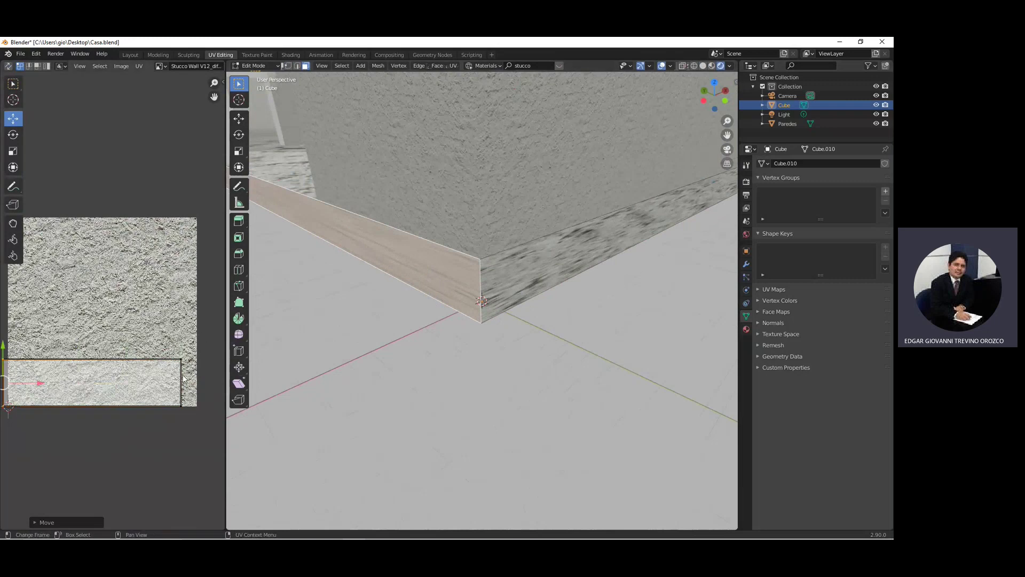
Step: Readjust the left edge, raise the top edge, and scale the island vertically about 1.87 times
{"action": "left_click_drag", "start_coordinate": [40, 384], "coordinate": [173, 370]}
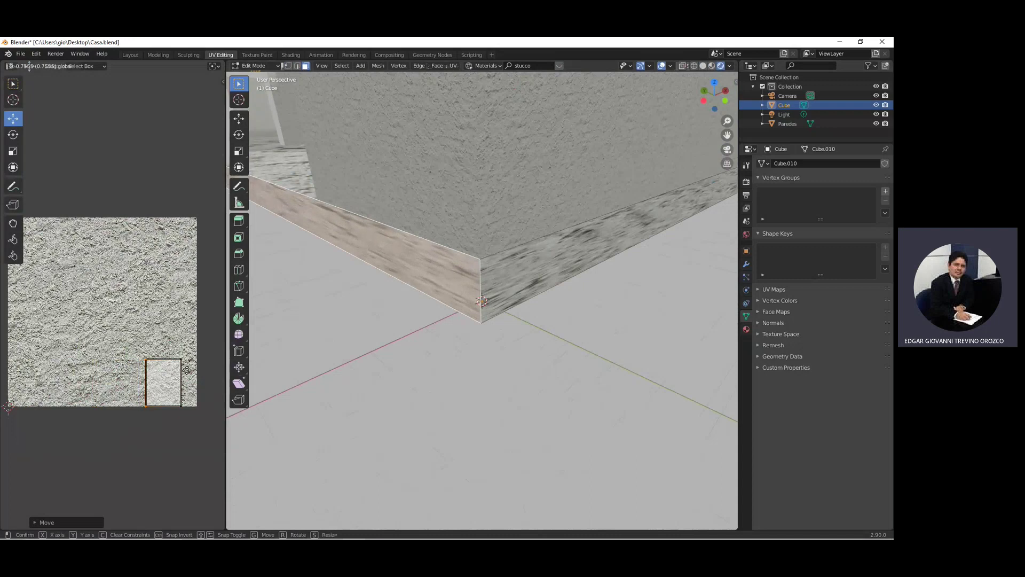
{"action": "left_click_drag", "start_coordinate": [173, 370], "coordinate": [188, 383]}
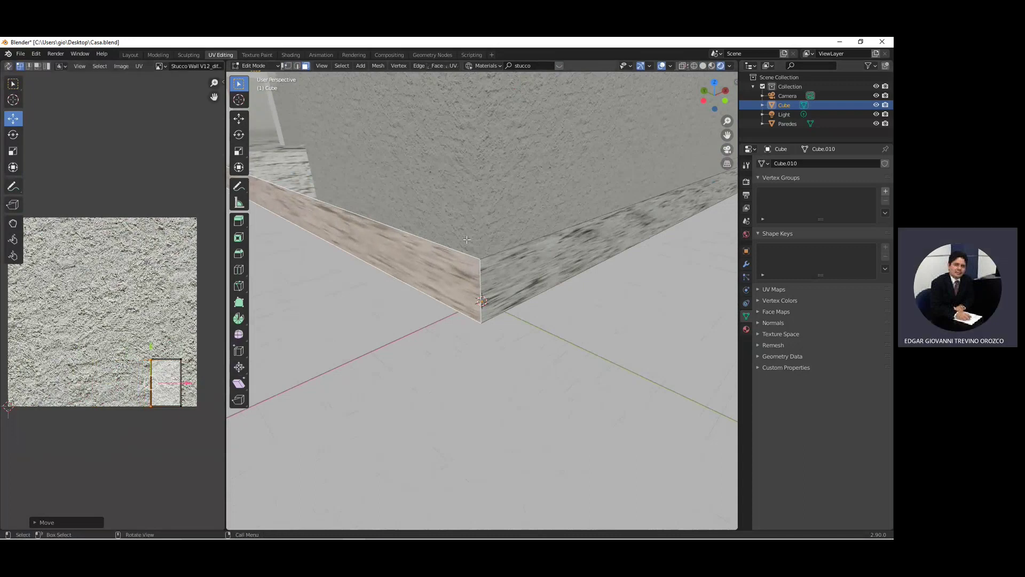
{"action": "left_click", "coordinate": [118, 344]}
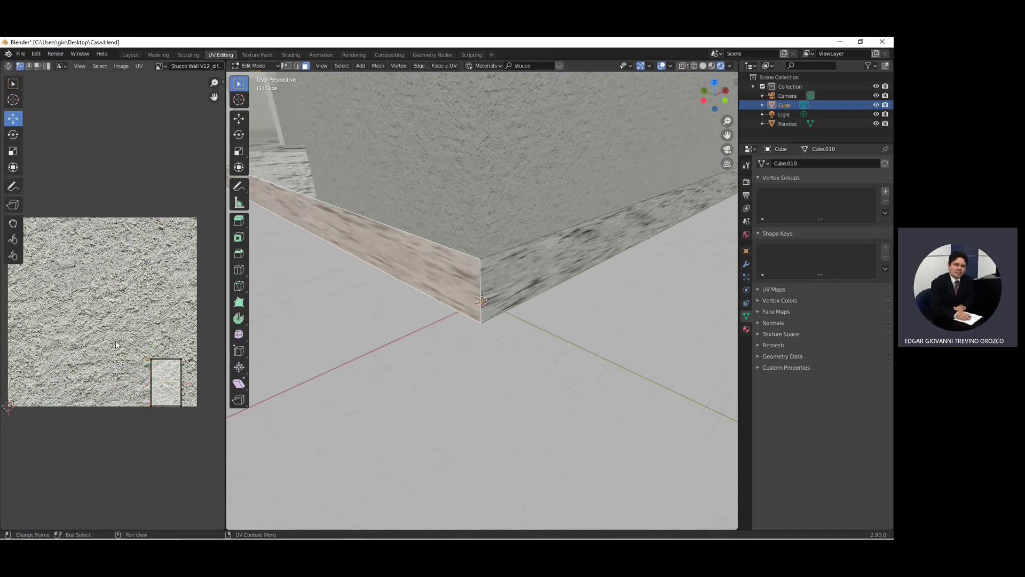
{"action": "left_click", "coordinate": [166, 359]}
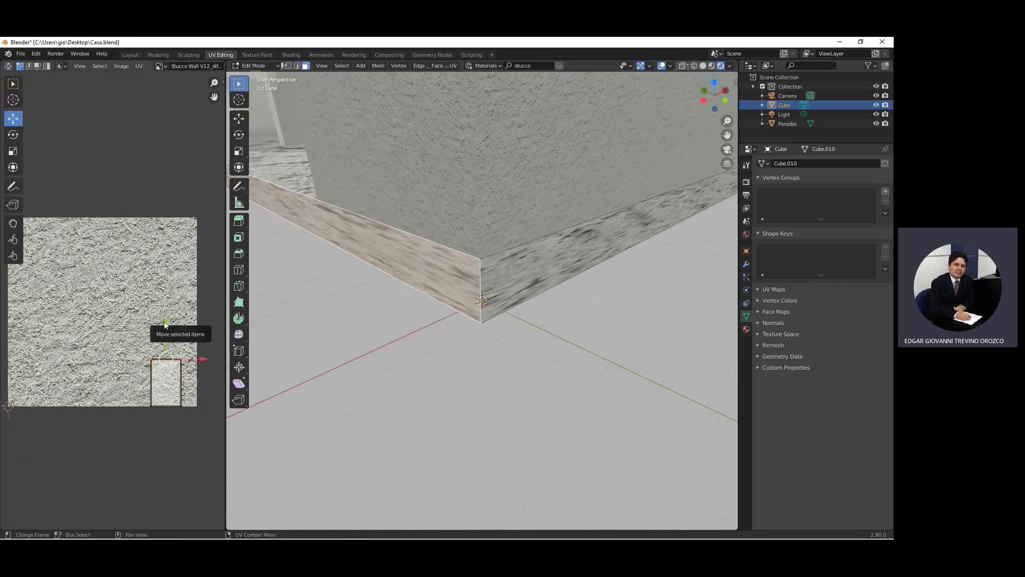
{"action": "mouse_move", "coordinate": [166, 323]}
{"action": "left_mouse_down"}
{"action": "mouse_move", "coordinate": [173, 194]}
{"action": "mouse_move", "coordinate": [126, 192]}
{"action": "mouse_move", "coordinate": [207, 459]}
{"action": "left_mouse_up"}
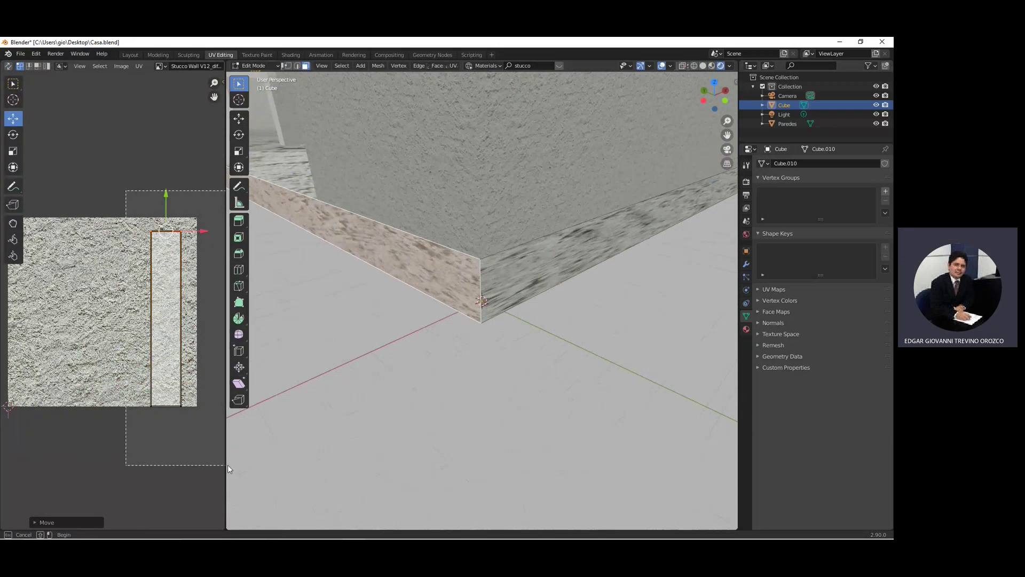
{"action": "left_click", "coordinate": [13, 152]}
{"action": "mouse_move", "coordinate": [166, 283]}
{"action": "left_mouse_down"}
{"action": "mouse_move", "coordinate": [177, 78]}
{"action": "mouse_move", "coordinate": [178, 102]}
{"action": "left_mouse_up"}
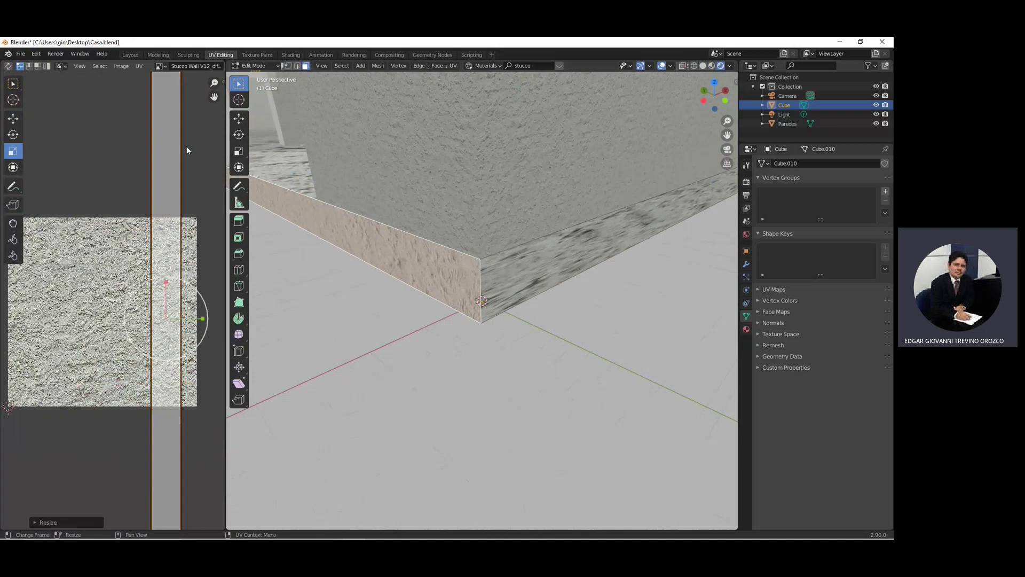
Step: Stretch the adjacent wall base face's UV island vertically about 2.5 times
{"action": "middle_click_drag", "start_coordinate": [470, 304], "coordinate": [493, 302]}
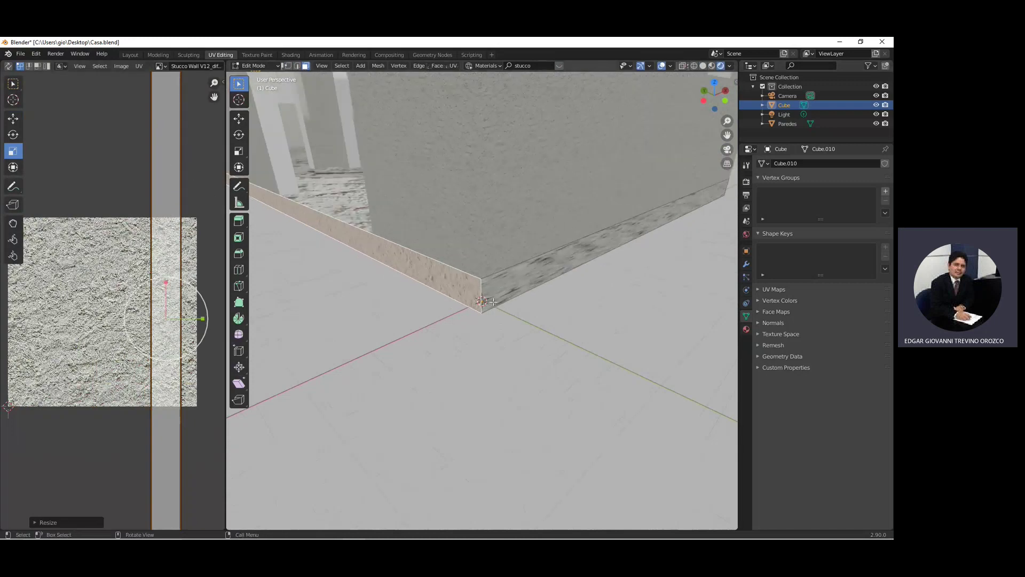
{"action": "left_click", "coordinate": [524, 287]}
{"action": "mouse_move", "coordinate": [64, 199]}
{"action": "left_mouse_down"}
{"action": "mouse_move", "coordinate": [171, 227]}
{"action": "mouse_move", "coordinate": [160, 275]}
{"action": "left_mouse_up"}
{"action": "mouse_move", "coordinate": [103, 205]}
{"action": "left_mouse_down"}
{"action": "mouse_move", "coordinate": [116, 107]}
{"action": "mouse_move", "coordinate": [122, 501]}
{"action": "mouse_move", "coordinate": [132, 90]}
{"action": "mouse_move", "coordinate": [132, 517]}
{"action": "left_mouse_up"}
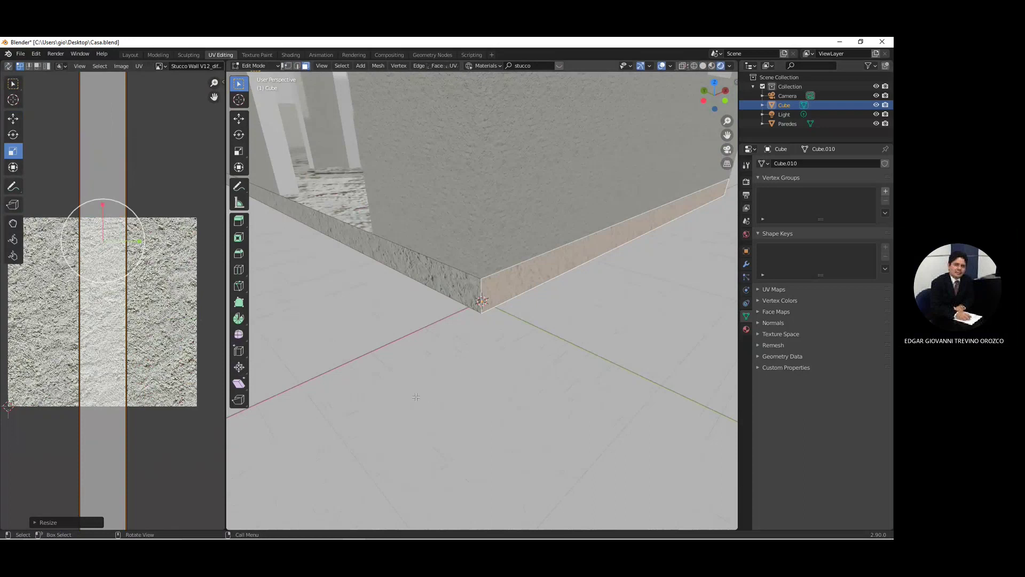
{"action": "mouse_move", "coordinate": [416, 396]}
{"action": "middle_mouse_down"}
{"action": "mouse_move", "coordinate": [473, 470]}
{"action": "mouse_move", "coordinate": [643, 310]}
{"action": "middle_mouse_up"}
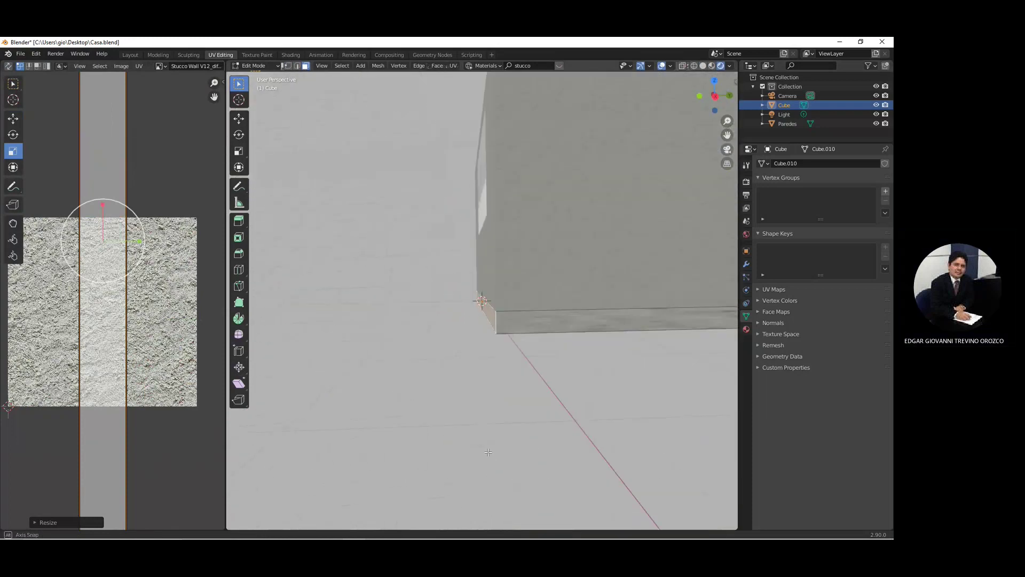
{"action": "left_click", "coordinate": [644, 310]}
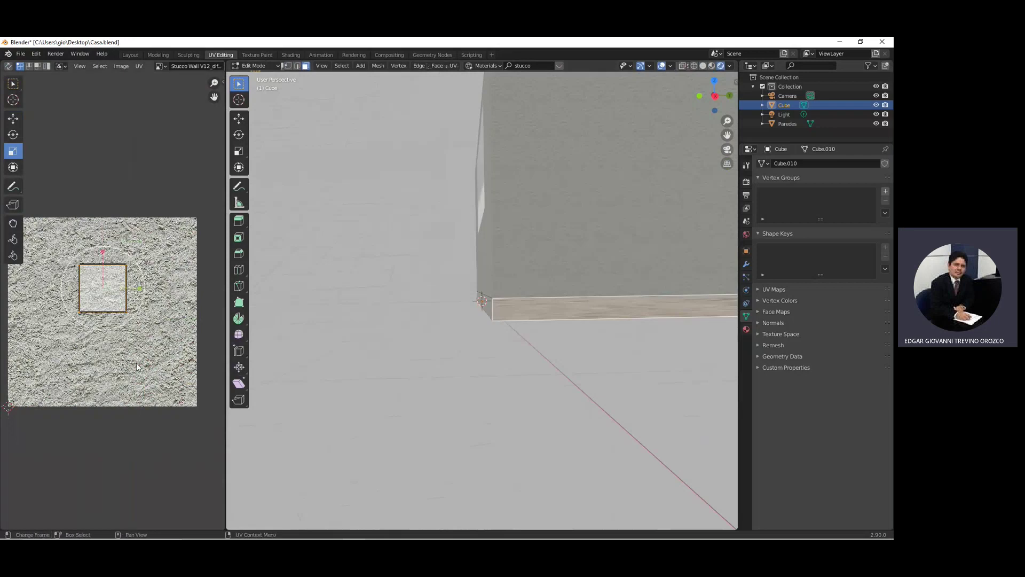
{"action": "key", "text": "s"}
{"action": "key", "text": "y"}
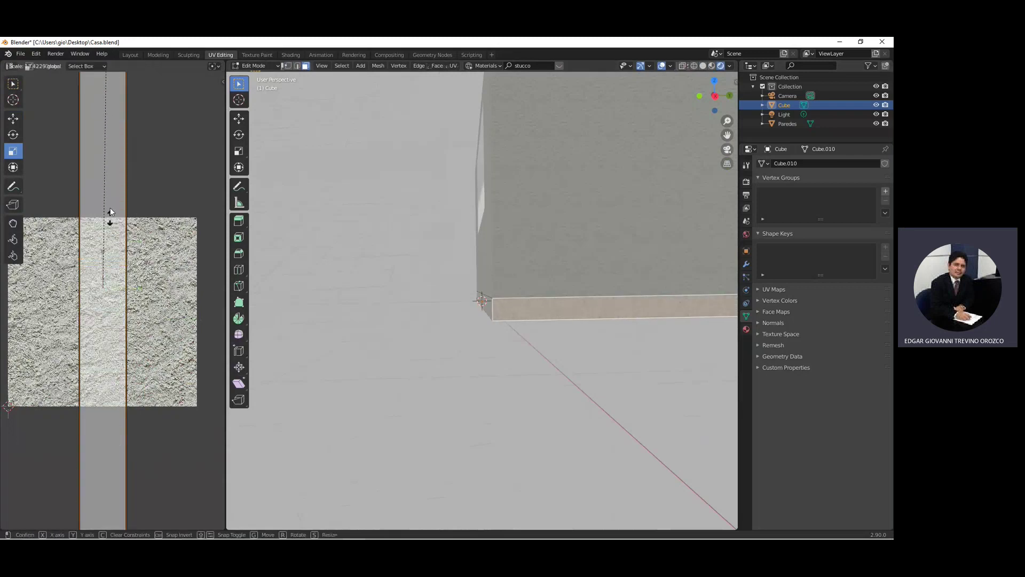
{"action": "left_click", "coordinate": [82, 435]}
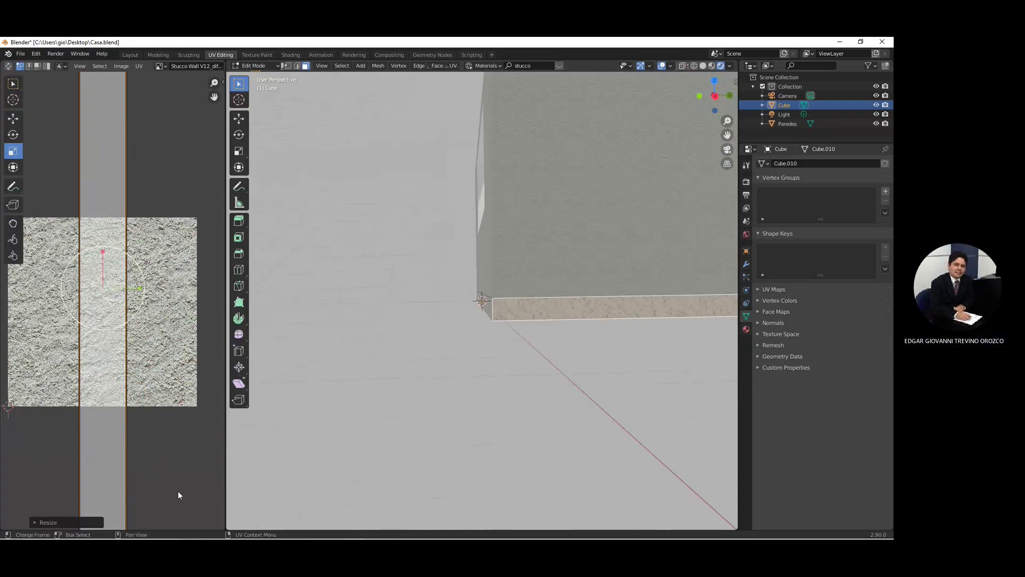
{"action": "scroll", "coordinate": [434, 330], "scroll_direction": "down", "scroll_amount": 6}
{"action": "middle_click_drag", "start_coordinate": [405, 320], "coordinate": [434, 331]}
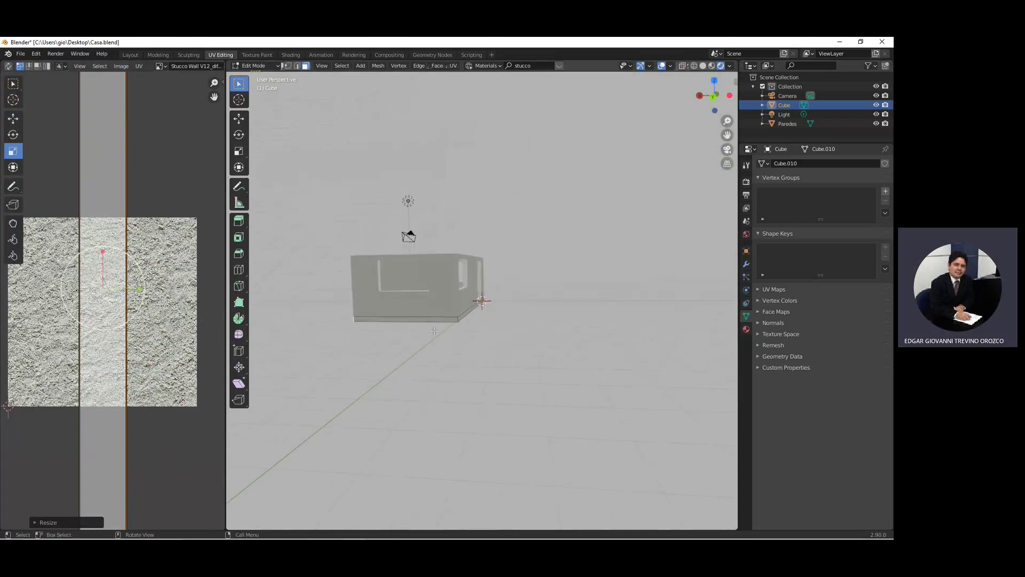
{"action": "scroll", "coordinate": [434, 331], "scroll_direction": "up", "scroll_amount": 2}
{"action": "scroll", "coordinate": [433, 330], "scroll_direction": "up", "scroll_amount": 2}
{"action": "key", "text": "ctrl+z"}
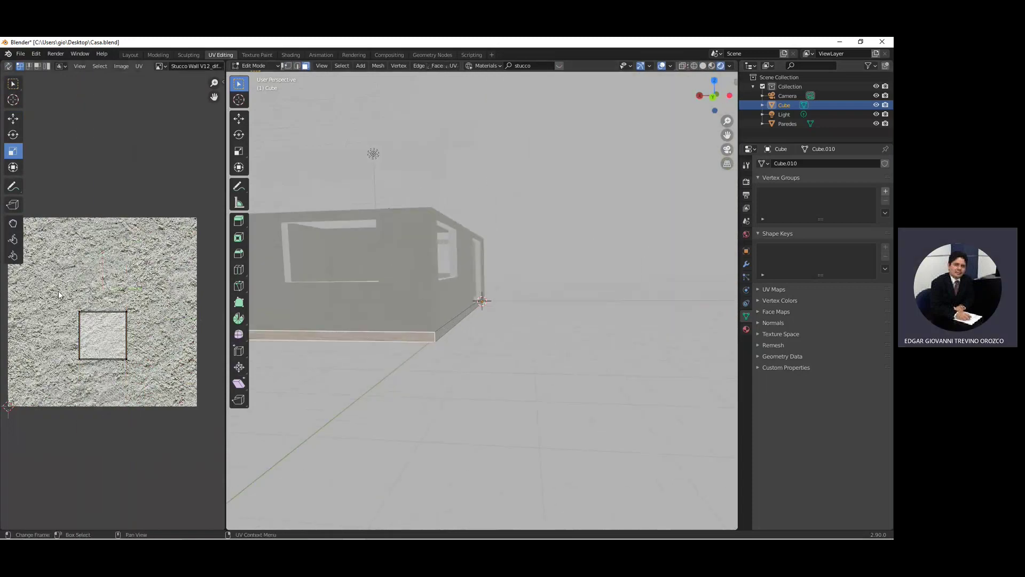
{"action": "left_click_drag", "start_coordinate": [59, 293], "coordinate": [161, 403]}
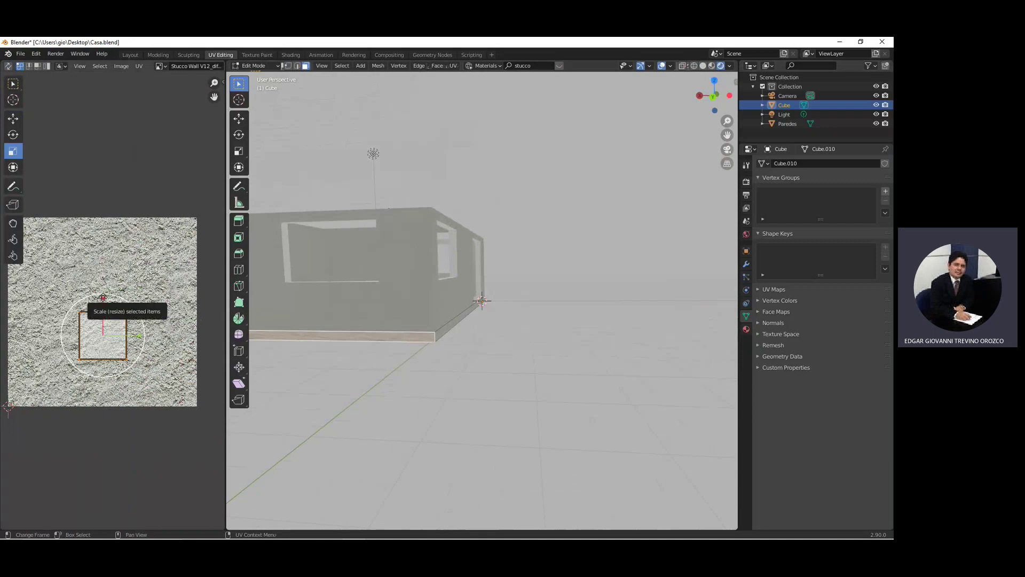
{"action": "left_click_drag", "start_coordinate": [102, 297], "coordinate": [133, 209]}
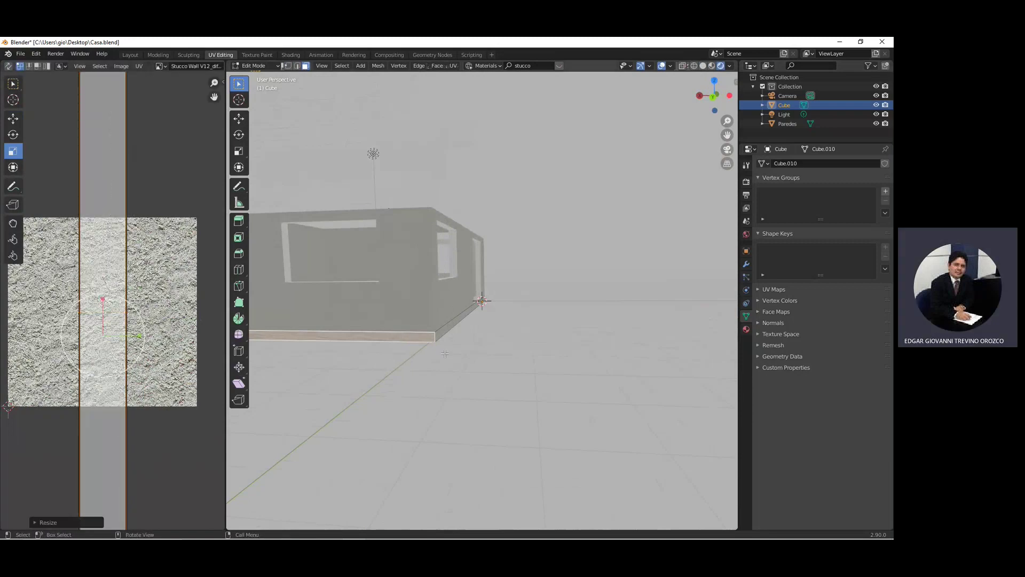
{"action": "middle_click_drag", "start_coordinate": [445, 353], "coordinate": [438, 309]}
{"action": "key", "text": "ctrl+z"}
{"action": "key", "text": "ctrl+z"}
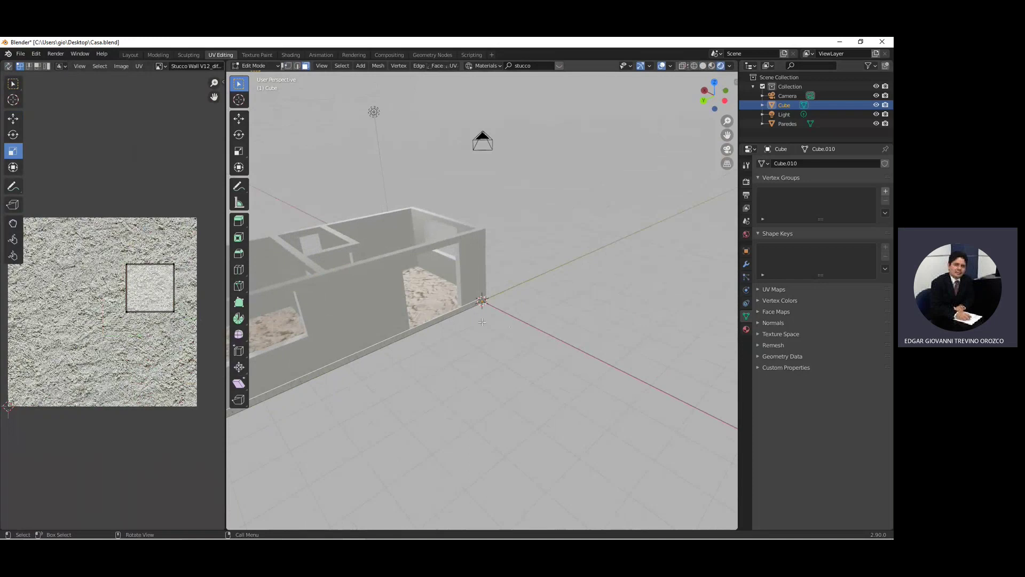
{"action": "scroll", "coordinate": [482, 320], "scroll_direction": "up", "scroll_amount": 2}
{"action": "scroll", "coordinate": [481, 312], "scroll_direction": "up", "scroll_amount": 2}
{"action": "scroll", "coordinate": [481, 301], "scroll_direction": "up", "scroll_amount": 3}
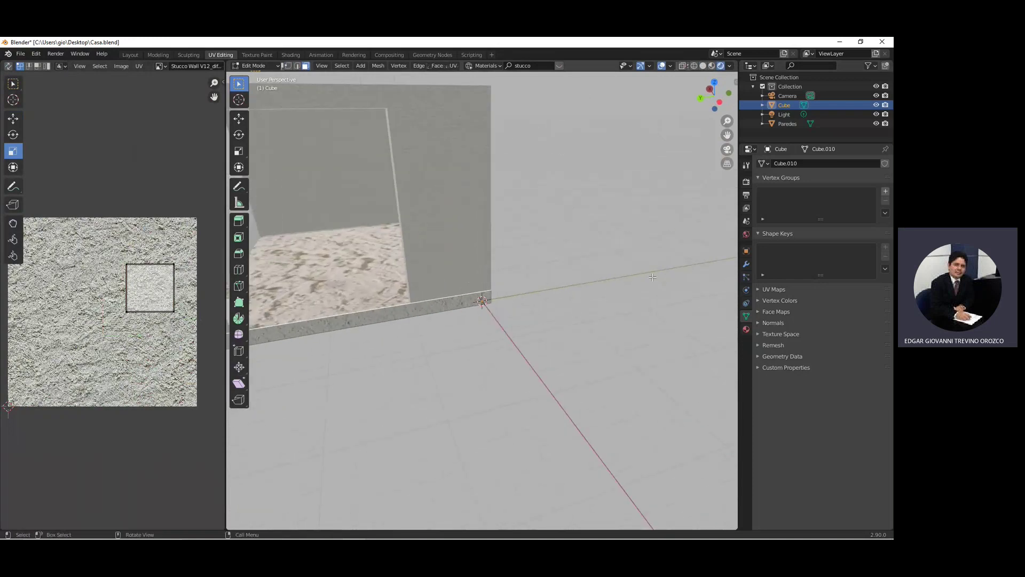
{"action": "key", "text": "ctrl+z"}
{"action": "middle_click_drag", "start_coordinate": [395, 282], "coordinate": [455, 308]}
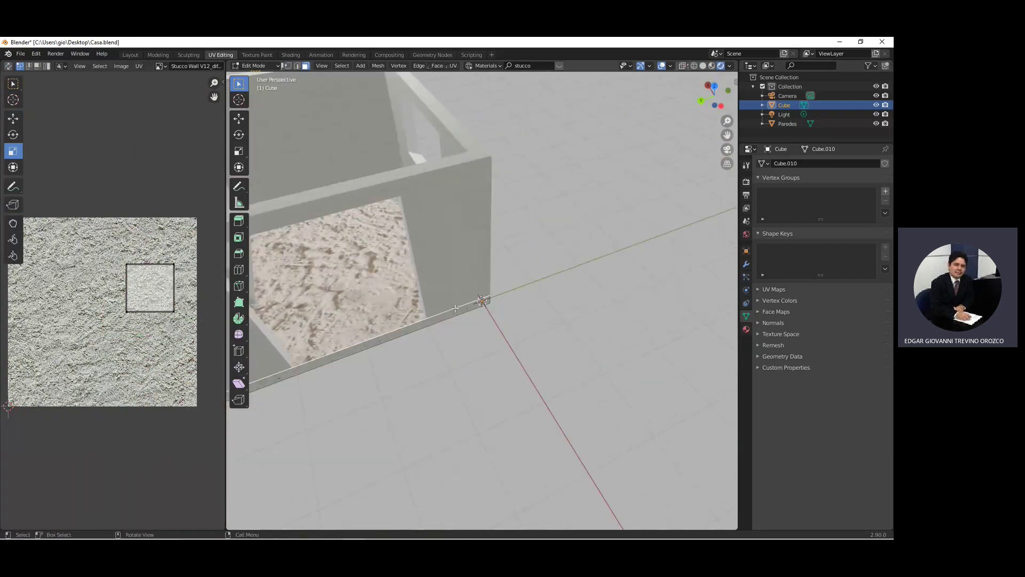
Step: Add a second material slot beside Stucco Wall V12 holding a new Material.001
{"action": "left_click", "coordinate": [746, 235]}
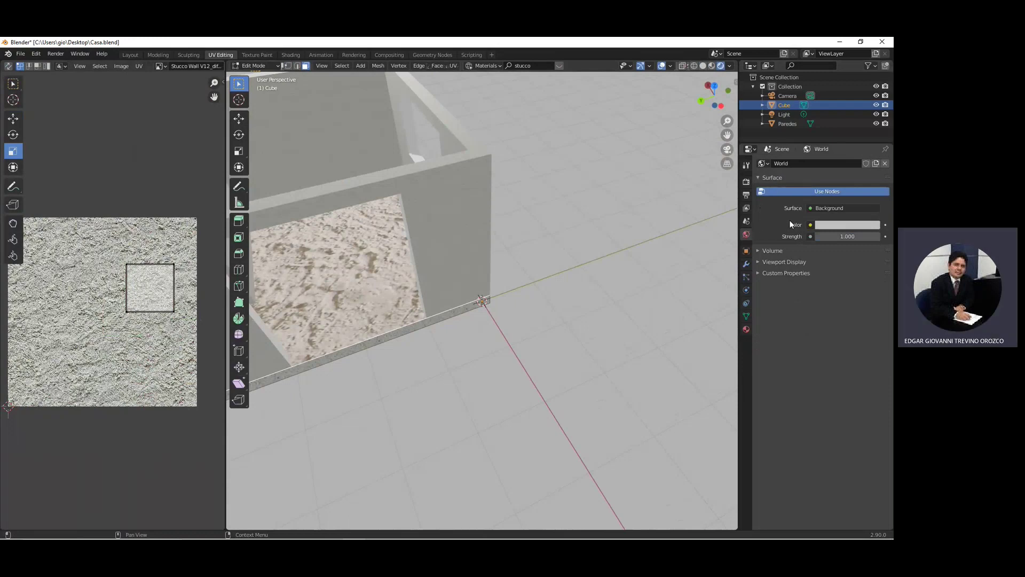
{"action": "left_click", "coordinate": [747, 329]}
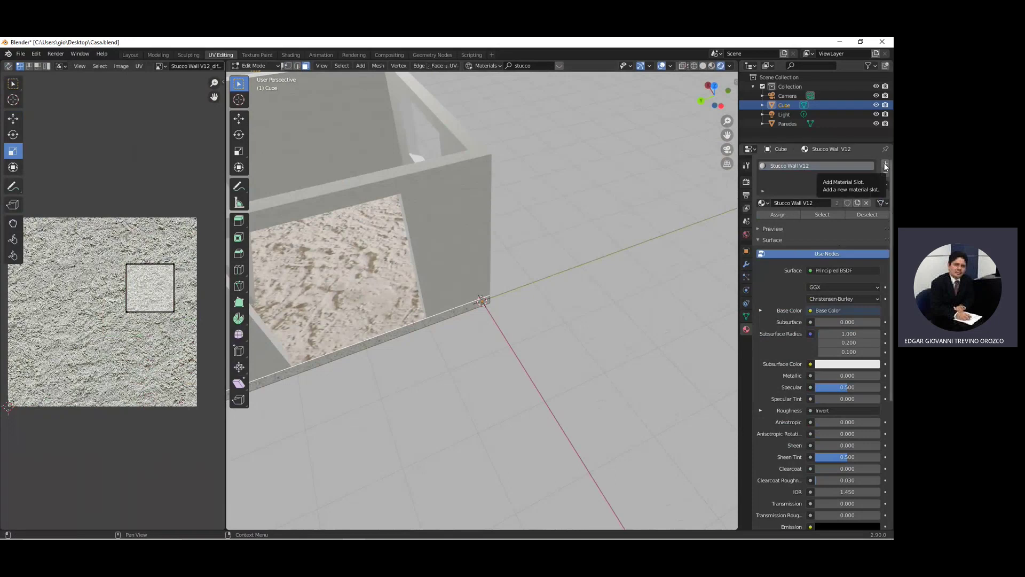
{"action": "left_click", "coordinate": [884, 164]}
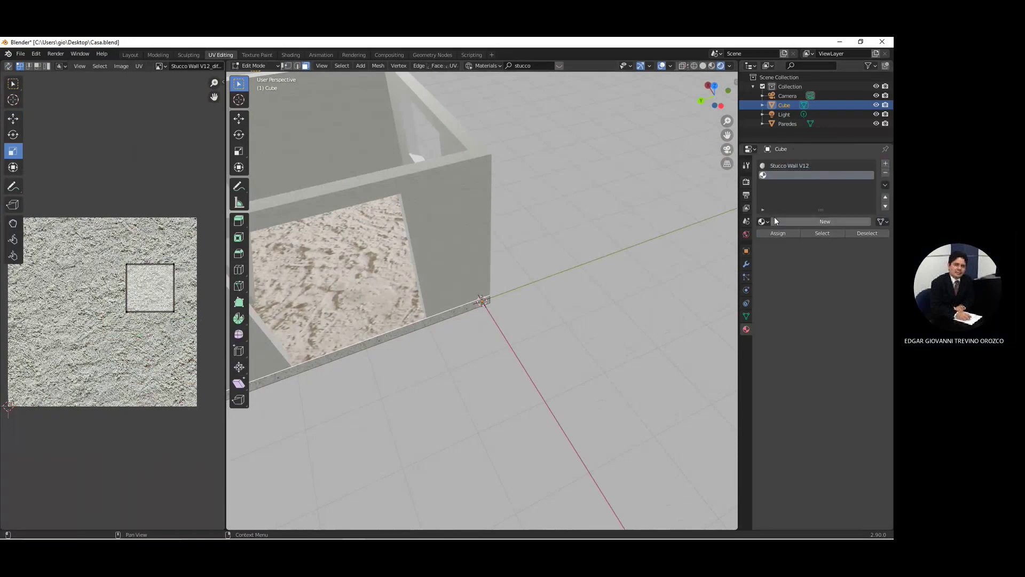
{"action": "left_click", "coordinate": [796, 220]}
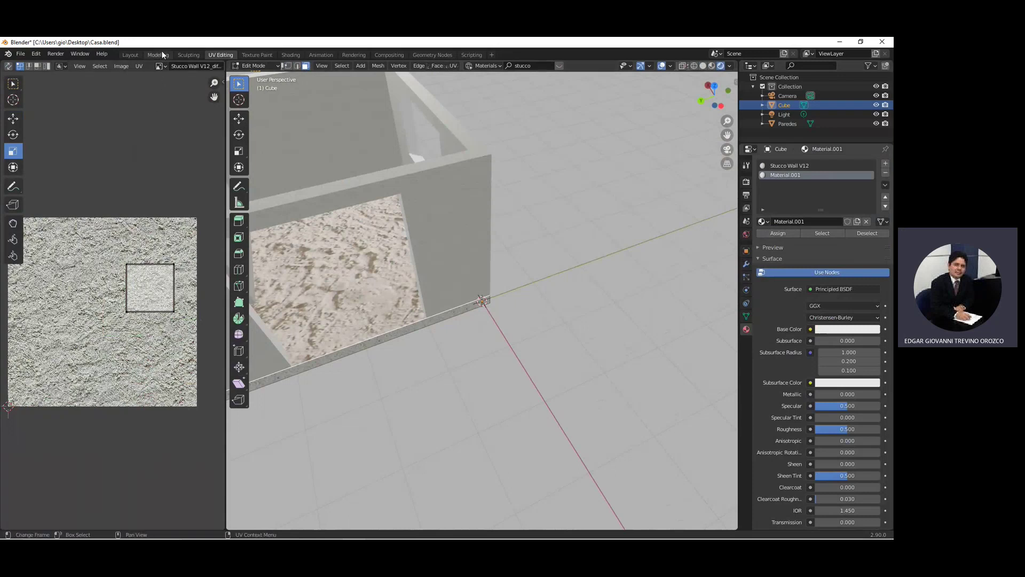
Step: Return to the Layout workspace and rerun the stucco material search
{"action": "left_click", "coordinate": [134, 52]}
{"action": "mouse_move", "coordinate": [357, 248]}
{"action": "middle_mouse_down"}
{"action": "mouse_move", "coordinate": [392, 285]}
{"action": "mouse_move", "coordinate": [371, 144]}
{"action": "middle_mouse_up"}
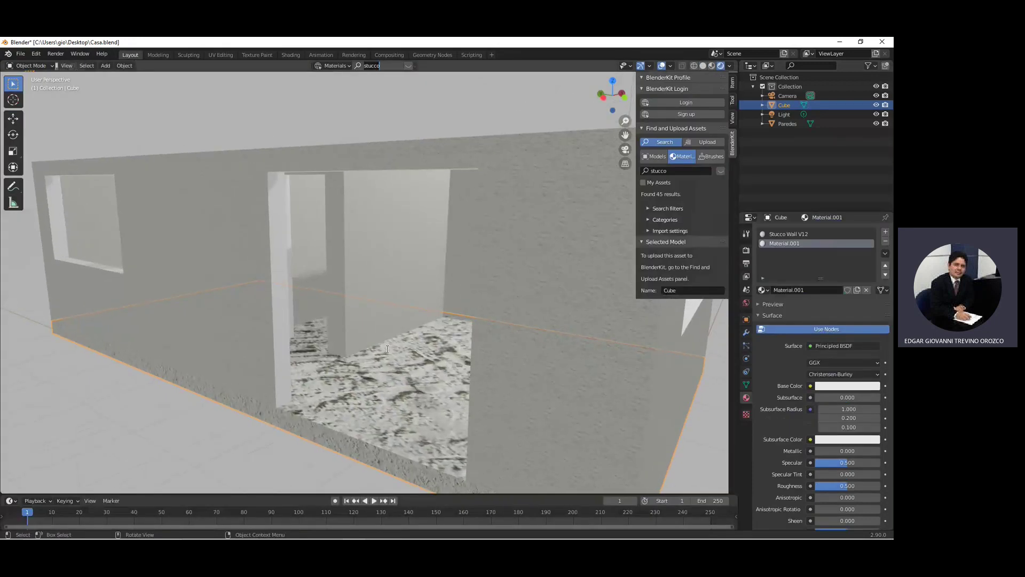
{"action": "middle_click_drag", "start_coordinate": [387, 346], "coordinate": [315, 337]}
{"action": "key", "text": "Return"}
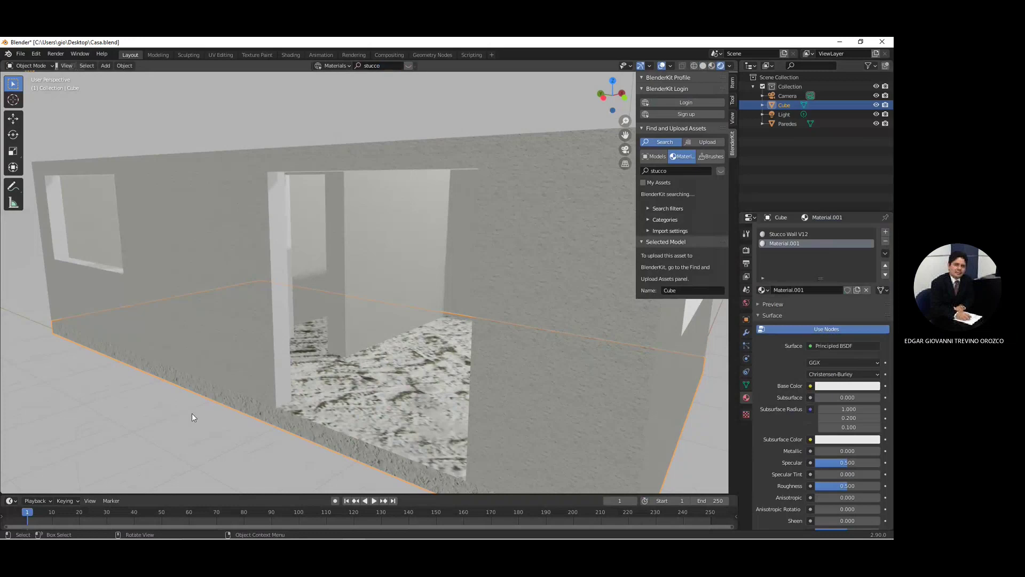
{"action": "scroll", "coordinate": [309, 401], "scroll_direction": "down", "scroll_amount": 5}
{"action": "middle_click_drag", "start_coordinate": [335, 399], "coordinate": [340, 407]}
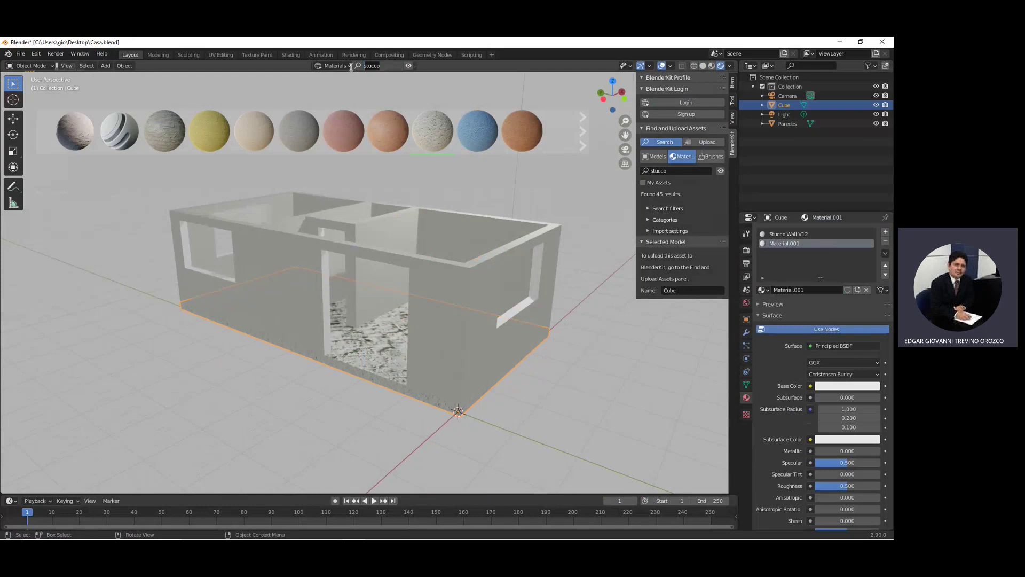
Step: Search BlenderKit materials for 'wood', then for 'floor'
{"action": "type", "text": "woo"}
{"action": "key", "text": "Return"}
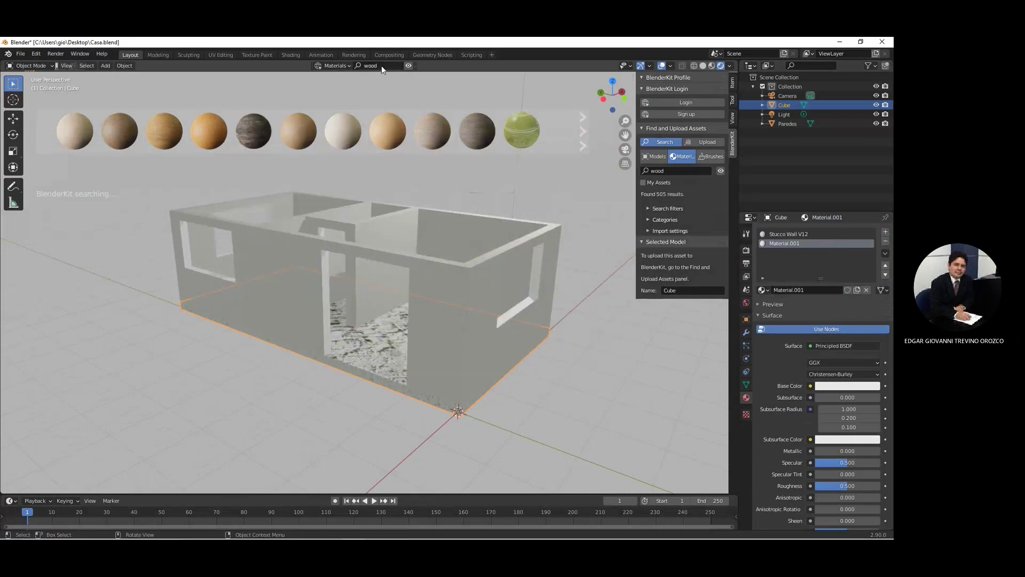
{"action": "left_click", "coordinate": [382, 65]}
{"action": "type", "text": "floor"}
{"action": "key", "text": "Return"}
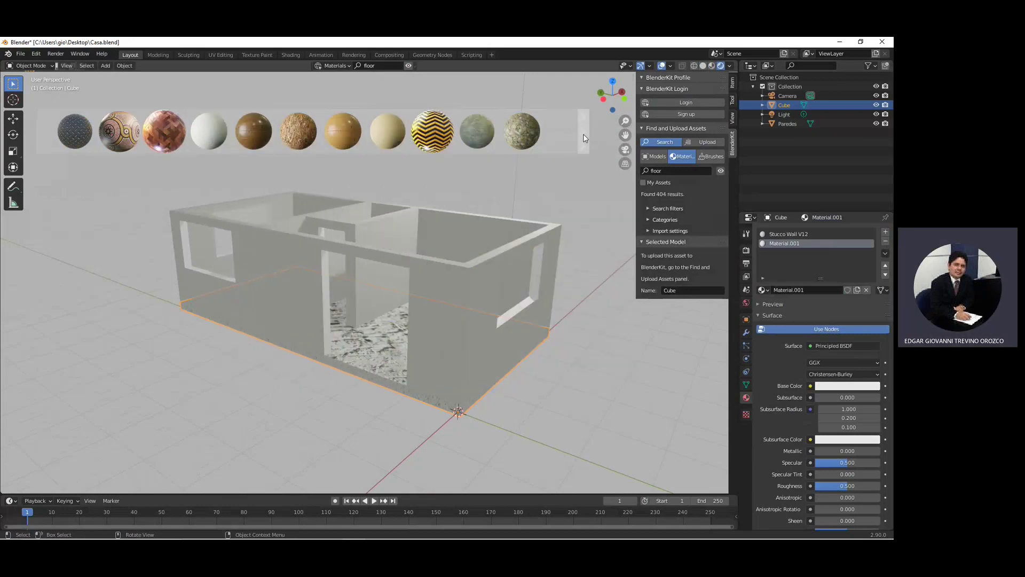
Step: Page through the 404 floor results, then put the house into Edit Mode
{"action": "left_click", "coordinate": [584, 137]}
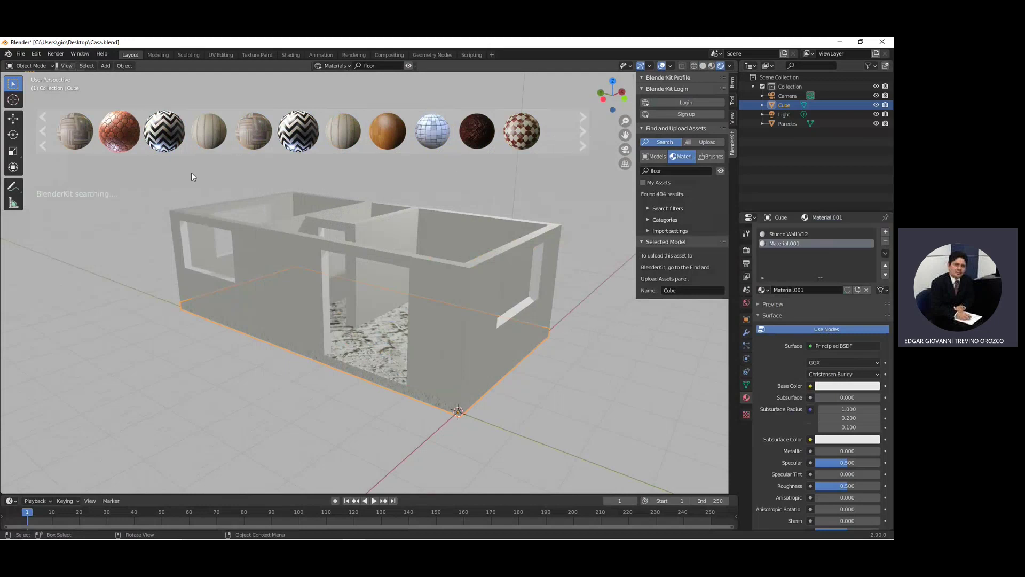
{"action": "scroll", "coordinate": [363, 190], "scroll_direction": "up", "scroll_amount": 5}
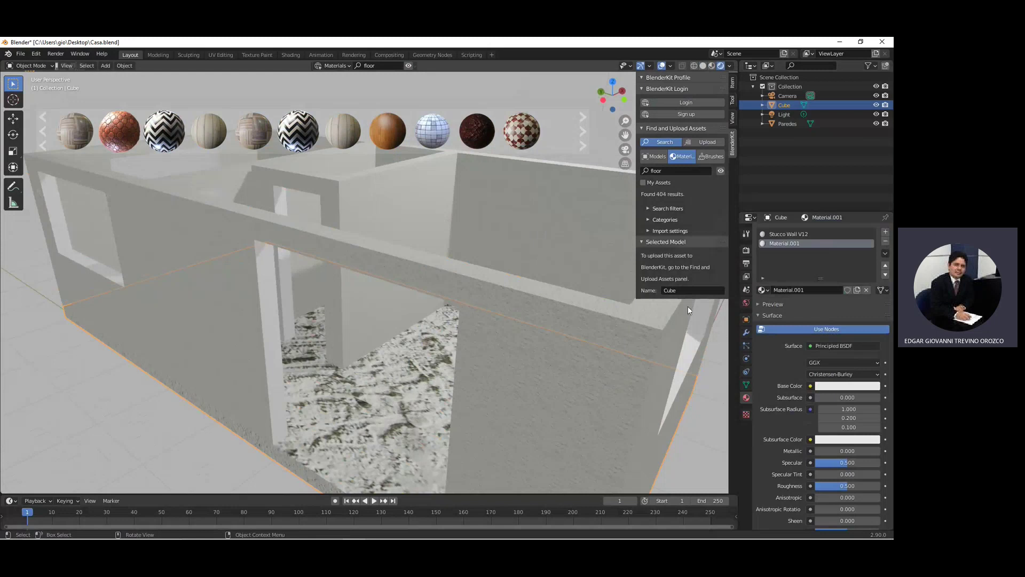
{"action": "scroll", "coordinate": [372, 379], "scroll_direction": "down", "scroll_amount": 4}
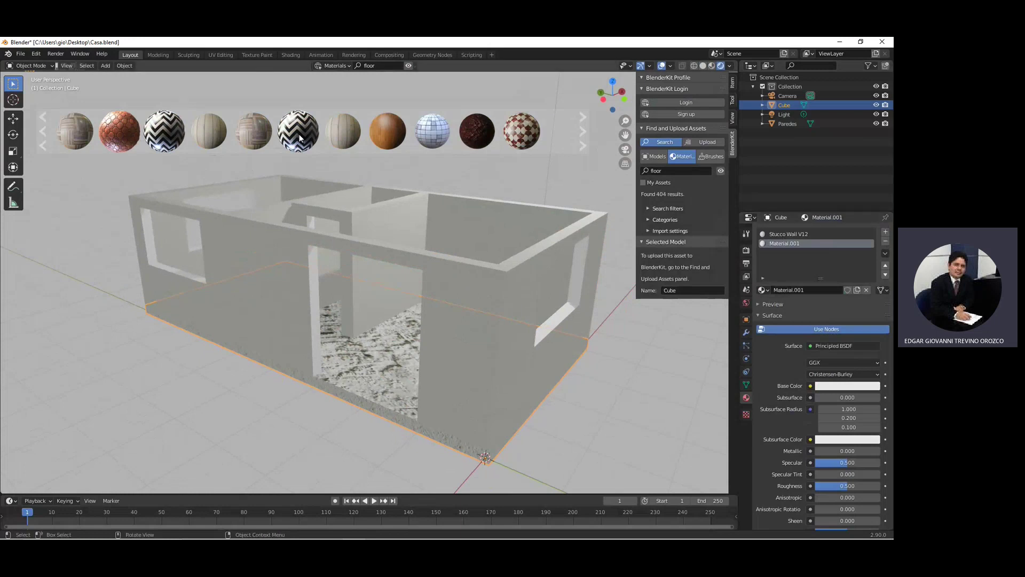
{"action": "left_click", "coordinate": [32, 66]}
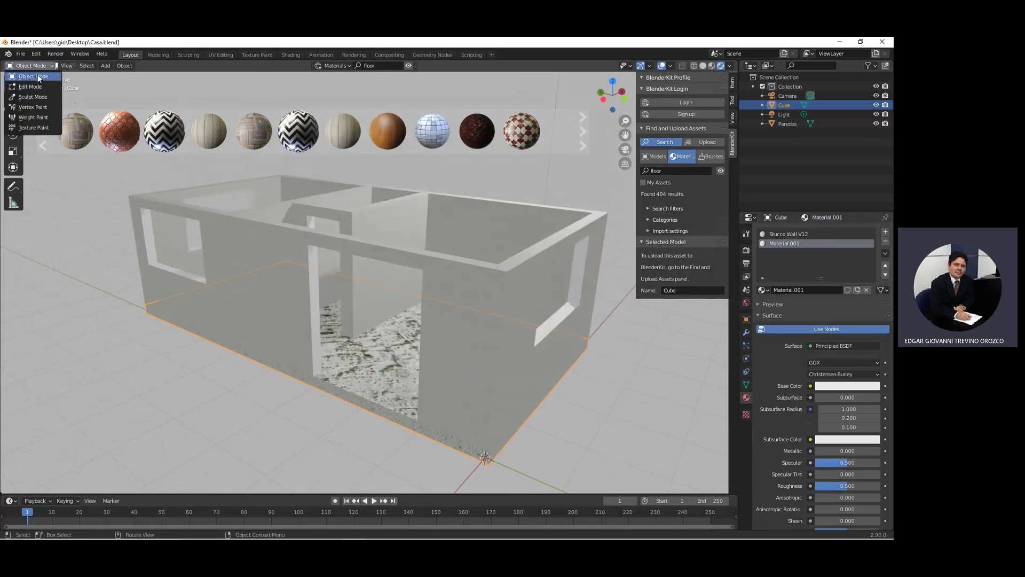
{"action": "left_click", "coordinate": [34, 87]}
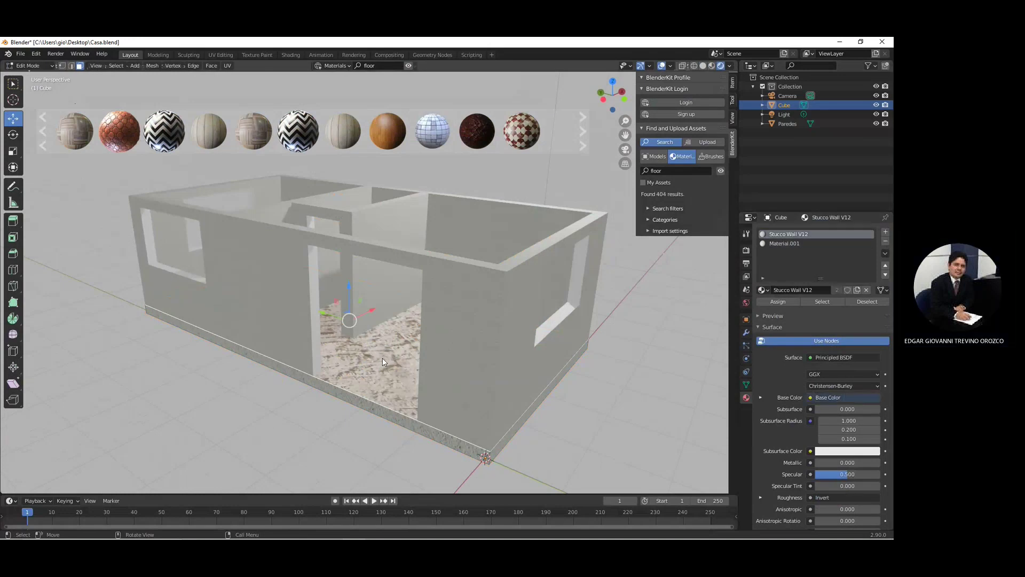
Step: Back in Object Mode, add a cube and drop the Wooden floor material onto it
{"action": "left_click", "coordinate": [40, 66]}
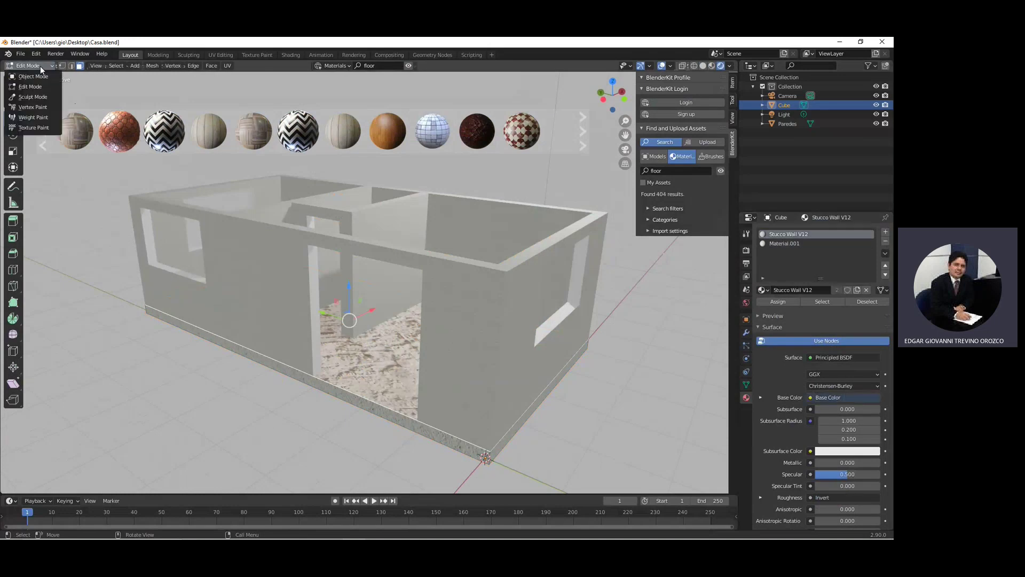
{"action": "left_click", "coordinate": [42, 76]}
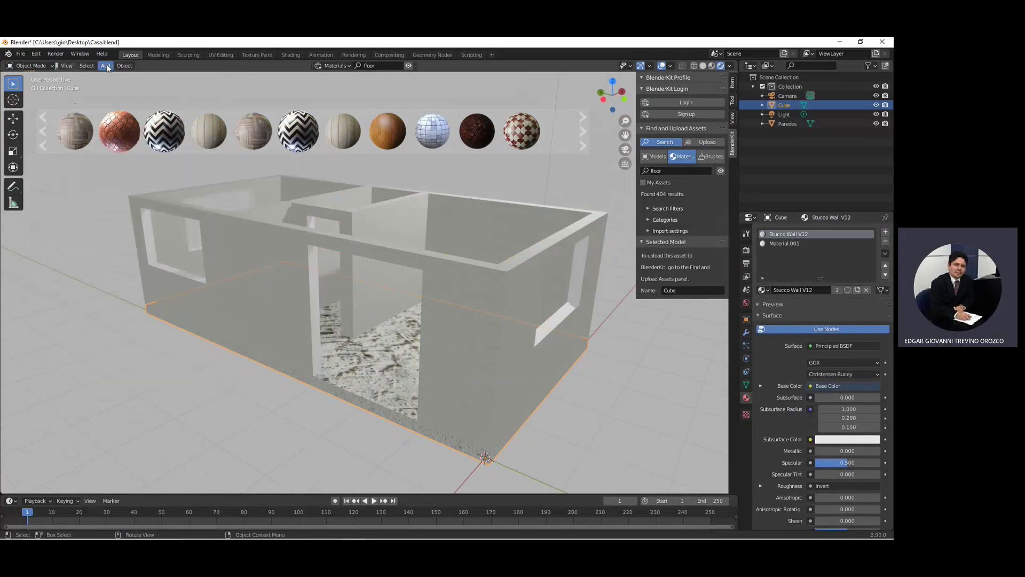
{"action": "left_click", "coordinate": [125, 66]}
{"action": "mouse_move", "coordinate": [117, 76]}
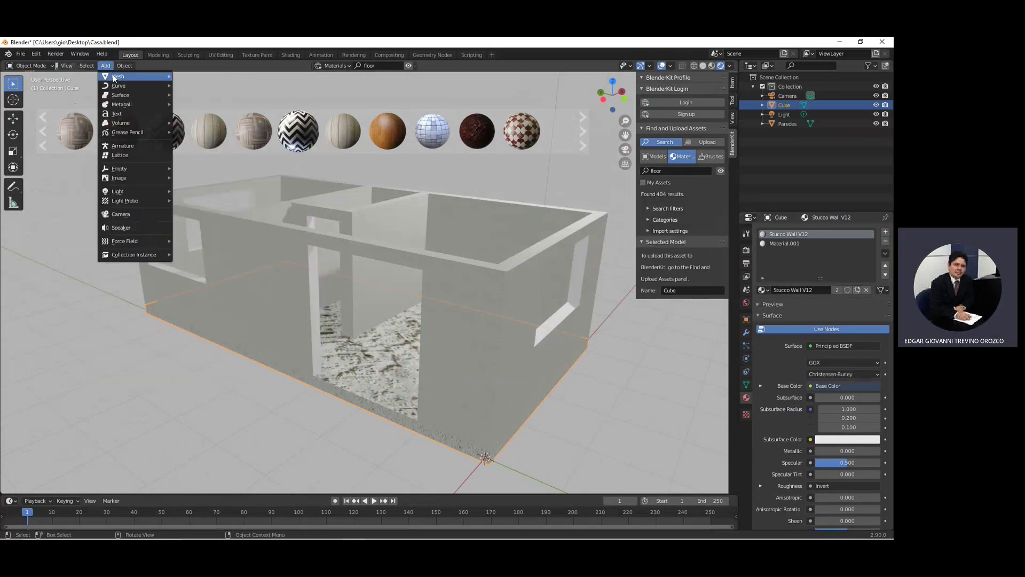
{"action": "left_click", "coordinate": [186, 85]}
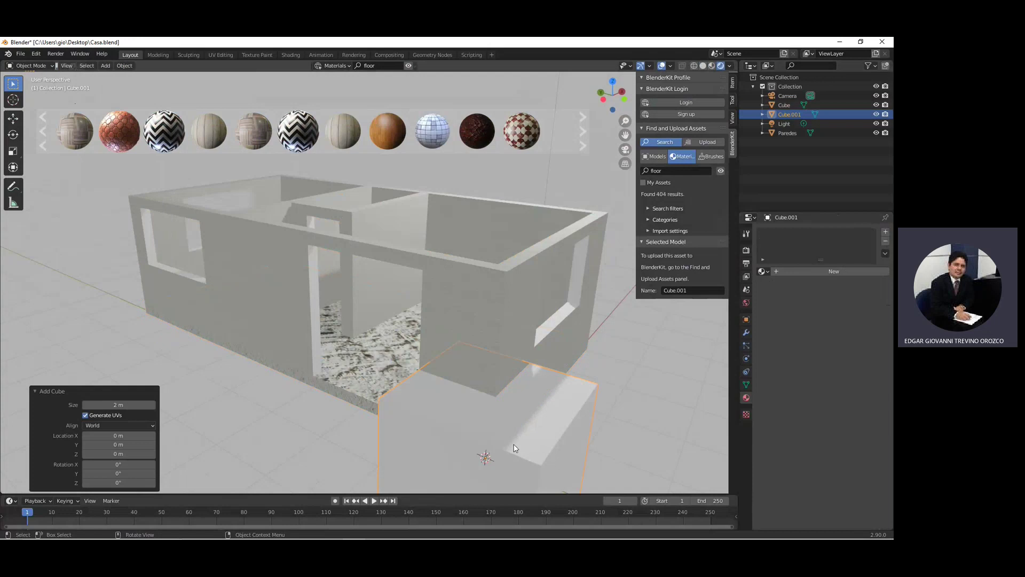
{"action": "middle_click_drag", "start_coordinate": [551, 440], "coordinate": [565, 433]}
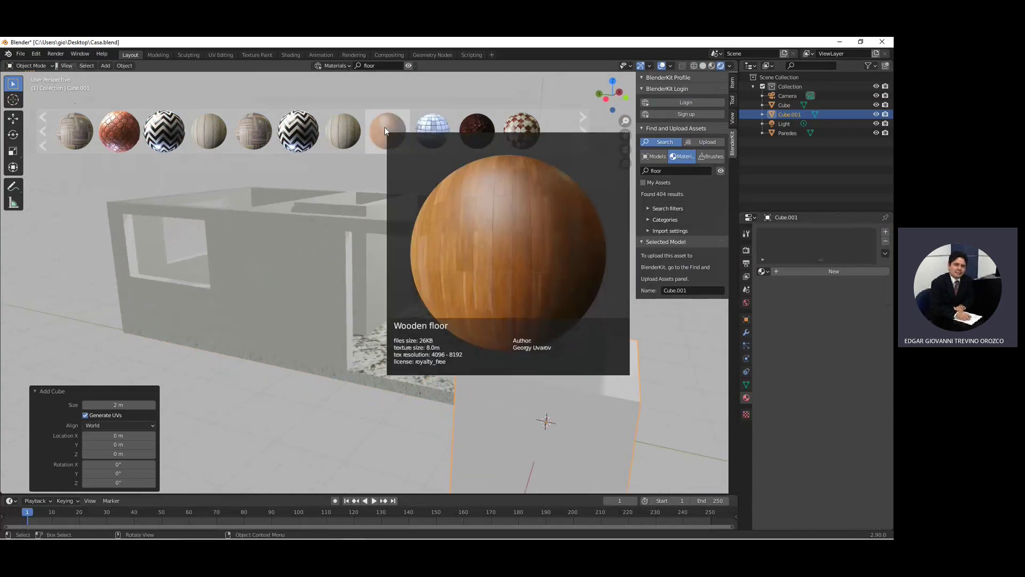
{"action": "left_click_drag", "start_coordinate": [385, 126], "coordinate": [590, 377]}
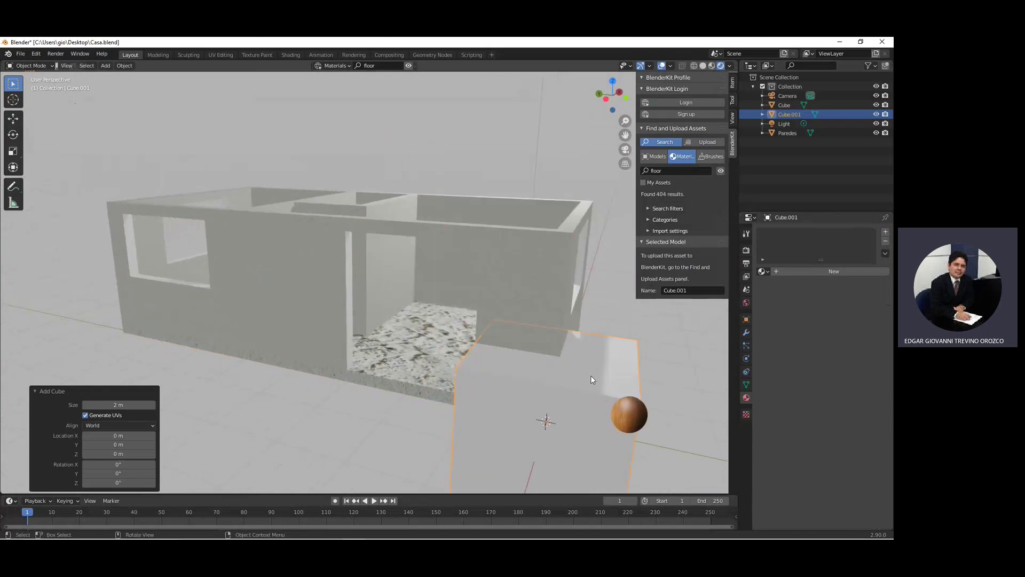
{"action": "mouse_move", "coordinate": [590, 376]}
{"action": "left_mouse_down"}
{"action": "mouse_move", "coordinate": [615, 379]}
{"action": "mouse_move", "coordinate": [615, 393]}
{"action": "left_mouse_up"}
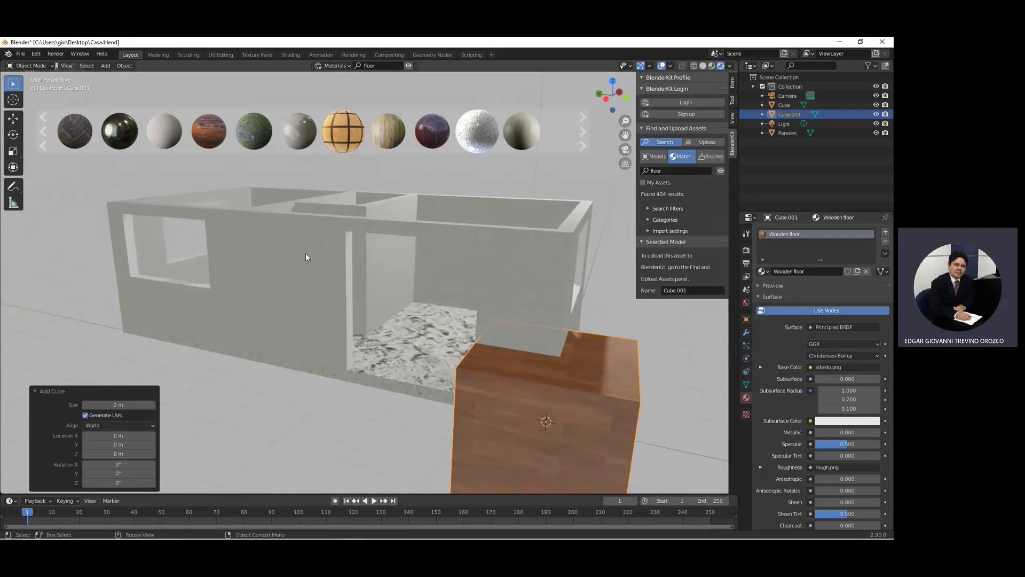
Step: Replace Material.001 in the house's second slot with Wooden floor
{"action": "left_click", "coordinate": [397, 353]}
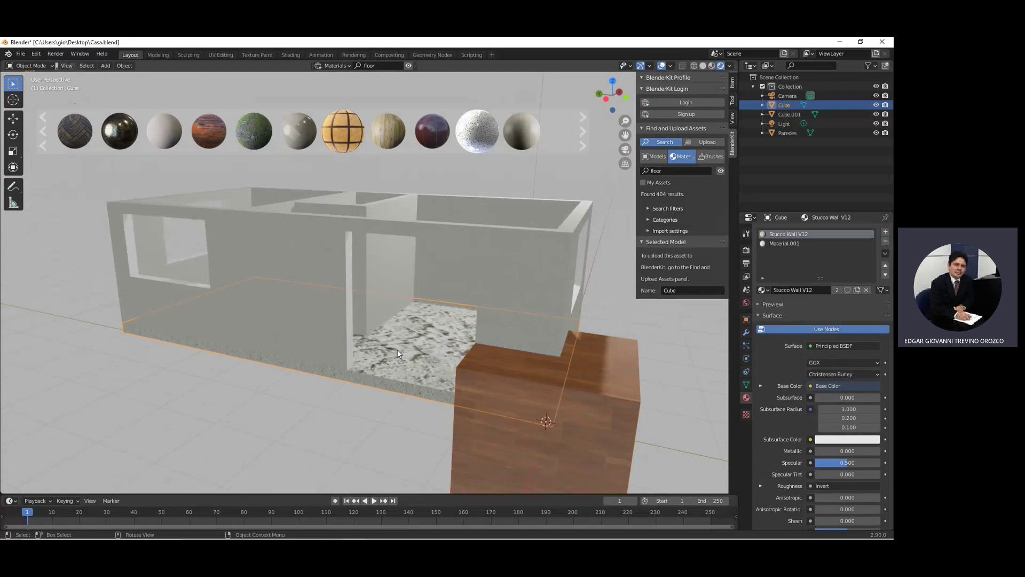
{"action": "left_click", "coordinate": [781, 243]}
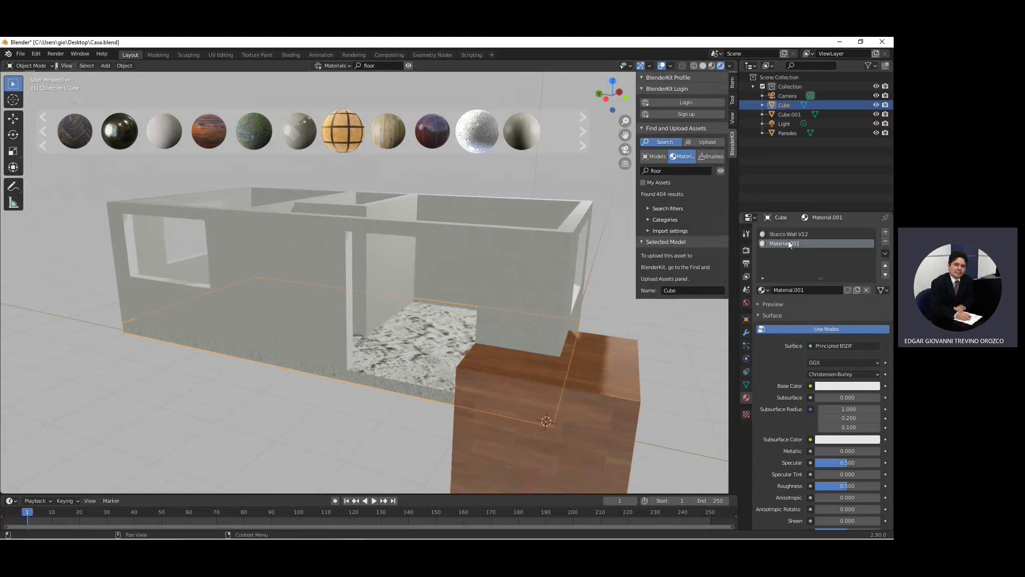
{"action": "left_click", "coordinate": [764, 291]}
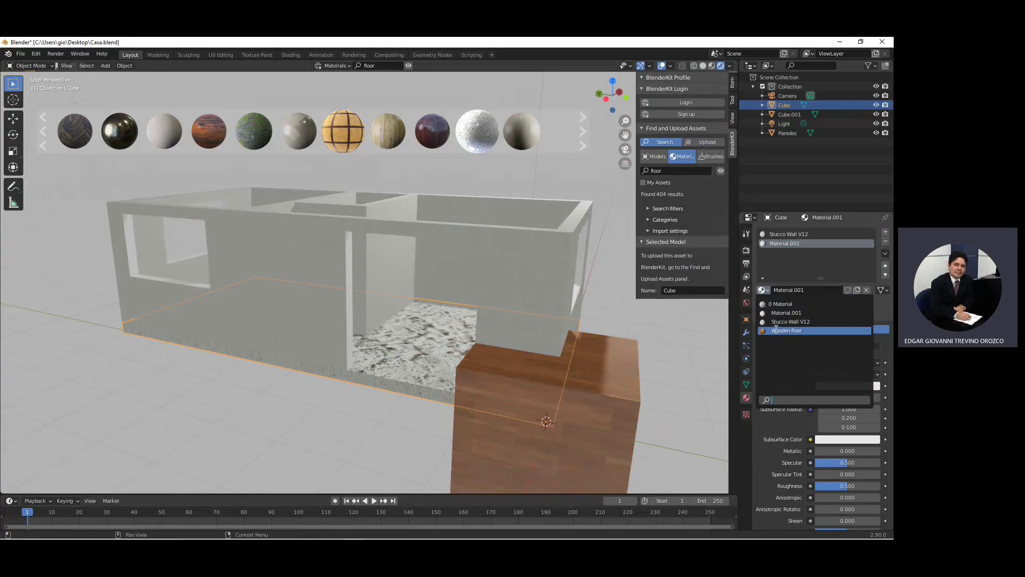
{"action": "left_click", "coordinate": [777, 329]}
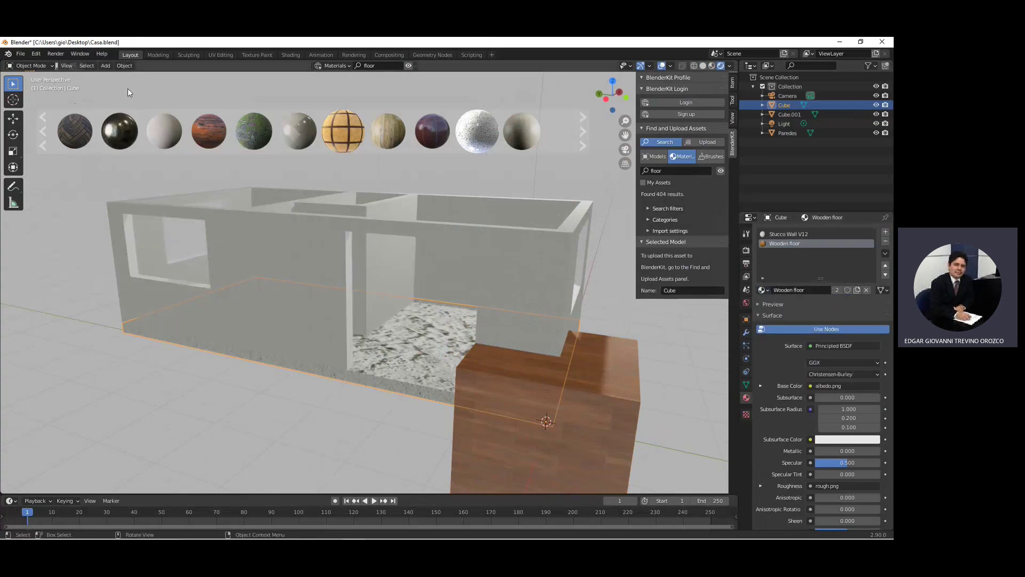
{"action": "left_click", "coordinate": [220, 55]}
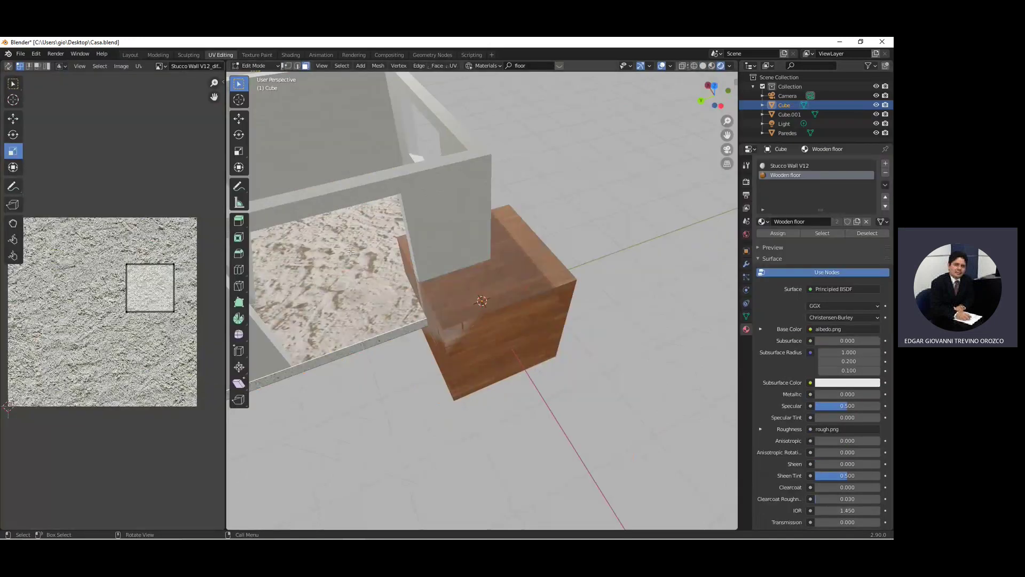
Step: Assign the Wooden floor material to the room's floor face
{"action": "middle_click_drag", "start_coordinate": [406, 379], "coordinate": [361, 288]}
{"action": "left_click", "coordinate": [358, 286]}
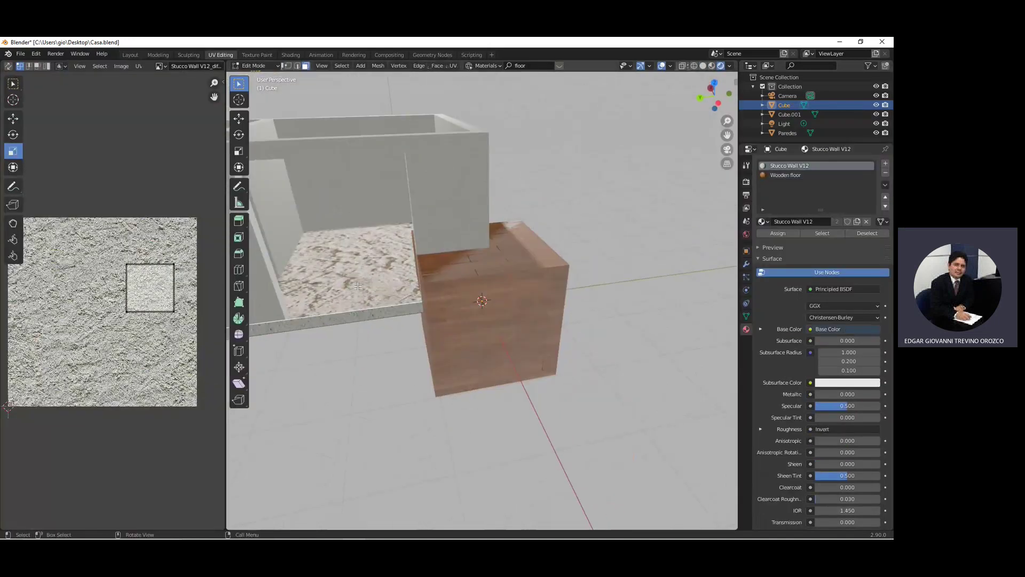
{"action": "left_click", "coordinate": [785, 176]}
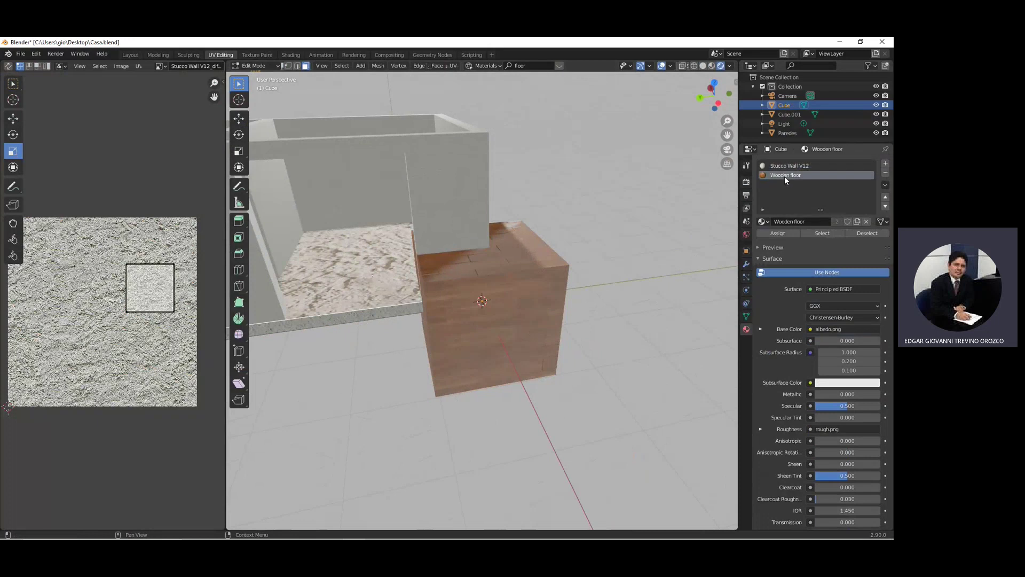
{"action": "left_click", "coordinate": [781, 232]}
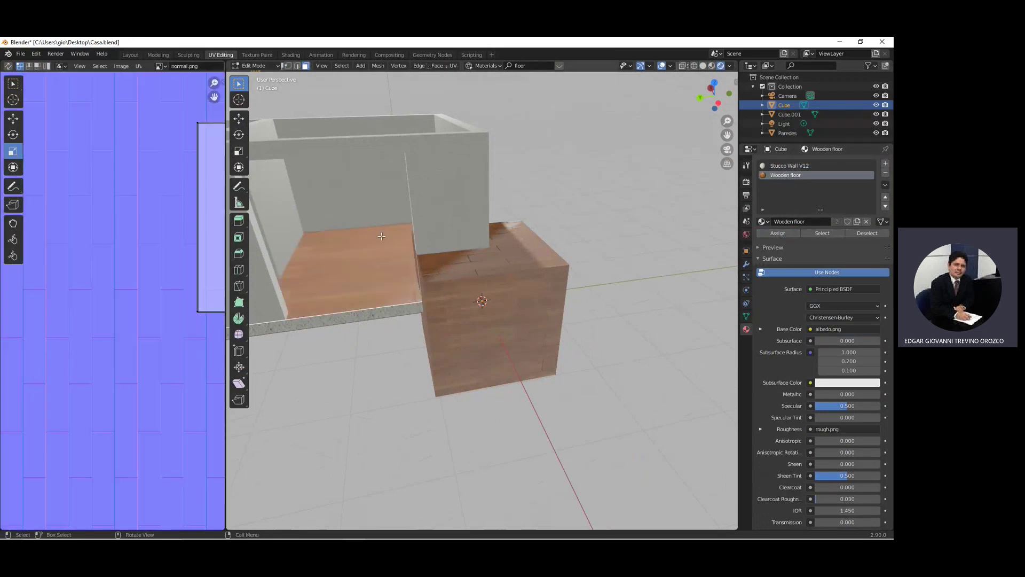
Step: Scale up the square floor UV island twice so the planks tile finer
{"action": "middle_click_drag", "start_coordinate": [379, 286], "coordinate": [368, 321]}
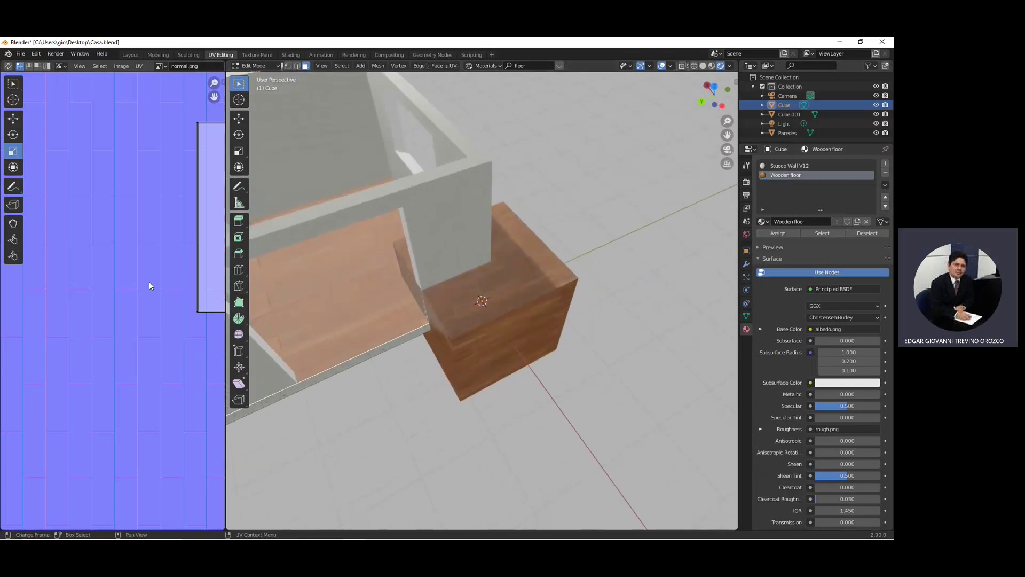
{"action": "scroll", "coordinate": [149, 281], "scroll_direction": "down", "scroll_amount": 5}
{"action": "scroll", "coordinate": [146, 280], "scroll_direction": "down", "scroll_amount": 2}
{"action": "scroll", "coordinate": [139, 281], "scroll_direction": "down", "scroll_amount": 1}
{"action": "left_click_drag", "start_coordinate": [108, 262], "coordinate": [177, 316]}
{"action": "key", "text": "s"}
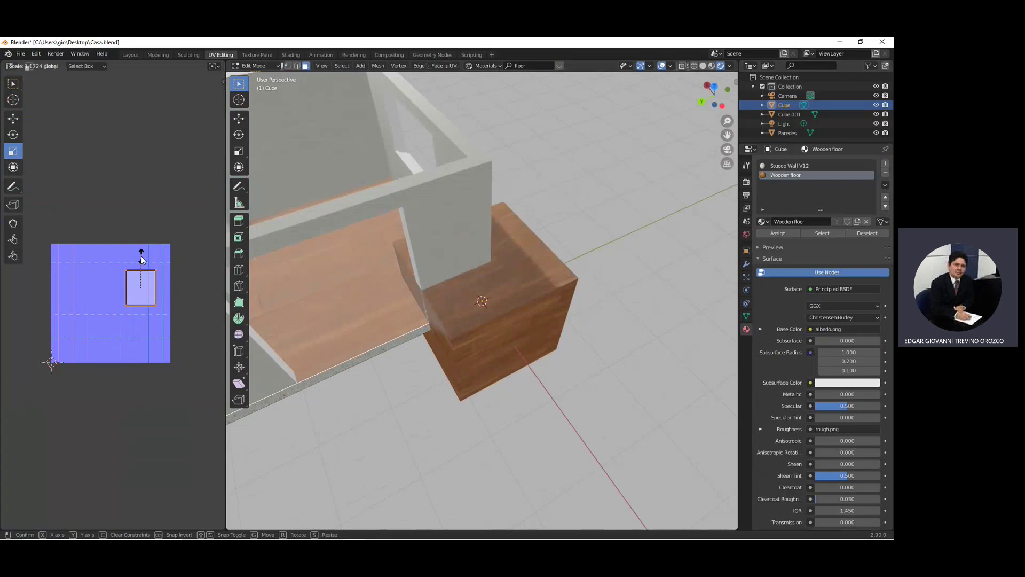
{"action": "left_click", "coordinate": [141, 260]}
{"action": "left_click_drag", "start_coordinate": [112, 260], "coordinate": [171, 319]}
{"action": "key", "text": "s"}
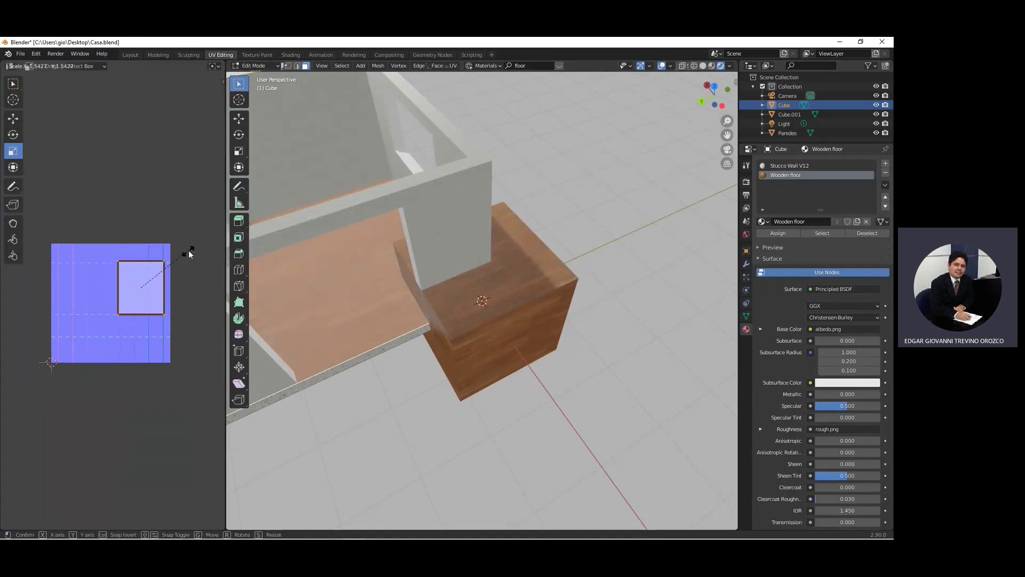
{"action": "left_click", "coordinate": [189, 250]}
Step: Orbit around the house to check the floor, then return to the Layout workspace
{"action": "scroll", "coordinate": [365, 297], "scroll_direction": "up", "scroll_amount": 3}
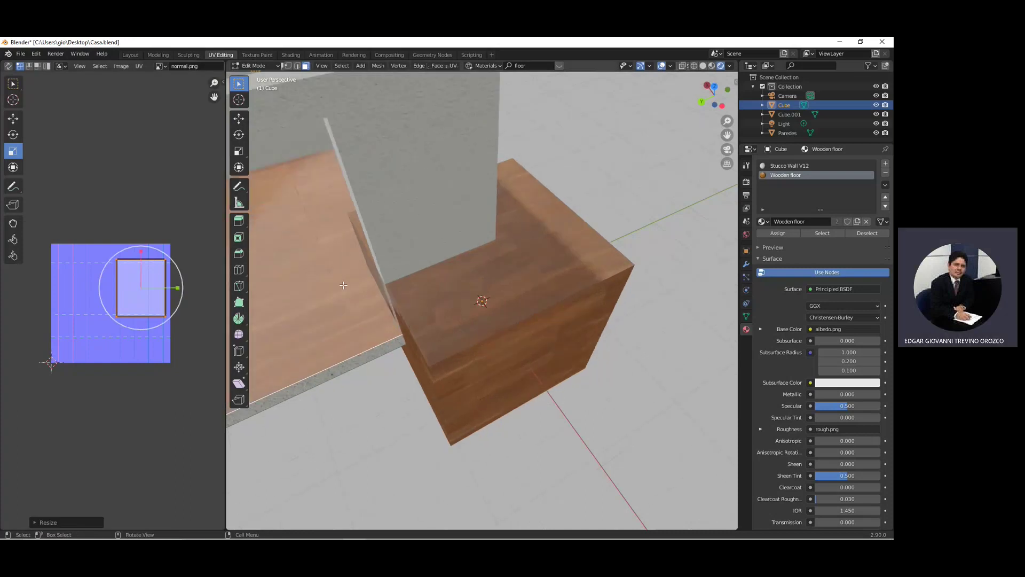
{"action": "scroll", "coordinate": [364, 297], "scroll_direction": "down", "scroll_amount": 2}
{"action": "scroll", "coordinate": [365, 297], "scroll_direction": "down", "scroll_amount": 4}
{"action": "middle_click_drag", "start_coordinate": [365, 296], "coordinate": [325, 219]}
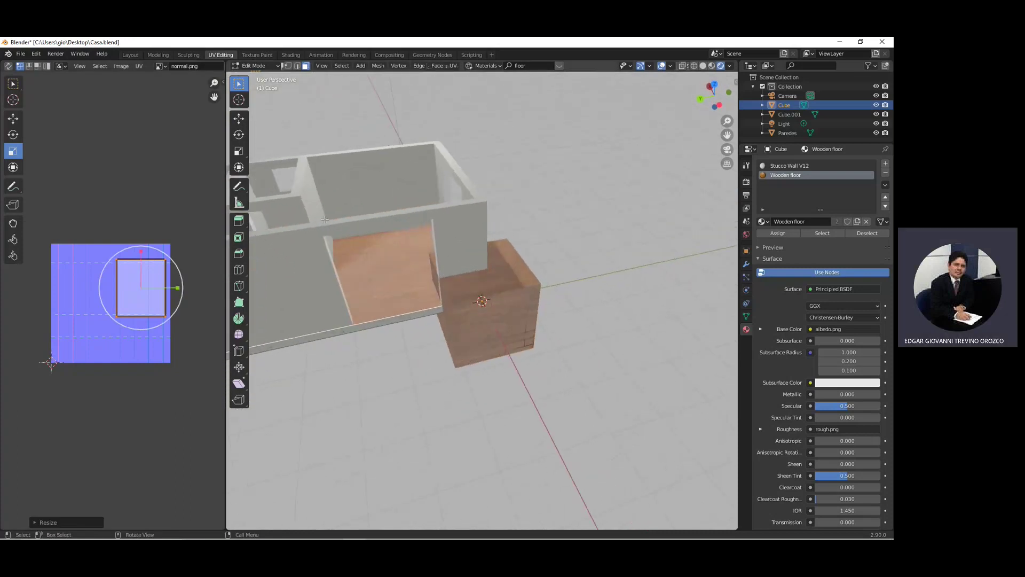
{"action": "middle_click_drag", "start_coordinate": [417, 269], "coordinate": [406, 266]}
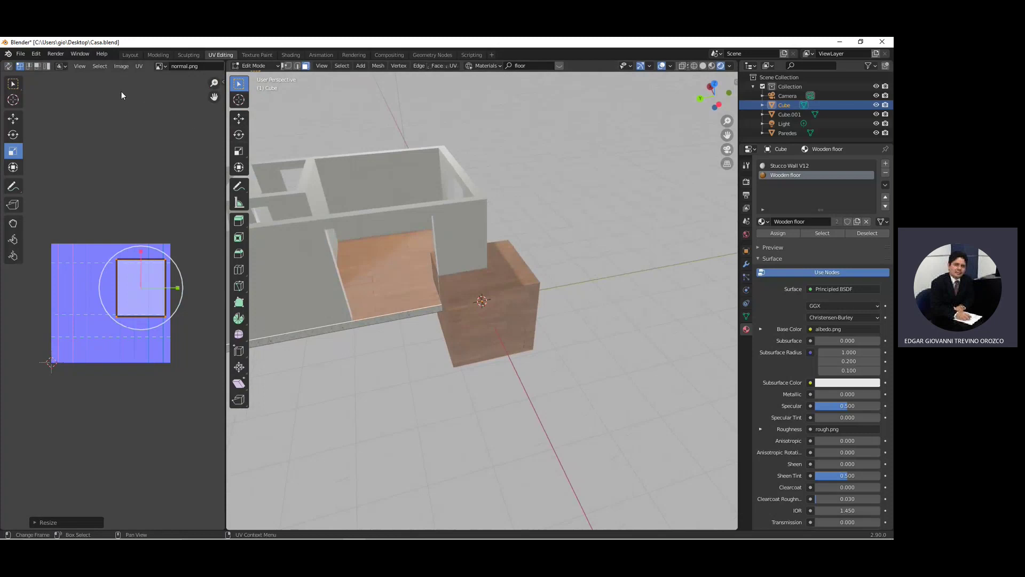
{"action": "left_click", "coordinate": [130, 54]}
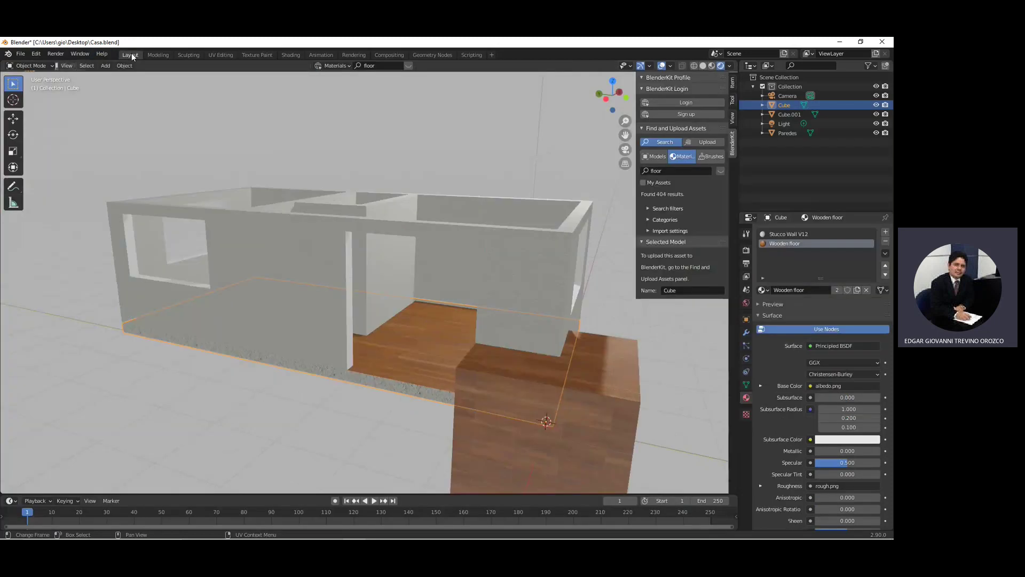
Step: Select the wooden test cube and search BlenderKit materials for 'tile'
{"action": "left_click", "coordinate": [610, 332]}
{"action": "scroll", "coordinate": [566, 390], "scroll_direction": "down", "scroll_amount": 2}
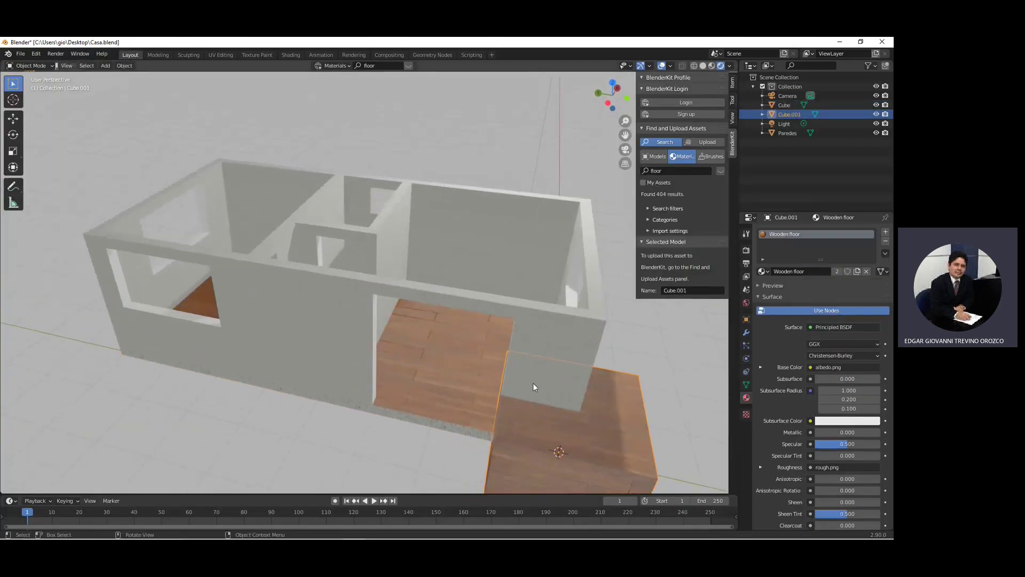
{"action": "scroll", "coordinate": [500, 393], "scroll_direction": "down", "scroll_amount": 2}
{"action": "scroll", "coordinate": [507, 399], "scroll_direction": "down", "scroll_amount": 2}
{"action": "scroll", "coordinate": [543, 388], "scroll_direction": "down", "scroll_amount": 1}
{"action": "middle_click_drag", "start_coordinate": [538, 382], "coordinate": [509, 365]}
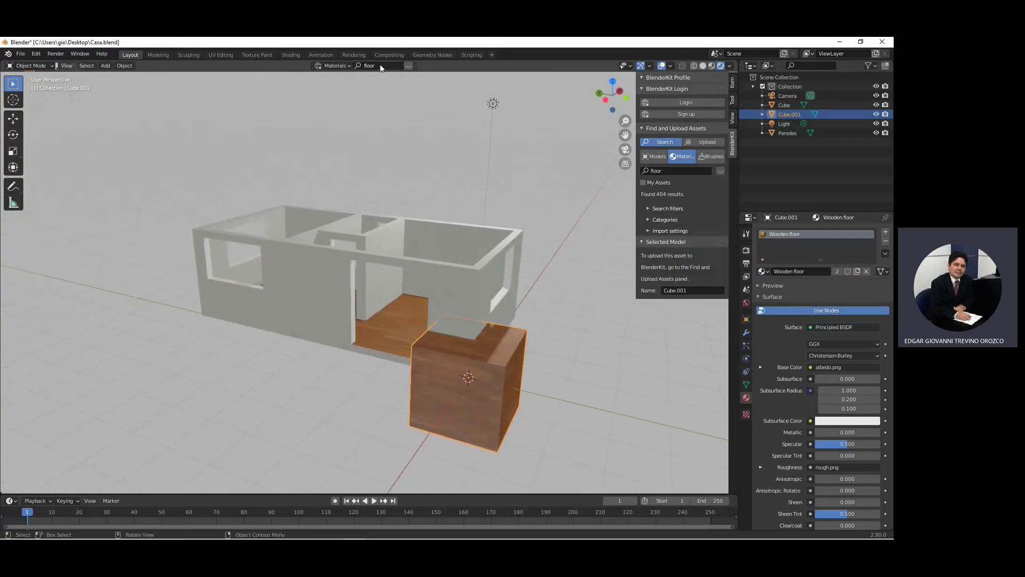
{"action": "left_click", "coordinate": [408, 65]}
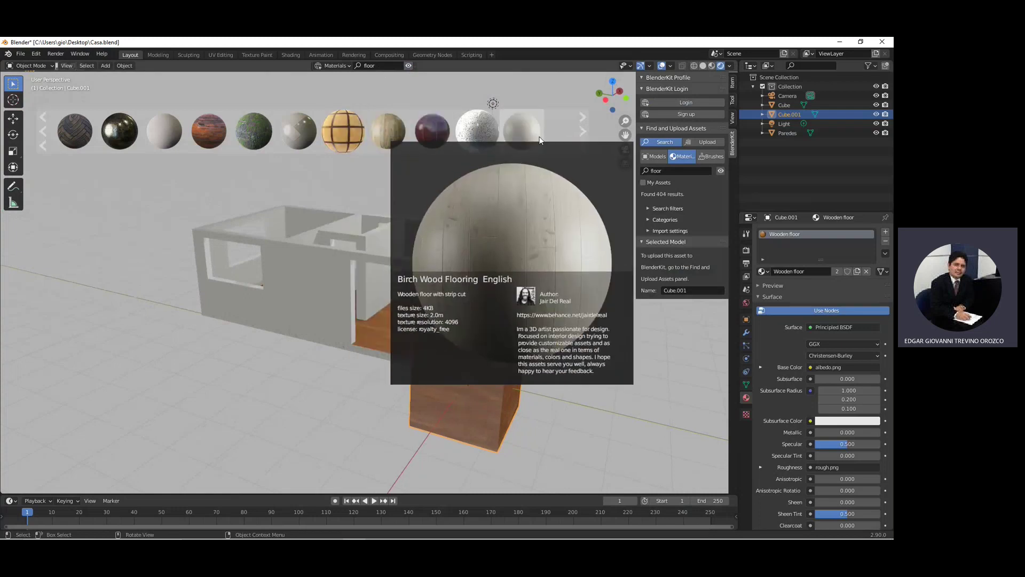
{"action": "left_click", "coordinate": [373, 66]}
{"action": "type", "text": "t"}
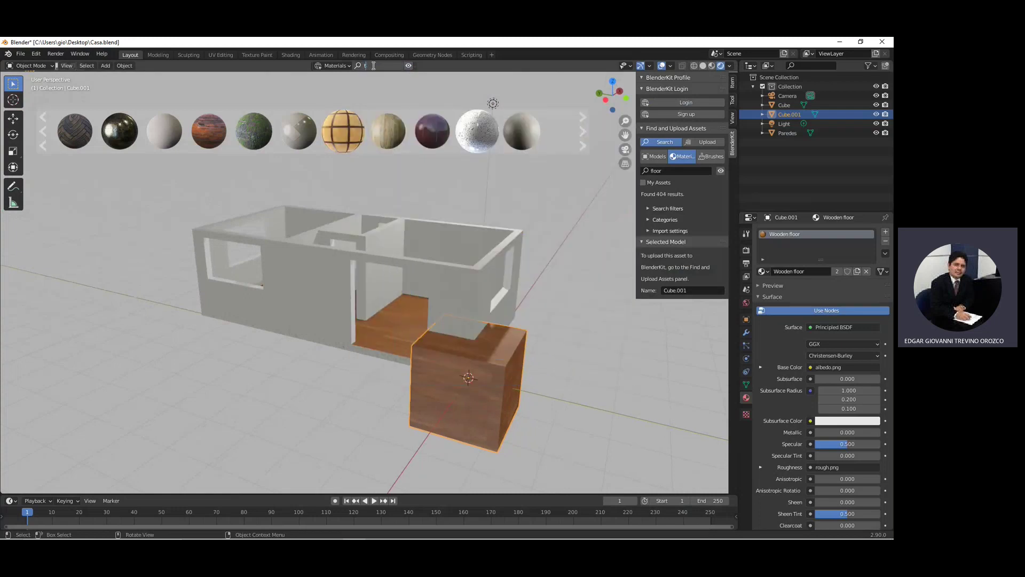
{"action": "key", "text": "Return"}
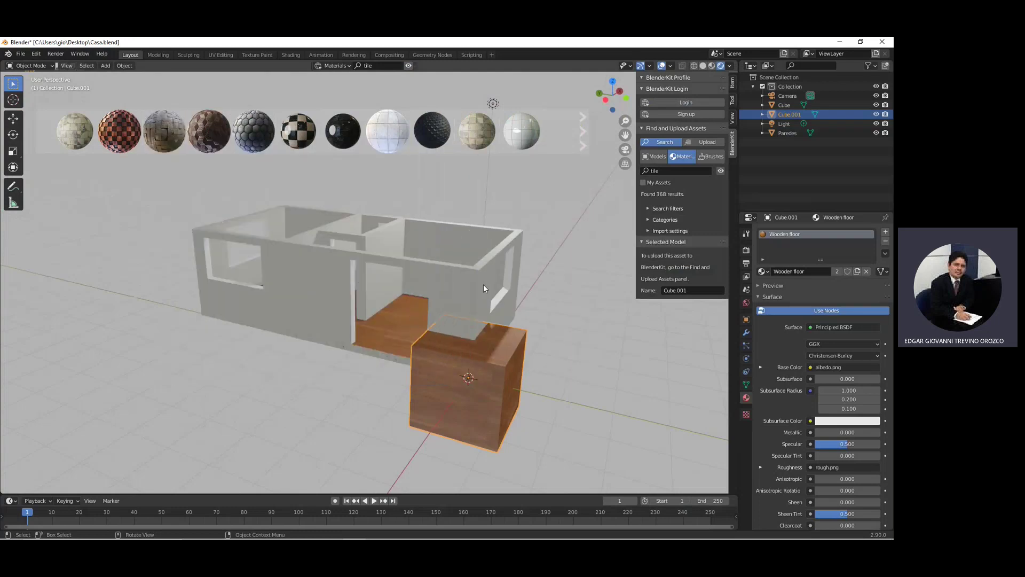
Step: Drag the Ancient Tiles material from the results onto the cube
{"action": "scroll", "coordinate": [496, 291], "scroll_direction": "up", "scroll_amount": 5}
{"action": "scroll", "coordinate": [550, 312], "scroll_direction": "down", "scroll_amount": 3}
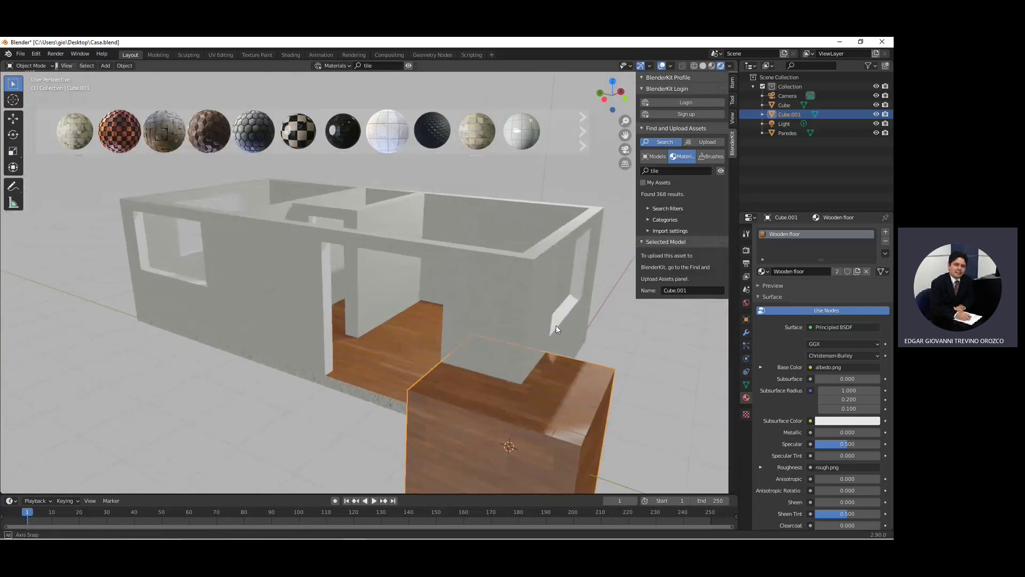
{"action": "middle_click_drag", "start_coordinate": [560, 326], "coordinate": [547, 323]}
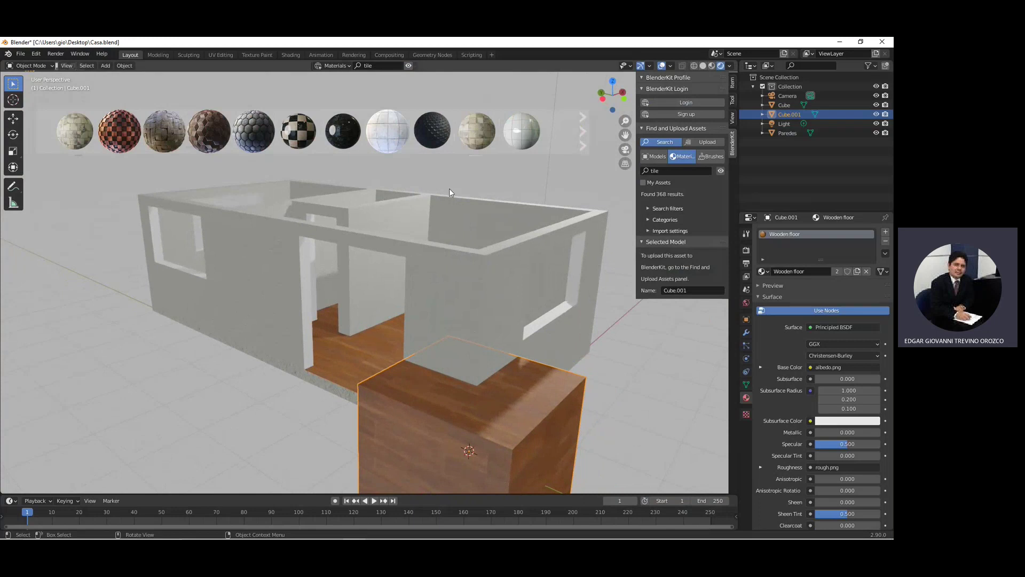
{"action": "left_click", "coordinate": [582, 130]}
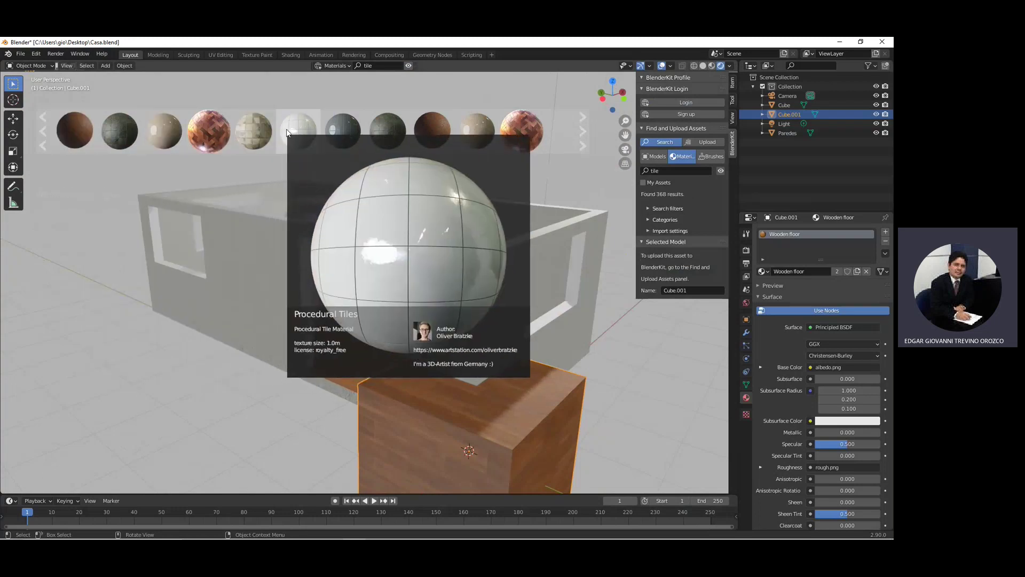
{"action": "mouse_move", "coordinate": [343, 129]}
{"action": "mouse_move", "coordinate": [385, 126]}
{"action": "left_mouse_down"}
{"action": "mouse_move", "coordinate": [511, 429]}
{"action": "mouse_move", "coordinate": [527, 427]}
{"action": "left_mouse_up"}
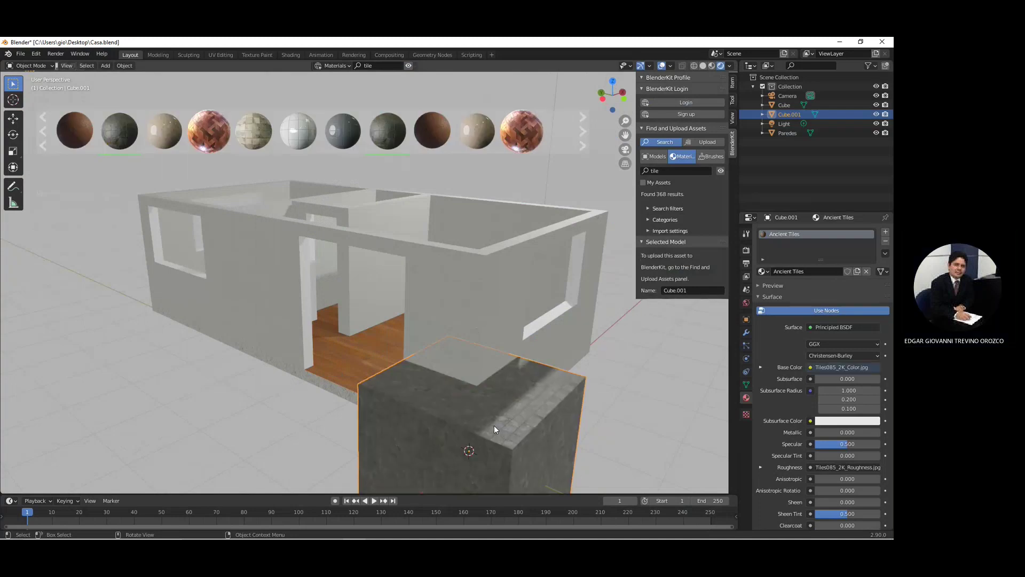
{"action": "middle_click_drag", "start_coordinate": [495, 425], "coordinate": [521, 432]}
Step: Inspect the tiled cube and its material list, then delete the test cube
{"action": "scroll", "coordinate": [583, 440], "scroll_direction": "up", "scroll_amount": 5}
{"action": "scroll", "coordinate": [652, 433], "scroll_direction": "down", "scroll_amount": 2}
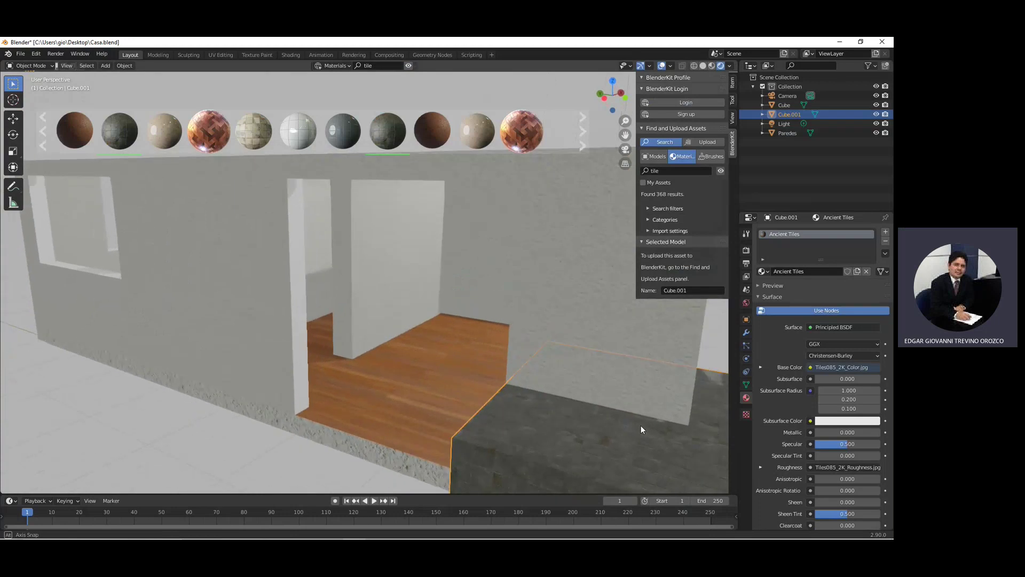
{"action": "scroll", "coordinate": [641, 425], "scroll_direction": "down", "scroll_amount": 4}
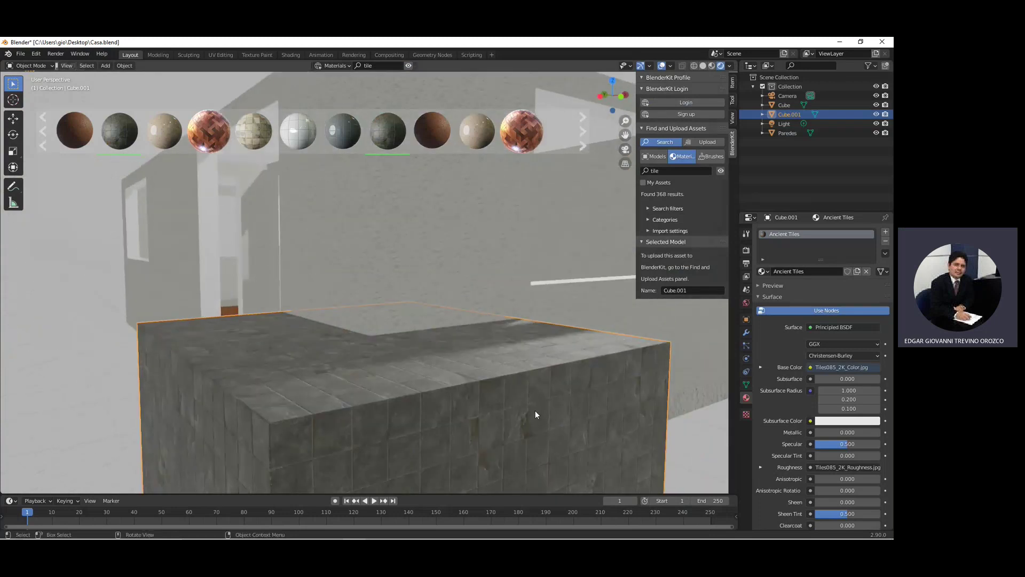
{"action": "scroll", "coordinate": [412, 399], "scroll_direction": "down", "scroll_amount": 4}
{"action": "middle_click_drag", "start_coordinate": [412, 399], "coordinate": [428, 401]}
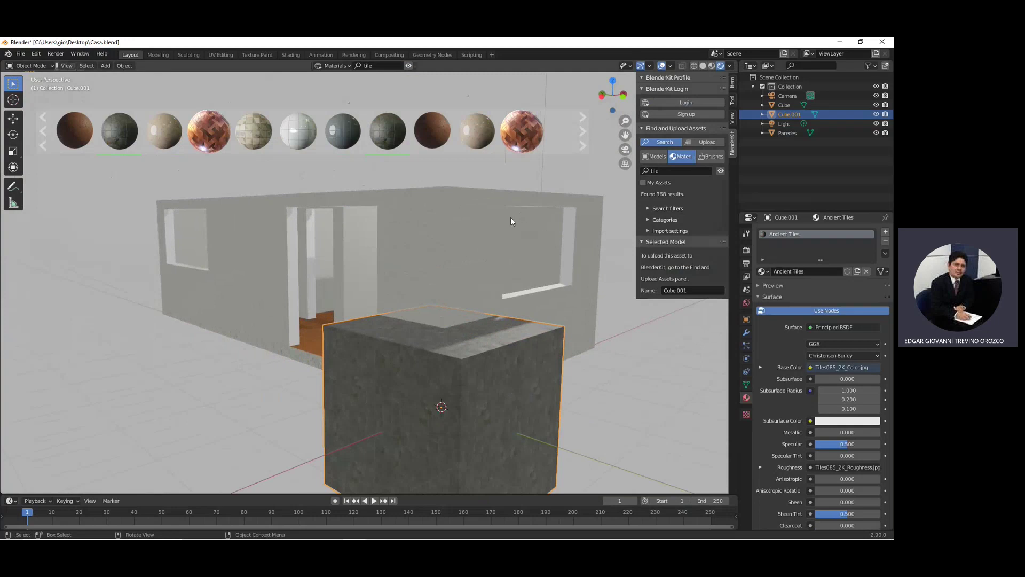
{"action": "left_click", "coordinate": [764, 271]}
{"action": "middle_click_drag", "start_coordinate": [546, 368], "coordinate": [559, 375]}
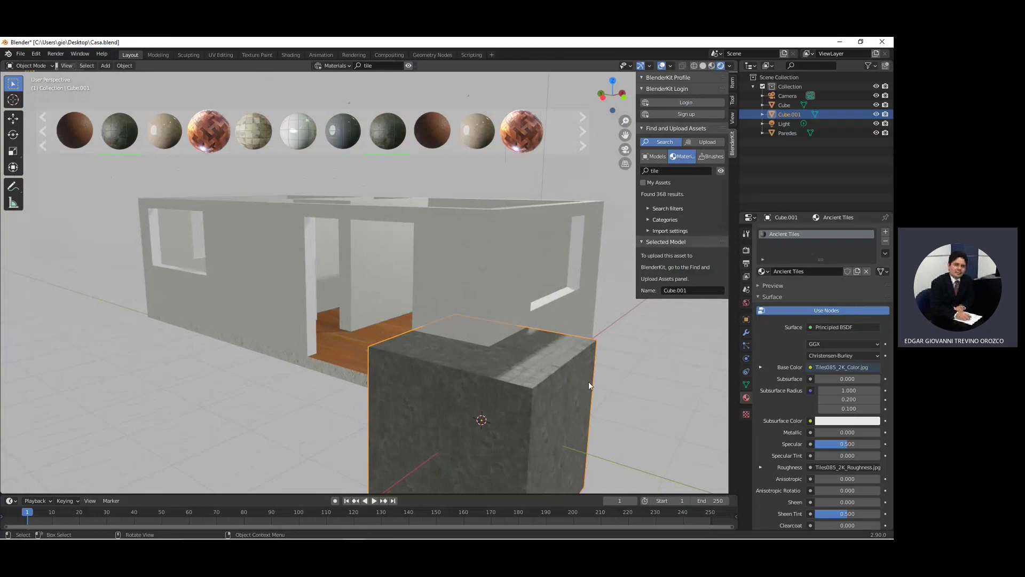
{"action": "key", "text": "Delete"}
{"action": "middle_click_drag", "start_coordinate": [521, 373], "coordinate": [473, 414]}
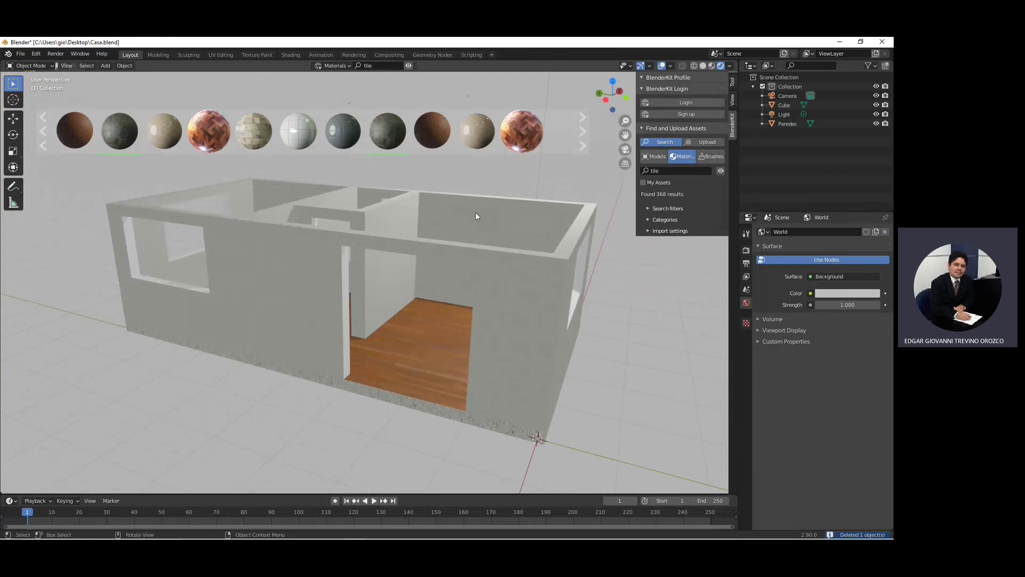
Step: Replace the tile search with a Spanish 'ventan' window search in BlenderKit materials
{"action": "left_click", "coordinate": [383, 66]}
{"action": "key", "text": "BackSpace"}
{"action": "key", "text": "BackSpace"}
{"action": "key", "text": "BackSpace"}
{"action": "type", "text": "ventan"}
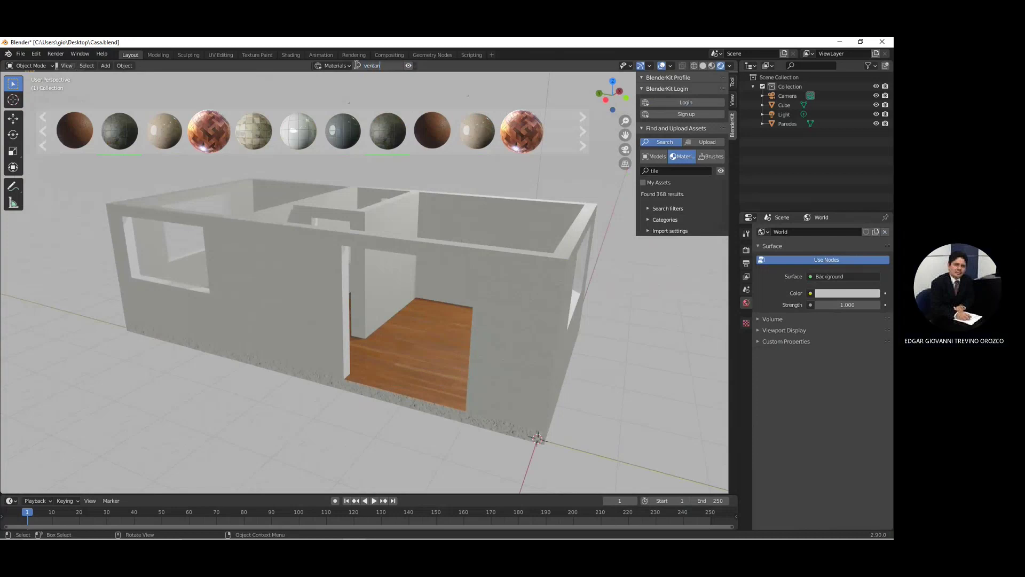
{"action": "key", "text": "BackSpace"}
{"action": "key", "text": "BackSpace"}
{"action": "key", "text": "Return"}
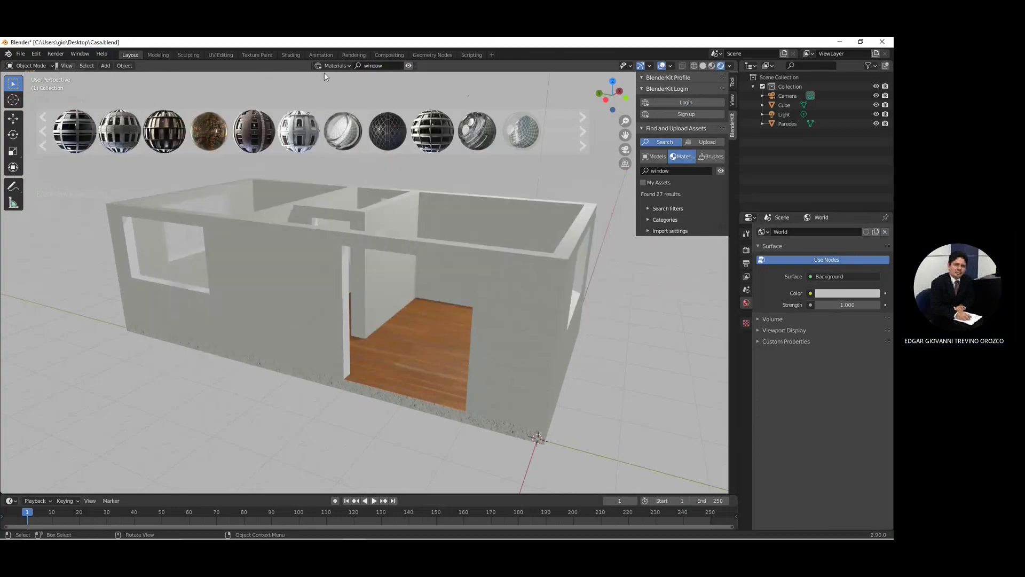
Step: Switch BlenderKit to Models, search 'window', and show only free window models
{"action": "left_click", "coordinate": [661, 158]}
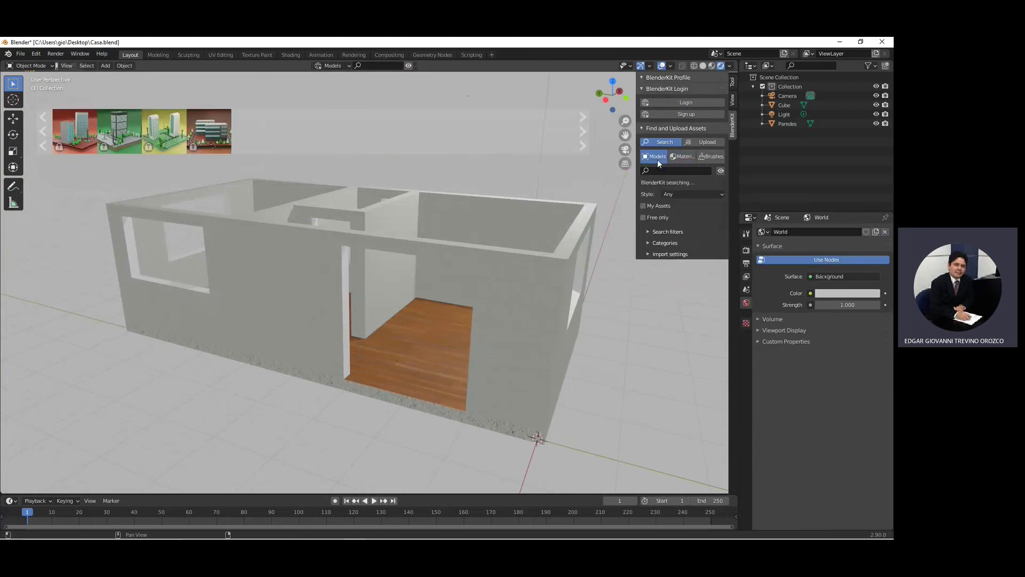
{"action": "left_click", "coordinate": [379, 64]}
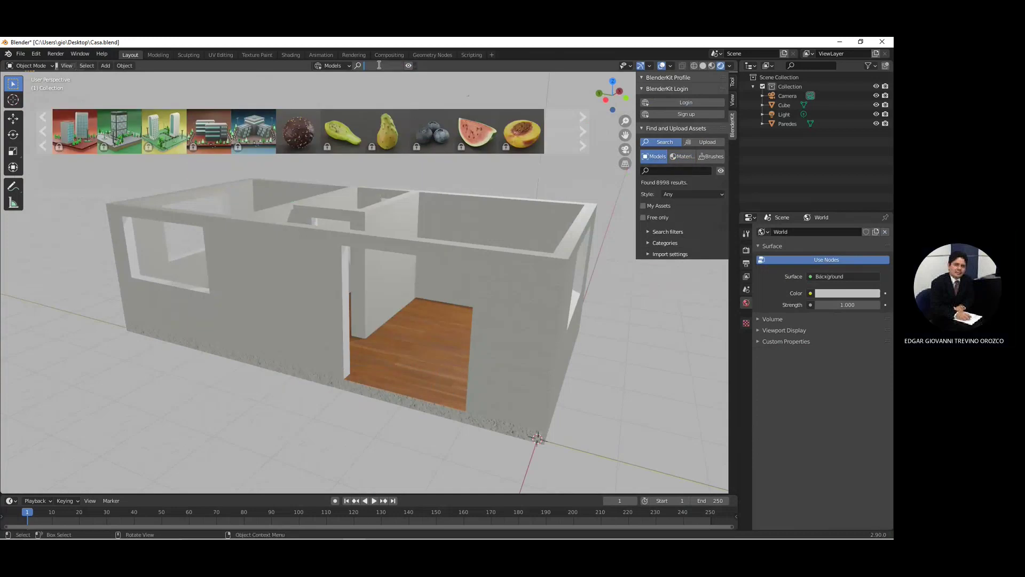
{"action": "type", "text": "window"}
{"action": "key", "text": "Return"}
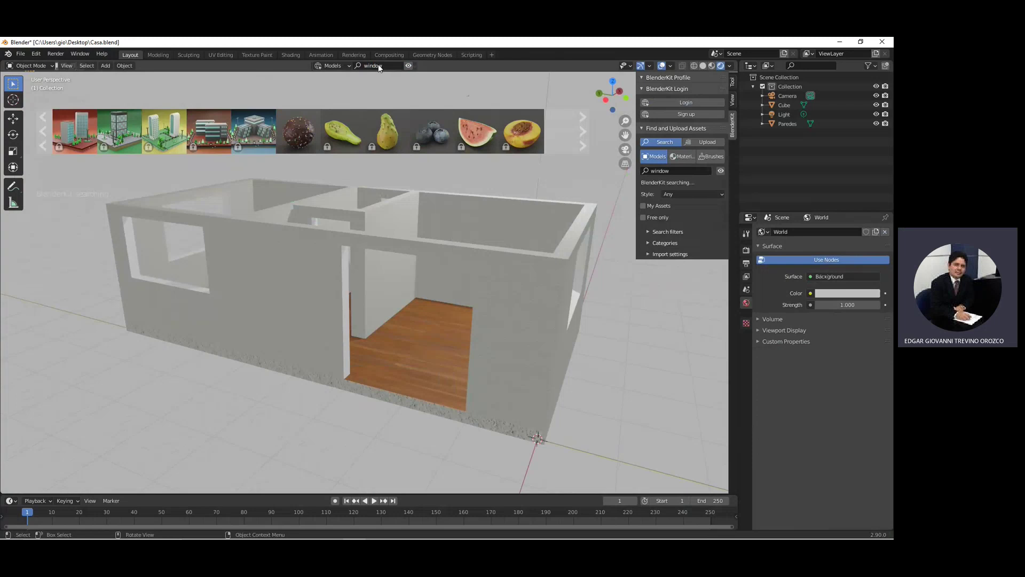
{"action": "left_click", "coordinate": [411, 65]}
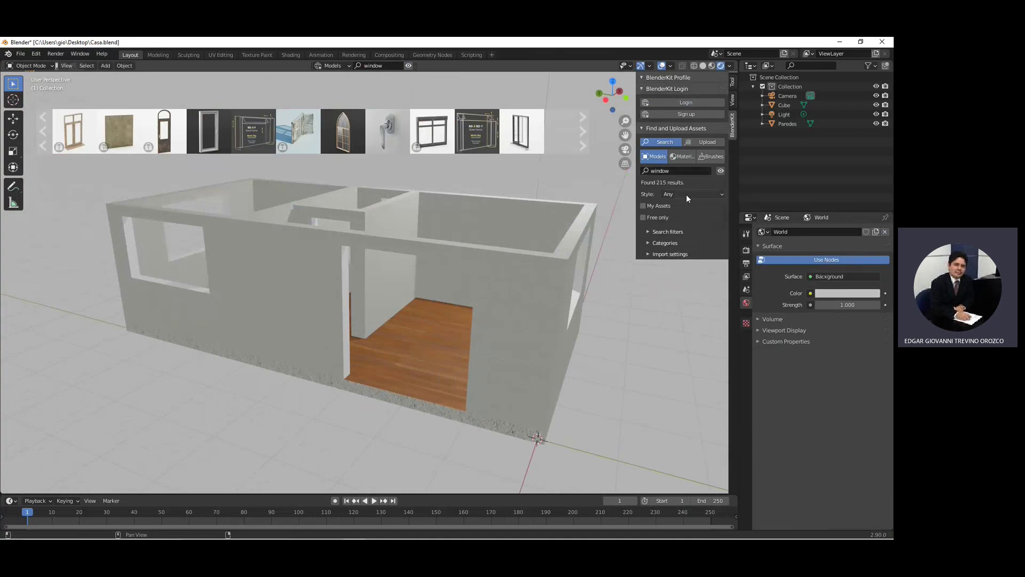
{"action": "left_click", "coordinate": [644, 218]}
{"action": "mouse_move", "coordinate": [209, 130]}
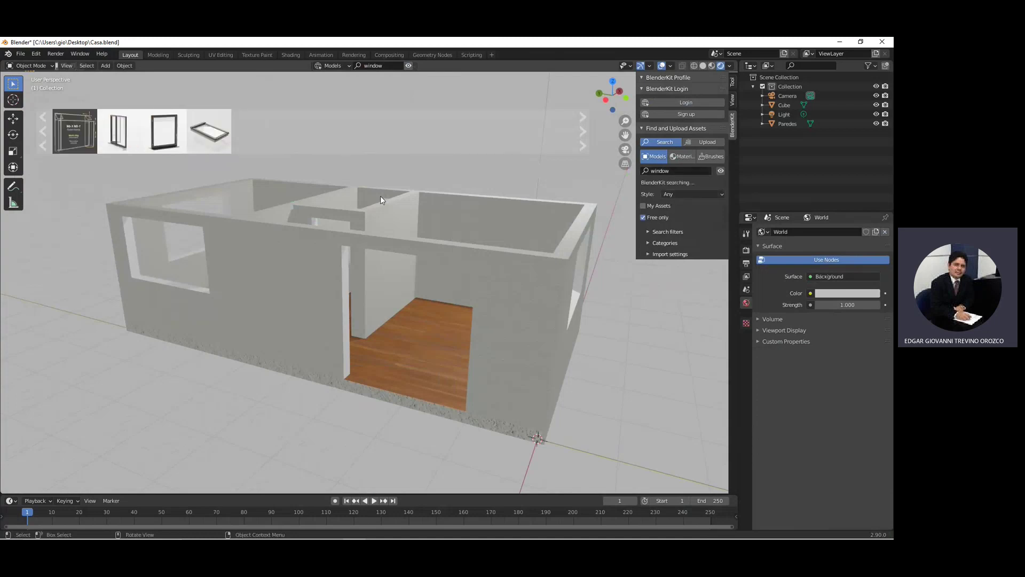
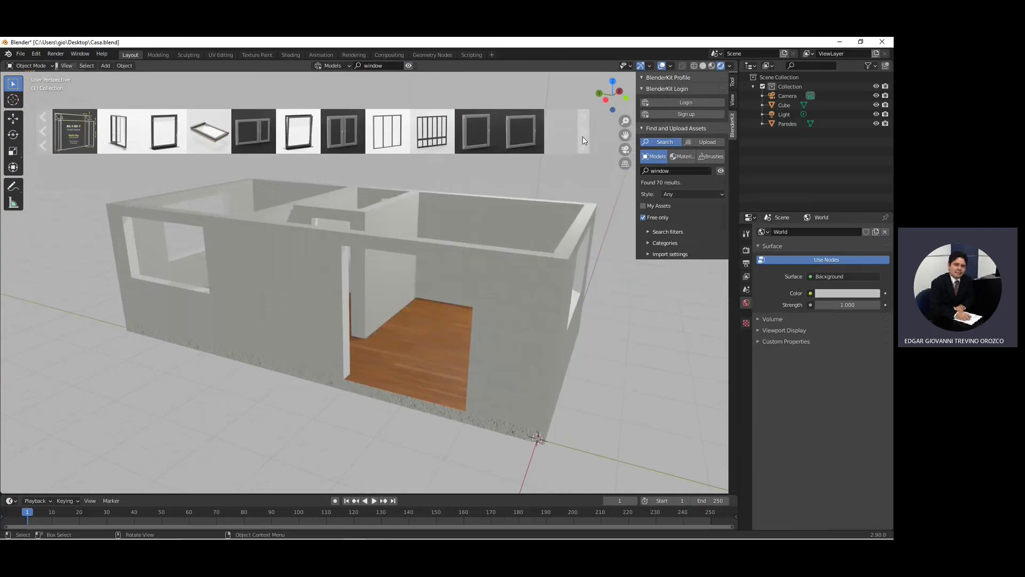
Step: Browse the window results and drop Plastic Window 125x140 cm into the front wall opening
{"action": "left_click", "coordinate": [583, 140]}
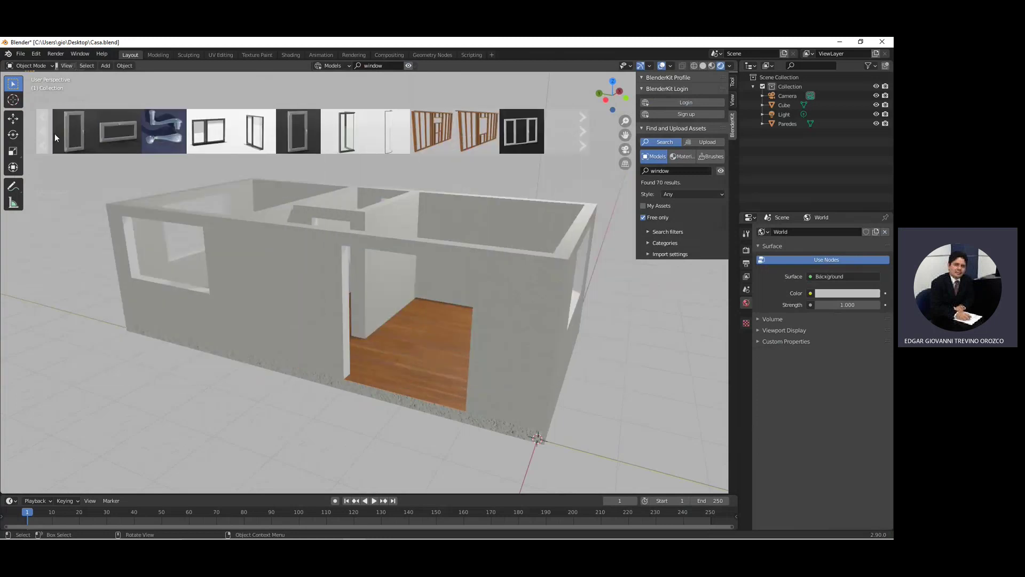
{"action": "left_click", "coordinate": [47, 133]}
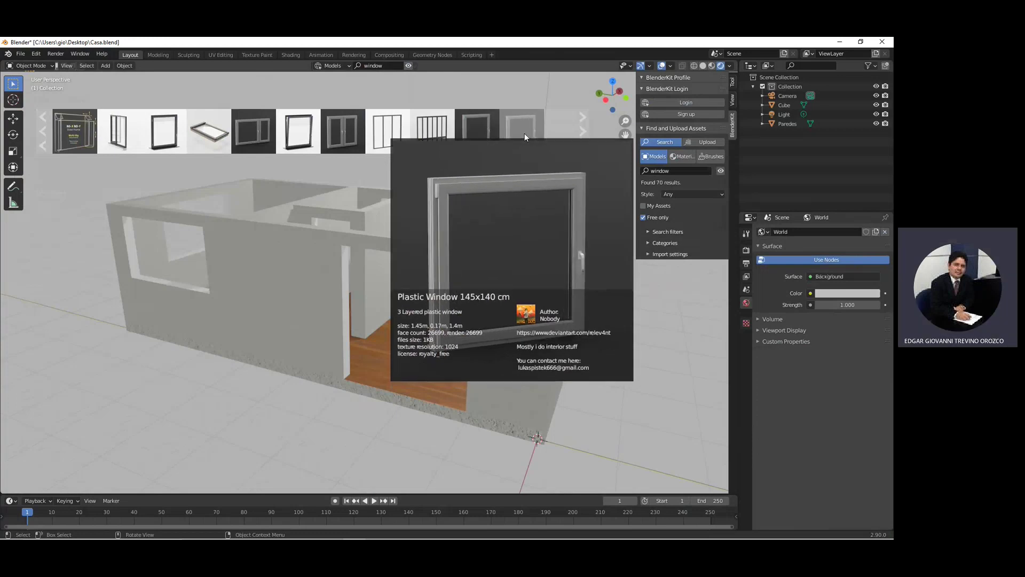
{"action": "mouse_move", "coordinate": [476, 130]}
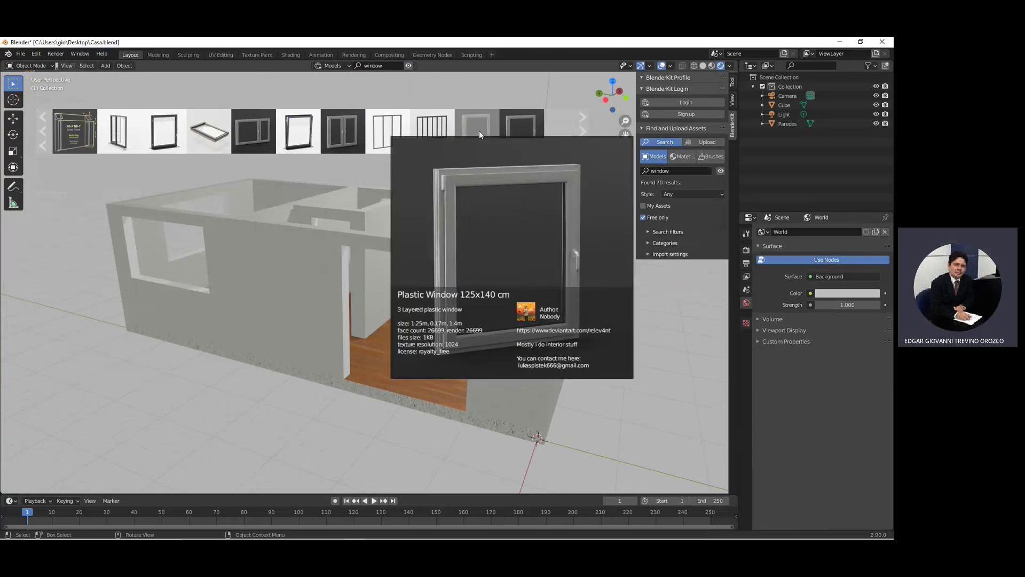
{"action": "left_click_drag", "start_coordinate": [479, 130], "coordinate": [576, 300]}
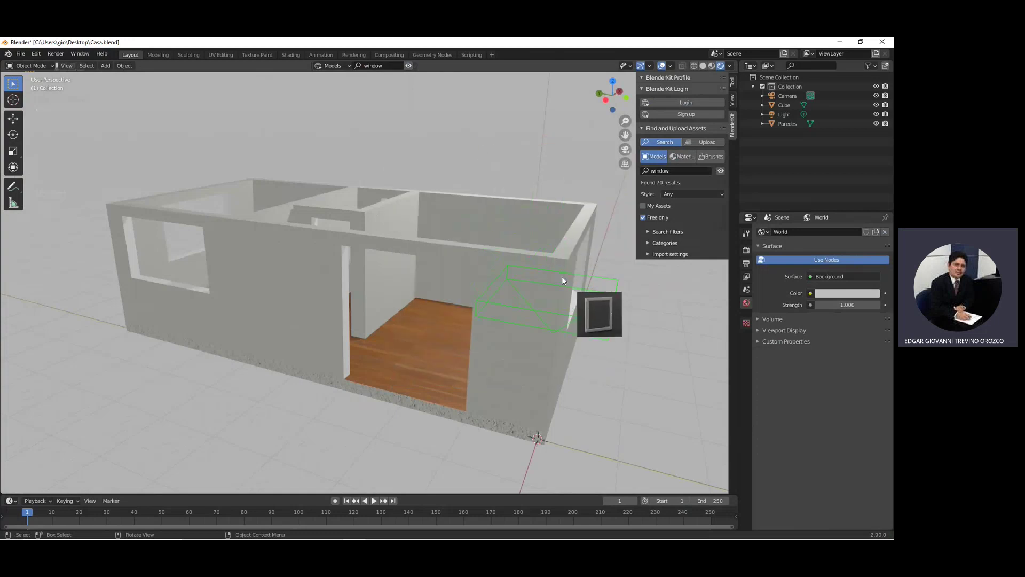
{"action": "mouse_move", "coordinate": [576, 300]}
{"action": "left_mouse_down"}
{"action": "mouse_move", "coordinate": [515, 315]}
{"action": "mouse_move", "coordinate": [161, 275]}
{"action": "mouse_move", "coordinate": [206, 227]}
{"action": "mouse_move", "coordinate": [180, 242]}
{"action": "mouse_move", "coordinate": [185, 257]}
{"action": "left_mouse_up"}
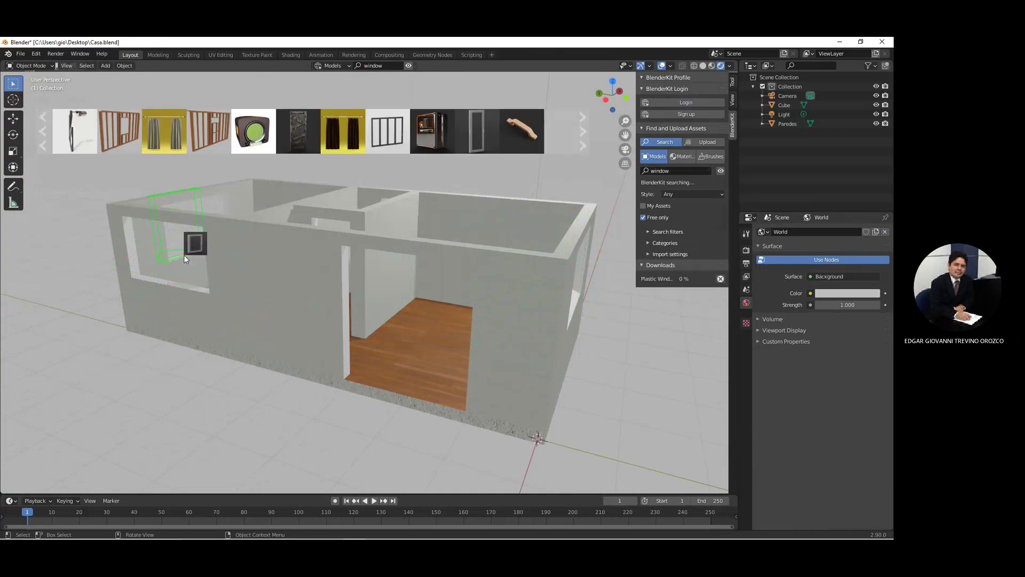
{"action": "mouse_move", "coordinate": [181, 284]}
{"action": "middle_mouse_down"}
{"action": "mouse_move", "coordinate": [219, 290]}
{"action": "mouse_move", "coordinate": [292, 277]}
{"action": "mouse_move", "coordinate": [292, 297]}
{"action": "mouse_move", "coordinate": [310, 292]}
{"action": "middle_mouse_up"}
{"action": "scroll", "coordinate": [310, 299], "scroll_direction": "up", "scroll_amount": 3}
Step: Select the whole Plastic Window object in the Outliner
{"action": "left_click", "coordinate": [314, 305]}
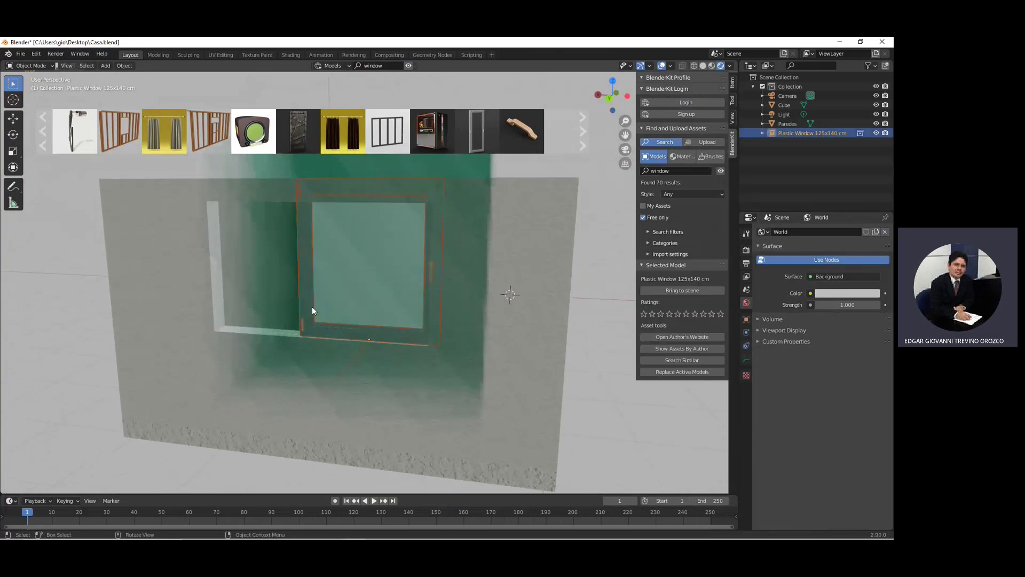
{"action": "left_click", "coordinate": [761, 132]}
{"action": "left_click", "coordinate": [787, 141]}
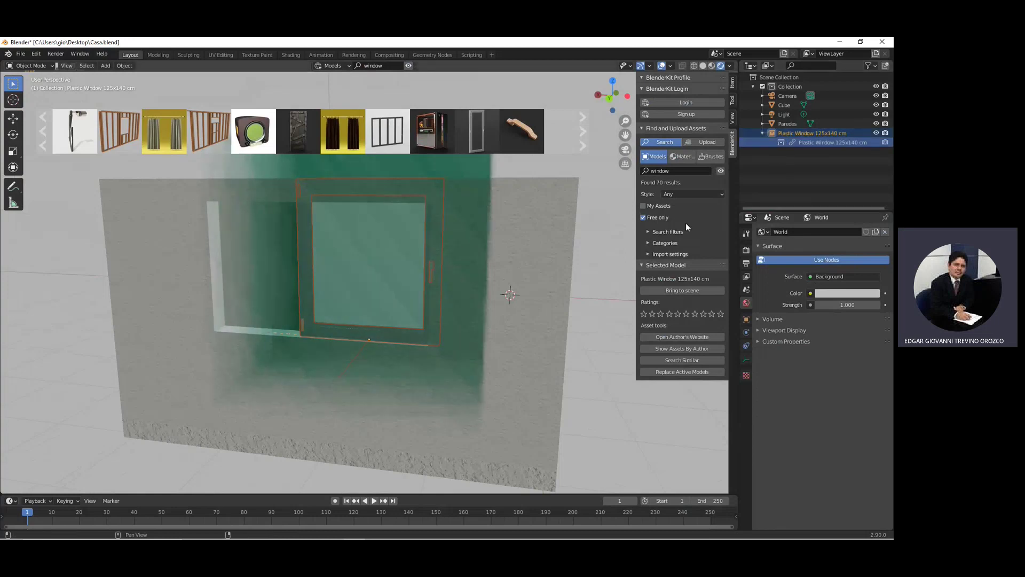
{"action": "middle_click_drag", "start_coordinate": [476, 277], "coordinate": [410, 296]}
{"action": "scroll", "coordinate": [406, 296], "scroll_direction": "down", "scroll_amount": 2}
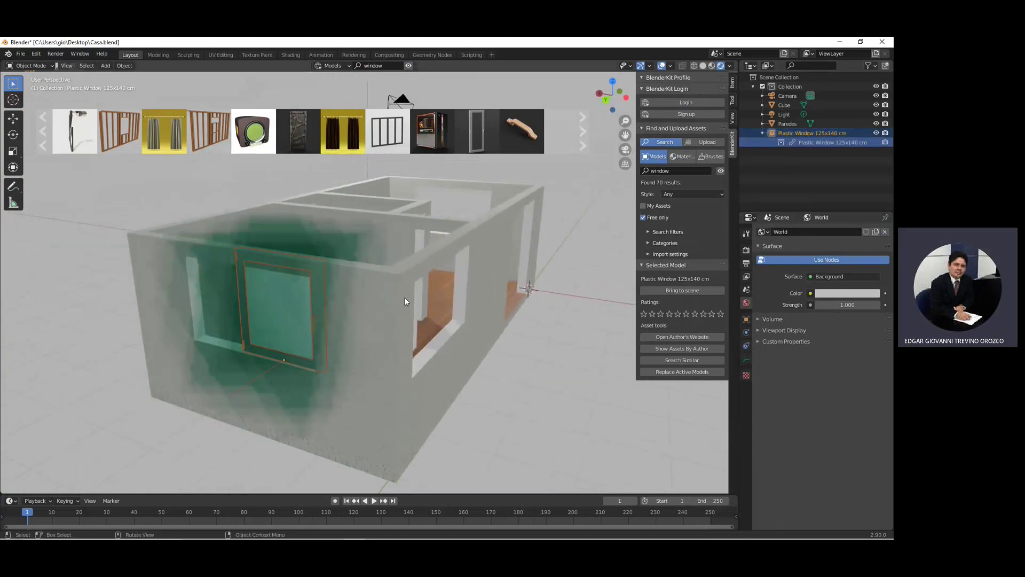
{"action": "scroll", "coordinate": [405, 298], "scroll_direction": "down", "scroll_amount": 1}
{"action": "left_click", "coordinate": [801, 133]}
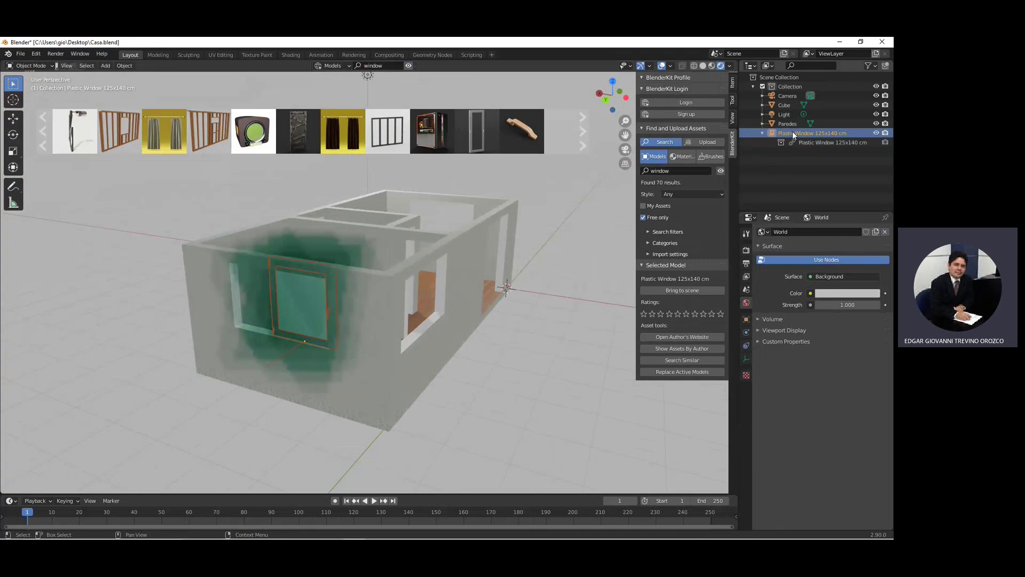
Step: Shift the Plastic Window about 0.41 m along X to line up with the opening
{"action": "left_click", "coordinate": [12, 118]}
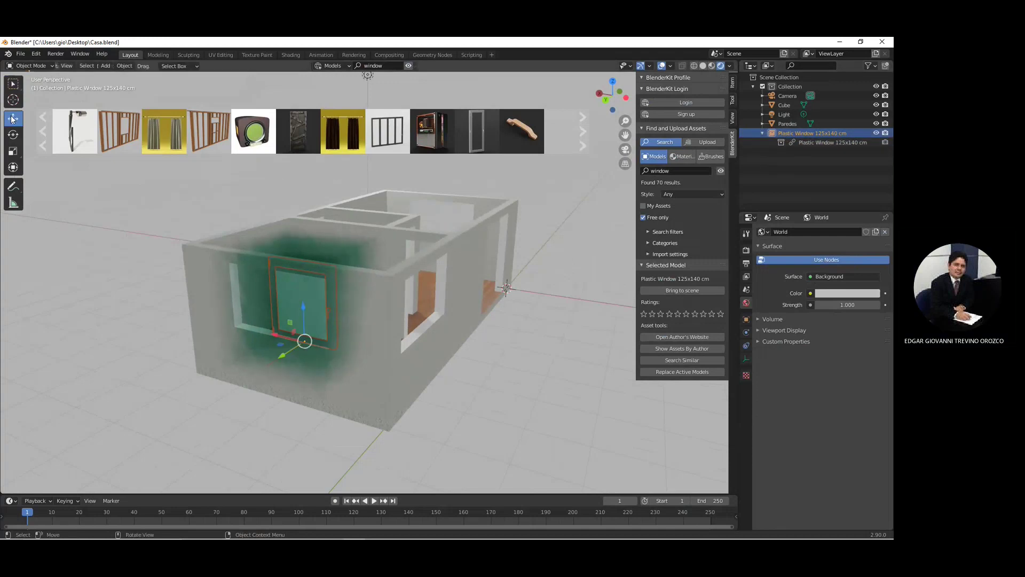
{"action": "left_click_drag", "start_coordinate": [270, 334], "coordinate": [253, 327]}
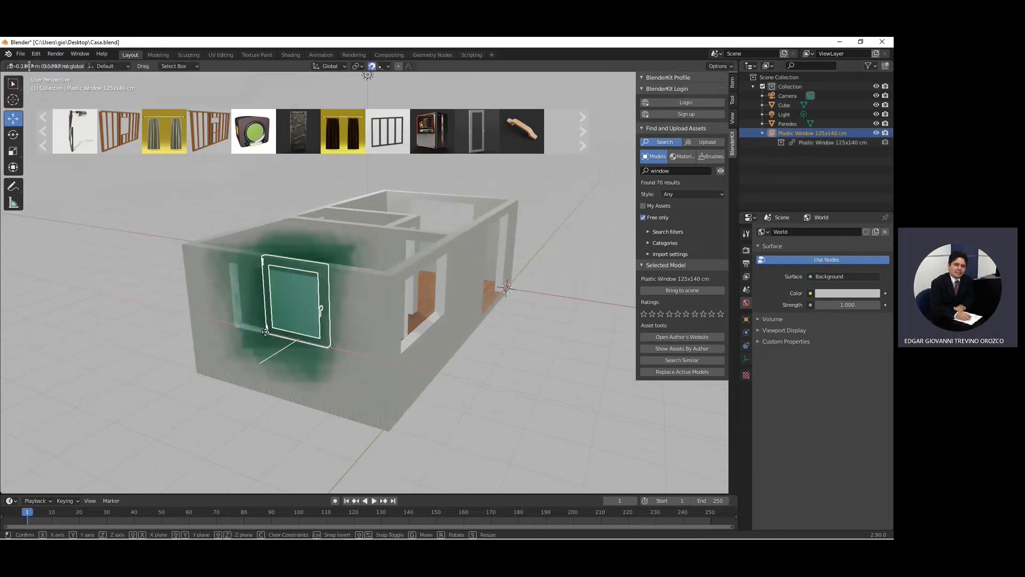
{"action": "left_click_drag", "start_coordinate": [253, 327], "coordinate": [254, 326]}
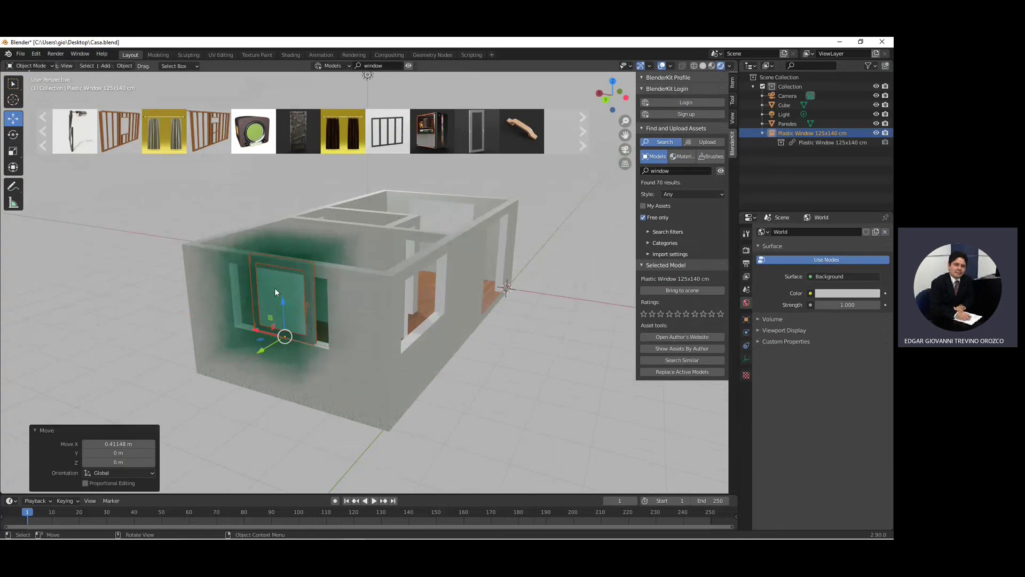
{"action": "left_click", "coordinate": [13, 151]}
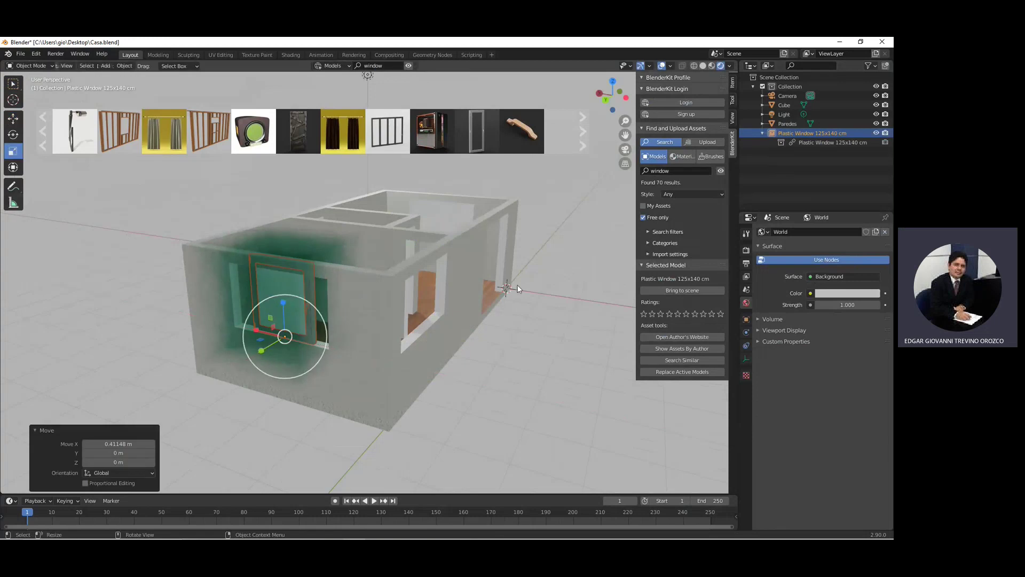
{"action": "right_click", "coordinate": [783, 140]}
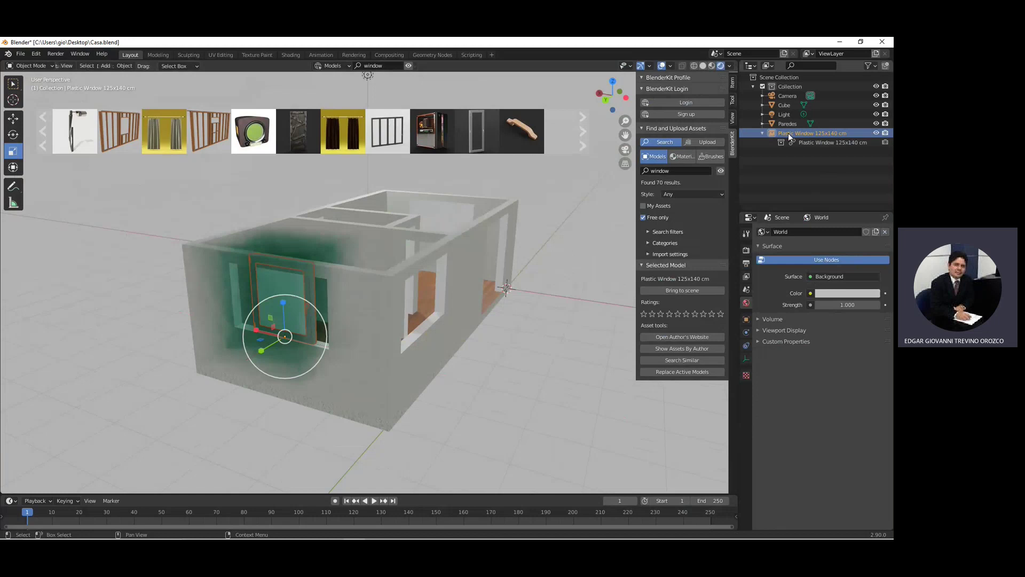
Step: Delete the Plastic Window together with its whole hierarchy
{"action": "right_click", "coordinate": [789, 136]}
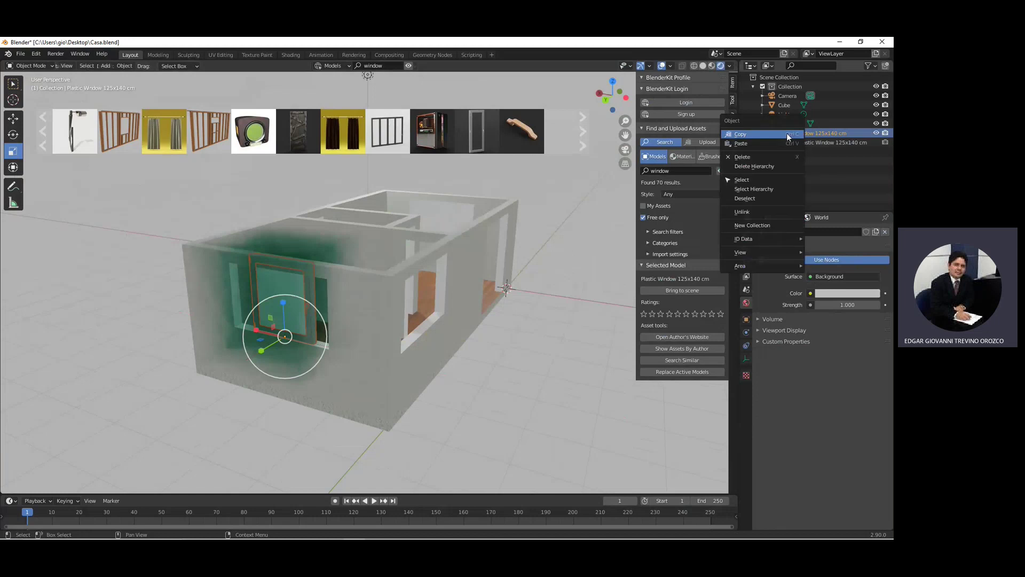
{"action": "left_click", "coordinate": [770, 167]}
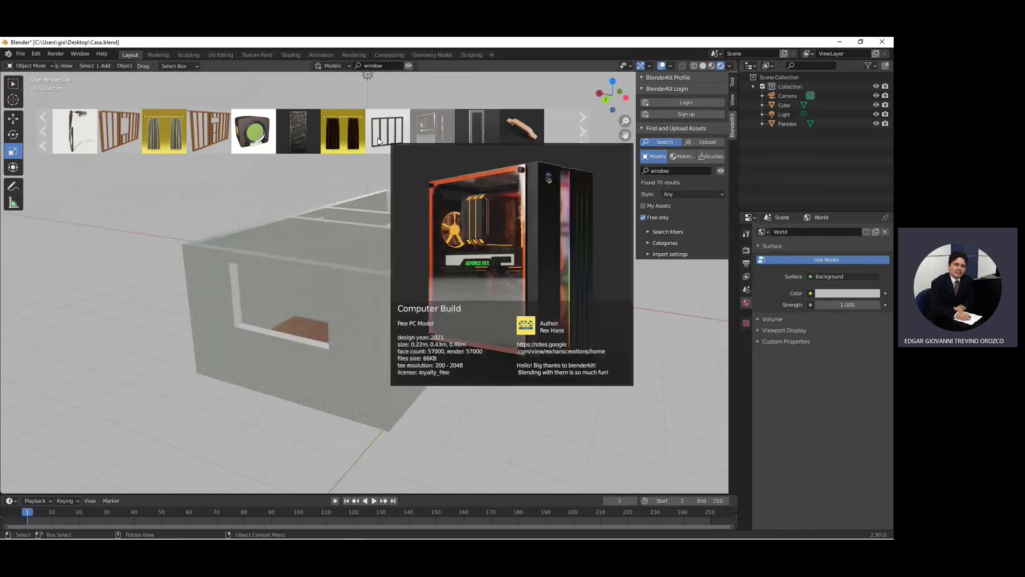
{"action": "scroll", "coordinate": [45, 142], "scroll_direction": "up", "scroll_amount": 3}
{"action": "scroll", "coordinate": [46, 141], "scroll_direction": "up", "scroll_amount": 3}
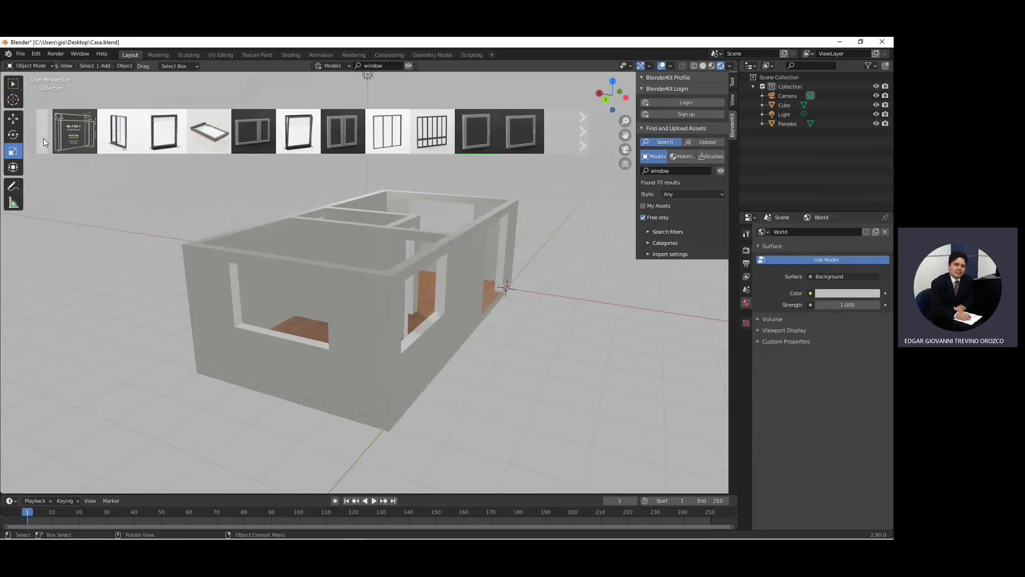
Step: Try Window AL Basic Single Rectangle on the front wall, then undo it and reopen the results
{"action": "left_click_drag", "start_coordinate": [155, 140], "coordinate": [272, 328]}
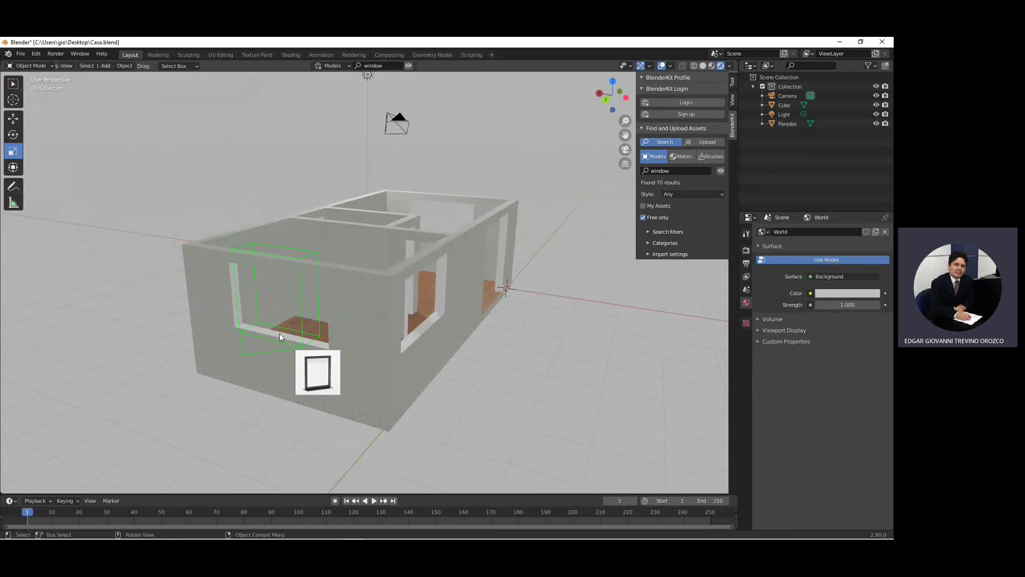
{"action": "left_click_drag", "start_coordinate": [271, 328], "coordinate": [275, 335]}
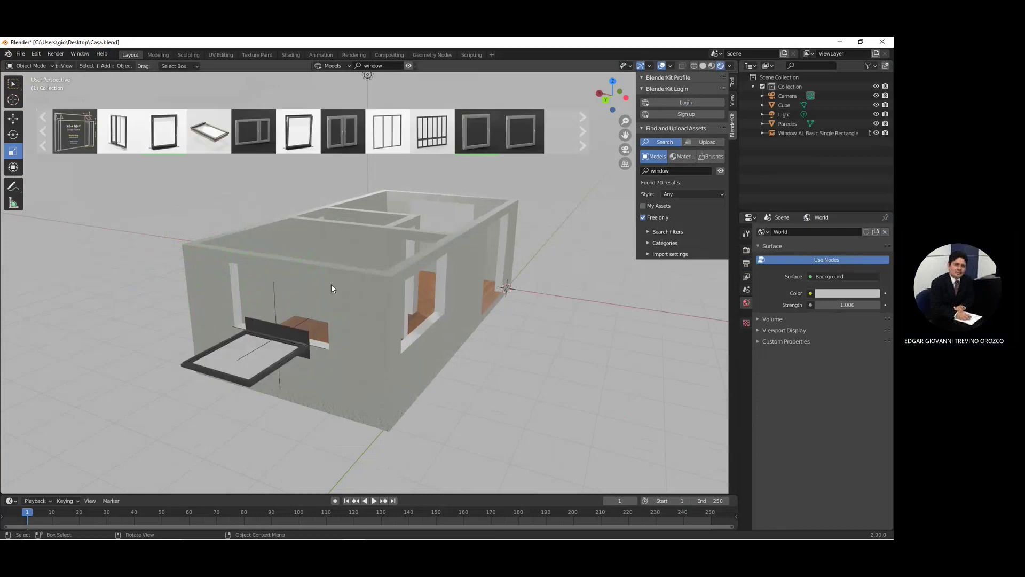
{"action": "left_click", "coordinate": [36, 54]}
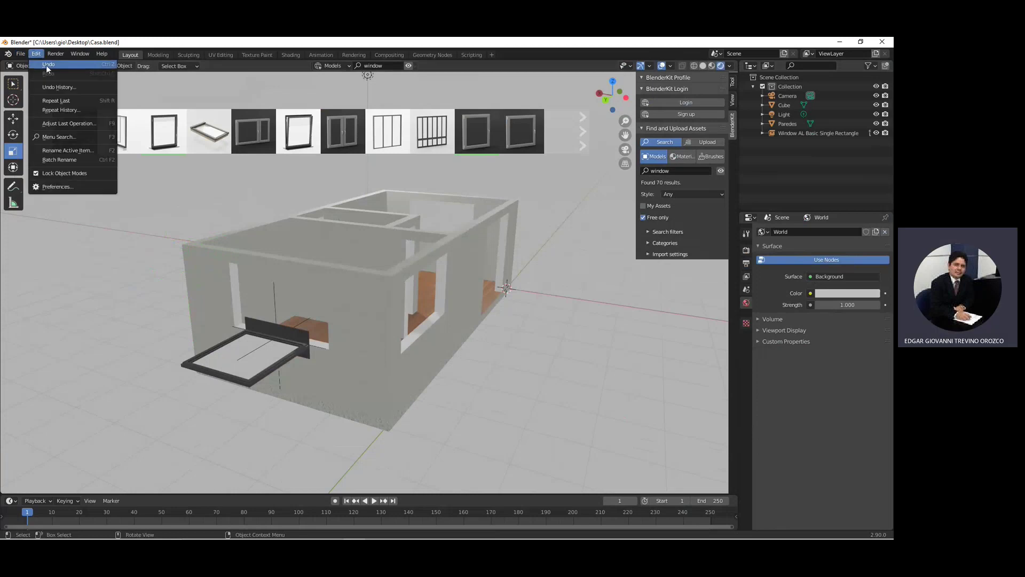
{"action": "left_click", "coordinate": [46, 66]}
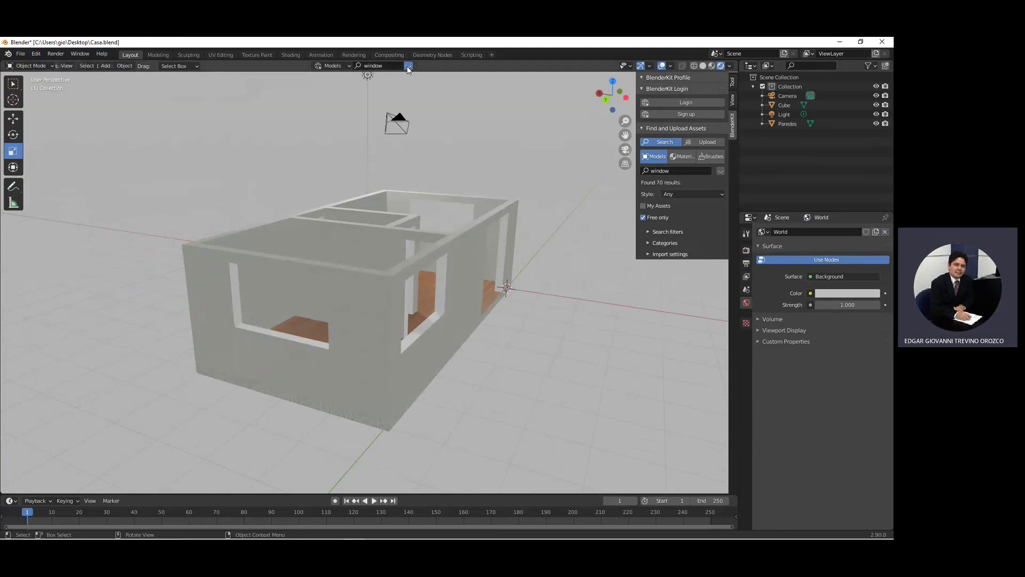
{"action": "left_click", "coordinate": [407, 65]}
{"action": "left_click", "coordinate": [395, 65]}
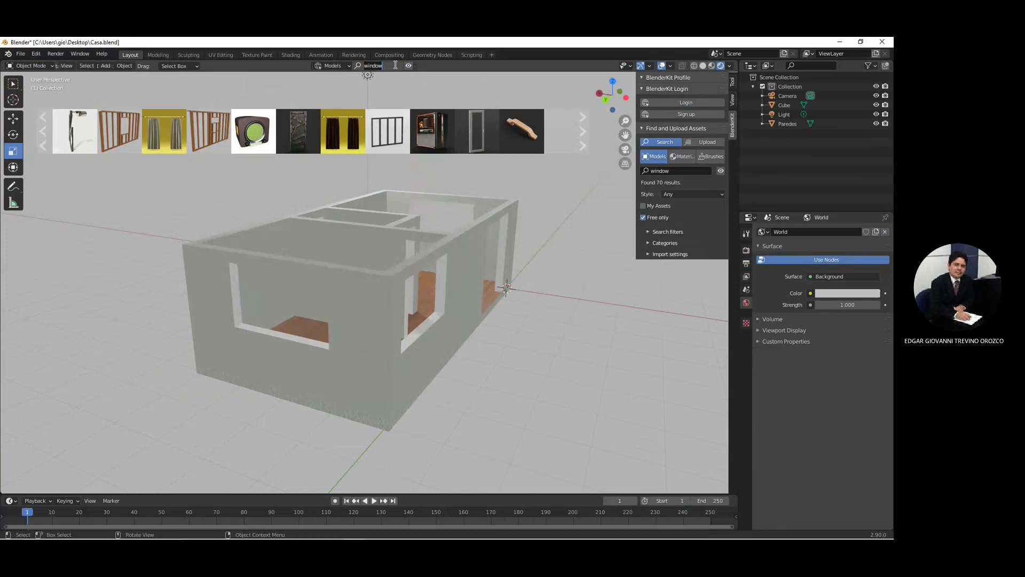
Step: Rerun the 'window' search and drop the double-pane Window asset into the front wall opening, then select it
{"action": "key", "text": "Return"}
{"action": "mouse_move", "coordinate": [119, 131]}
{"action": "left_mouse_down"}
{"action": "mouse_move", "coordinate": [233, 289]}
{"action": "mouse_move", "coordinate": [282, 337]}
{"action": "left_mouse_up"}
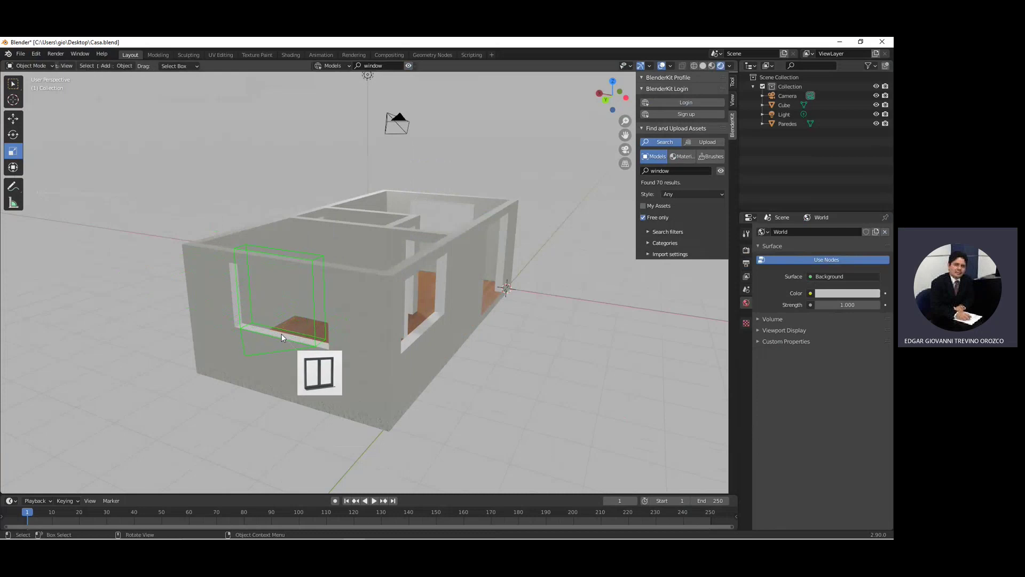
{"action": "left_click_drag", "start_coordinate": [281, 333], "coordinate": [280, 334]}
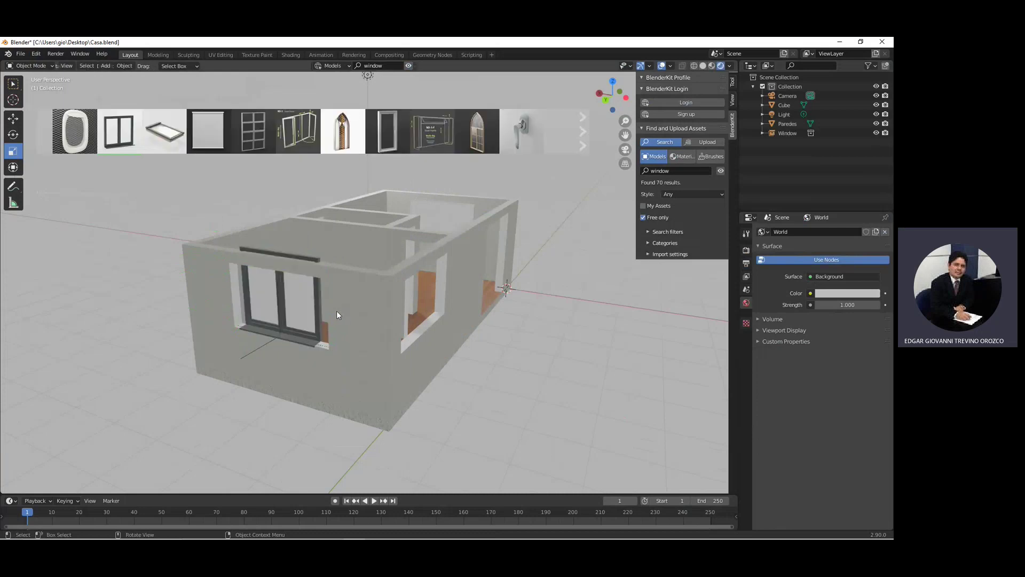
{"action": "middle_click_drag", "start_coordinate": [267, 304], "coordinate": [331, 299]}
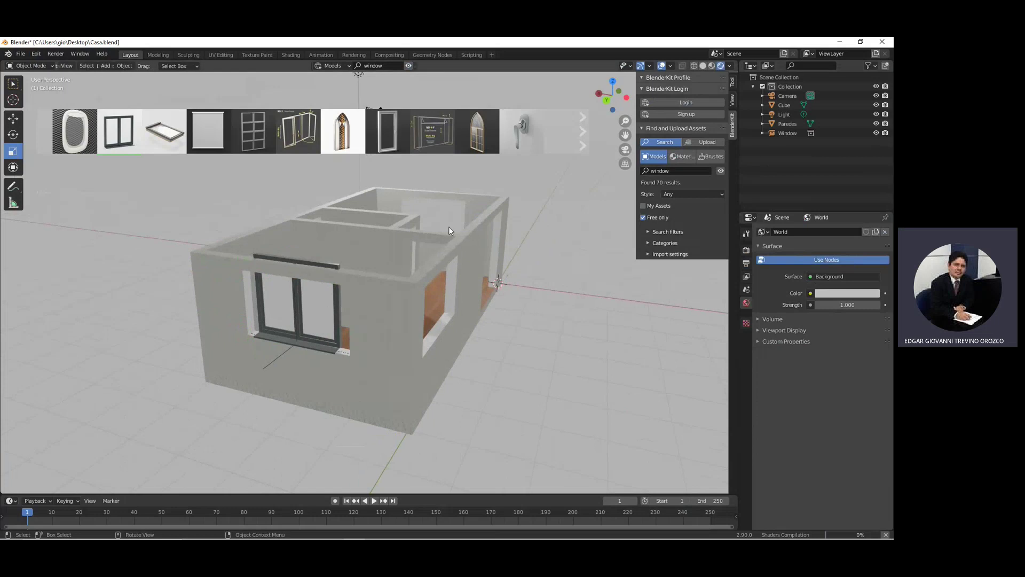
{"action": "scroll", "coordinate": [299, 307], "scroll_direction": "up", "scroll_amount": 3}
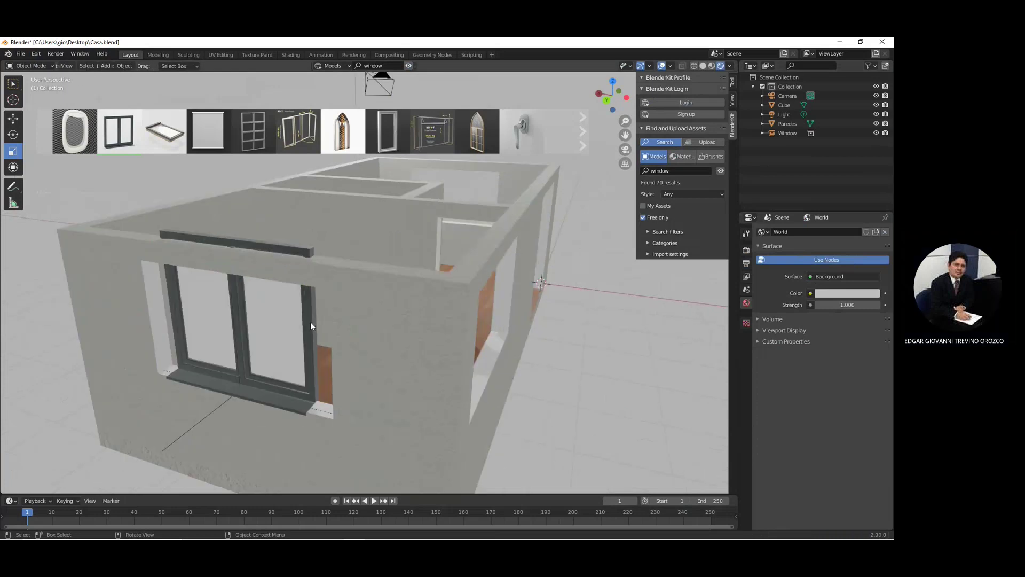
{"action": "left_click", "coordinate": [310, 322]}
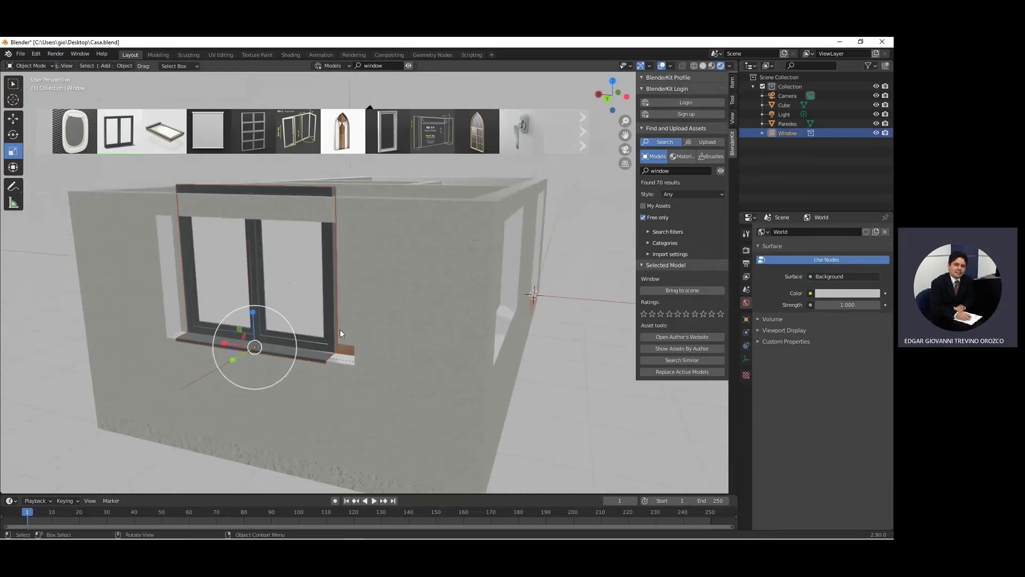
{"action": "mouse_move", "coordinate": [339, 339]}
{"action": "middle_mouse_down"}
{"action": "mouse_move", "coordinate": [289, 313]}
{"action": "mouse_move", "coordinate": [216, 298]}
{"action": "mouse_move", "coordinate": [271, 327]}
{"action": "middle_mouse_up"}
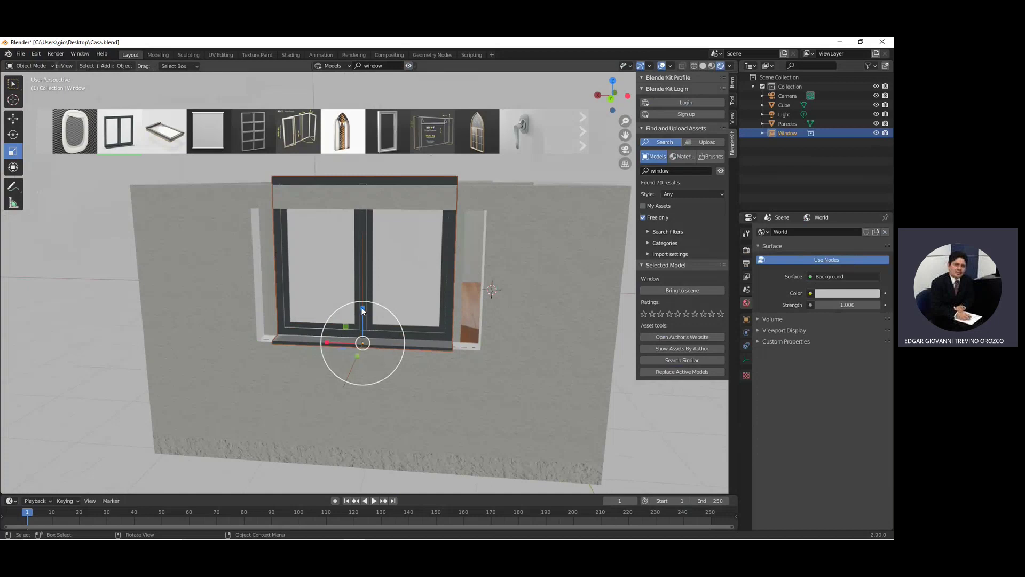
Step: Try shortening the window, undo the change, and reselect the imported window
{"action": "left_click_drag", "start_coordinate": [362, 309], "coordinate": [360, 320]}
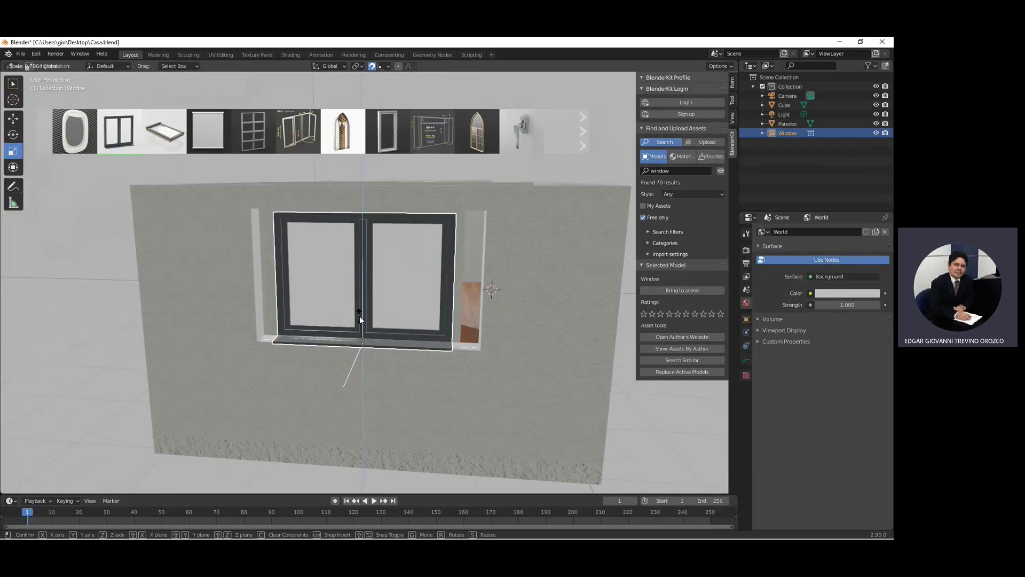
{"action": "left_click_drag", "start_coordinate": [360, 316], "coordinate": [359, 315]}
{"action": "middle_click_drag", "start_coordinate": [359, 315], "coordinate": [459, 299]}
{"action": "key", "text": "ctrl+z"}
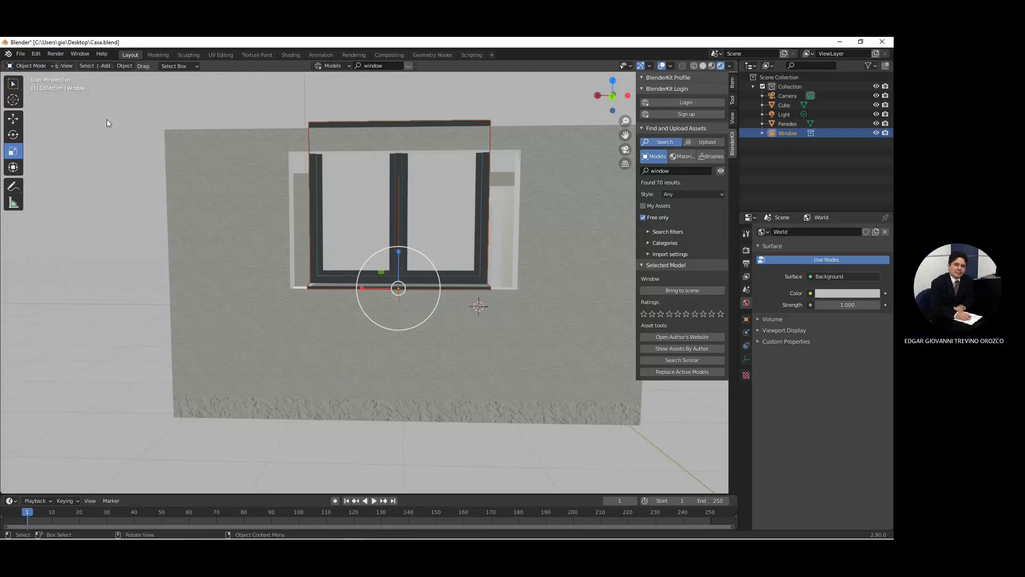
{"action": "middle_click_drag", "start_coordinate": [136, 167], "coordinate": [159, 200]}
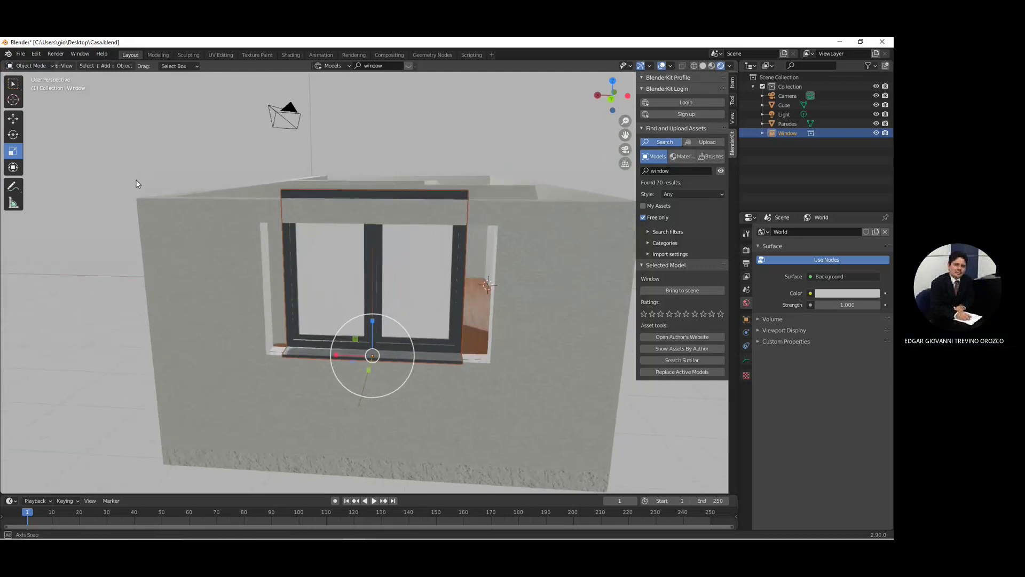
{"action": "left_click_drag", "start_coordinate": [364, 324], "coordinate": [364, 327]}
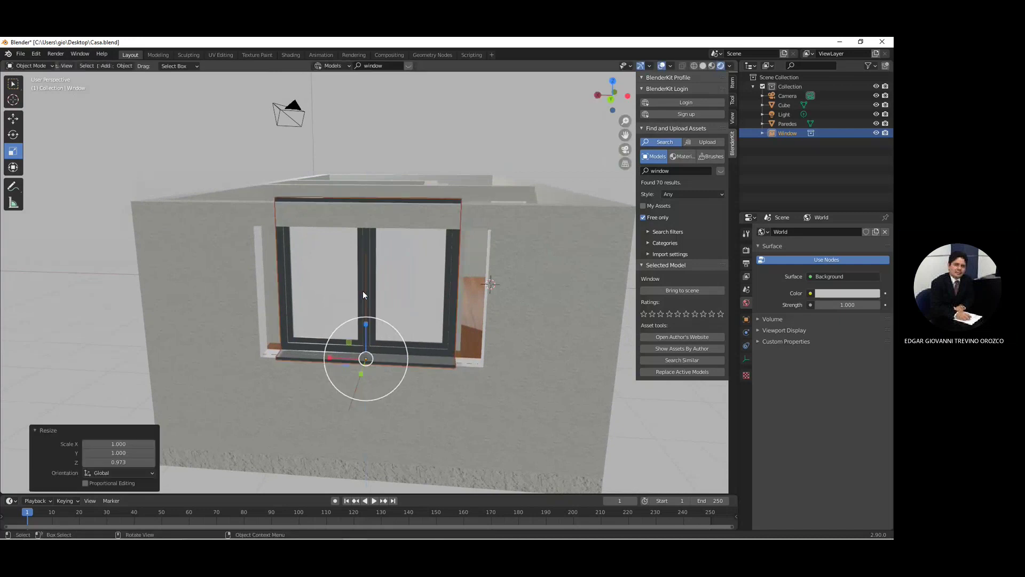
{"action": "left_click", "coordinate": [386, 127]}
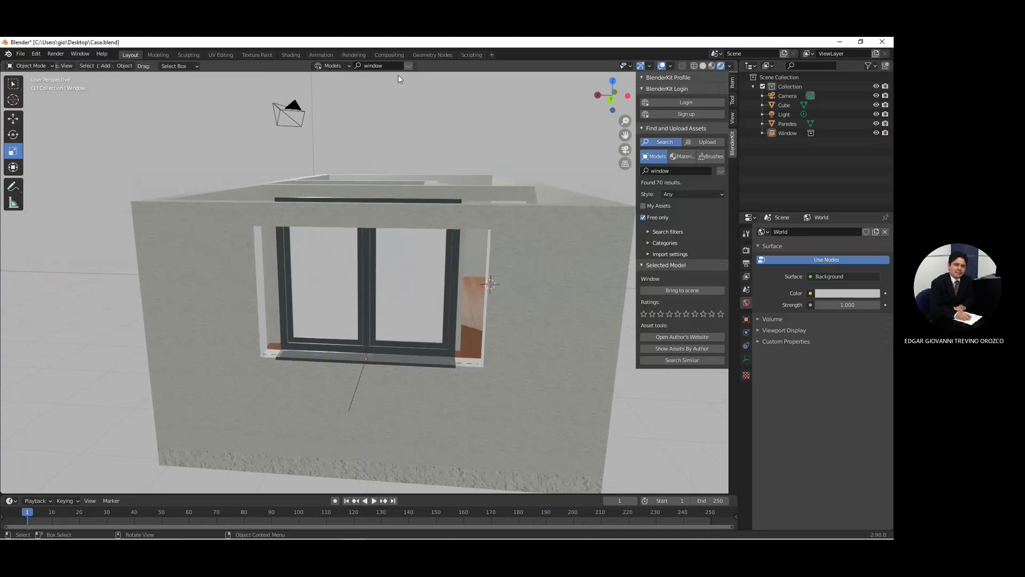
{"action": "left_click", "coordinate": [414, 65]}
{"action": "left_click", "coordinate": [368, 262]}
Step: Scale the window to 0.823 in Z and 1.208 in X, then nudge it 0.029 m along X
{"action": "left_click_drag", "start_coordinate": [366, 322], "coordinate": [366, 333]}
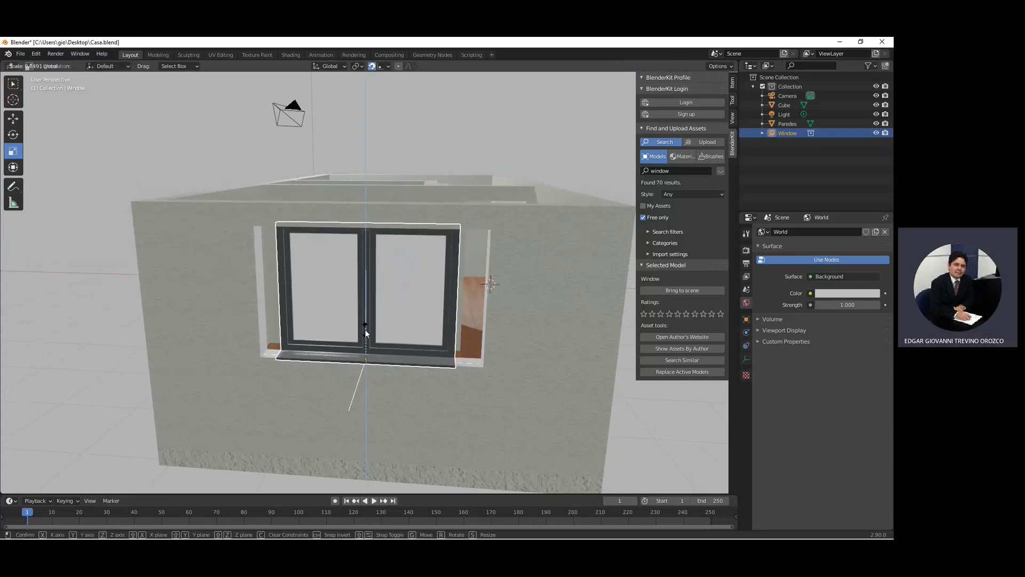
{"action": "left_click_drag", "start_coordinate": [366, 334], "coordinate": [364, 330]}
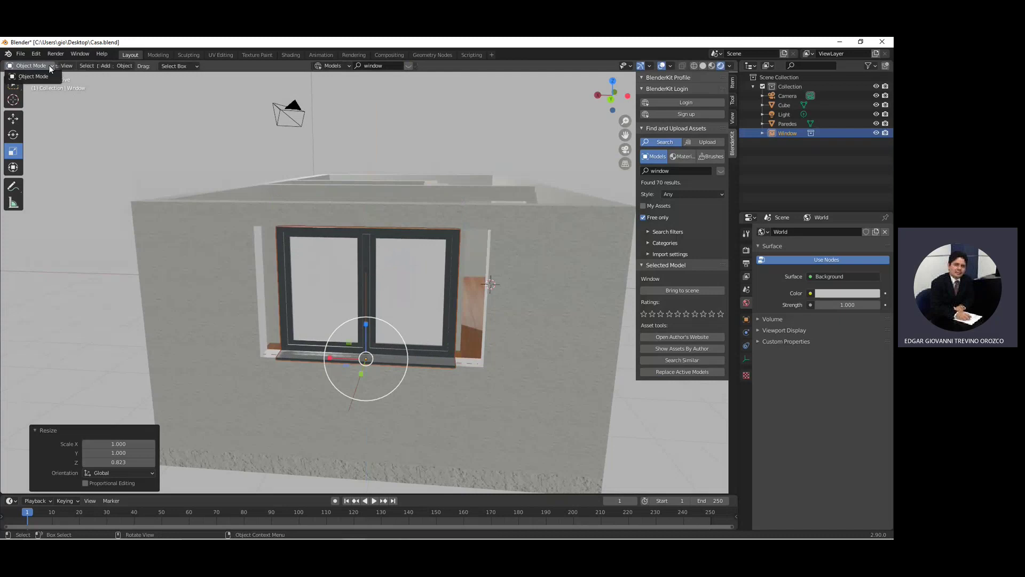
{"action": "mouse_move", "coordinate": [384, 300]}
{"action": "middle_mouse_down"}
{"action": "mouse_move", "coordinate": [404, 310]}
{"action": "mouse_move", "coordinate": [372, 325]}
{"action": "middle_mouse_up"}
{"action": "left_click_drag", "start_coordinate": [344, 339], "coordinate": [342, 337]}
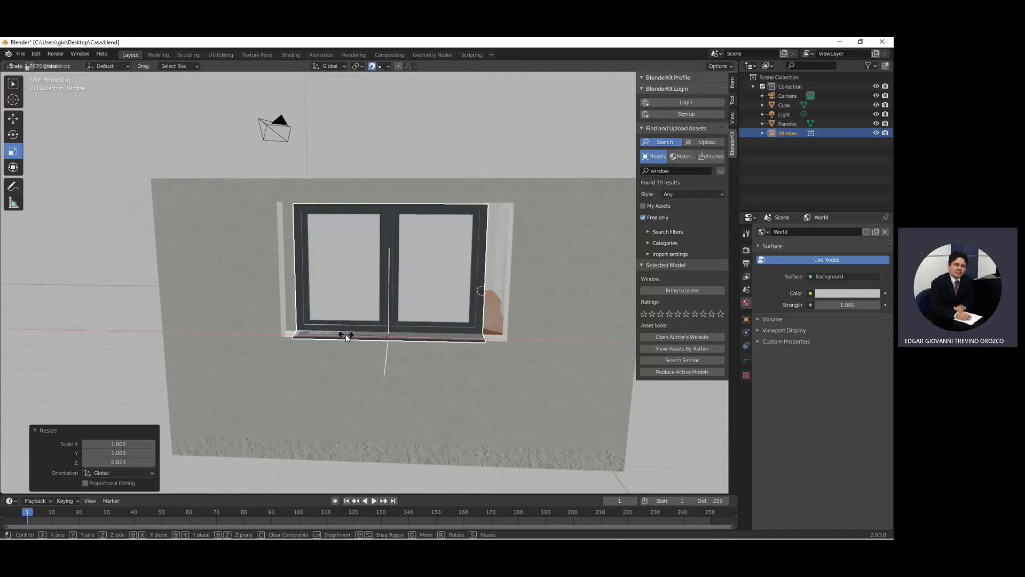
{"action": "left_click", "coordinate": [10, 121]}
{"action": "left_click_drag", "start_coordinate": [354, 340], "coordinate": [342, 329]}
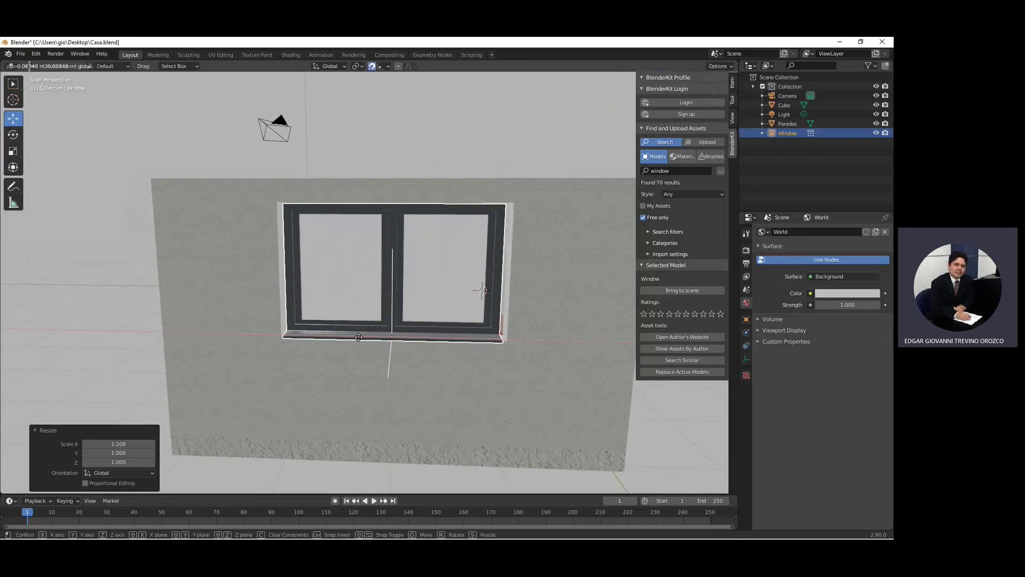
{"action": "middle_click_drag", "start_coordinate": [226, 237], "coordinate": [462, 280]}
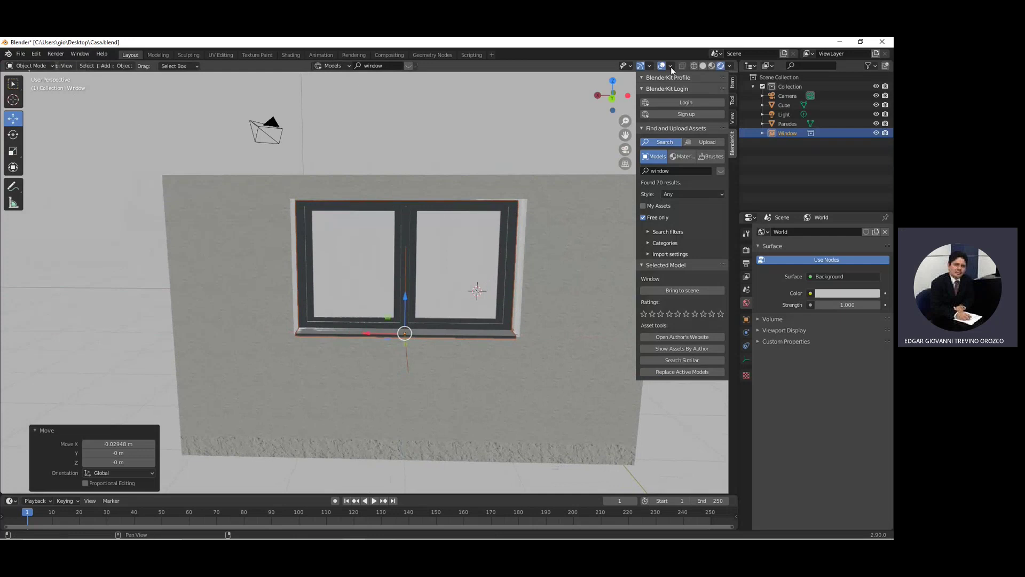
Step: In Back Orthographic X-ray view, widen the window a further 1.037 in X, then return to rendered shading
{"action": "left_click", "coordinate": [613, 96]}
{"action": "scroll", "coordinate": [358, 233], "scroll_direction": "up", "scroll_amount": 2}
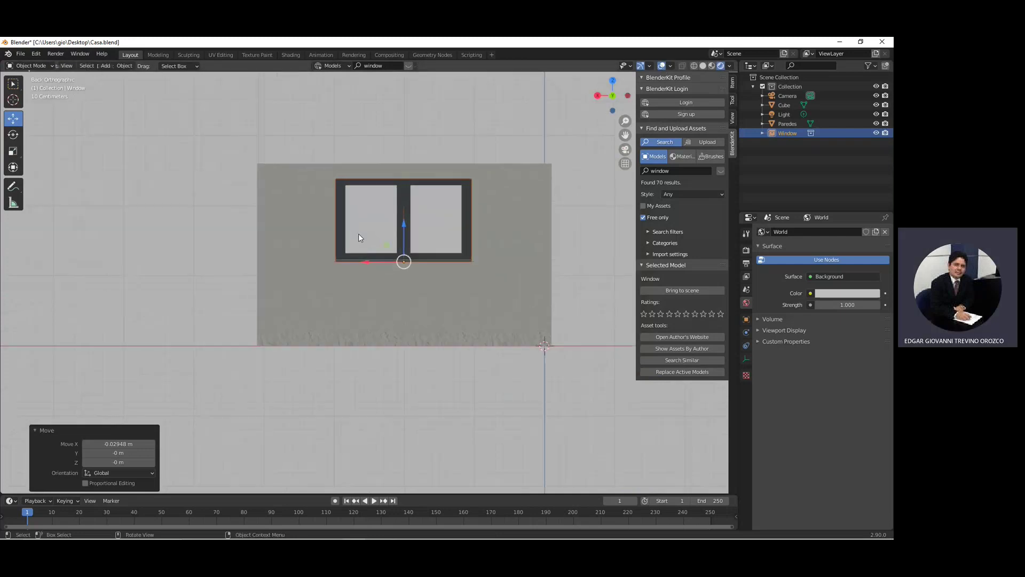
{"action": "scroll", "coordinate": [396, 228], "scroll_direction": "up", "scroll_amount": 3}
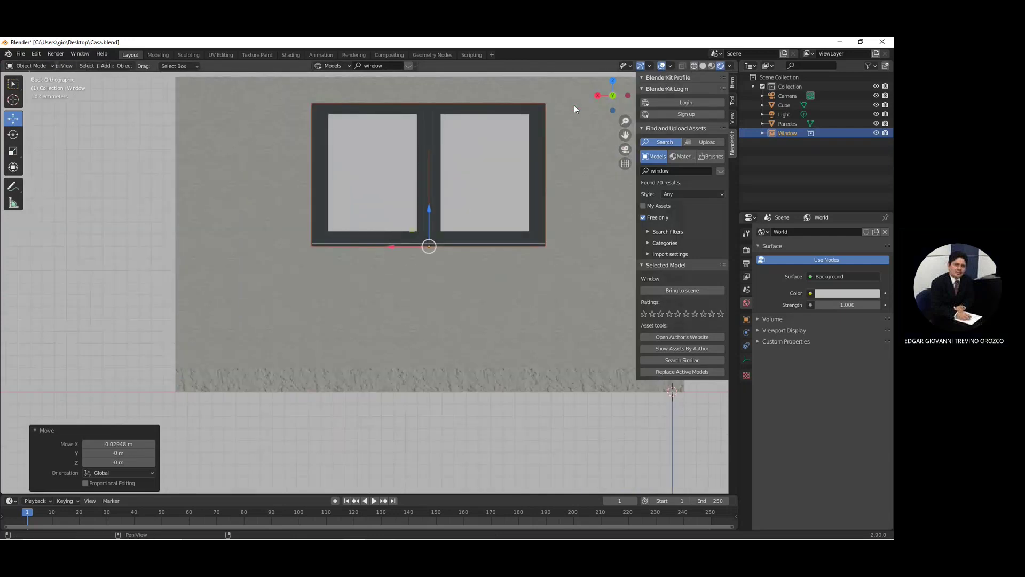
{"action": "key", "text": "shift+z"}
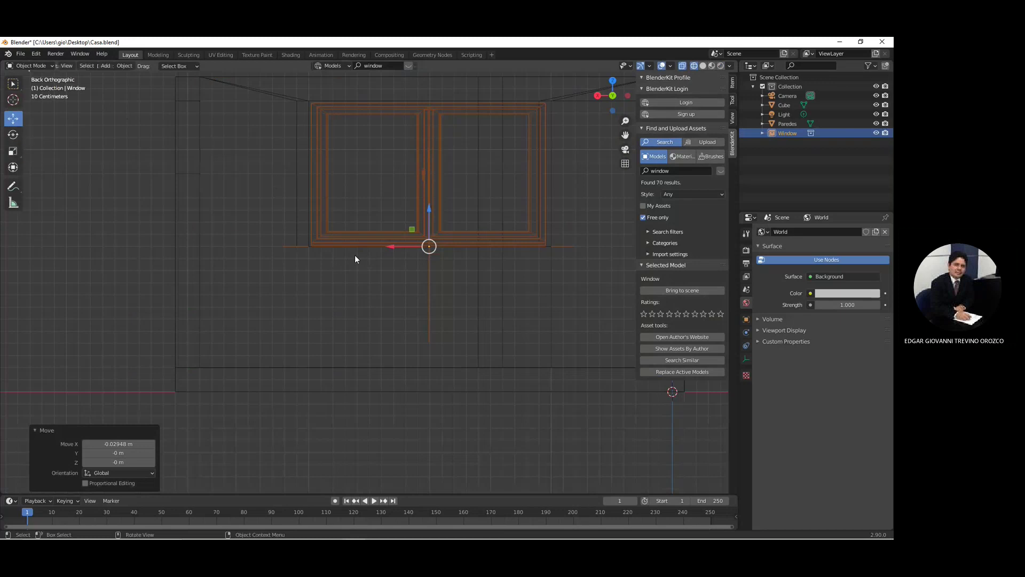
{"action": "left_click", "coordinate": [13, 151]}
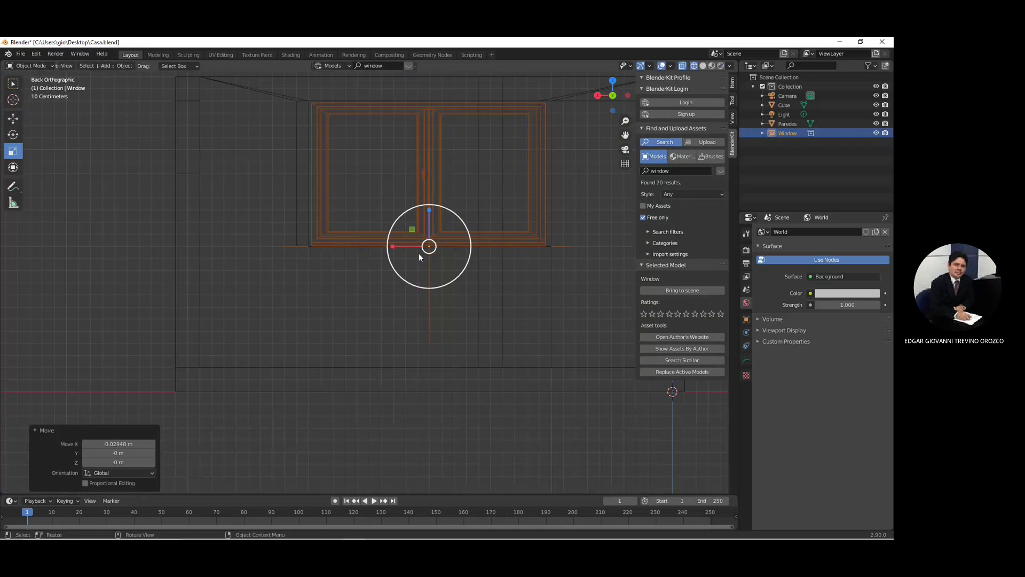
{"action": "left_click_drag", "start_coordinate": [392, 246], "coordinate": [391, 247]}
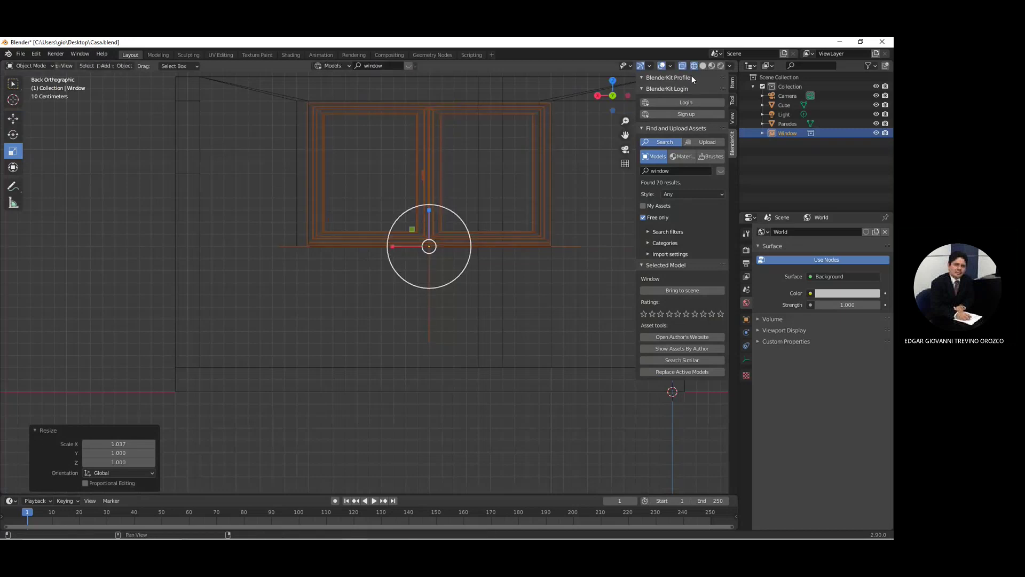
{"action": "left_click", "coordinate": [703, 66]}
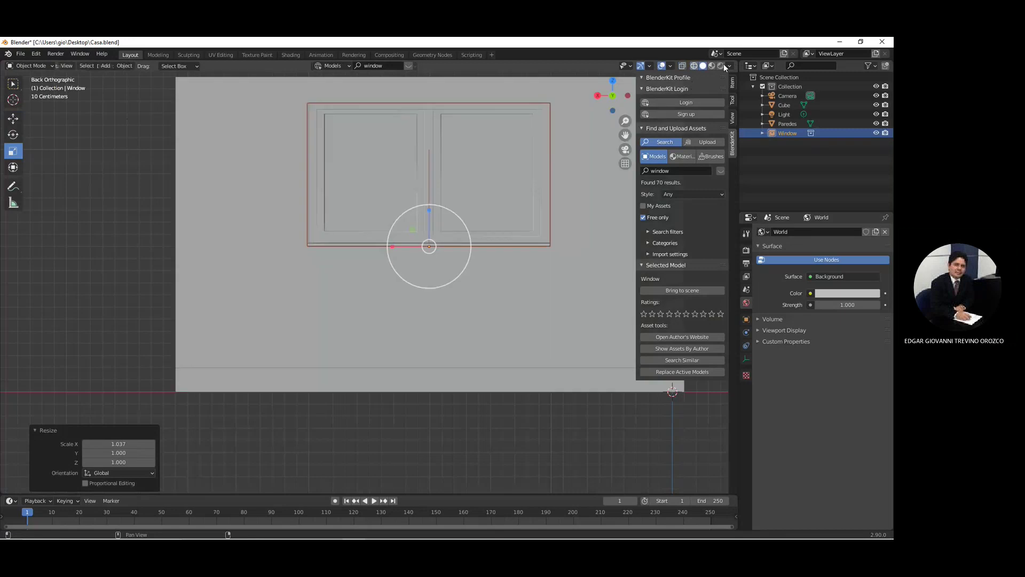
{"action": "mouse_move", "coordinate": [563, 173]}
{"action": "middle_mouse_down"}
{"action": "mouse_move", "coordinate": [505, 234]}
{"action": "mouse_move", "coordinate": [457, 247]}
{"action": "middle_mouse_up"}
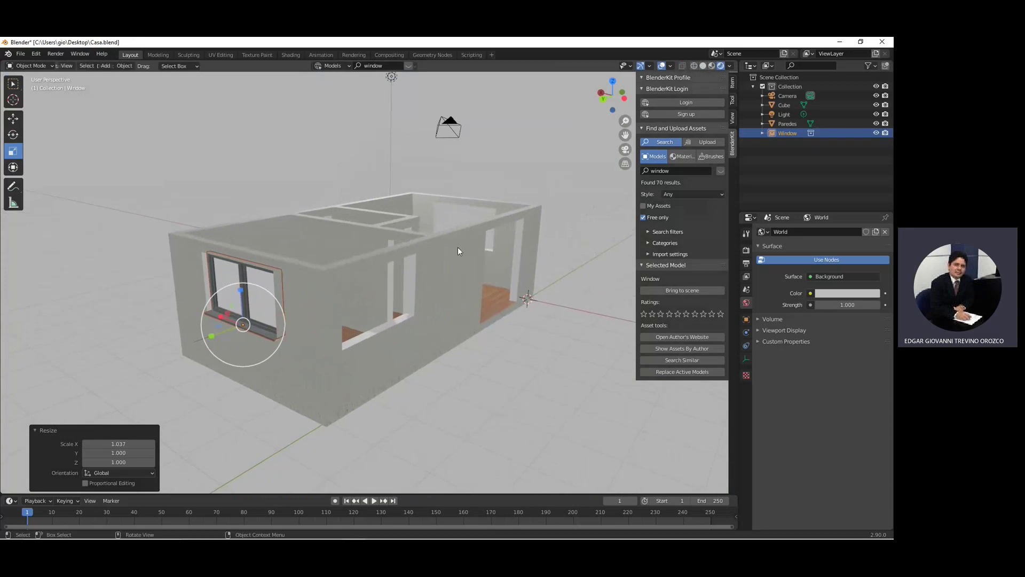
{"action": "left_click", "coordinate": [19, 123]}
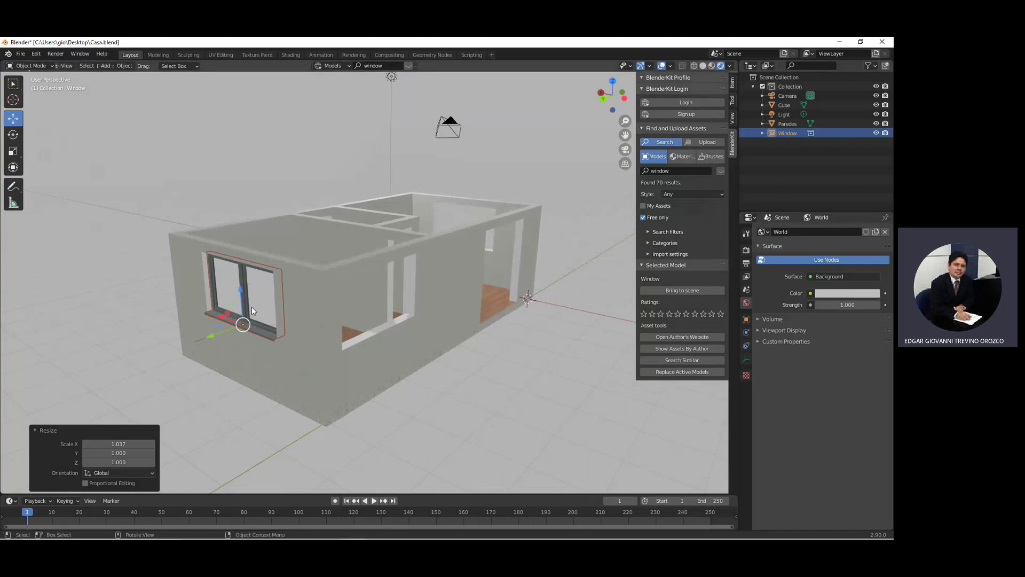
Step: Duplicate the window and rotate the copy 90° about Z
{"action": "key", "text": "shift+d"}
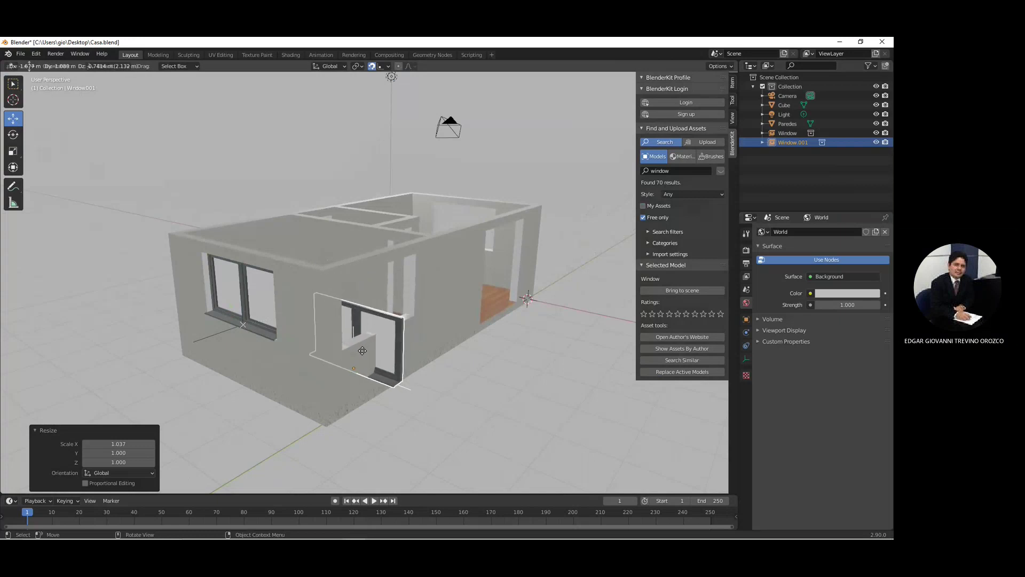
{"action": "left_click", "coordinate": [369, 308]}
{"action": "middle_click_drag", "start_coordinate": [384, 328], "coordinate": [371, 327]}
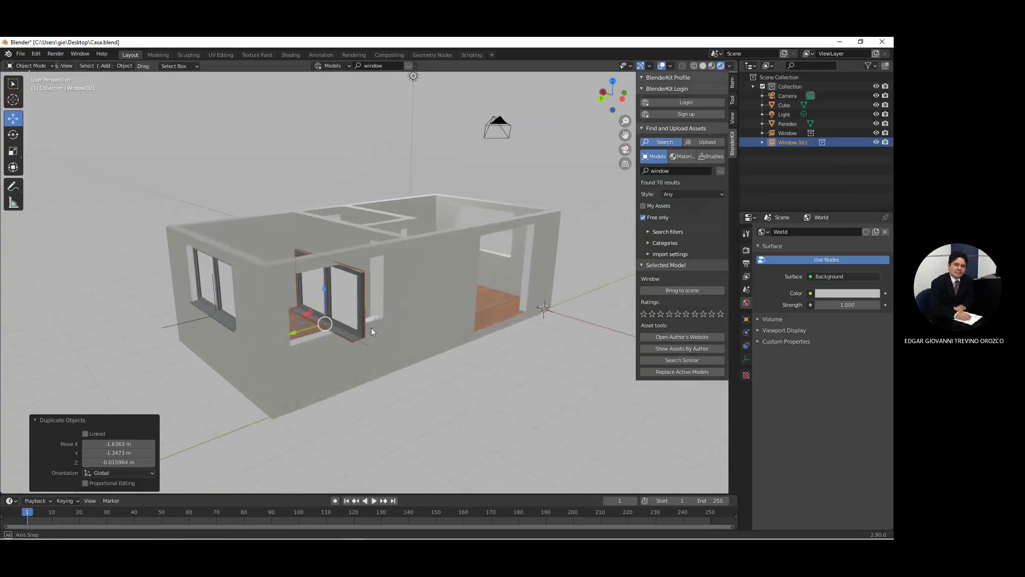
{"action": "key", "text": "shift+space"}
{"action": "key", "text": "r"}
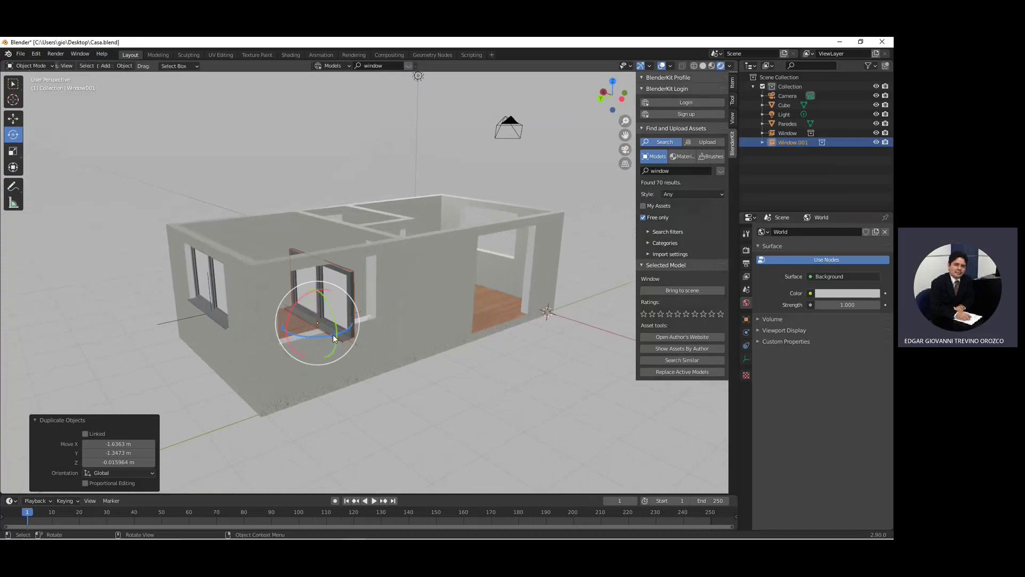
{"action": "left_click_drag", "start_coordinate": [332, 334], "coordinate": [360, 326]}
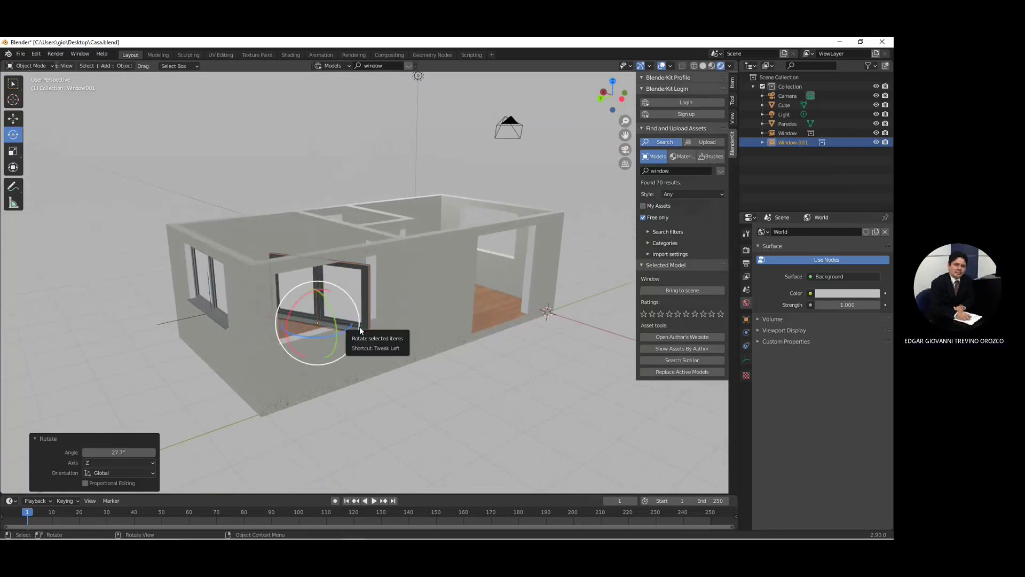
{"action": "double_click", "coordinate": [135, 453]}
{"action": "type", "text": "90"}
{"action": "key", "text": "Return"}
Step: Move the copied window toward the opening in the other wall
{"action": "middle_click_drag", "start_coordinate": [181, 367], "coordinate": [288, 301]}
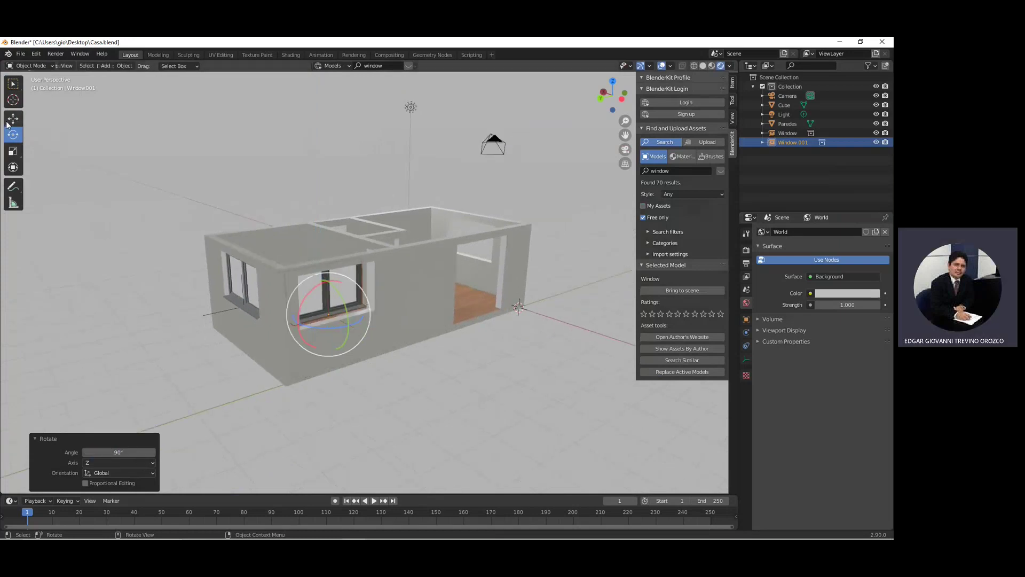
{"action": "key", "text": "shift+space"}
{"action": "key", "text": "g"}
{"action": "left_click_drag", "start_coordinate": [308, 307], "coordinate": [323, 310]}
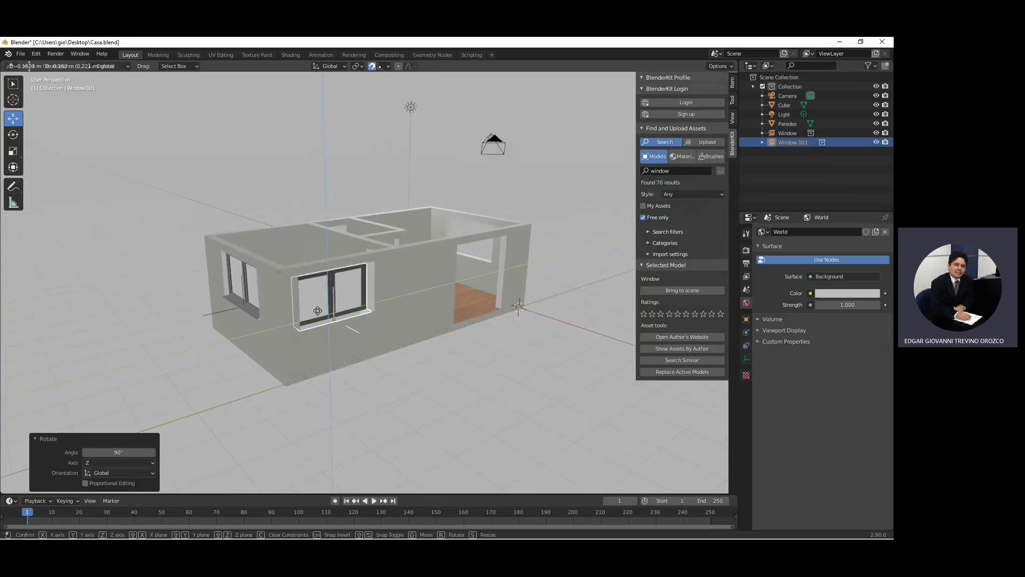
{"action": "left_click", "coordinate": [323, 310]}
{"action": "mouse_move", "coordinate": [356, 312]}
{"action": "middle_mouse_down"}
{"action": "mouse_move", "coordinate": [386, 335]}
{"action": "mouse_move", "coordinate": [376, 366]}
{"action": "middle_mouse_up"}
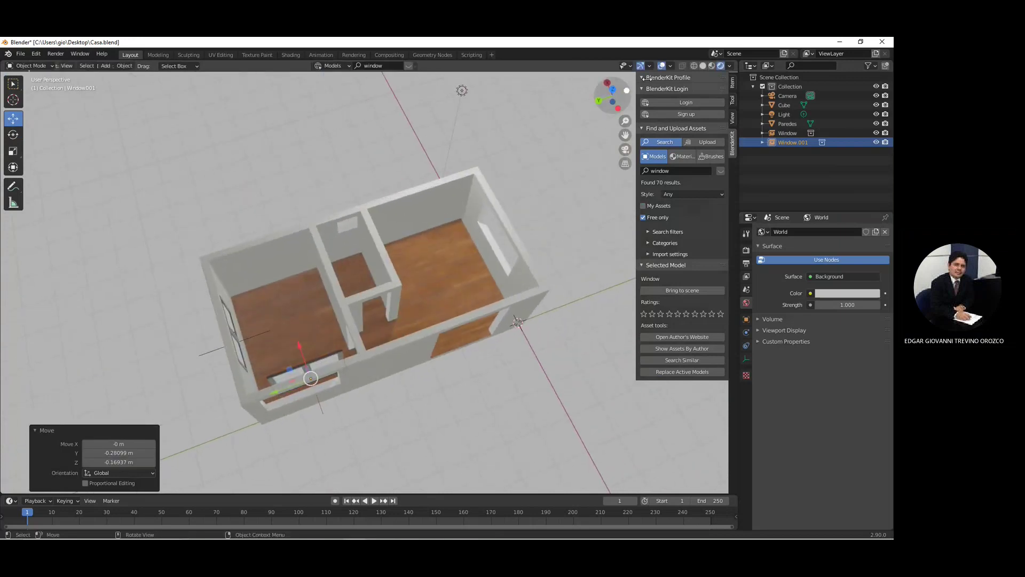
{"action": "left_click", "coordinate": [683, 66]}
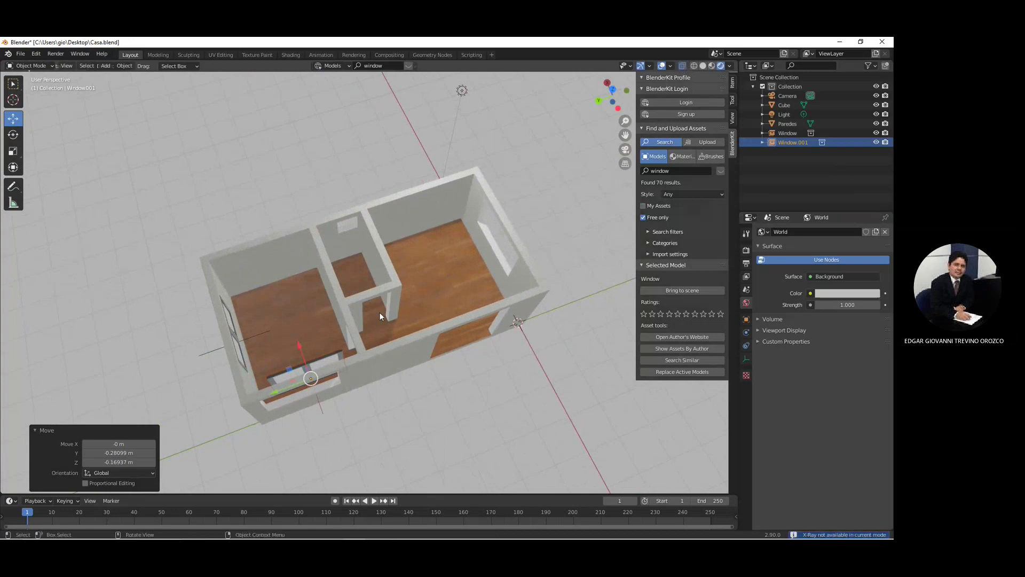
{"action": "mouse_move", "coordinate": [390, 324]}
{"action": "middle_mouse_down"}
{"action": "mouse_move", "coordinate": [380, 224]}
{"action": "mouse_move", "coordinate": [488, 187]}
{"action": "middle_mouse_up"}
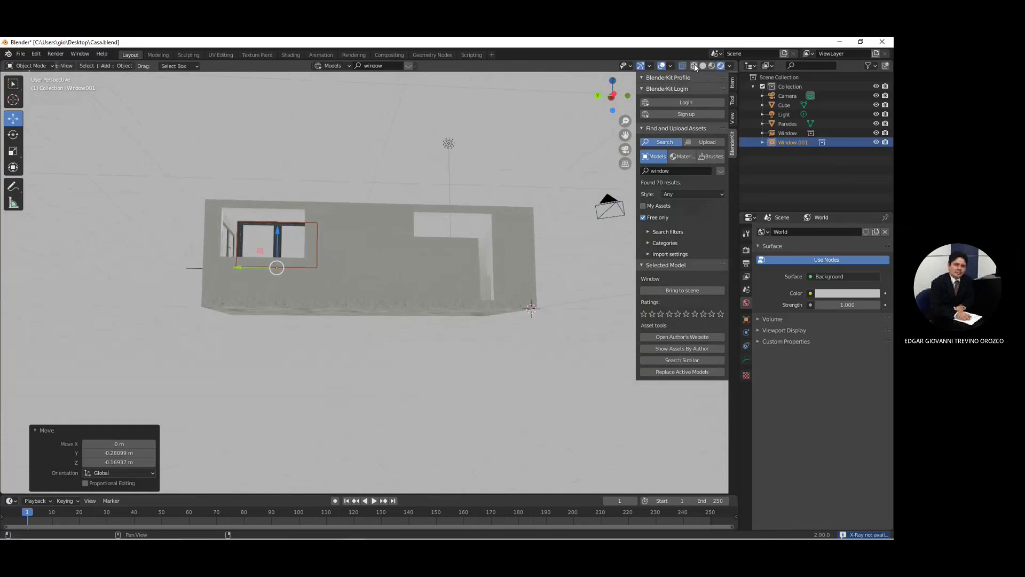
Step: In Left Orthographic wireframe view, move Window.001 to match the opening's height
{"action": "left_click", "coordinate": [694, 65]}
{"action": "middle_click_drag", "start_coordinate": [351, 258], "coordinate": [343, 286]}
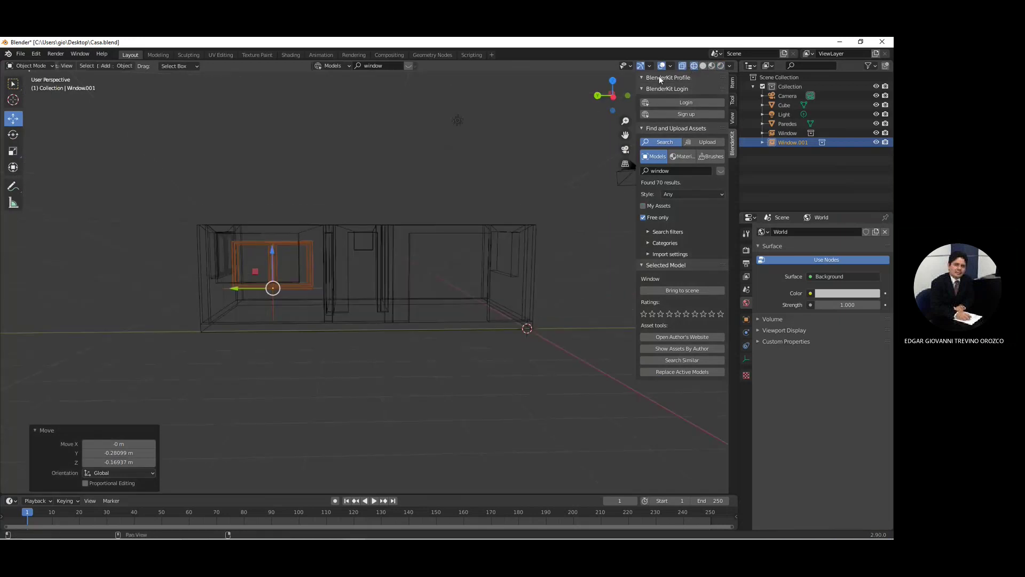
{"action": "left_click", "coordinate": [613, 96]}
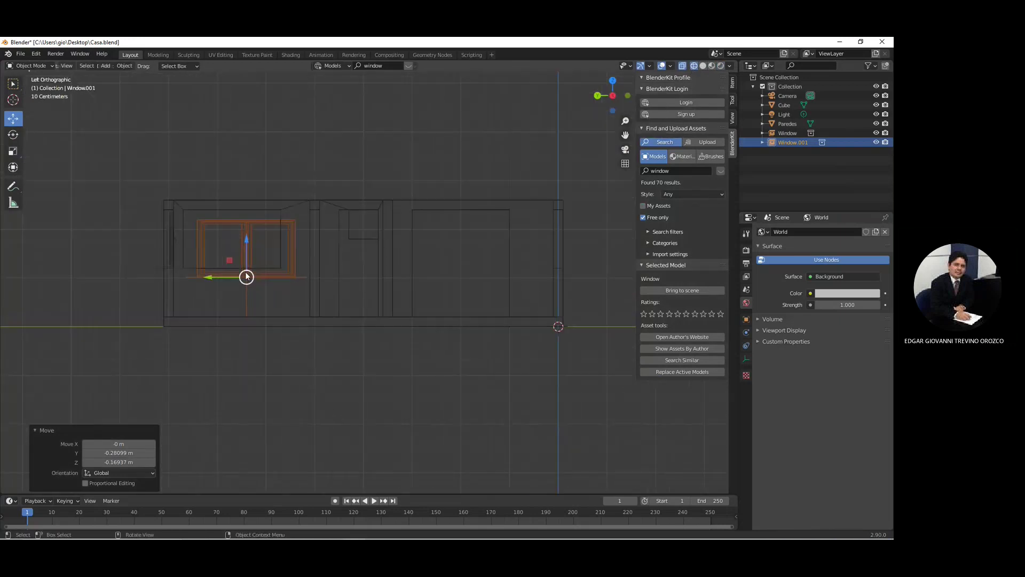
{"action": "middle_click_drag", "start_coordinate": [230, 274], "coordinate": [288, 274], "text": "shift"}
{"action": "key", "text": "g"}
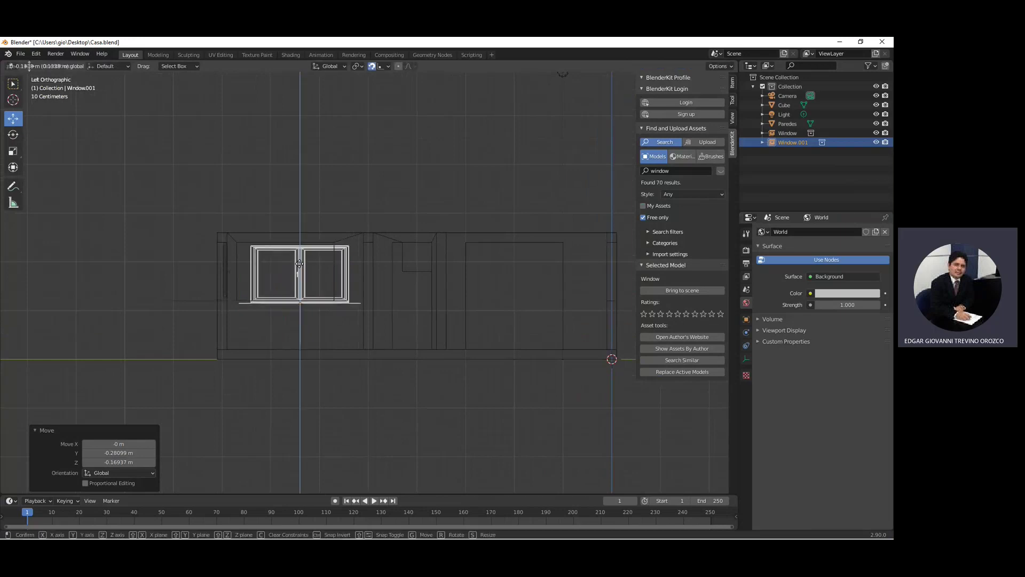
{"action": "left_click", "coordinate": [300, 300]}
{"action": "key", "text": "g"}
{"action": "key", "text": "z"}
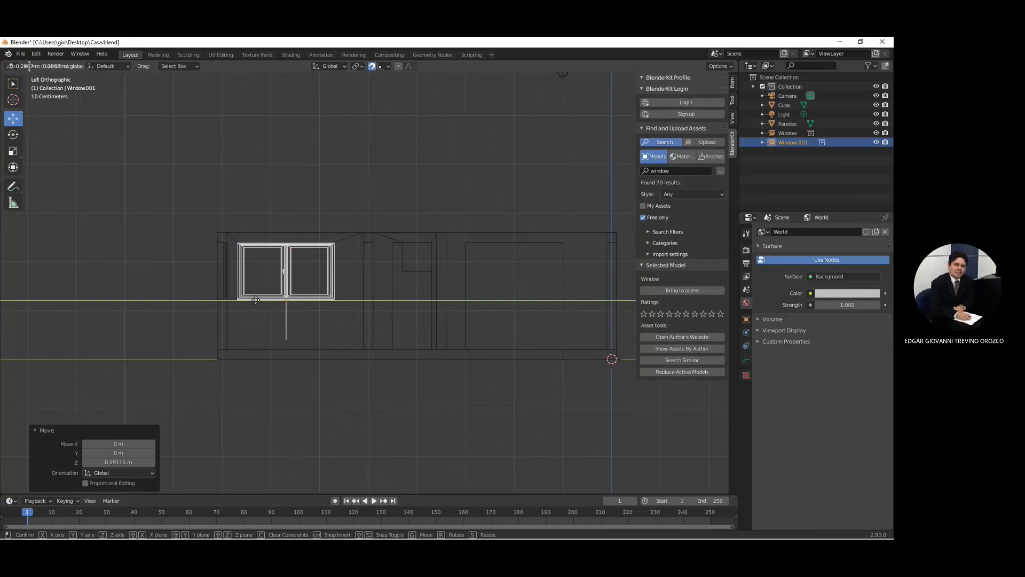
{"action": "left_click", "coordinate": [256, 299]}
Step: From Top view, move Window.001 0.43963 m along X into the wall, then search assets for 'door'
{"action": "left_click", "coordinate": [613, 81]}
{"action": "key", "text": "g"}
{"action": "key", "text": "x"}
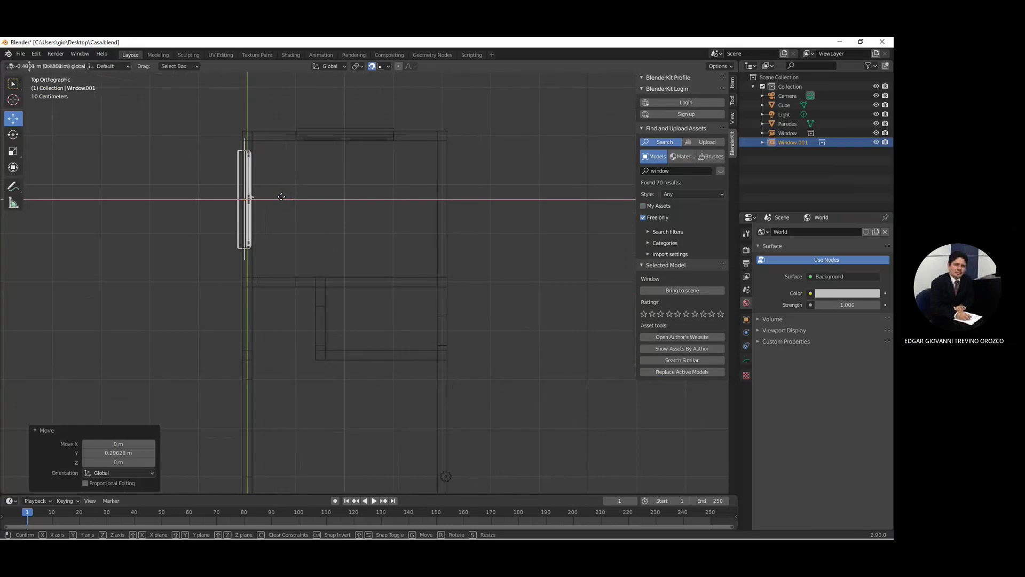
{"action": "left_click", "coordinate": [282, 196]}
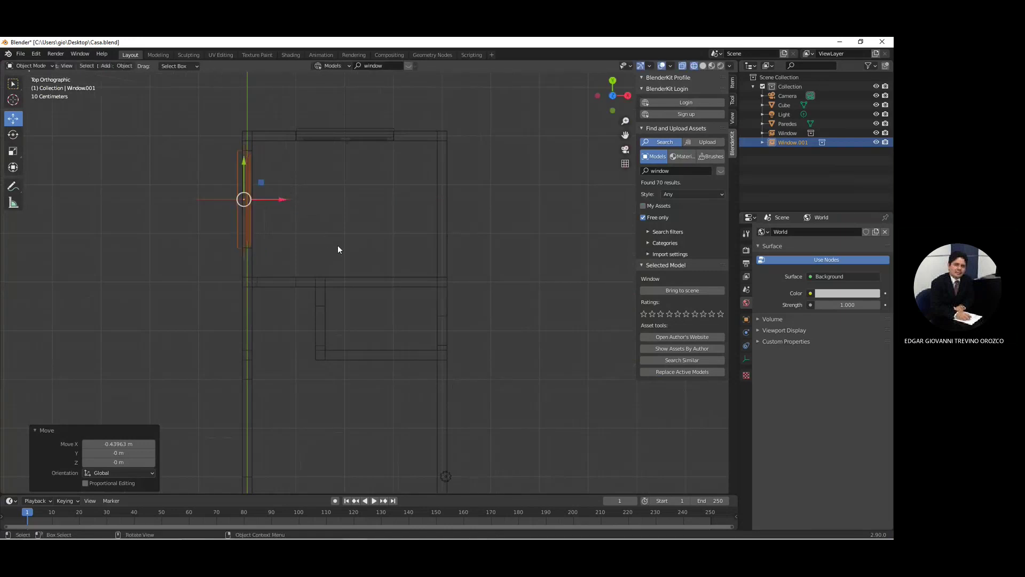
{"action": "left_click", "coordinate": [719, 65]}
{"action": "mouse_move", "coordinate": [361, 377]}
{"action": "middle_mouse_down"}
{"action": "mouse_move", "coordinate": [399, 315]}
{"action": "mouse_move", "coordinate": [437, 287]}
{"action": "middle_mouse_up"}
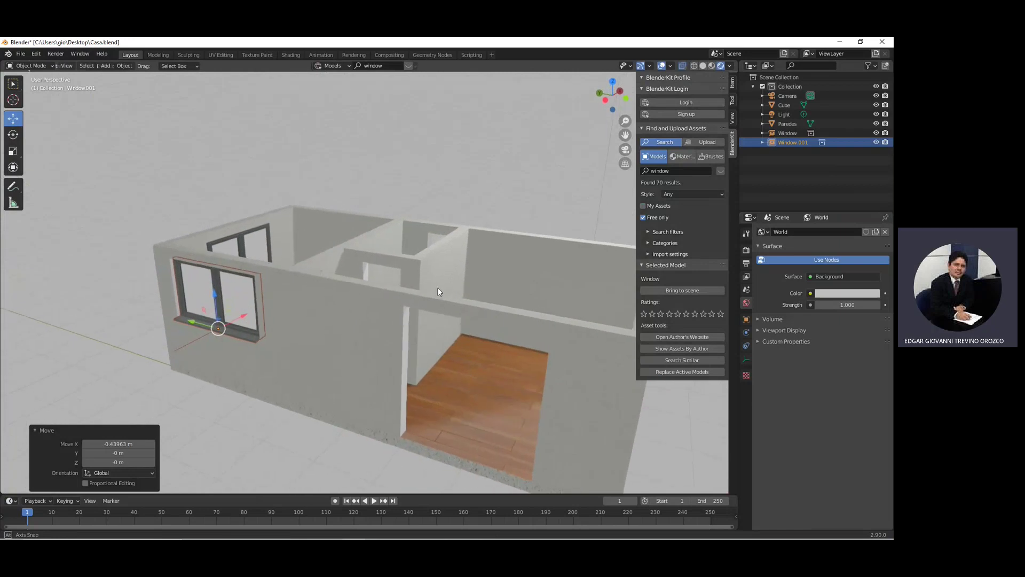
{"action": "left_click", "coordinate": [385, 67]}
{"action": "type", "text": "door"}
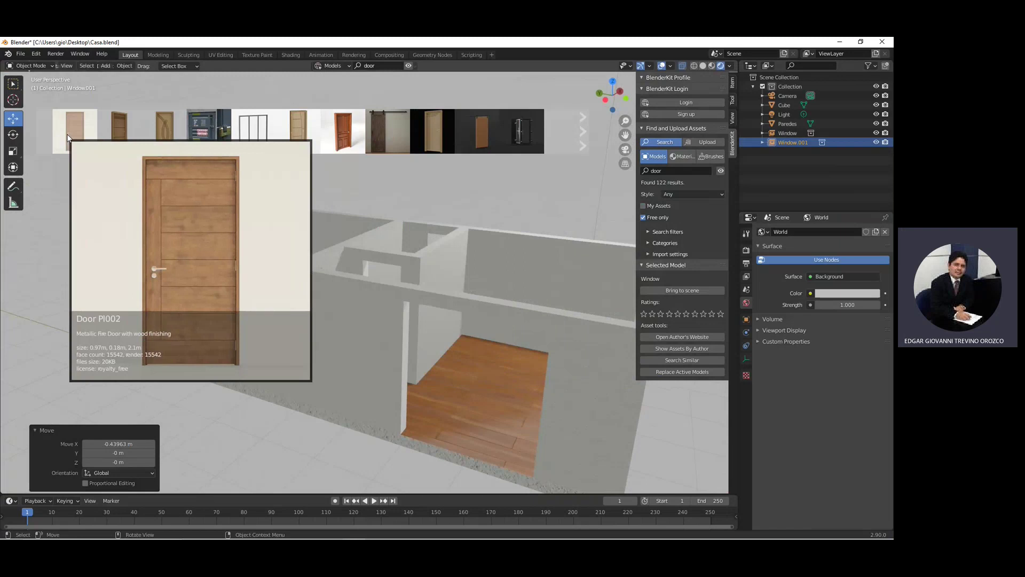
Step: Drop Door Pl002 from the door results into the house, then undo its import
{"action": "middle_click_drag", "start_coordinate": [355, 297], "coordinate": [205, 216]}
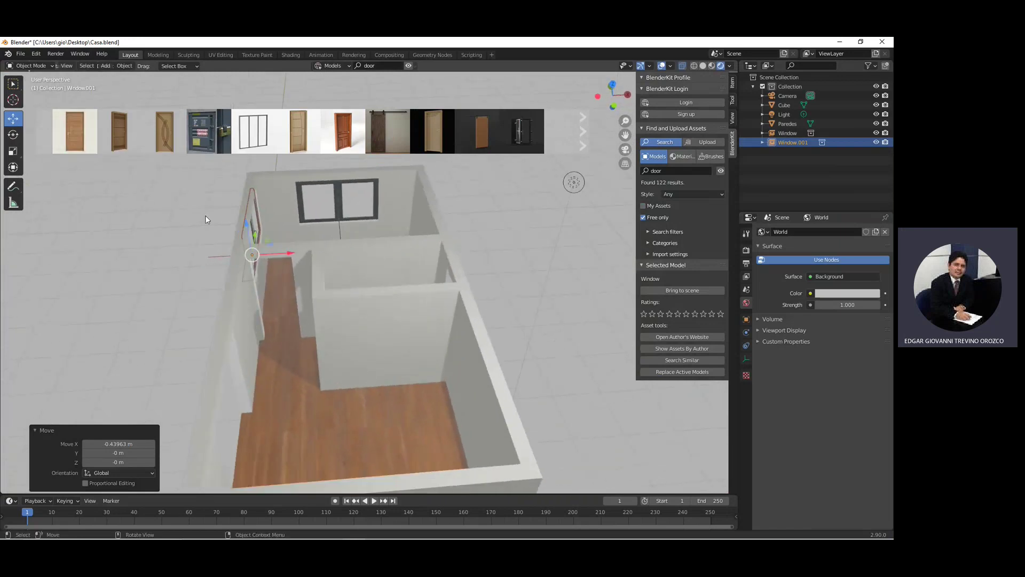
{"action": "left_click_drag", "start_coordinate": [57, 123], "coordinate": [277, 342]}
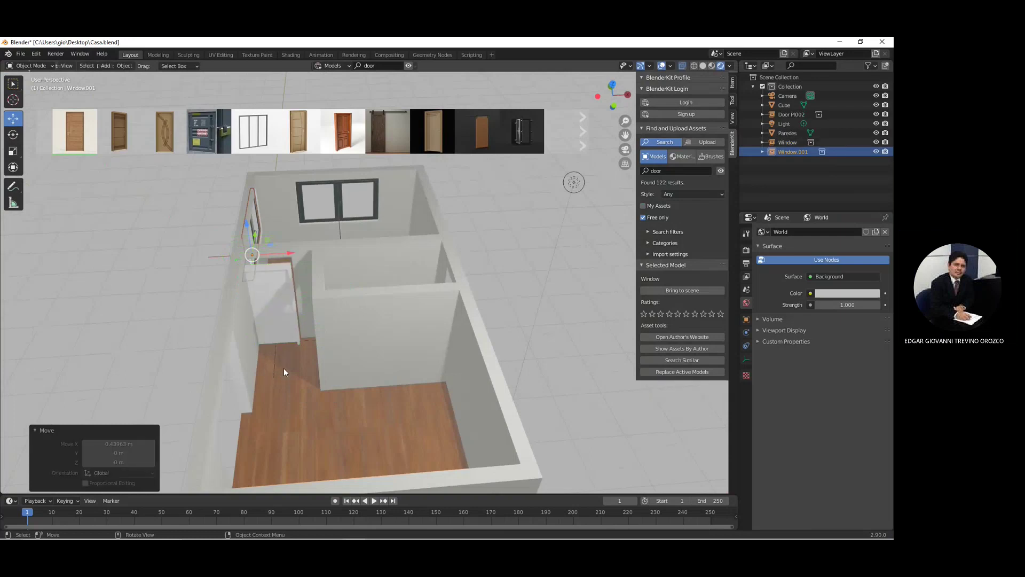
{"action": "mouse_move", "coordinate": [290, 366]}
{"action": "middle_mouse_down"}
{"action": "mouse_move", "coordinate": [476, 380]}
{"action": "mouse_move", "coordinate": [470, 360]}
{"action": "mouse_move", "coordinate": [326, 379]}
{"action": "mouse_move", "coordinate": [299, 367]}
{"action": "mouse_move", "coordinate": [303, 341]}
{"action": "middle_mouse_up"}
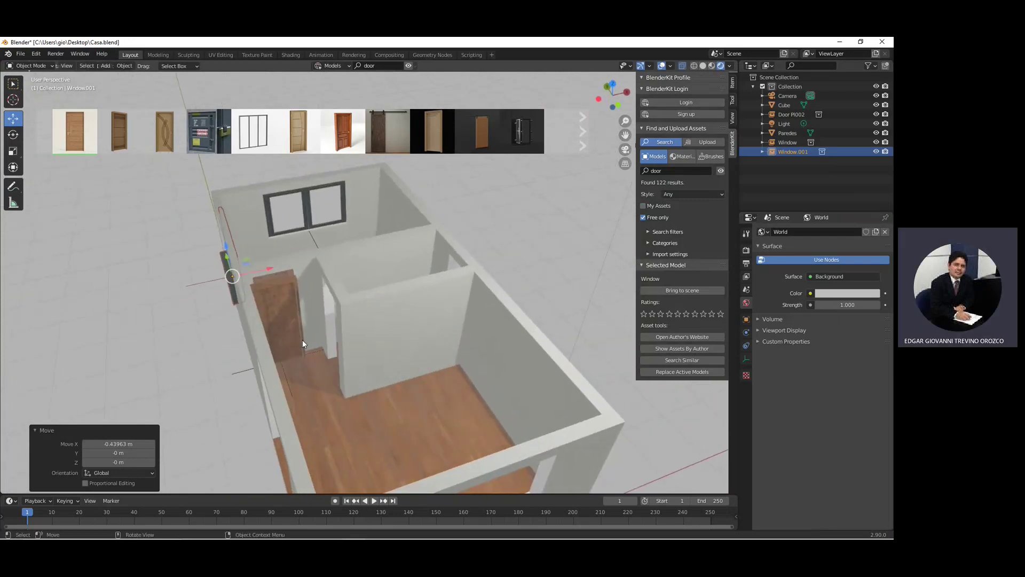
{"action": "left_click", "coordinate": [22, 54]}
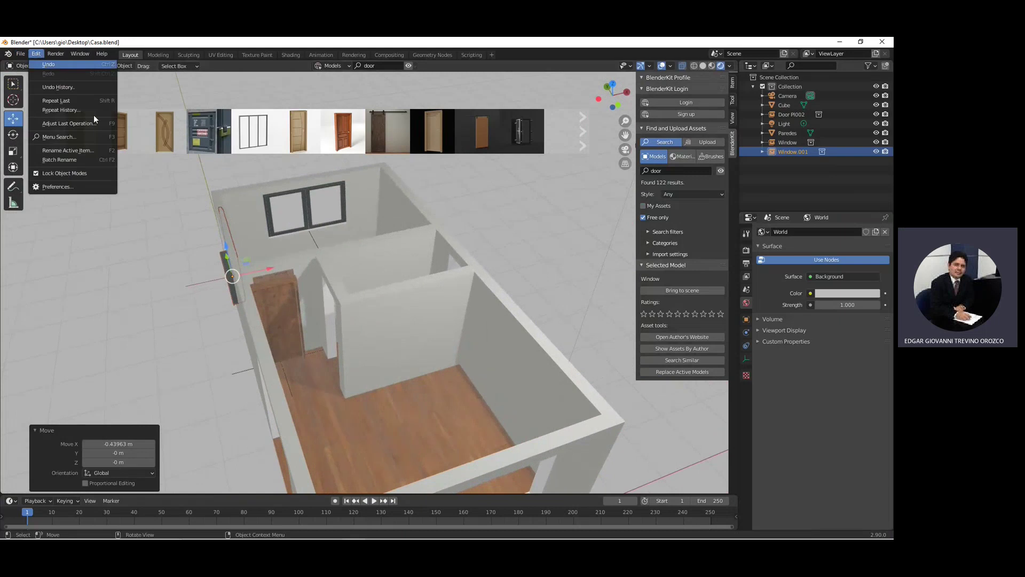
{"action": "key", "text": "ctrl+z"}
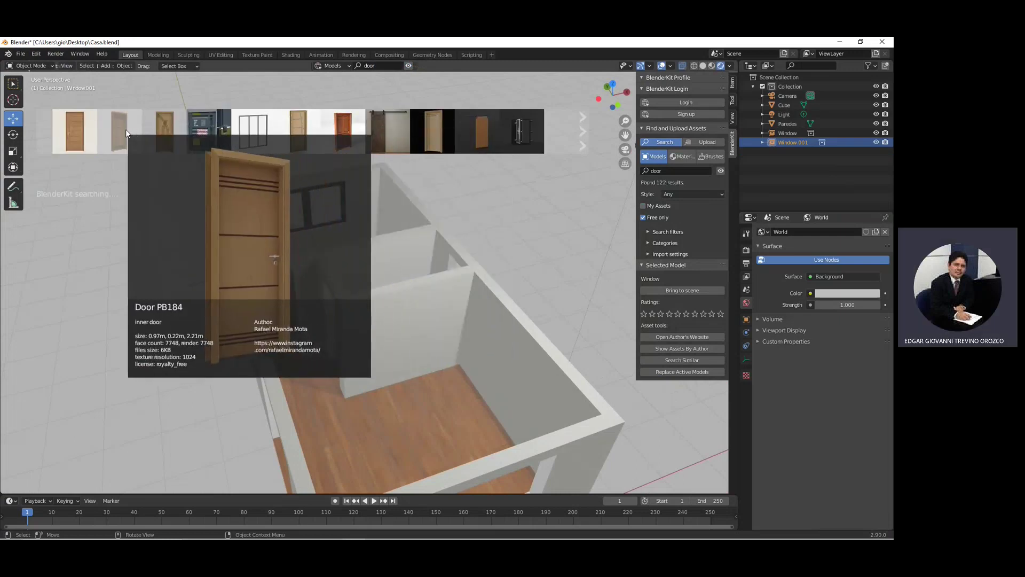
Step: Place Door PB184 from the door results into the room's doorway
{"action": "left_click_drag", "start_coordinate": [126, 129], "coordinate": [281, 344]}
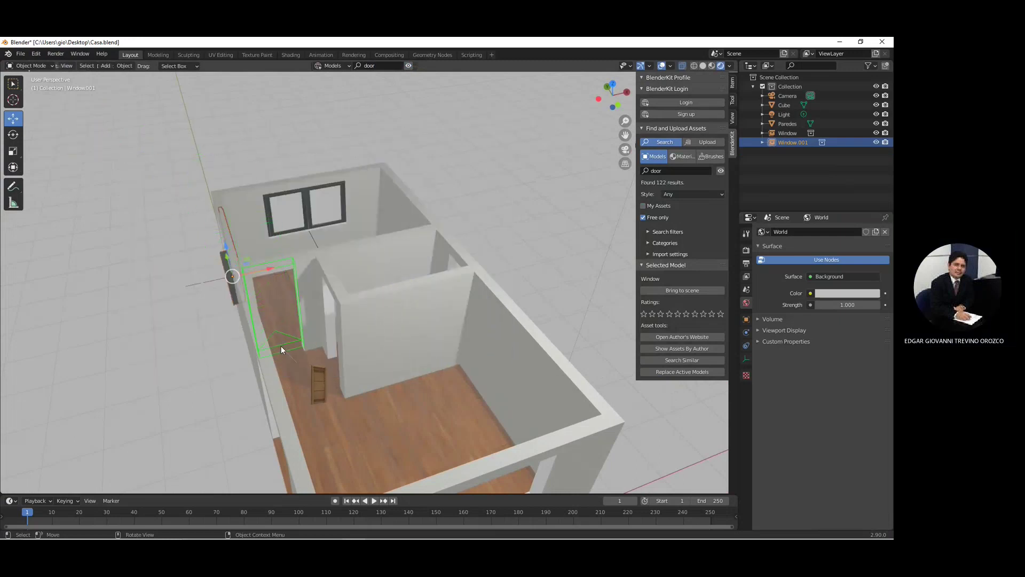
{"action": "left_click_drag", "start_coordinate": [281, 345], "coordinate": [281, 351]}
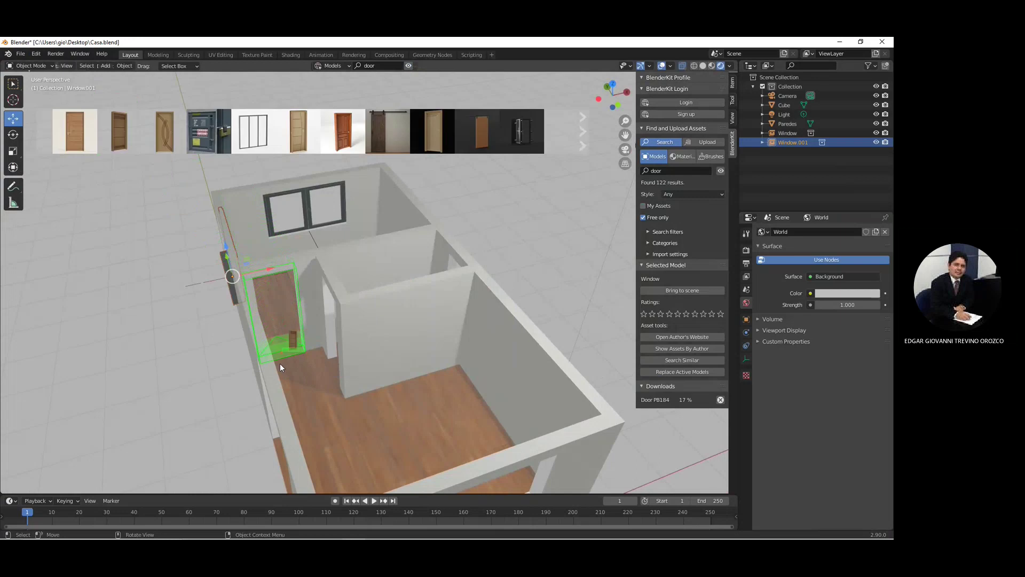
{"action": "mouse_move", "coordinate": [261, 367]}
{"action": "middle_mouse_down"}
{"action": "mouse_move", "coordinate": [429, 366]}
{"action": "mouse_move", "coordinate": [258, 307]}
{"action": "middle_mouse_up"}
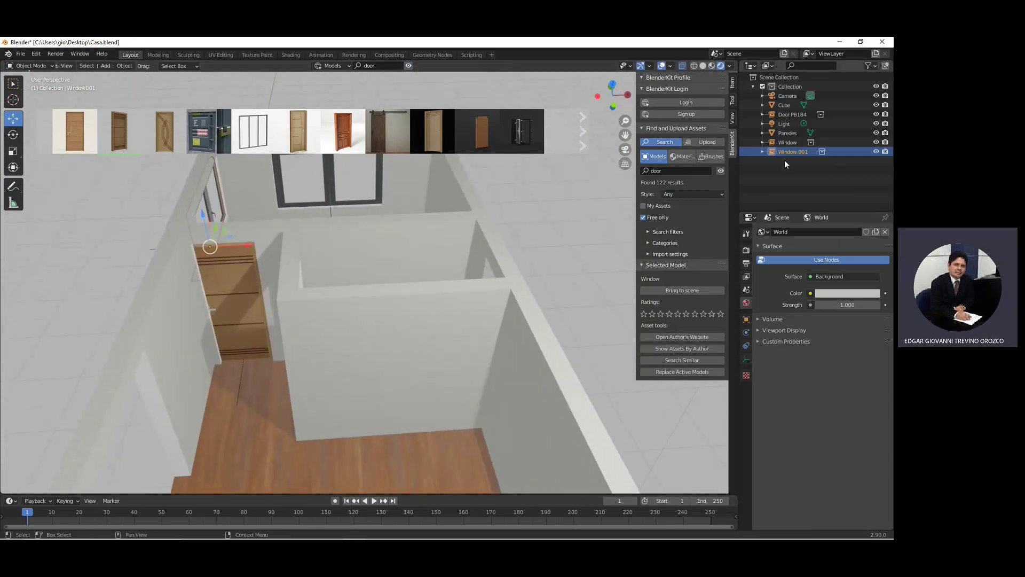
{"action": "left_click", "coordinate": [761, 151]}
{"action": "left_click", "coordinate": [13, 134]}
{"action": "mouse_move", "coordinate": [128, 225]}
{"action": "middle_mouse_down"}
{"action": "mouse_move", "coordinate": [302, 312]}
{"action": "mouse_move", "coordinate": [383, 304]}
{"action": "mouse_move", "coordinate": [320, 305]}
{"action": "mouse_move", "coordinate": [228, 332]}
{"action": "middle_mouse_up"}
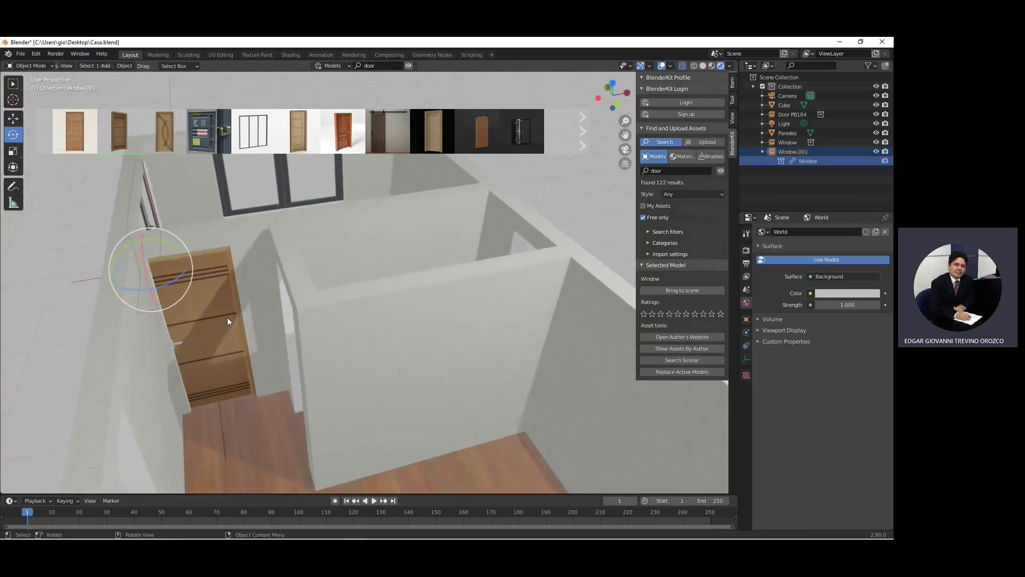
{"action": "mouse_move", "coordinate": [166, 194]}
{"action": "middle_mouse_down"}
{"action": "mouse_move", "coordinate": [160, 279]}
{"action": "mouse_move", "coordinate": [129, 189]}
{"action": "middle_mouse_up"}
{"action": "middle_click_drag", "start_coordinate": [127, 133], "coordinate": [187, 299]}
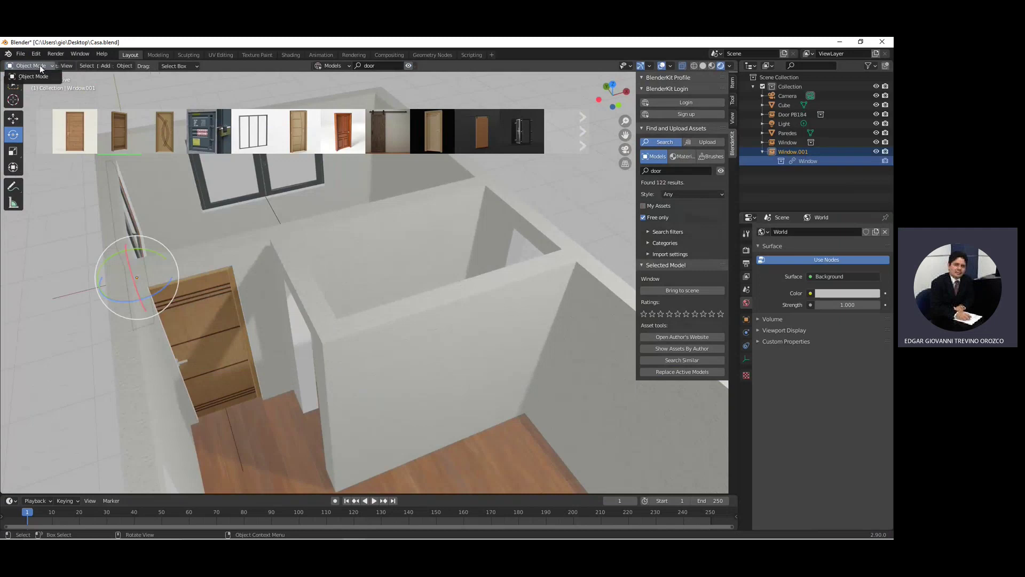
Step: Switch to the Modeling workspace and orbit in on the house
{"action": "left_click", "coordinate": [37, 76]}
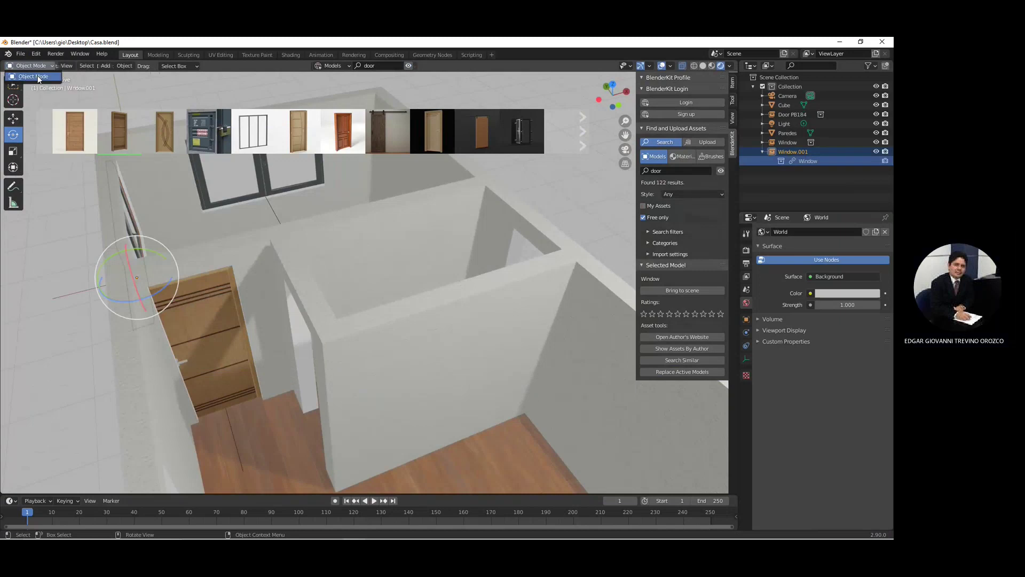
{"action": "left_click", "coordinate": [44, 66]}
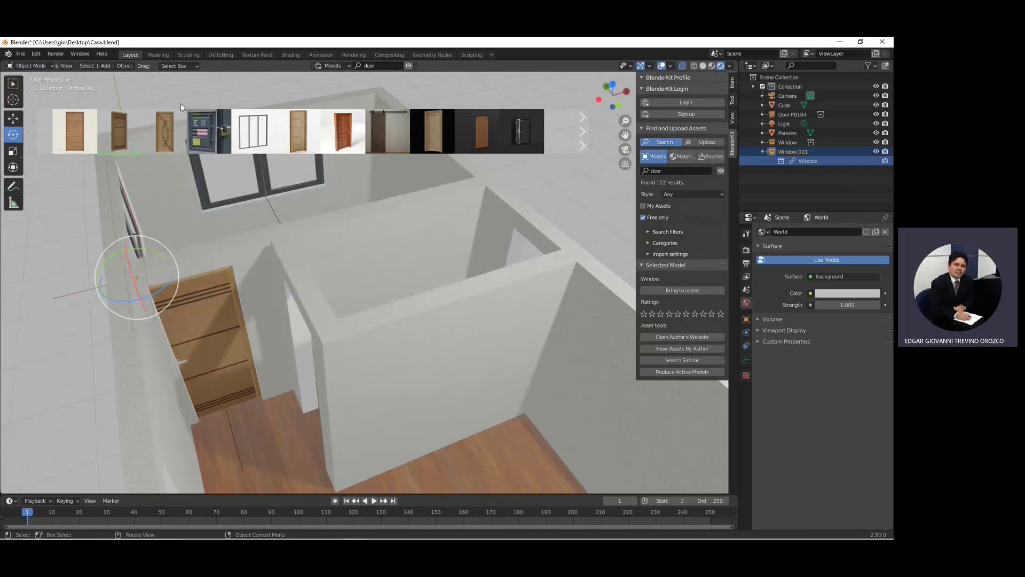
{"action": "left_click", "coordinate": [153, 55]}
{"action": "mouse_move", "coordinate": [309, 222]}
{"action": "middle_mouse_down"}
{"action": "mouse_move", "coordinate": [449, 254]}
{"action": "mouse_move", "coordinate": [577, 261]}
{"action": "mouse_move", "coordinate": [288, 196]}
{"action": "mouse_move", "coordinate": [313, 198]}
{"action": "middle_mouse_up"}
Step: Switch the viewport to Rendered shading and view the door and window area from above
{"action": "scroll", "coordinate": [326, 210], "scroll_direction": "up", "scroll_amount": 2}
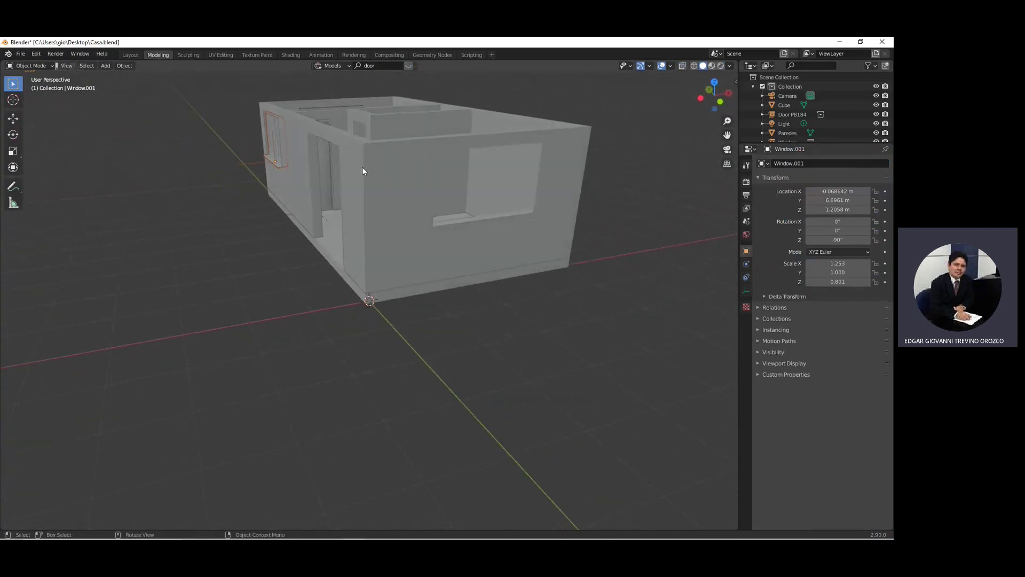
{"action": "left_click", "coordinate": [720, 66]}
{"action": "scroll", "coordinate": [295, 151], "scroll_direction": "up", "scroll_amount": 1}
{"action": "scroll", "coordinate": [299, 157], "scroll_direction": "up", "scroll_amount": 3}
{"action": "scroll", "coordinate": [307, 150], "scroll_direction": "up", "scroll_amount": 2}
{"action": "scroll", "coordinate": [308, 136], "scroll_direction": "down", "scroll_amount": 3}
{"action": "mouse_move", "coordinate": [309, 135]}
{"action": "middle_mouse_down"}
{"action": "mouse_move", "coordinate": [310, 322]}
{"action": "mouse_move", "coordinate": [386, 244]}
{"action": "middle_mouse_up"}
{"action": "scroll", "coordinate": [386, 240], "scroll_direction": "up", "scroll_amount": 2}
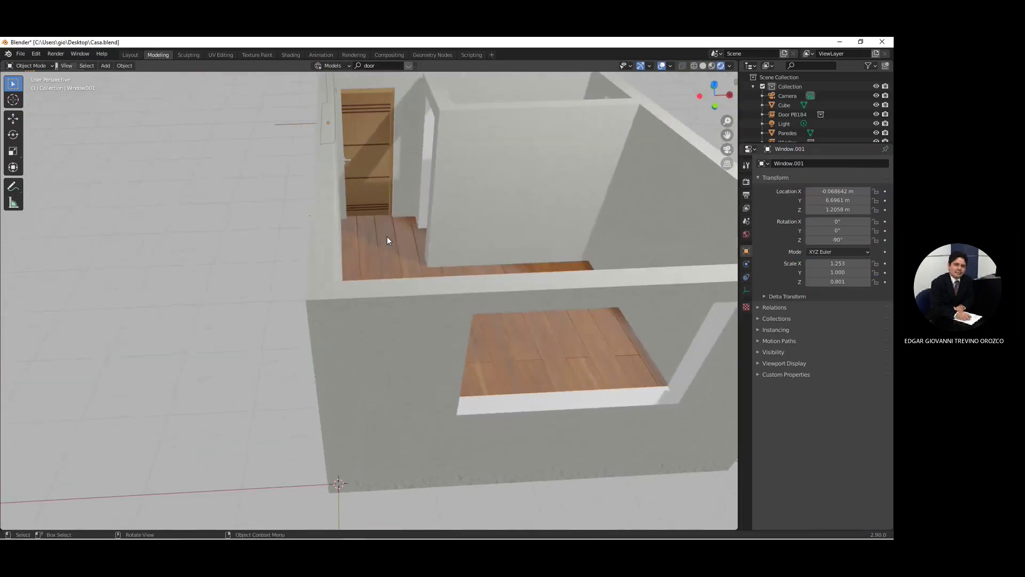
Step: Rotate Door PB184 by 180° so its Z rotation reads 0°
{"action": "left_click", "coordinate": [367, 177]}
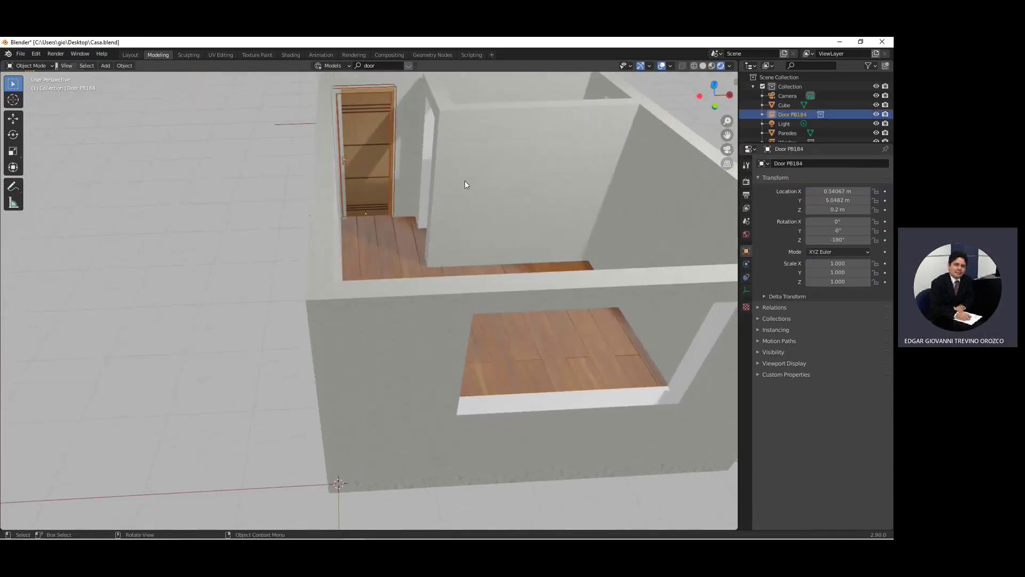
{"action": "left_click", "coordinate": [13, 135]}
{"action": "mouse_move", "coordinate": [308, 161]}
{"action": "middle_mouse_down"}
{"action": "mouse_move", "coordinate": [385, 186]}
{"action": "mouse_move", "coordinate": [386, 209]}
{"action": "middle_mouse_up"}
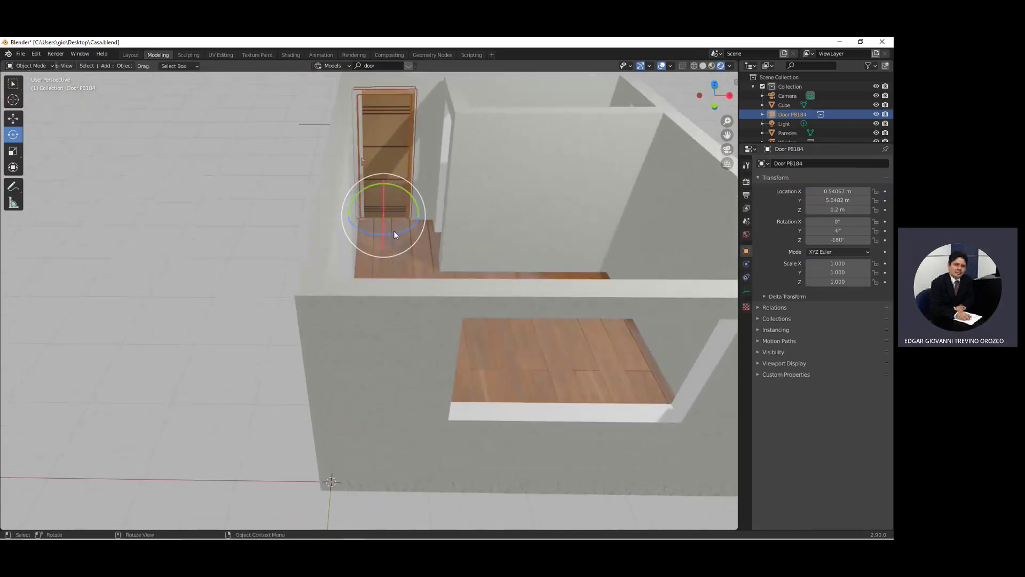
{"action": "left_click_drag", "start_coordinate": [395, 231], "coordinate": [419, 96]}
{"action": "left_click", "coordinate": [48, 522]}
{"action": "left_click", "coordinate": [119, 488]}
{"action": "type", "text": "180"}
{"action": "key", "text": "Return"}
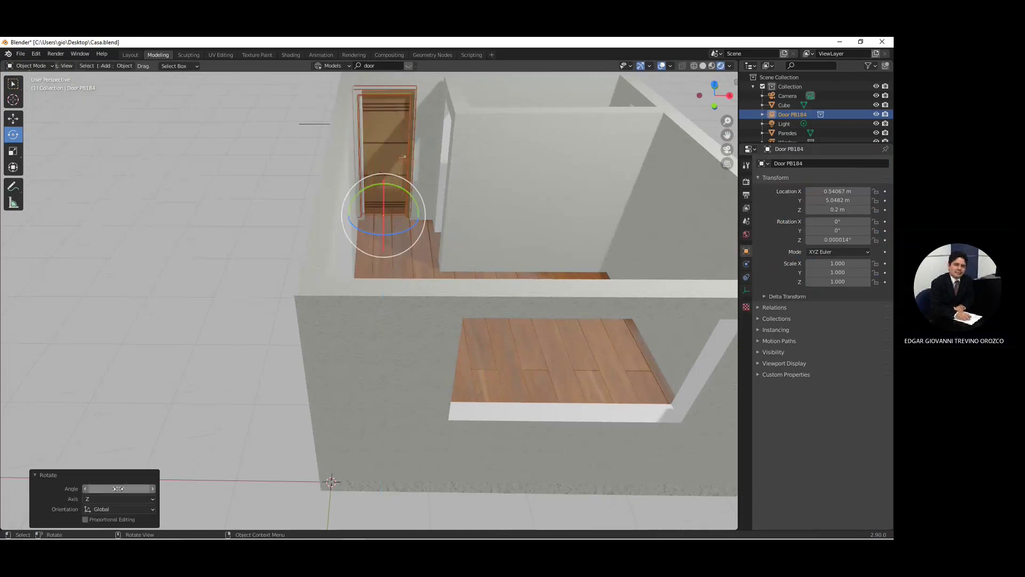
Step: Orbit to the window wall and select the Paredes walls
{"action": "mouse_move", "coordinate": [418, 130]}
{"action": "middle_mouse_down"}
{"action": "mouse_move", "coordinate": [438, 129]}
{"action": "mouse_move", "coordinate": [359, 123]}
{"action": "mouse_move", "coordinate": [332, 183]}
{"action": "mouse_move", "coordinate": [365, 381]}
{"action": "middle_mouse_up"}
{"action": "scroll", "coordinate": [346, 262], "scroll_direction": "up", "scroll_amount": 5}
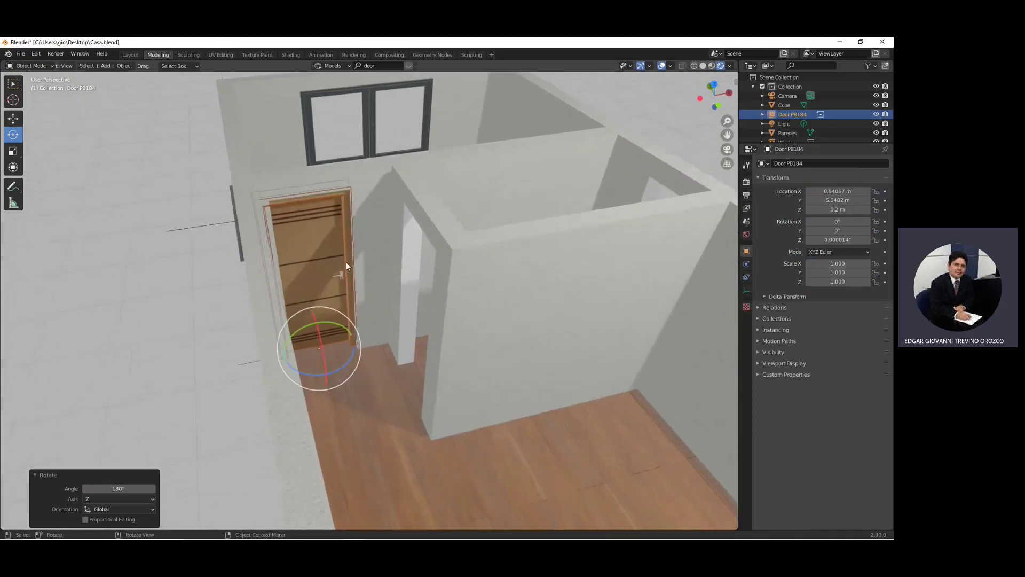
{"action": "left_click", "coordinate": [329, 221]}
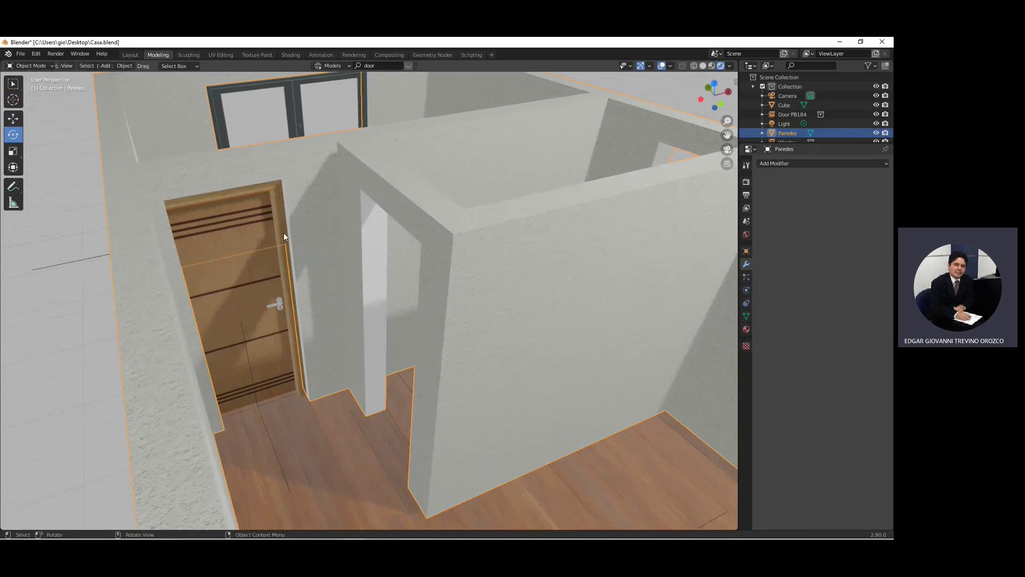
Step: Hide Door PB184 from the viewport using the Outliner
{"action": "left_click", "coordinate": [786, 139]}
{"action": "scroll", "coordinate": [786, 136], "scroll_direction": "down", "scroll_amount": 1}
{"action": "left_click", "coordinate": [785, 134]}
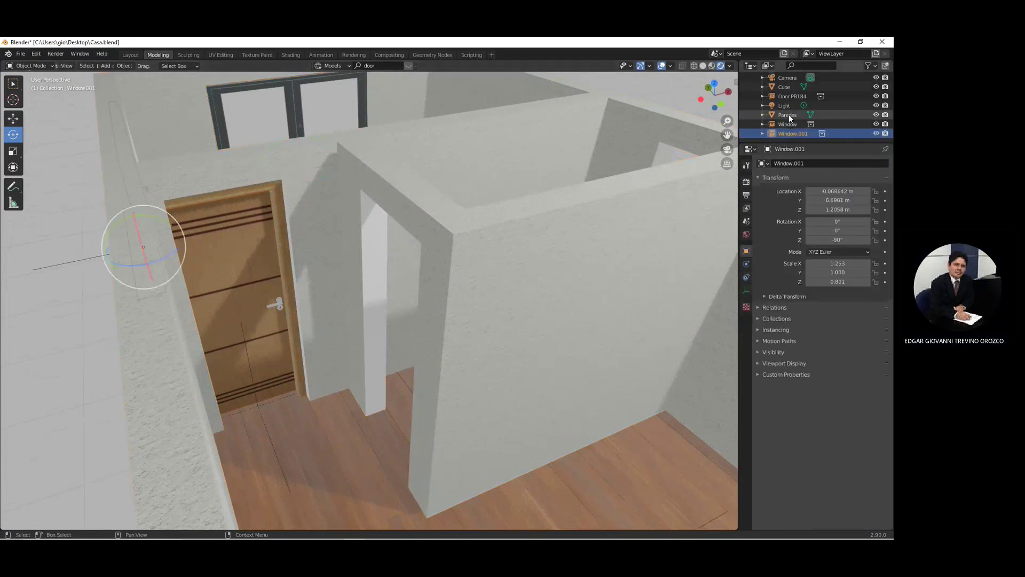
{"action": "scroll", "coordinate": [789, 114], "scroll_direction": "up", "scroll_amount": 2}
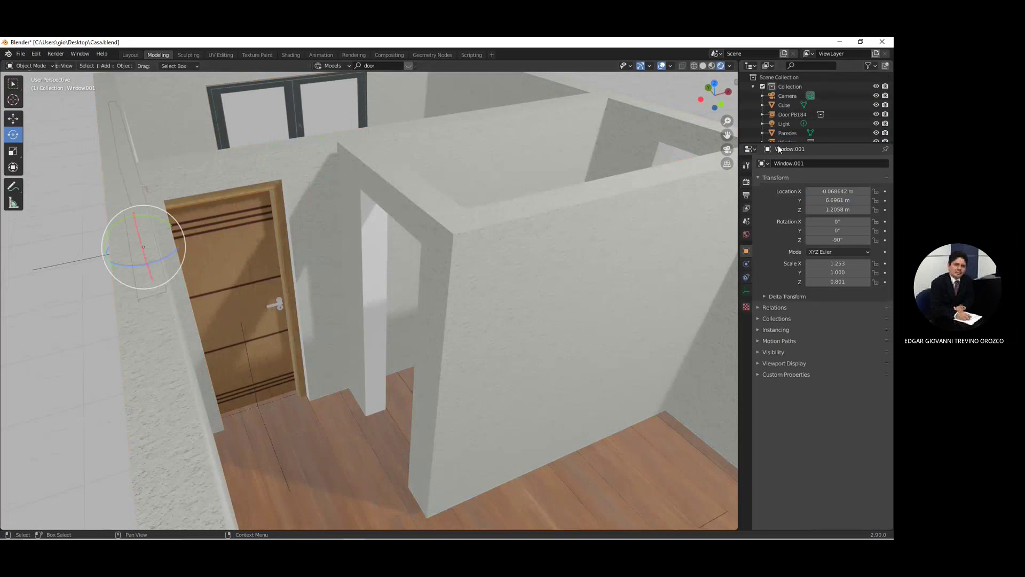
{"action": "left_click_drag", "start_coordinate": [784, 145], "coordinate": [784, 198]}
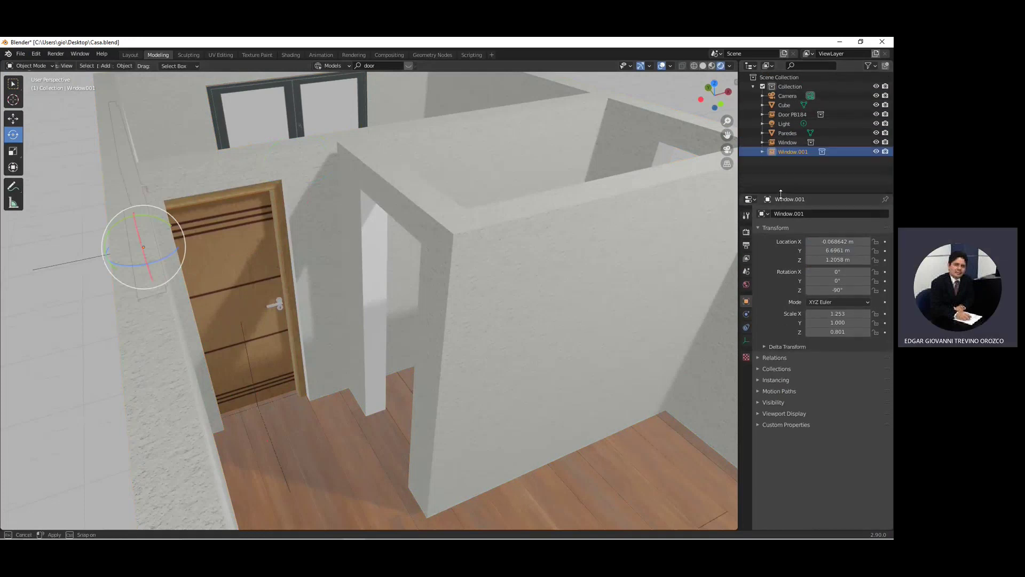
{"action": "left_click", "coordinate": [763, 115]}
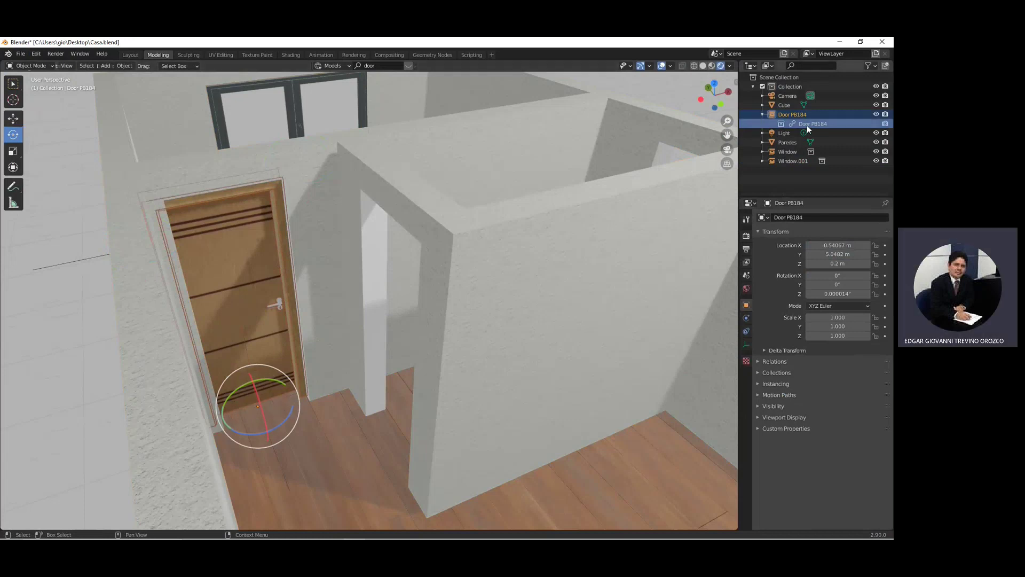
{"action": "left_click", "coordinate": [876, 114]}
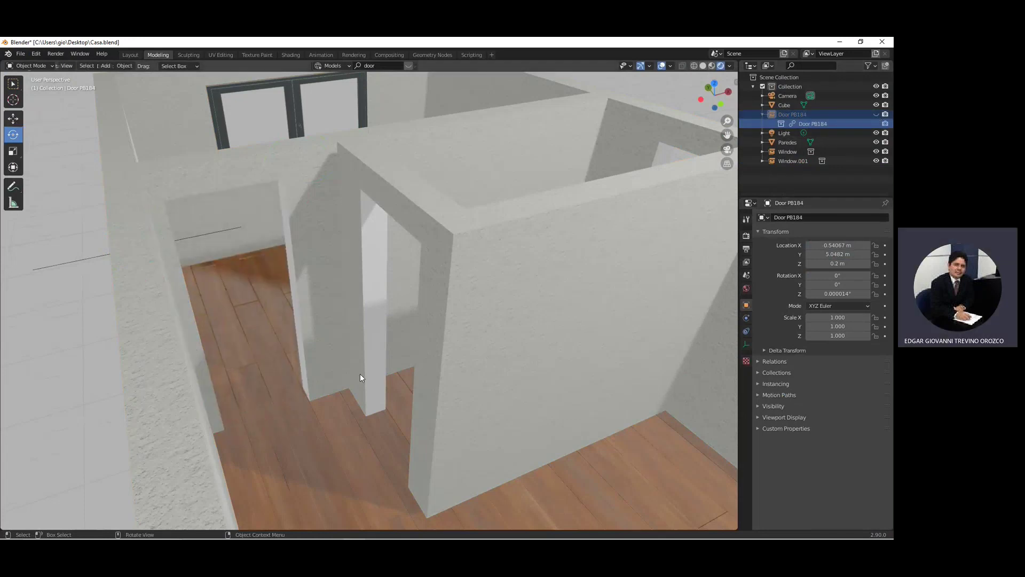
Step: In Edit Mode on the Paredes walls, shift the door-jamb face about 0.18 m, then return to Object Mode
{"action": "left_click", "coordinate": [306, 311]}
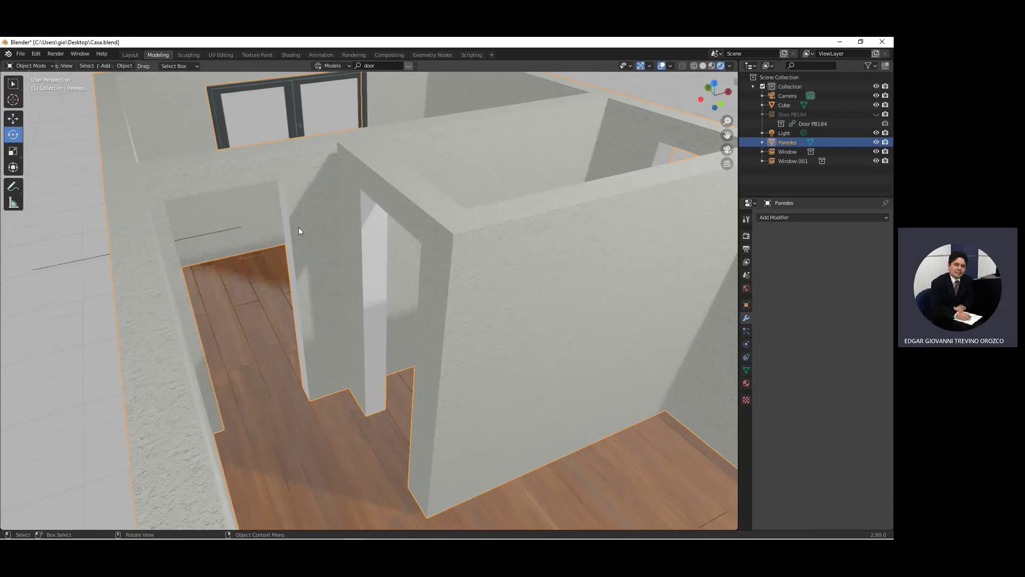
{"action": "left_click", "coordinate": [32, 65]}
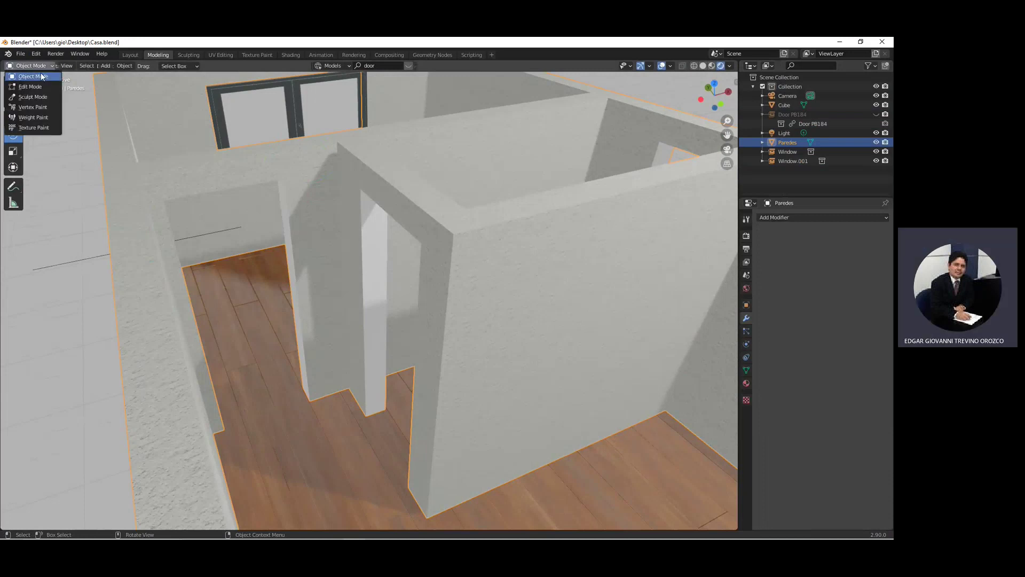
{"action": "left_click", "coordinate": [30, 87]}
{"action": "left_click", "coordinate": [285, 218]}
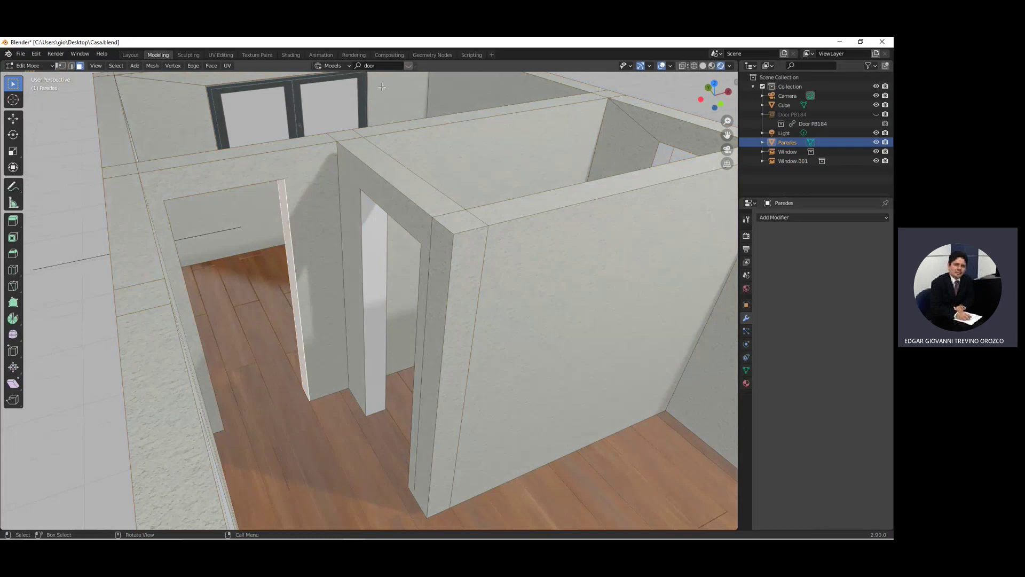
{"action": "middle_click_drag", "start_coordinate": [302, 135], "coordinate": [106, 130]}
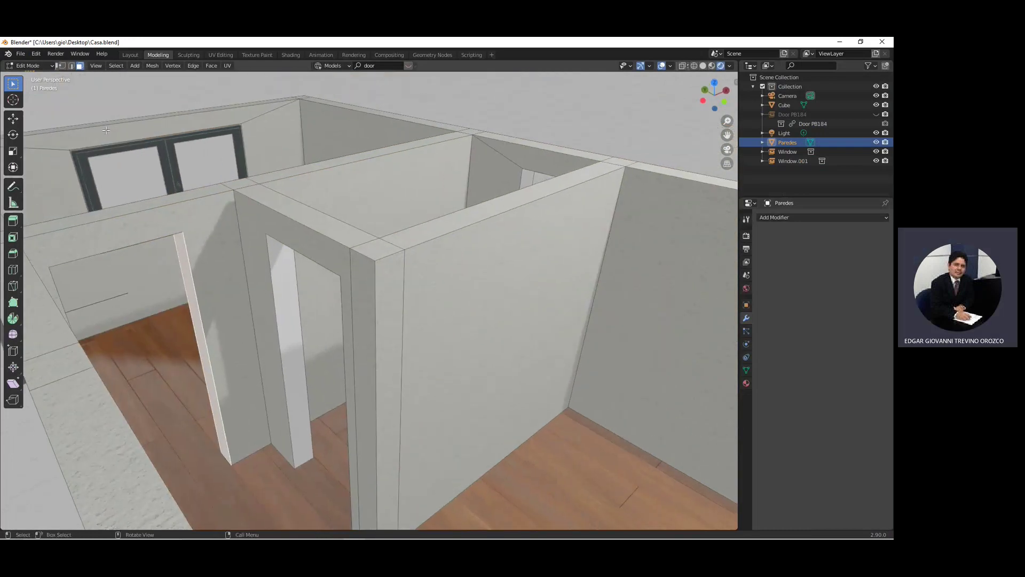
{"action": "left_click", "coordinate": [12, 121]}
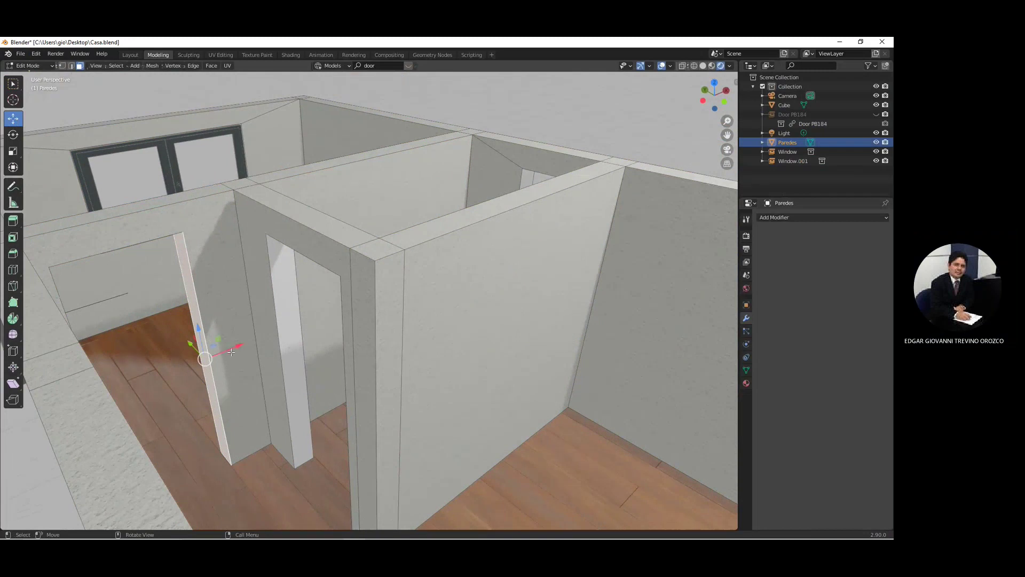
{"action": "left_click_drag", "start_coordinate": [236, 346], "coordinate": [258, 335]}
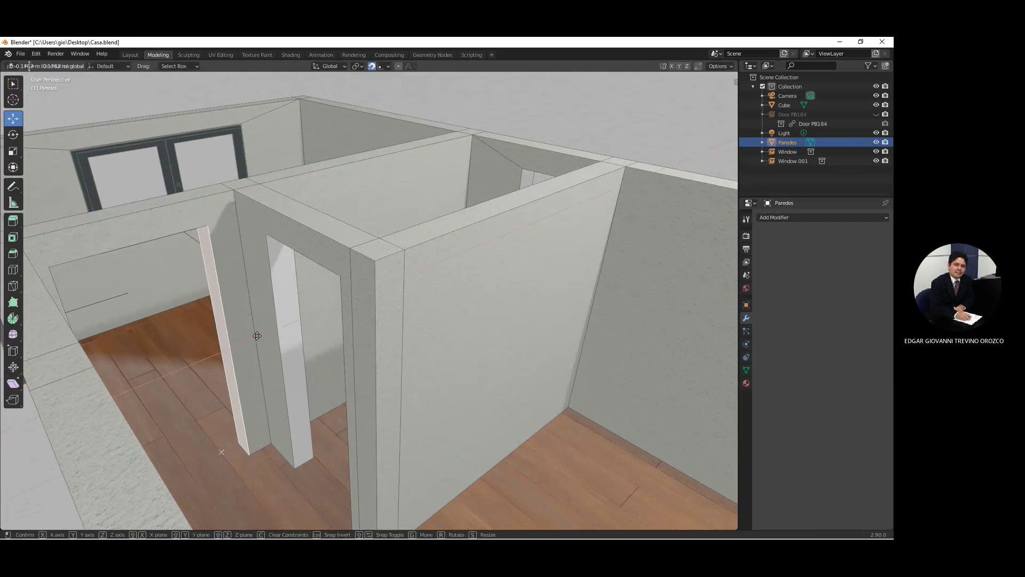
{"action": "left_click_drag", "start_coordinate": [258, 336], "coordinate": [259, 334]}
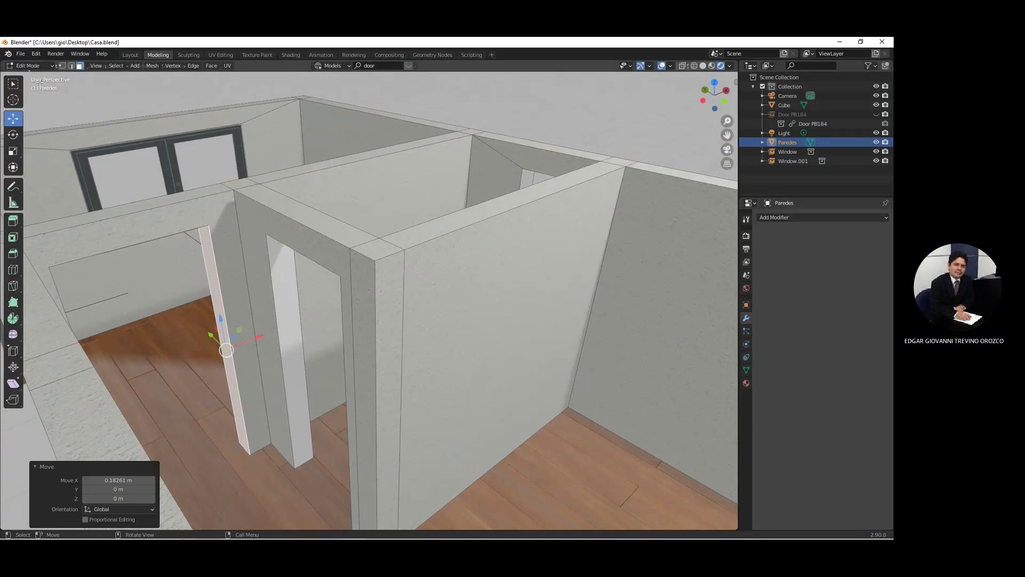
{"action": "left_click", "coordinate": [33, 65]}
{"action": "left_click", "coordinate": [34, 76]}
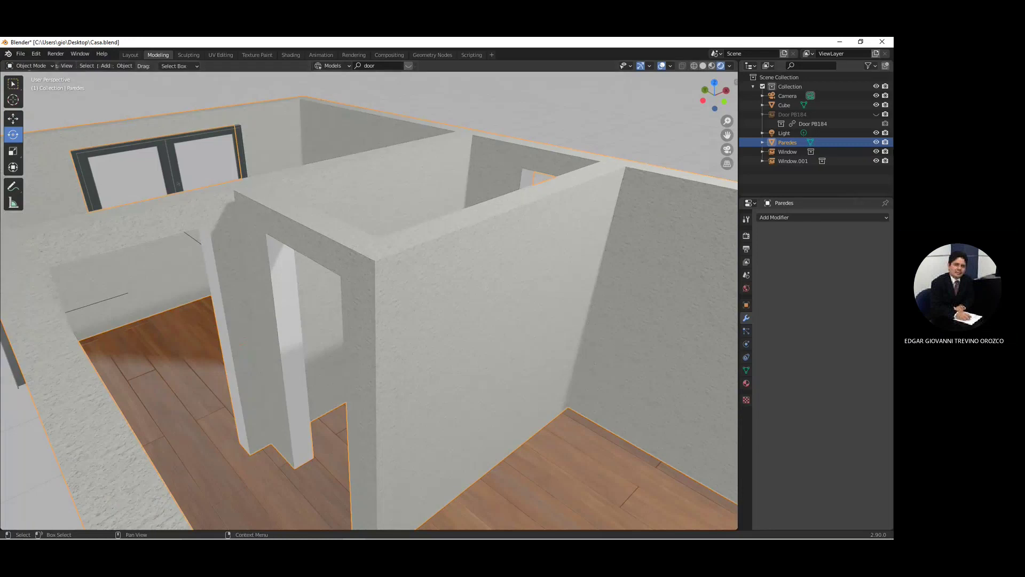
Step: Select the Cube object and briefly inspect its mesh in Edit Mode
{"action": "middle_click_drag", "start_coordinate": [321, 370], "coordinate": [404, 351]}
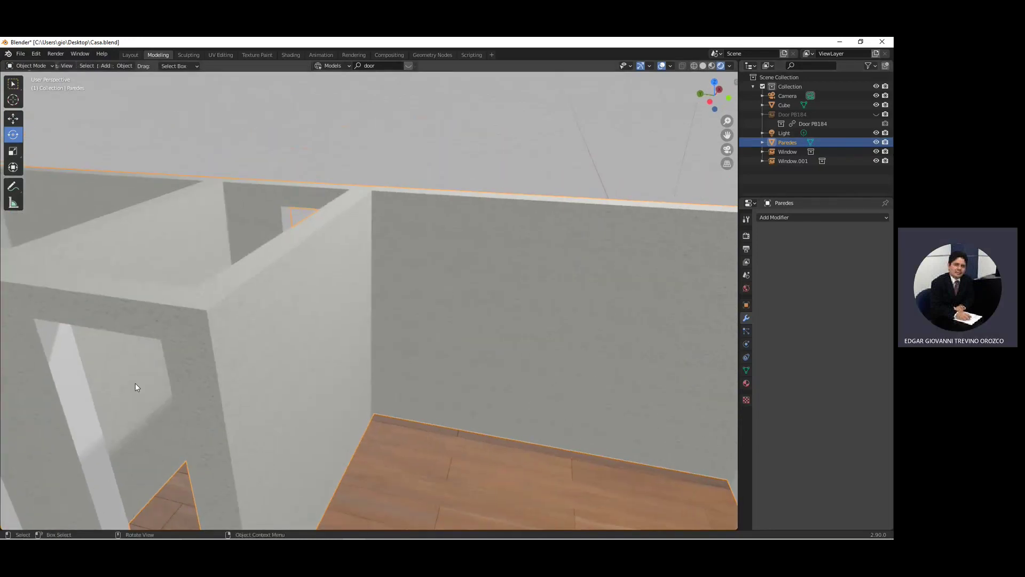
{"action": "middle_click_drag", "start_coordinate": [226, 371], "coordinate": [504, 344]}
{"action": "left_click", "coordinate": [162, 370]}
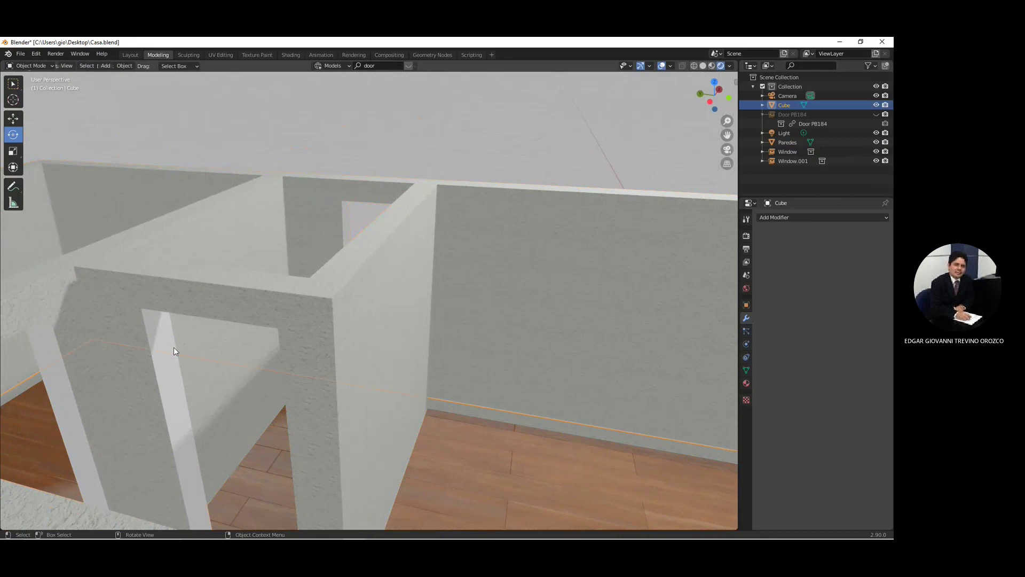
{"action": "key", "text": "Tab"}
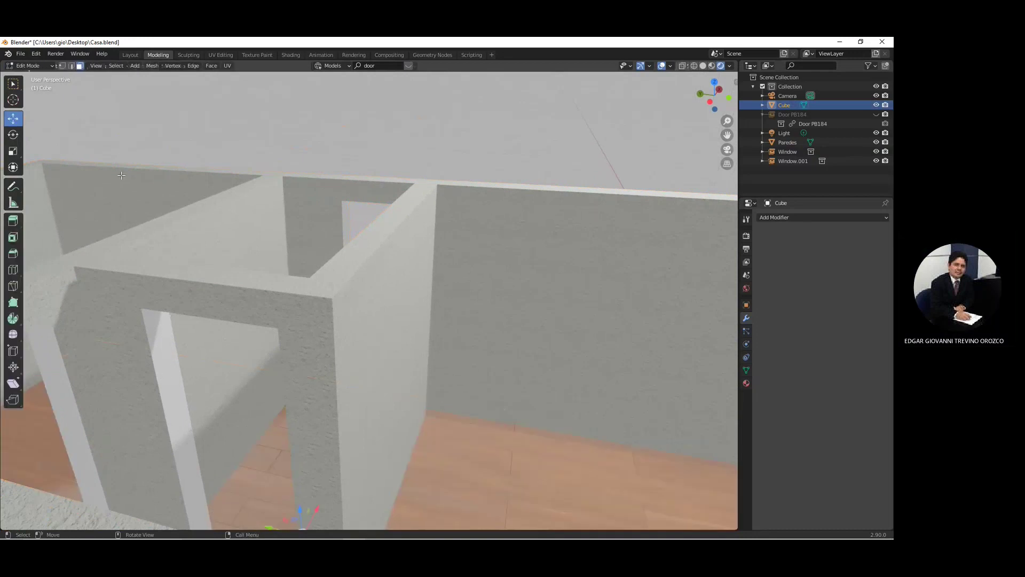
{"action": "middle_click_drag", "start_coordinate": [156, 325], "coordinate": [231, 344]}
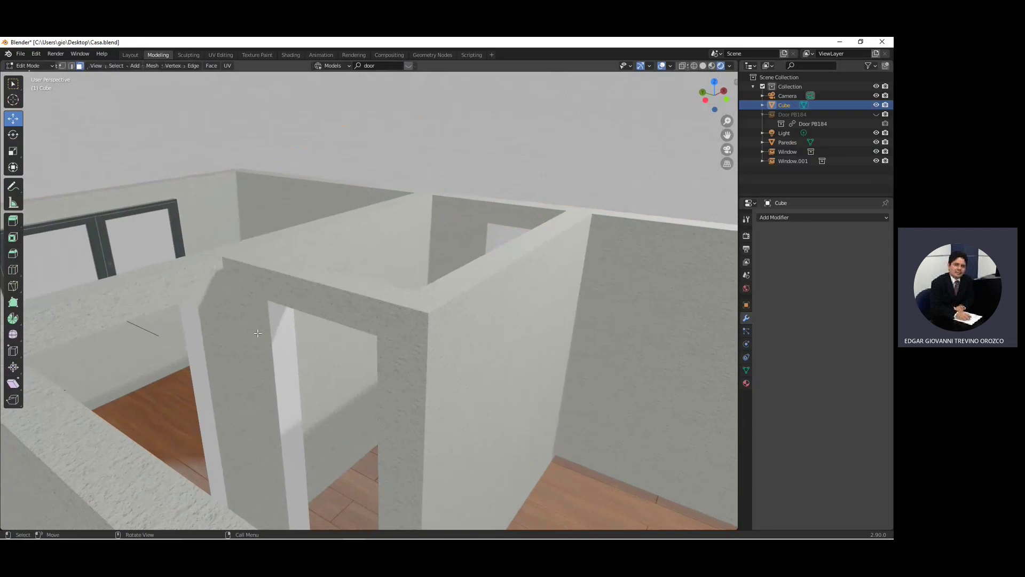
{"action": "key", "text": "Tab"}
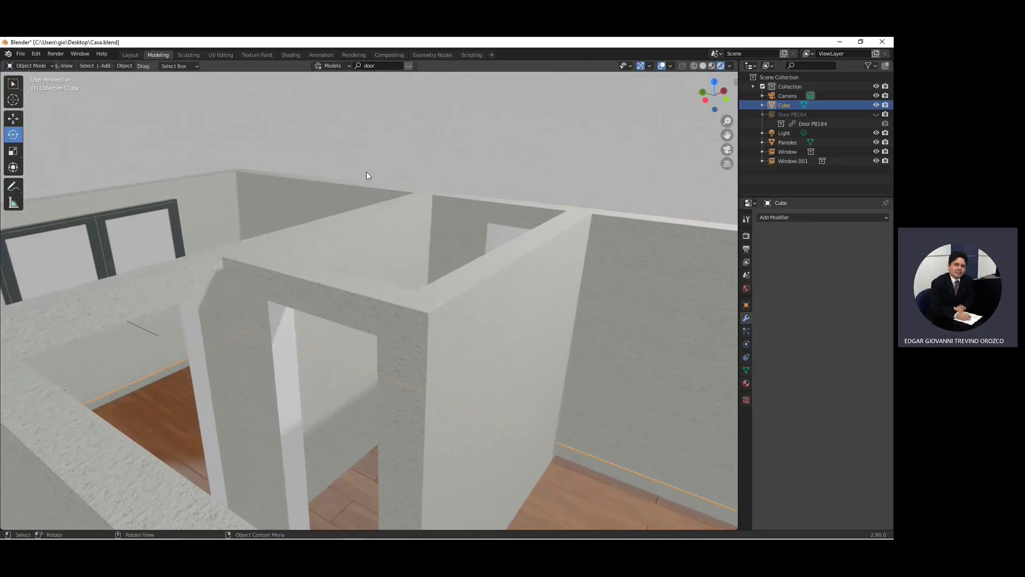
Step: Slide the Paredes doorway jamb face 0.18776 m along Y and unhide Door PB184
{"action": "left_click", "coordinate": [343, 195]}
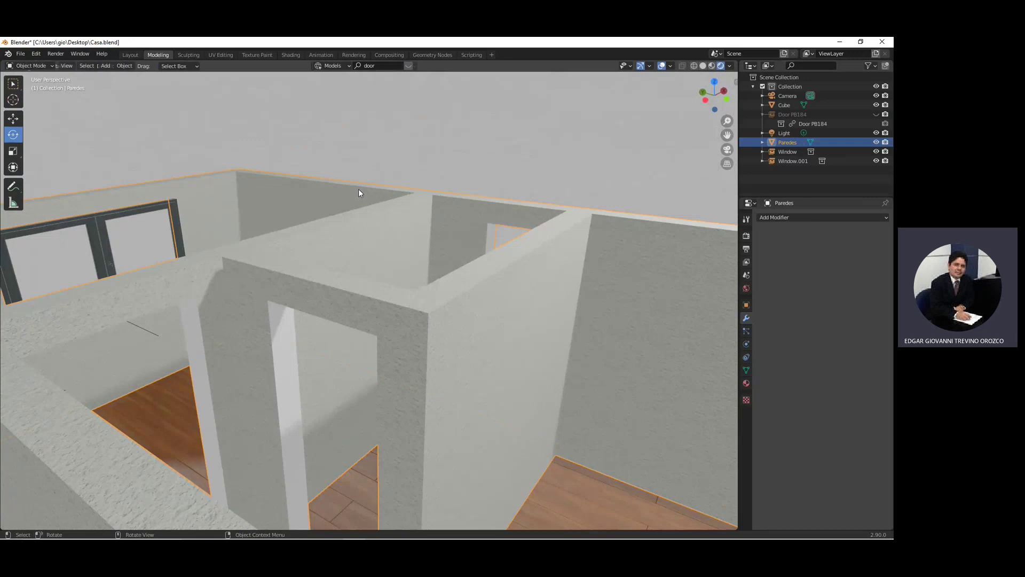
{"action": "left_click", "coordinate": [50, 66]}
{"action": "left_click", "coordinate": [33, 85]}
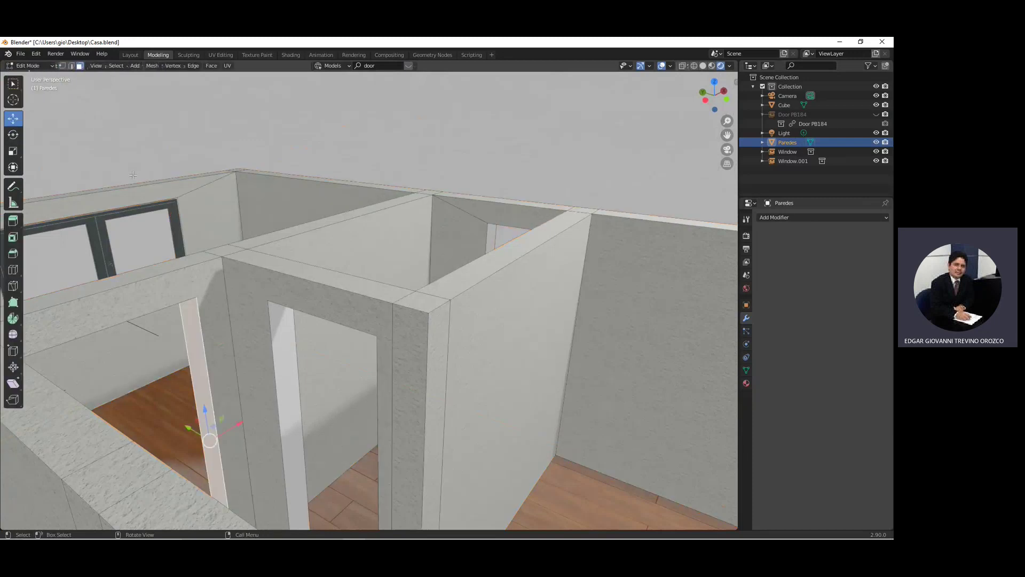
{"action": "left_click", "coordinate": [282, 324]}
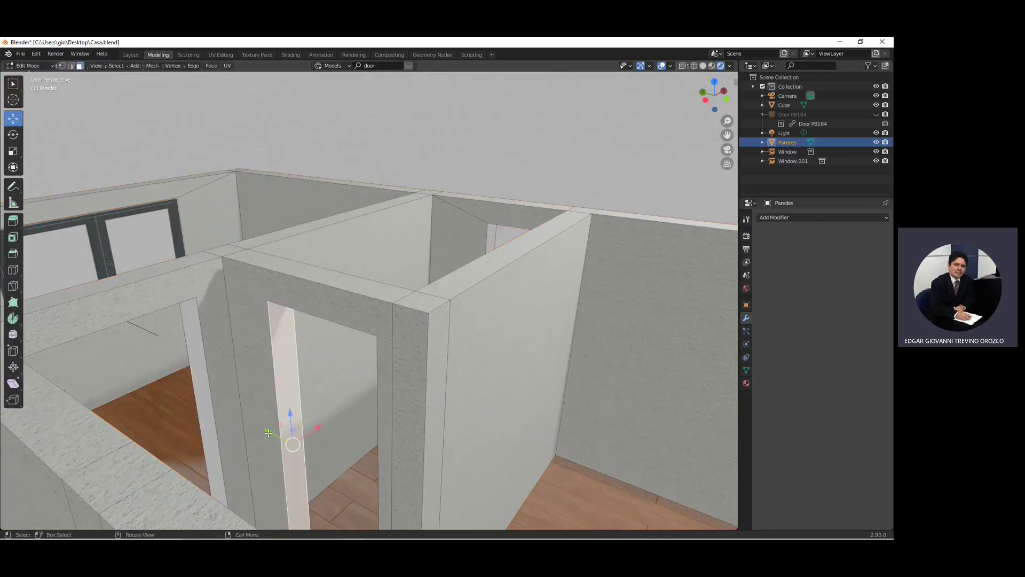
{"action": "left_click_drag", "start_coordinate": [268, 432], "coordinate": [248, 421]}
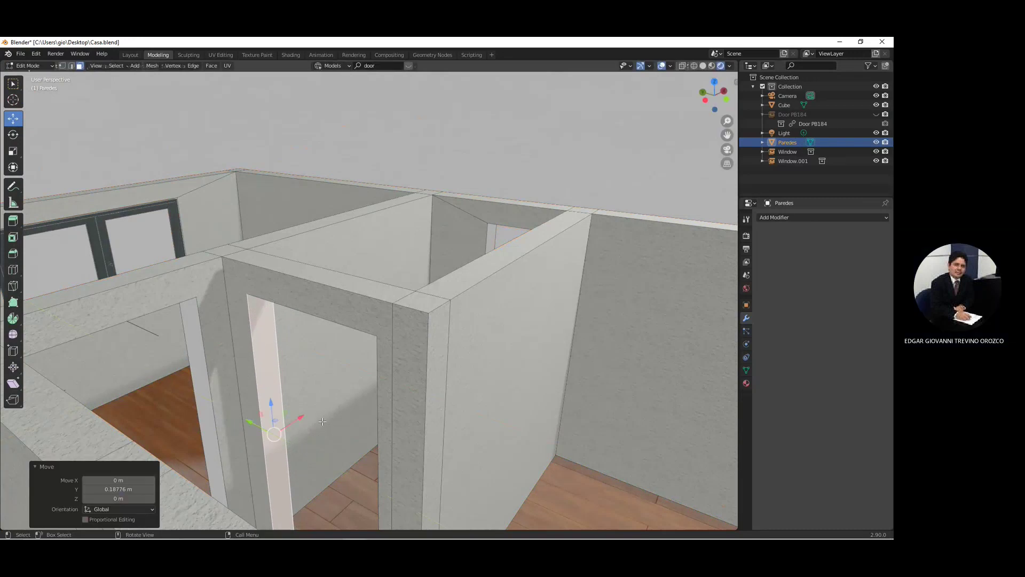
{"action": "key", "text": "Tab"}
{"action": "mouse_move", "coordinate": [322, 421]}
{"action": "middle_mouse_down"}
{"action": "mouse_move", "coordinate": [332, 414]}
{"action": "mouse_move", "coordinate": [294, 425]}
{"action": "middle_mouse_up"}
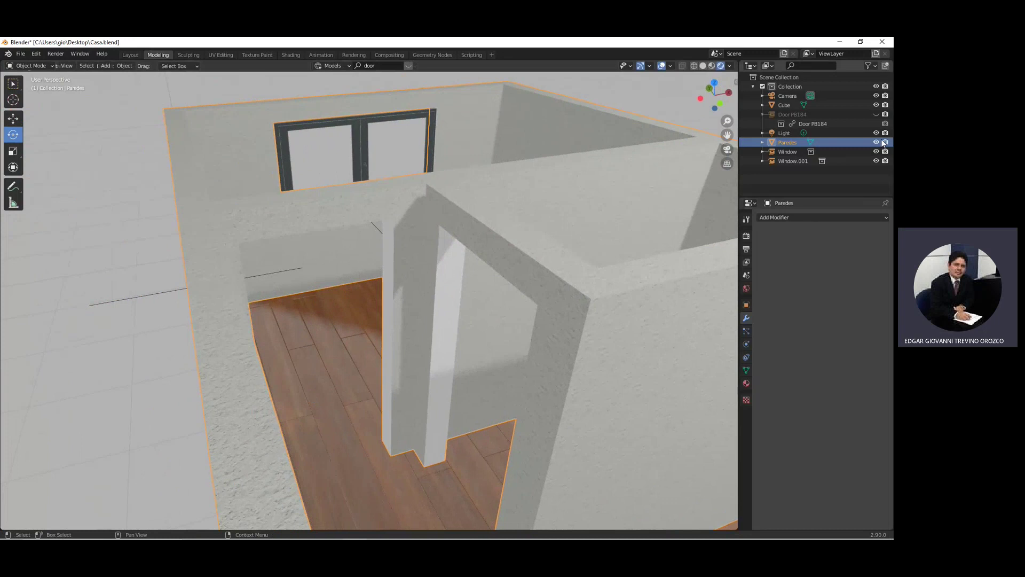
{"action": "left_click", "coordinate": [876, 114]}
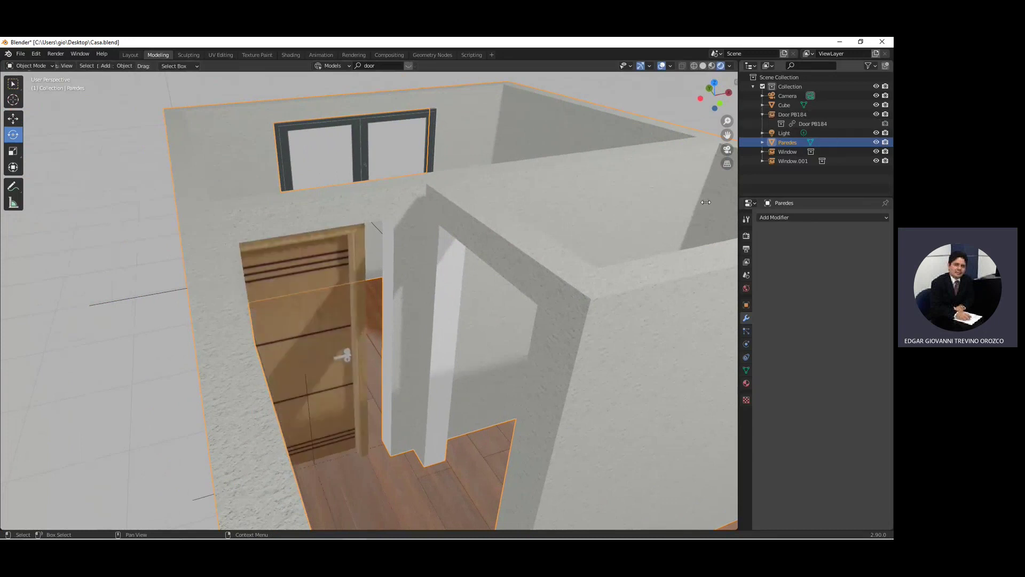
Step: Select Door PB184 and shift it along X into the doorway
{"action": "middle_click_drag", "start_coordinate": [400, 368], "coordinate": [385, 368]}
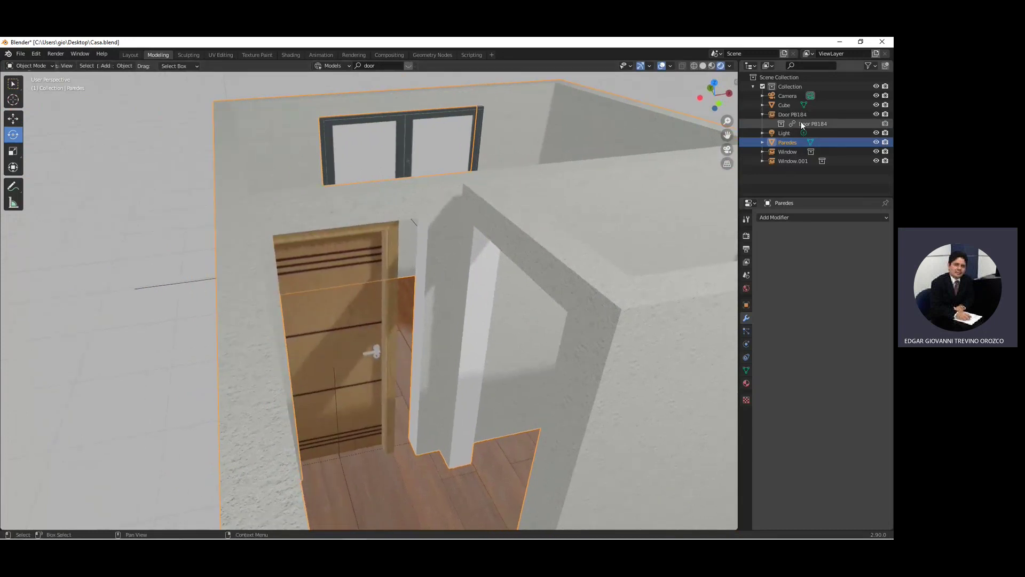
{"action": "left_click", "coordinate": [385, 299]}
{"action": "left_click", "coordinate": [13, 118]}
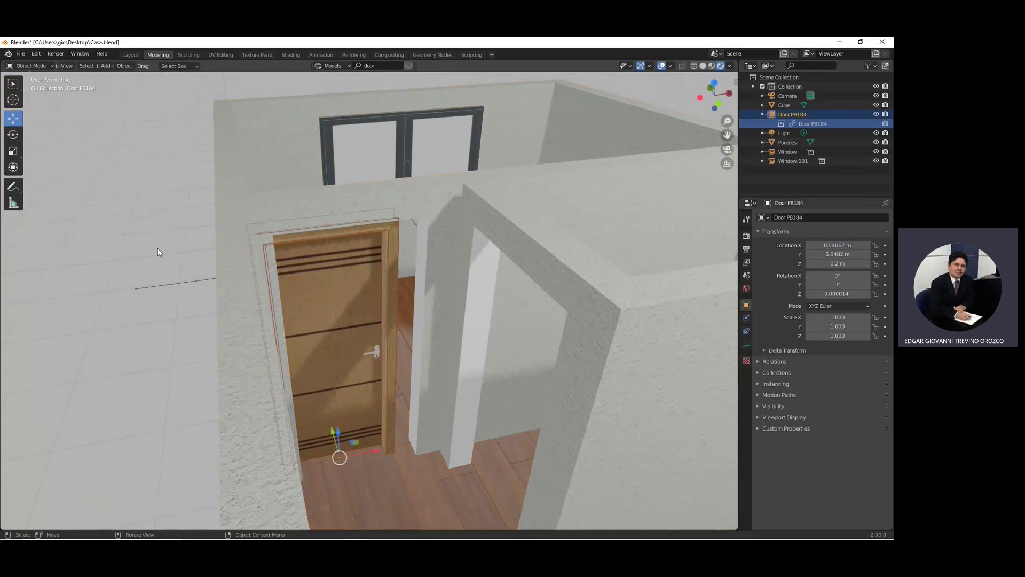
{"action": "left_click_drag", "start_coordinate": [375, 446], "coordinate": [386, 440]}
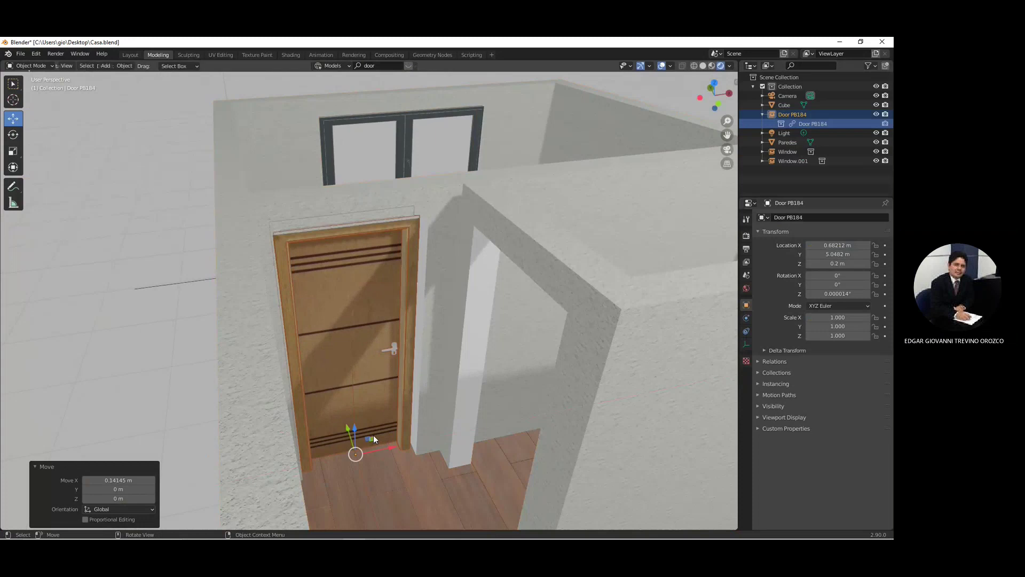
{"action": "mouse_move", "coordinate": [392, 434]}
{"action": "middle_mouse_down"}
{"action": "mouse_move", "coordinate": [392, 421]}
{"action": "mouse_move", "coordinate": [383, 443]}
{"action": "middle_mouse_up"}
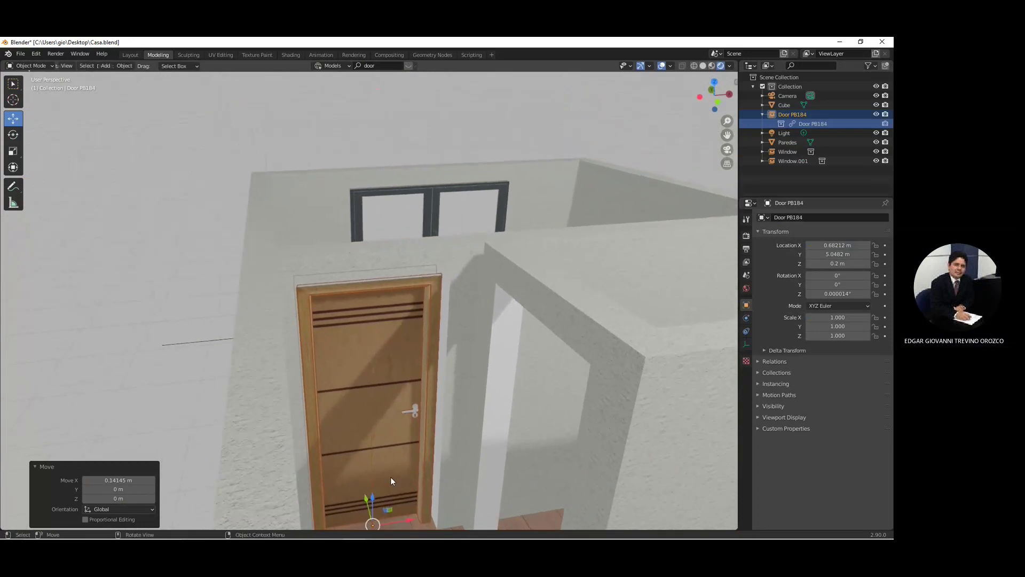
{"action": "middle_click_drag", "start_coordinate": [389, 476], "coordinate": [387, 513]}
Step: In Top view, nudge the door along Y into the wall
{"action": "left_click", "coordinate": [715, 81]}
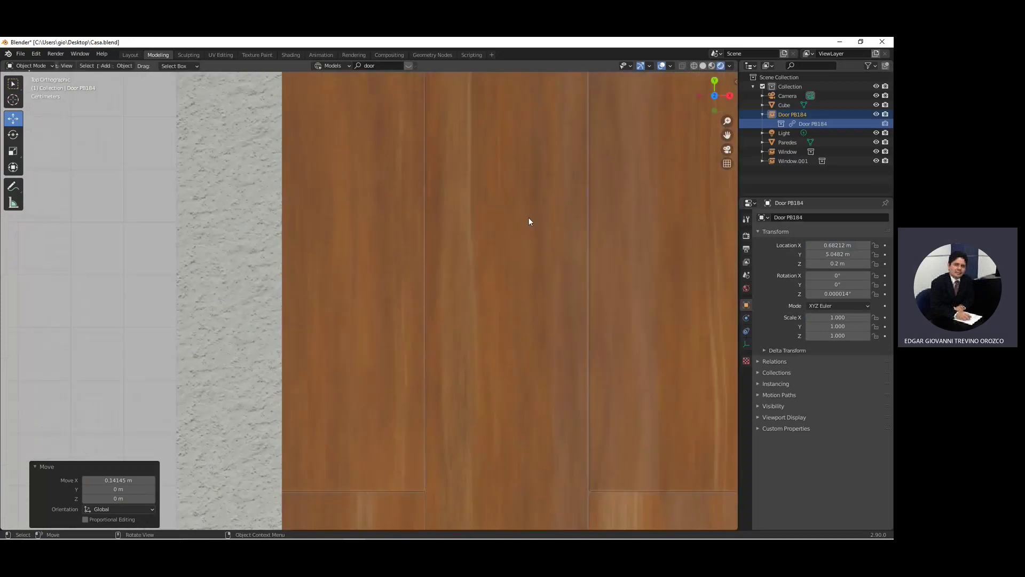
{"action": "scroll", "coordinate": [513, 238], "scroll_direction": "down", "scroll_amount": 3}
{"action": "scroll", "coordinate": [473, 170], "scroll_direction": "down", "scroll_amount": 2}
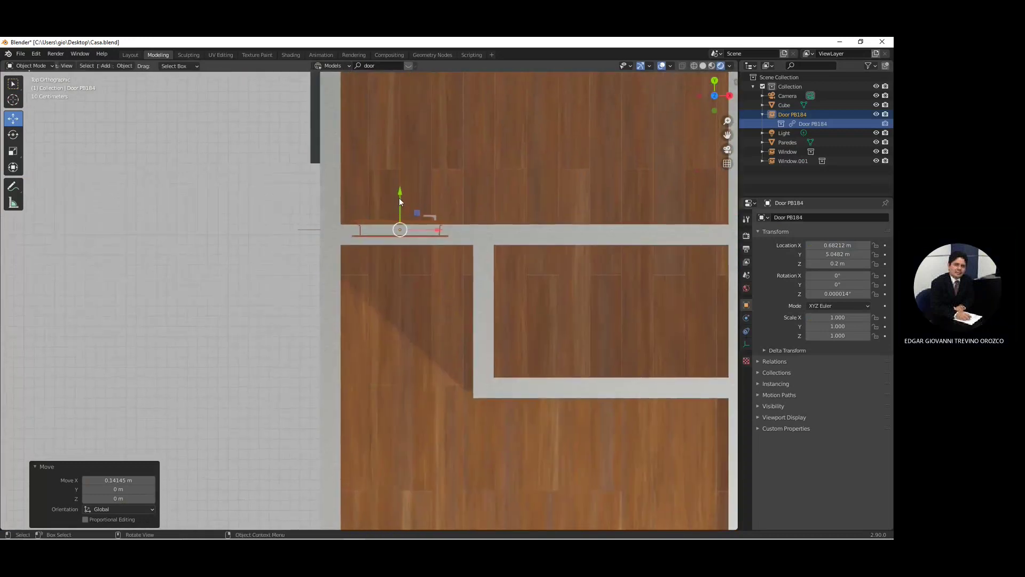
{"action": "left_click_drag", "start_coordinate": [398, 193], "coordinate": [403, 204]}
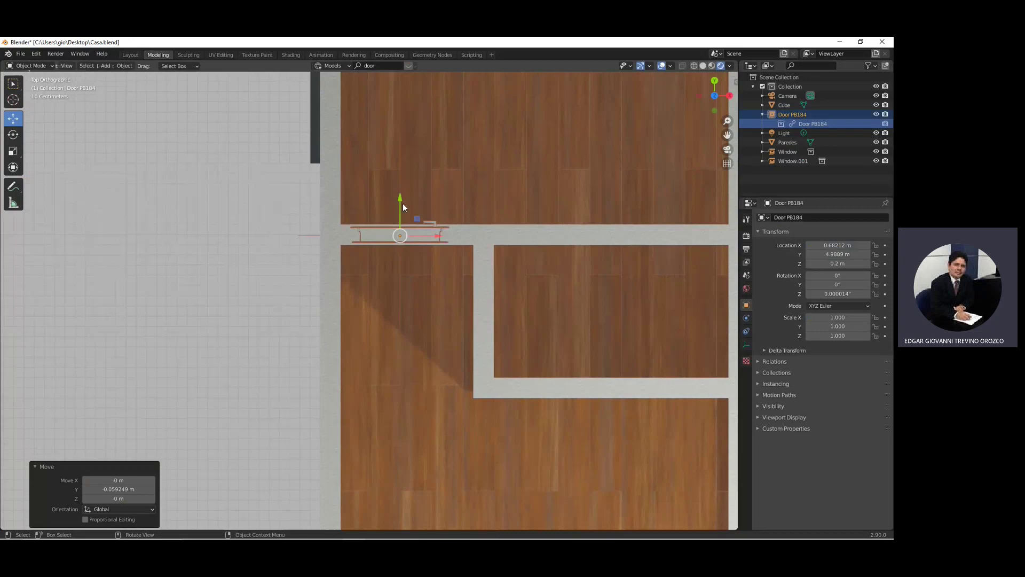
{"action": "mouse_move", "coordinate": [667, 204]}
{"action": "middle_mouse_down"}
{"action": "mouse_move", "coordinate": [662, 166]}
{"action": "mouse_move", "coordinate": [488, 377]}
{"action": "mouse_move", "coordinate": [418, 444]}
{"action": "mouse_move", "coordinate": [460, 339]}
{"action": "mouse_move", "coordinate": [461, 290]}
{"action": "mouse_move", "coordinate": [507, 302]}
{"action": "middle_mouse_up"}
{"action": "scroll", "coordinate": [418, 444], "scroll_direction": "up", "scroll_amount": 2}
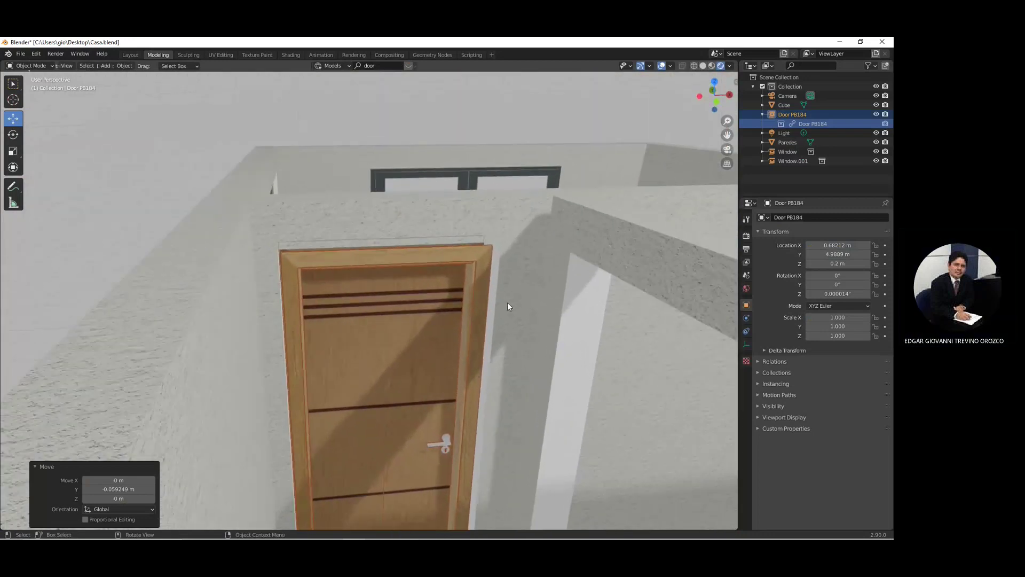
{"action": "left_click", "coordinate": [504, 282]}
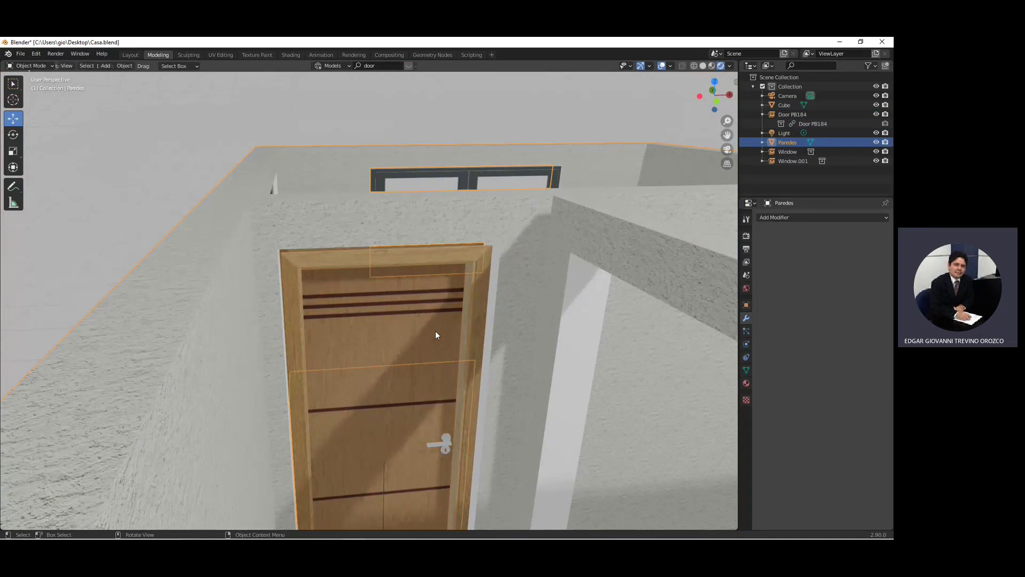
{"action": "scroll", "coordinate": [437, 332], "scroll_direction": "down", "scroll_amount": 2}
{"action": "scroll", "coordinate": [440, 377], "scroll_direction": "down", "scroll_amount": 2}
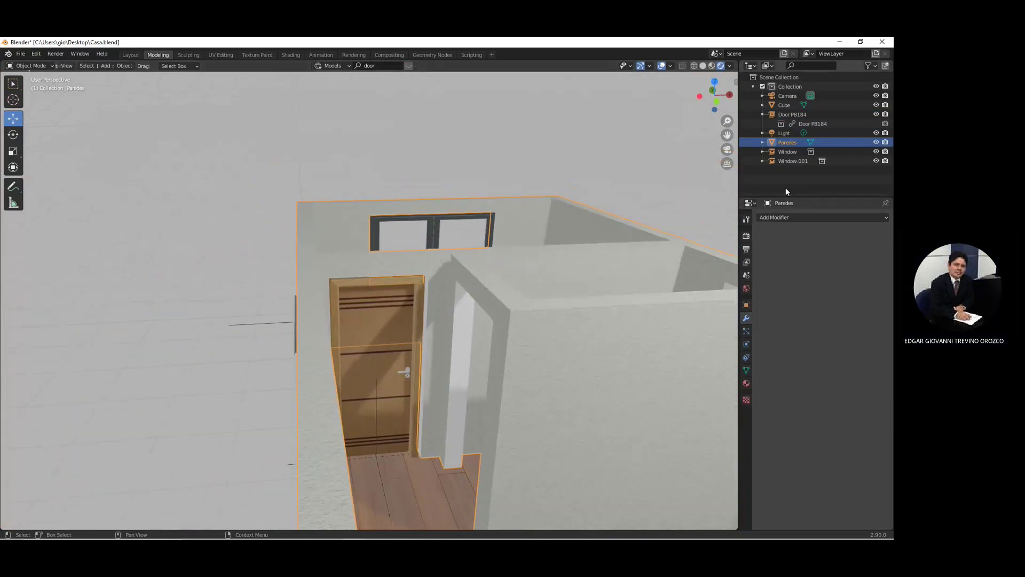
Step: Scale Door PB184 to 1.014 in Z and 1.026 in X
{"action": "left_click", "coordinate": [783, 134]}
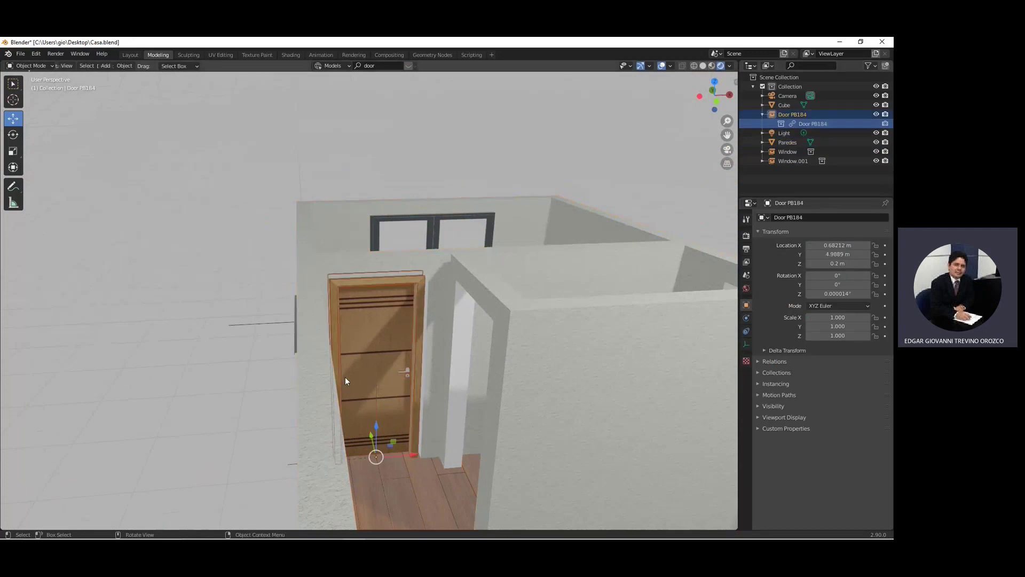
{"action": "left_click", "coordinate": [13, 151]}
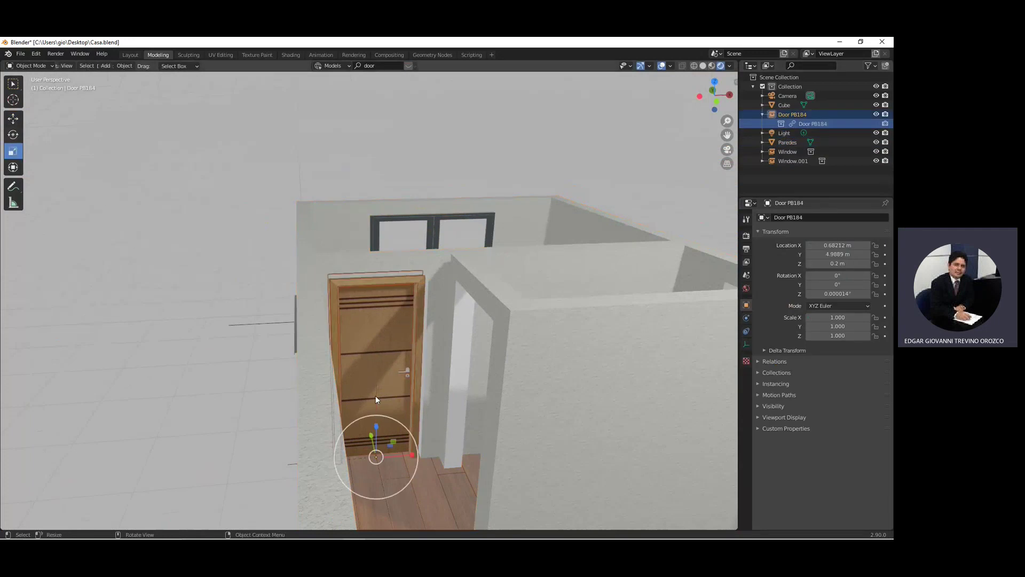
{"action": "left_click_drag", "start_coordinate": [376, 424], "coordinate": [377, 425]}
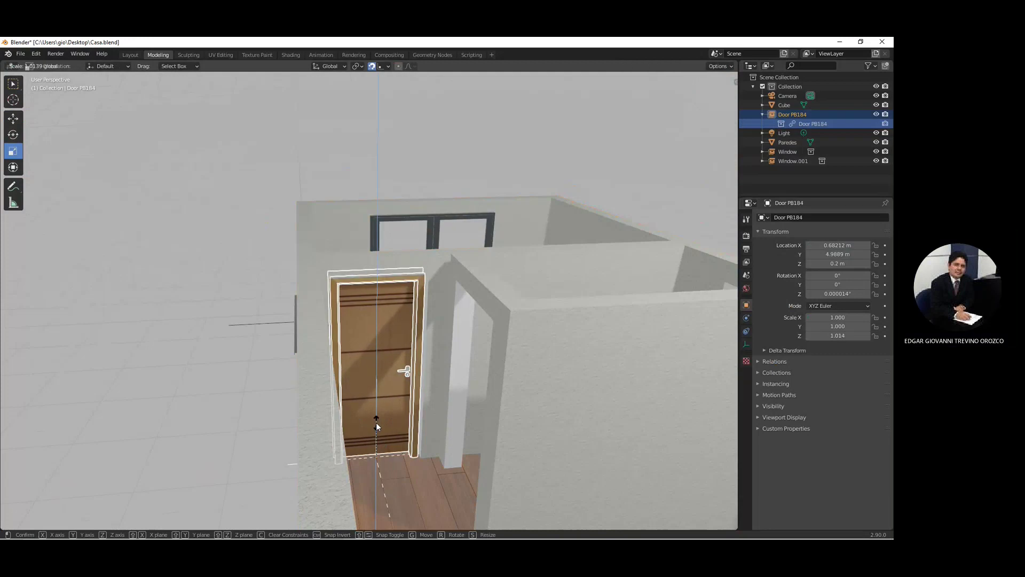
{"action": "left_click_drag", "start_coordinate": [411, 454], "coordinate": [415, 454]}
{"action": "middle_click_drag", "start_coordinate": [416, 454], "coordinate": [418, 443]}
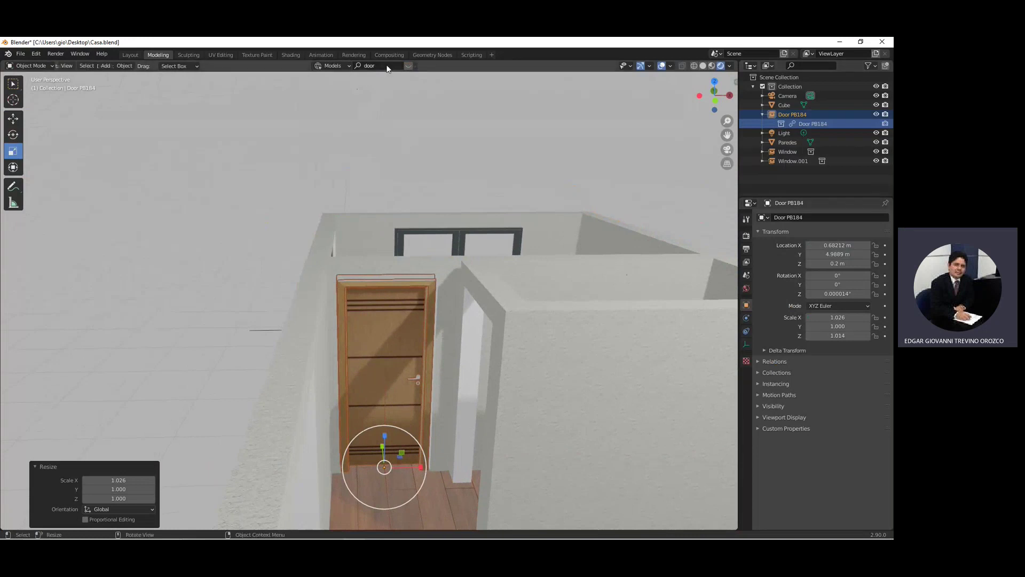
{"action": "left_click", "coordinate": [409, 66]}
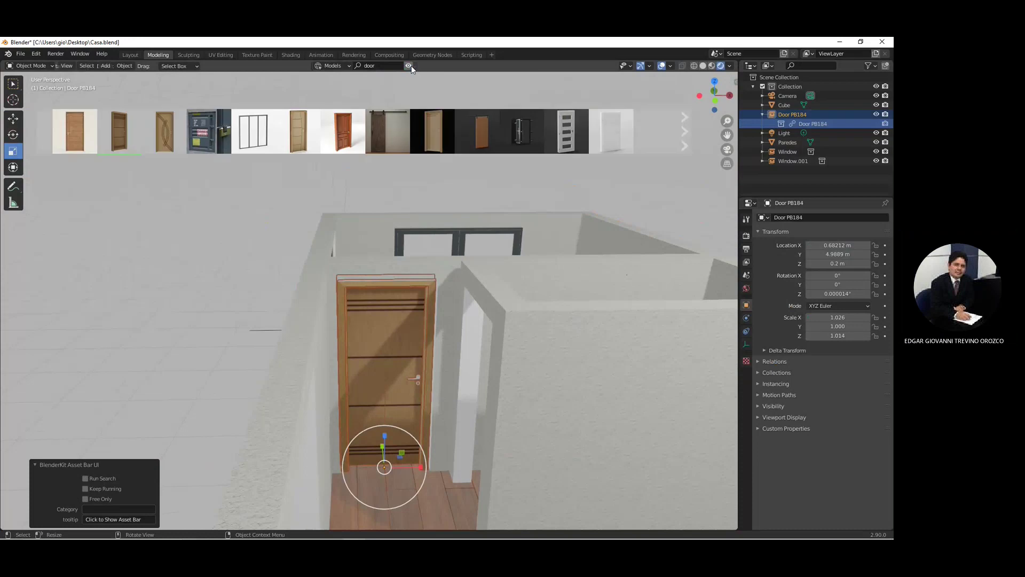
Step: Place library door PI002, undo it, and add a copy of Door PB184 instead
{"action": "left_click_drag", "start_coordinate": [75, 141], "coordinate": [399, 518]}
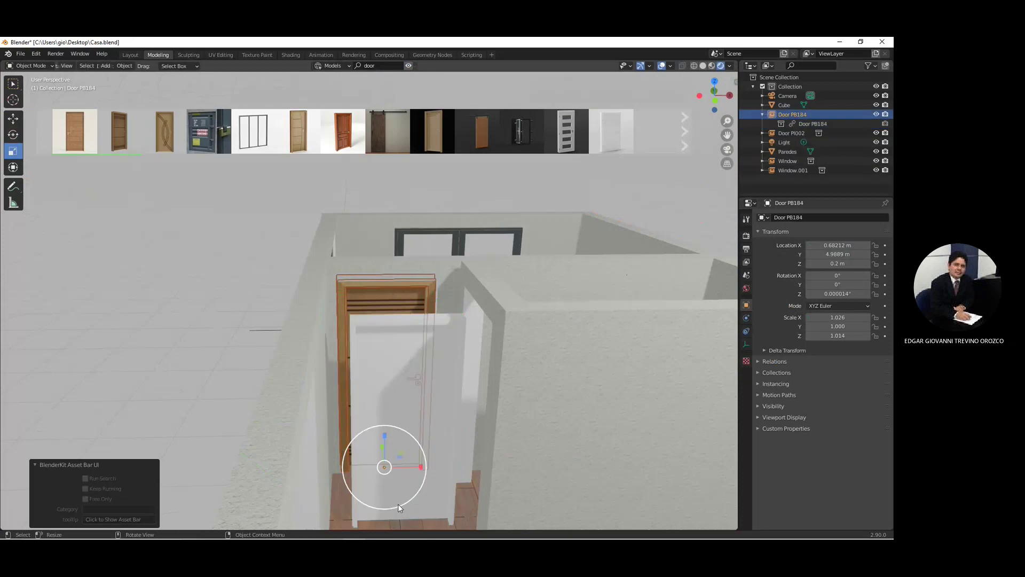
{"action": "mouse_move", "coordinate": [398, 501]}
{"action": "middle_mouse_down"}
{"action": "mouse_move", "coordinate": [437, 490]}
{"action": "mouse_move", "coordinate": [205, 259]}
{"action": "middle_mouse_up"}
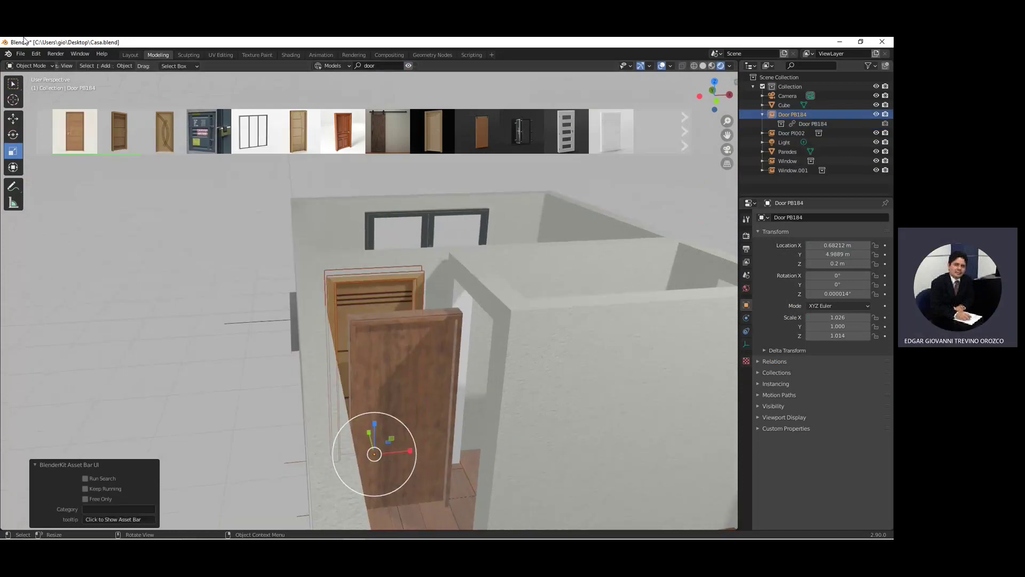
{"action": "left_click", "coordinate": [36, 53]}
{"action": "left_click", "coordinate": [46, 63]}
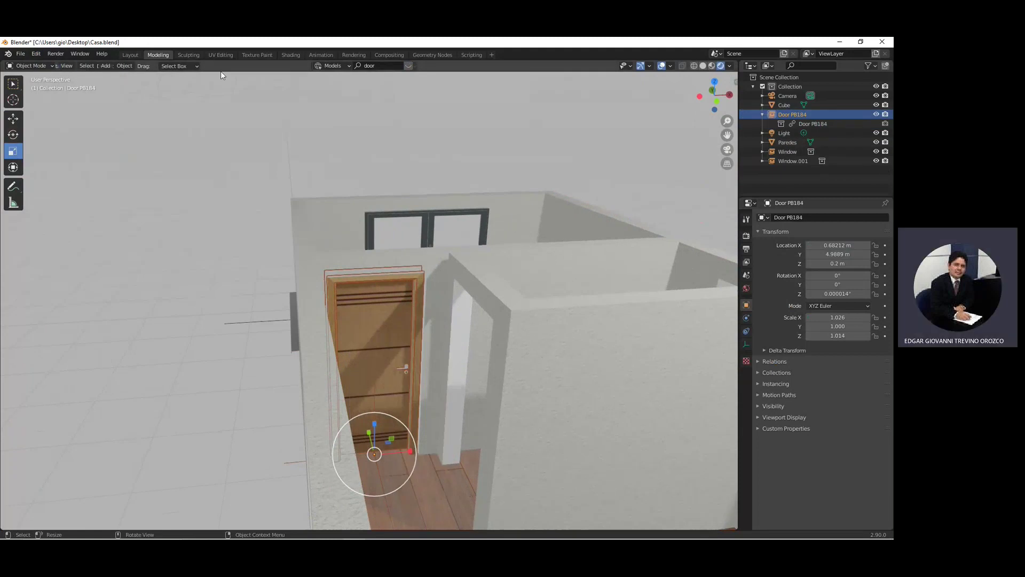
{"action": "left_click", "coordinate": [408, 65]}
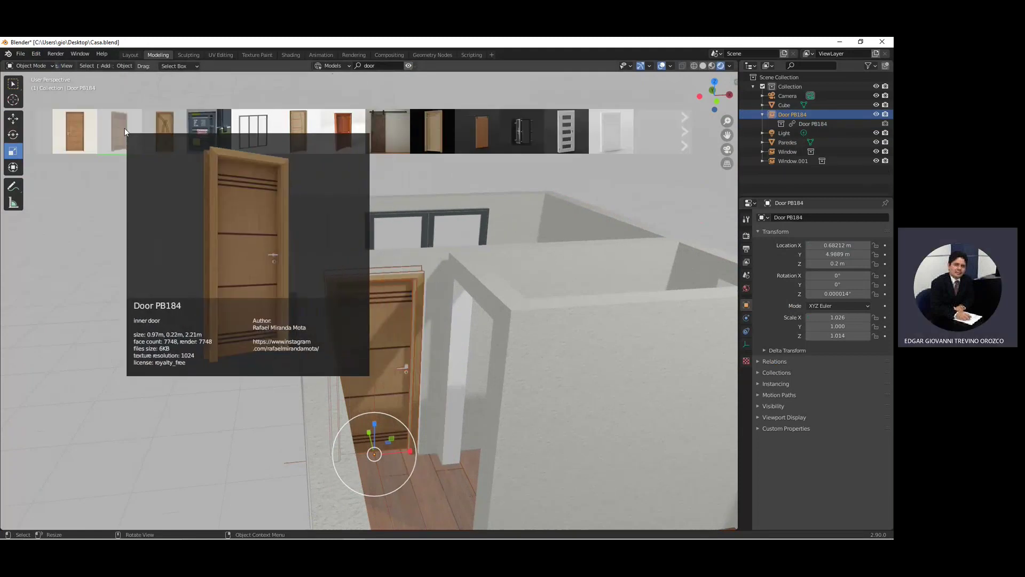
{"action": "left_click_drag", "start_coordinate": [123, 127], "coordinate": [414, 495]}
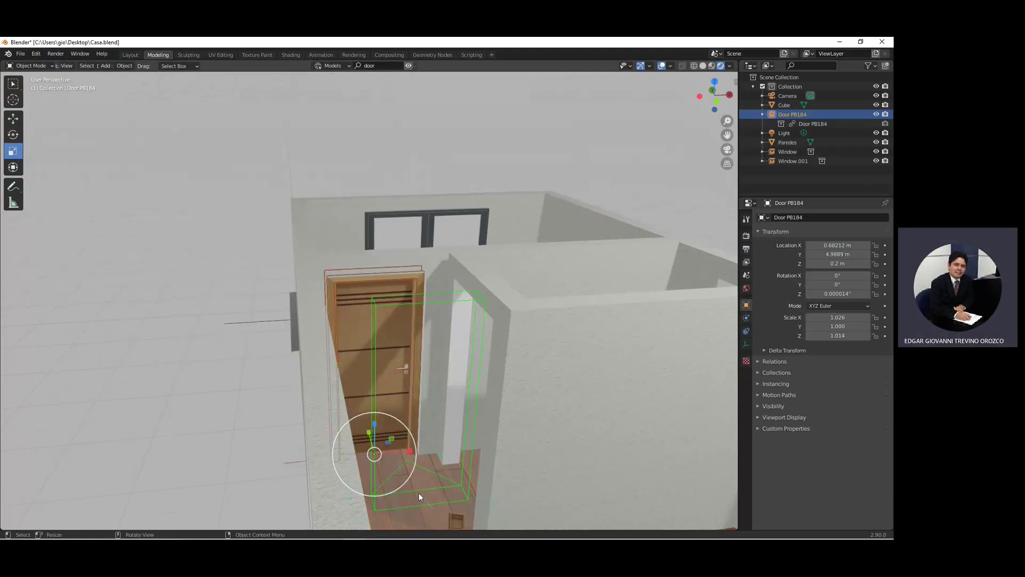
{"action": "mouse_move", "coordinate": [415, 495]}
{"action": "middle_mouse_down"}
{"action": "mouse_move", "coordinate": [437, 475]}
{"action": "mouse_move", "coordinate": [405, 475]}
{"action": "middle_mouse_up"}
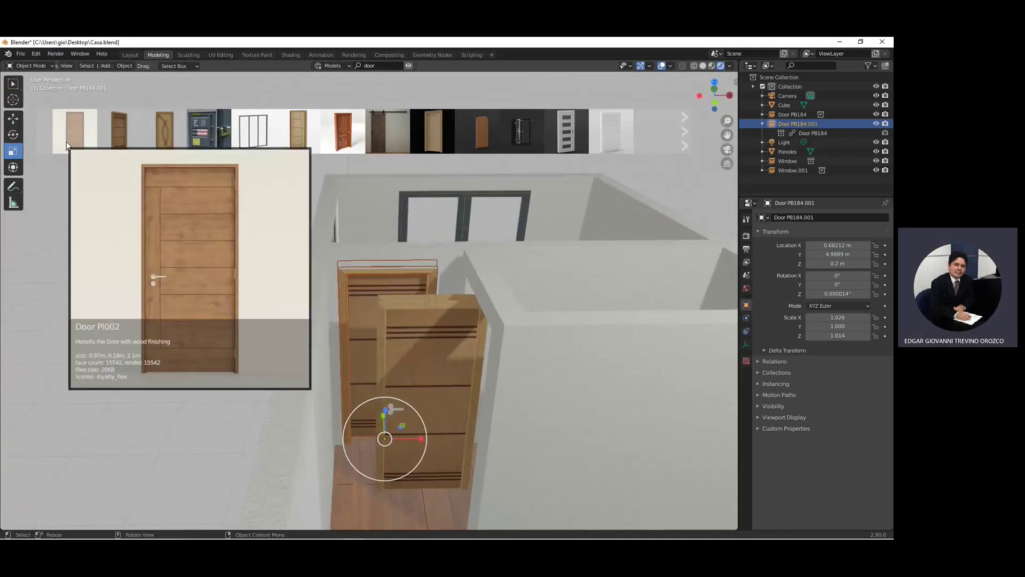
Step: Rotate Door PB184 90° about Z so its rotation is -90°
{"action": "left_click", "coordinate": [13, 135]}
{"action": "middle_click_drag", "start_coordinate": [308, 368], "coordinate": [449, 469]}
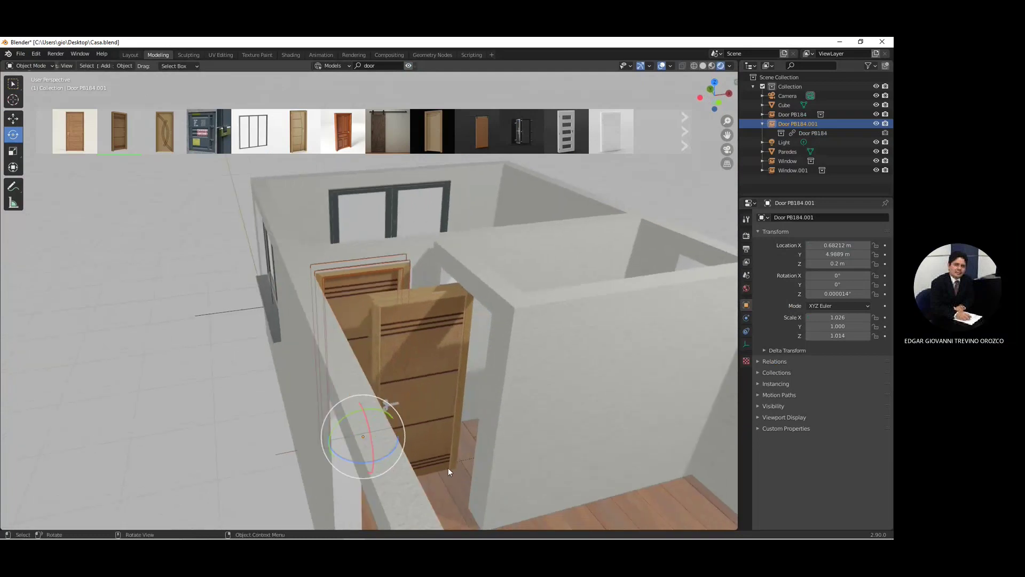
{"action": "left_click", "coordinate": [769, 115]}
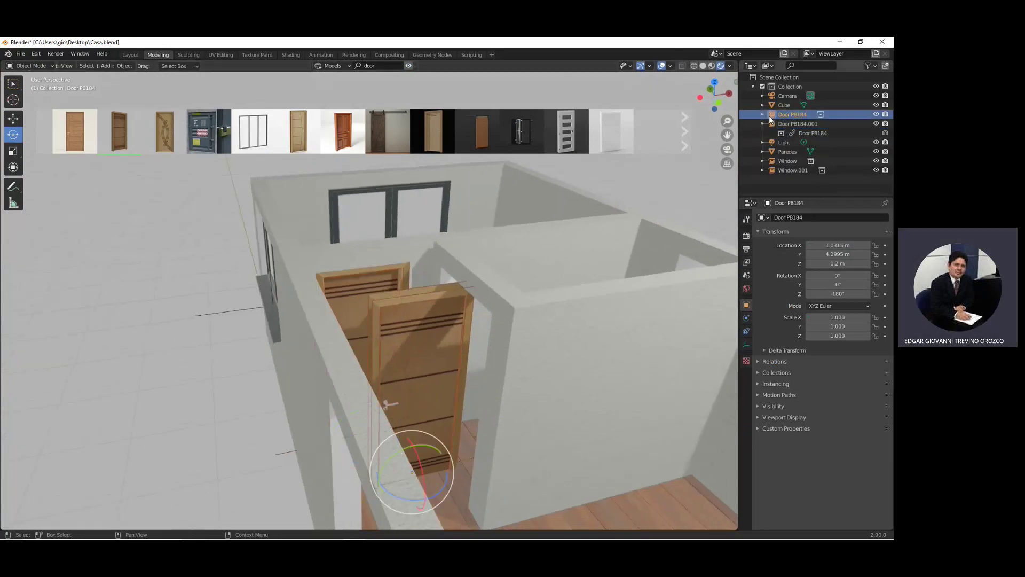
{"action": "left_click", "coordinate": [793, 122]}
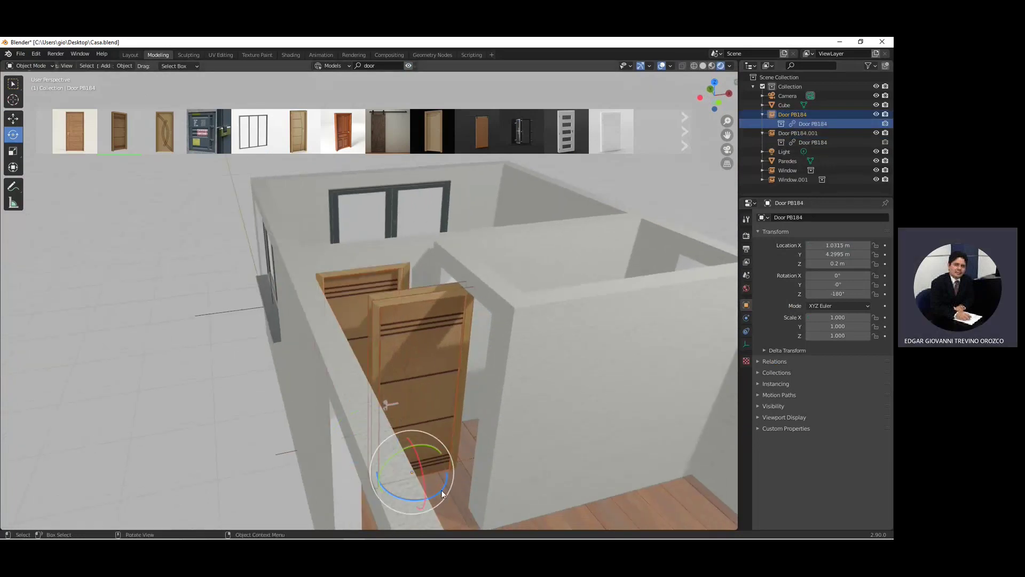
{"action": "mouse_move", "coordinate": [441, 489]}
{"action": "left_mouse_down"}
{"action": "mouse_move", "coordinate": [573, 278]}
{"action": "mouse_move", "coordinate": [552, 233]}
{"action": "left_mouse_up"}
{"action": "left_click", "coordinate": [124, 488]}
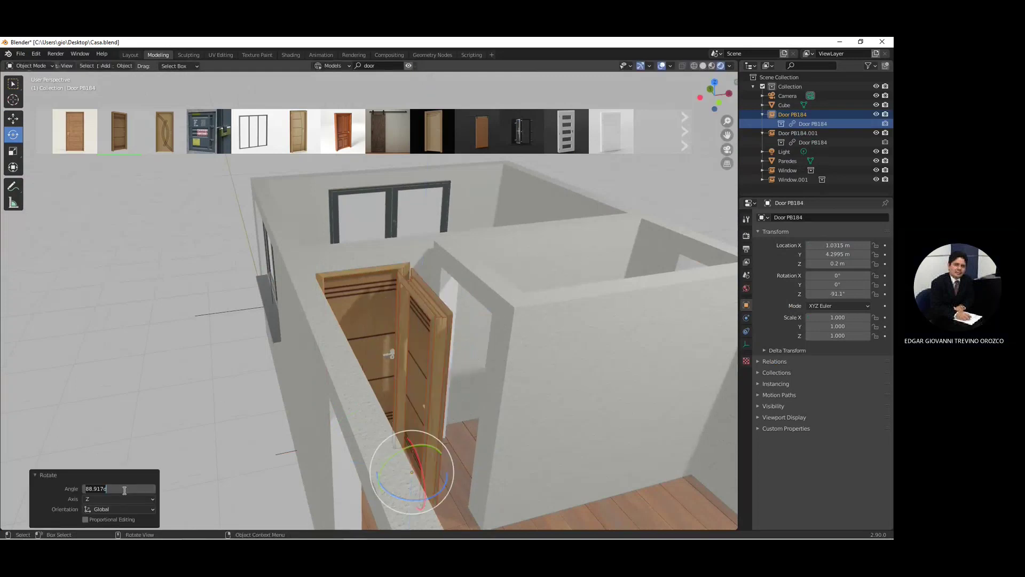
{"action": "type", "text": "90"}
{"action": "key", "text": "Return"}
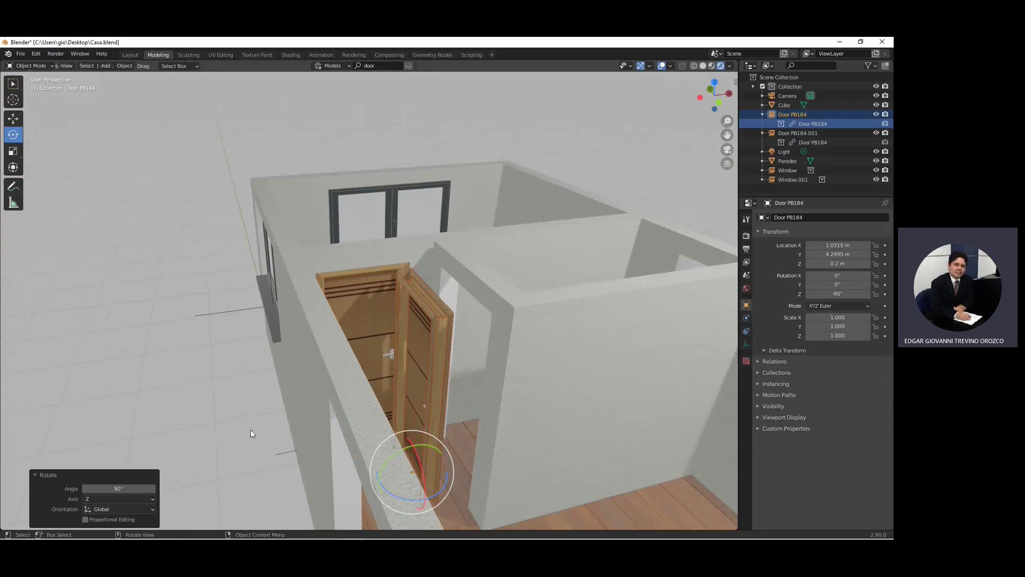
{"action": "mouse_move", "coordinate": [435, 394]}
{"action": "middle_mouse_down"}
{"action": "mouse_move", "coordinate": [449, 392]}
{"action": "mouse_move", "coordinate": [444, 370]}
{"action": "mouse_move", "coordinate": [432, 370]}
{"action": "middle_mouse_up"}
{"action": "left_click", "coordinate": [12, 118]}
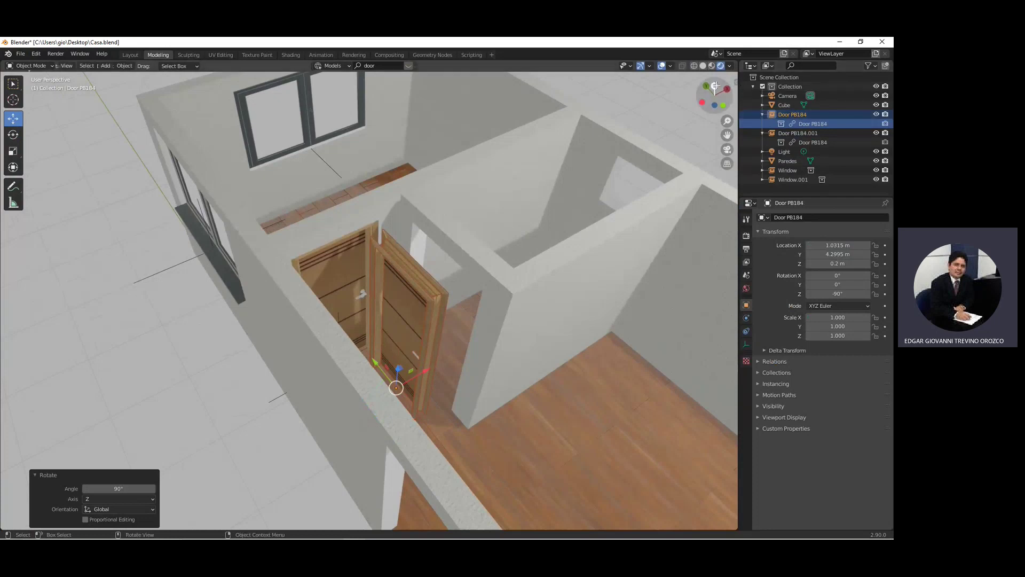
Step: Frame the door in top view and slide it along X to 1.4 m
{"action": "key", "text": "KP_Decimal"}
{"action": "key", "text": "KP_7"}
{"action": "left_click_drag", "start_coordinate": [475, 272], "coordinate": [493, 271]}
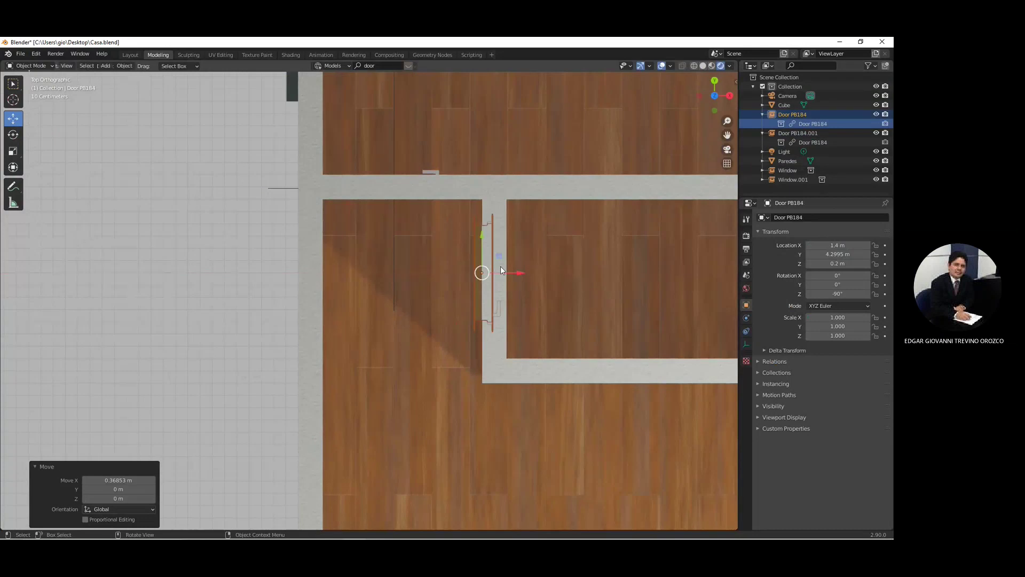
{"action": "left_click", "coordinate": [514, 270]}
{"action": "mouse_move", "coordinate": [517, 264]}
{"action": "middle_mouse_down"}
{"action": "mouse_move", "coordinate": [524, 289]}
{"action": "mouse_move", "coordinate": [483, 297]}
{"action": "mouse_move", "coordinate": [498, 279]}
{"action": "mouse_move", "coordinate": [396, 122]}
{"action": "middle_mouse_up"}
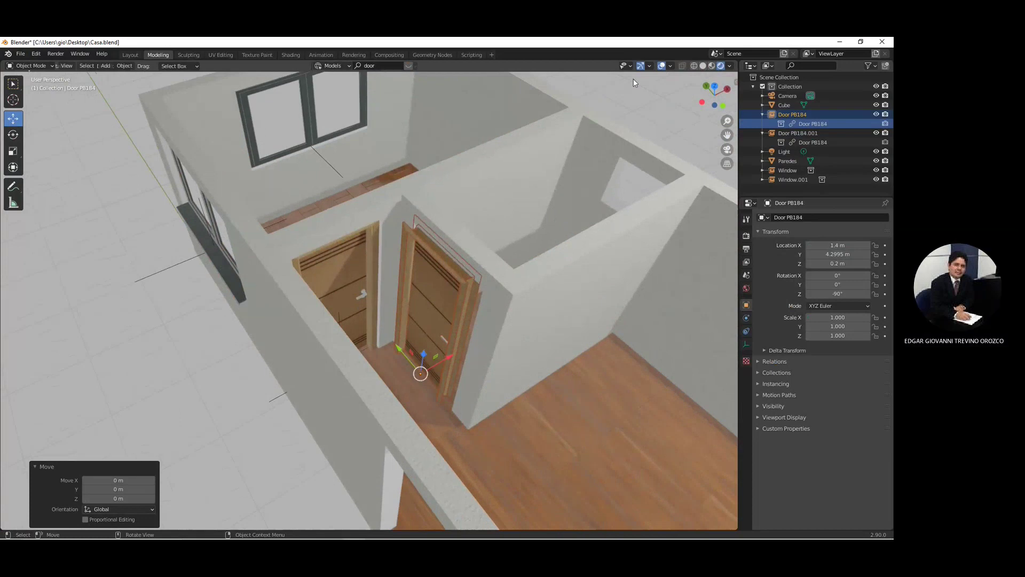
Step: Create a custom transform orientation from Door PB184
{"action": "left_click", "coordinate": [411, 66]}
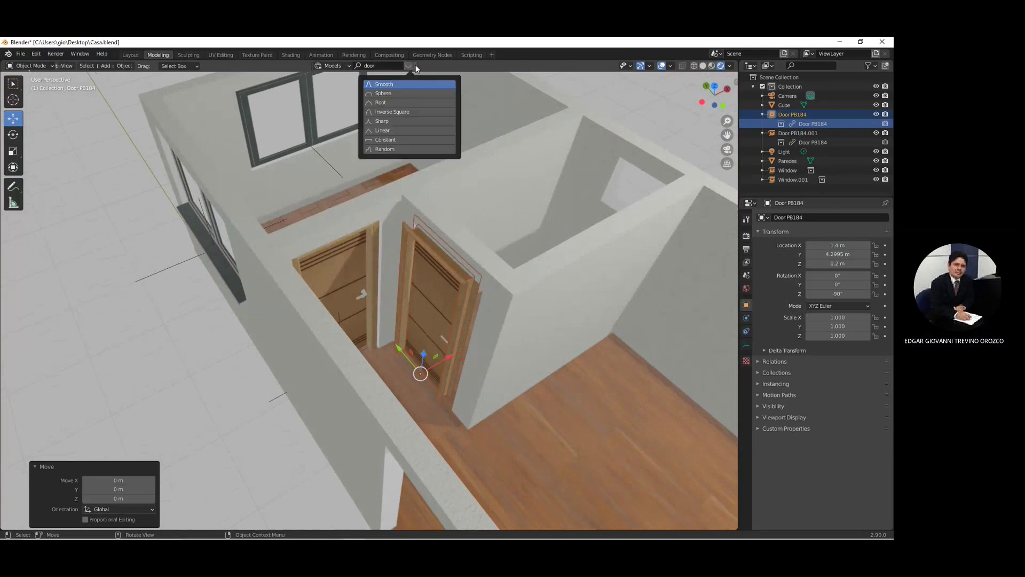
{"action": "left_click", "coordinate": [307, 68]}
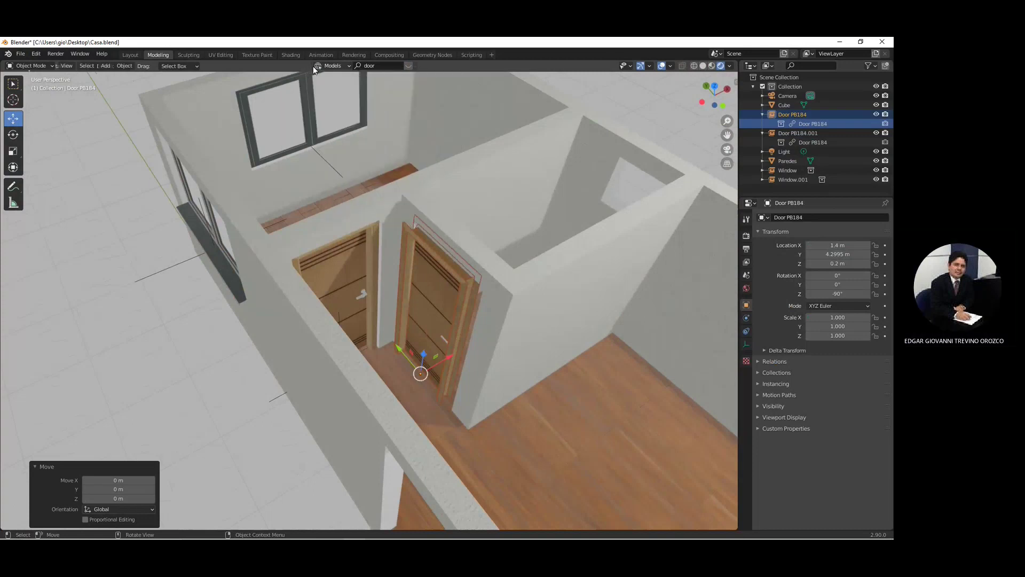
{"action": "left_click", "coordinate": [313, 65]}
{"action": "left_click", "coordinate": [312, 66]}
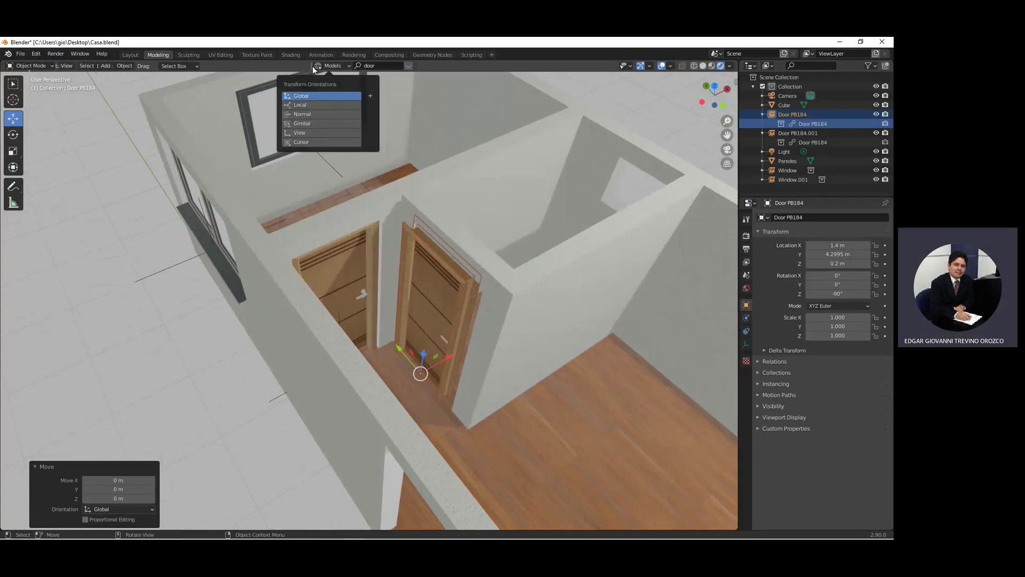
{"action": "left_click", "coordinate": [370, 97]}
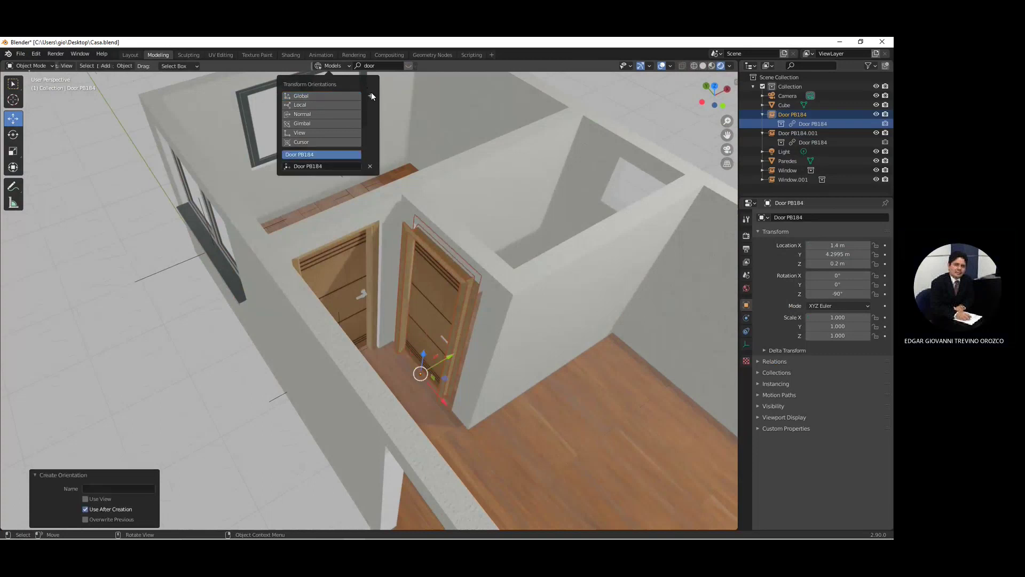
{"action": "left_click", "coordinate": [594, 91]}
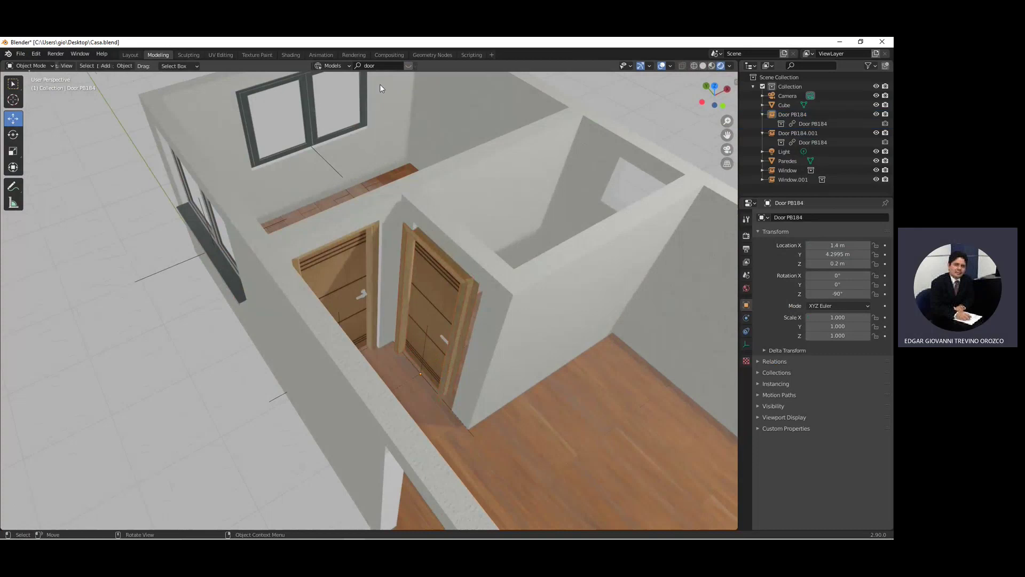
{"action": "left_click", "coordinate": [313, 66]}
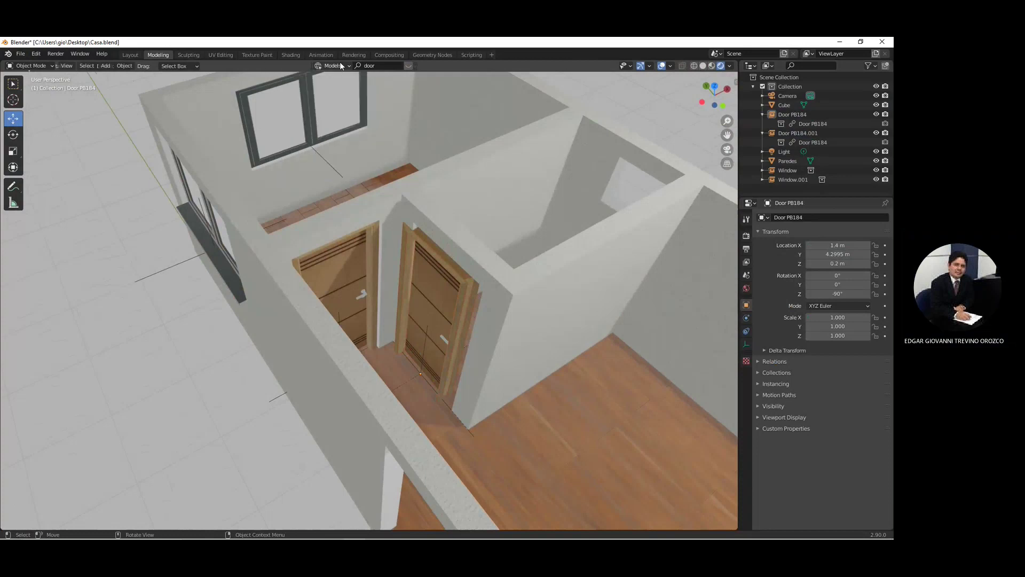
Step: Disable the BlenderKit add-on in Preferences
{"action": "left_click", "coordinate": [36, 54]}
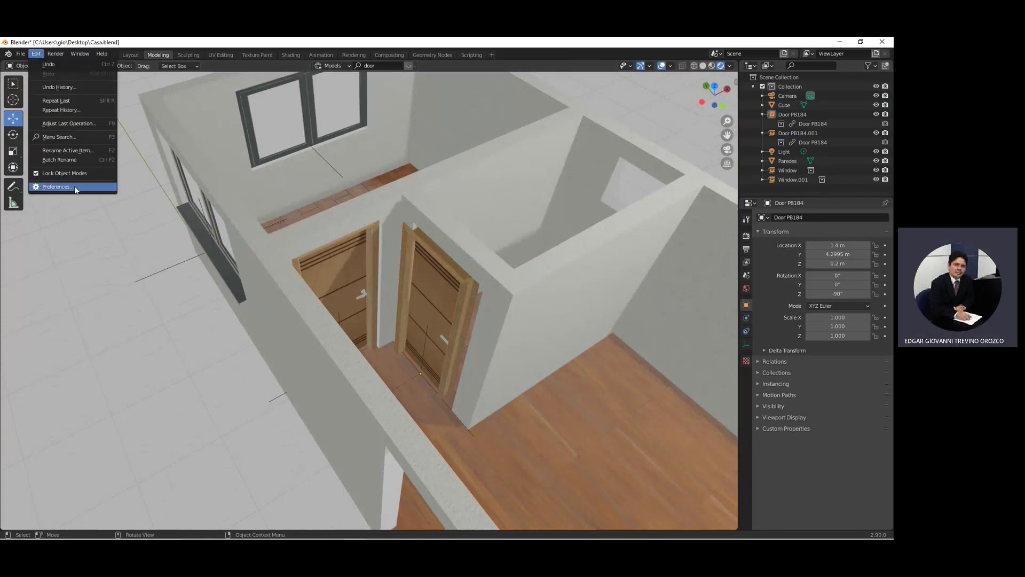
{"action": "left_click", "coordinate": [75, 187]}
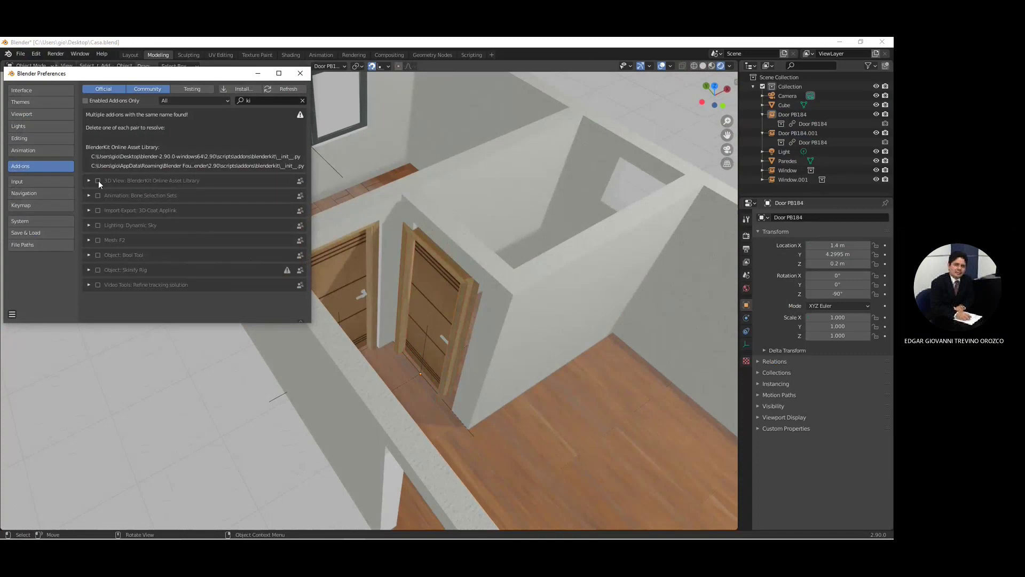
{"action": "left_click", "coordinate": [373, 66]}
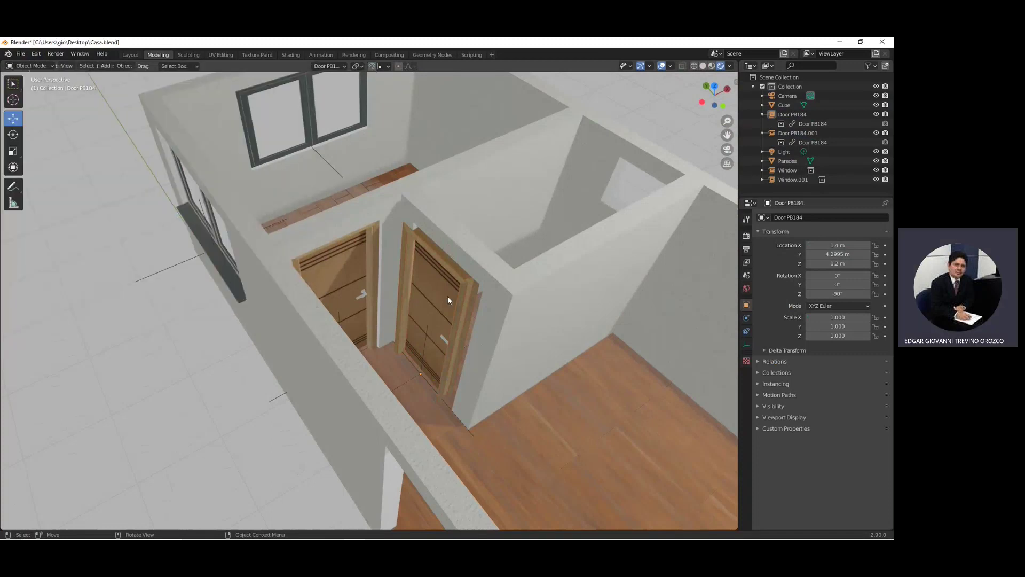
Step: Select Door PB184 and, in top view, nudge it to X 1.4836 m
{"action": "middle_click_drag", "start_coordinate": [435, 263], "coordinate": [446, 268]}
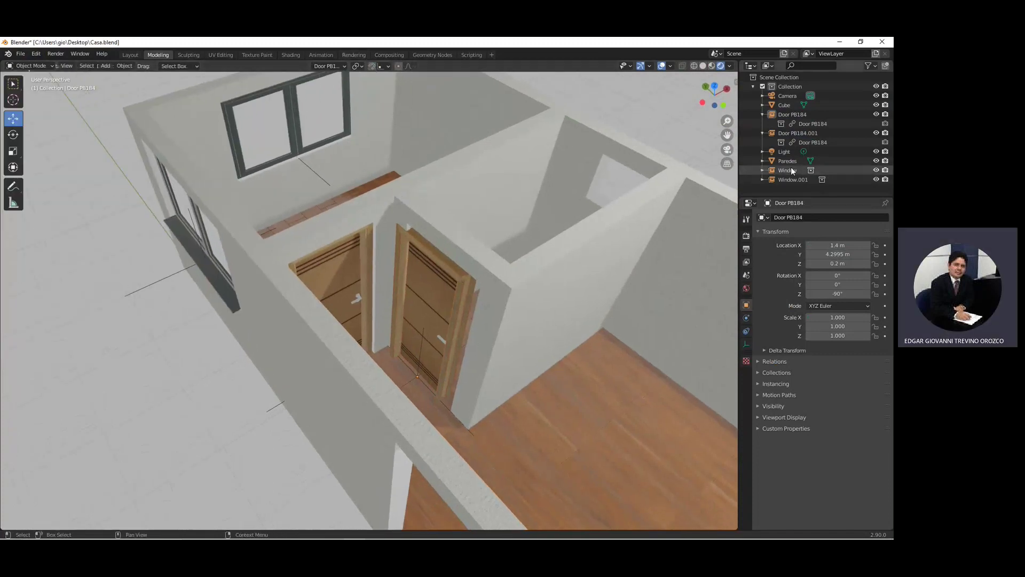
{"action": "left_click", "coordinate": [792, 124]}
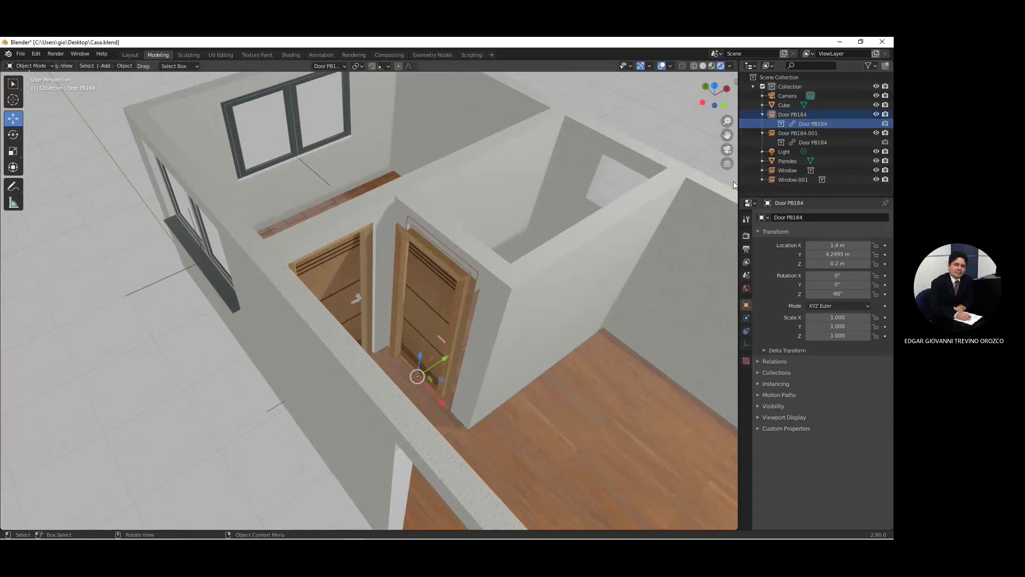
{"action": "left_click", "coordinate": [692, 66]}
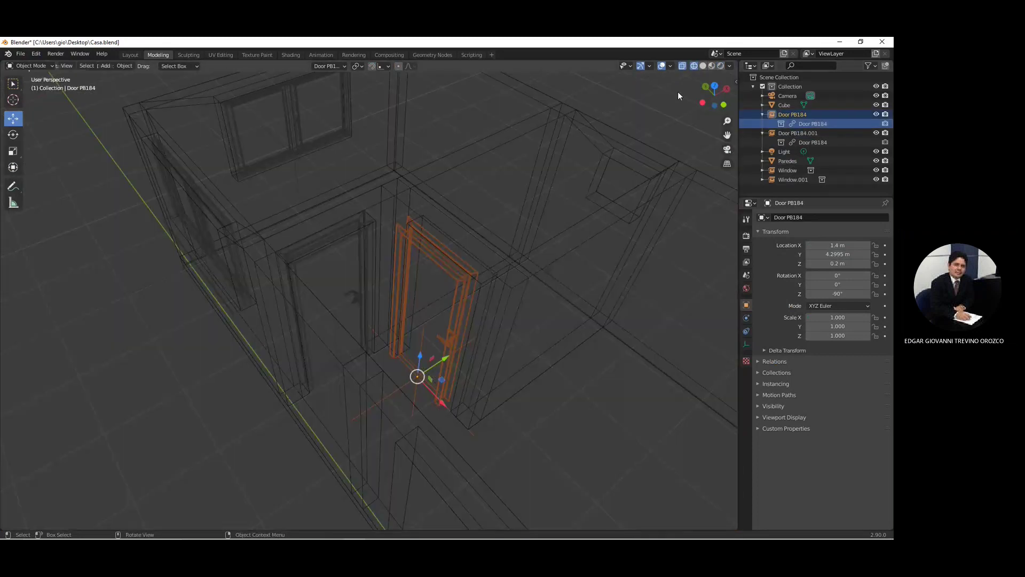
{"action": "middle_click_drag", "start_coordinate": [502, 389], "coordinate": [504, 397]}
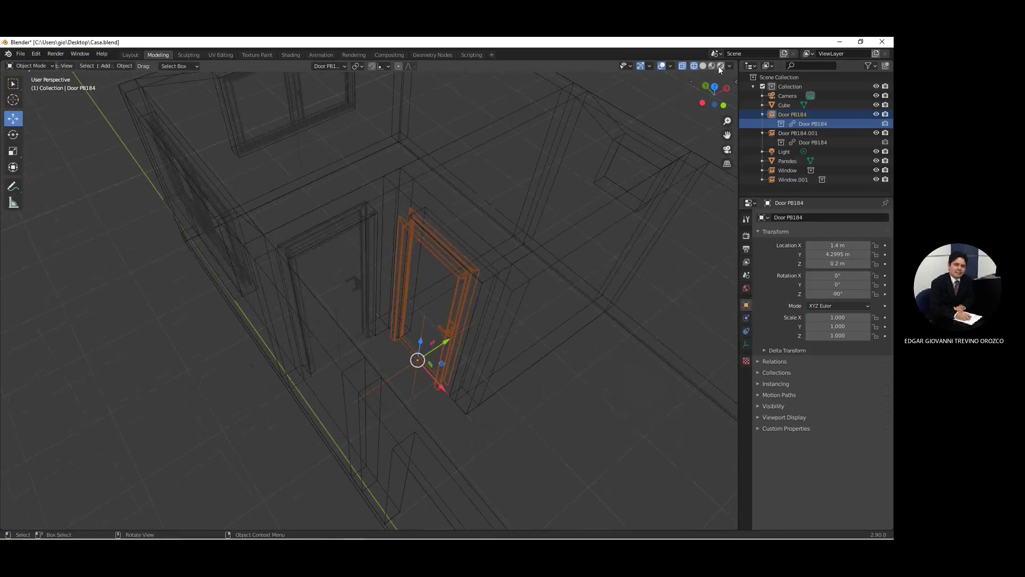
{"action": "left_click", "coordinate": [719, 66]}
{"action": "left_click", "coordinate": [714, 87]}
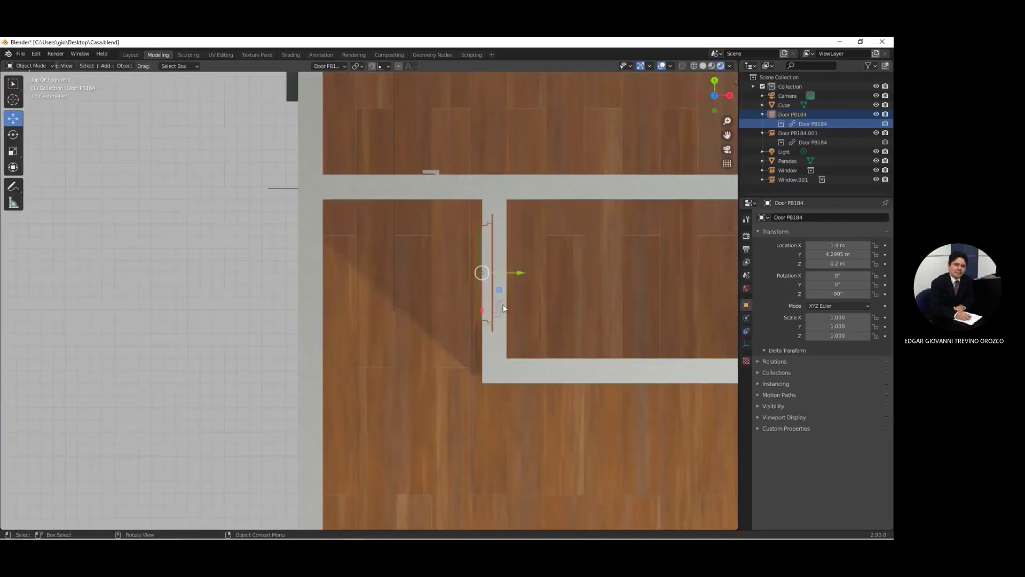
{"action": "left_click_drag", "start_coordinate": [521, 275], "coordinate": [525, 278]}
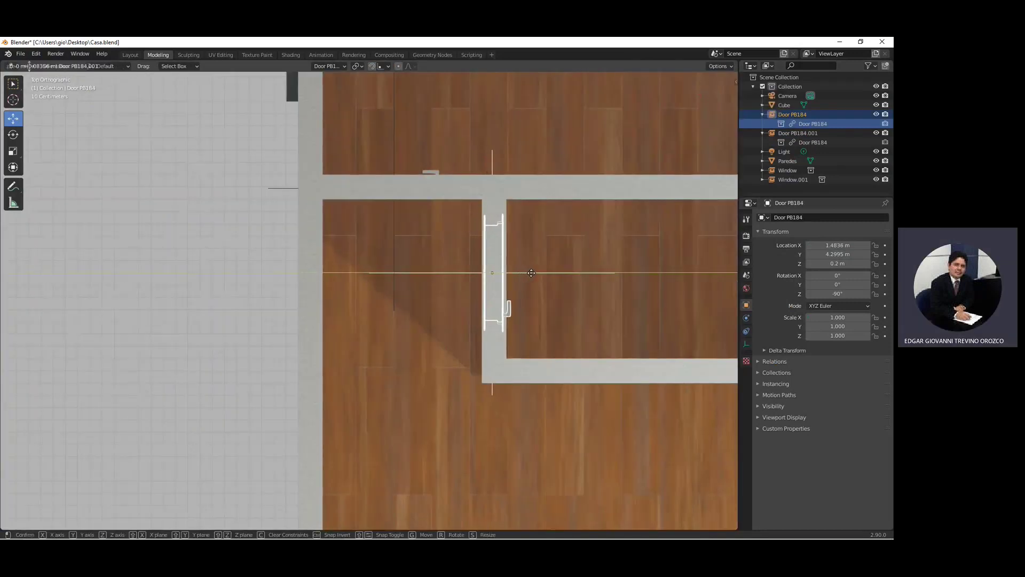
{"action": "middle_click_drag", "start_coordinate": [523, 277], "coordinate": [540, 284]}
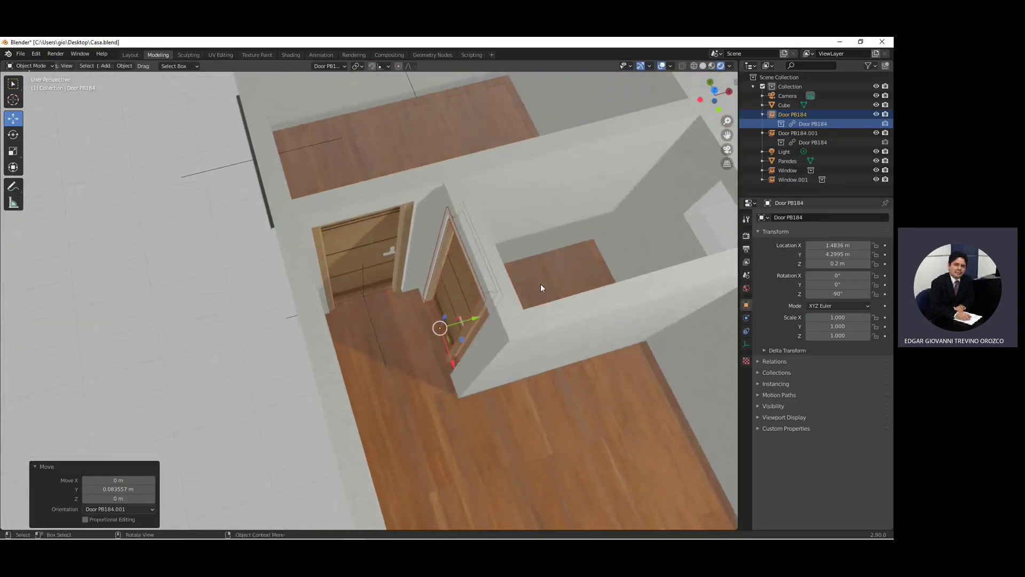
Step: Slide the door along its own axis to Y 4.2192 m and widen it to scale X 1.065
{"action": "left_click_drag", "start_coordinate": [451, 363], "coordinate": [451, 362]}
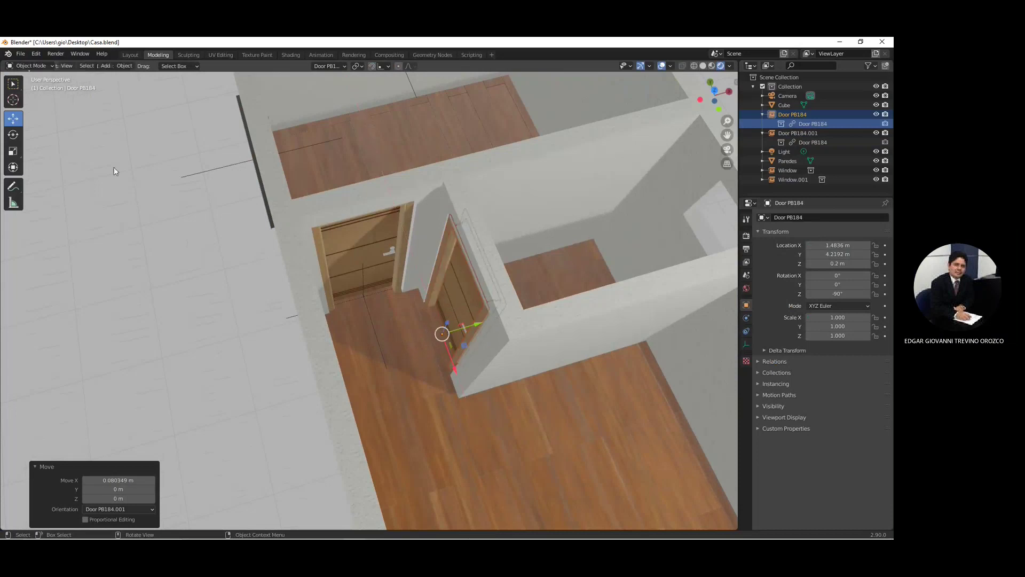
{"action": "left_click", "coordinate": [20, 146]}
{"action": "left_click_drag", "start_coordinate": [453, 365], "coordinate": [453, 370]}
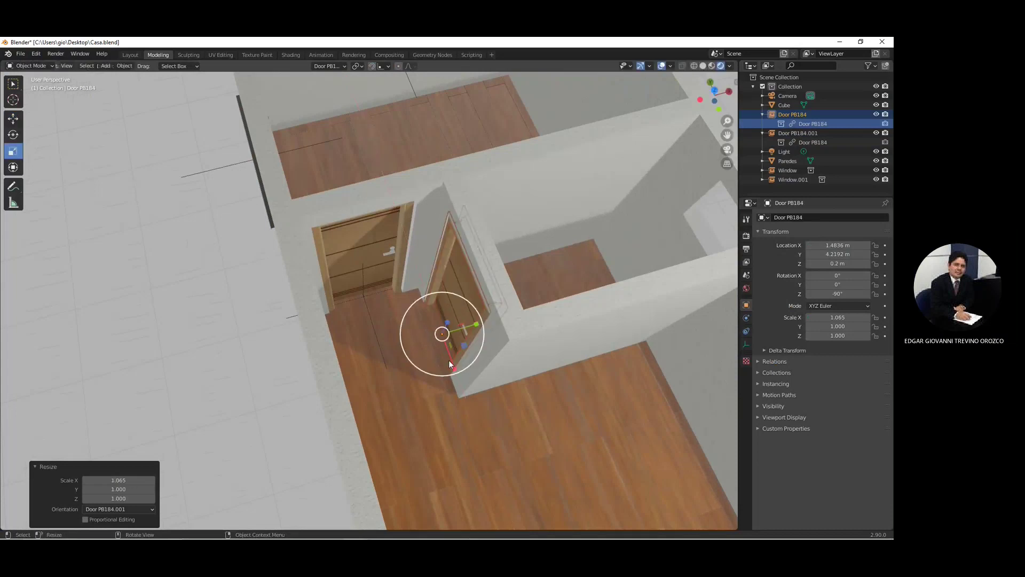
{"action": "middle_click_drag", "start_coordinate": [435, 338], "coordinate": [429, 296]}
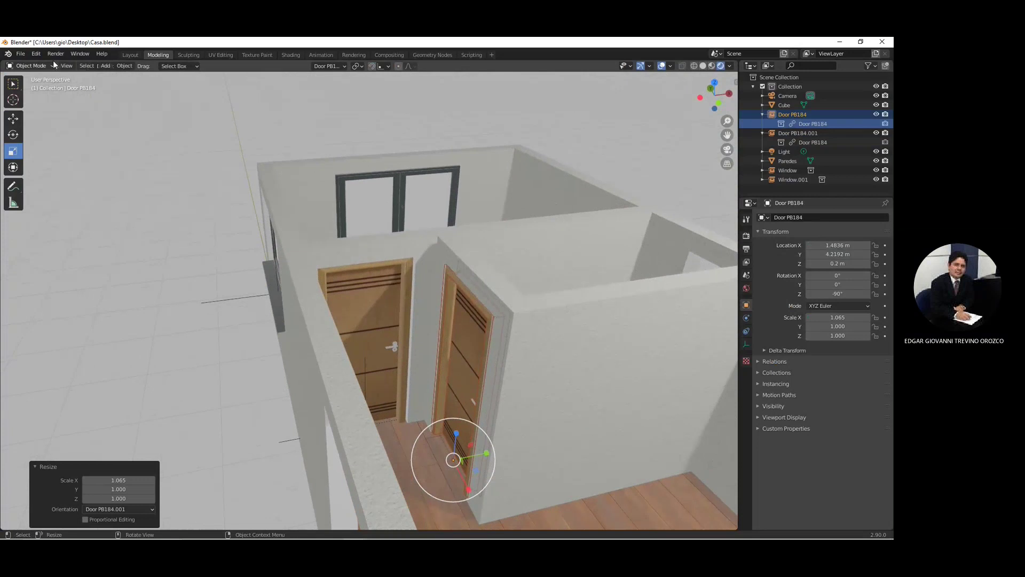
Step: Re-enable the BlenderKit Online Asset Library add-on in Preferences and close the window
{"action": "left_click", "coordinate": [36, 55]}
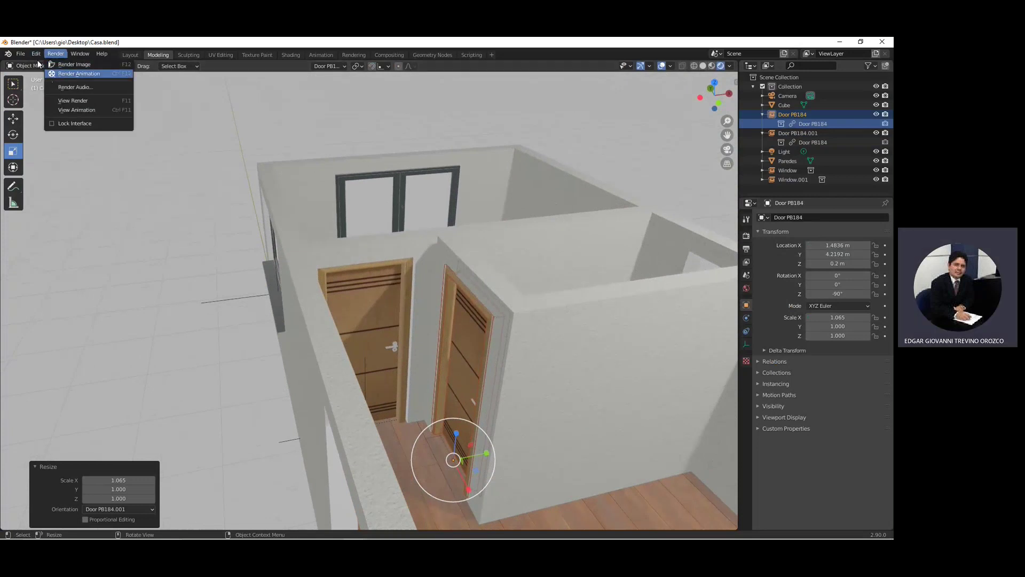
{"action": "key", "text": "Escape"}
{"action": "left_click", "coordinate": [36, 55]}
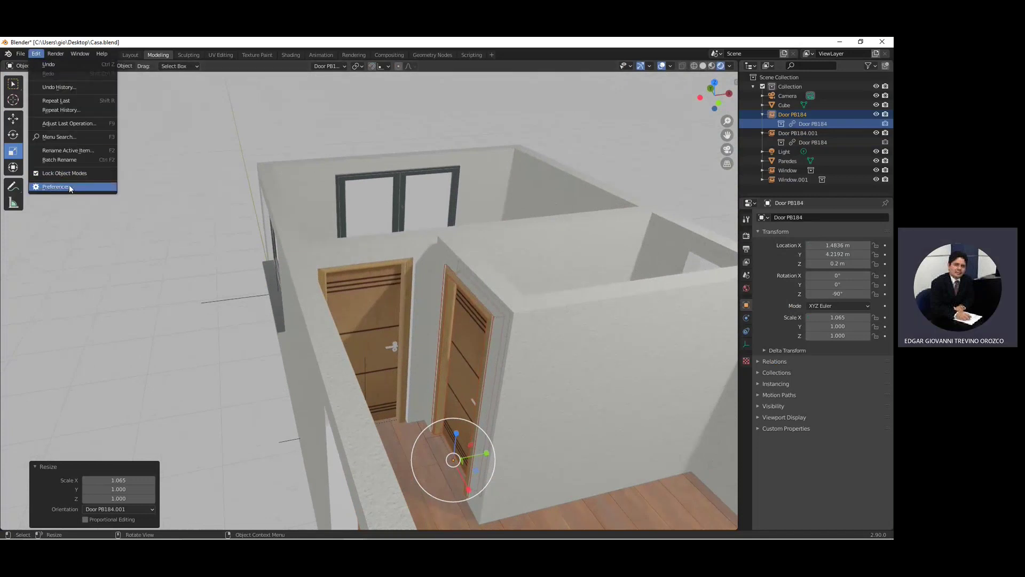
{"action": "left_click", "coordinate": [68, 186]}
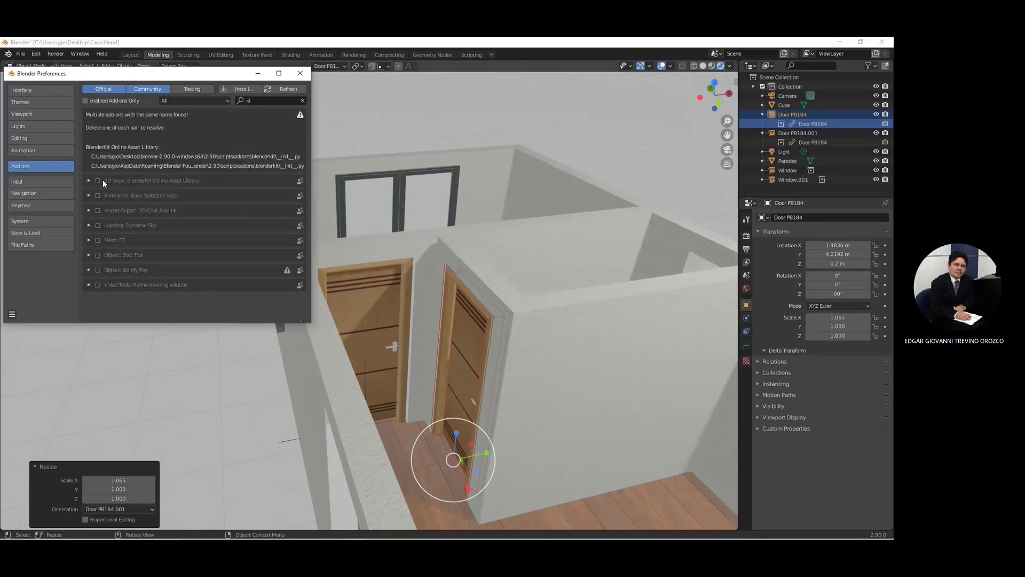
{"action": "left_click", "coordinate": [103, 179]}
{"action": "left_click", "coordinate": [298, 73]}
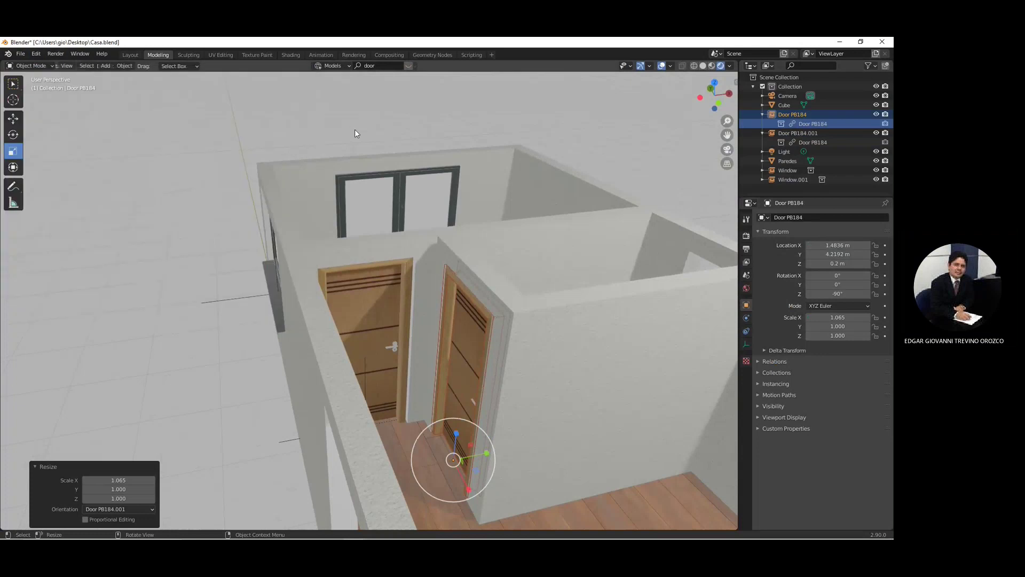
{"action": "mouse_move", "coordinate": [443, 292]}
{"action": "middle_mouse_down"}
{"action": "mouse_move", "coordinate": [491, 300]}
{"action": "mouse_move", "coordinate": [466, 311]}
{"action": "mouse_move", "coordinate": [512, 306]}
{"action": "middle_mouse_up"}
{"action": "scroll", "coordinate": [546, 367], "scroll_direction": "down", "scroll_amount": 4}
Step: Duplicate the window inside Window.001 and drop the copy near the end wall
{"action": "mouse_move", "coordinate": [545, 366]}
{"action": "middle_mouse_down"}
{"action": "mouse_move", "coordinate": [565, 367]}
{"action": "mouse_move", "coordinate": [555, 366]}
{"action": "middle_mouse_up"}
{"action": "left_click", "coordinate": [255, 346]}
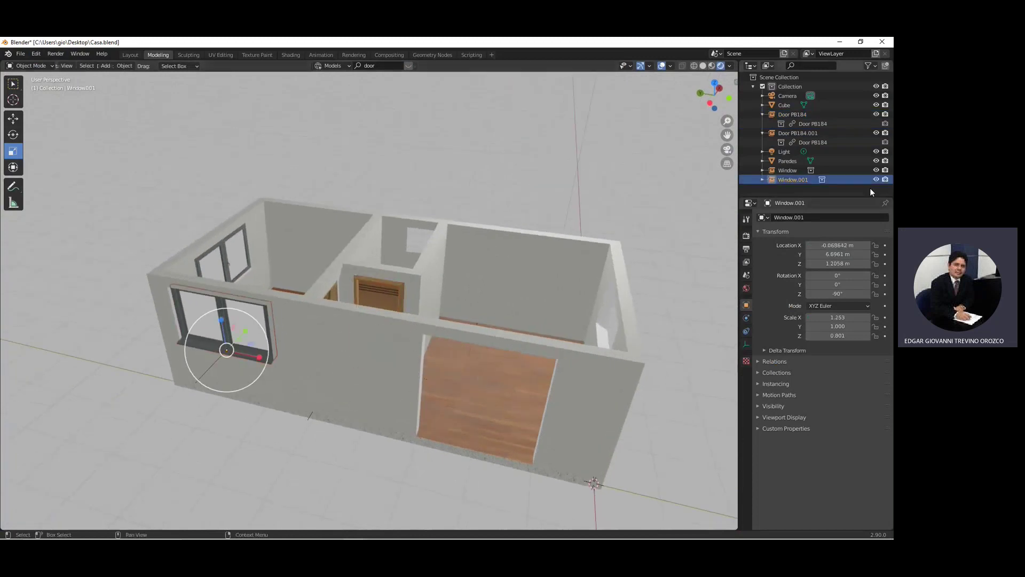
{"action": "left_click", "coordinate": [761, 180]}
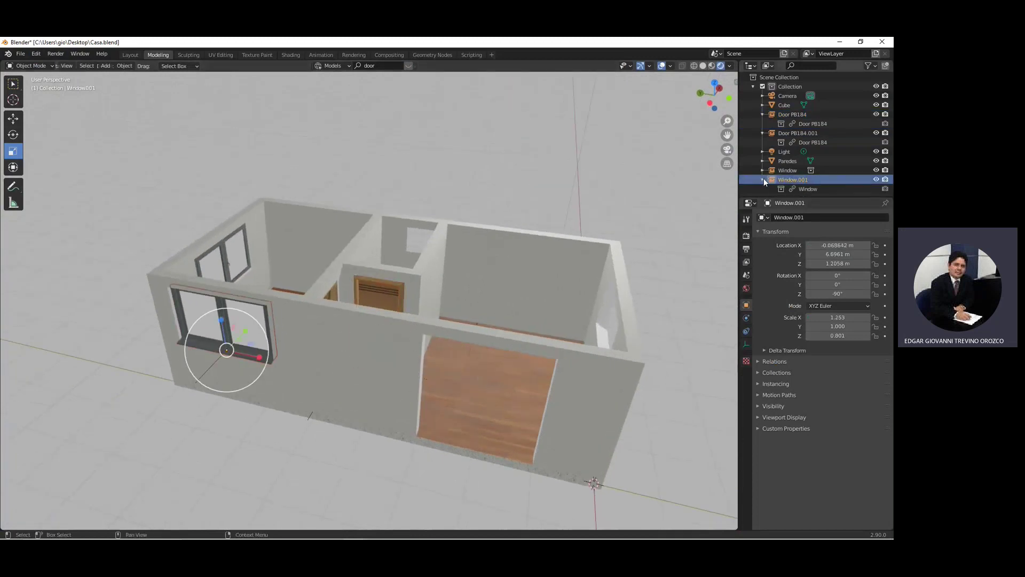
{"action": "left_click", "coordinate": [799, 188]}
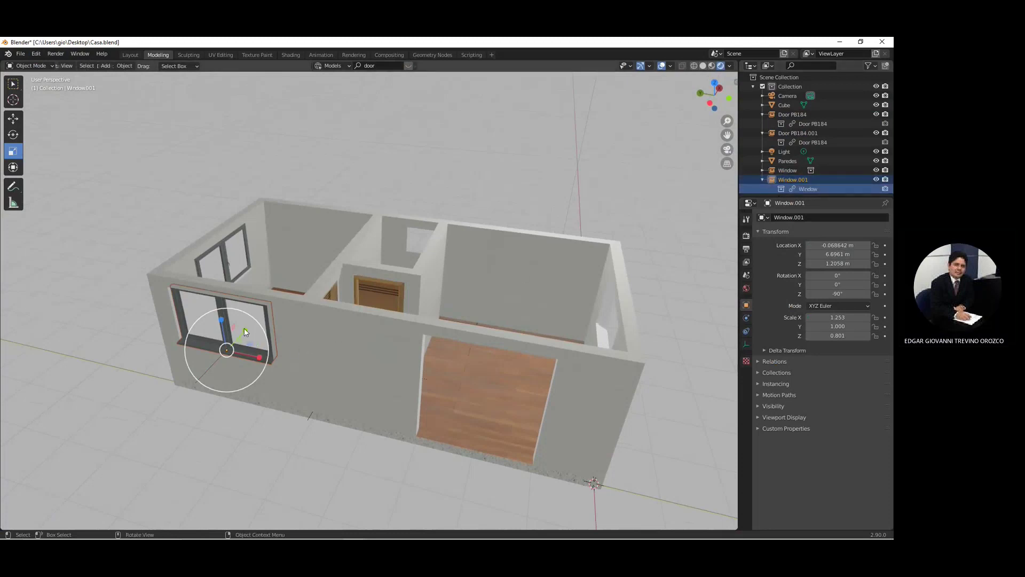
{"action": "key", "text": "shift+d"}
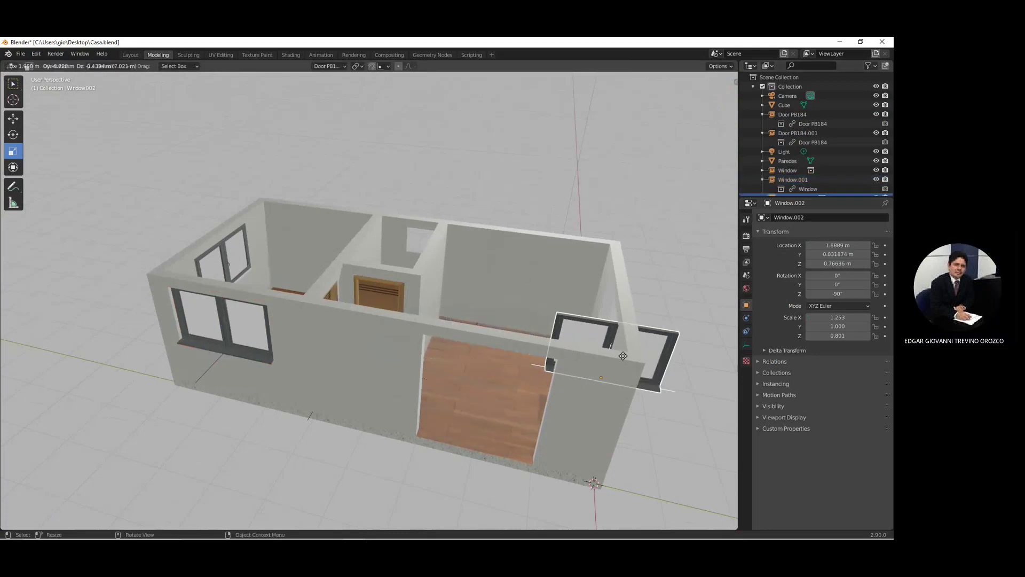
{"action": "left_click", "coordinate": [609, 338]}
{"action": "mouse_move", "coordinate": [667, 338]}
{"action": "middle_mouse_down"}
{"action": "mouse_move", "coordinate": [588, 326]}
{"action": "mouse_move", "coordinate": [577, 347]}
{"action": "middle_mouse_up"}
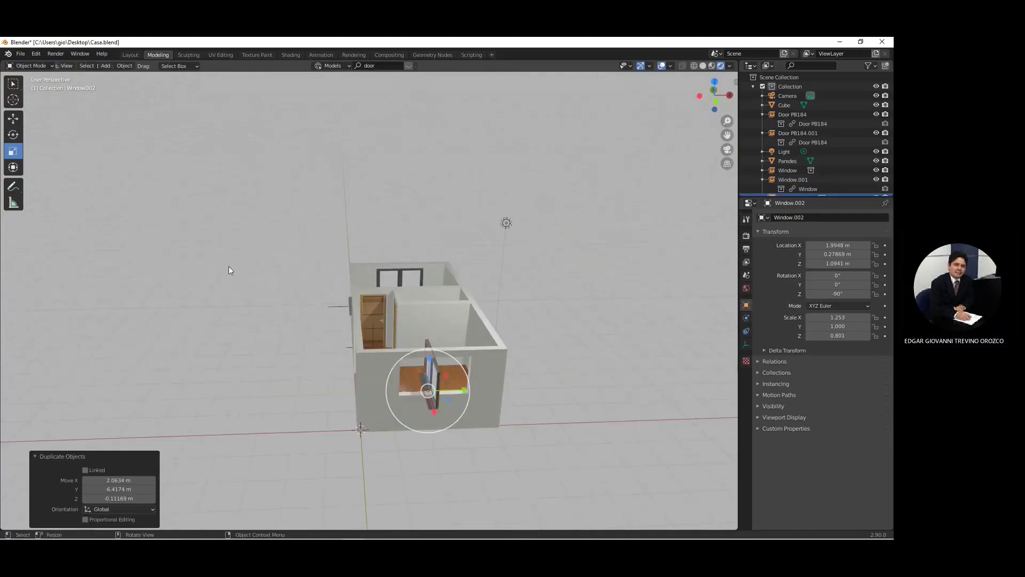
Step: Rotate the window copy exactly 90° about Z
{"action": "left_click", "coordinate": [13, 135]}
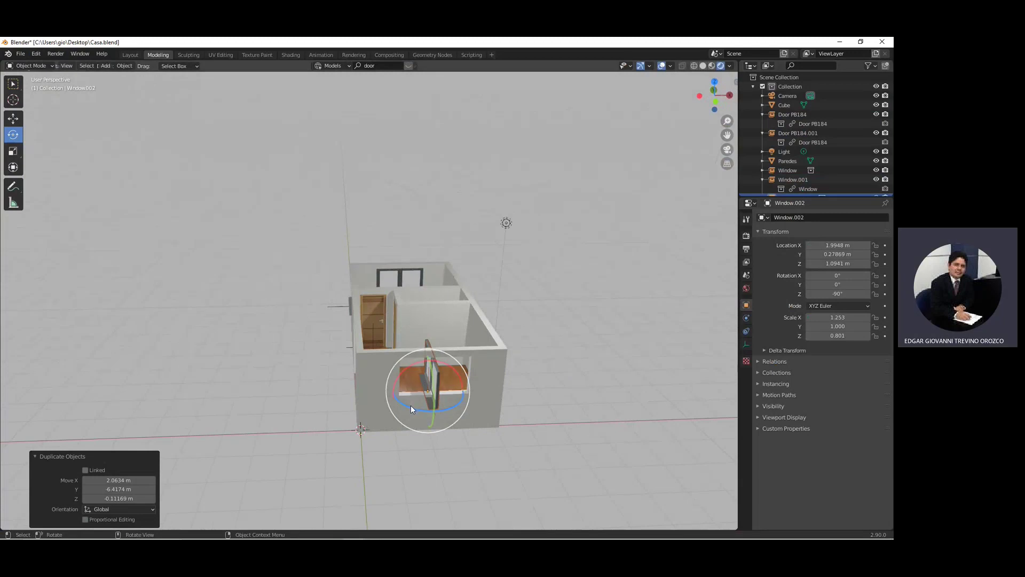
{"action": "left_click_drag", "start_coordinate": [411, 405], "coordinate": [455, 408]}
{"action": "left_click", "coordinate": [131, 488]}
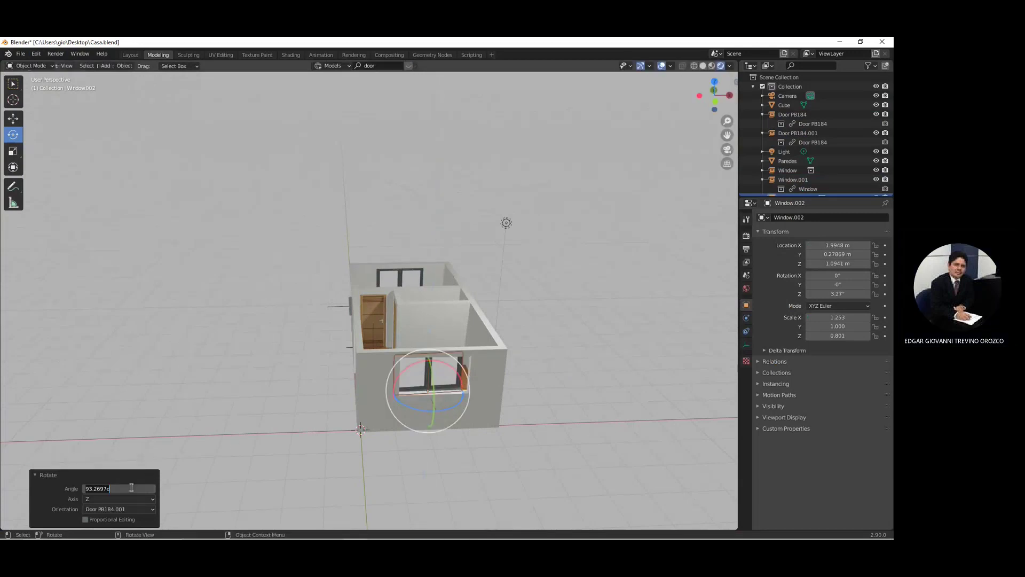
{"action": "type", "text": "90"}
{"action": "key", "text": "Return"}
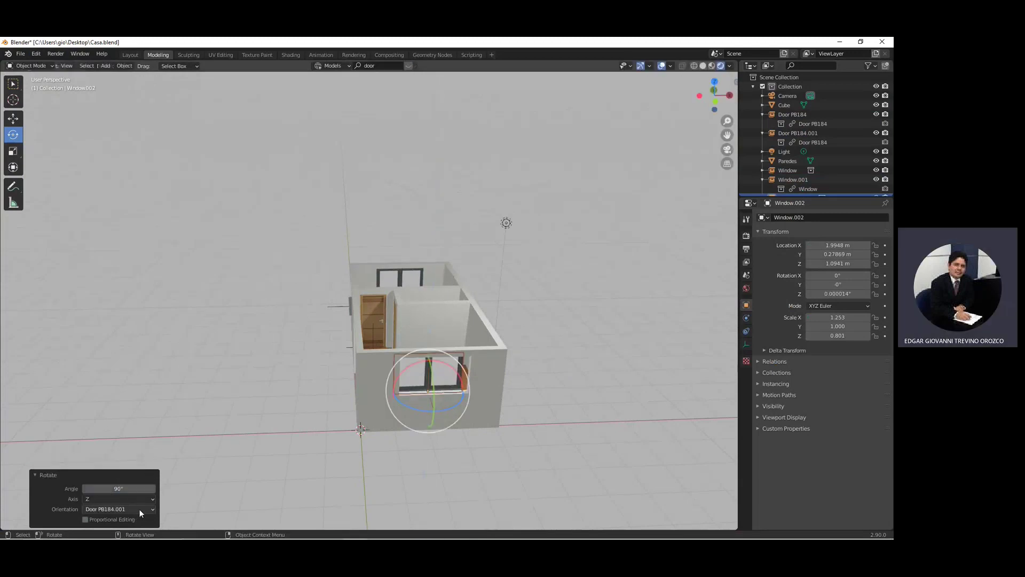
Step: Move the window to X 2.2011 m and push it into the wall along Y
{"action": "left_click", "coordinate": [12, 119]}
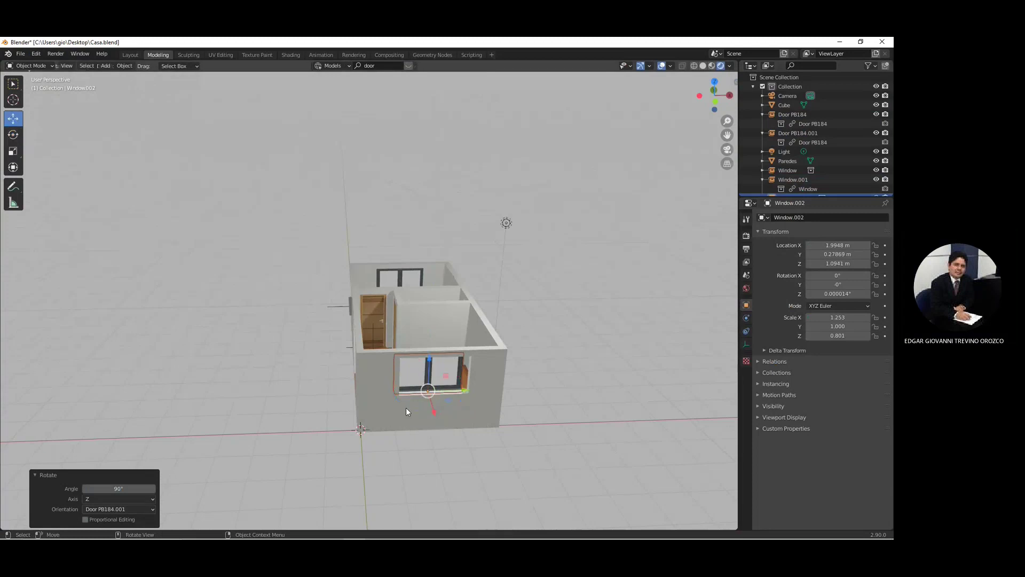
{"action": "left_click_drag", "start_coordinate": [465, 387], "coordinate": [474, 387]}
{"action": "left_click", "coordinate": [474, 388]}
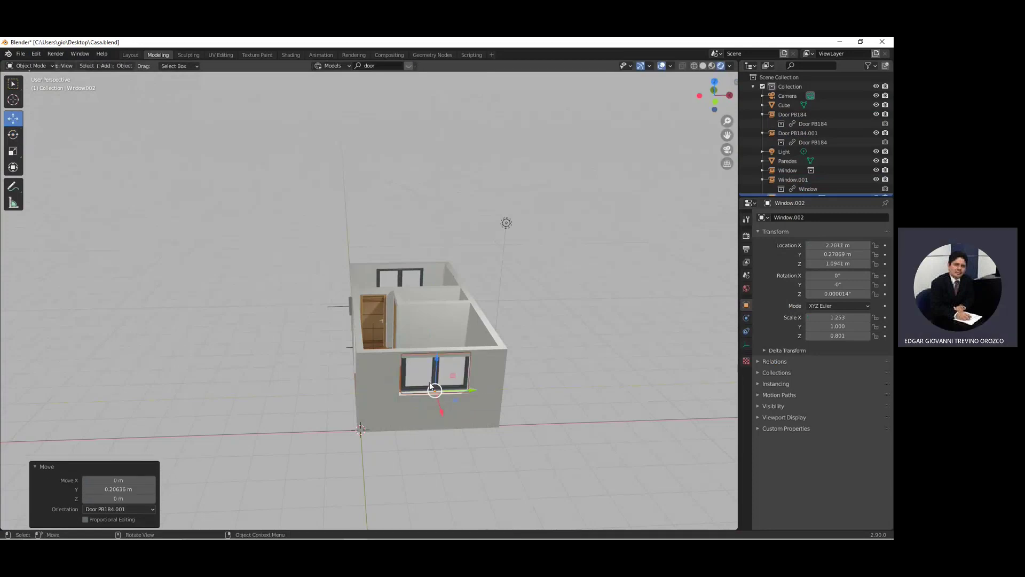
{"action": "left_click_drag", "start_coordinate": [441, 407], "coordinate": [441, 408]}
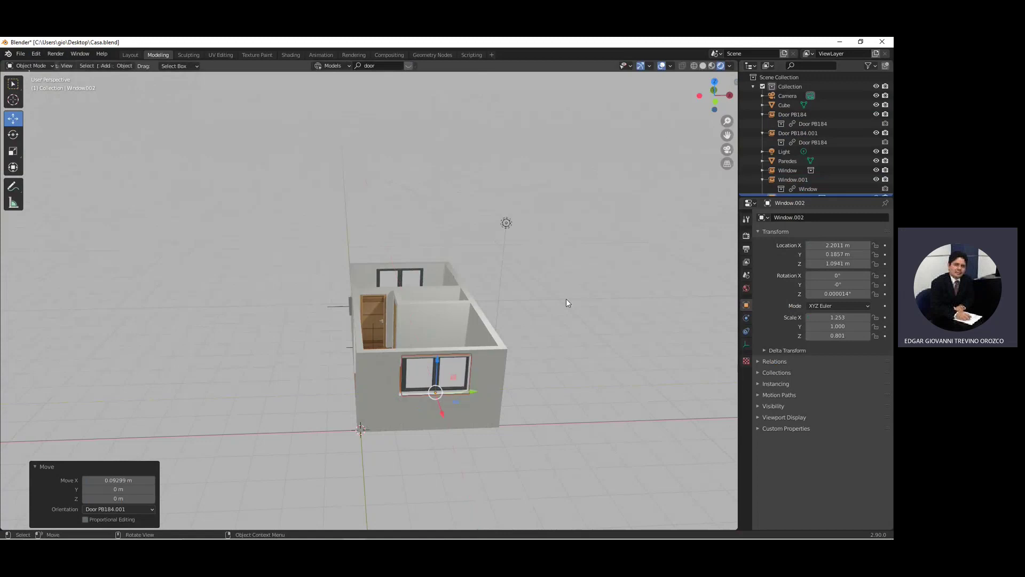
{"action": "key", "text": "KP_1"}
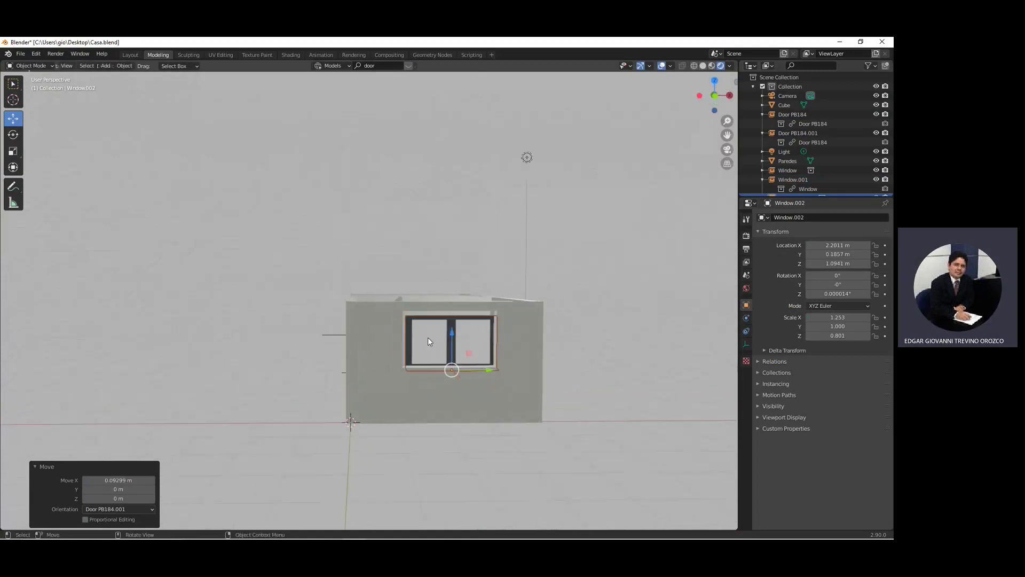
Step: Raise Window.002 in the end wall and shift it along X to 2.1638 m
{"action": "scroll", "coordinate": [464, 341], "scroll_direction": "up", "scroll_amount": 3}
{"action": "left_click_drag", "start_coordinate": [511, 376], "coordinate": [506, 375]}
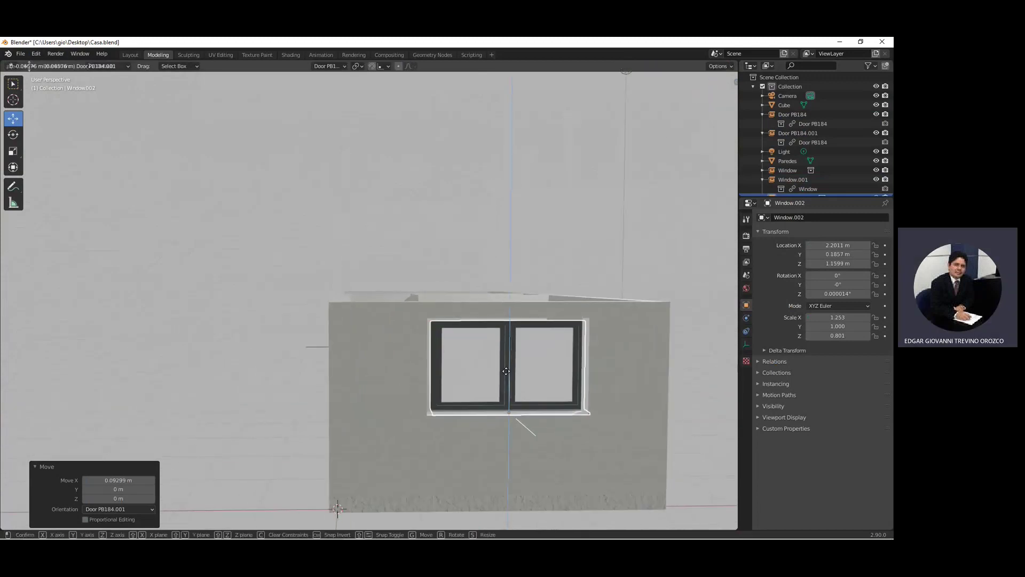
{"action": "left_click_drag", "start_coordinate": [534, 407], "coordinate": [521, 421]}
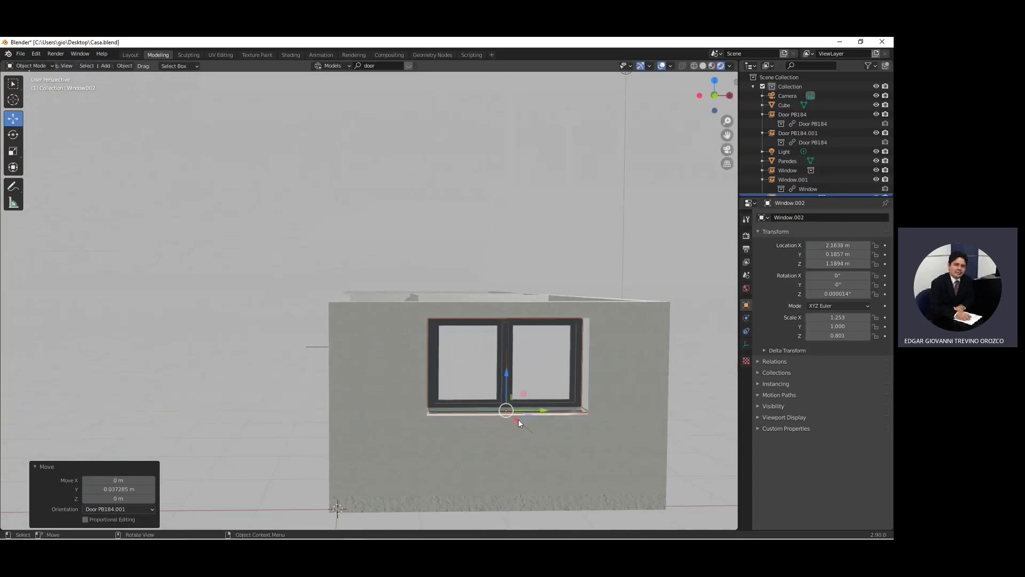
{"action": "key", "text": "g"}
{"action": "key", "text": "x"}
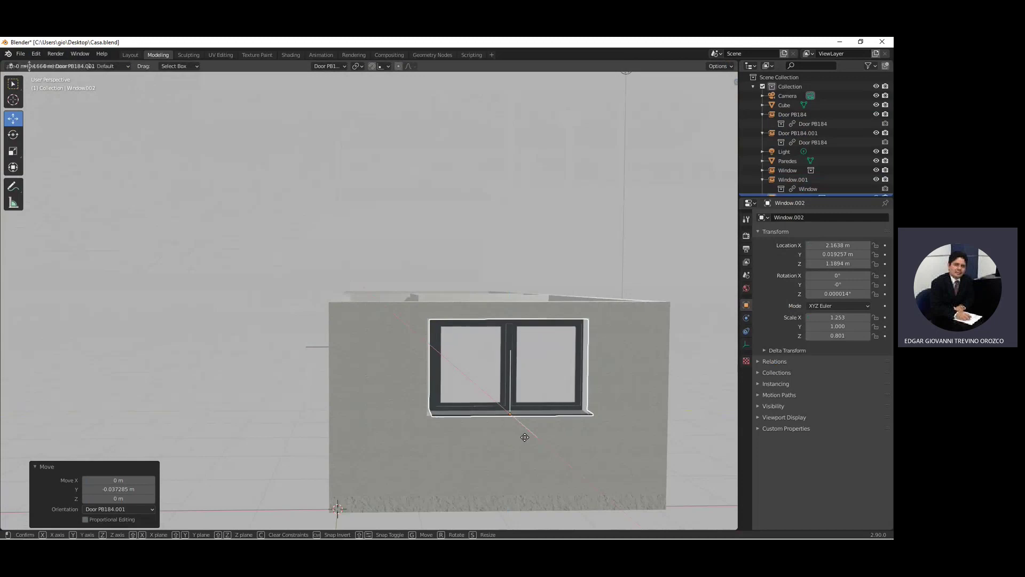
{"action": "left_click", "coordinate": [526, 439]}
Step: Save the house as Casa.blend
{"action": "mouse_move", "coordinate": [526, 438]}
{"action": "middle_mouse_down"}
{"action": "mouse_move", "coordinate": [530, 402]}
{"action": "mouse_move", "coordinate": [366, 384]}
{"action": "mouse_move", "coordinate": [401, 386]}
{"action": "middle_mouse_up"}
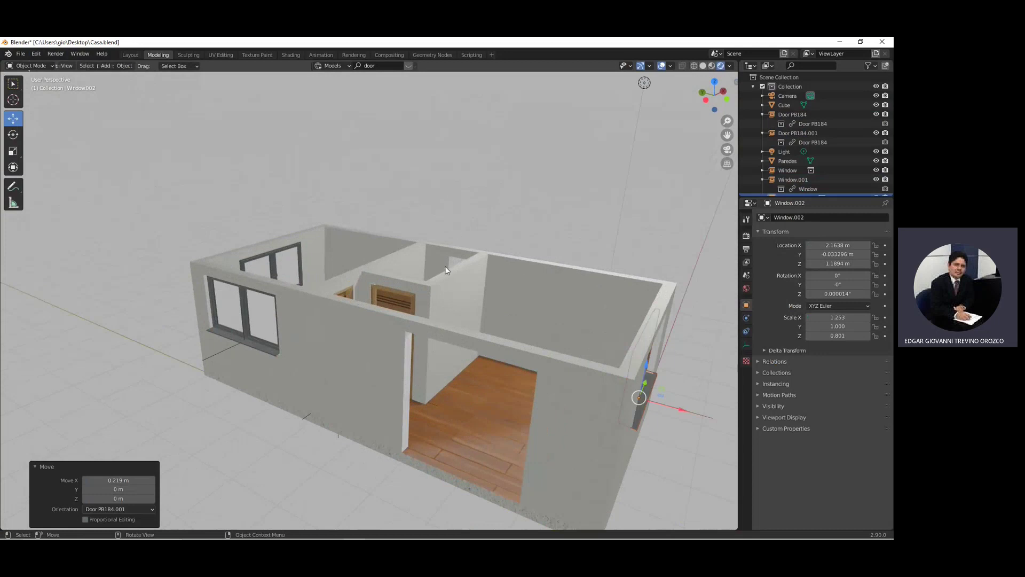
{"action": "mouse_move", "coordinate": [444, 266]}
{"action": "middle_mouse_down"}
{"action": "mouse_move", "coordinate": [491, 302]}
{"action": "mouse_move", "coordinate": [438, 296]}
{"action": "middle_mouse_up"}
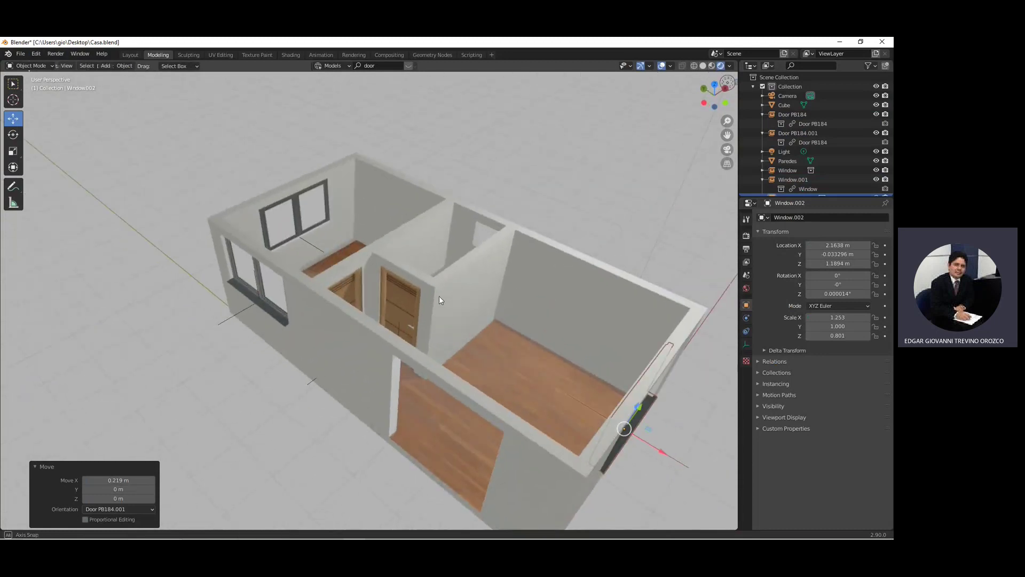
{"action": "left_click", "coordinate": [20, 53]}
{"action": "left_click", "coordinate": [34, 115]}
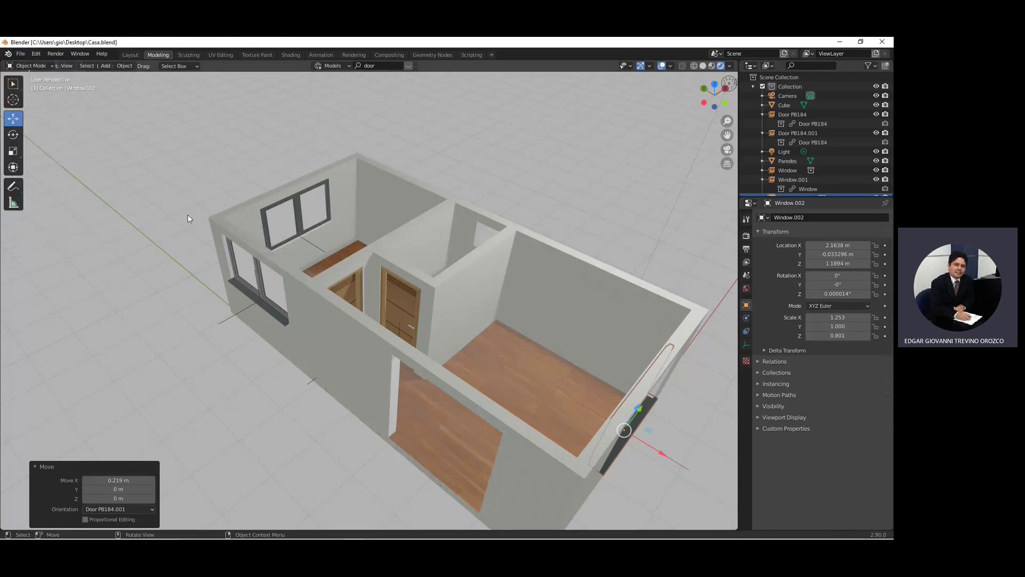
{"action": "mouse_move", "coordinate": [465, 356]}
{"action": "middle_mouse_down"}
{"action": "mouse_move", "coordinate": [494, 344]}
{"action": "mouse_move", "coordinate": [495, 357]}
{"action": "middle_mouse_up"}
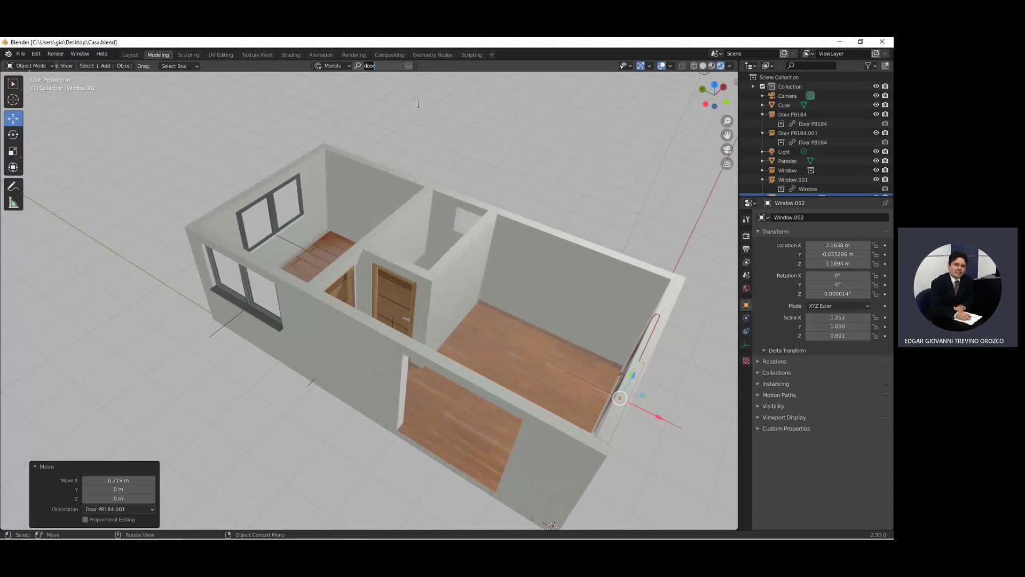
Step: Search BlenderKit for 'kitchen' and drop the Kitchen set into the right-hand room
{"action": "type", "text": "cocina"}
{"action": "key", "text": "Return"}
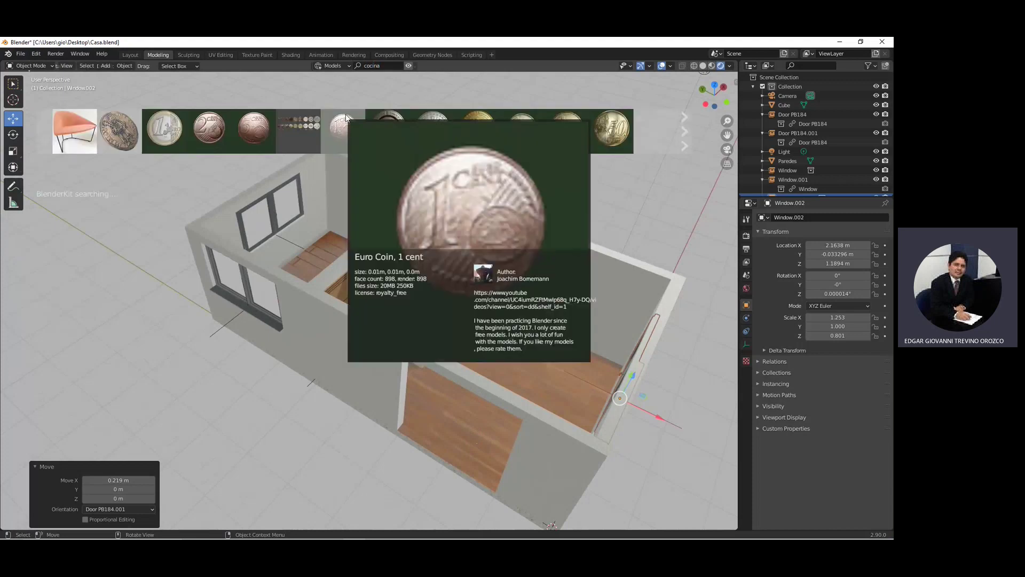
{"action": "left_click", "coordinate": [390, 66]}
{"action": "type", "text": "kitchen"}
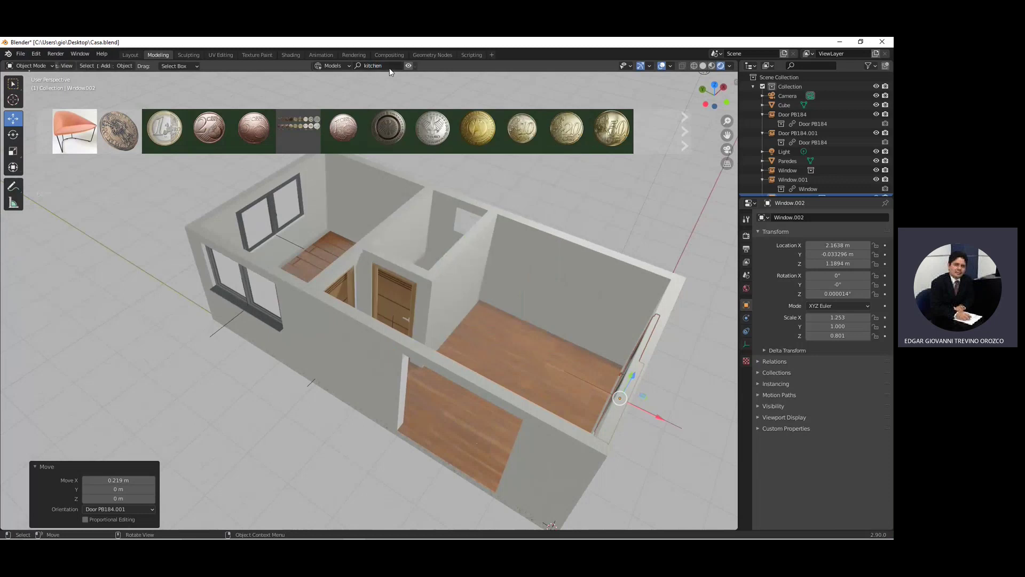
{"action": "key", "text": "Return"}
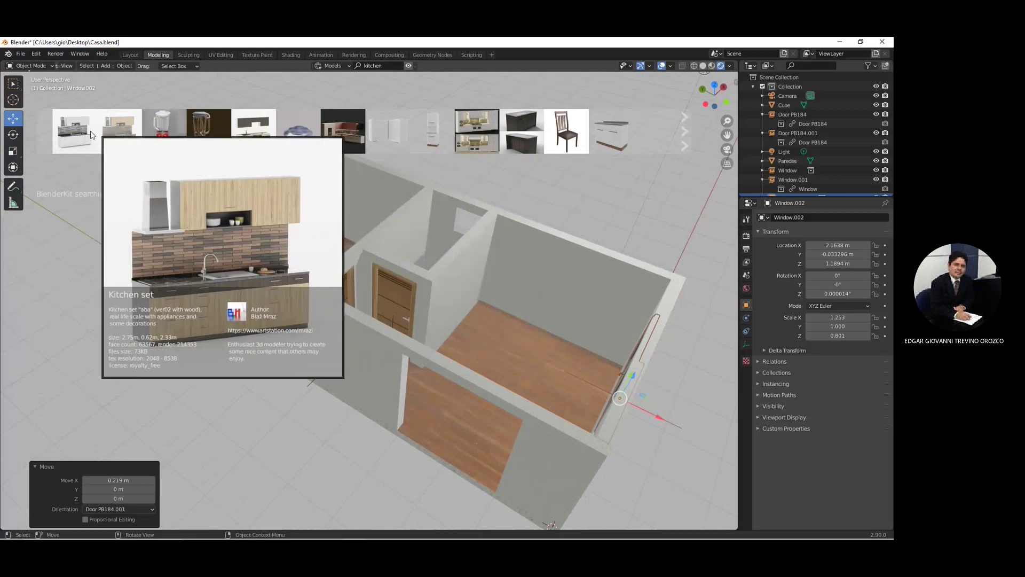
{"action": "left_click_drag", "start_coordinate": [111, 133], "coordinate": [525, 353]}
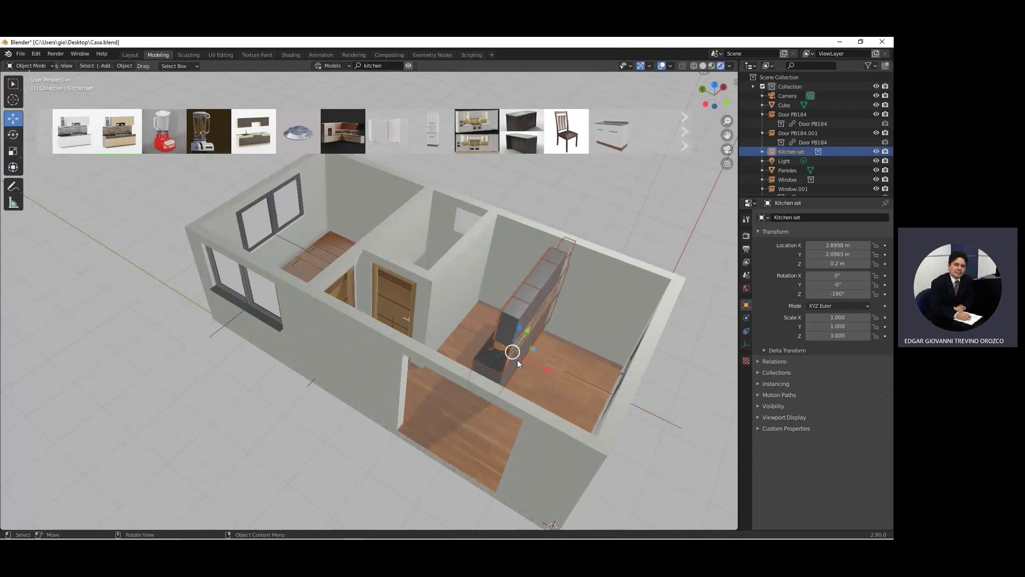
Step: Rotate the Kitchen set 90° about its vertical axis
{"action": "left_click", "coordinate": [10, 137]}
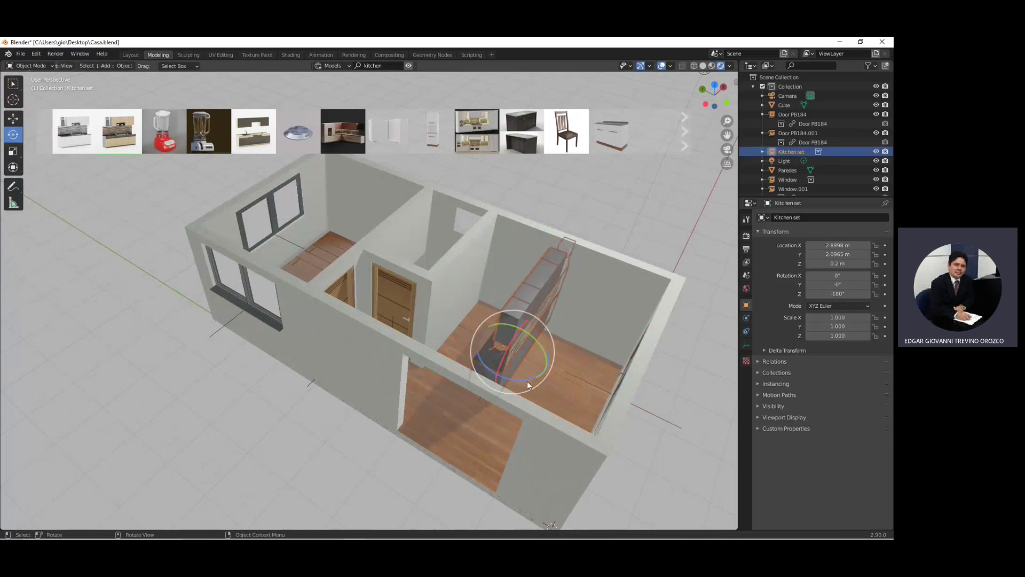
{"action": "left_click_drag", "start_coordinate": [525, 378], "coordinate": [632, 248]}
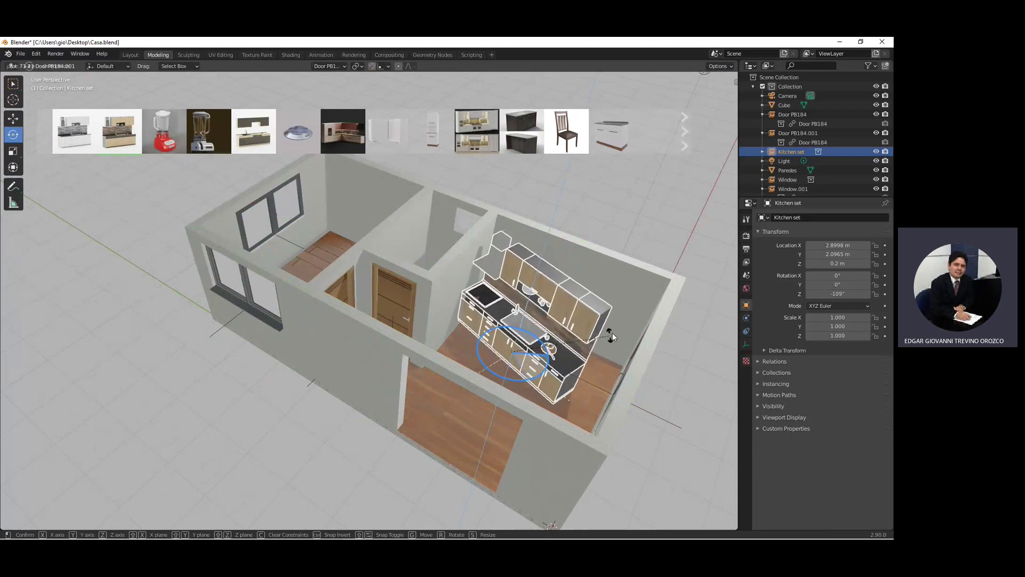
{"action": "left_click", "coordinate": [114, 490]}
{"action": "type", "text": "90"}
{"action": "key", "text": "Return"}
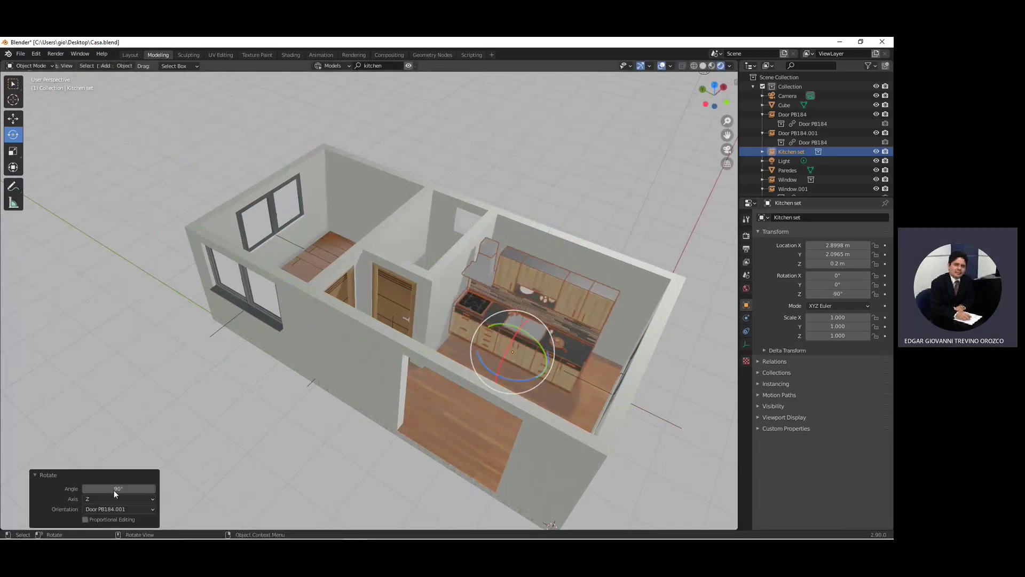
Step: Slide the Kitchen set against the wall to X 3.6353 m and narrow it to 0.928 in X
{"action": "left_click", "coordinate": [13, 119]}
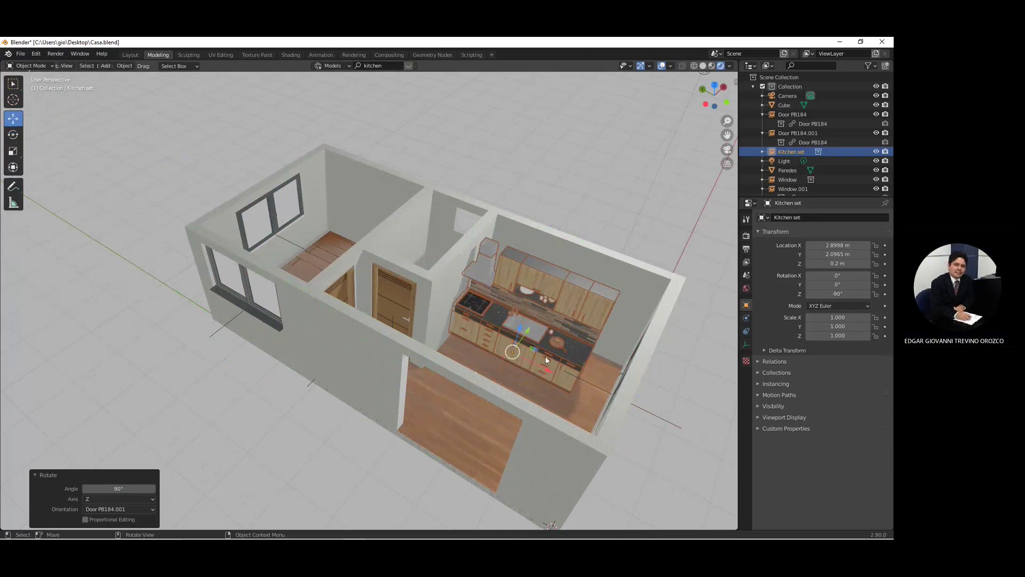
{"action": "mouse_move", "coordinate": [526, 335]}
{"action": "left_mouse_down"}
{"action": "mouse_move", "coordinate": [546, 310]}
{"action": "mouse_move", "coordinate": [581, 341]}
{"action": "left_mouse_up"}
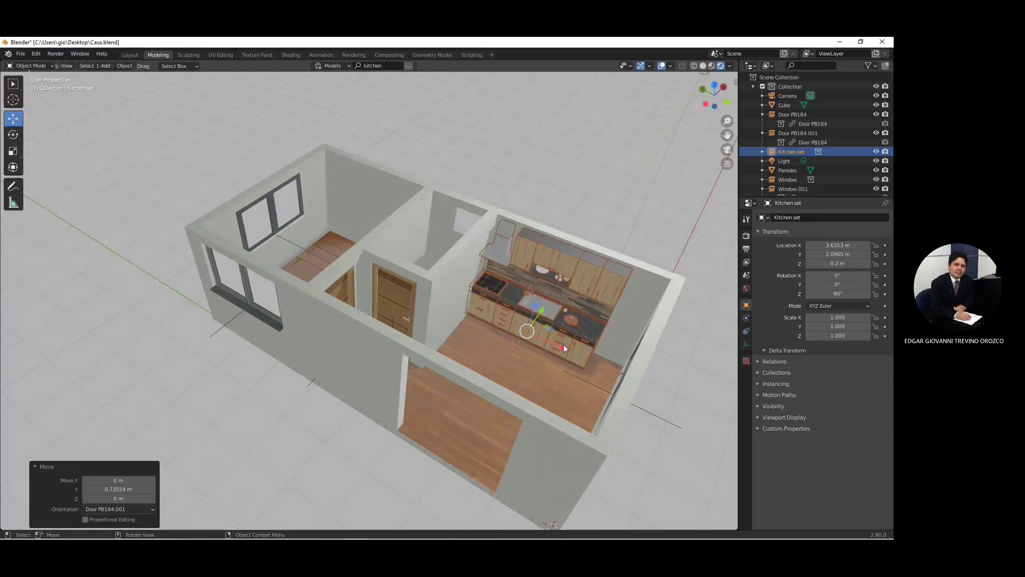
{"action": "left_click", "coordinate": [565, 348]}
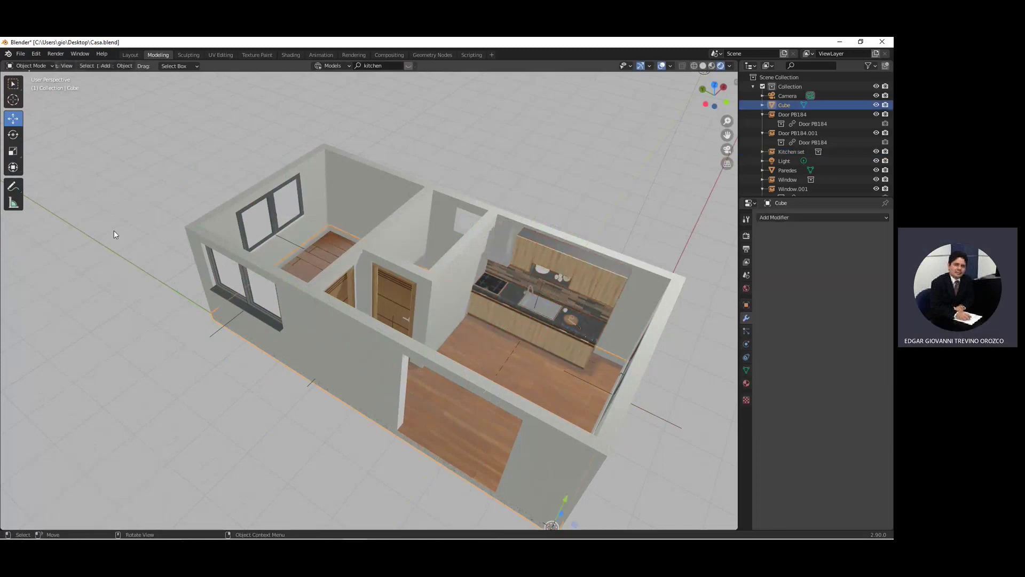
{"action": "left_click", "coordinate": [12, 151]}
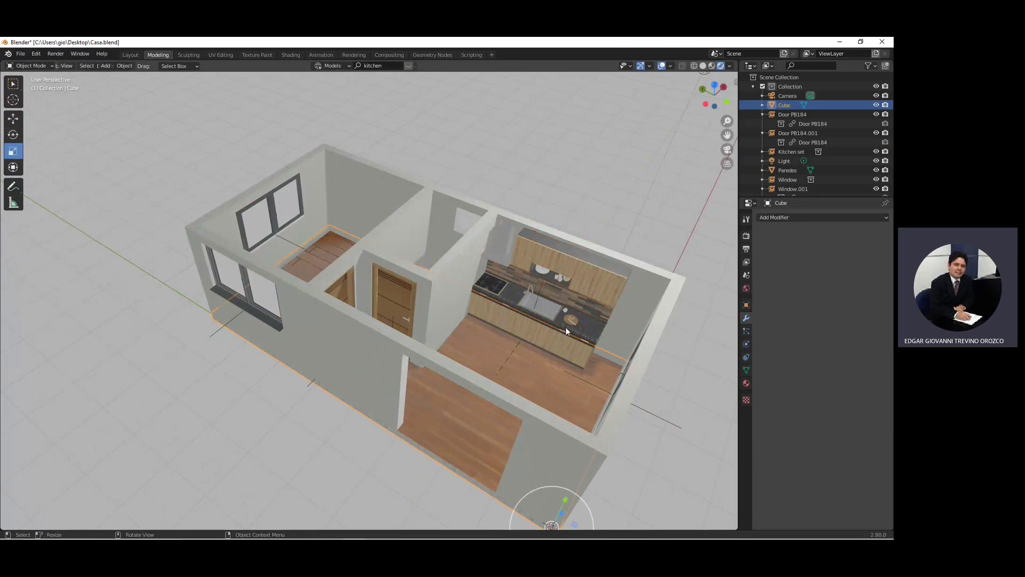
{"action": "left_click", "coordinate": [568, 323]}
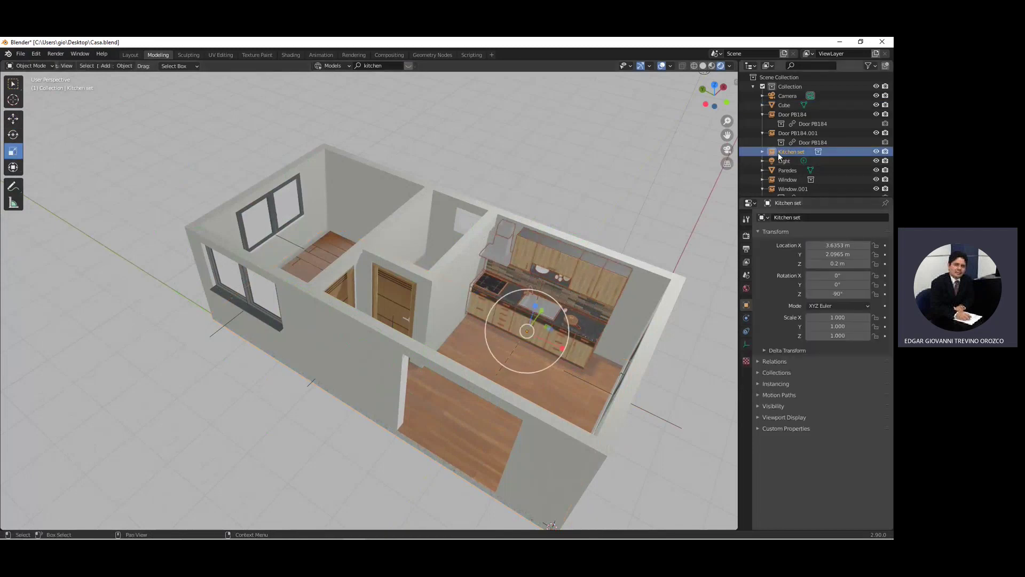
{"action": "left_click", "coordinate": [763, 152]}
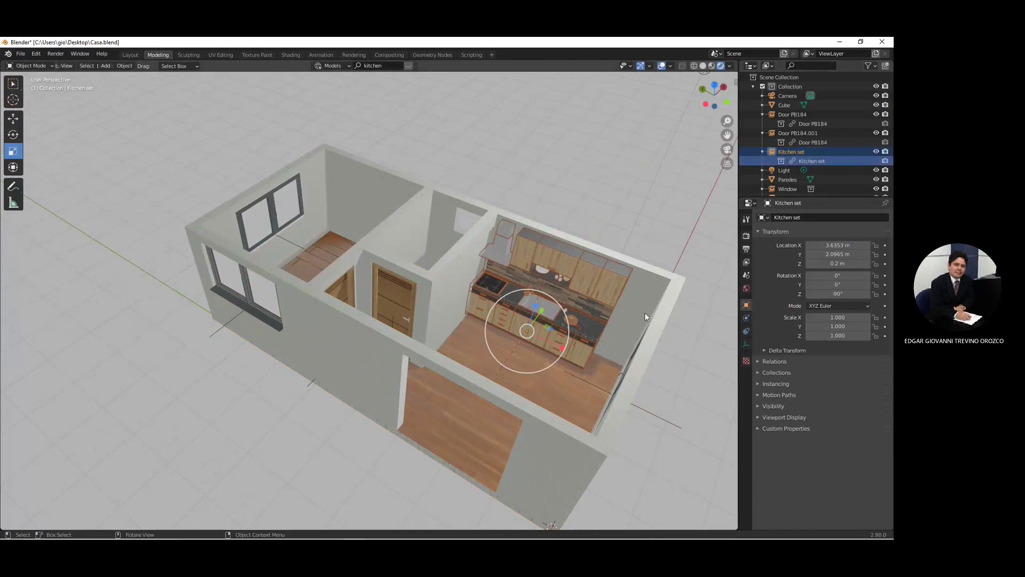
{"action": "left_click_drag", "start_coordinate": [564, 344], "coordinate": [555, 345]}
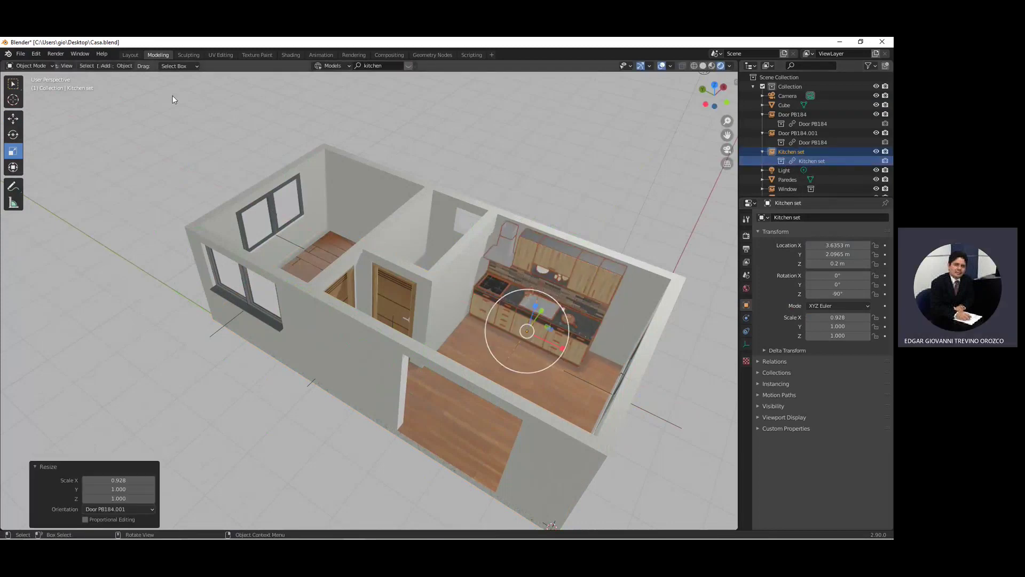
Step: Bring up the File menu to append objects from another .blend file
{"action": "left_click", "coordinate": [387, 65]}
{"action": "left_click", "coordinate": [471, 178]}
{"action": "mouse_move", "coordinate": [435, 201]}
{"action": "middle_mouse_down"}
{"action": "mouse_move", "coordinate": [460, 215]}
{"action": "mouse_move", "coordinate": [448, 204]}
{"action": "middle_mouse_up"}
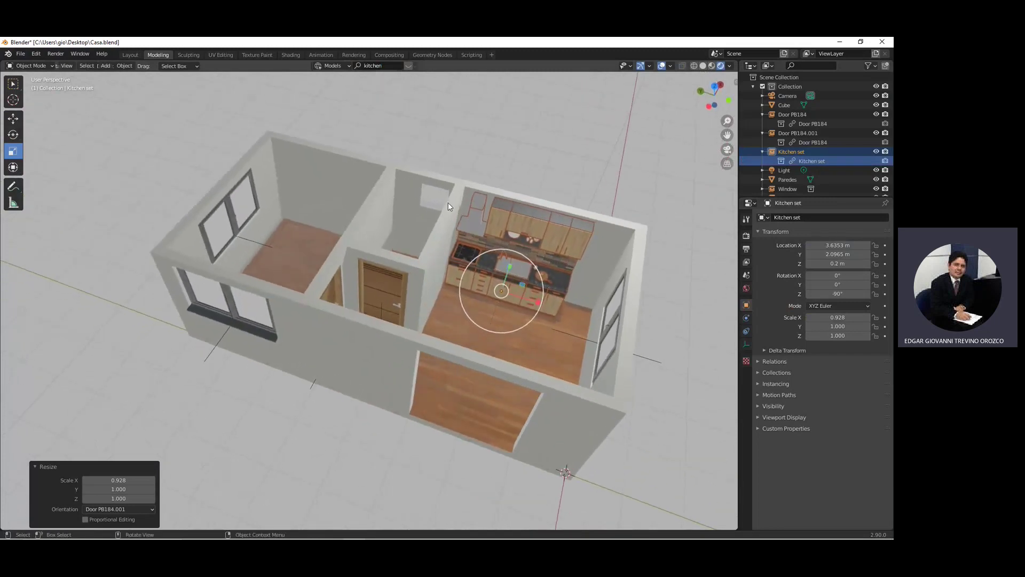
{"action": "left_click", "coordinate": [24, 55]}
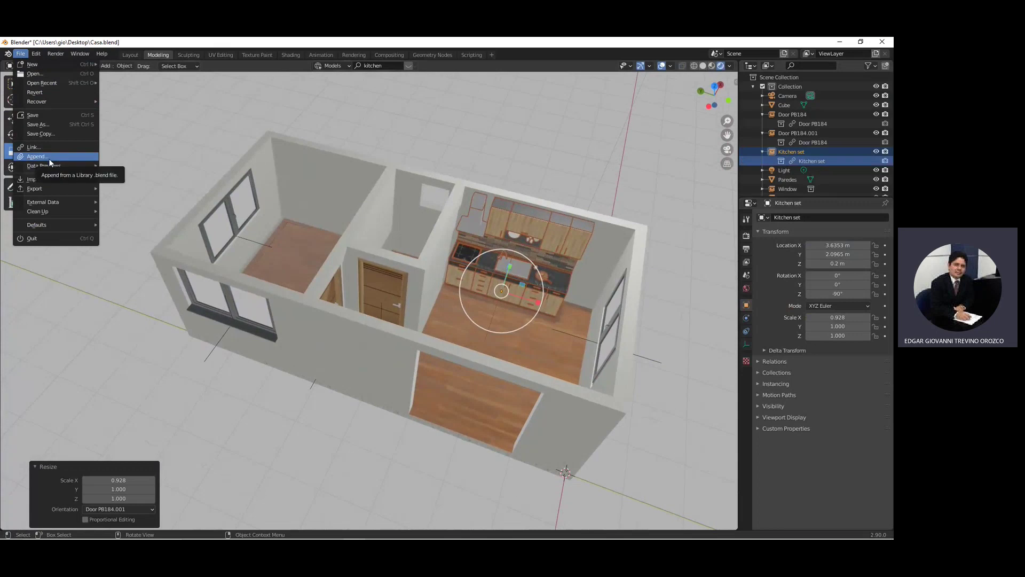
Step: Append the table and chair objects from mesaysillas.blend, leaving out the Light
{"action": "left_click", "coordinate": [49, 157]}
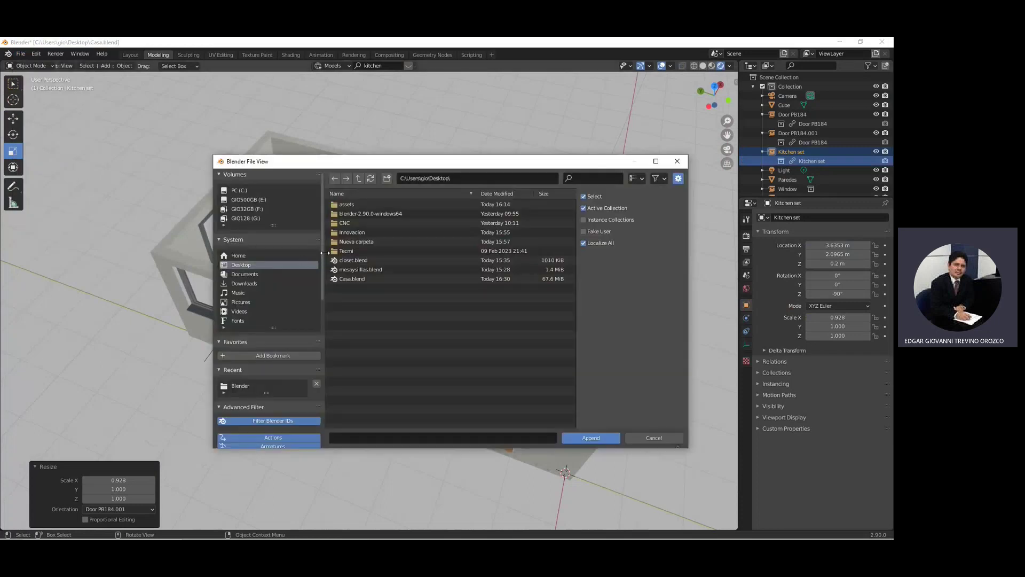
{"action": "left_click", "coordinate": [356, 261]}
{"action": "left_click", "coordinate": [356, 271]}
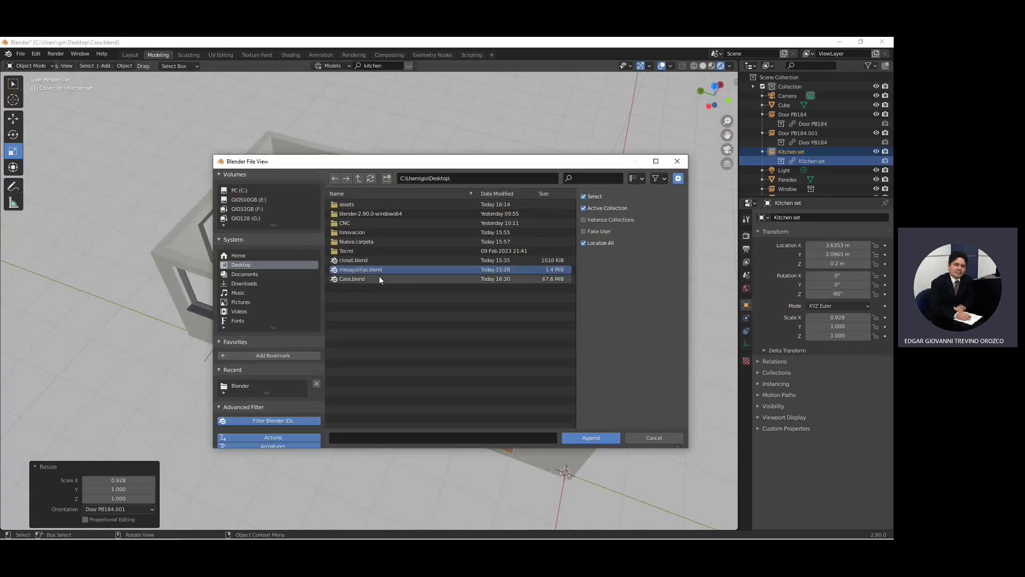
{"action": "double_click", "coordinate": [351, 271]}
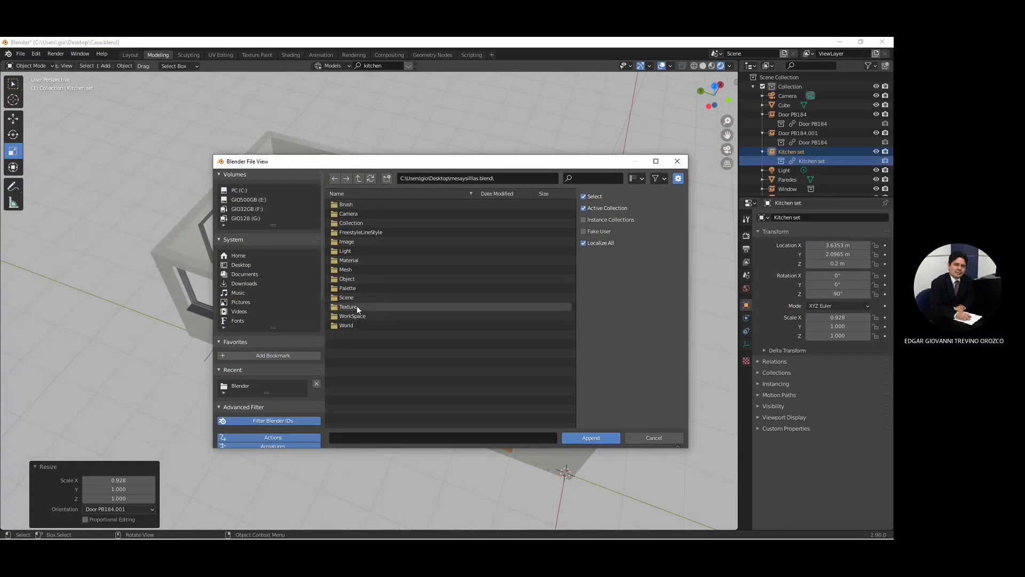
{"action": "double_click", "coordinate": [347, 280]}
{"action": "left_click_drag", "start_coordinate": [368, 282], "coordinate": [338, 200]}
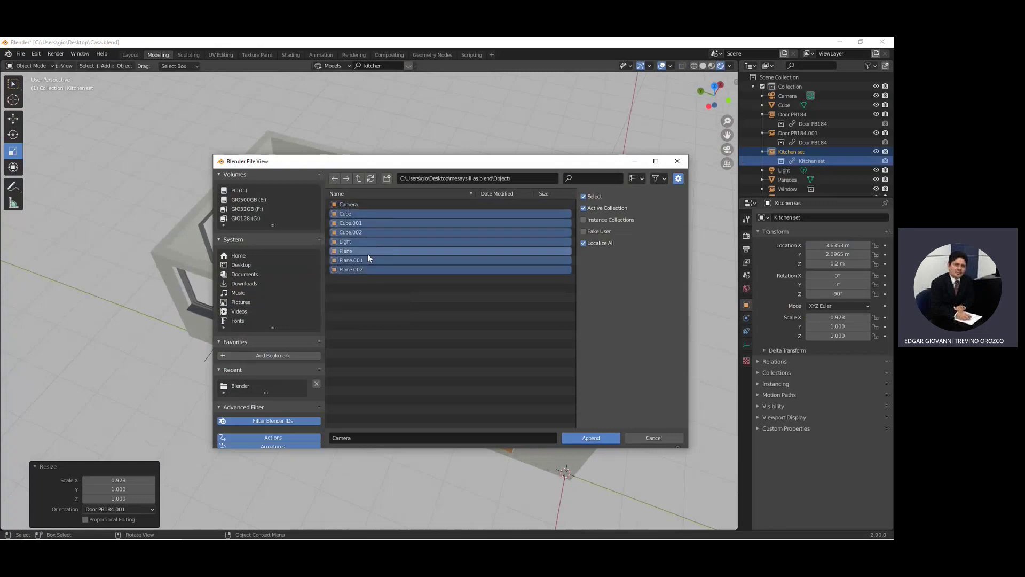
{"action": "left_click", "coordinate": [347, 242], "text": "ctrl"}
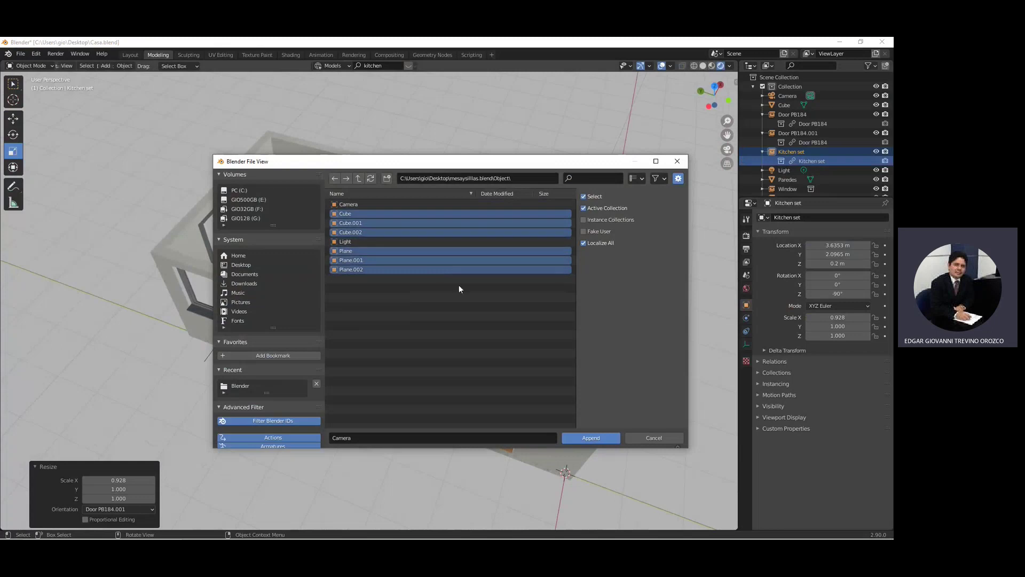
{"action": "left_click", "coordinate": [578, 438]}
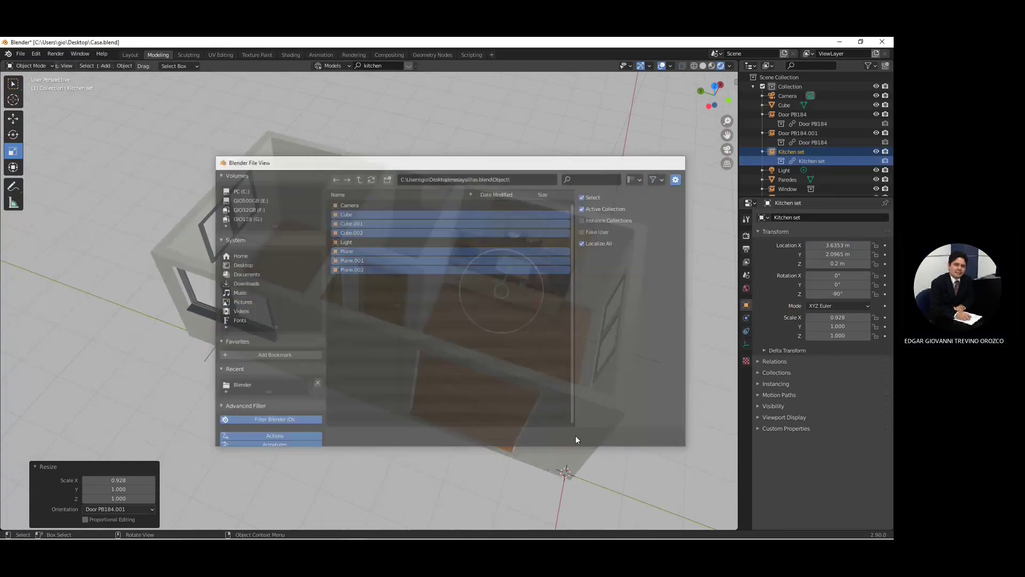
Step: Move the table and chairs into the kitchen and turn them 90° about Z
{"action": "left_click", "coordinate": [16, 124]}
{"action": "mouse_move", "coordinate": [608, 482]}
{"action": "left_mouse_down"}
{"action": "mouse_move", "coordinate": [466, 424]}
{"action": "mouse_move", "coordinate": [488, 316]}
{"action": "left_mouse_up"}
{"action": "left_click", "coordinate": [13, 135]}
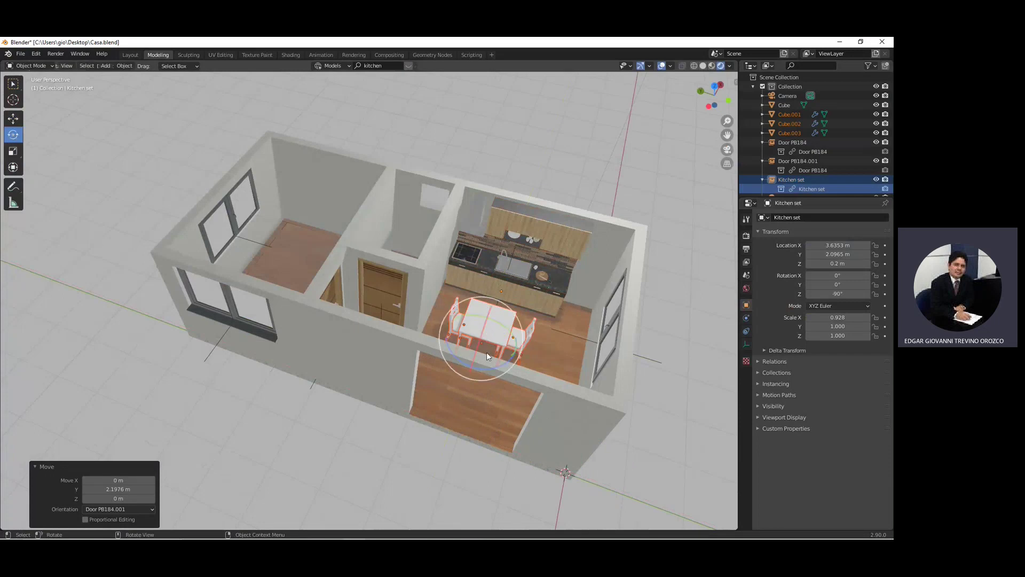
{"action": "left_click_drag", "start_coordinate": [507, 355], "coordinate": [459, 369]}
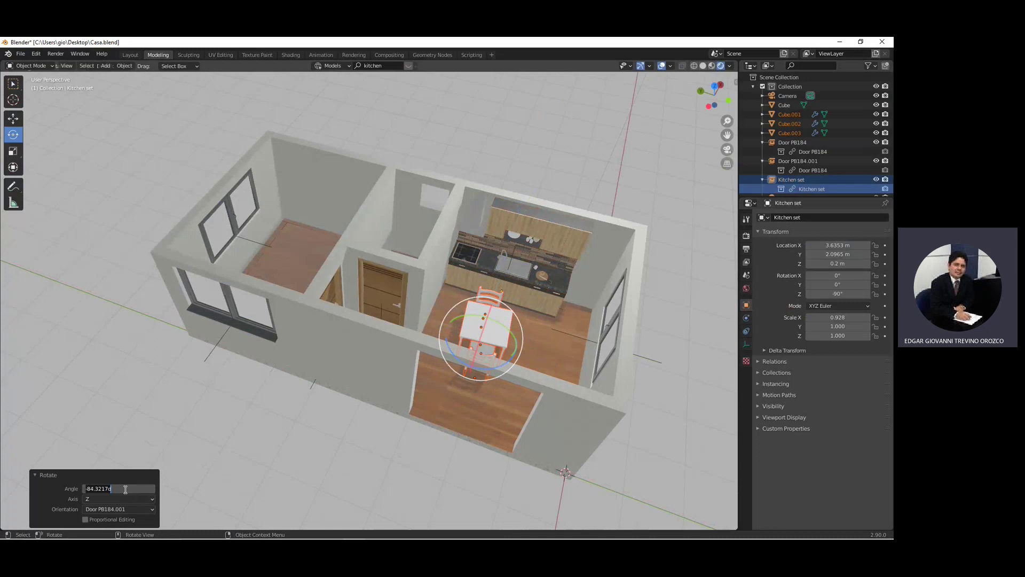
{"action": "type", "text": "90"}
{"action": "key", "text": "Return"}
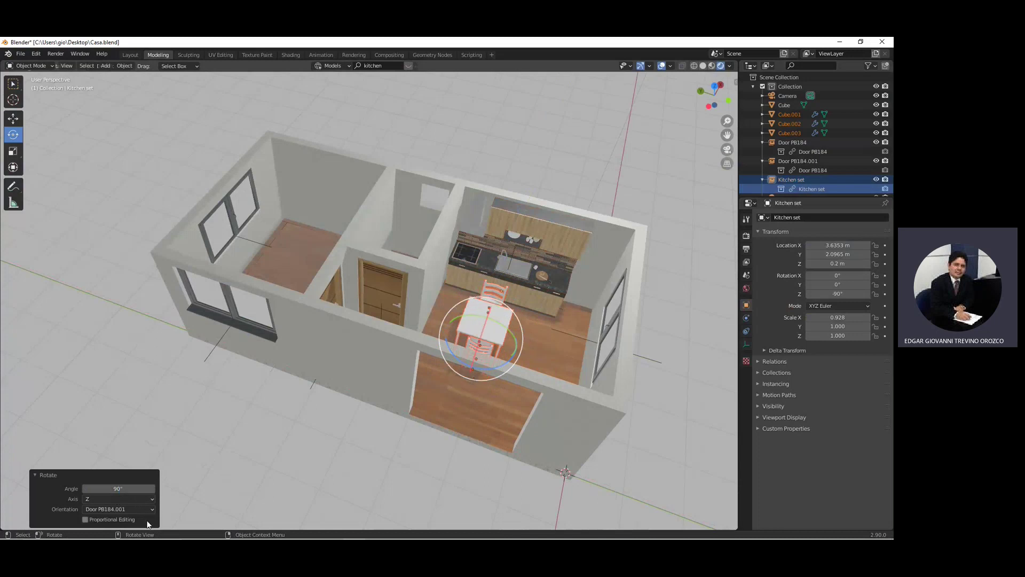
Step: Shift the table and chairs along X and Y to sit in front of the counter
{"action": "left_click", "coordinate": [13, 118]}
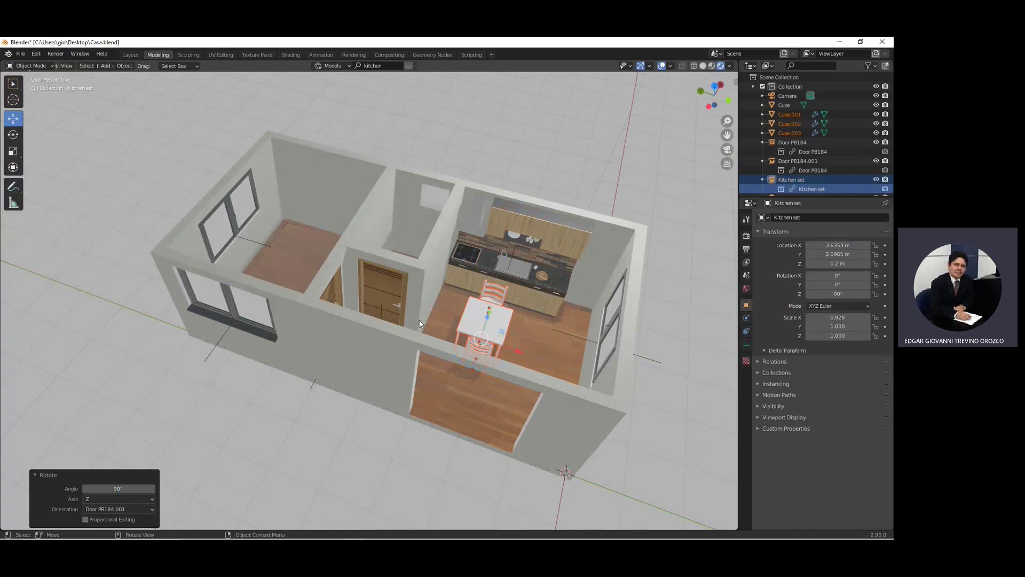
{"action": "left_click_drag", "start_coordinate": [517, 348], "coordinate": [485, 341]}
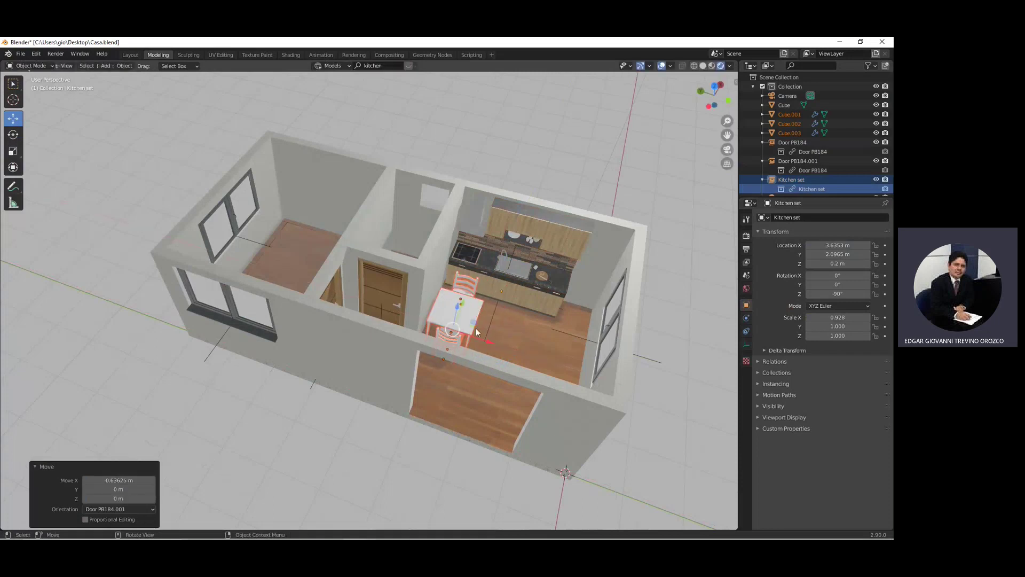
{"action": "left_click_drag", "start_coordinate": [460, 302], "coordinate": [464, 315]}
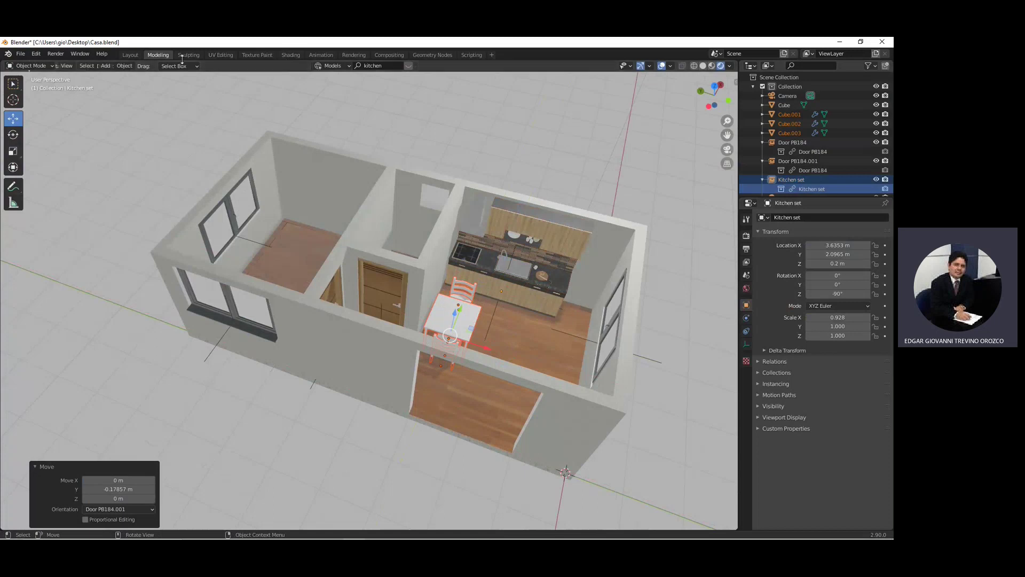
{"action": "left_click", "coordinate": [21, 54]}
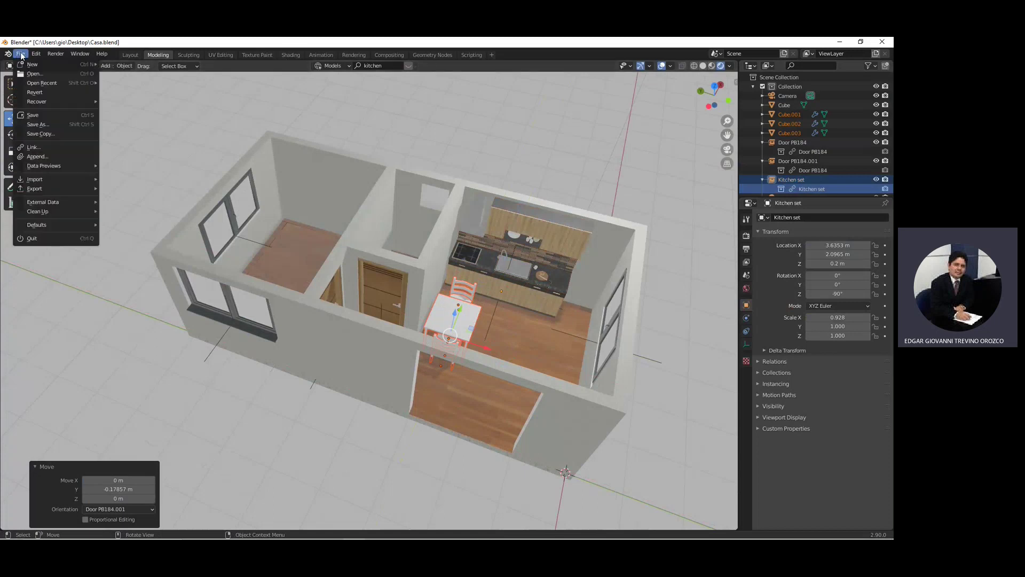
Step: Append the closet's six cubes and five cylinders from Desktop/closet.blend, excluding the Camera
{"action": "left_click", "coordinate": [52, 158]}
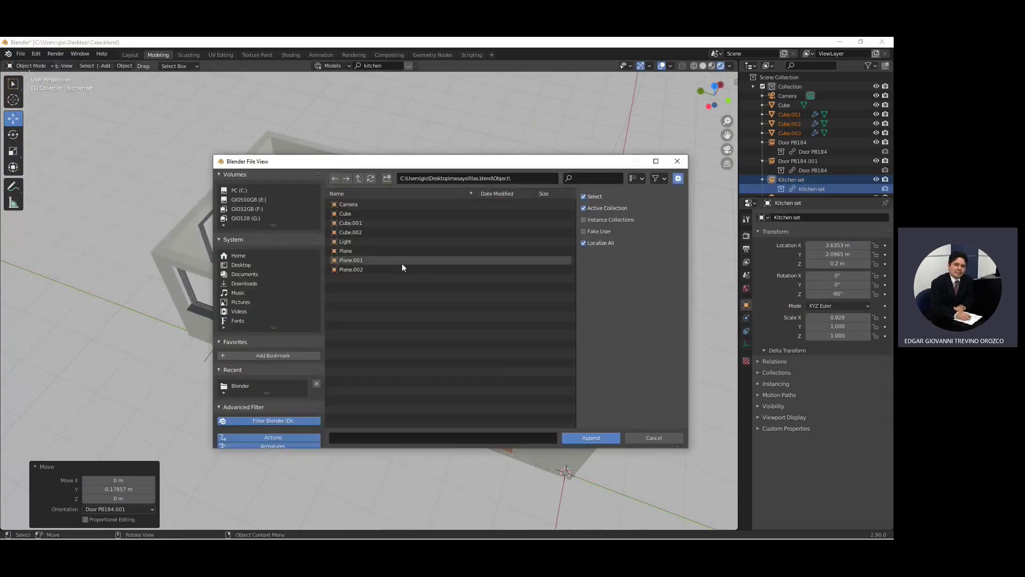
{"action": "left_click", "coordinate": [242, 265]}
{"action": "left_click", "coordinate": [357, 261]}
{"action": "left_click", "coordinate": [584, 438]}
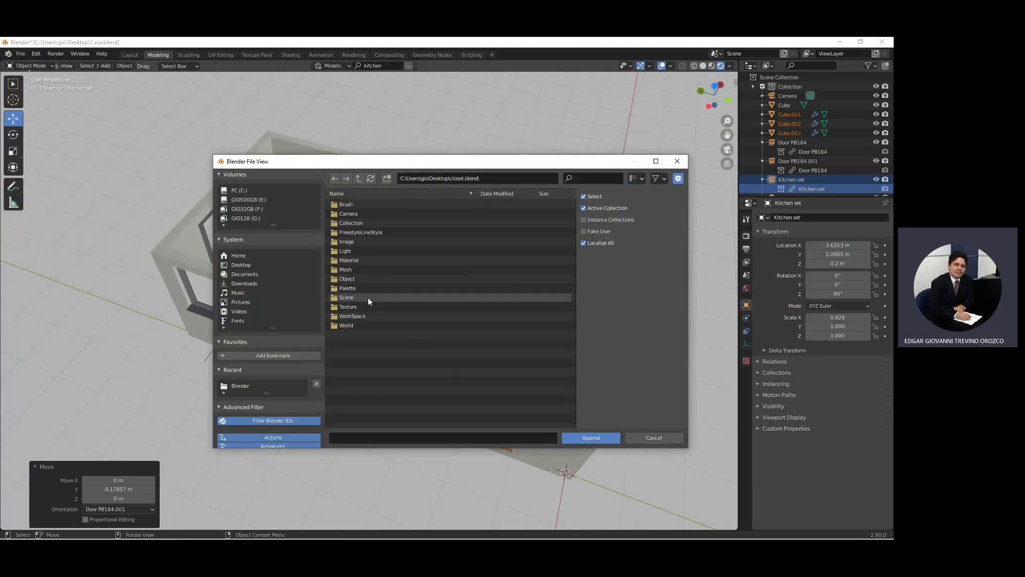
{"action": "left_click", "coordinate": [350, 278]}
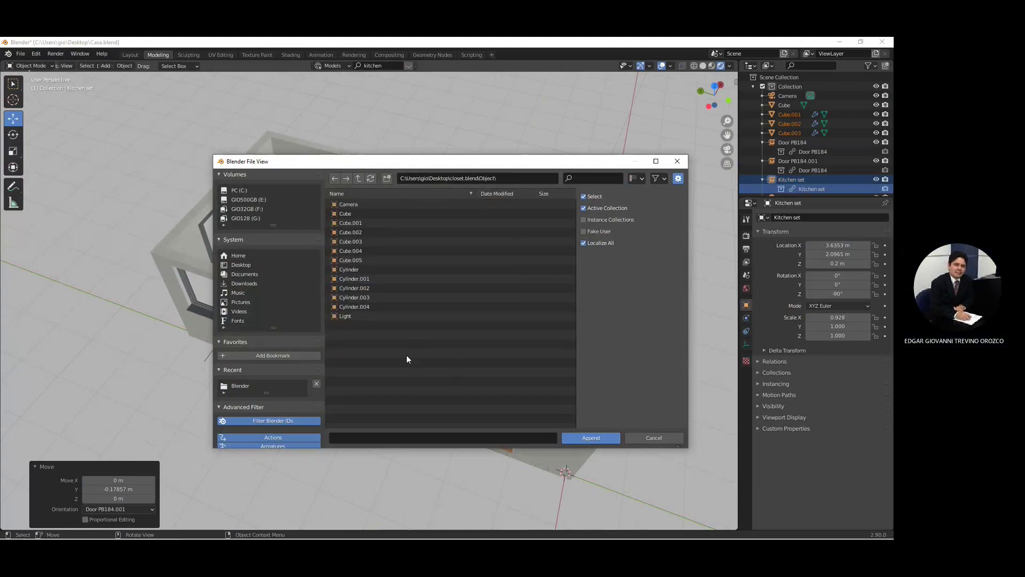
{"action": "left_click_drag", "start_coordinate": [407, 359], "coordinate": [338, 204]}
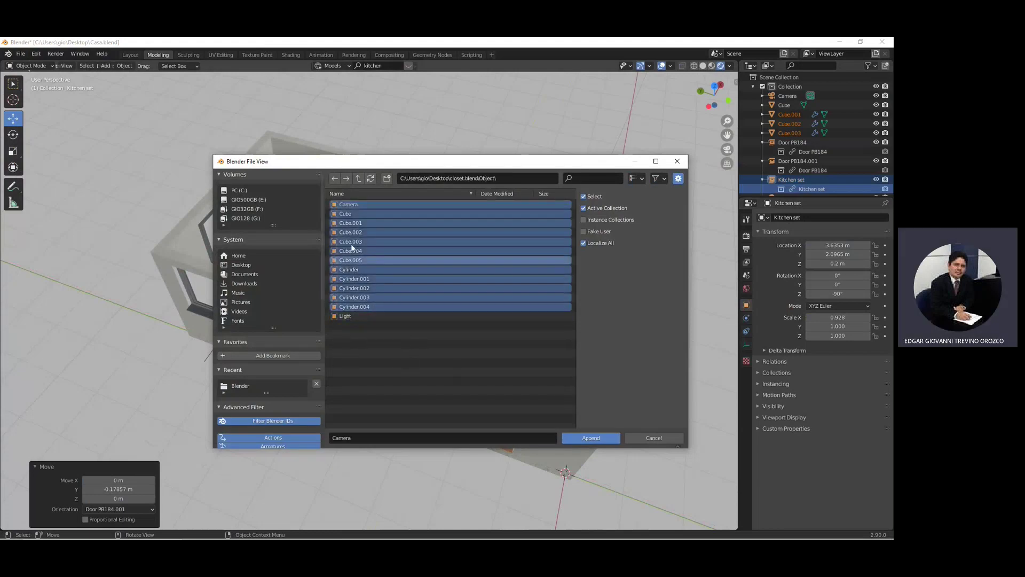
{"action": "left_click", "coordinate": [355, 204], "text": "ctrl"}
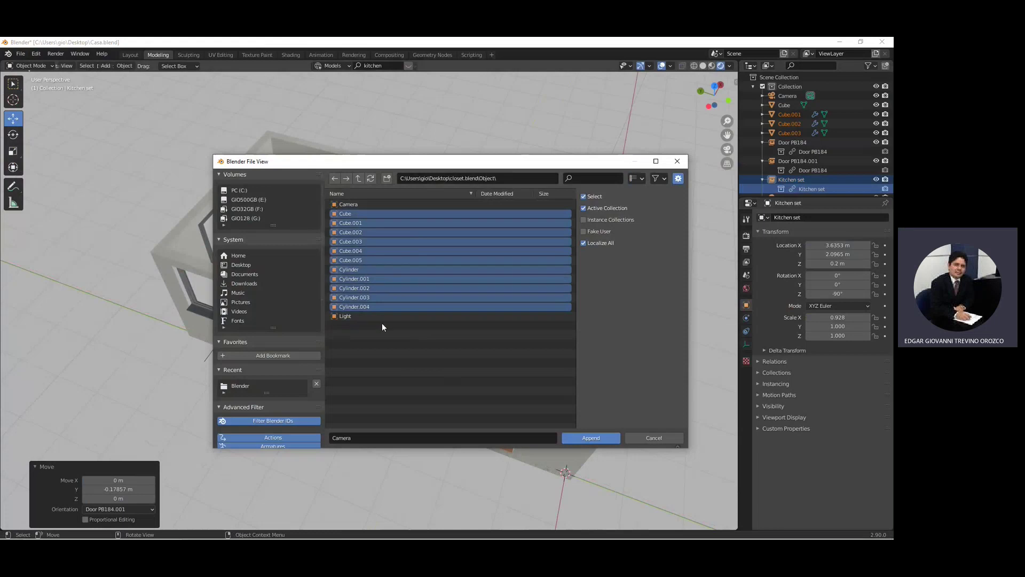
{"action": "left_click", "coordinate": [598, 439]}
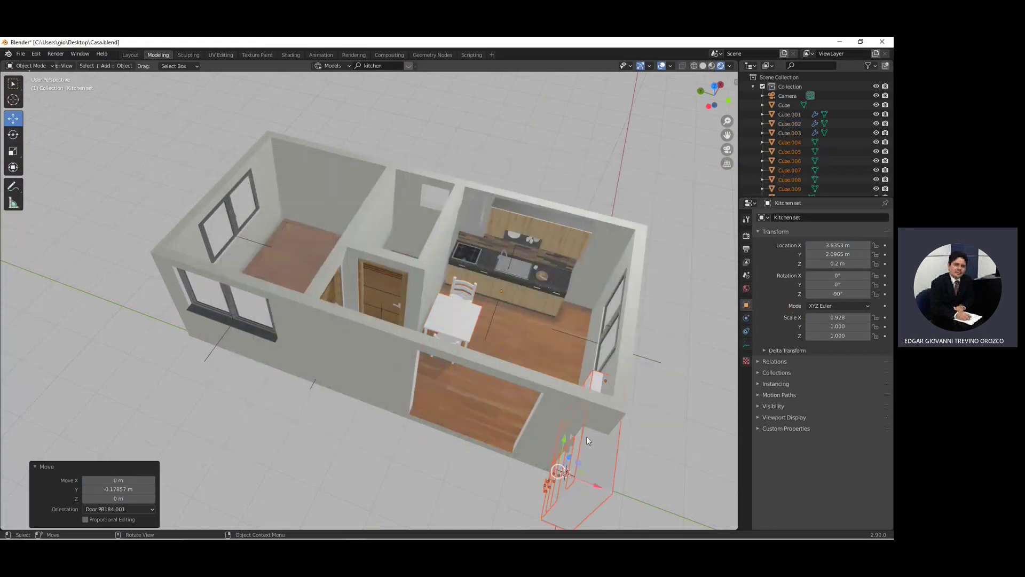
Step: Turn the closet exactly 90° about its vertical axis
{"action": "left_click", "coordinate": [15, 134]}
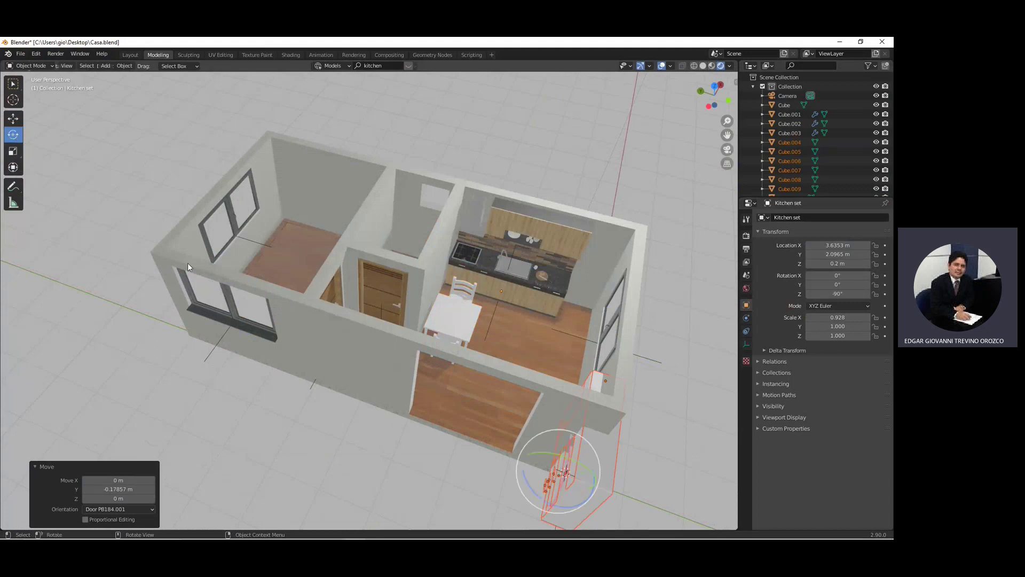
{"action": "left_click_drag", "start_coordinate": [533, 486], "coordinate": [582, 499]}
{"action": "double_click", "coordinate": [119, 489]}
{"action": "type", "text": "90"}
{"action": "key", "text": "Return"}
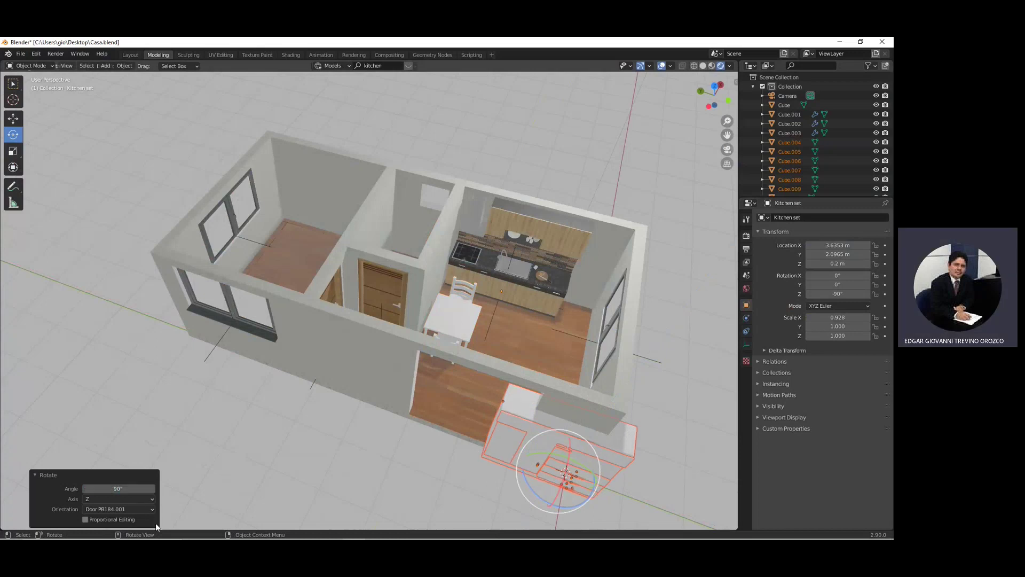
Step: Move the closet into the left bedroom corner against the wall
{"action": "left_click", "coordinate": [13, 118]}
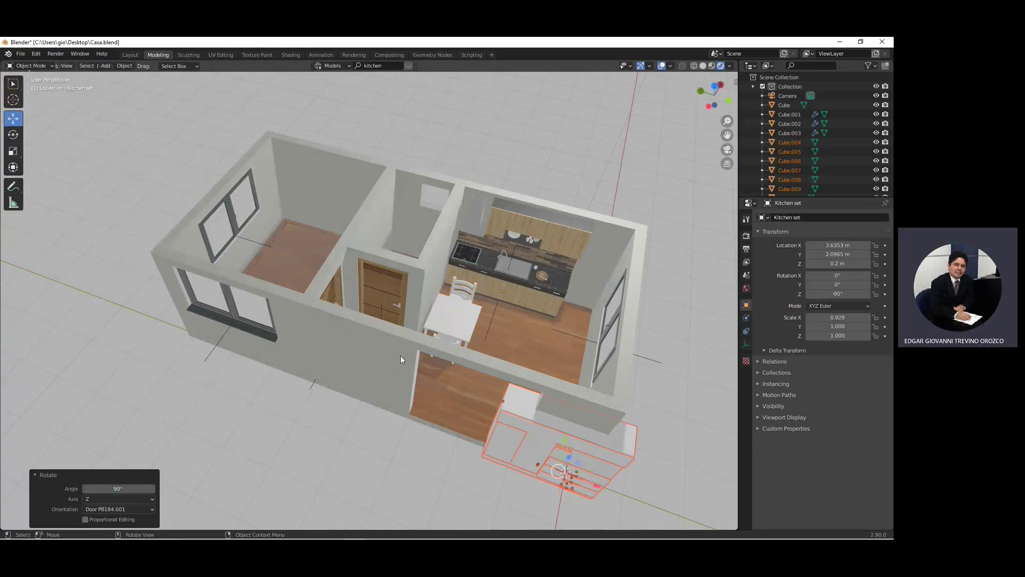
{"action": "mouse_move", "coordinate": [597, 485]}
{"action": "left_mouse_down"}
{"action": "mouse_move", "coordinate": [410, 424]}
{"action": "mouse_move", "coordinate": [251, 319]}
{"action": "mouse_move", "coordinate": [341, 207]}
{"action": "left_mouse_up"}
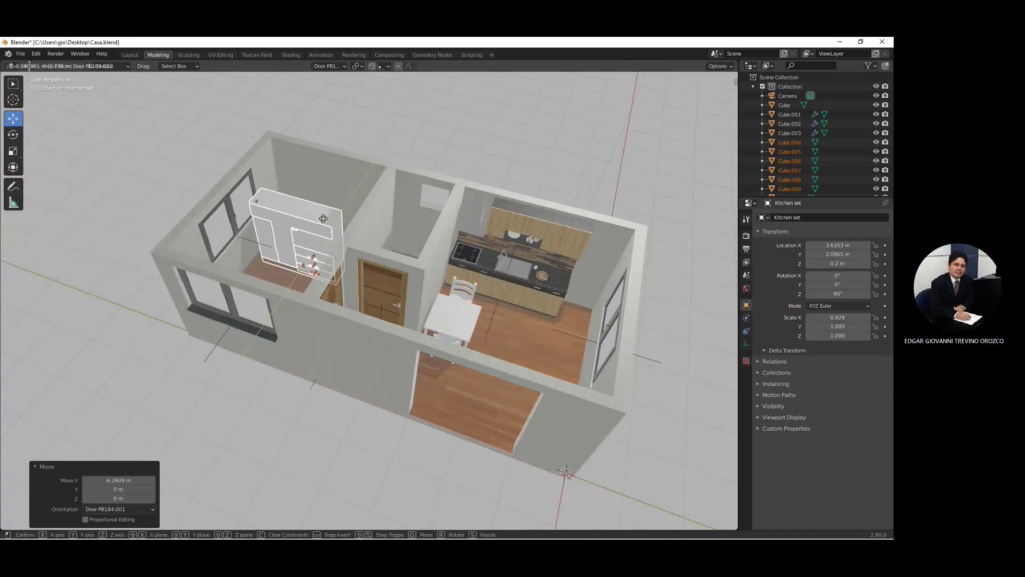
{"action": "left_click_drag", "start_coordinate": [341, 207], "coordinate": [355, 245]}
{"action": "middle_click_drag", "start_coordinate": [422, 318], "coordinate": [501, 281]}
{"action": "mouse_move", "coordinate": [383, 147]}
{"action": "middle_mouse_down"}
{"action": "mouse_move", "coordinate": [411, 254]}
{"action": "mouse_move", "coordinate": [522, 325]}
{"action": "middle_mouse_up"}
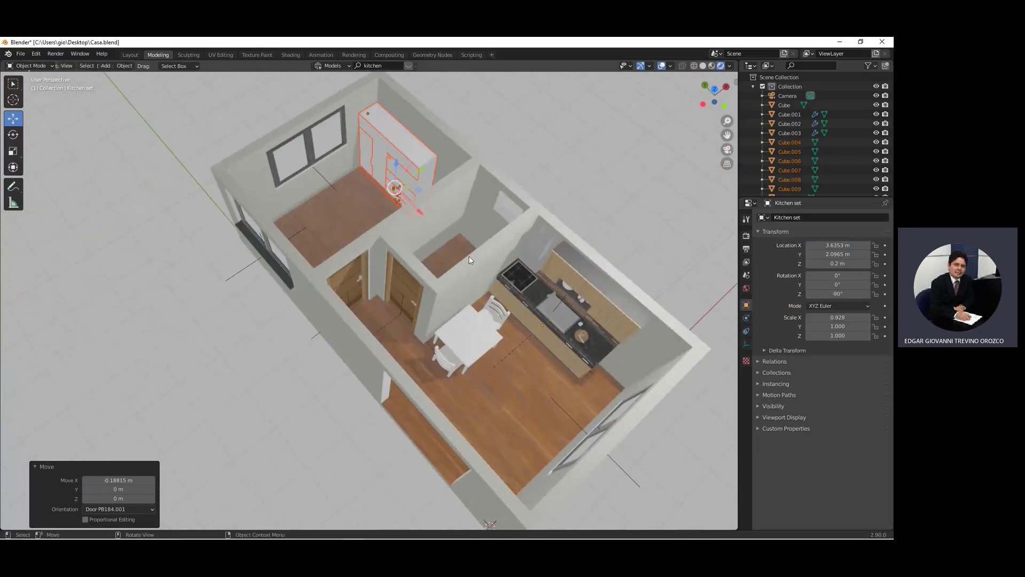
Step: Search BlenderKit Models for 'bead' and place Bed 01 on the left bedroom floor beside the closet
{"action": "left_click", "coordinate": [349, 66]}
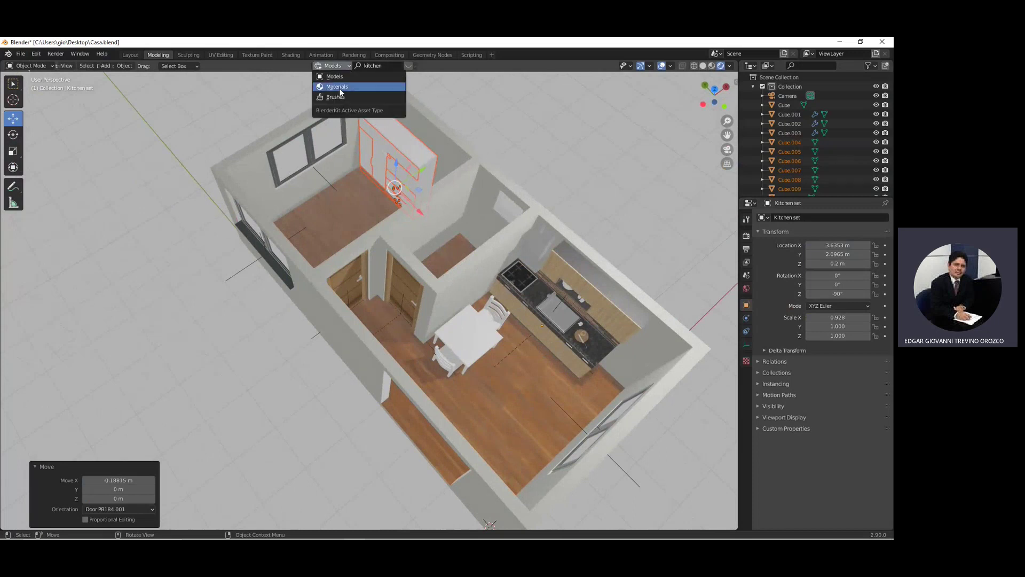
{"action": "left_click", "coordinate": [353, 76]}
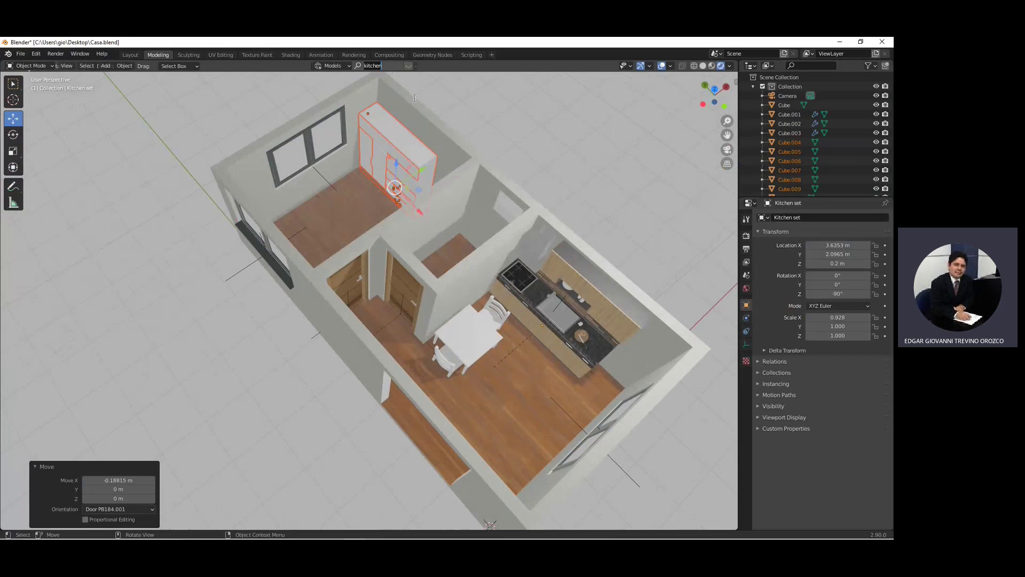
{"action": "type", "text": "beak"}
{"action": "key", "text": "Return"}
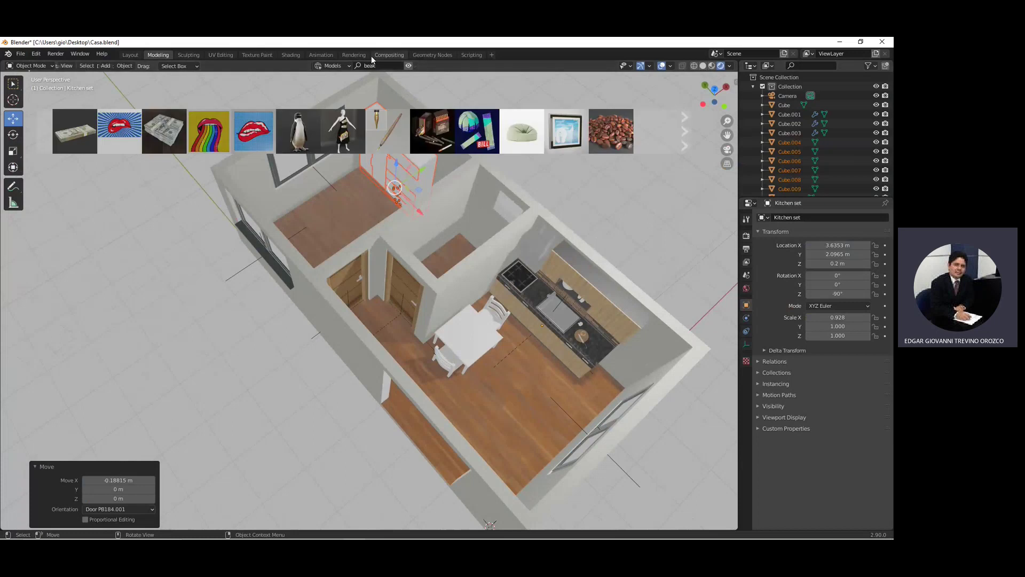
{"action": "left_click", "coordinate": [380, 66]}
{"action": "key", "text": "BackSpace"}
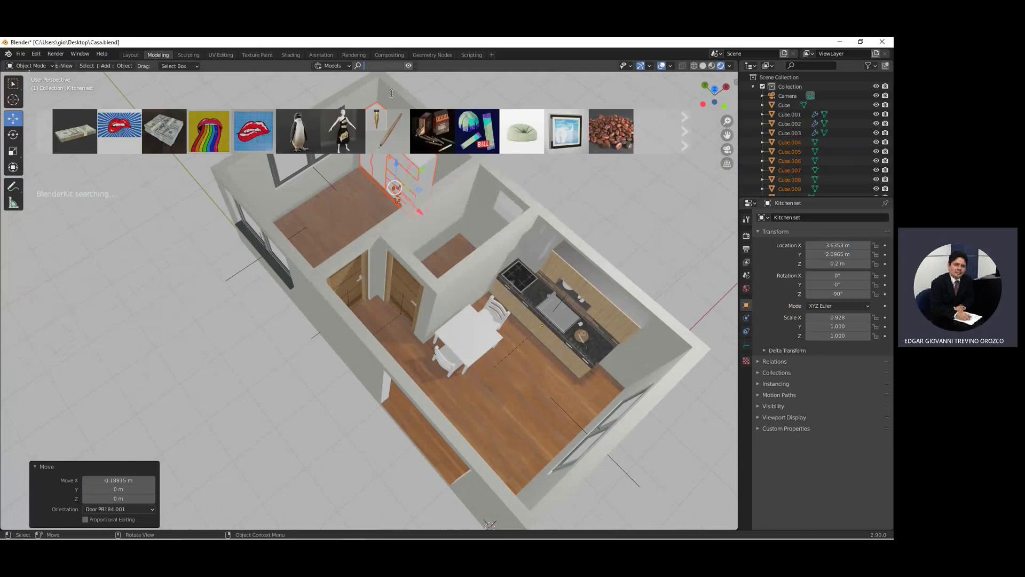
{"action": "type", "text": "bed"}
{"action": "key", "text": "BackSpace"}
{"action": "type", "text": "e"}
{"action": "type", "text": "ad"}
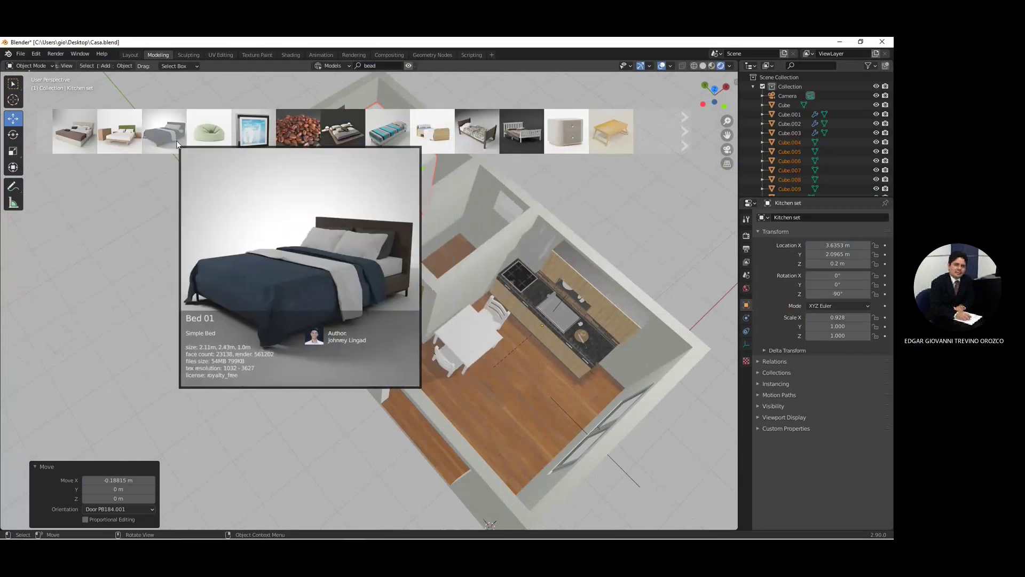
{"action": "left_click_drag", "start_coordinate": [172, 139], "coordinate": [336, 239]}
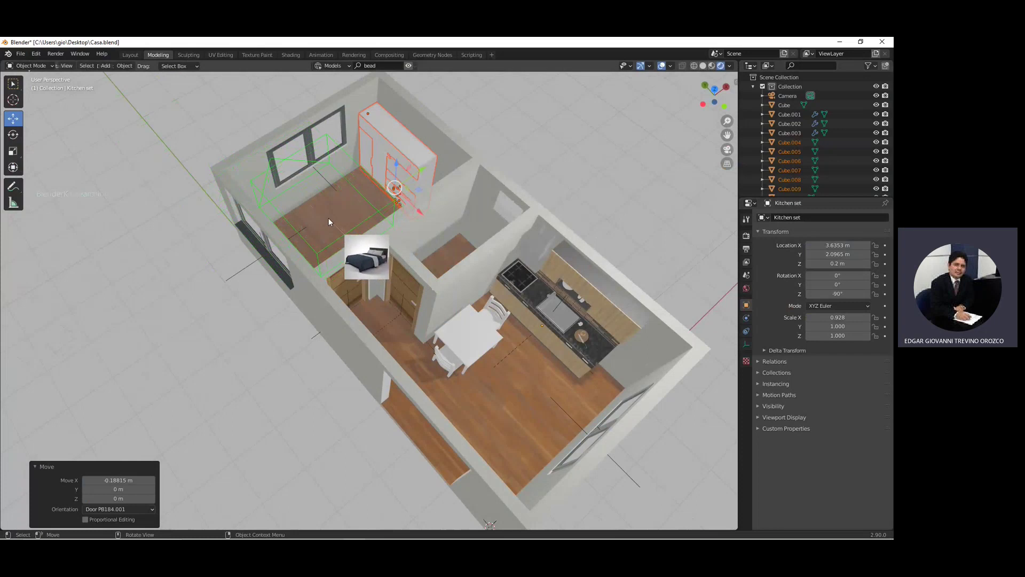
{"action": "left_click_drag", "start_coordinate": [336, 239], "coordinate": [330, 225]}
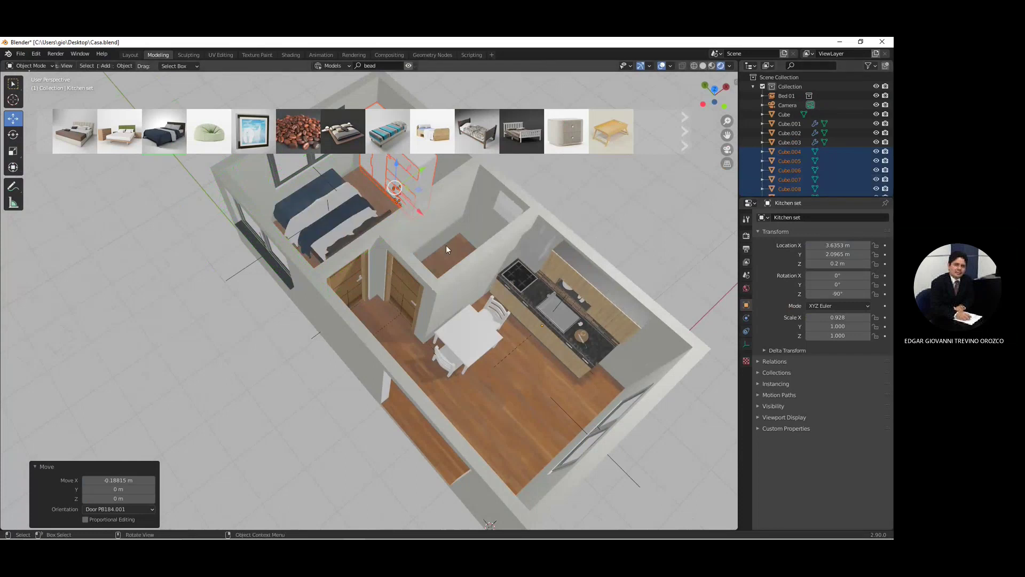
Step: Zoom in on the bedroom and select Bed 01
{"action": "middle_click_drag", "start_coordinate": [446, 245], "coordinate": [499, 249]}
{"action": "scroll", "coordinate": [811, 187], "scroll_direction": "down", "scroll_amount": 2}
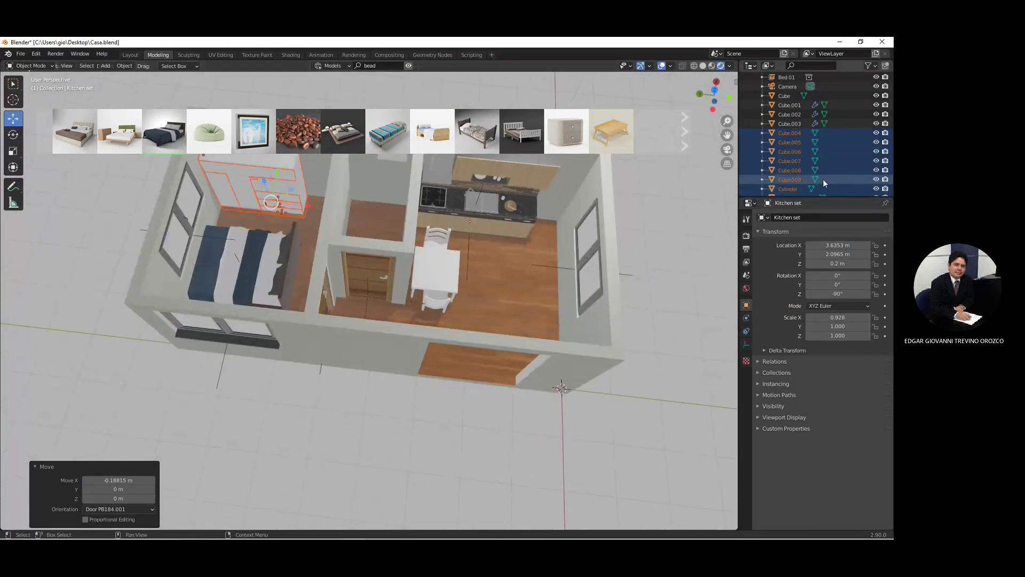
{"action": "scroll", "coordinate": [822, 178], "scroll_direction": "down", "scroll_amount": 3}
{"action": "scroll", "coordinate": [809, 183], "scroll_direction": "down", "scroll_amount": 3}
{"action": "scroll", "coordinate": [810, 185], "scroll_direction": "down", "scroll_amount": 2}
{"action": "scroll", "coordinate": [810, 186], "scroll_direction": "up", "scroll_amount": 1}
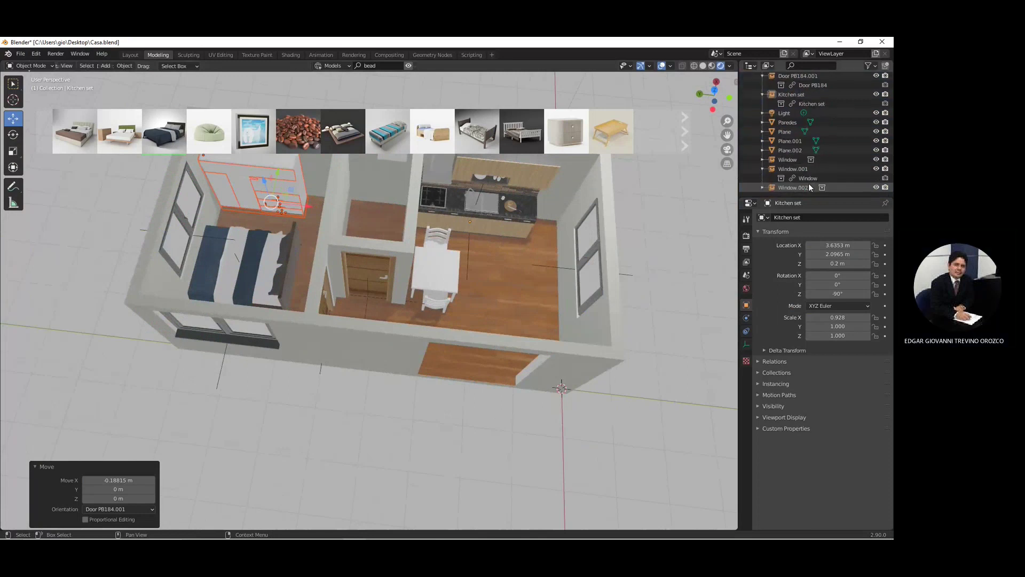
{"action": "scroll", "coordinate": [801, 180], "scroll_direction": "up", "scroll_amount": 2}
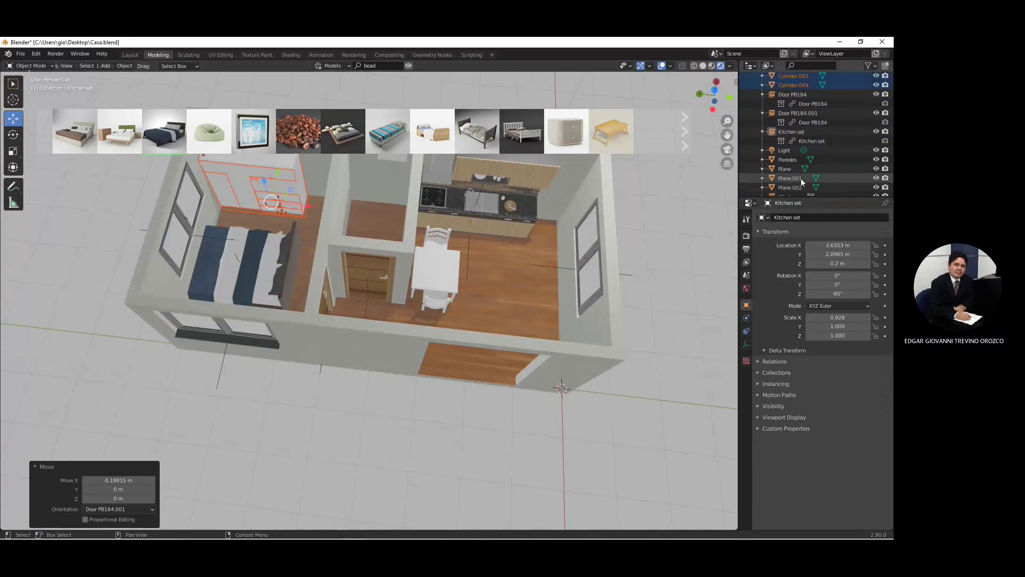
{"action": "key", "text": "b"}
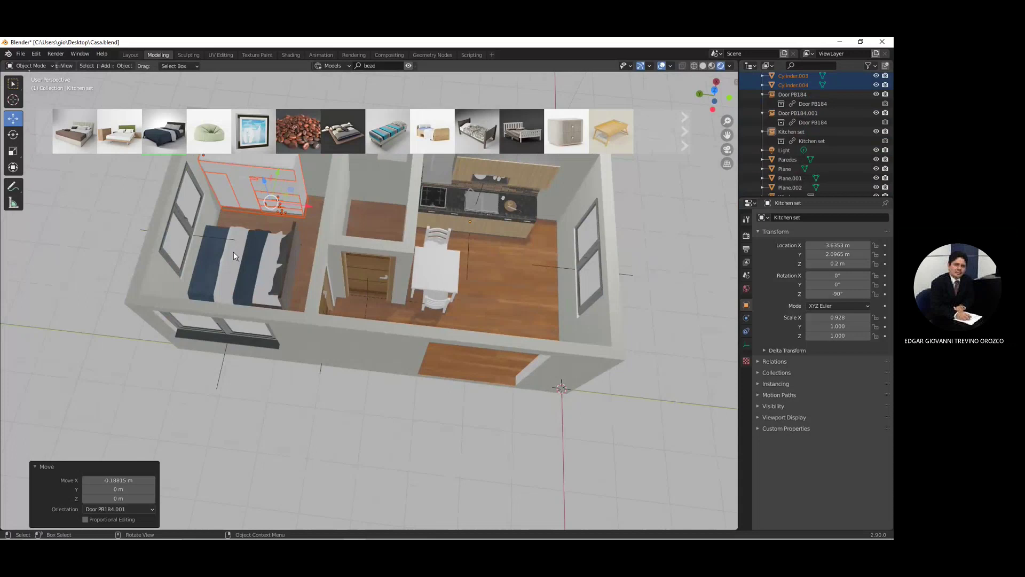
{"action": "left_click", "coordinate": [248, 255]}
{"action": "scroll", "coordinate": [858, 140], "scroll_direction": "up", "scroll_amount": 5}
{"action": "scroll", "coordinate": [848, 133], "scroll_direction": "up", "scroll_amount": 5}
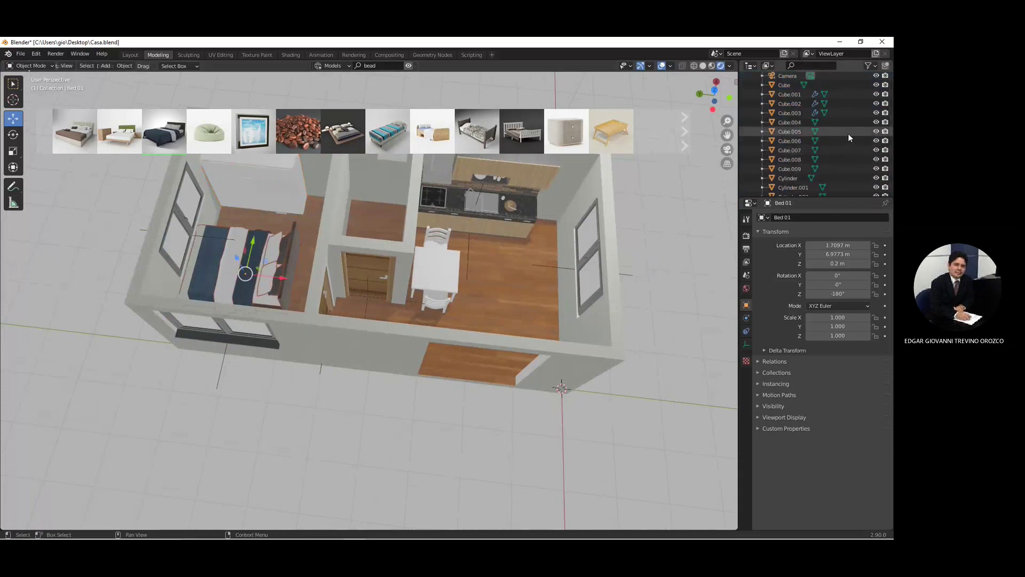
{"action": "left_click", "coordinate": [765, 96]}
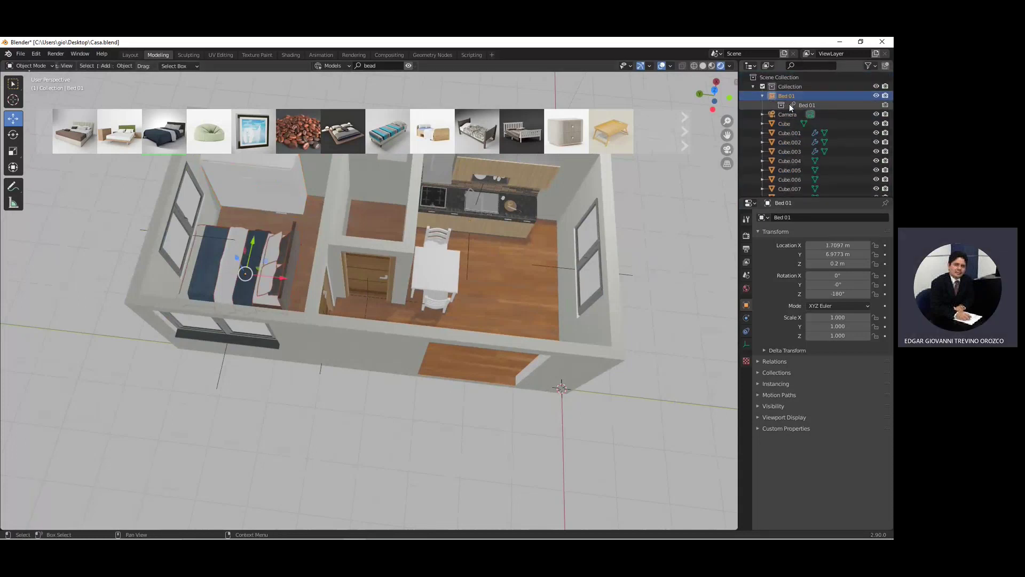
Step: Turn Bed 01 exactly 180° about Z and shift it 0.18894 m along X
{"action": "left_click", "coordinate": [12, 135]}
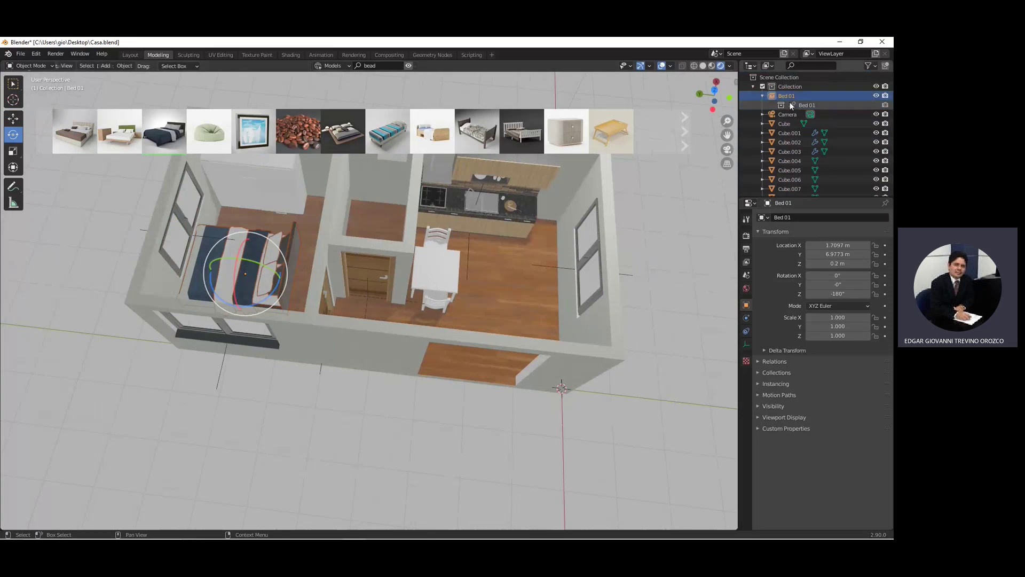
{"action": "mouse_move", "coordinate": [251, 294]}
{"action": "left_mouse_down"}
{"action": "mouse_move", "coordinate": [211, 184]}
{"action": "mouse_move", "coordinate": [176, 207]}
{"action": "left_mouse_up"}
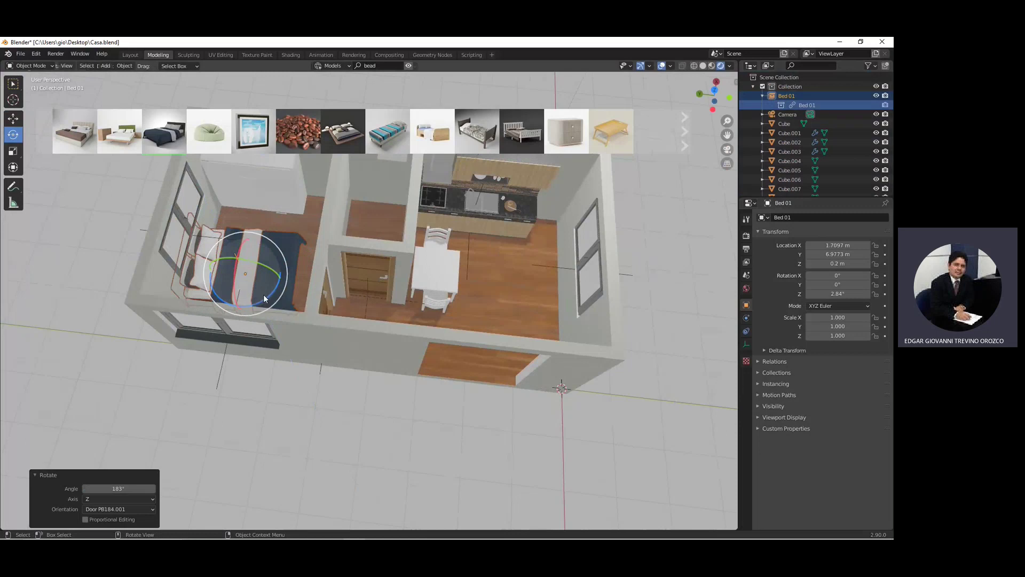
{"action": "left_click", "coordinate": [119, 488]}
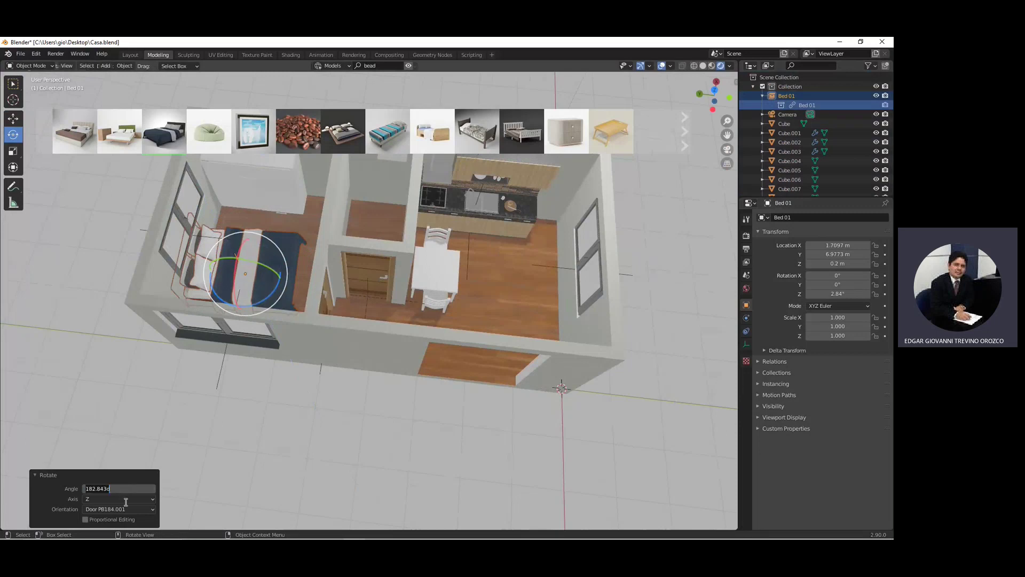
{"action": "type", "text": "180"}
{"action": "key", "text": "Return"}
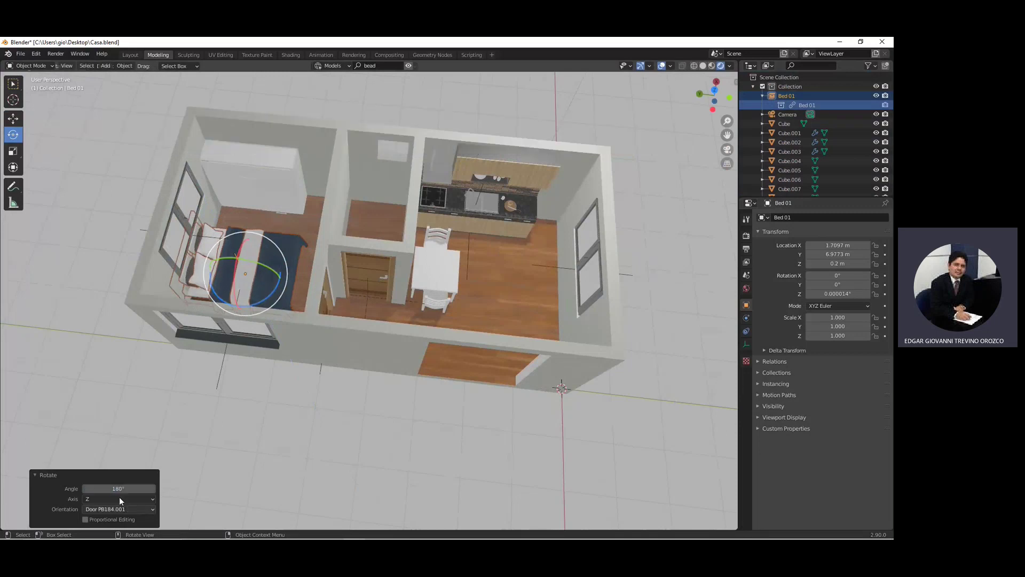
{"action": "left_click", "coordinate": [13, 118]}
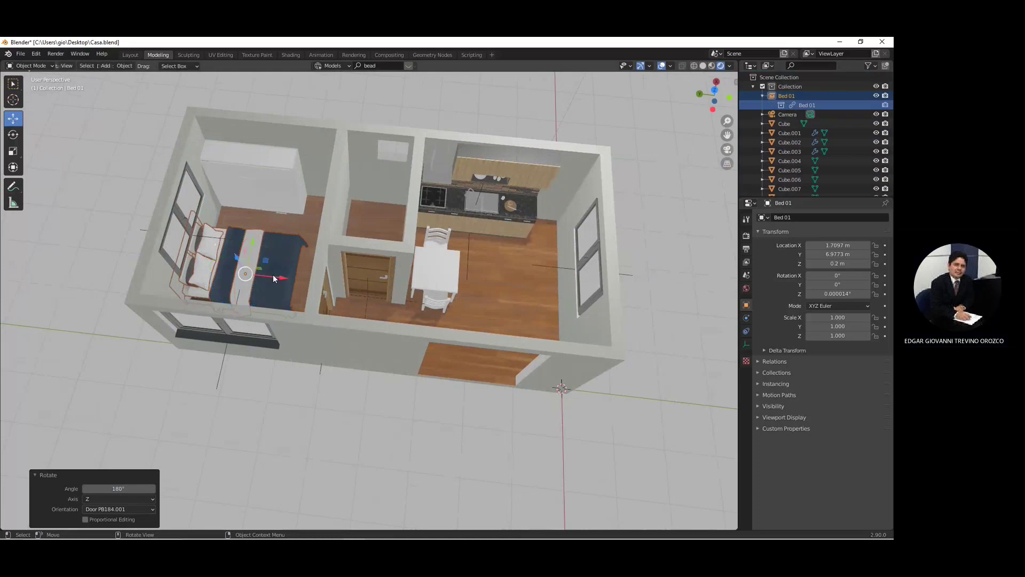
{"action": "left_click_drag", "start_coordinate": [275, 276], "coordinate": [283, 275]}
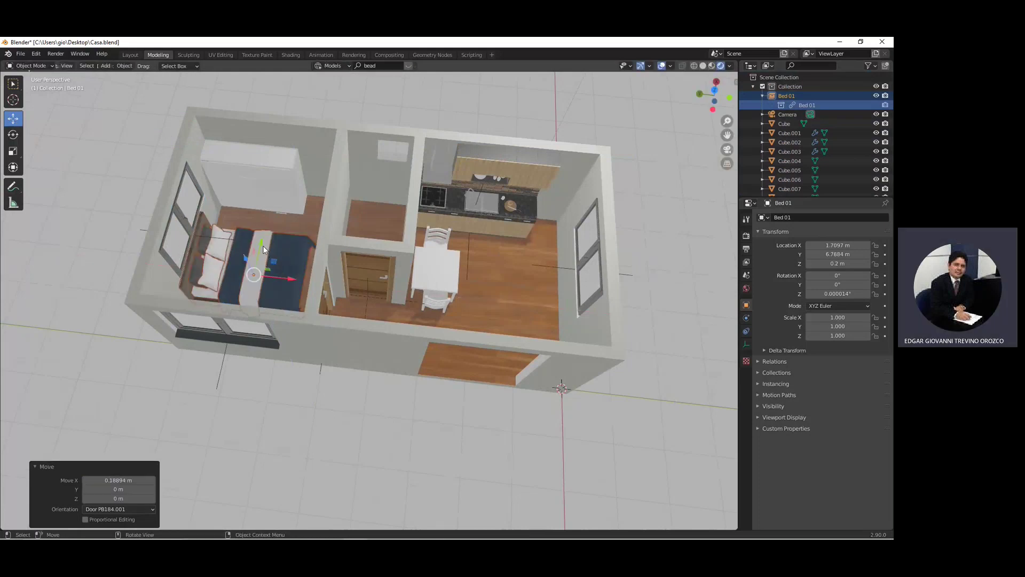
{"action": "mouse_move", "coordinate": [262, 242]}
{"action": "middle_mouse_down"}
{"action": "mouse_move", "coordinate": [316, 281]}
{"action": "mouse_move", "coordinate": [341, 256]}
{"action": "middle_mouse_up"}
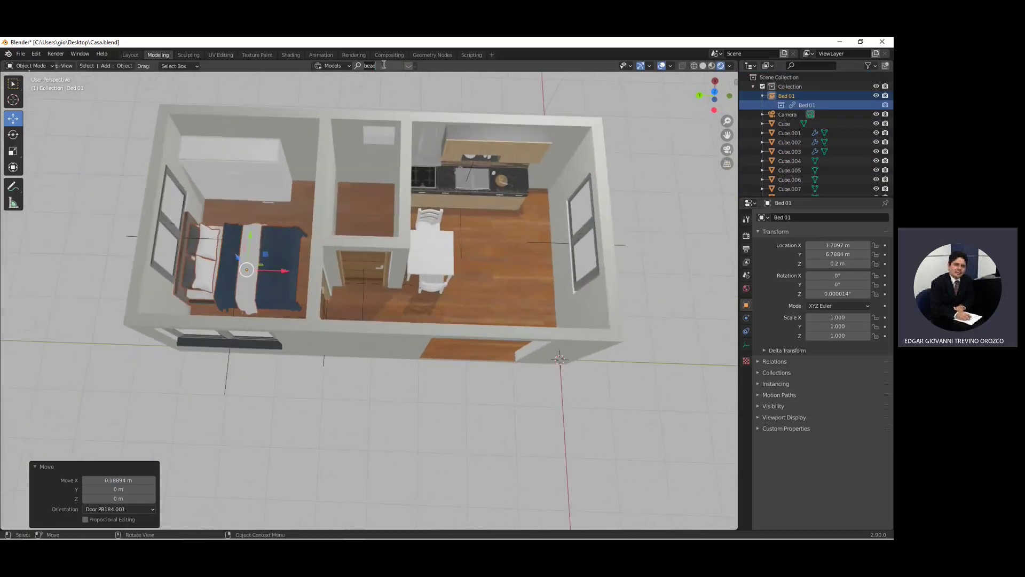
{"action": "type", "text": "showe"}
{"action": "type", "text": "r"}
Step: Search BlenderKit for 'shower' and drop the Shower cabin into the small bathroom
{"action": "key", "text": "Return"}
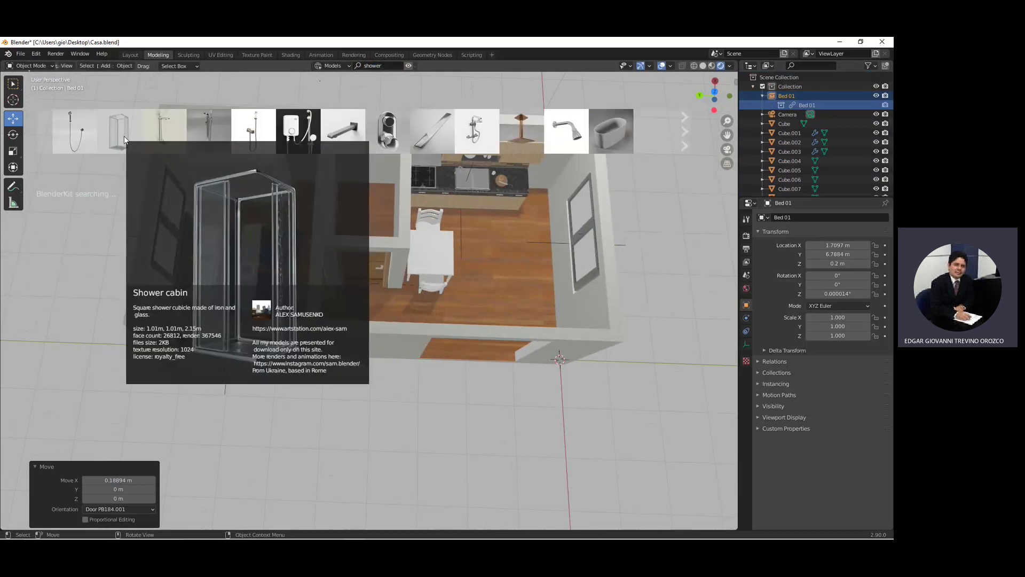
{"action": "left_click_drag", "start_coordinate": [119, 131], "coordinate": [326, 181]}
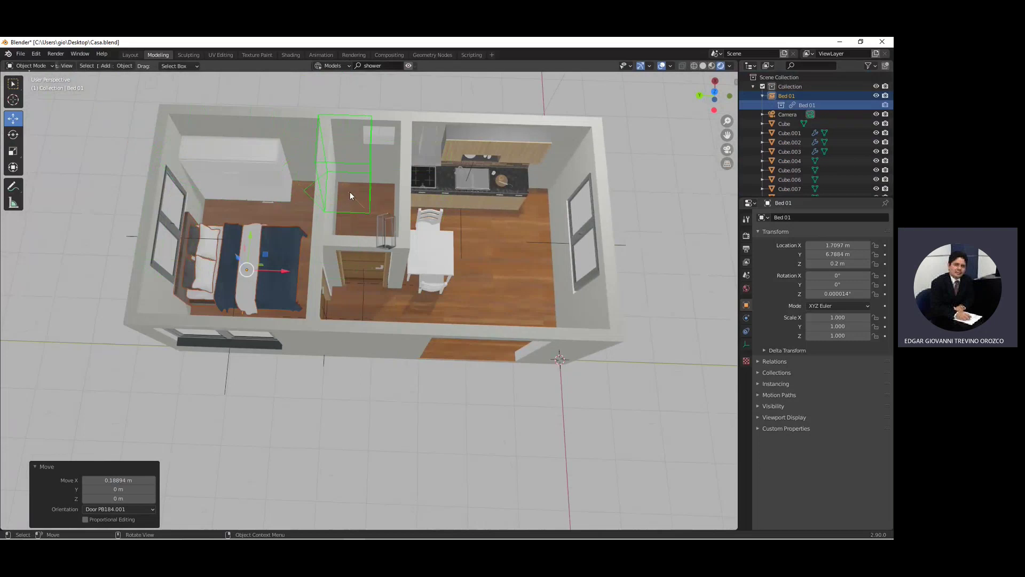
{"action": "left_click_drag", "start_coordinate": [326, 179], "coordinate": [363, 203]}
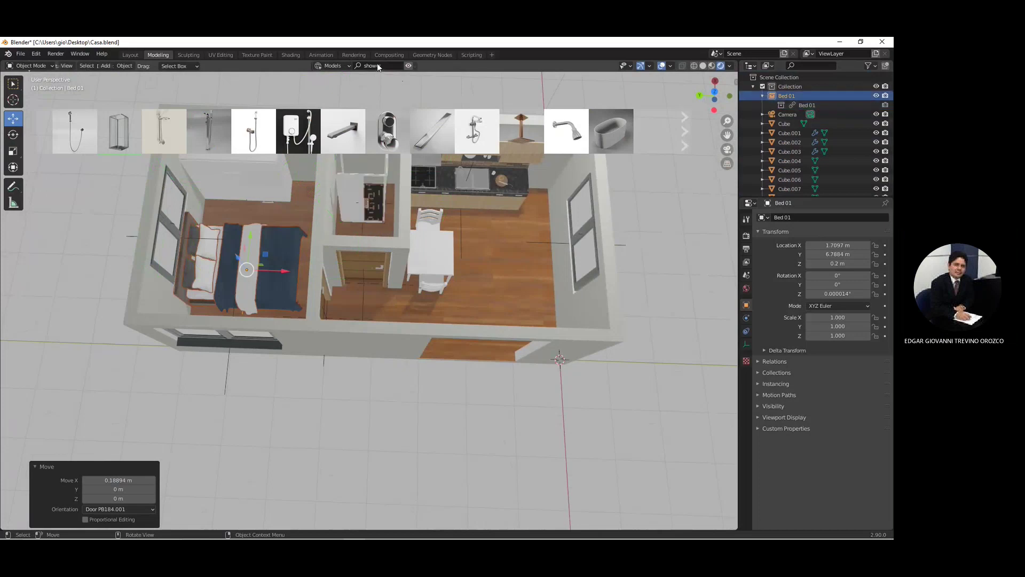
{"action": "left_click", "coordinate": [374, 66]}
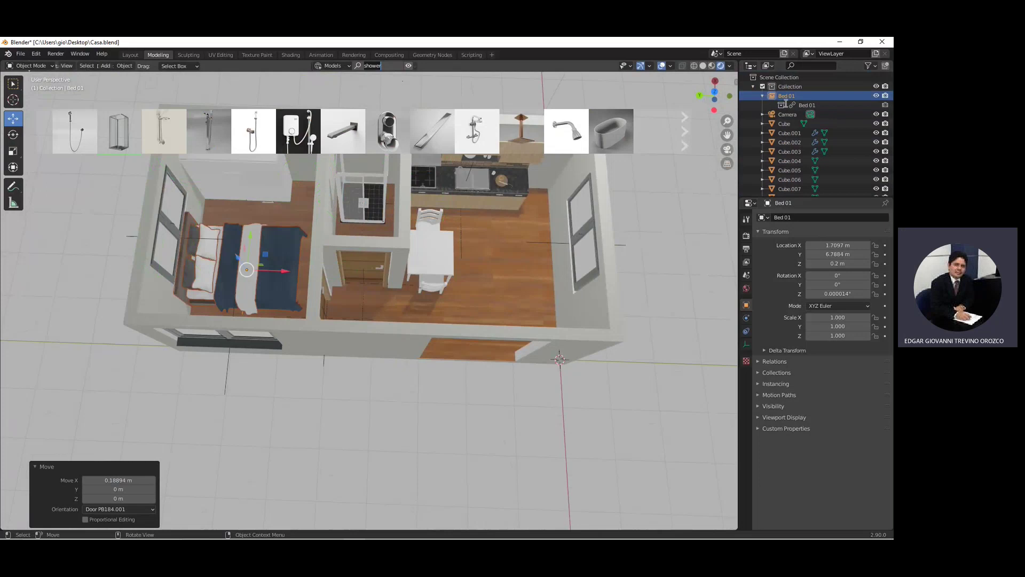
{"action": "key", "text": "Return"}
Step: Select the Shower cabin in the outliner and push it deeper into the bathroom
{"action": "scroll", "coordinate": [790, 161], "scroll_direction": "down", "scroll_amount": 2}
{"action": "scroll", "coordinate": [791, 176], "scroll_direction": "down", "scroll_amount": 3}
{"action": "scroll", "coordinate": [791, 179], "scroll_direction": "down", "scroll_amount": 4}
{"action": "scroll", "coordinate": [791, 176], "scroll_direction": "down", "scroll_amount": 1}
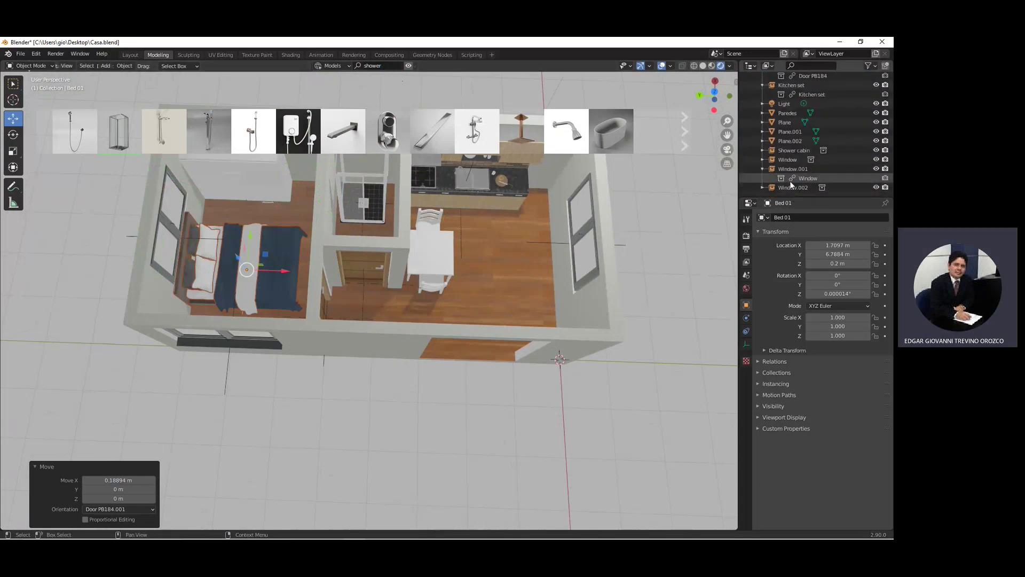
{"action": "scroll", "coordinate": [791, 173], "scroll_direction": "down", "scroll_amount": 3}
{"action": "scroll", "coordinate": [791, 171], "scroll_direction": "down", "scroll_amount": 2}
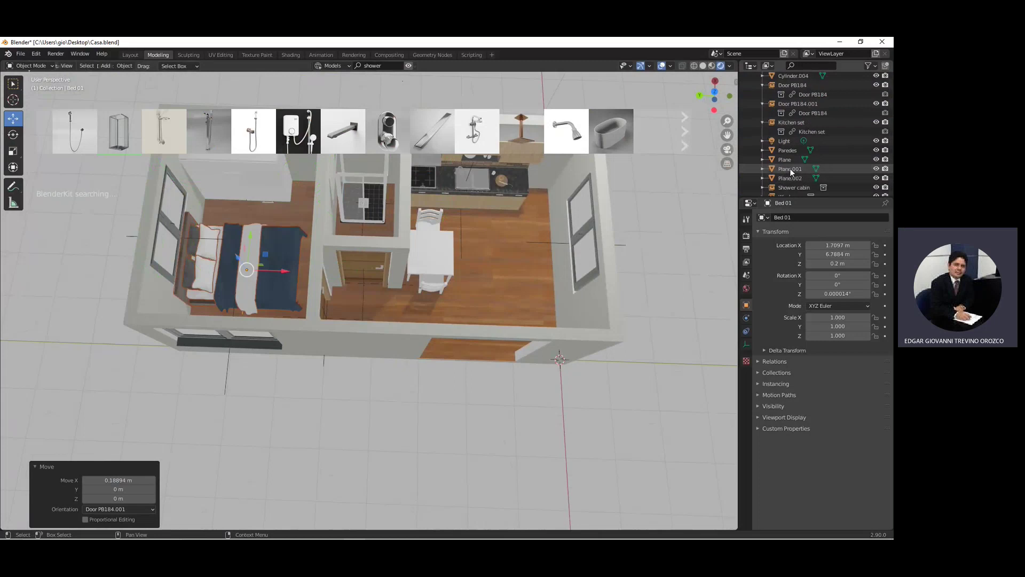
{"action": "left_click", "coordinate": [355, 211]}
{"action": "scroll", "coordinate": [763, 168], "scroll_direction": "up", "scroll_amount": 2}
{"action": "scroll", "coordinate": [785, 160], "scroll_direction": "down", "scroll_amount": 5}
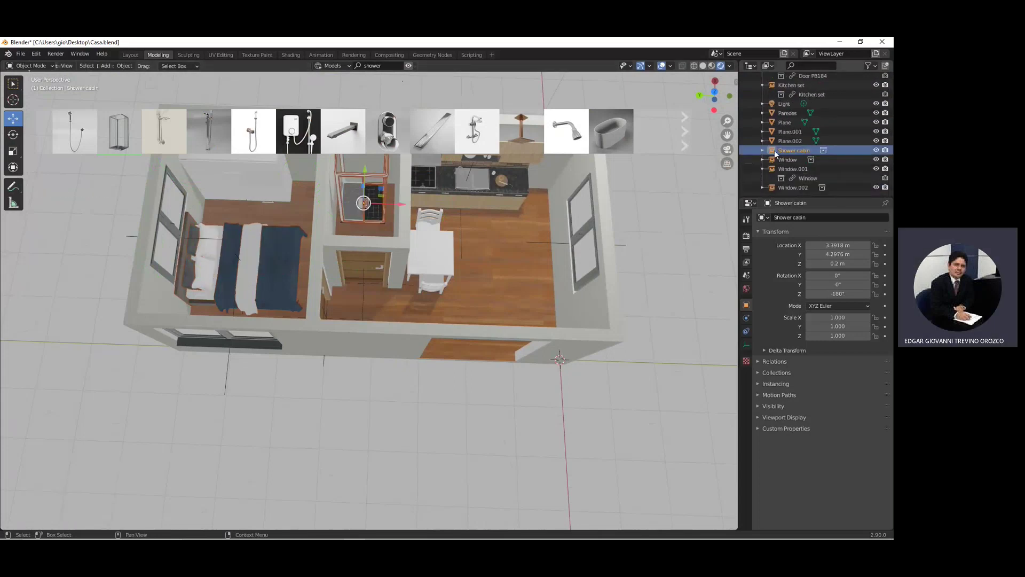
{"action": "left_click_drag", "start_coordinate": [394, 207], "coordinate": [390, 202]}
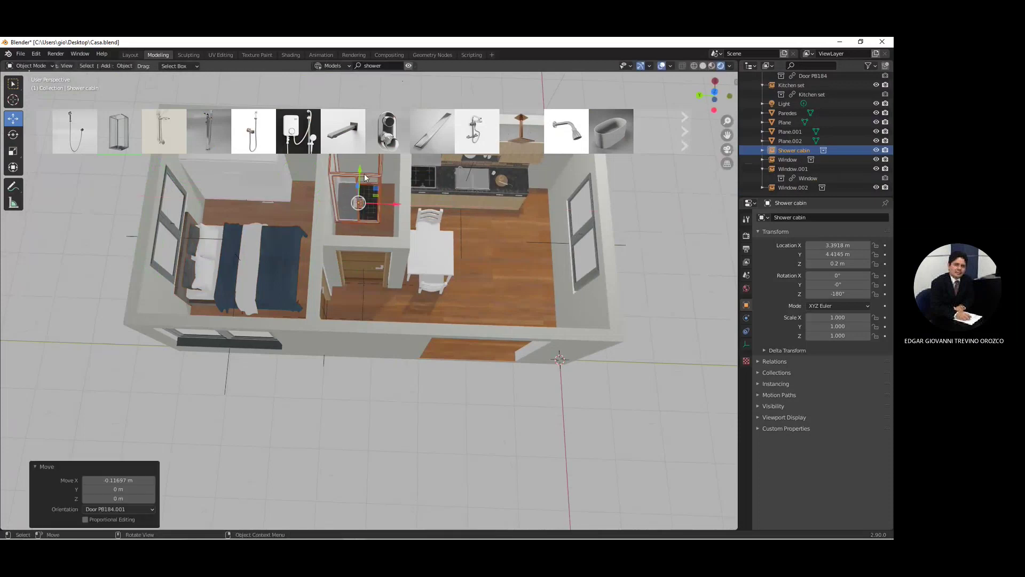
Step: Nudge the Shower cabin along Y into its bathroom corner at X 3.3717 m
{"action": "left_click", "coordinate": [409, 65]}
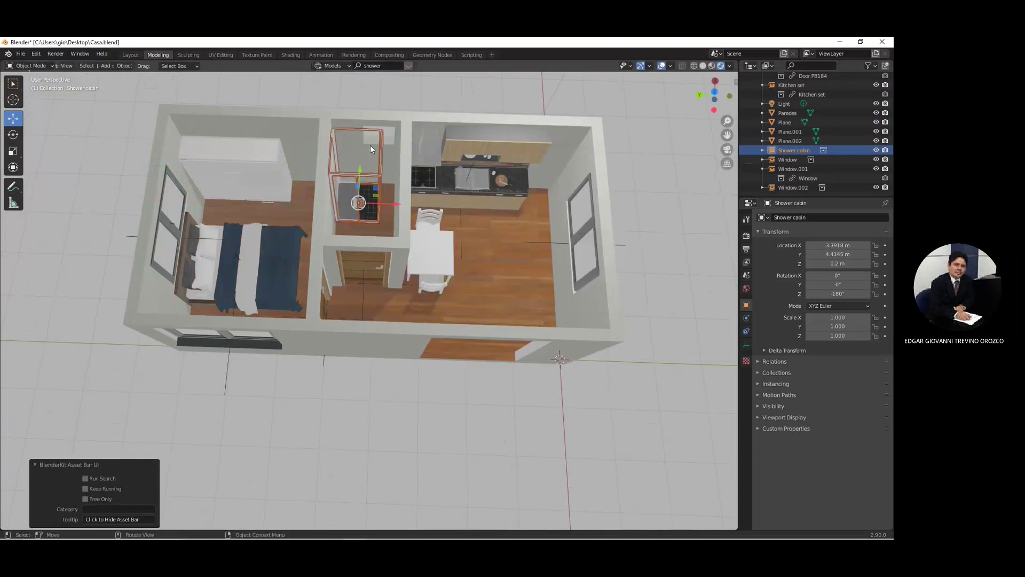
{"action": "scroll", "coordinate": [358, 138], "scroll_direction": "up", "scroll_amount": 3}
{"action": "left_click_drag", "start_coordinate": [357, 138], "coordinate": [355, 138]}
{"action": "middle_click_drag", "start_coordinate": [355, 138], "coordinate": [384, 178]}
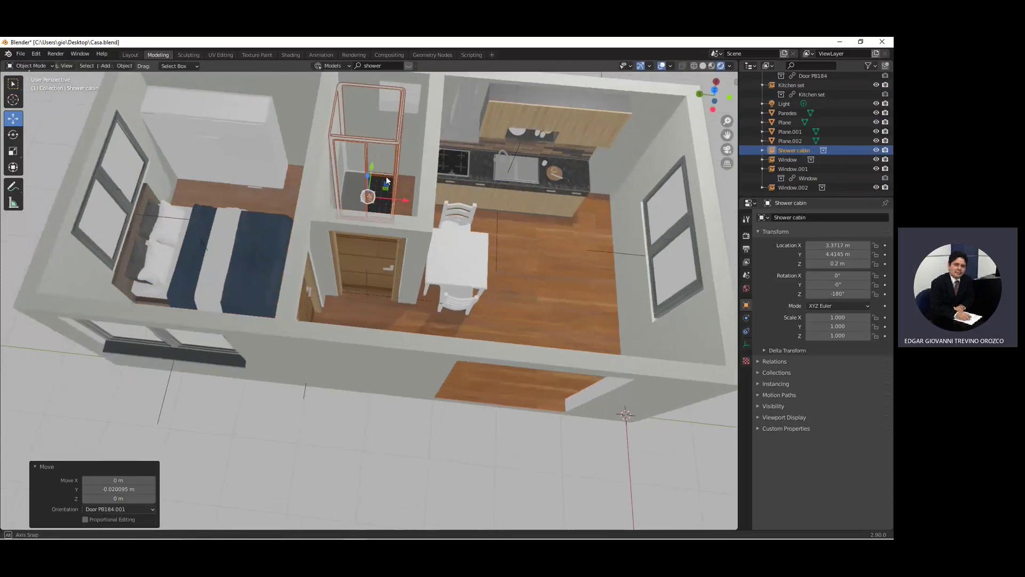
{"action": "scroll", "coordinate": [363, 208], "scroll_direction": "up", "scroll_amount": 3}
{"action": "middle_click_drag", "start_coordinate": [363, 212], "coordinate": [299, 220]}
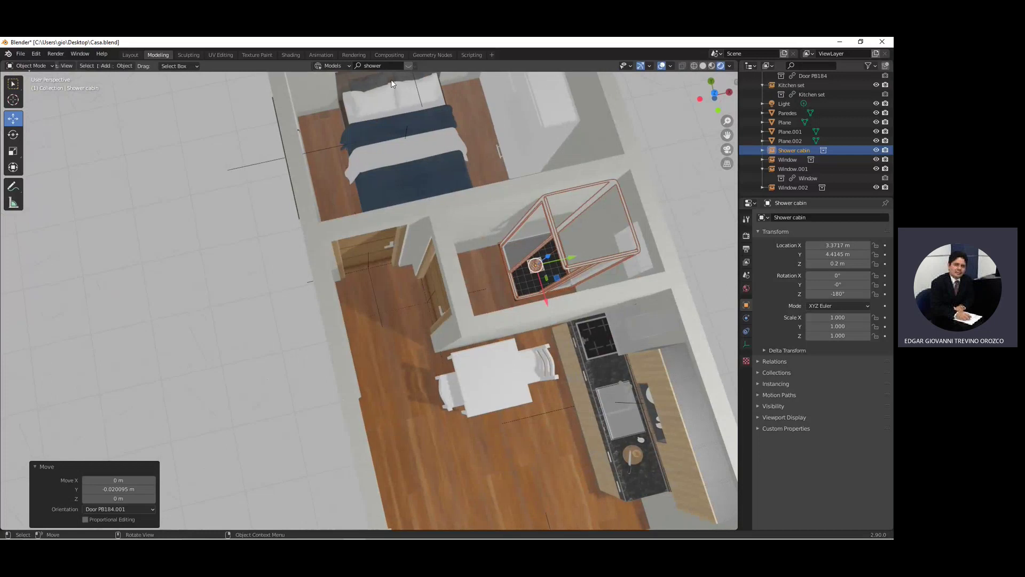
{"action": "key", "text": "ctrl+a"}
{"action": "type", "text": "to"}
Step: Search BlenderKit for 'toilet' and drop a toilet model into the bathroom
{"action": "key", "text": "Return"}
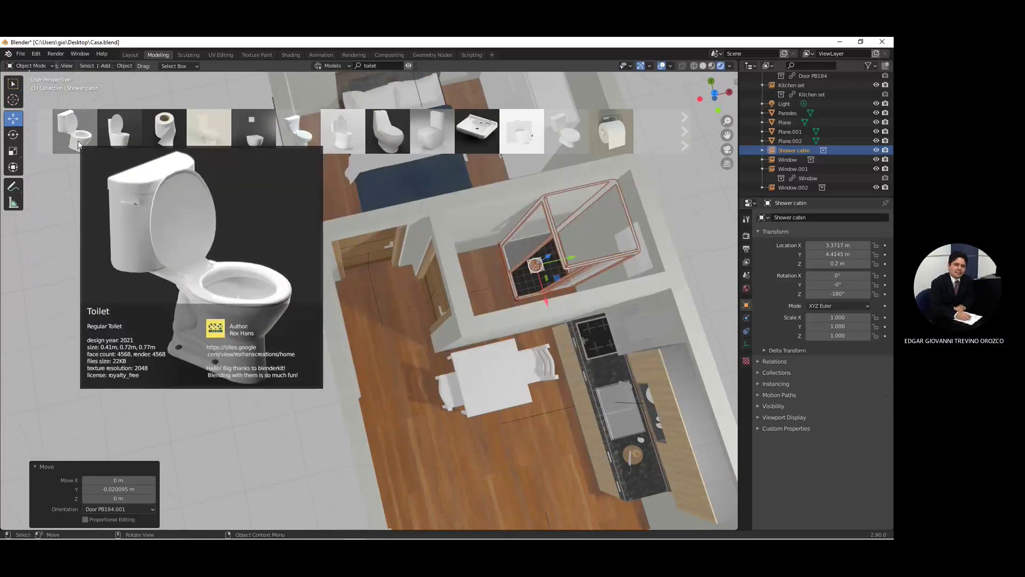
{"action": "left_click_drag", "start_coordinate": [74, 131], "coordinate": [489, 271]}
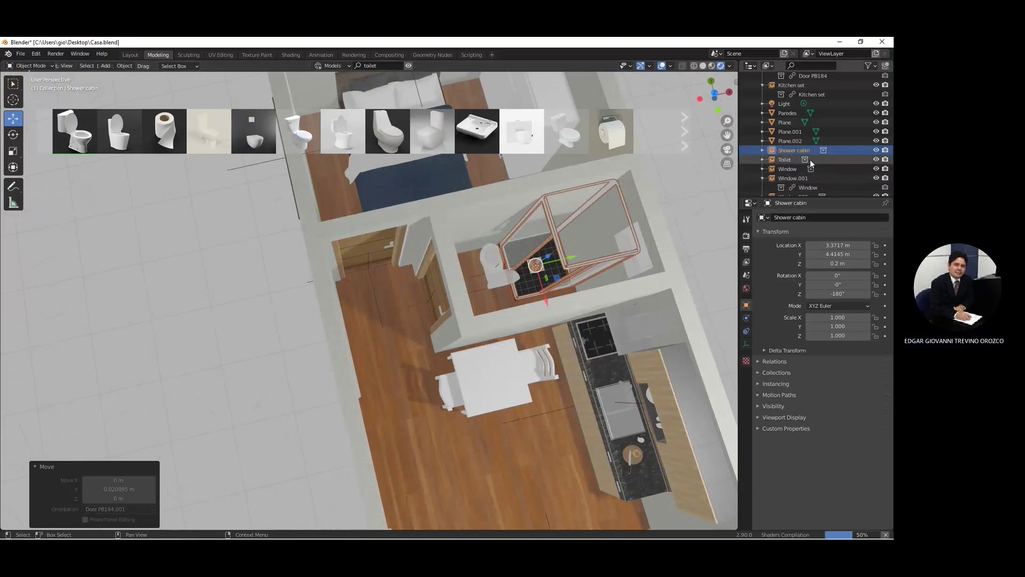
{"action": "scroll", "coordinate": [811, 163], "scroll_direction": "down", "scroll_amount": 1}
{"action": "scroll", "coordinate": [463, 276], "scroll_direction": "down", "scroll_amount": 2}
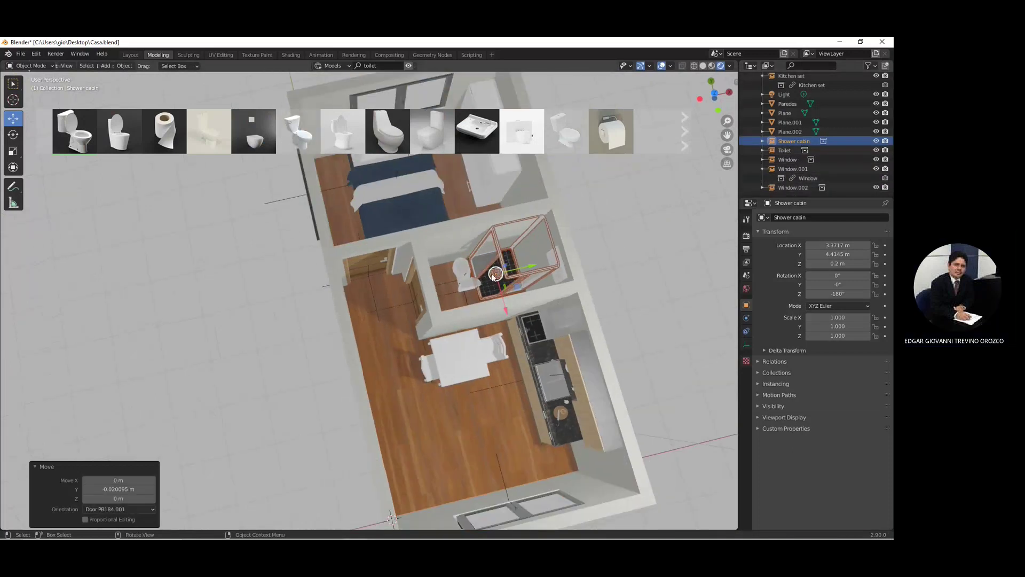
Step: Turn the toilet to a 180° angle and slide it against the wall beside the shower
{"action": "left_click", "coordinate": [464, 275]}
{"action": "left_click", "coordinate": [15, 138]}
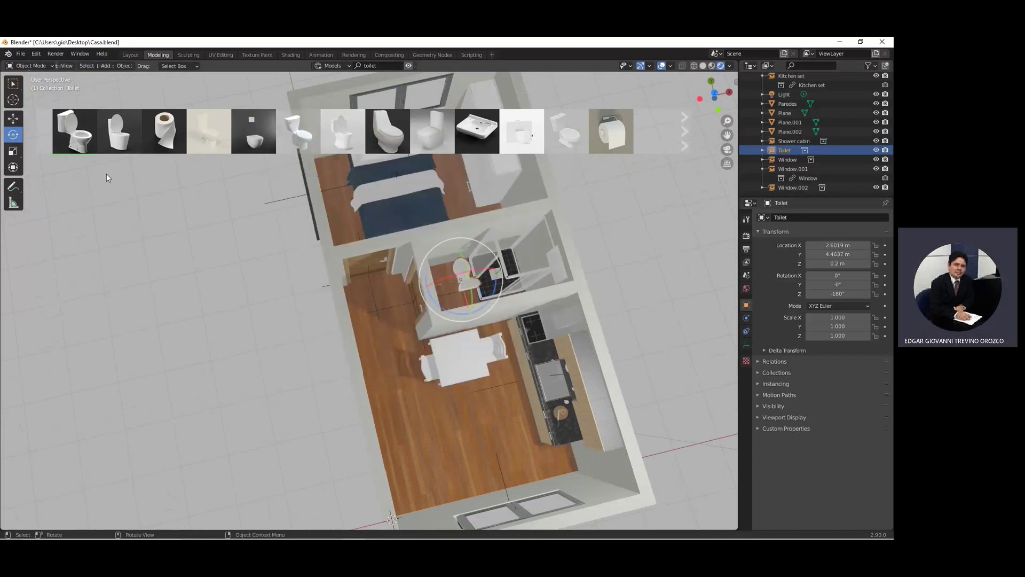
{"action": "mouse_move", "coordinate": [442, 308]}
{"action": "left_mouse_down"}
{"action": "mouse_move", "coordinate": [499, 243]}
{"action": "mouse_move", "coordinate": [507, 254]}
{"action": "left_mouse_up"}
{"action": "double_click", "coordinate": [124, 488]}
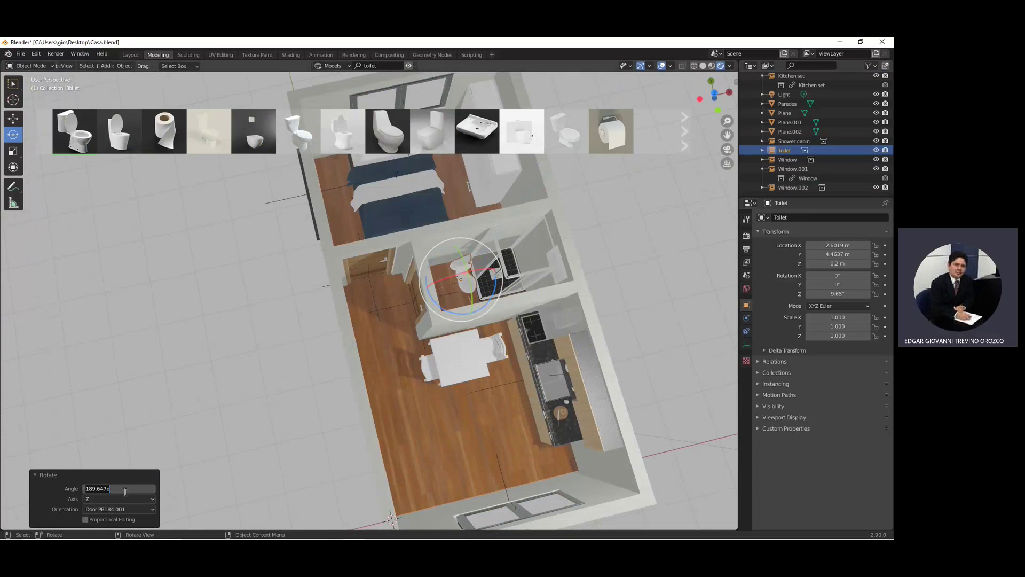
{"action": "type", "text": "180"}
{"action": "key", "text": "Return"}
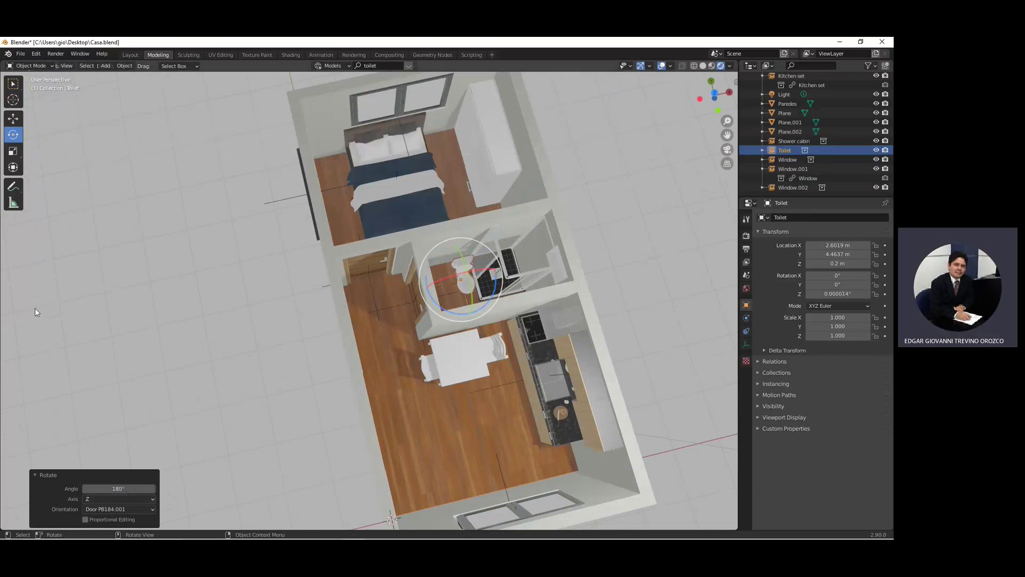
{"action": "left_click", "coordinate": [22, 118]}
{"action": "left_click_drag", "start_coordinate": [472, 306], "coordinate": [479, 272]}
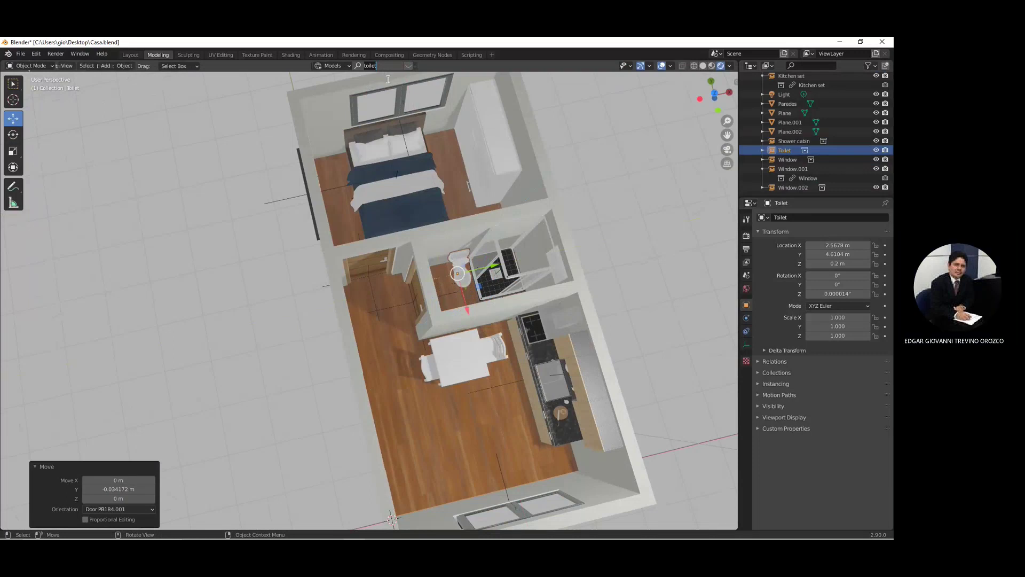
Step: Search BlenderKit for 'washer', then for 'sink', and page through the sink results
{"action": "type", "text": "wa"}
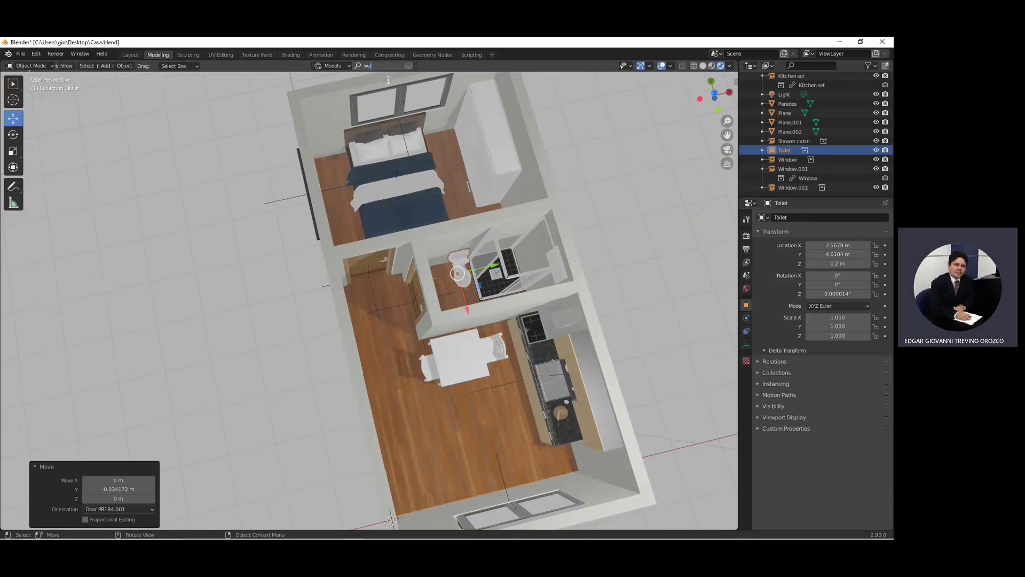
{"action": "type", "text": "sher"}
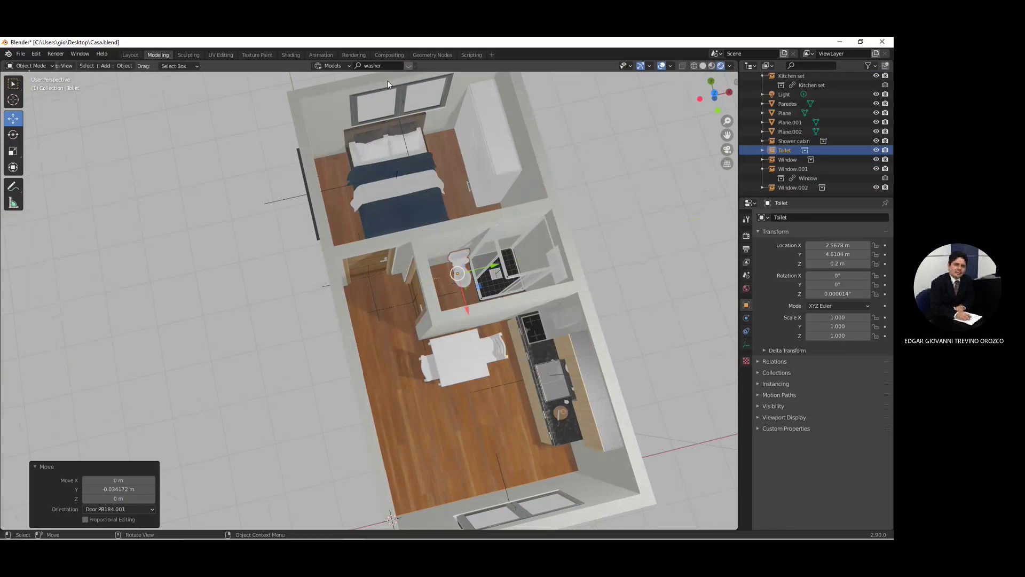
{"action": "key", "text": "Return"}
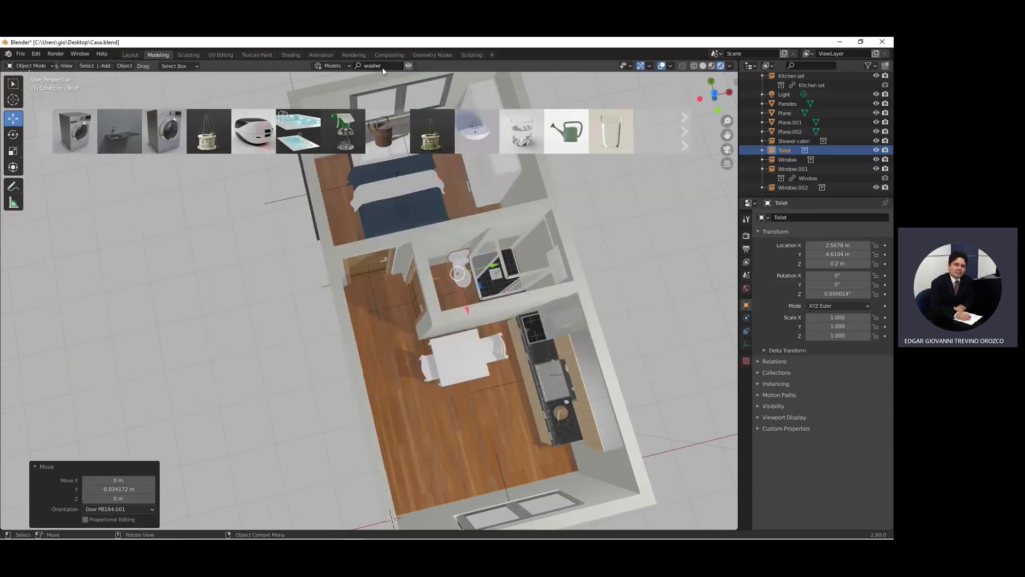
{"action": "left_click", "coordinate": [382, 66]}
{"action": "type", "text": "z"}
{"action": "key", "text": "BackSpace"}
{"action": "key", "text": "BackSpace"}
{"action": "type", "text": "sink"}
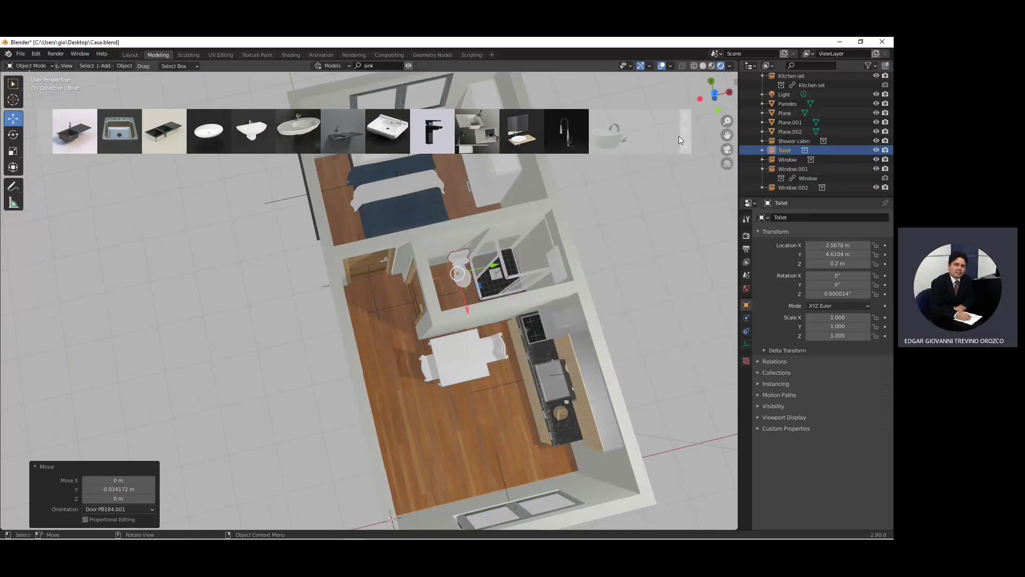
{"action": "left_click", "coordinate": [683, 136]}
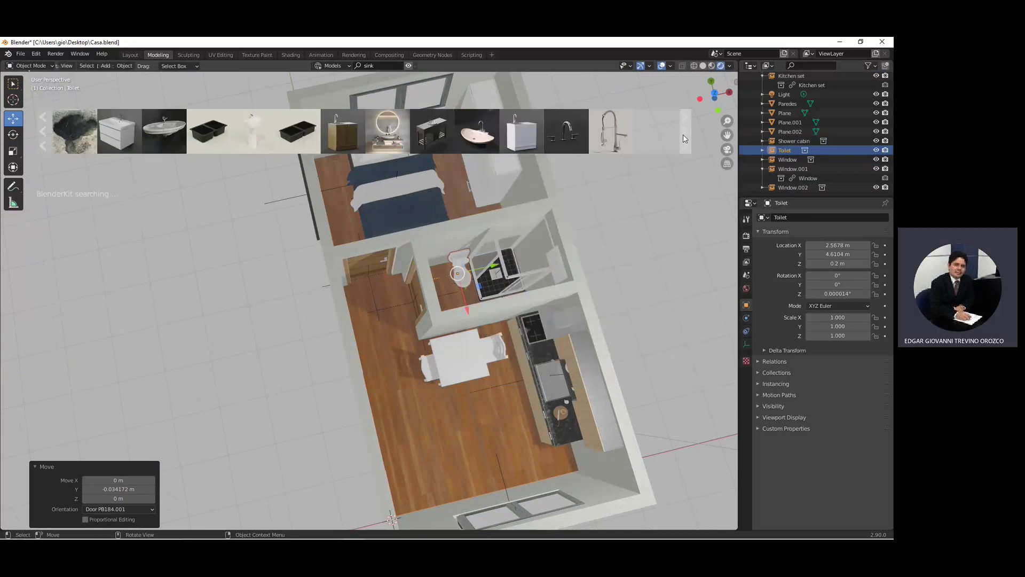
{"action": "scroll", "coordinate": [425, 208], "scroll_direction": "down", "scroll_amount": 5}
{"action": "scroll", "coordinate": [589, 251], "scroll_direction": "up", "scroll_amount": 3}
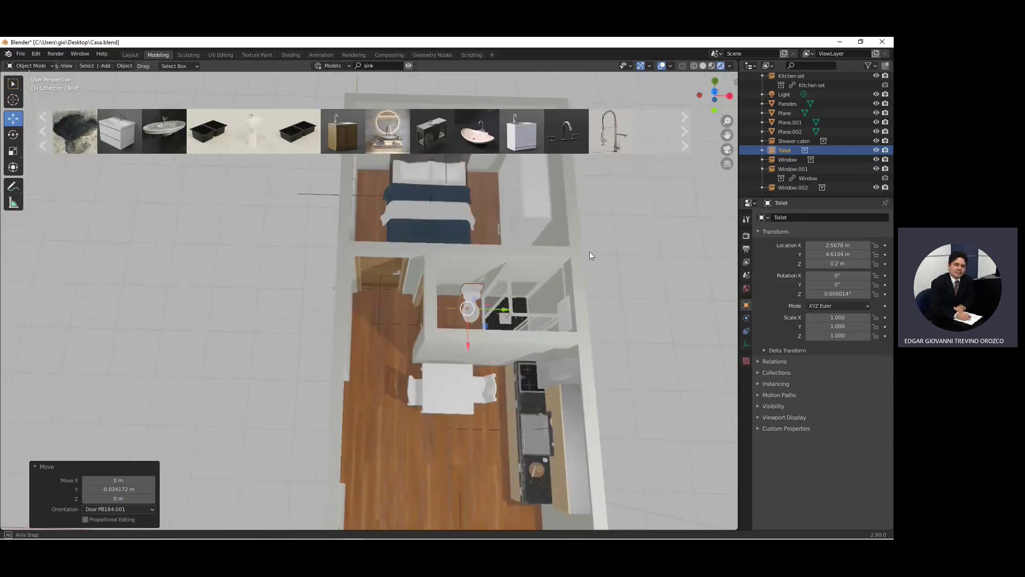
Step: Drag a Hand wash Sink model into the bathroom next to the toilet
{"action": "middle_click_drag", "start_coordinate": [589, 251], "coordinate": [220, 177]}
{"action": "scroll", "coordinate": [374, 299], "scroll_direction": "up", "scroll_amount": 2}
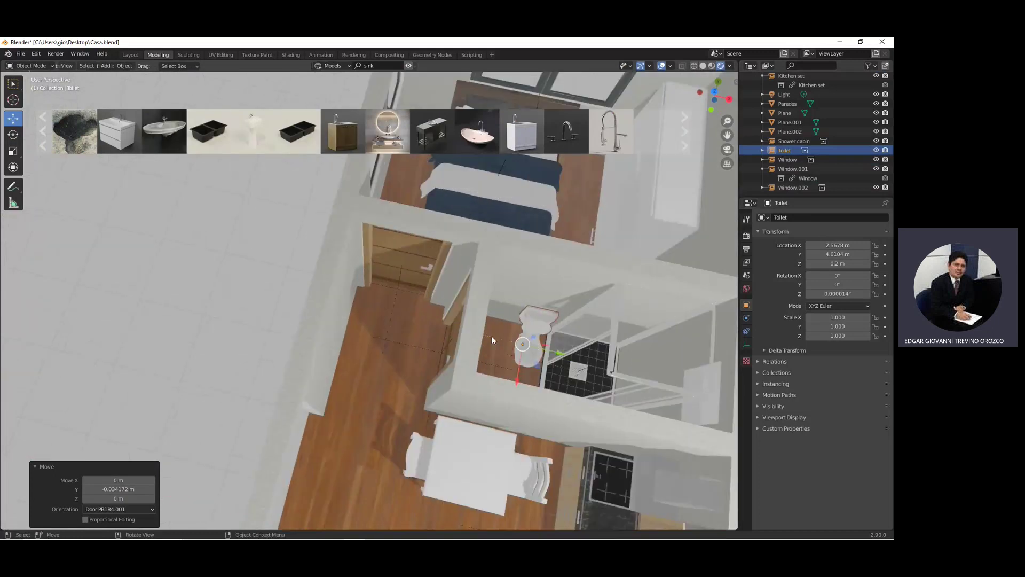
{"action": "scroll", "coordinate": [568, 350], "scroll_direction": "down", "scroll_amount": 2}
{"action": "middle_click_drag", "start_coordinate": [564, 332], "coordinate": [296, 302]}
{"action": "left_click_drag", "start_coordinate": [253, 131], "coordinate": [318, 325]}
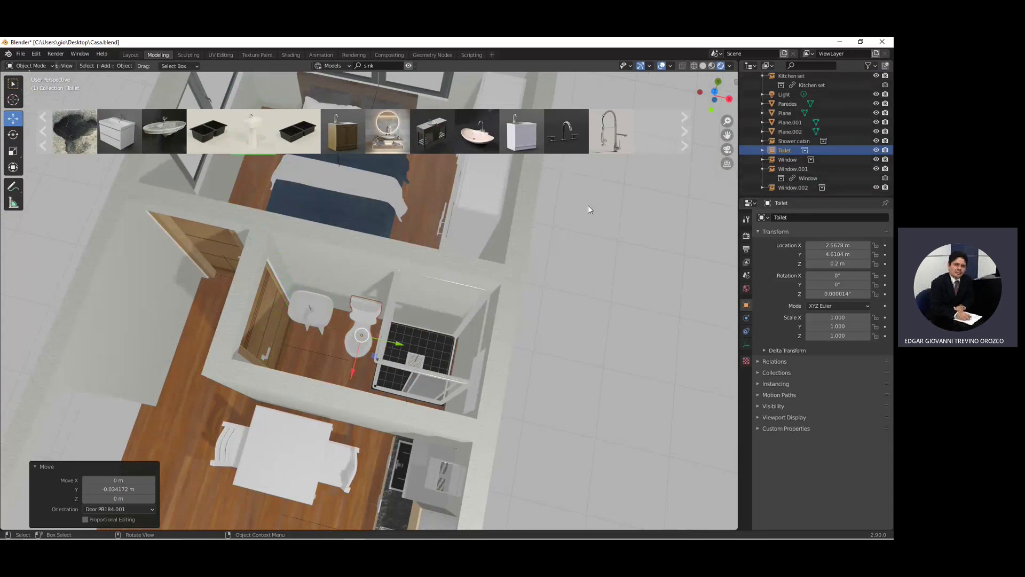
Step: Rotate the sink to an exact 180° angle
{"action": "left_click", "coordinate": [326, 321]}
{"action": "left_click", "coordinate": [13, 134]}
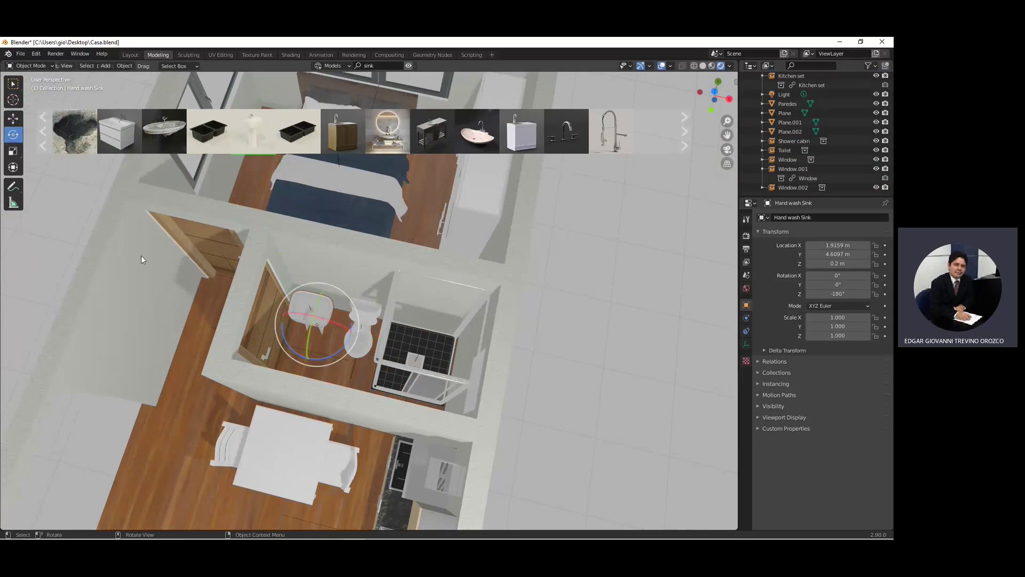
{"action": "mouse_move", "coordinate": [331, 356]}
{"action": "left_mouse_down"}
{"action": "mouse_move", "coordinate": [269, 354]}
{"action": "mouse_move", "coordinate": [203, 185]}
{"action": "left_mouse_up"}
{"action": "left_click", "coordinate": [132, 488]}
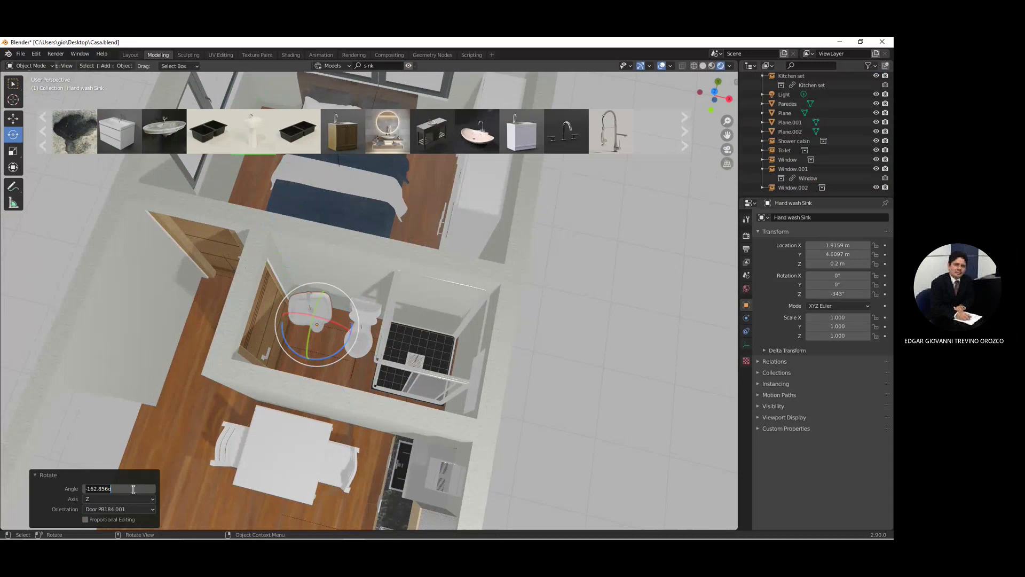
{"action": "type", "text": "180"}
{"action": "key", "text": "Return"}
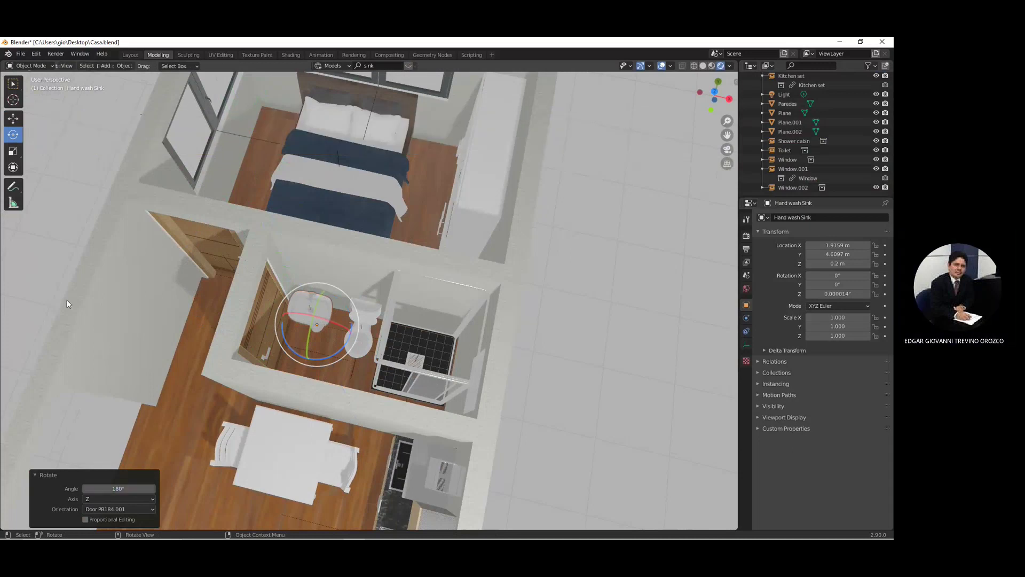
Step: Move the sink against the wall, right beside the toilet
{"action": "left_click", "coordinate": [20, 122]}
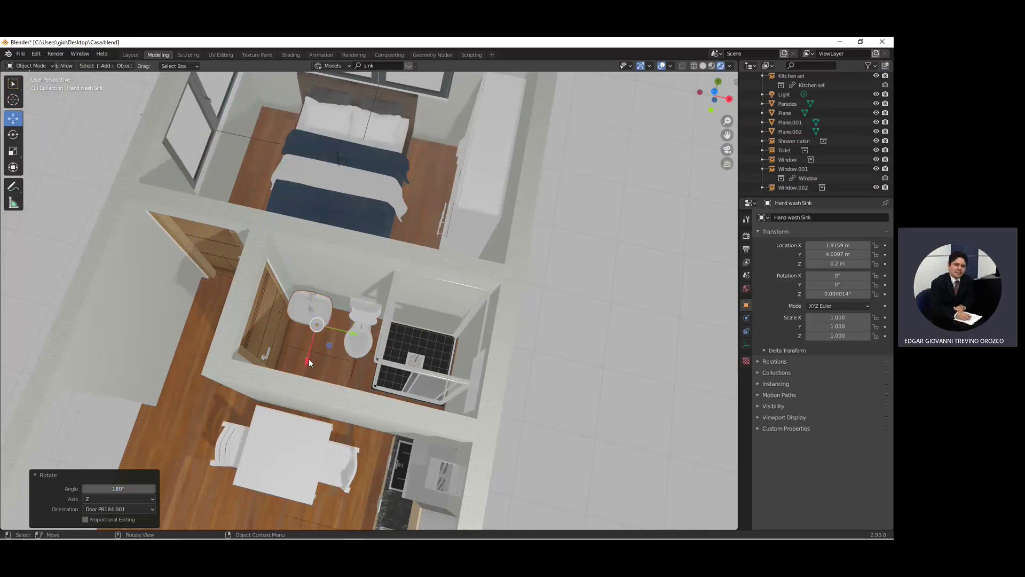
{"action": "left_click_drag", "start_coordinate": [312, 361], "coordinate": [308, 350]}
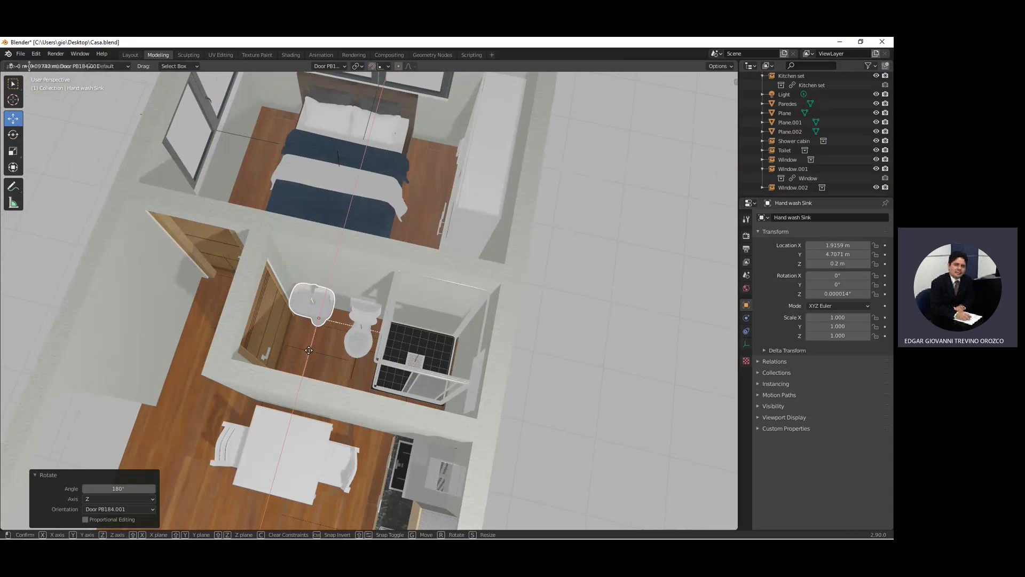
{"action": "left_click", "coordinate": [309, 350]}
{"action": "left_click_drag", "start_coordinate": [351, 325], "coordinate": [372, 359]}
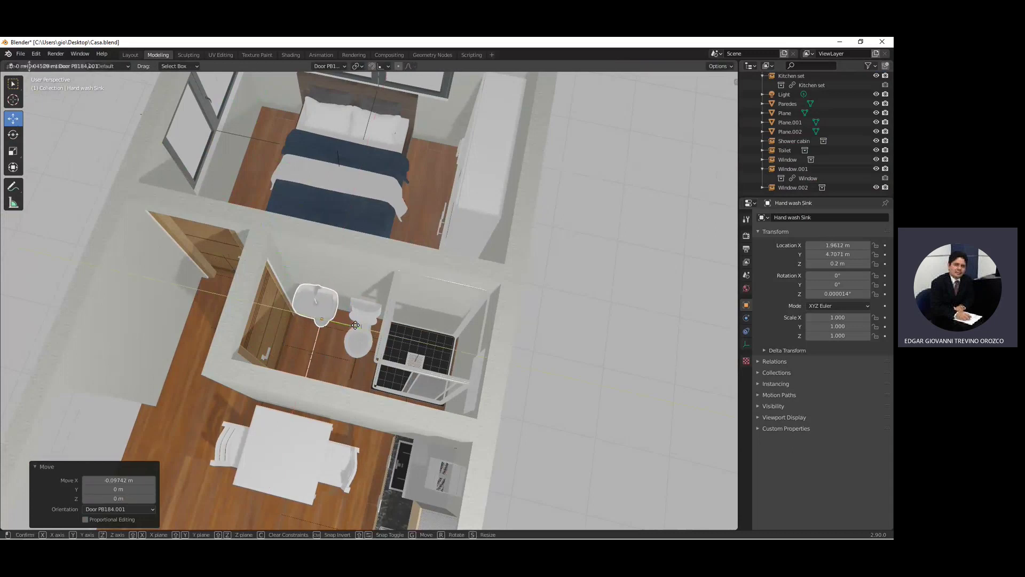
{"action": "mouse_move", "coordinate": [373, 359]}
{"action": "middle_mouse_down"}
{"action": "mouse_move", "coordinate": [394, 335]}
{"action": "mouse_move", "coordinate": [460, 338]}
{"action": "mouse_move", "coordinate": [451, 354]}
{"action": "mouse_move", "coordinate": [477, 417]}
{"action": "mouse_move", "coordinate": [502, 450]}
{"action": "mouse_move", "coordinate": [526, 448]}
{"action": "middle_mouse_up"}
{"action": "scroll", "coordinate": [451, 354], "scroll_direction": "down", "scroll_amount": 3}
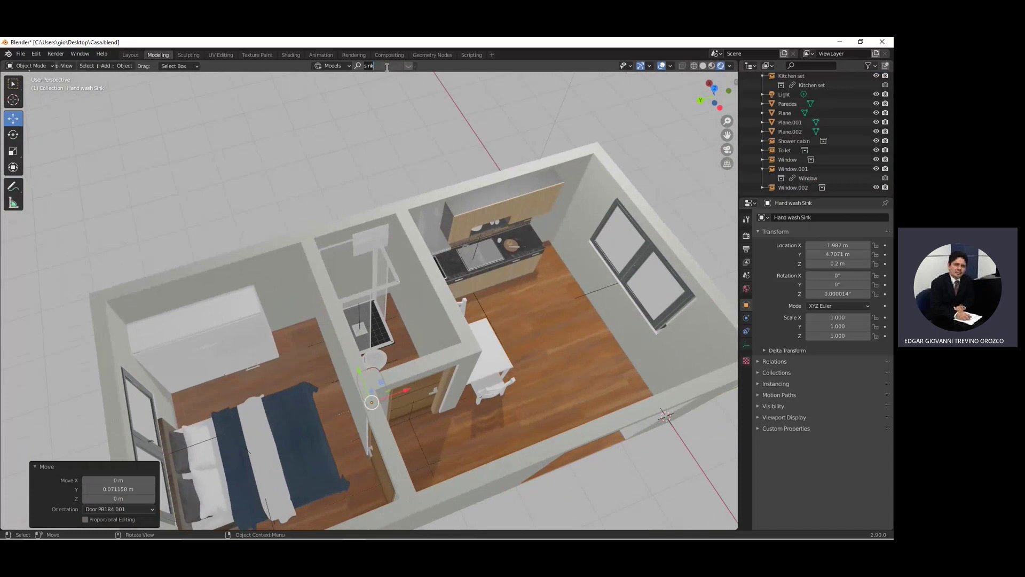
Step: Search BlenderKit for 'sofa' and place Sofa Elephant Ivory by the living room window
{"action": "key", "text": "BackSpace"}
{"action": "key", "text": "BackSpace"}
{"action": "key", "text": "BackSpace"}
{"action": "type", "text": "ofa"}
{"action": "key", "text": "Return"}
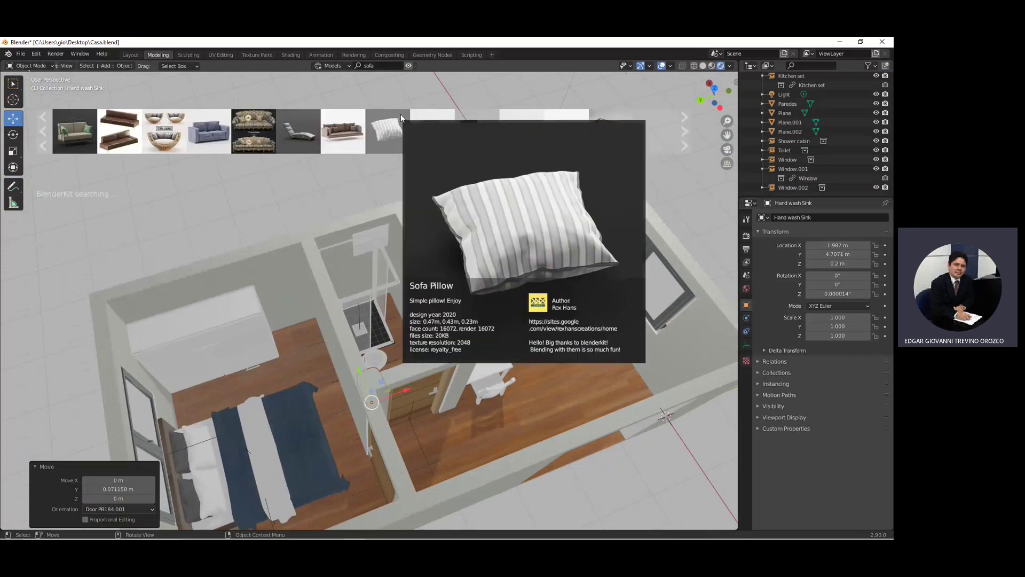
{"action": "mouse_move", "coordinate": [433, 130]}
{"action": "middle_click_drag", "start_coordinate": [454, 213], "coordinate": [524, 239]}
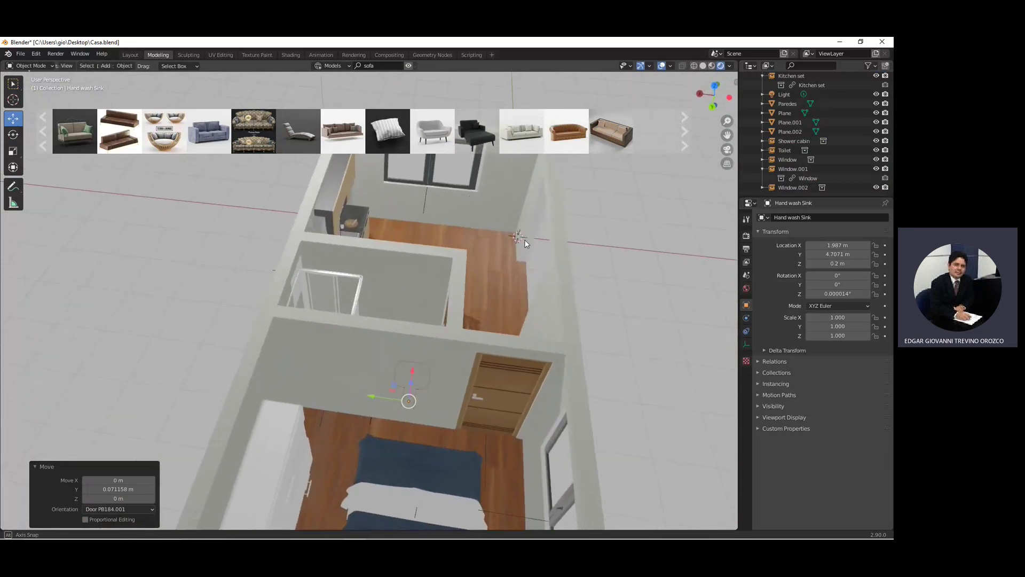
{"action": "left_click_drag", "start_coordinate": [436, 144], "coordinate": [475, 245]}
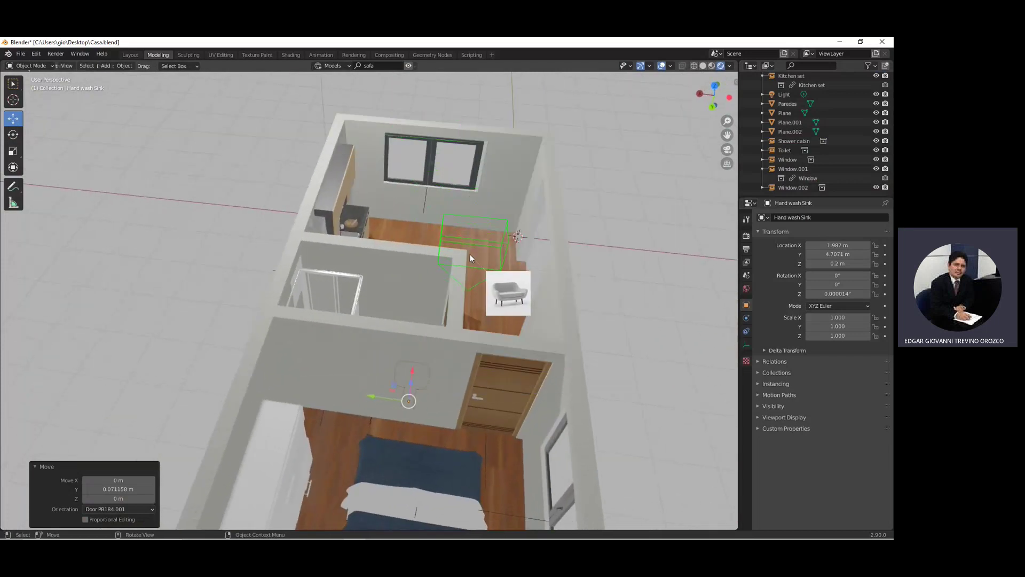
{"action": "left_click_drag", "start_coordinate": [475, 251], "coordinate": [483, 245]}
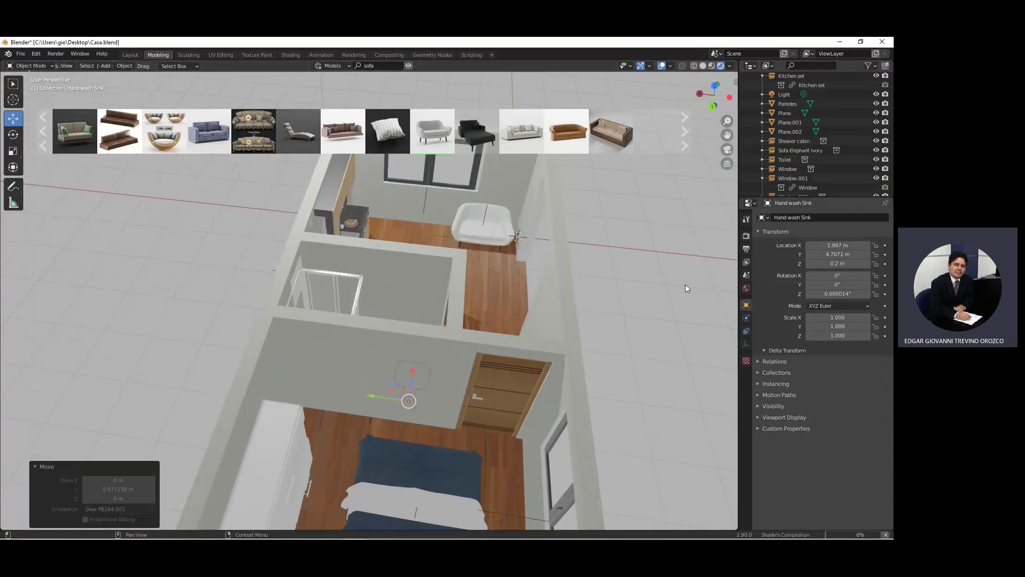
Step: Orbit to view the whole house and show the Render Properties
{"action": "mouse_move", "coordinate": [719, 258]}
{"action": "middle_mouse_down"}
{"action": "mouse_move", "coordinate": [672, 280]}
{"action": "mouse_move", "coordinate": [658, 270]}
{"action": "middle_mouse_up"}
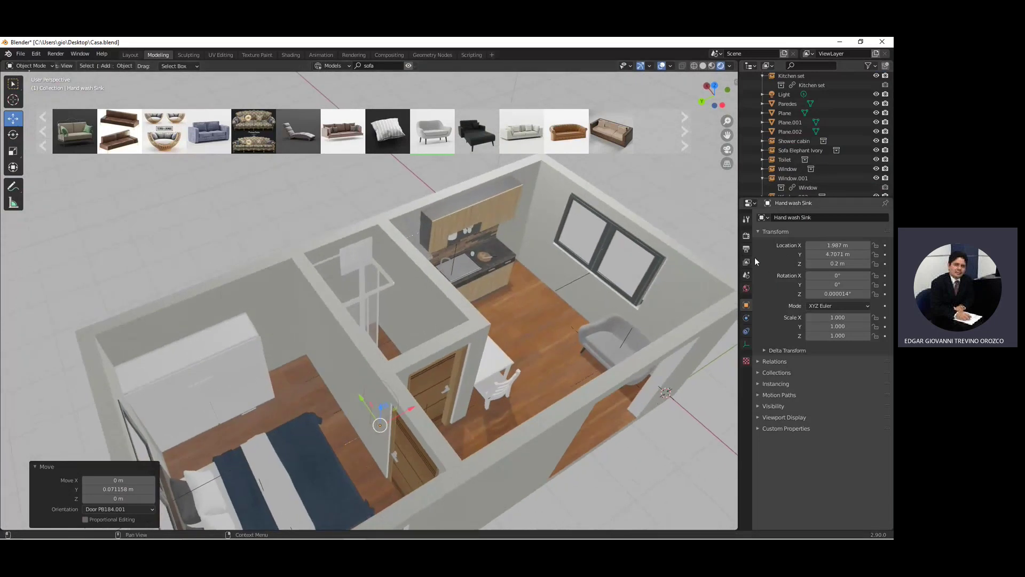
{"action": "left_click", "coordinate": [747, 236]}
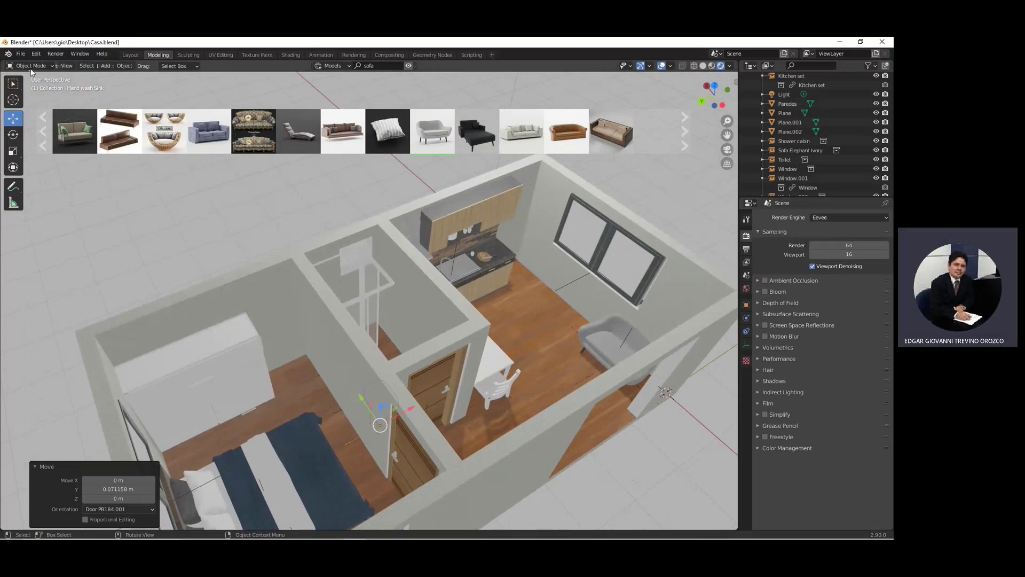
{"action": "left_click", "coordinate": [21, 53]}
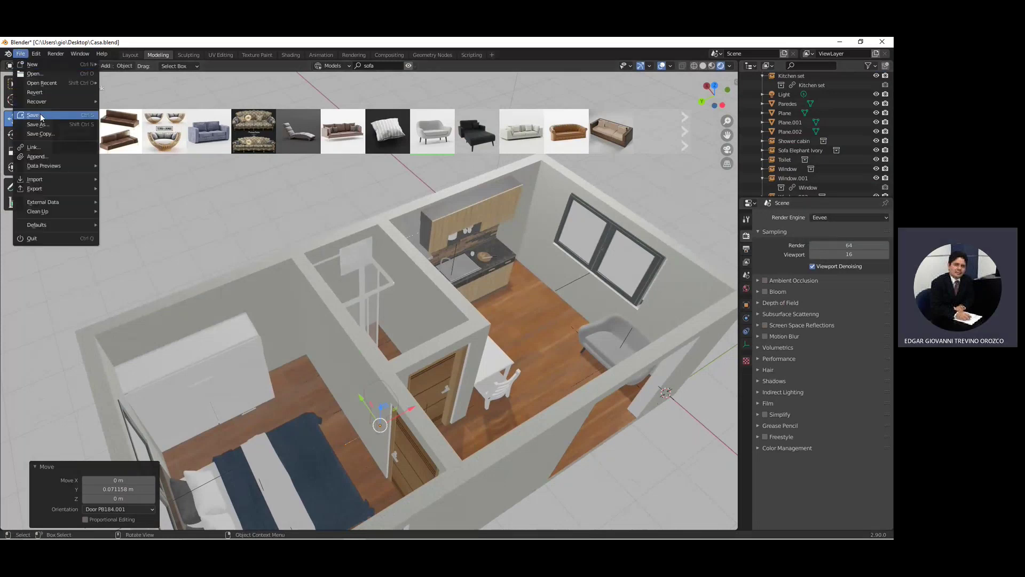
Step: Save Casa.blend with File > Save and set the Render Engine to Cycles
{"action": "left_click", "coordinate": [41, 116]}
{"action": "left_click", "coordinate": [828, 215]}
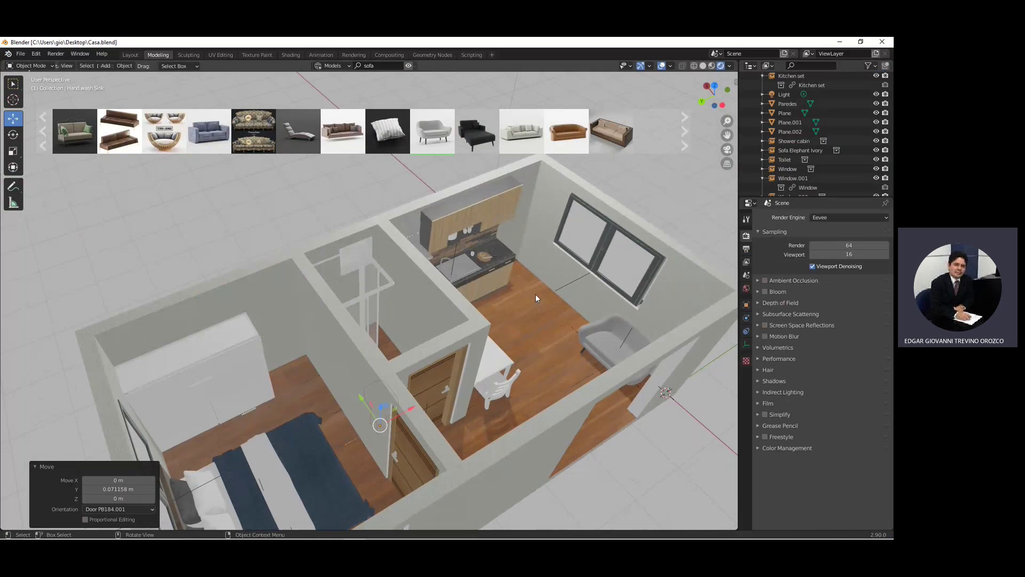
{"action": "left_click", "coordinate": [814, 216]}
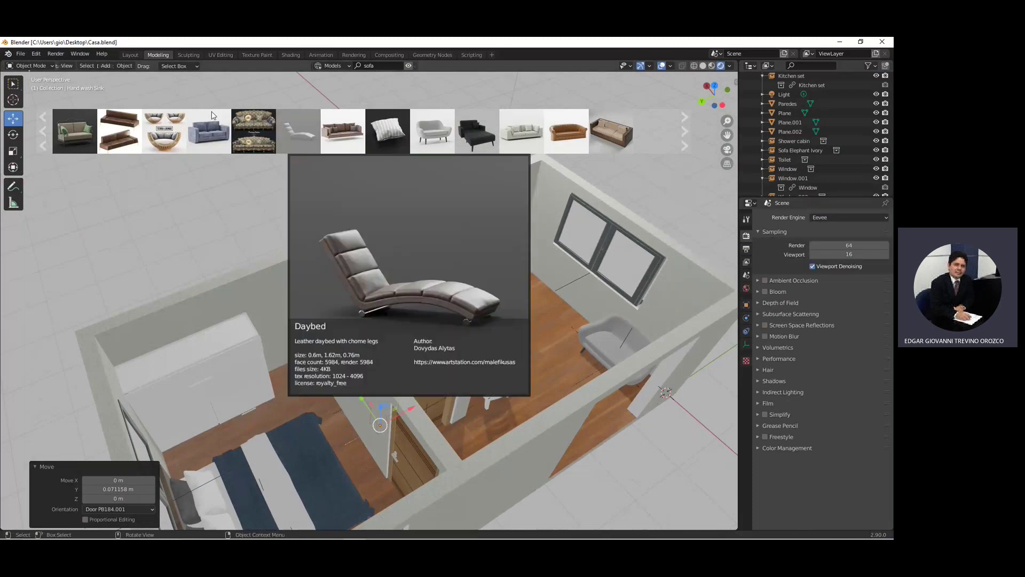
{"action": "left_click", "coordinate": [20, 53]}
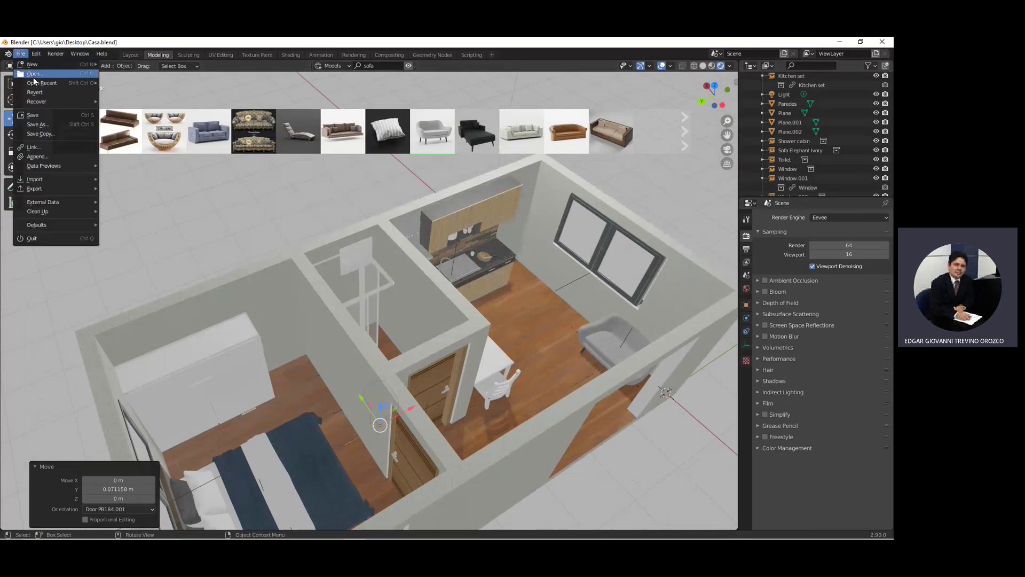
{"action": "left_click", "coordinate": [43, 115]}
{"action": "left_click", "coordinate": [848, 217]}
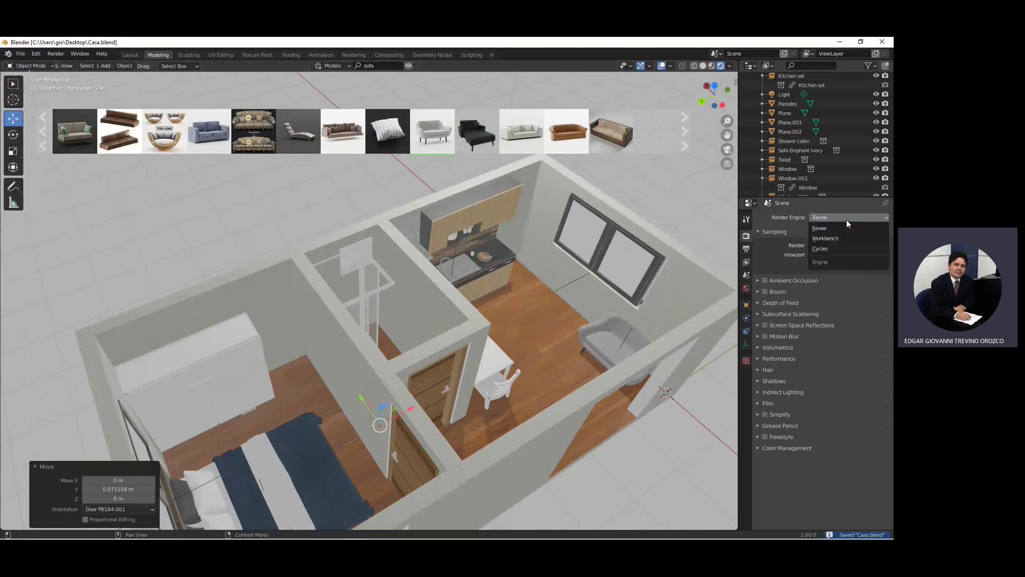
{"action": "left_click", "coordinate": [832, 249]}
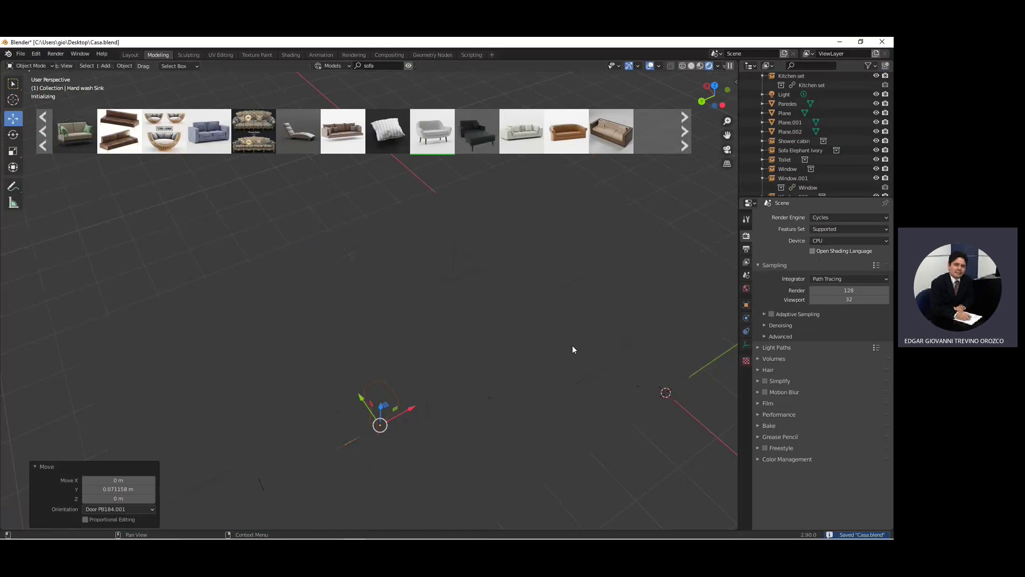
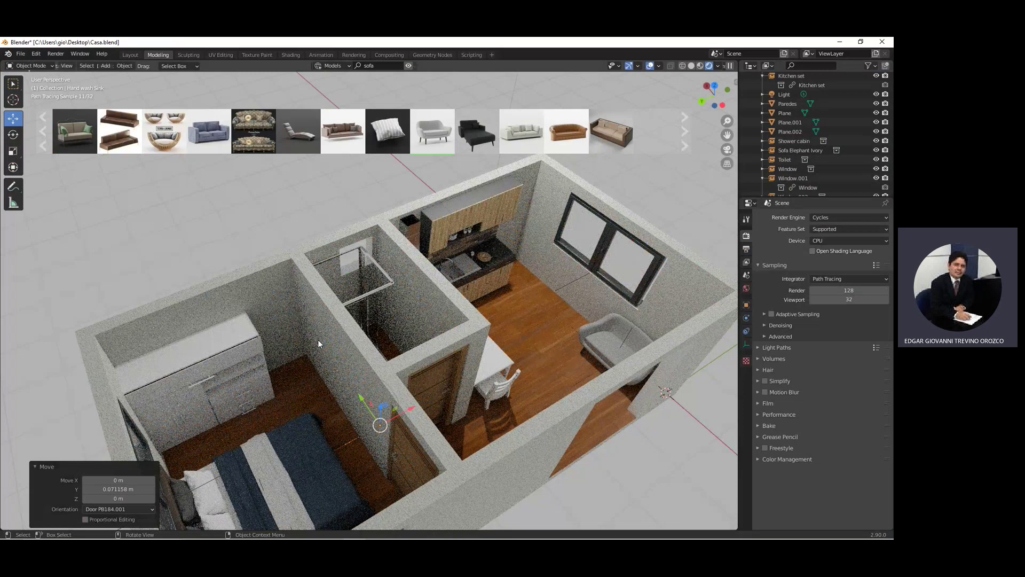
Step: Orbit and zoom to reframe the view around the house
{"action": "mouse_move", "coordinate": [257, 418]}
{"action": "middle_mouse_down"}
{"action": "mouse_move", "coordinate": [217, 396]}
{"action": "mouse_move", "coordinate": [108, 434]}
{"action": "middle_mouse_up"}
{"action": "scroll", "coordinate": [207, 388], "scroll_direction": "up", "scroll_amount": 3}
{"action": "scroll", "coordinate": [101, 434], "scroll_direction": "down", "scroll_amount": 3}
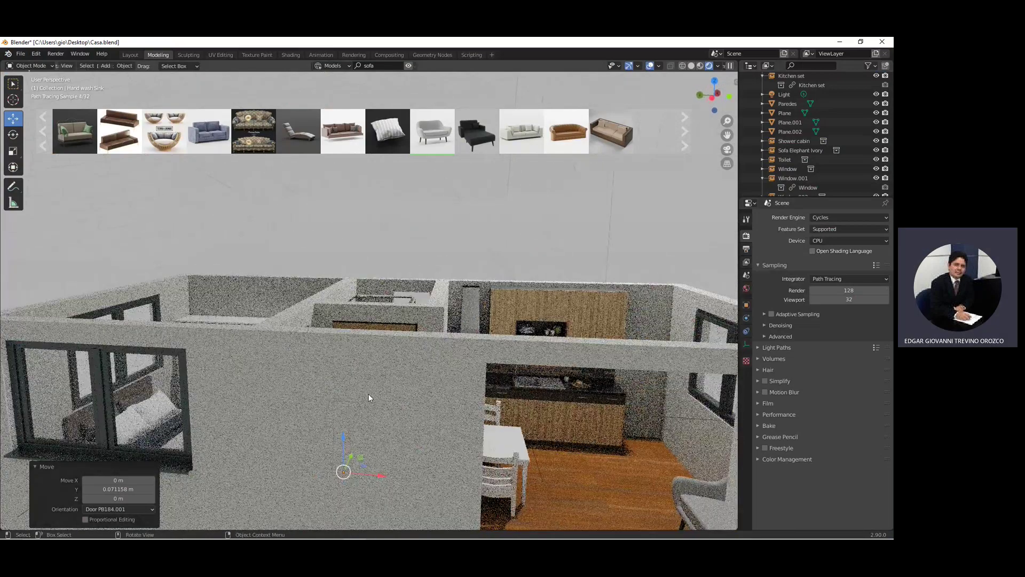
{"action": "scroll", "coordinate": [369, 393], "scroll_direction": "up", "scroll_amount": 3}
{"action": "middle_click_drag", "start_coordinate": [368, 393], "coordinate": [366, 397]}
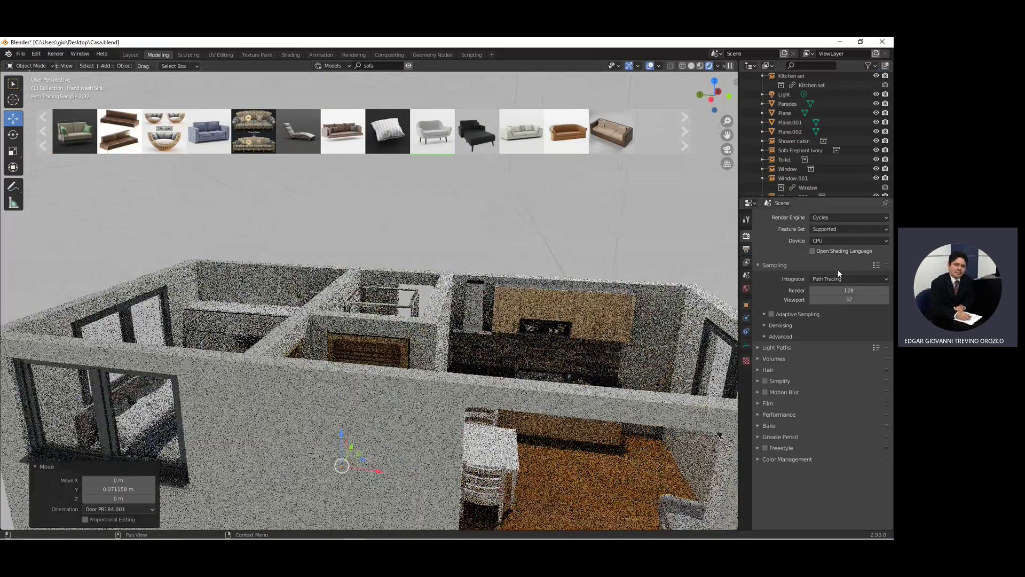
Step: Change the Render Engine from Cycles to Eevee and view the house from above
{"action": "left_click", "coordinate": [845, 216]}
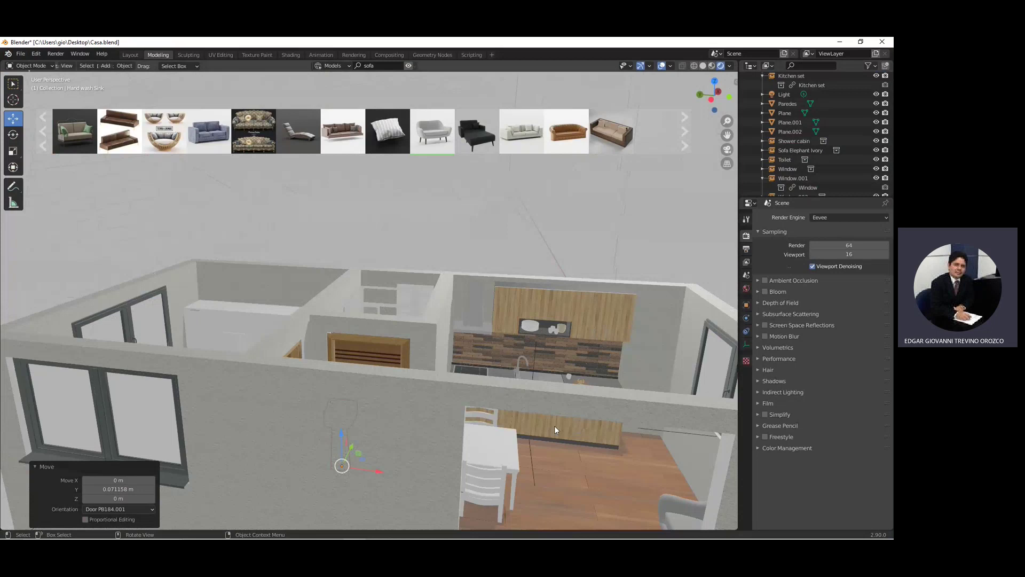
{"action": "scroll", "coordinate": [342, 442], "scroll_direction": "up", "scroll_amount": 2}
{"action": "scroll", "coordinate": [119, 421], "scroll_direction": "down", "scroll_amount": 4}
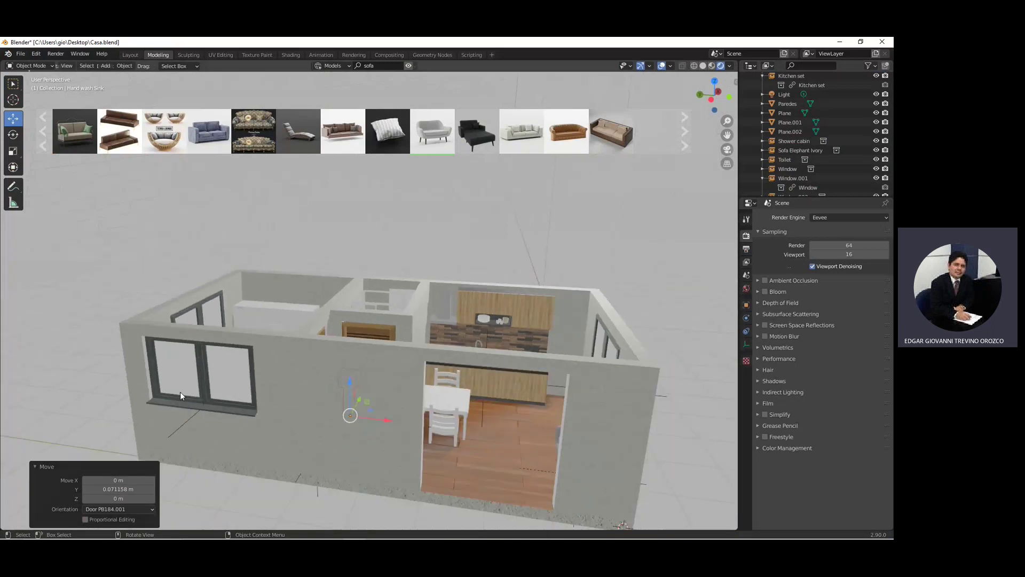
{"action": "mouse_move", "coordinate": [263, 403]}
{"action": "middle_mouse_down"}
{"action": "mouse_move", "coordinate": [511, 451]}
{"action": "mouse_move", "coordinate": [499, 401]}
{"action": "middle_mouse_up"}
{"action": "scroll", "coordinate": [515, 454], "scroll_direction": "down", "scroll_amount": 2}
{"action": "scroll", "coordinate": [512, 448], "scroll_direction": "down", "scroll_amount": 2}
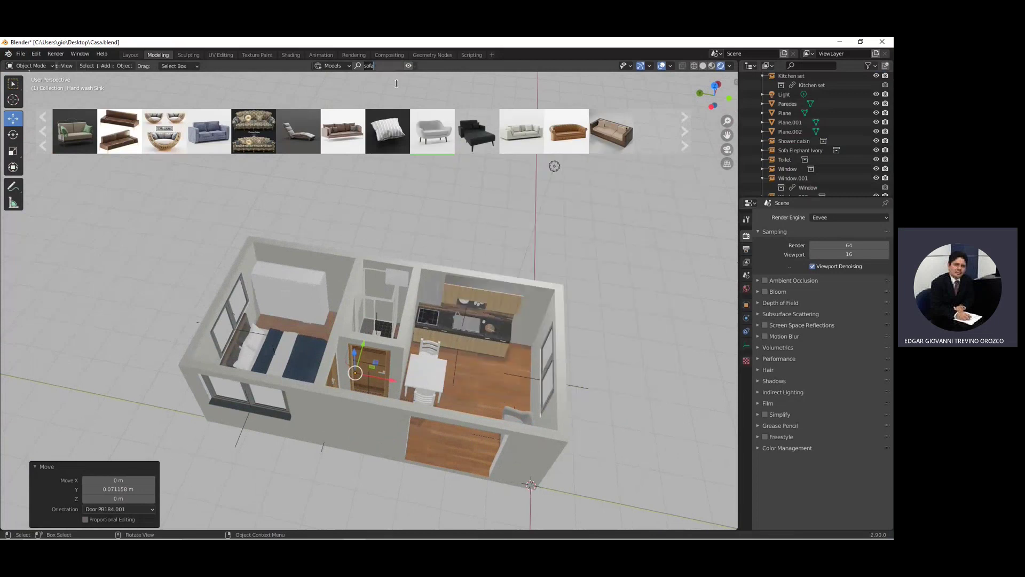
Step: Search BlenderKit models for 'man' and page through several result pages
{"action": "type", "text": "man"}
{"action": "key", "text": "Return"}
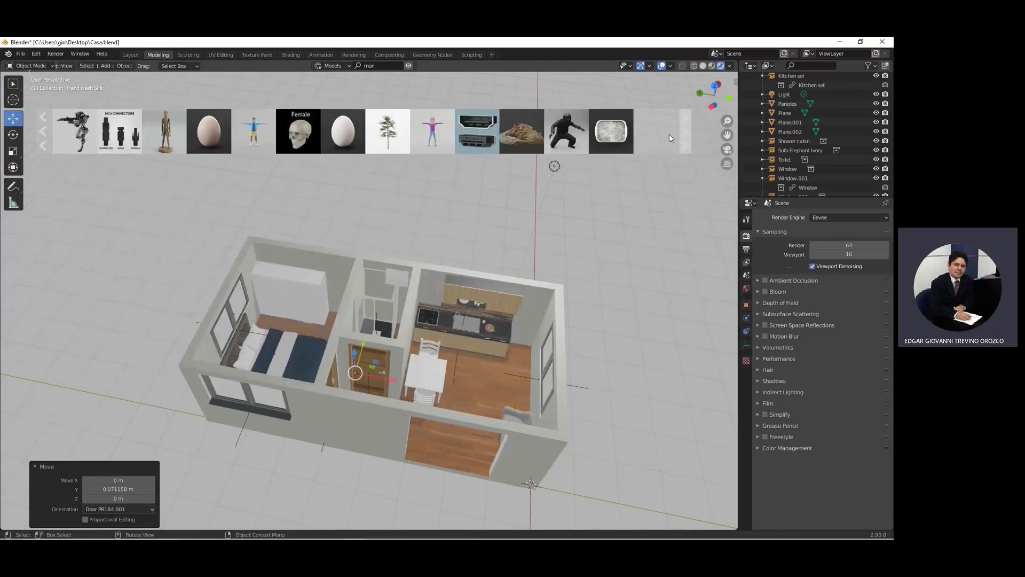
{"action": "left_click", "coordinate": [680, 133]}
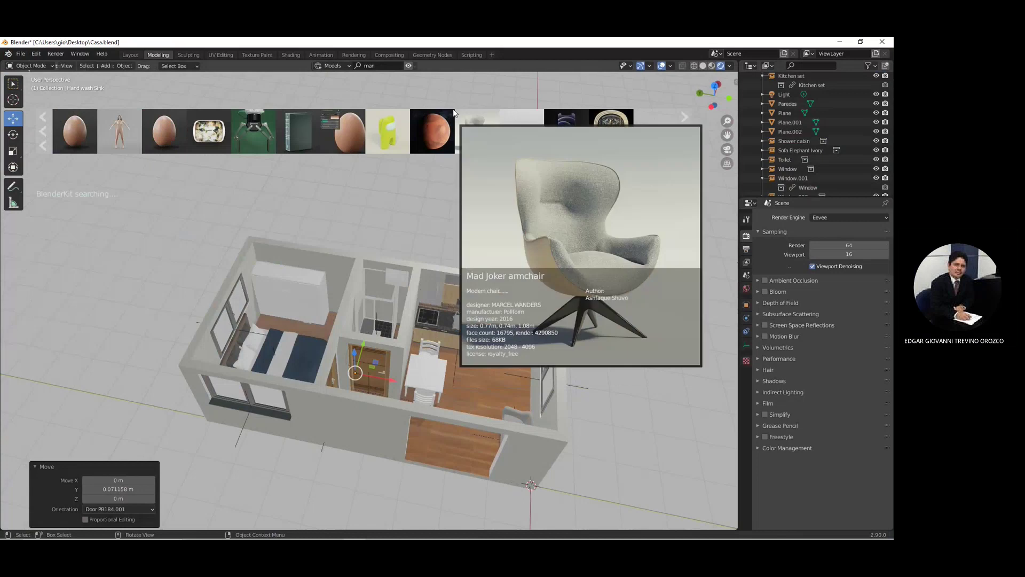
{"action": "left_click", "coordinate": [685, 143]}
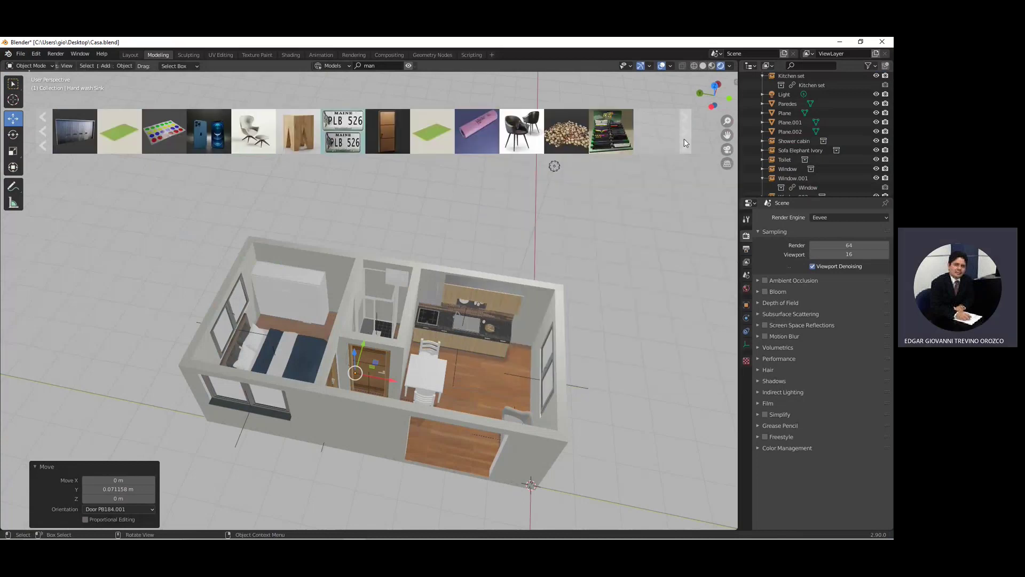
{"action": "left_click", "coordinate": [685, 143]}
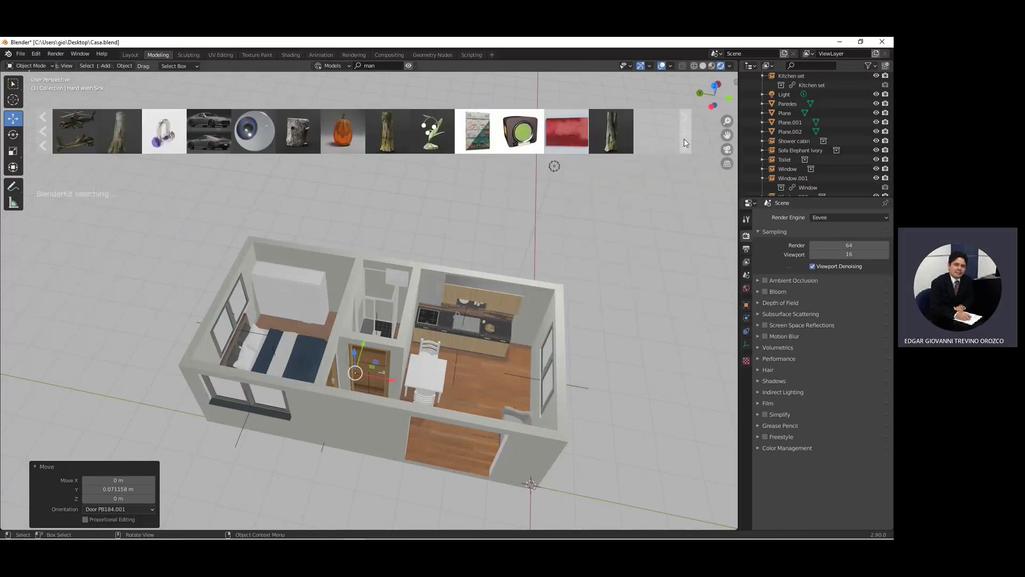
{"action": "left_click", "coordinate": [685, 143]}
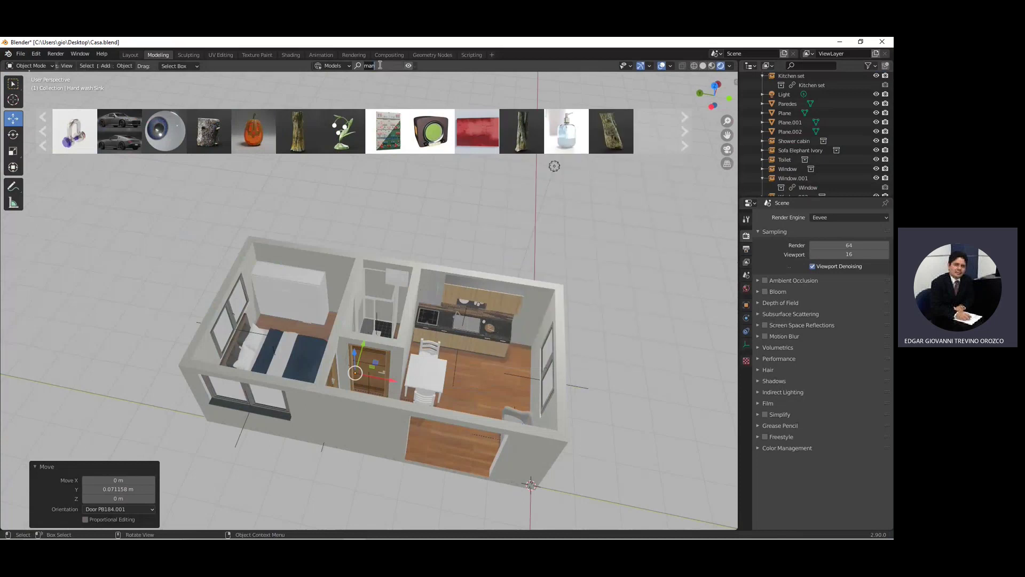
Step: Search the model library for 'people', then for 'woman'
{"action": "type", "text": "peo"}
{"action": "type", "text": "ple"}
{"action": "key", "text": "Return"}
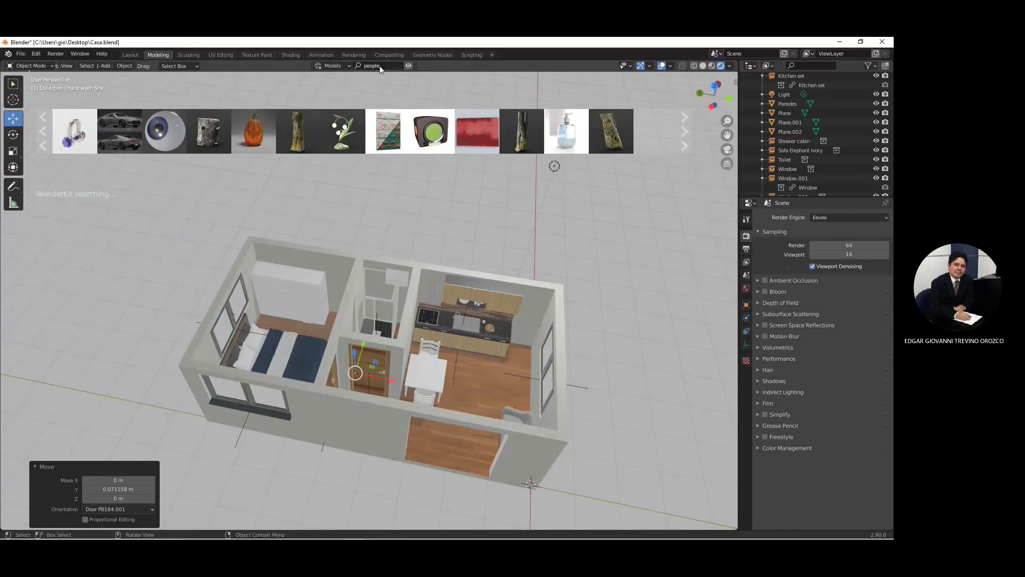
{"action": "left_click", "coordinate": [395, 65]}
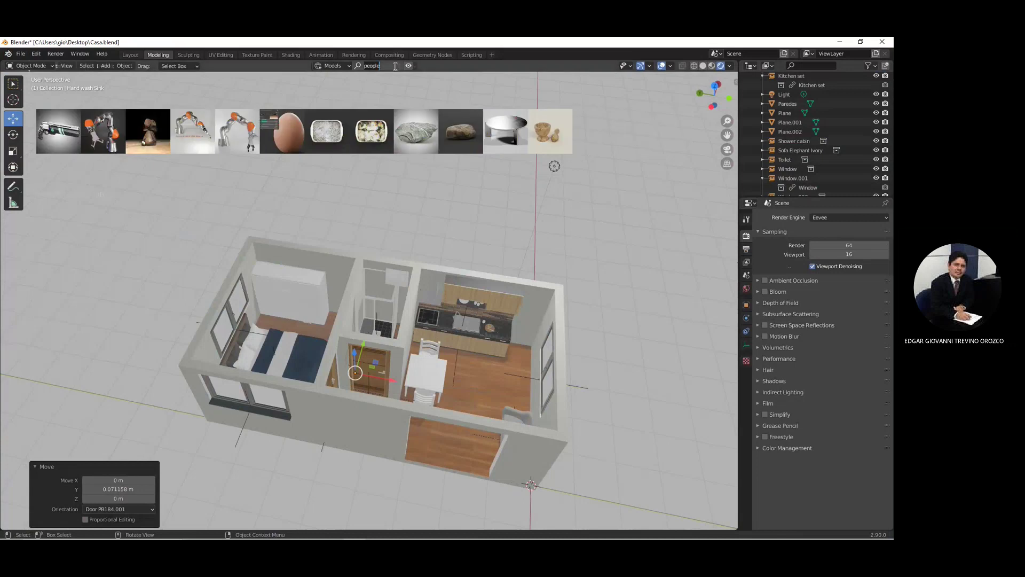
{"action": "type", "text": "woman"}
{"action": "key", "text": "Return"}
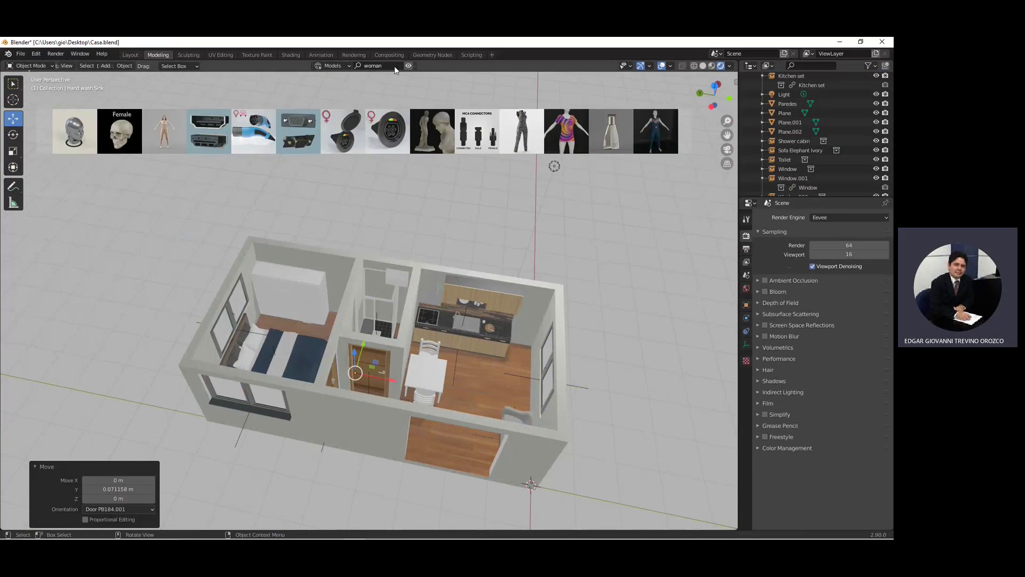
{"action": "mouse_move", "coordinate": [684, 134]}
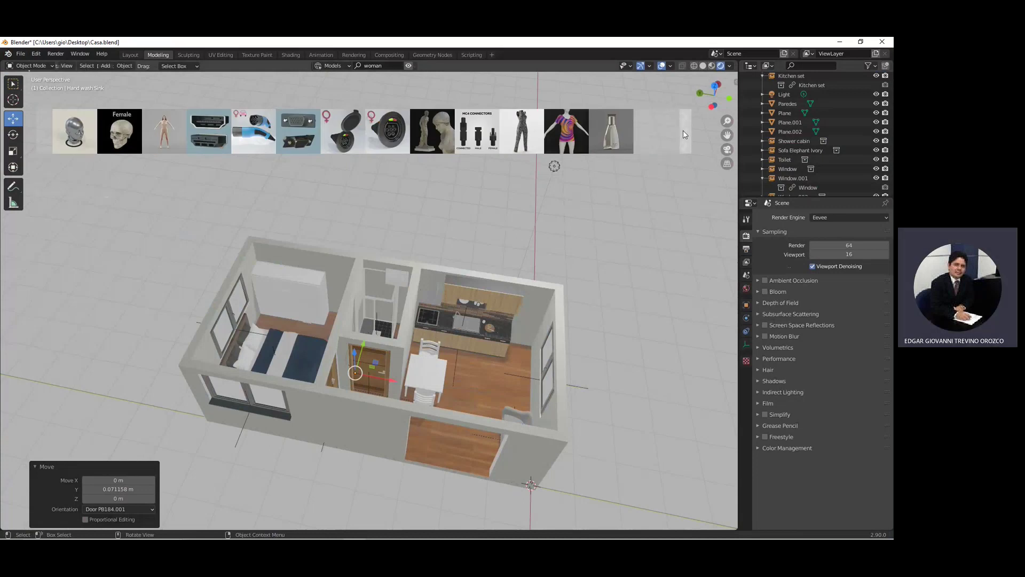
Step: Page back and forth through the woman results, then hide the asset bar
{"action": "scroll", "coordinate": [682, 131], "scroll_direction": "down", "scroll_amount": 2}
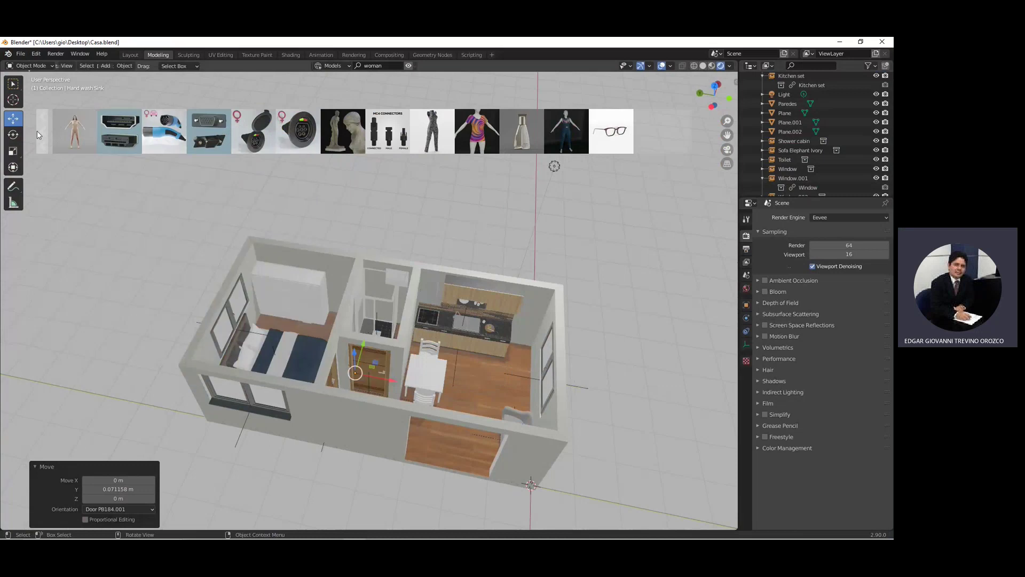
{"action": "left_click", "coordinate": [40, 133]}
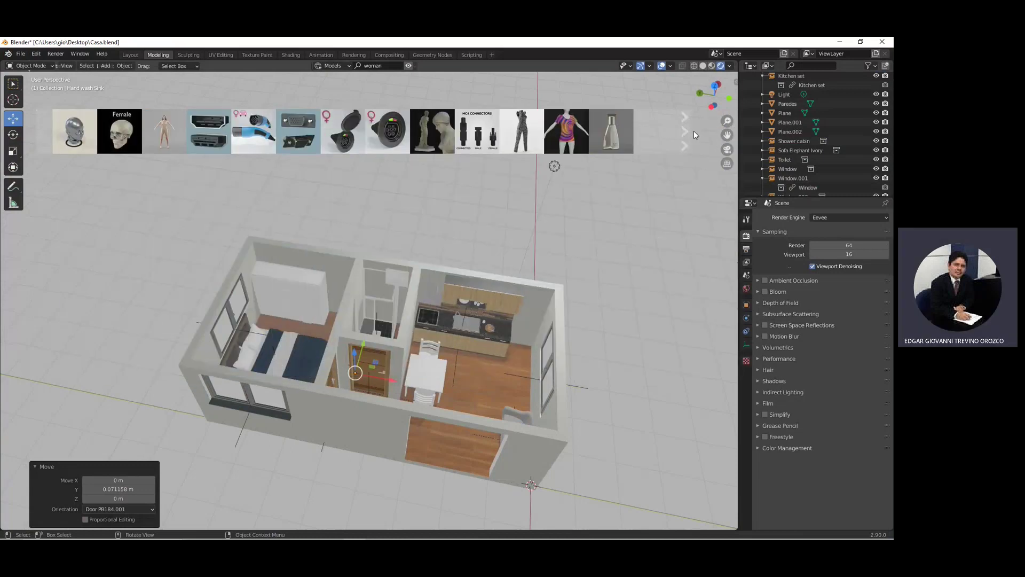
{"action": "left_click", "coordinate": [688, 135]}
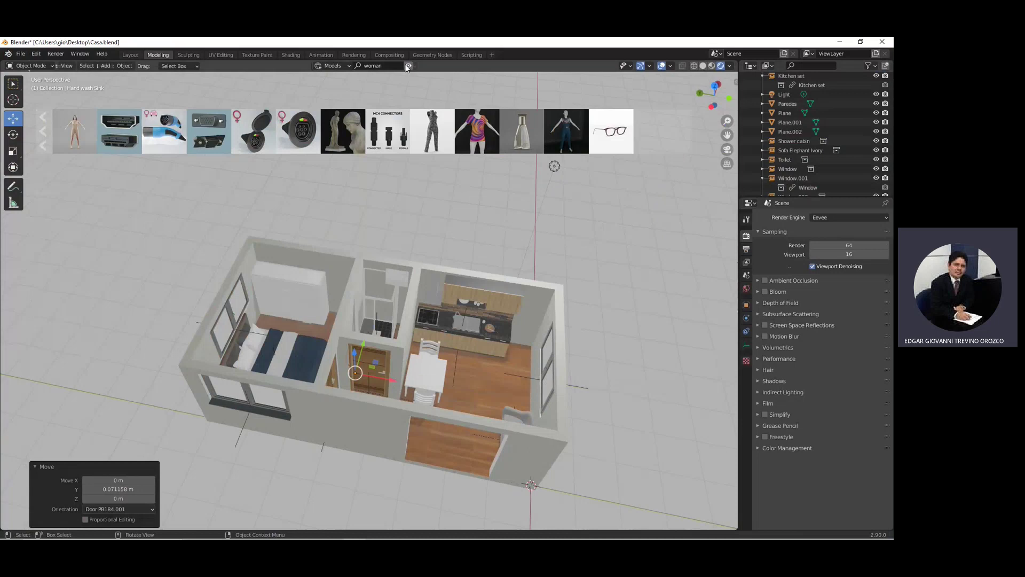
{"action": "left_click", "coordinate": [407, 66]}
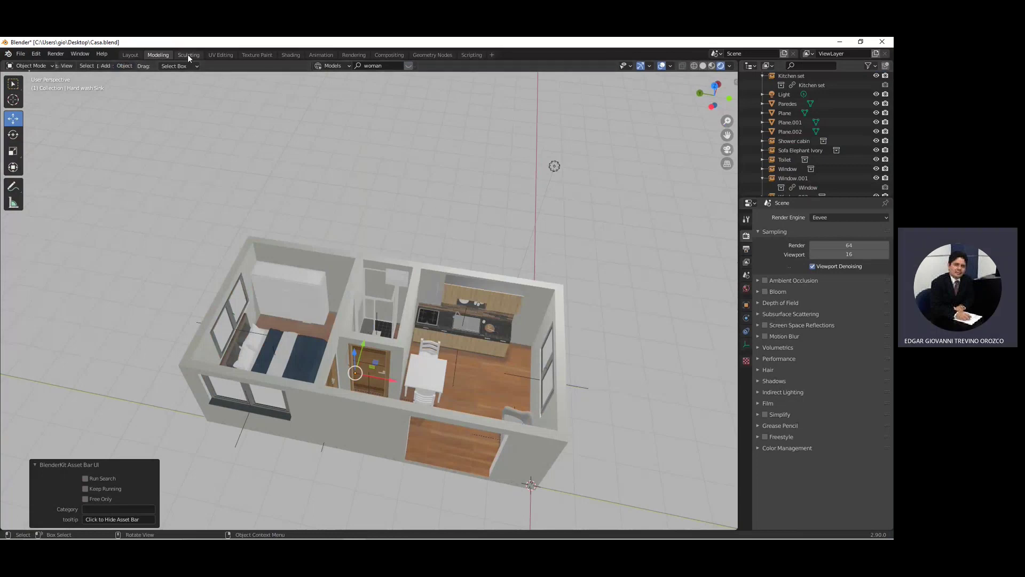
{"action": "left_click", "coordinate": [124, 65]}
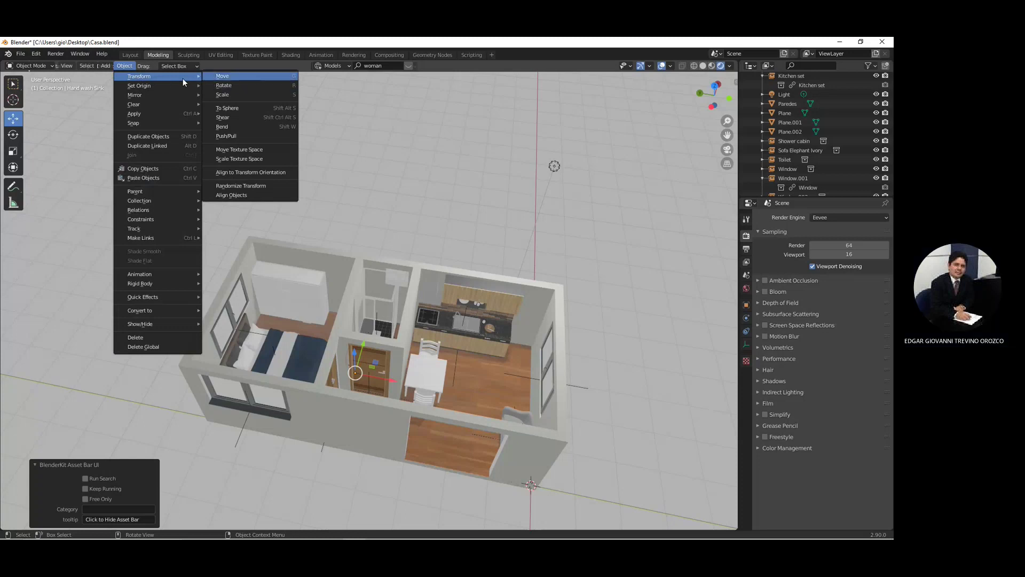
{"action": "mouse_move", "coordinate": [117, 76]}
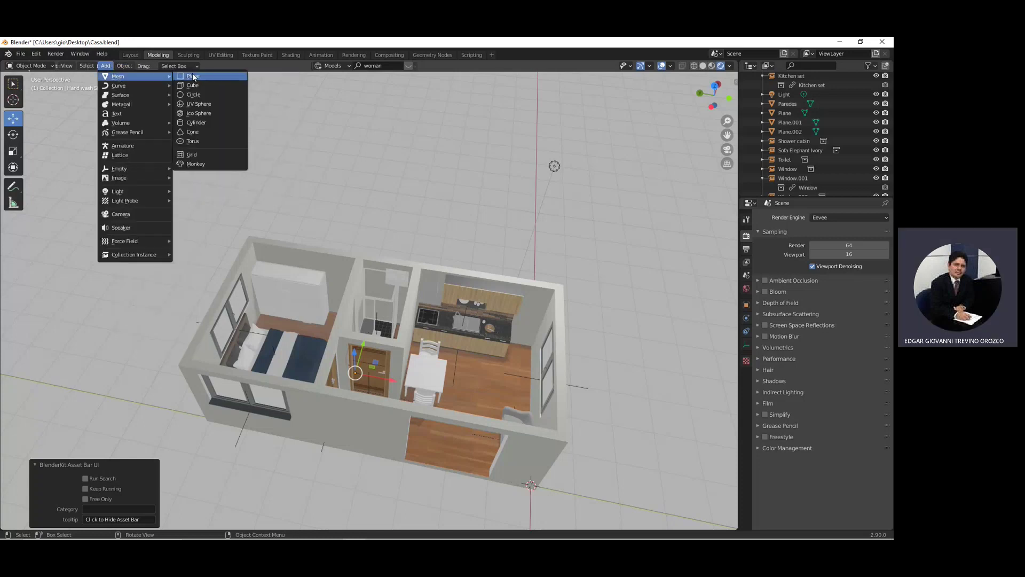
Step: Add Plane.003 and scale it by 22.155 in Edit Mode into a ground beneath the house
{"action": "key", "text": "Return"}
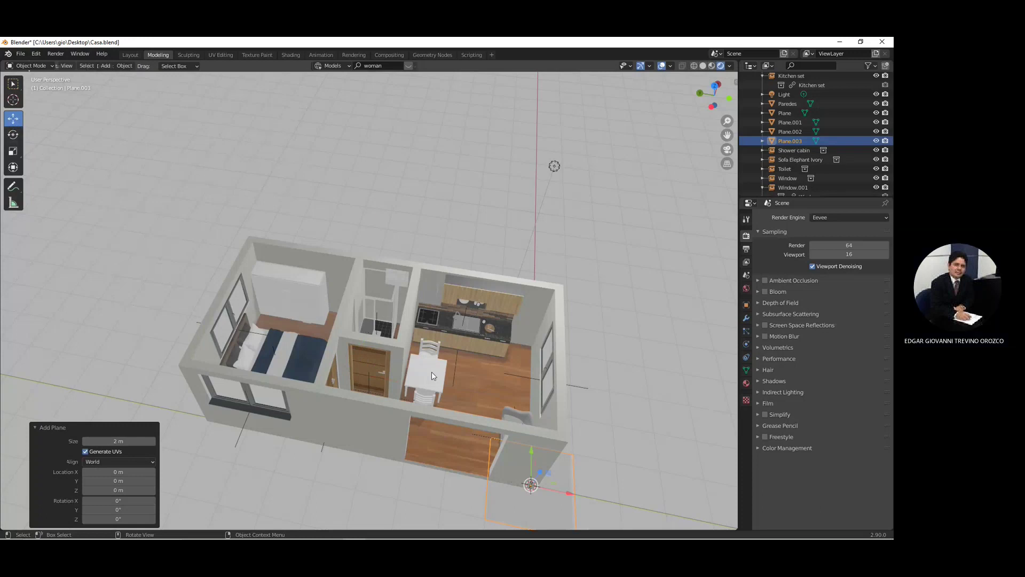
{"action": "key", "text": "Tab"}
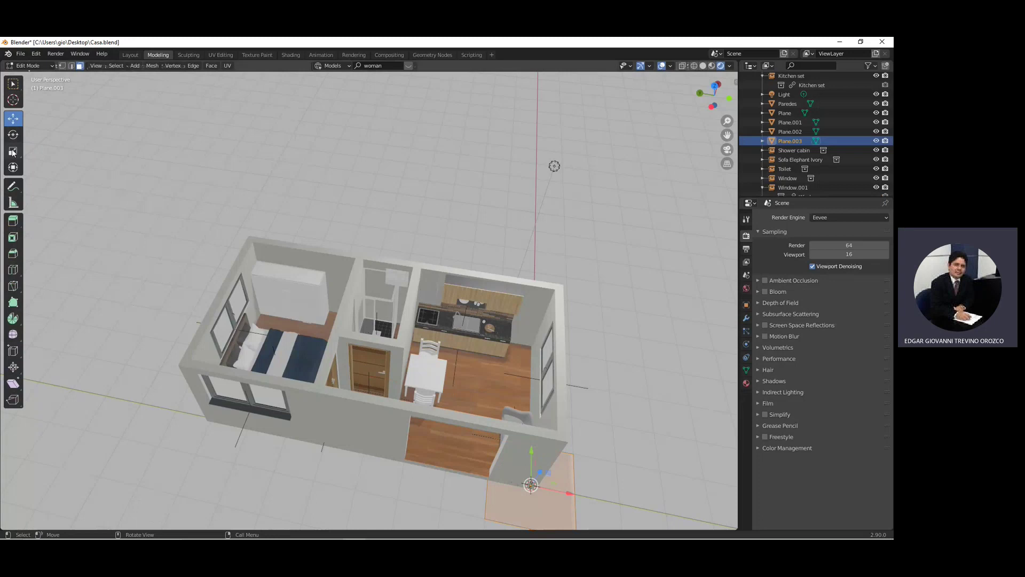
{"action": "left_click", "coordinate": [13, 151]}
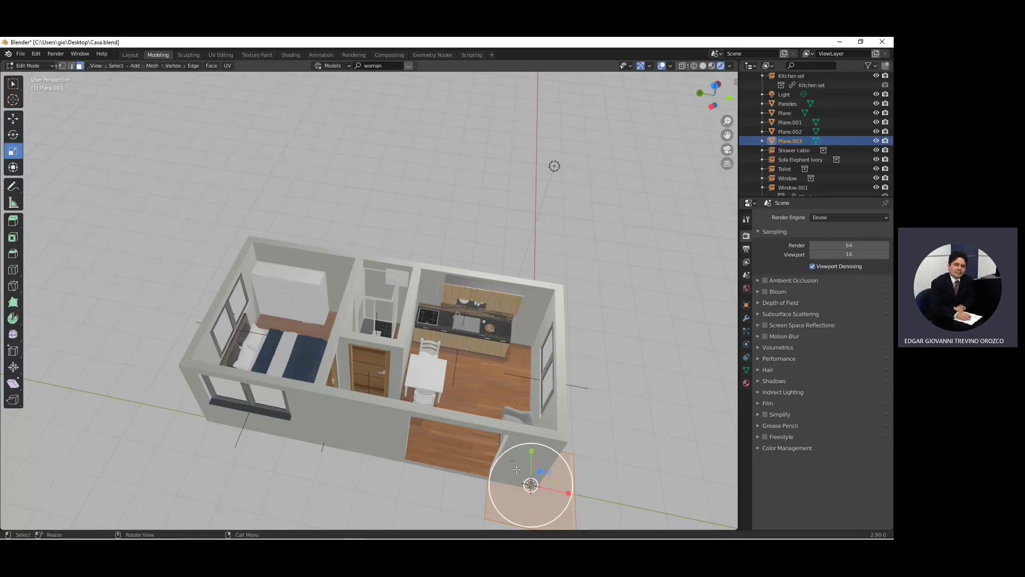
{"action": "left_click_drag", "start_coordinate": [508, 461], "coordinate": [287, 126]}
{"action": "left_click", "coordinate": [230, 97]}
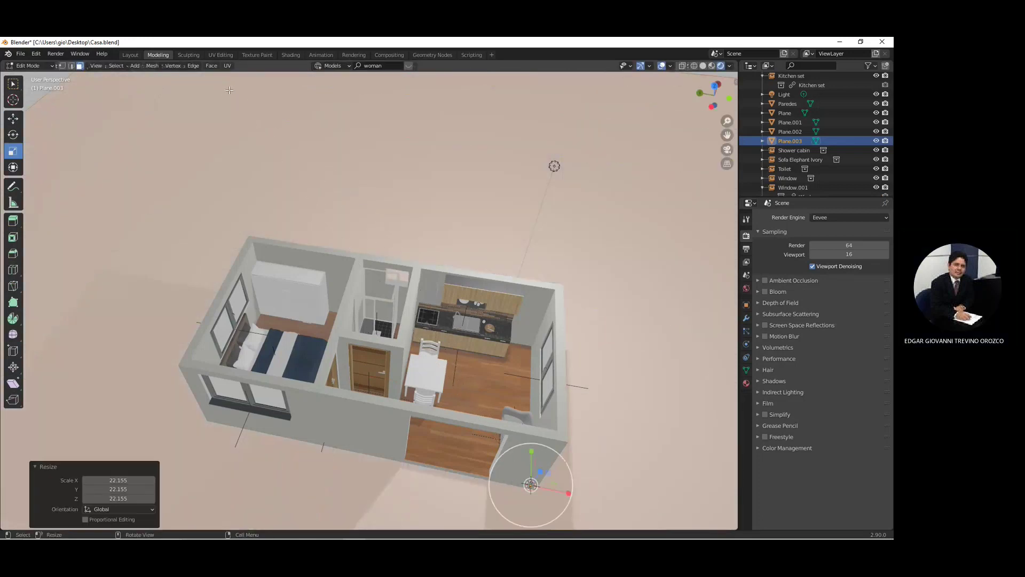
{"action": "key", "text": "Tab"}
{"action": "scroll", "coordinate": [290, 234], "scroll_direction": "down", "scroll_amount": 2}
{"action": "scroll", "coordinate": [290, 233], "scroll_direction": "down", "scroll_amount": 3}
{"action": "middle_click_drag", "start_coordinate": [390, 284], "coordinate": [374, 256]}
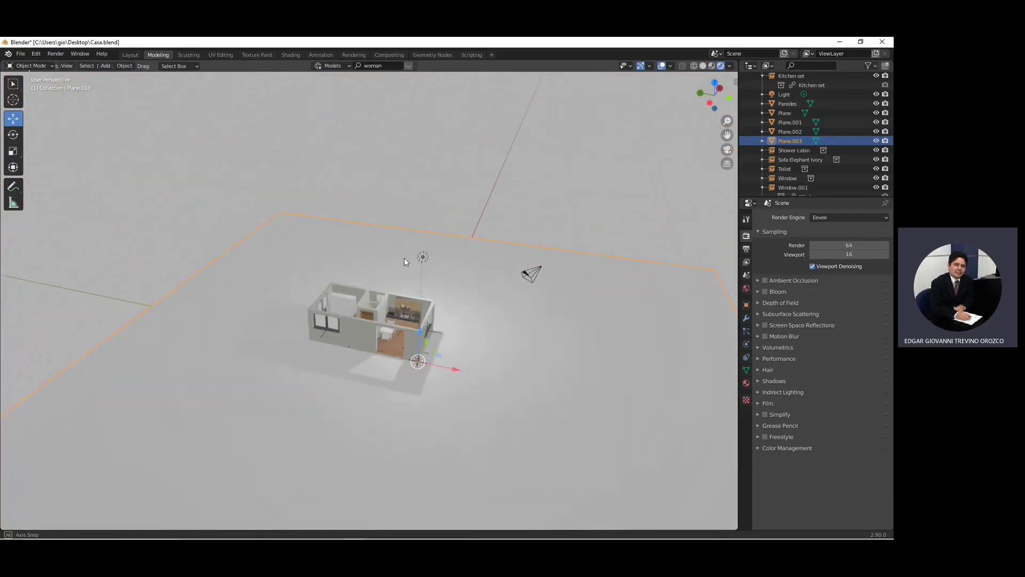
{"action": "left_click", "coordinate": [332, 66]}
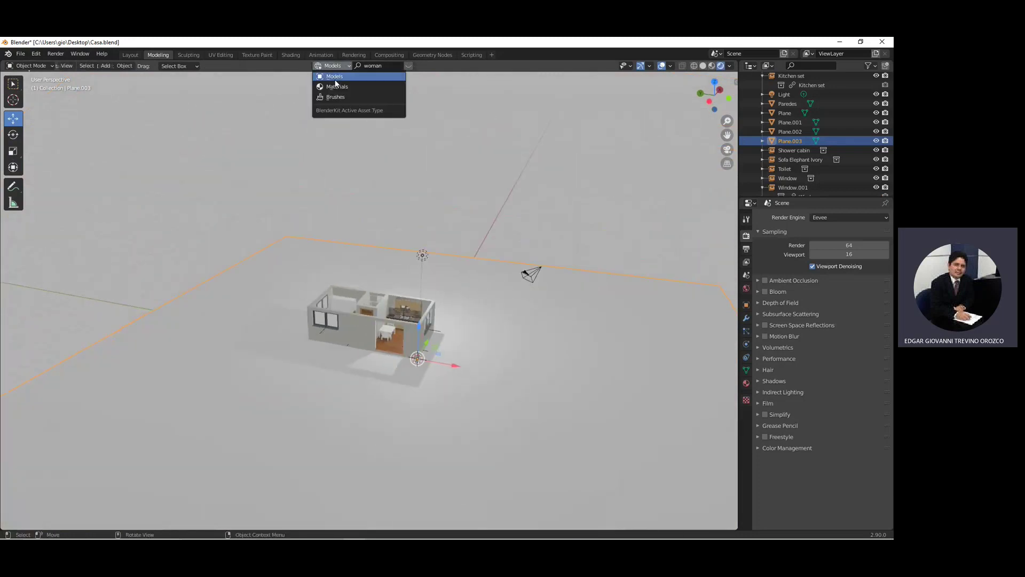
Step: Search BlenderKit materials for 'gras' and drag a grass material onto the ground plane
{"action": "left_click", "coordinate": [337, 87]}
{"action": "left_click", "coordinate": [374, 65]}
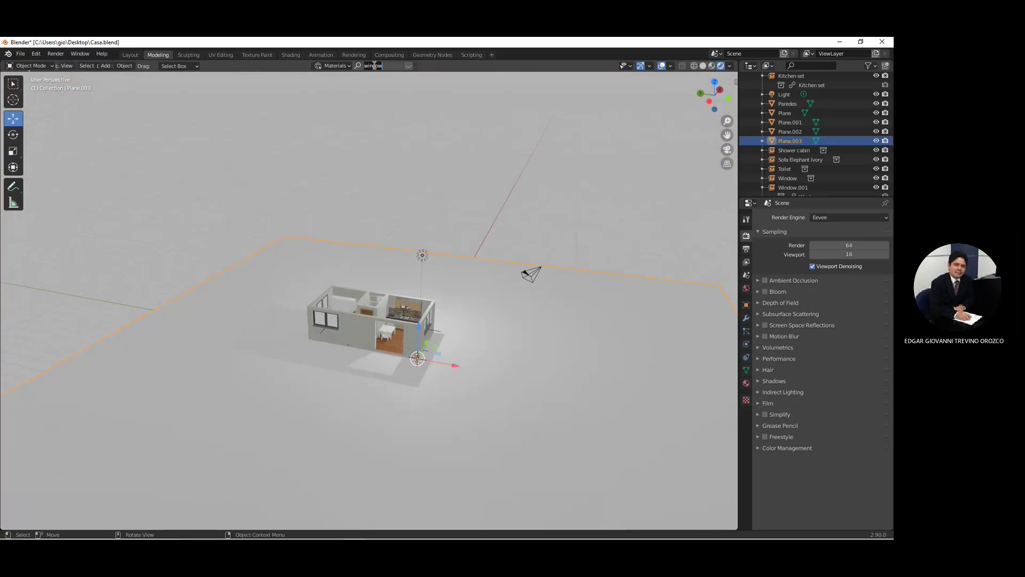
{"action": "type", "text": "grass"}
{"action": "key", "text": "Return"}
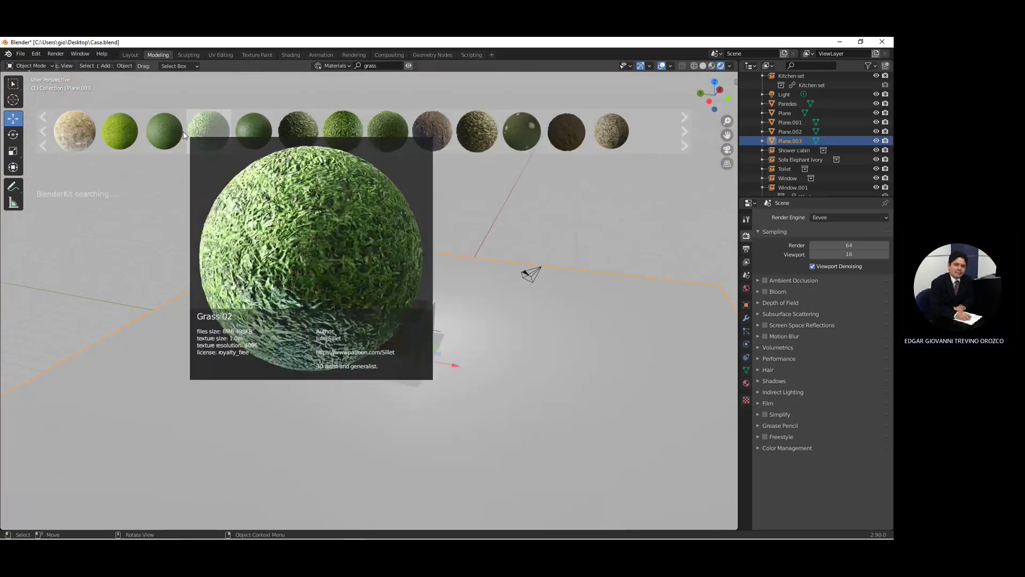
{"action": "mouse_move", "coordinate": [120, 130]}
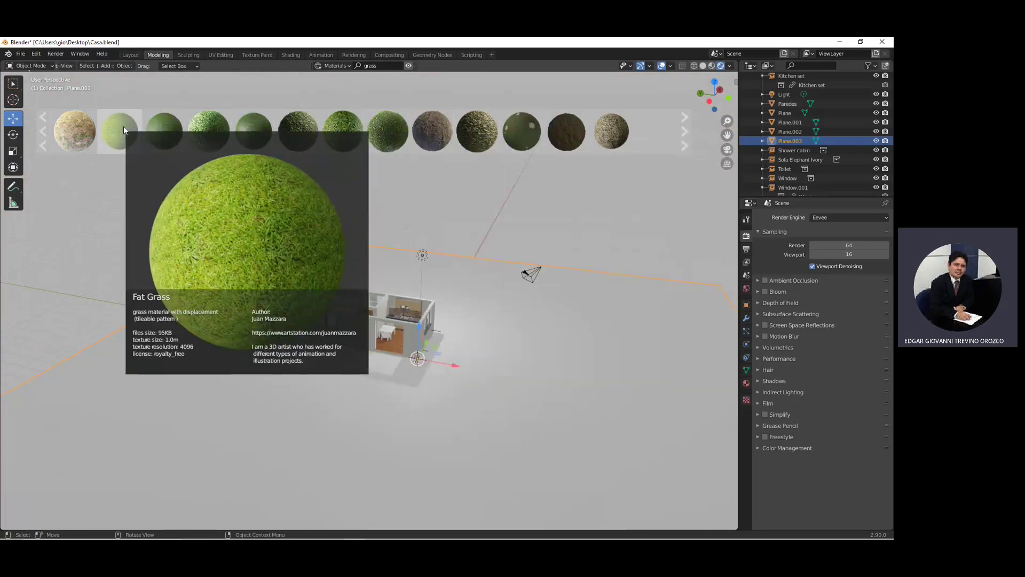
{"action": "mouse_move", "coordinate": [153, 130]}
{"action": "left_mouse_down"}
{"action": "mouse_move", "coordinate": [191, 274]}
{"action": "mouse_move", "coordinate": [216, 319]}
{"action": "left_mouse_up"}
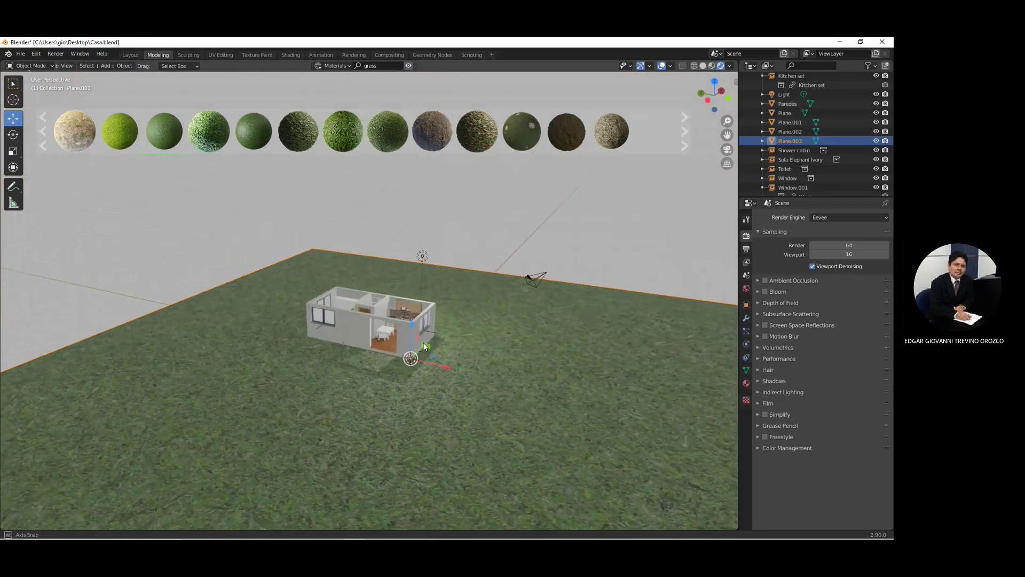
{"action": "scroll", "coordinate": [414, 347], "scroll_direction": "up", "scroll_amount": 5}
{"action": "mouse_move", "coordinate": [453, 395]}
{"action": "middle_mouse_down"}
{"action": "mouse_move", "coordinate": [438, 354]}
{"action": "mouse_move", "coordinate": [441, 305]}
{"action": "mouse_move", "coordinate": [449, 313]}
{"action": "middle_mouse_up"}
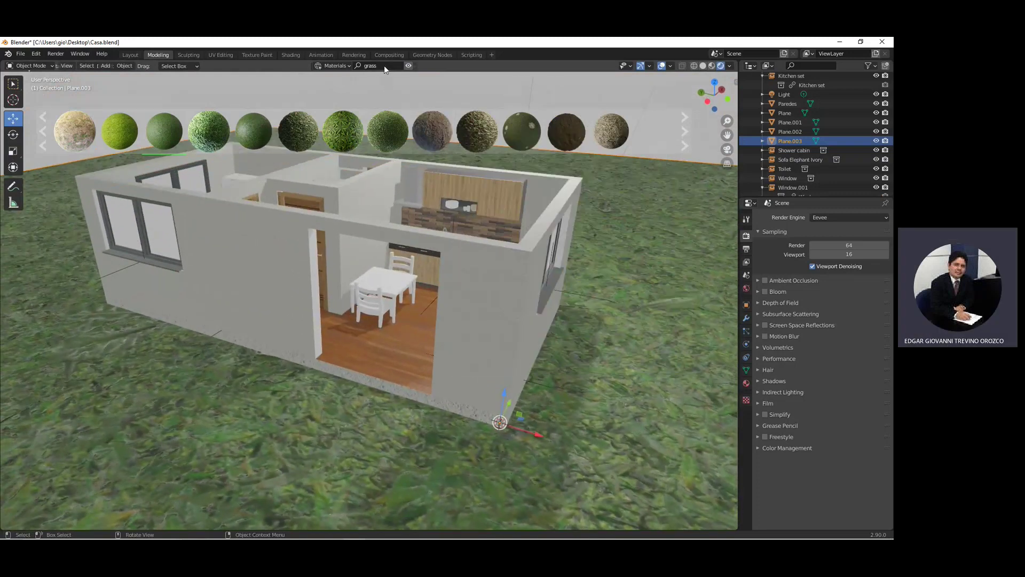
{"action": "type", "text": "car"}
Step: Switch the asset search to models, search 'car', and park the silver Tesla Model X beside the house
{"action": "key", "text": "Return"}
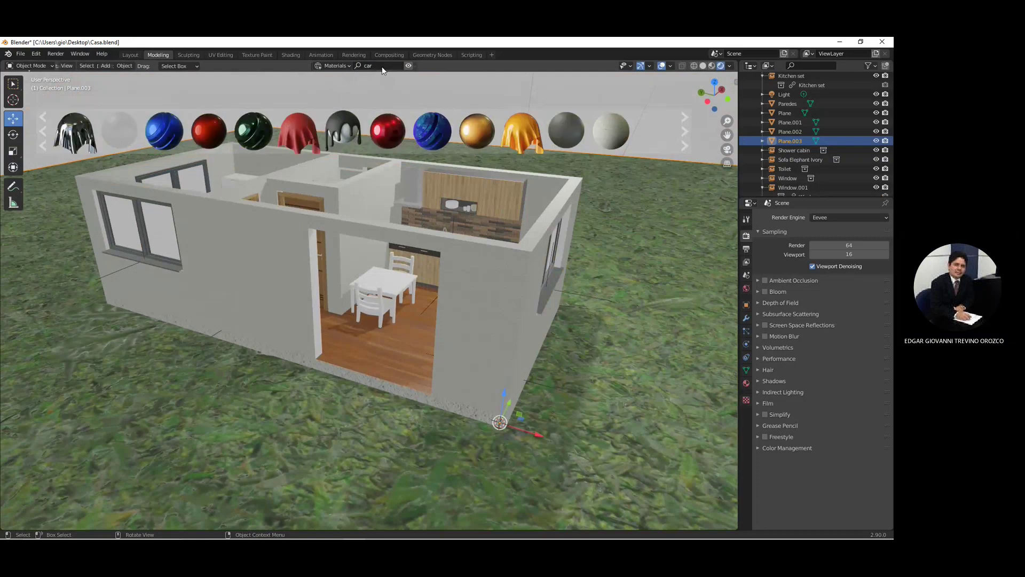
{"action": "left_click", "coordinate": [336, 66]}
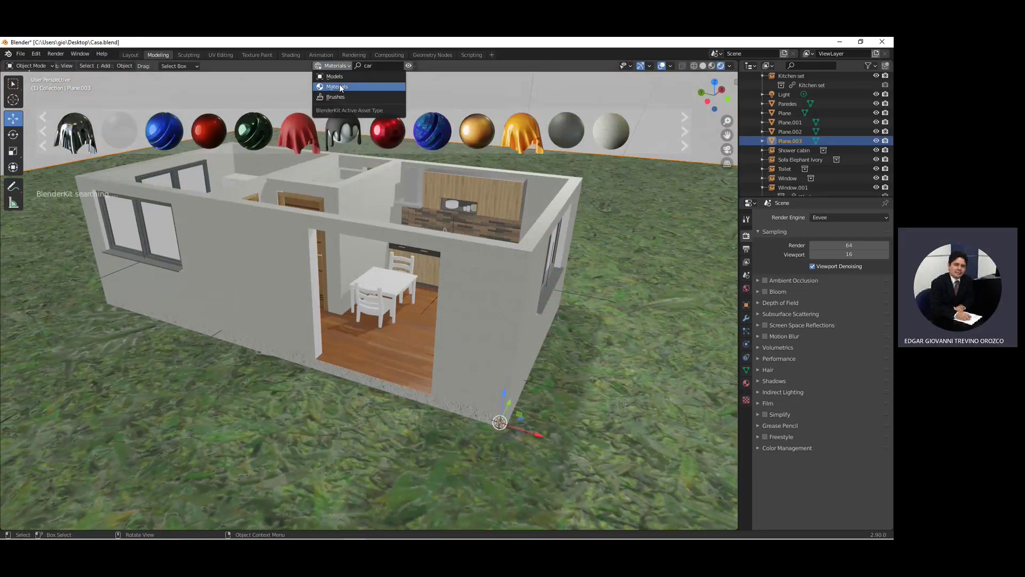
{"action": "left_click", "coordinate": [338, 76]}
{"action": "left_click", "coordinate": [386, 65]}
{"action": "type", "text": "car"}
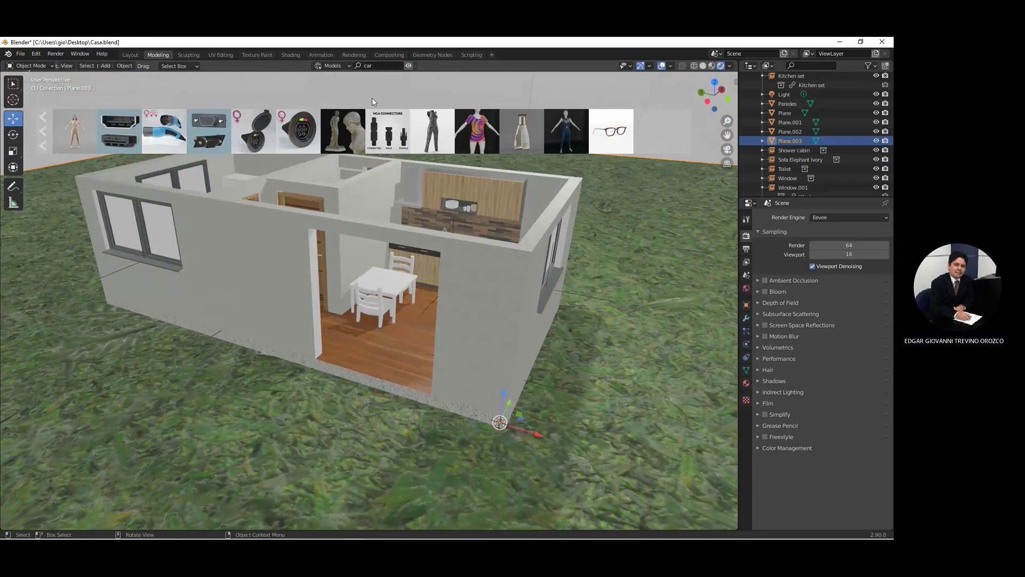
{"action": "key", "text": "Return"}
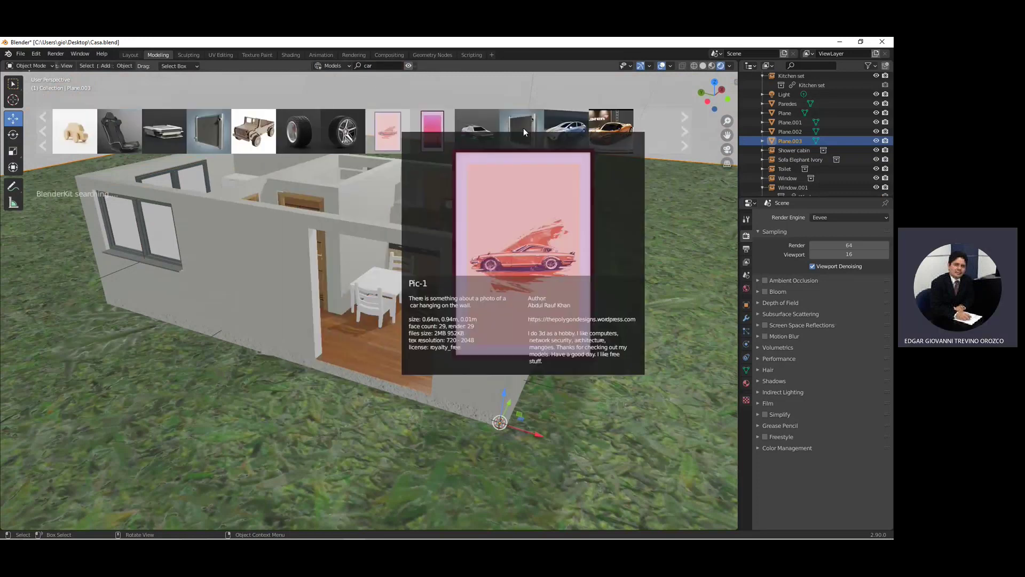
{"action": "left_click_drag", "start_coordinate": [566, 131], "coordinate": [151, 405]}
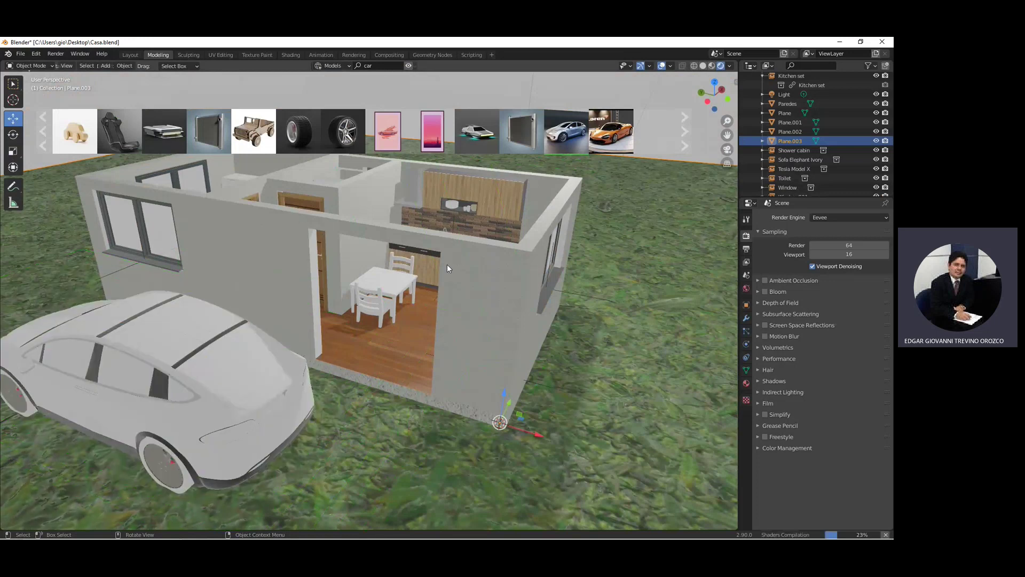
{"action": "middle_click_drag", "start_coordinate": [425, 309], "coordinate": [399, 287]}
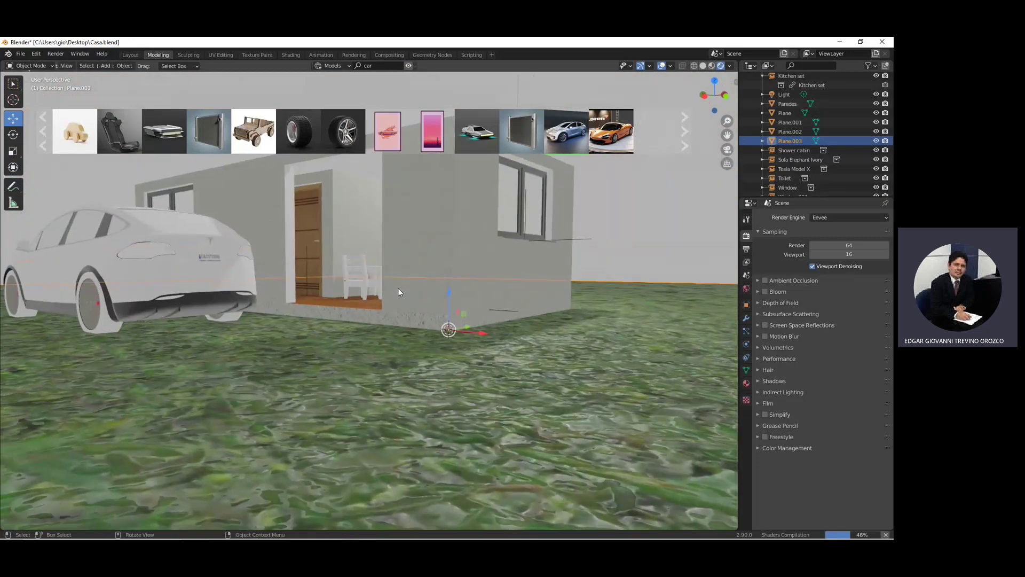
{"action": "scroll", "coordinate": [794, 168], "scroll_direction": "down", "scroll_amount": 3}
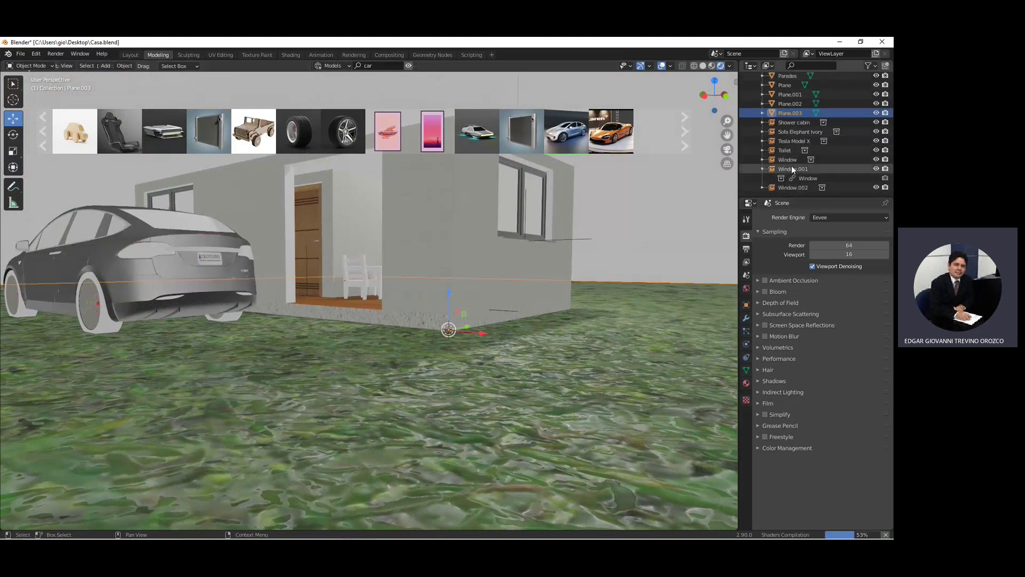
Step: Select the table and chair cubes in the Outliner, try raising them, and undo
{"action": "left_click", "coordinate": [362, 271]}
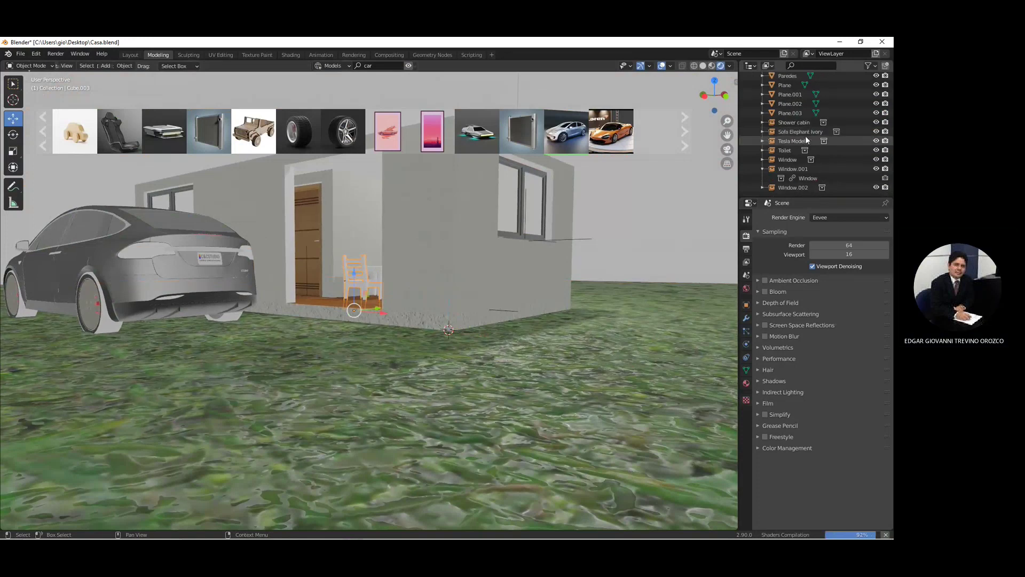
{"action": "scroll", "coordinate": [811, 128], "scroll_direction": "up", "scroll_amount": 10}
{"action": "scroll", "coordinate": [821, 119], "scroll_direction": "up", "scroll_amount": 1}
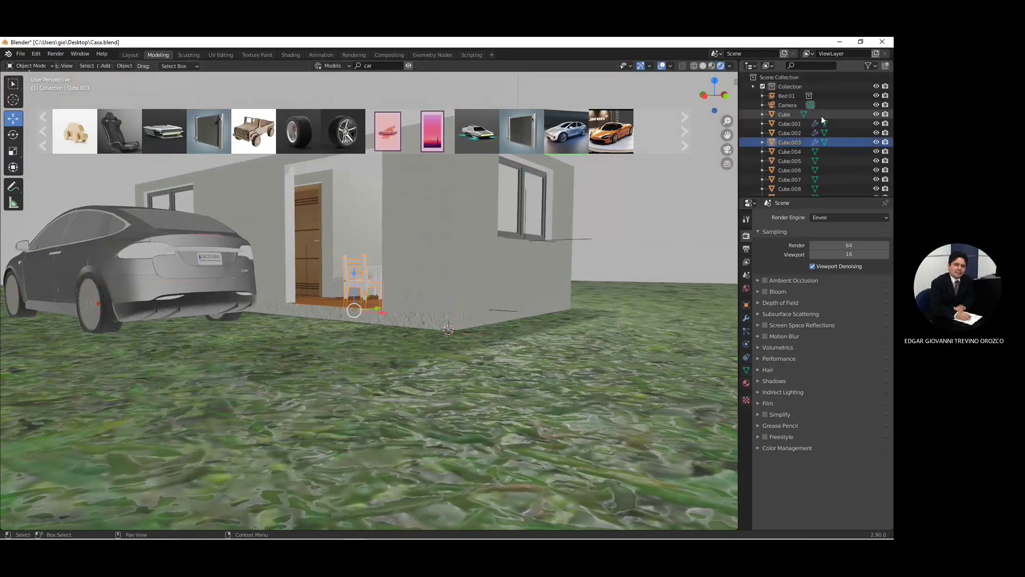
{"action": "left_click", "coordinate": [794, 123]}
{"action": "left_click", "coordinate": [791, 133], "text": "ctrl"}
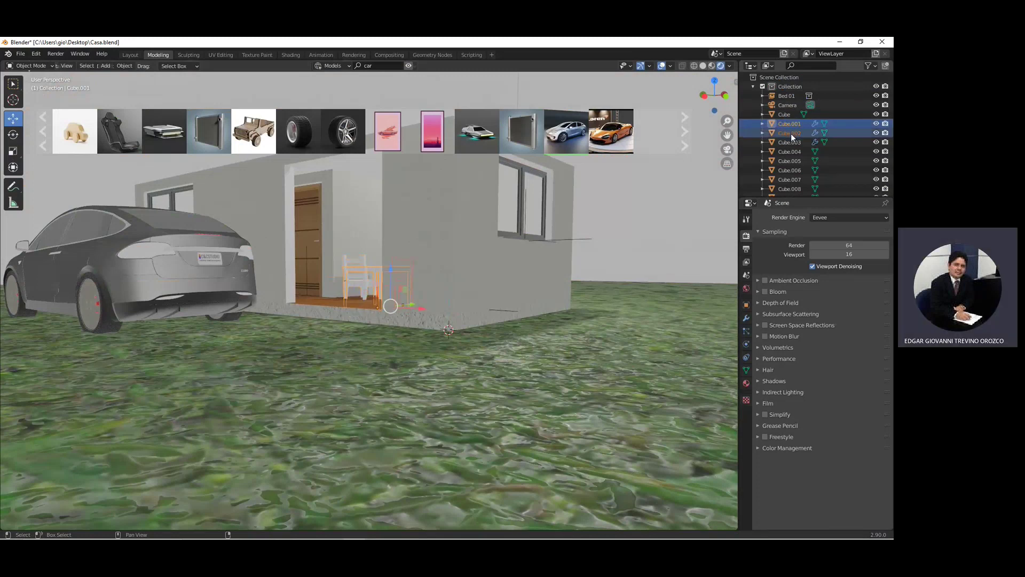
{"action": "middle_click_drag", "start_coordinate": [529, 208], "coordinate": [516, 271]}
{"action": "scroll", "coordinate": [434, 296], "scroll_direction": "up", "scroll_amount": 3}
{"action": "scroll", "coordinate": [511, 285], "scroll_direction": "up", "scroll_amount": 3}
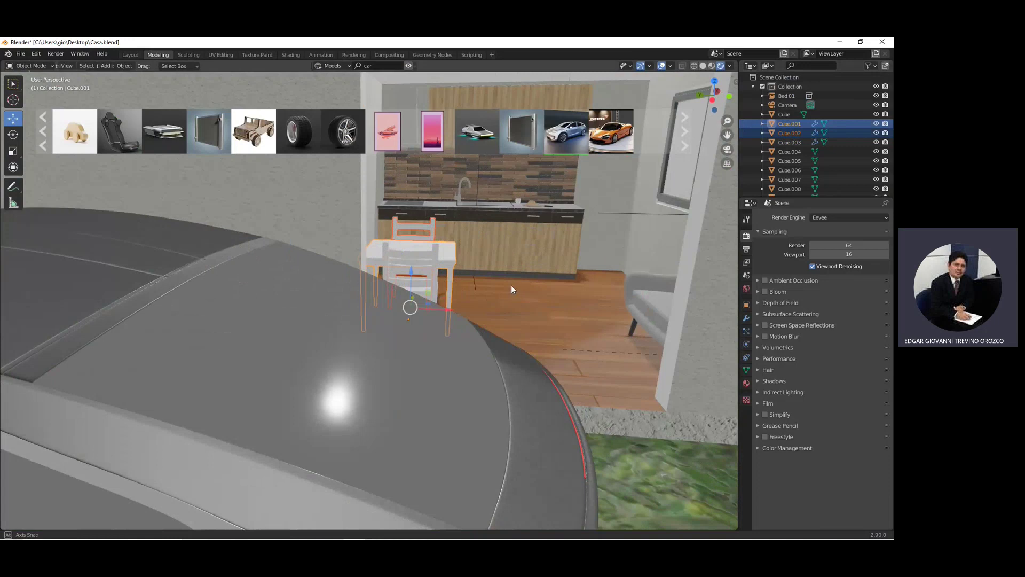
{"action": "scroll", "coordinate": [497, 291], "scroll_direction": "up", "scroll_amount": 2}
{"action": "left_click", "coordinate": [795, 142], "text": "ctrl"}
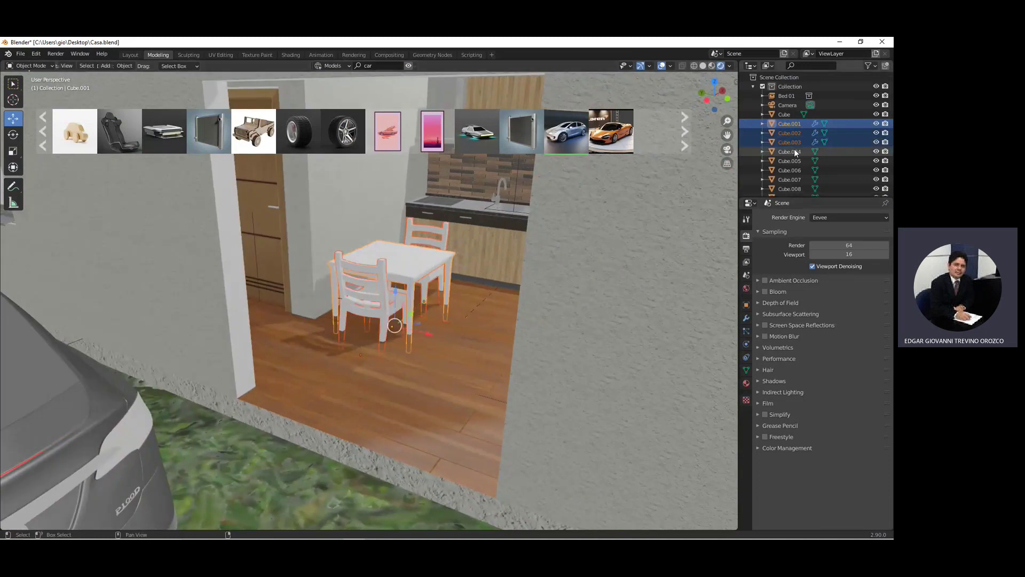
{"action": "left_click", "coordinate": [792, 152], "text": "ctrl"}
{"action": "left_click", "coordinate": [790, 160], "text": "ctrl"}
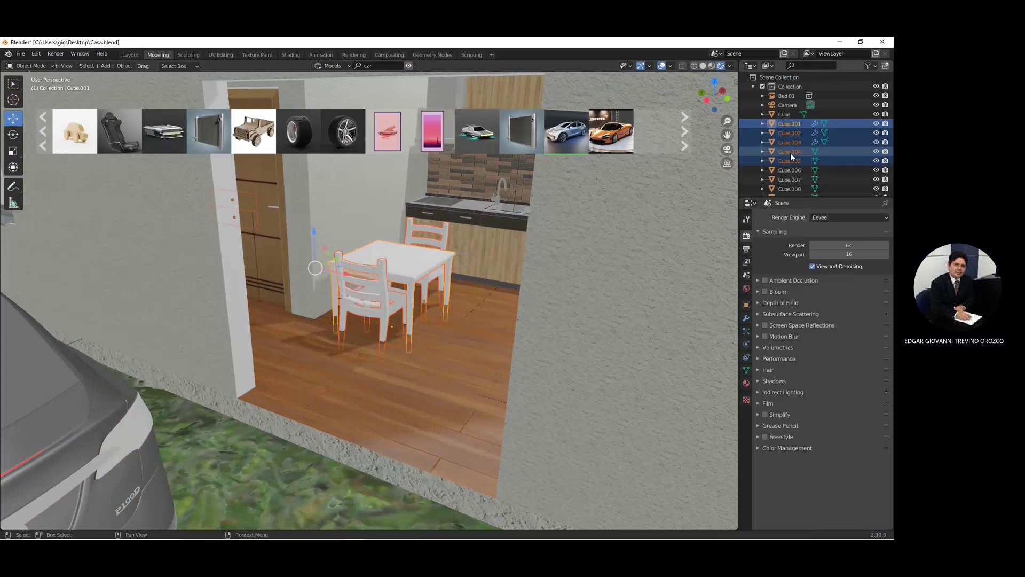
{"action": "left_click", "coordinate": [787, 158], "text": "ctrl"}
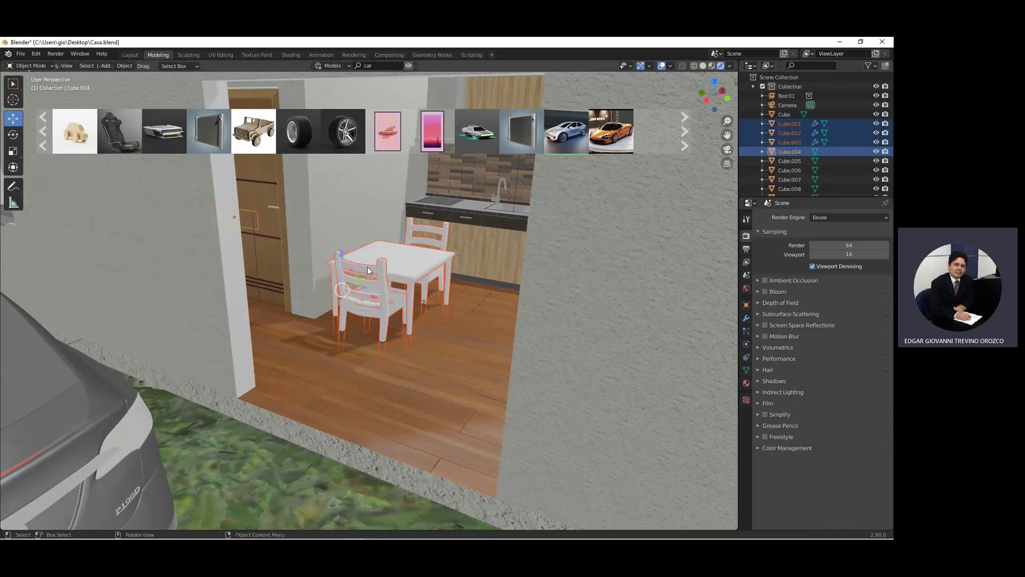
{"action": "left_click_drag", "start_coordinate": [342, 251], "coordinate": [347, 230]}
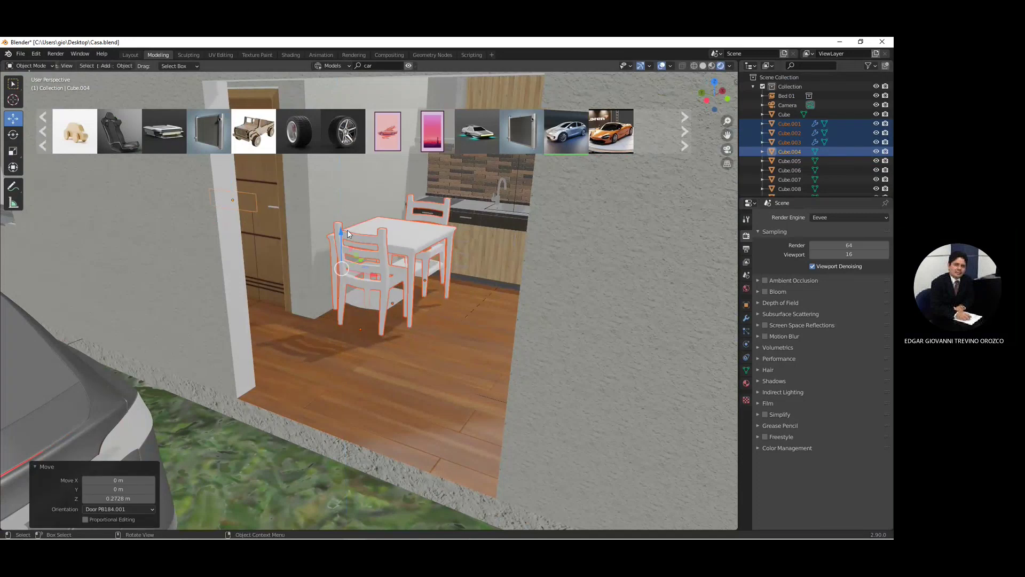
{"action": "key", "text": "ctrl+z"}
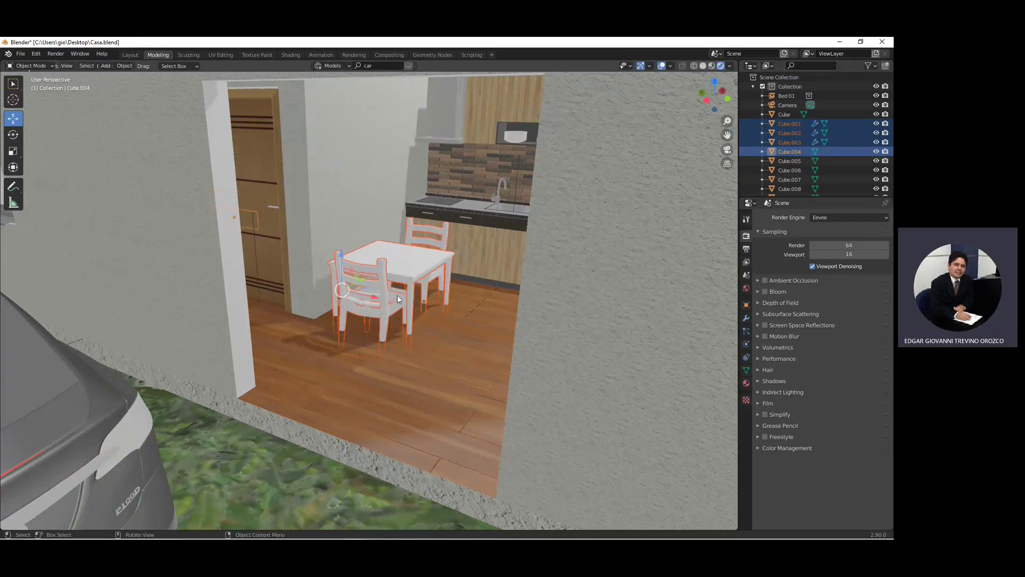
Step: Select Cube.001–Cube.003 plus chairs Plane.001 and Plane.002 and lift them 0.22403 m along Z
{"action": "left_click", "coordinate": [397, 295]}
{"action": "scroll", "coordinate": [854, 128], "scroll_direction": "down", "scroll_amount": 4}
{"action": "scroll", "coordinate": [847, 133], "scroll_direction": "down", "scroll_amount": 3}
{"action": "scroll", "coordinate": [843, 141], "scroll_direction": "down", "scroll_amount": 3}
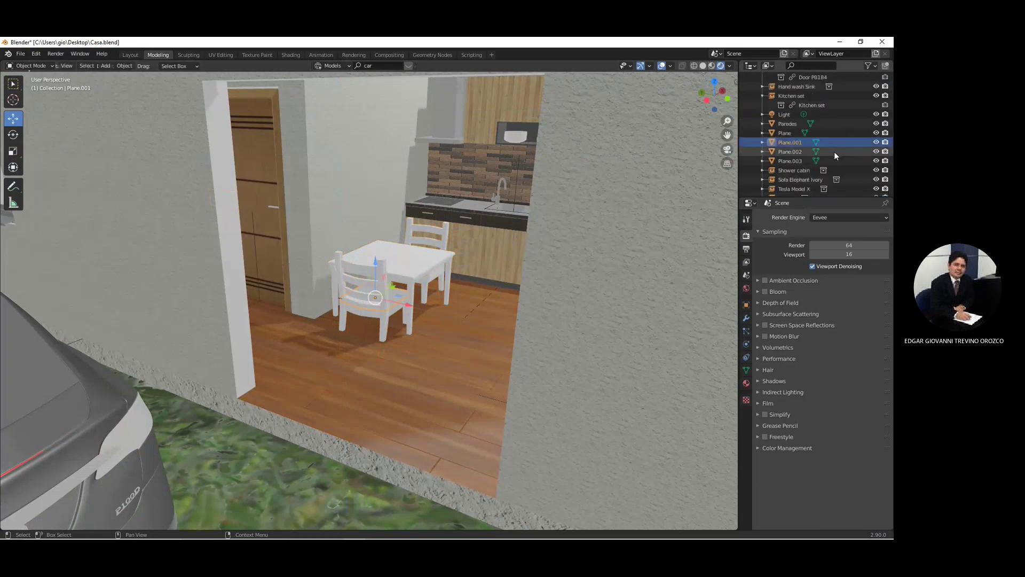
{"action": "left_click", "coordinate": [800, 152]}
{"action": "scroll", "coordinate": [805, 137], "scroll_direction": "up", "scroll_amount": 10}
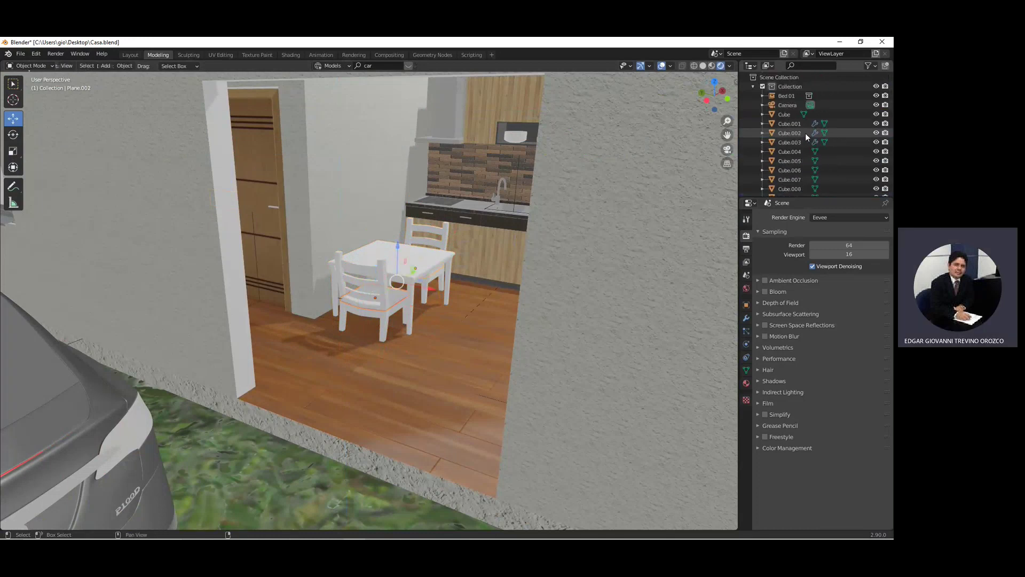
{"action": "left_click", "coordinate": [801, 126], "text": "shift"}
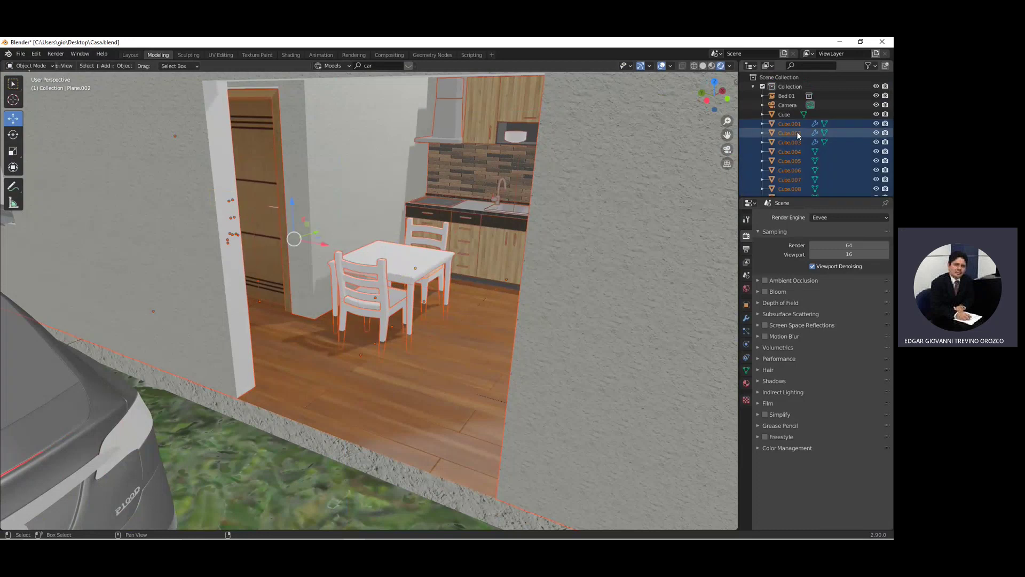
{"action": "left_click", "coordinate": [801, 122]}
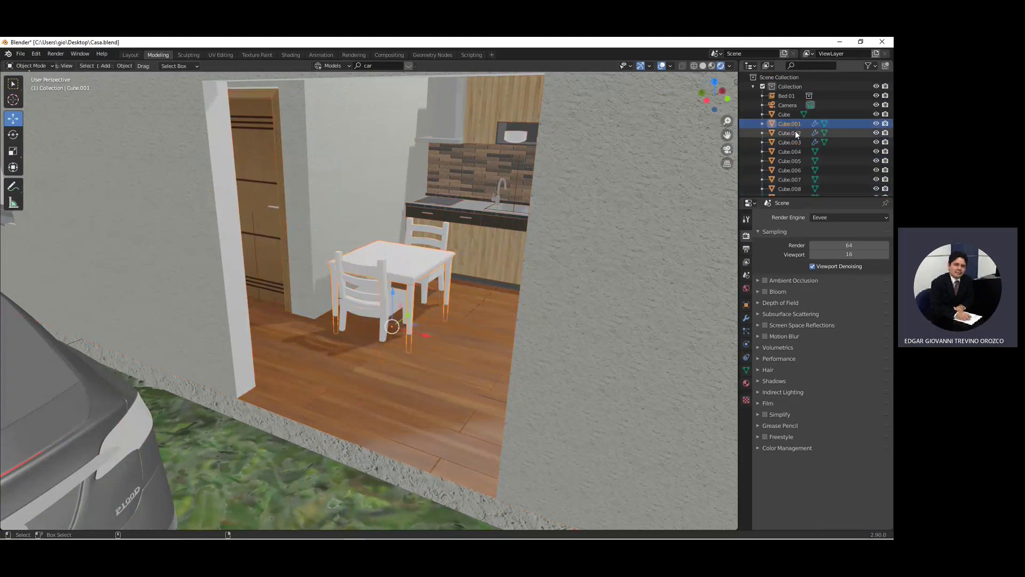
{"action": "left_click", "coordinate": [795, 132], "text": "ctrl"}
{"action": "left_click", "coordinate": [793, 142], "text": "ctrl"}
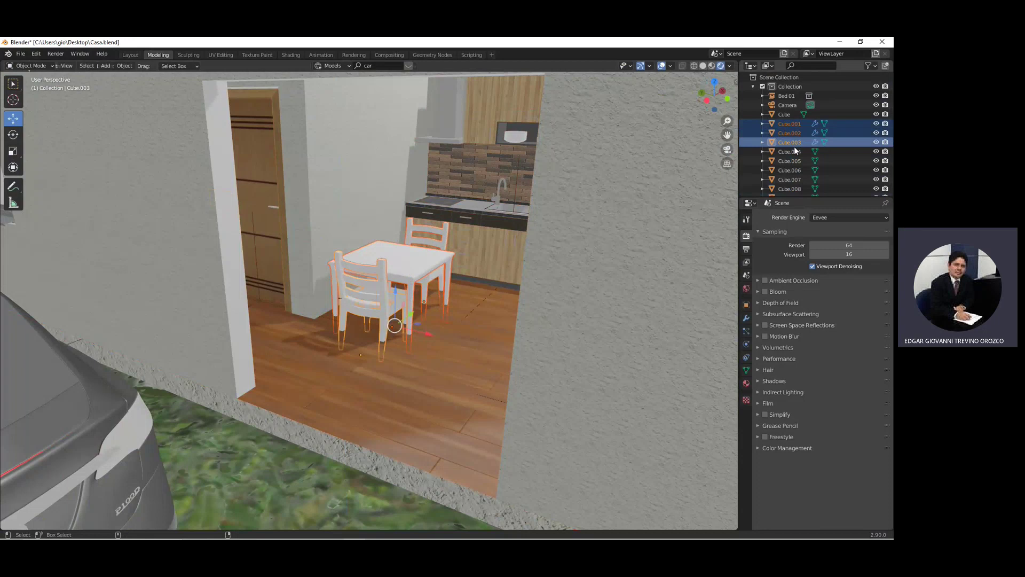
{"action": "scroll", "coordinate": [794, 148], "scroll_direction": "down", "scroll_amount": 5}
{"action": "scroll", "coordinate": [796, 149], "scroll_direction": "down", "scroll_amount": 4}
{"action": "scroll", "coordinate": [796, 151], "scroll_direction": "down", "scroll_amount": 2}
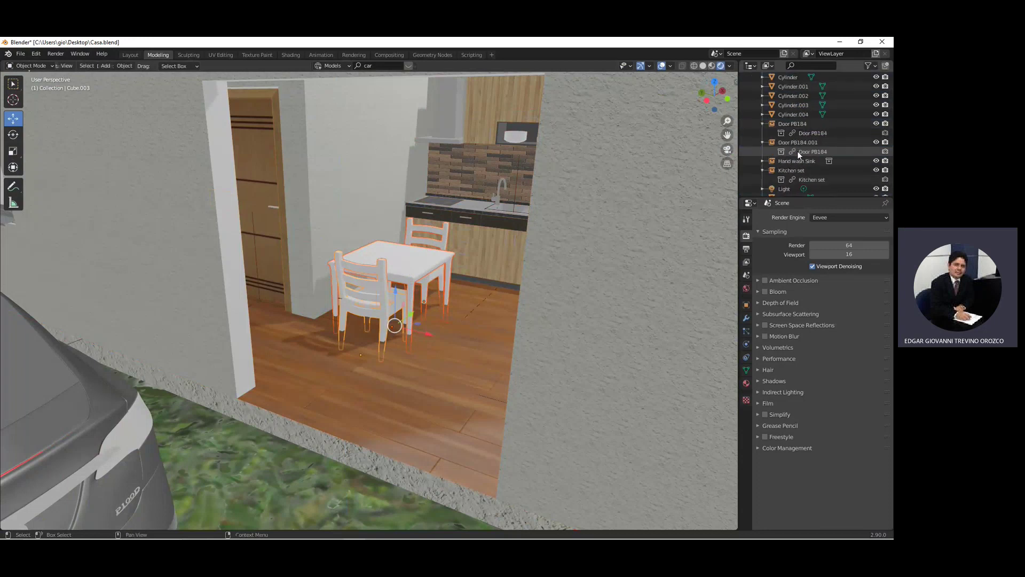
{"action": "scroll", "coordinate": [798, 152], "scroll_direction": "down", "scroll_amount": 3}
{"action": "left_click", "coordinate": [794, 161], "text": "ctrl"}
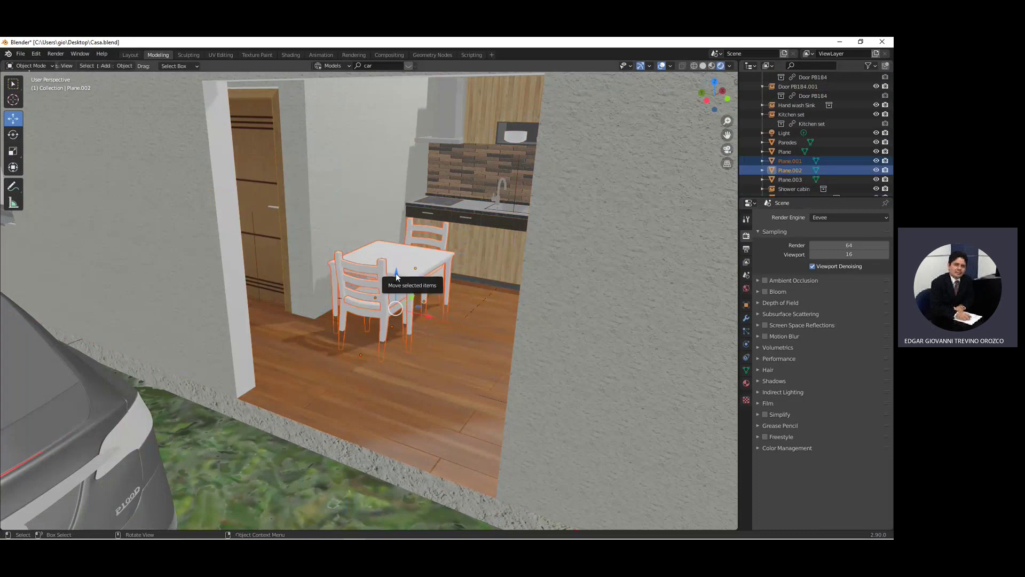
{"action": "left_click_drag", "start_coordinate": [396, 276], "coordinate": [437, 275]}
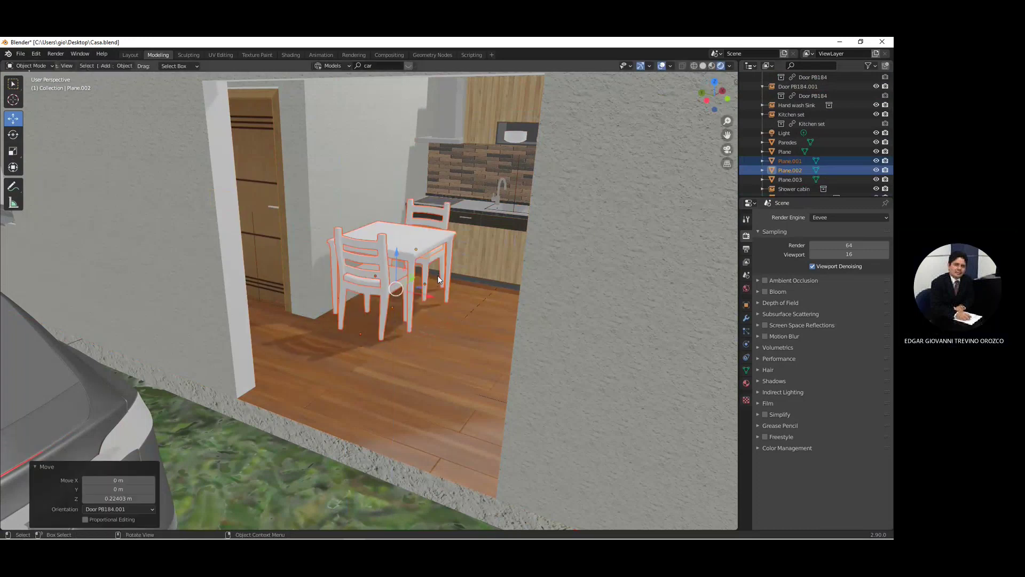
Step: Orbit around the kitchen and switch the asset search type to Materials
{"action": "middle_click_drag", "start_coordinate": [434, 283], "coordinate": [418, 303]}
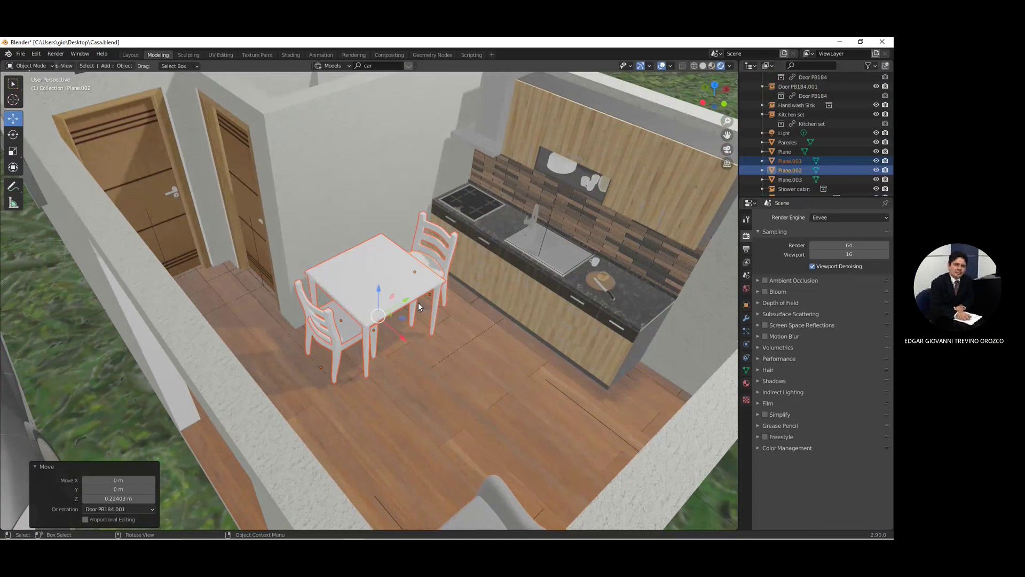
{"action": "scroll", "coordinate": [418, 302], "scroll_direction": "down", "scroll_amount": 5}
{"action": "scroll", "coordinate": [418, 290], "scroll_direction": "up", "scroll_amount": 3}
{"action": "mouse_move", "coordinate": [421, 286]}
{"action": "middle_mouse_down"}
{"action": "mouse_move", "coordinate": [457, 275]}
{"action": "mouse_move", "coordinate": [469, 290]}
{"action": "middle_mouse_up"}
{"action": "scroll", "coordinate": [458, 276], "scroll_direction": "down", "scroll_amount": 3}
{"action": "scroll", "coordinate": [468, 290], "scroll_direction": "up", "scroll_amount": 3}
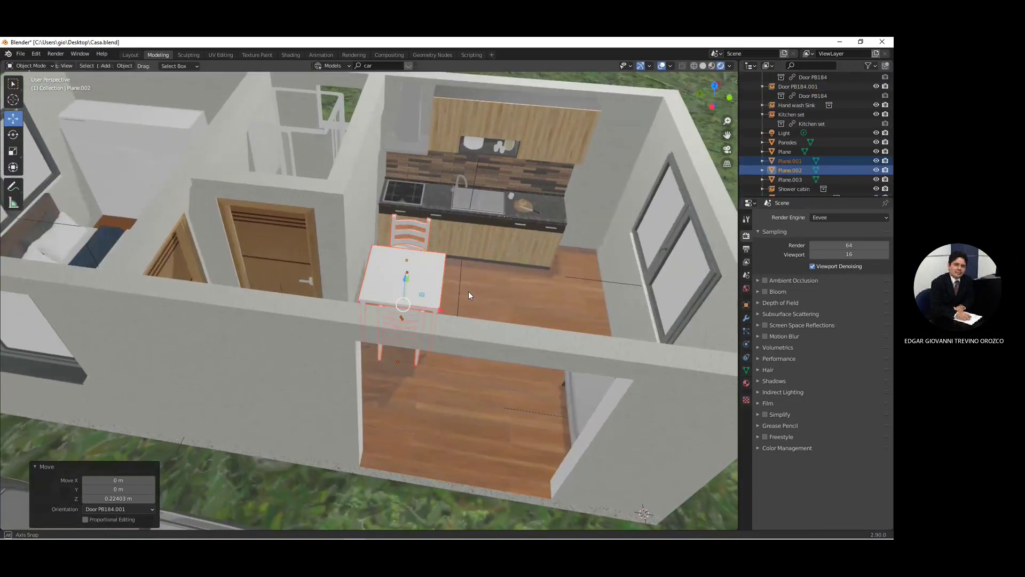
{"action": "left_click", "coordinate": [335, 67]}
{"action": "left_click", "coordinate": [338, 88]}
{"action": "left_click", "coordinate": [379, 65]}
Step: Search 'wood' materials, apply Fine wood to the dining table, and save Casa.blend
{"action": "type", "text": "wood"}
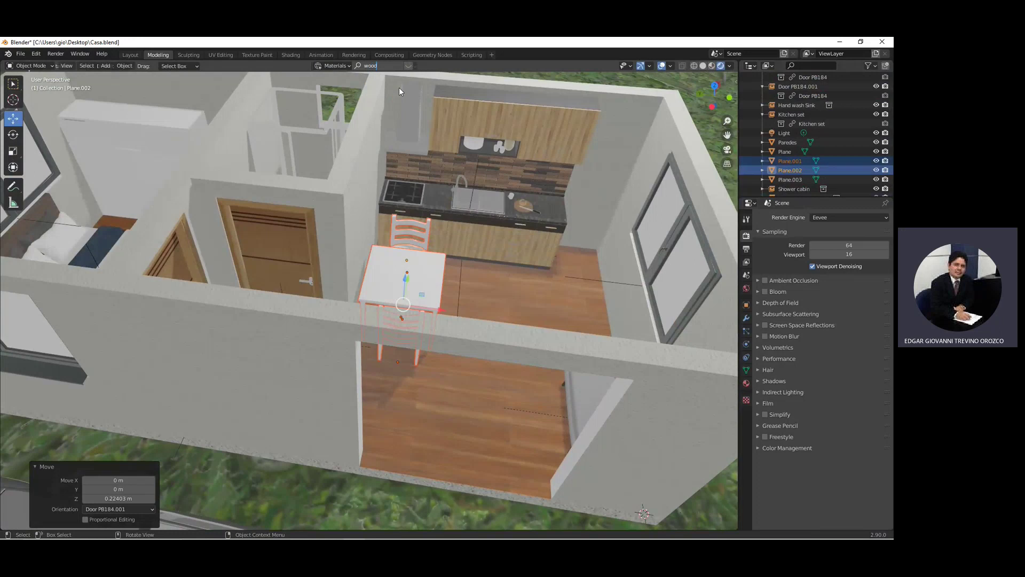
{"action": "key", "text": "Return"}
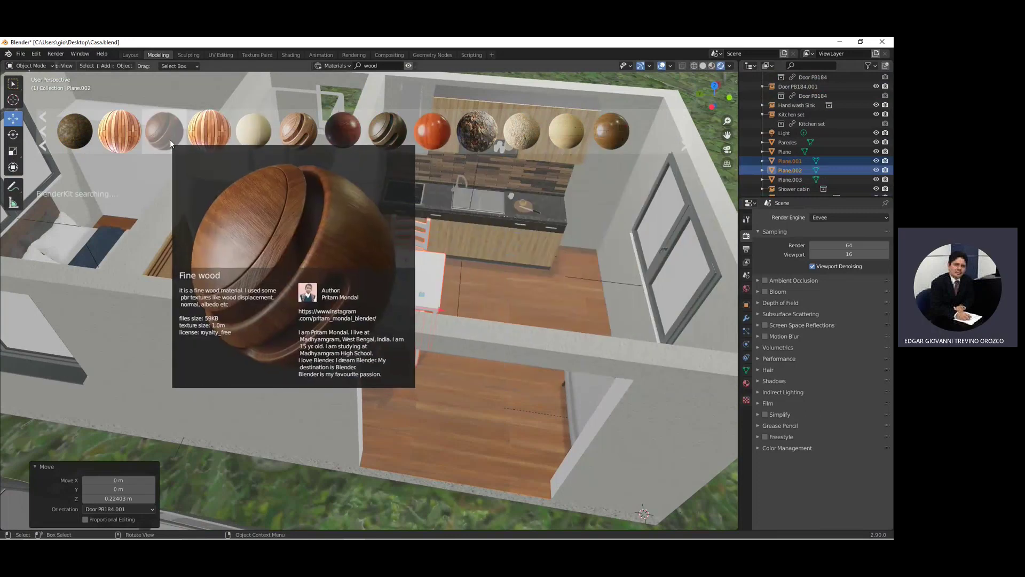
{"action": "left_click_drag", "start_coordinate": [170, 139], "coordinate": [428, 264]}
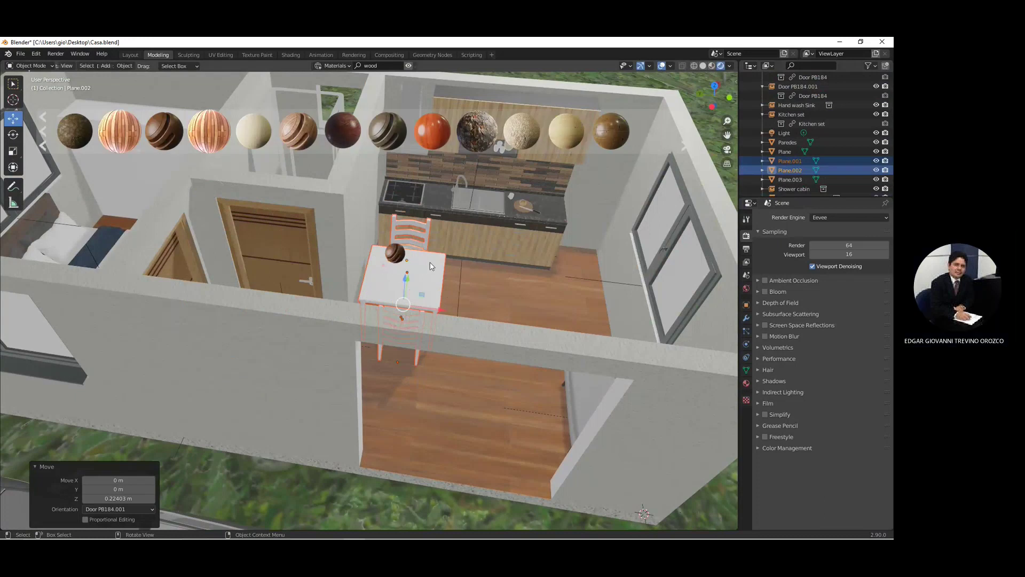
{"action": "left_click_drag", "start_coordinate": [431, 265], "coordinate": [440, 259]}
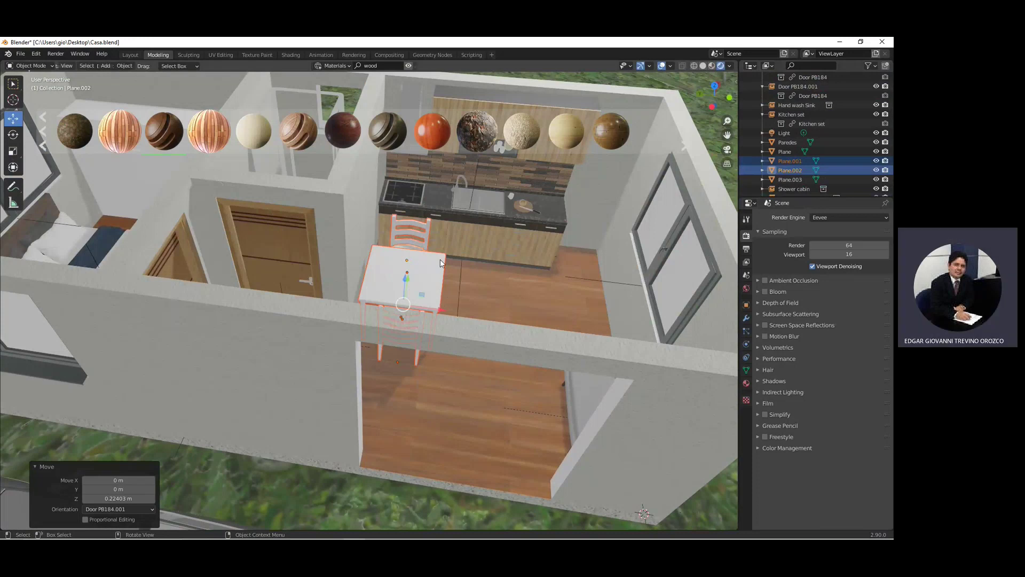
{"action": "middle_click_drag", "start_coordinate": [434, 277], "coordinate": [400, 273]}
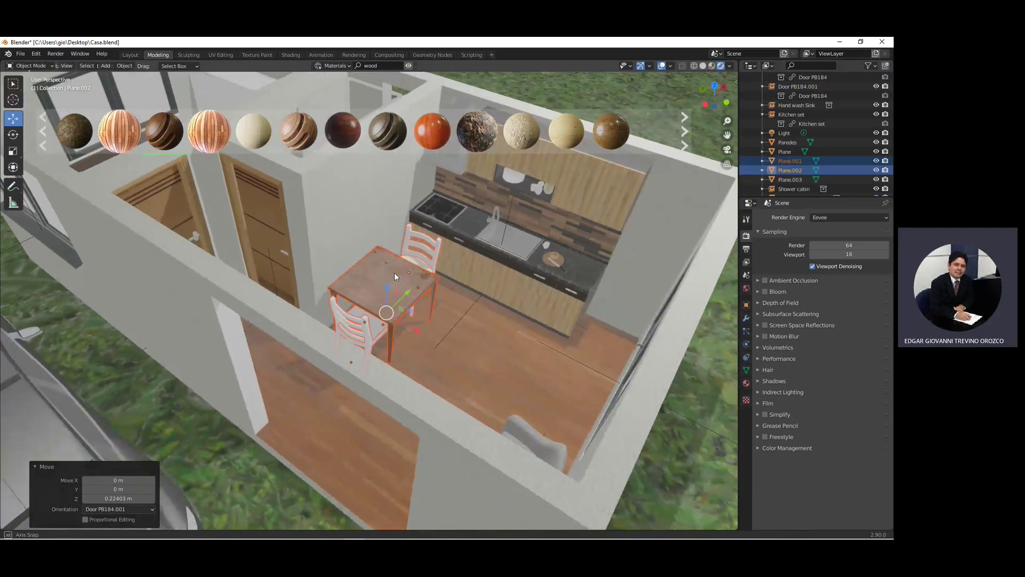
{"action": "left_click", "coordinate": [21, 54]}
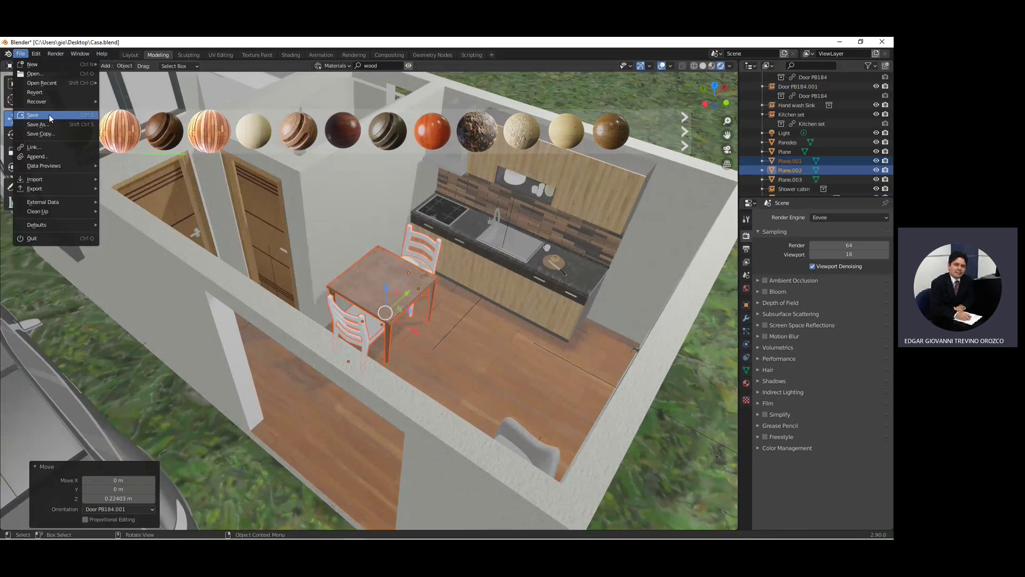
{"action": "left_click", "coordinate": [33, 114]}
Step: Give the dining chairs brown wood materials
{"action": "left_click_drag", "start_coordinate": [168, 131], "coordinate": [408, 238]}
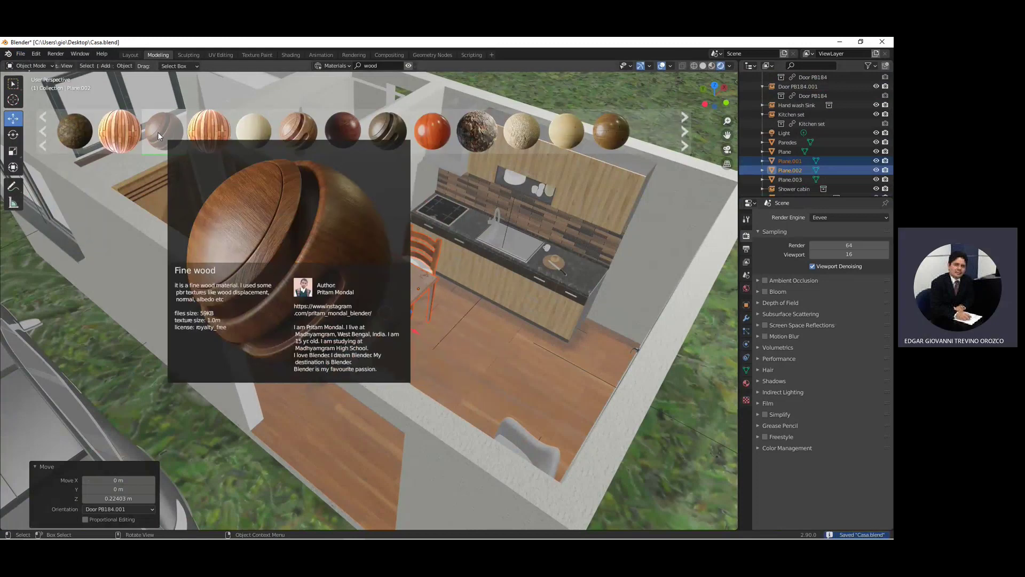
{"action": "left_click_drag", "start_coordinate": [164, 131], "coordinate": [366, 337]}
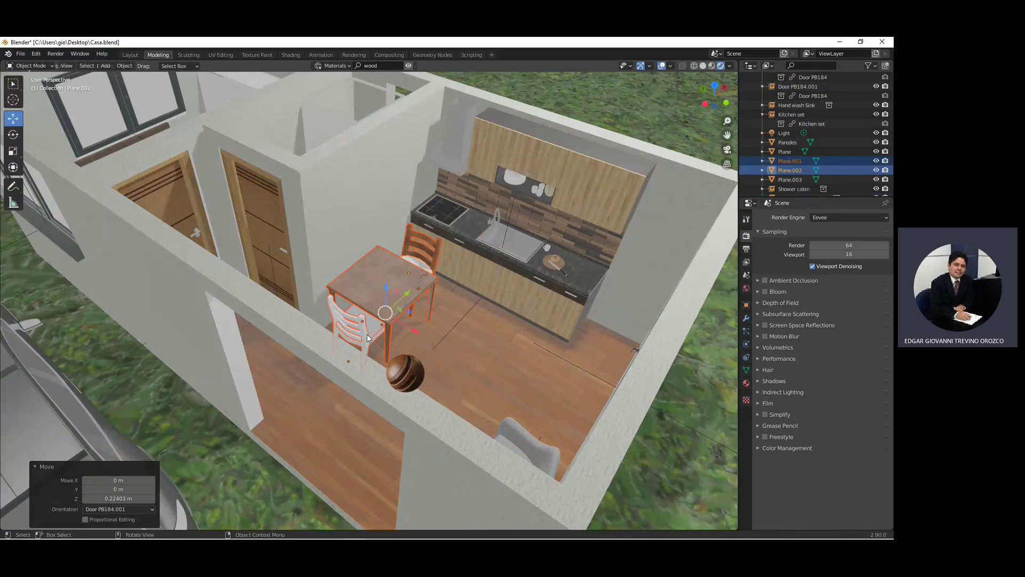
{"action": "middle_click_drag", "start_coordinate": [366, 332], "coordinate": [392, 304]}
{"action": "scroll", "coordinate": [408, 300], "scroll_direction": "down", "scroll_amount": 2}
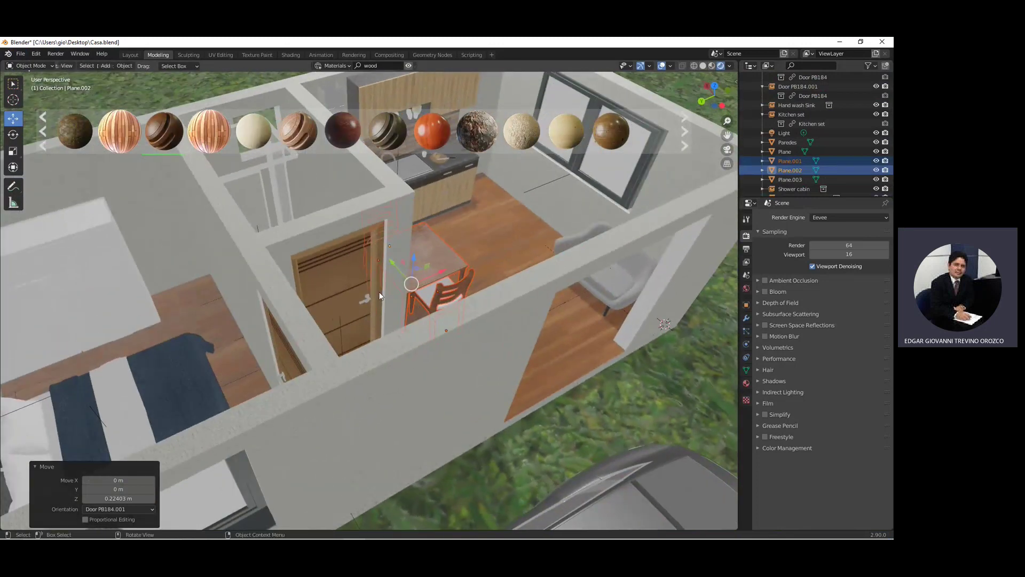
Step: Apply wood materials to the bedroom wardrobe and its shelf section
{"action": "scroll", "coordinate": [324, 281], "scroll_direction": "down", "scroll_amount": 3}
{"action": "left_click_drag", "start_coordinate": [165, 140], "coordinate": [191, 255]}
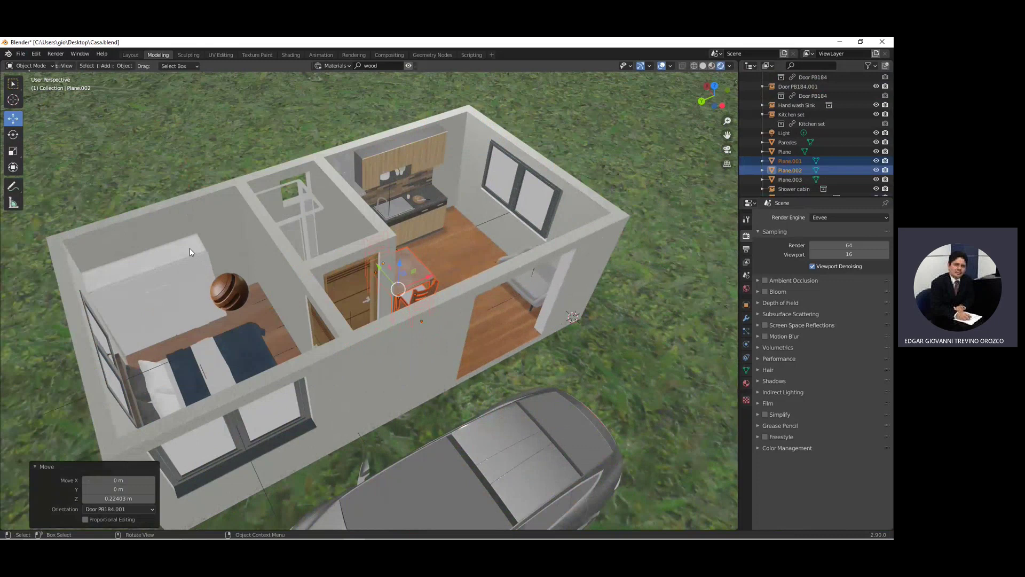
{"action": "left_click_drag", "start_coordinate": [165, 134], "coordinate": [161, 270]}
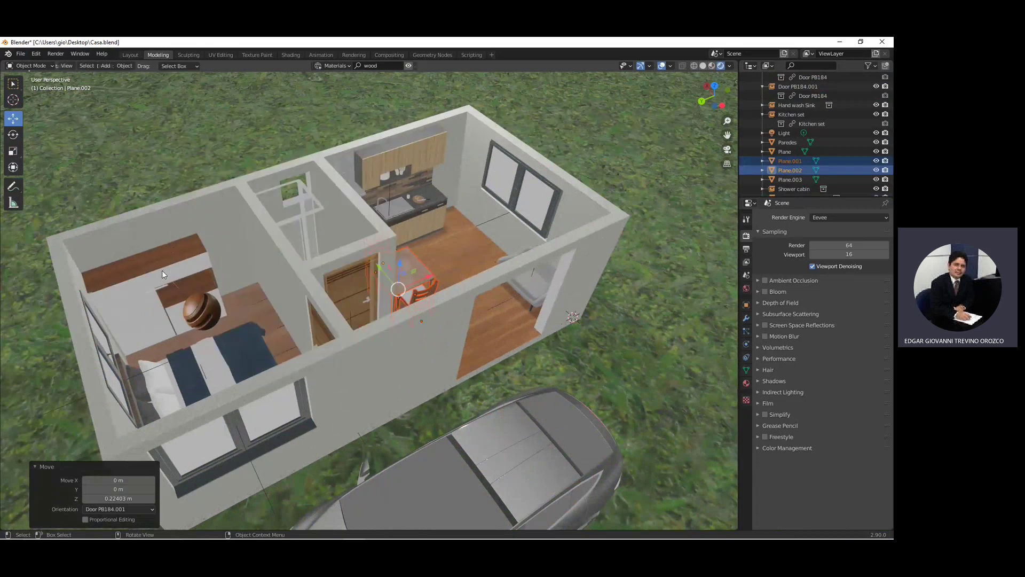
{"action": "left_click_drag", "start_coordinate": [164, 133], "coordinate": [131, 322]}
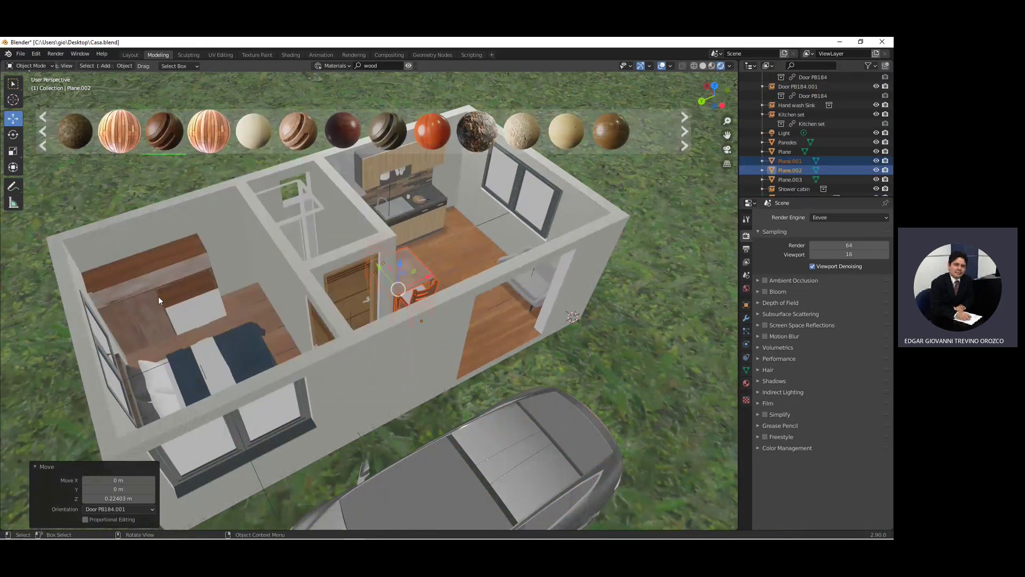
{"action": "left_click_drag", "start_coordinate": [174, 152], "coordinate": [212, 300]}
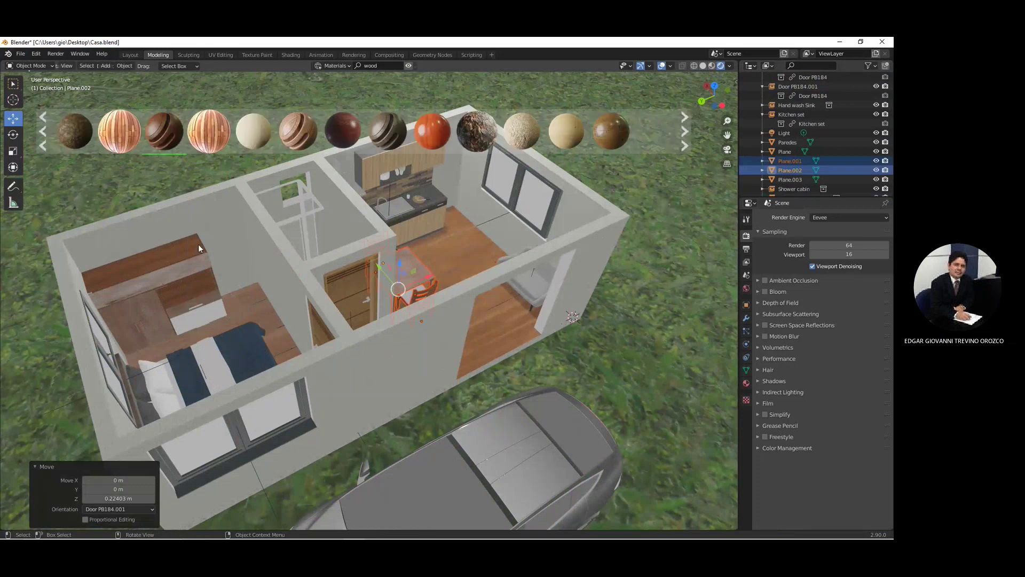
Step: Give the bedroom dresser and its drawers wood materials, then zoom back into the bedroom
{"action": "left_click_drag", "start_coordinate": [167, 137], "coordinate": [226, 326]}
{"action": "left_click_drag", "start_coordinate": [219, 312], "coordinate": [218, 309]}
{"action": "left_click_drag", "start_coordinate": [186, 155], "coordinate": [216, 313]}
{"action": "left_click_drag", "start_coordinate": [184, 202], "coordinate": [237, 316]}
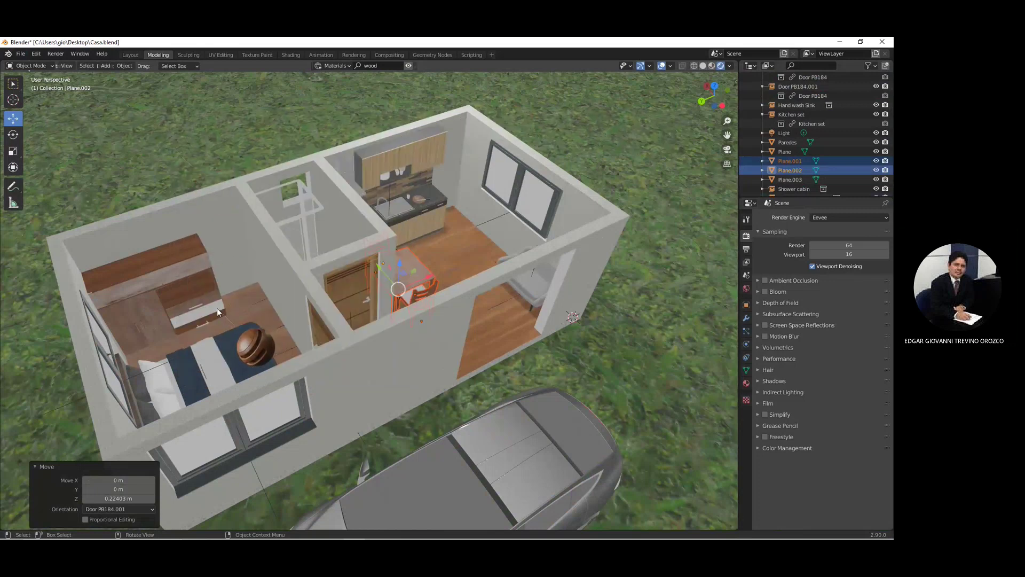
{"action": "scroll", "coordinate": [238, 312], "scroll_direction": "up", "scroll_amount": 2}
{"action": "scroll", "coordinate": [213, 288], "scroll_direction": "up", "scroll_amount": 3}
{"action": "scroll", "coordinate": [160, 251], "scroll_direction": "up", "scroll_amount": 3}
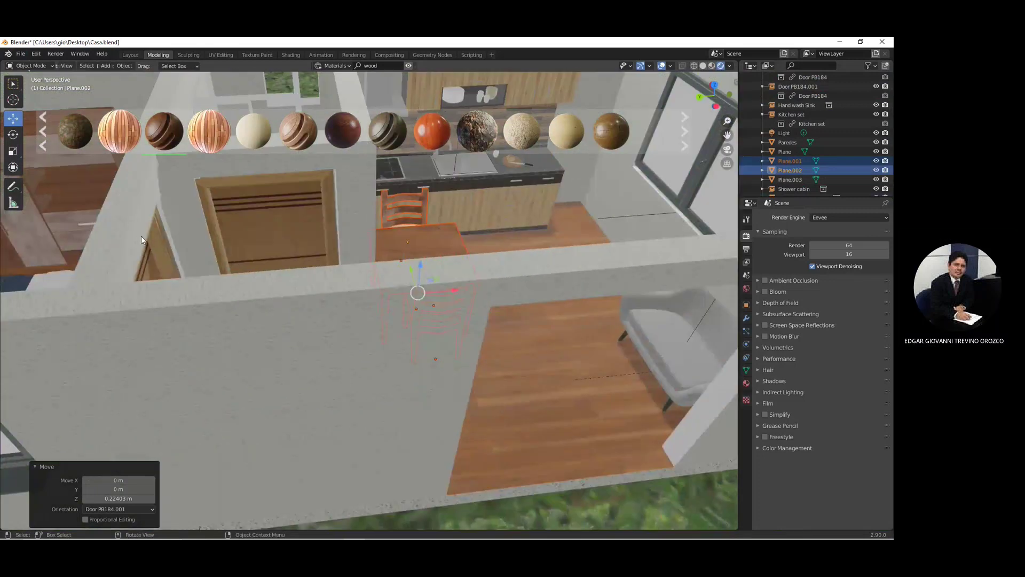
{"action": "mouse_move", "coordinate": [175, 229]}
{"action": "middle_mouse_down", "text": "shift"}
{"action": "mouse_move", "coordinate": [261, 252]}
{"action": "mouse_move", "coordinate": [239, 191]}
{"action": "middle_mouse_up", "text": "shift"}
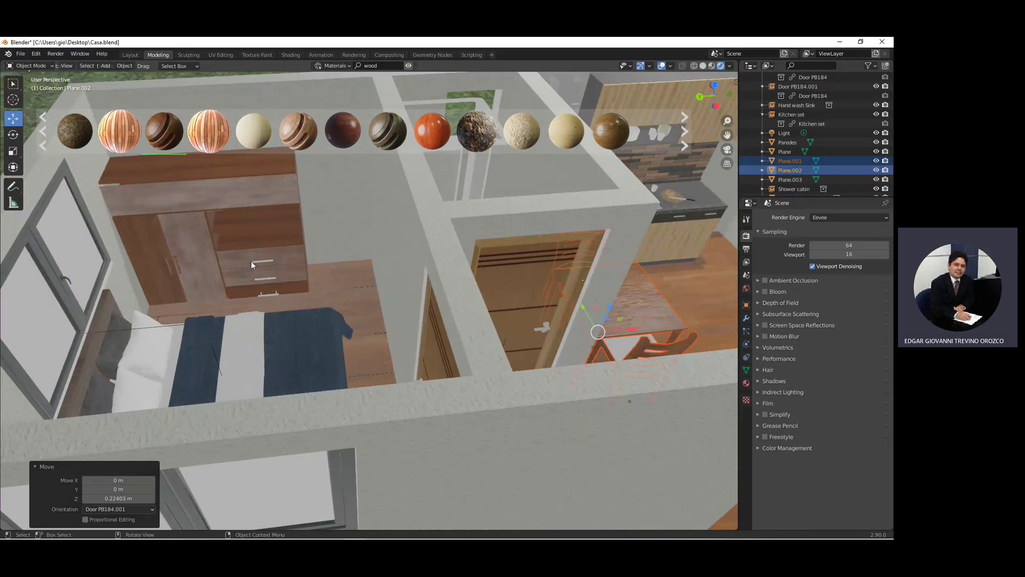
{"action": "left_click", "coordinate": [384, 66]}
Step: Search materials for 'aluminium' and apply a metallic finish to a bedroom dresser drawer handle
{"action": "type", "text": "aluminiu"}
{"action": "type", "text": "m"}
{"action": "key", "text": "Return"}
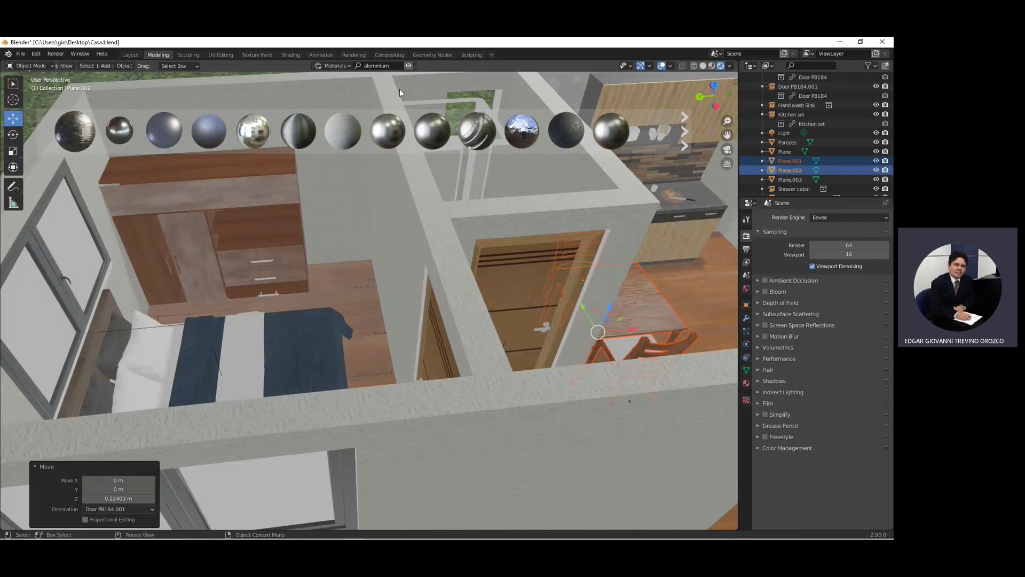
{"action": "scroll", "coordinate": [253, 261], "scroll_direction": "up", "scroll_amount": 3}
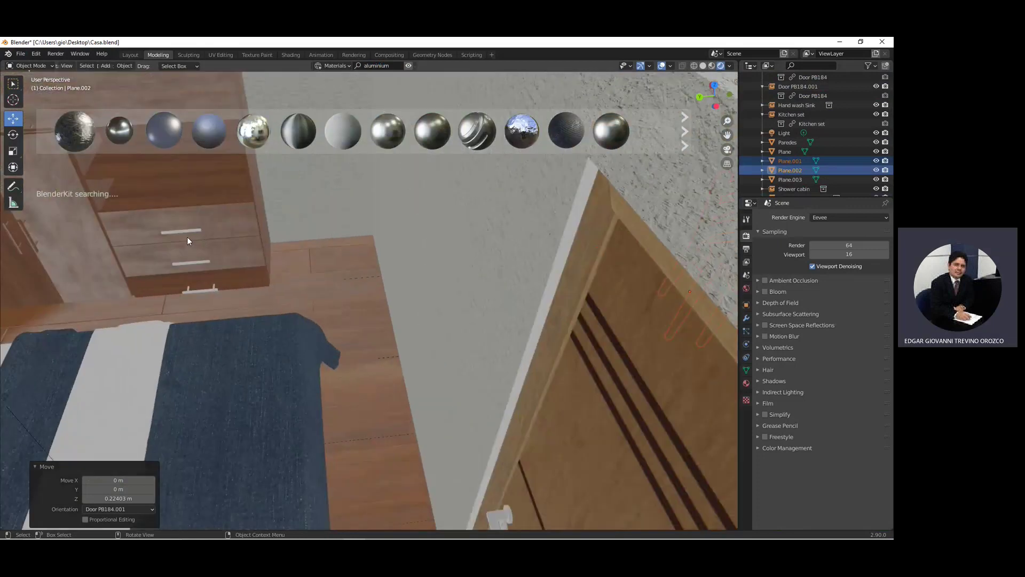
{"action": "scroll", "coordinate": [187, 236], "scroll_direction": "up", "scroll_amount": 3}
{"action": "mouse_move", "coordinate": [381, 134]}
{"action": "left_mouse_down"}
{"action": "mouse_move", "coordinate": [145, 275]}
{"action": "mouse_move", "coordinate": [150, 286]}
{"action": "left_mouse_up"}
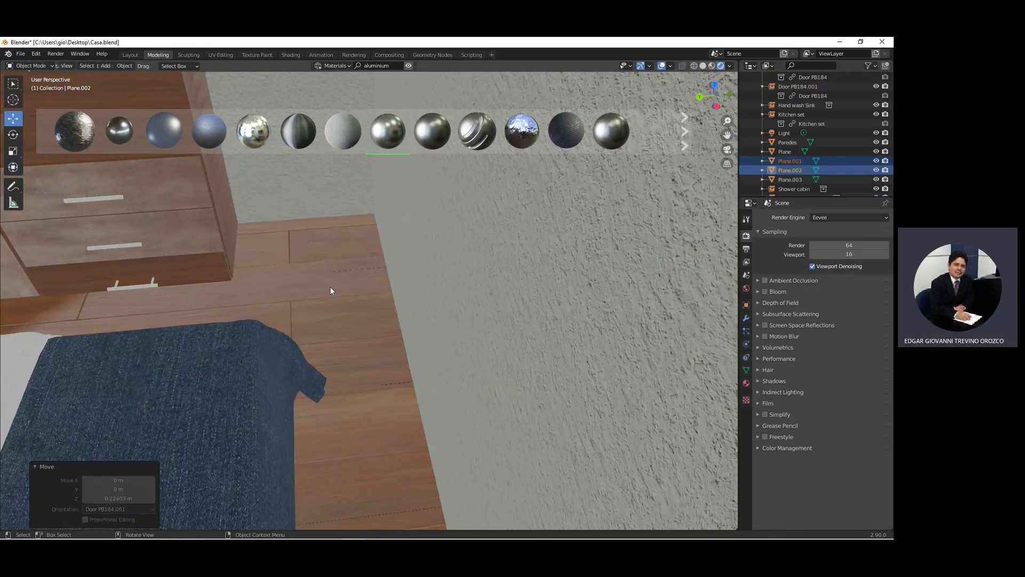
{"action": "scroll", "coordinate": [330, 286], "scroll_direction": "down", "scroll_amount": 5}
{"action": "scroll", "coordinate": [488, 309], "scroll_direction": "down", "scroll_amount": 4}
{"action": "mouse_move", "coordinate": [534, 324]}
{"action": "middle_mouse_down"}
{"action": "mouse_move", "coordinate": [467, 311]}
{"action": "mouse_move", "coordinate": [575, 357]}
{"action": "mouse_move", "coordinate": [543, 335]}
{"action": "mouse_move", "coordinate": [564, 336]}
{"action": "mouse_move", "coordinate": [561, 360]}
{"action": "mouse_move", "coordinate": [582, 353]}
{"action": "middle_mouse_up"}
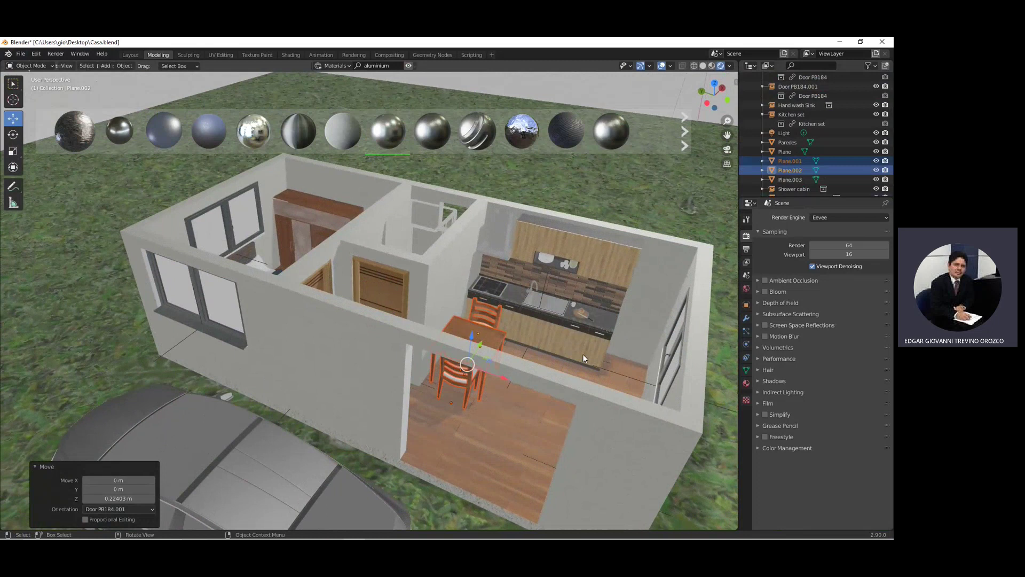
{"action": "left_click", "coordinate": [20, 54]}
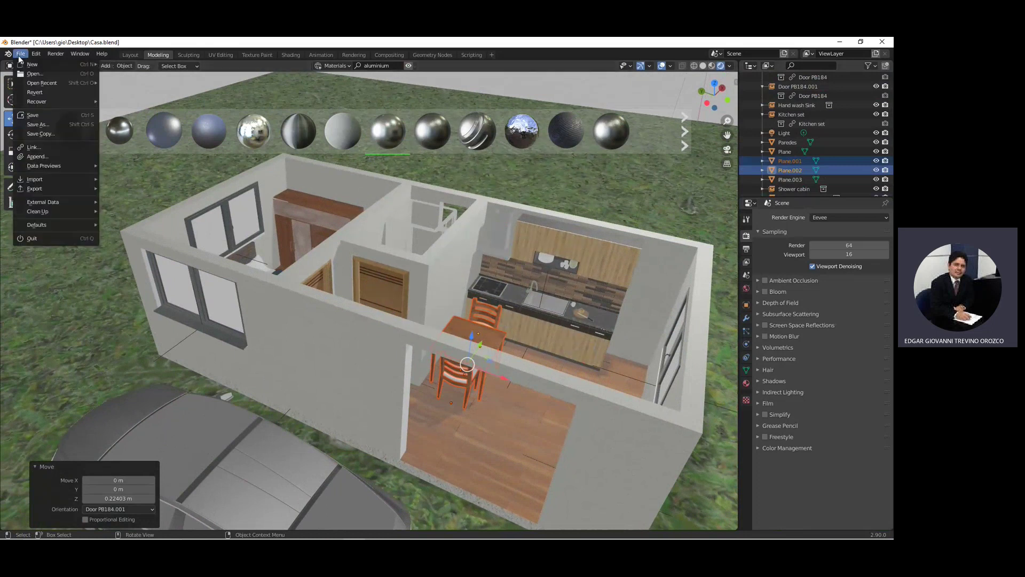
Step: Save the house file and search BlenderKit for 'sliding'
{"action": "left_click", "coordinate": [33, 114]}
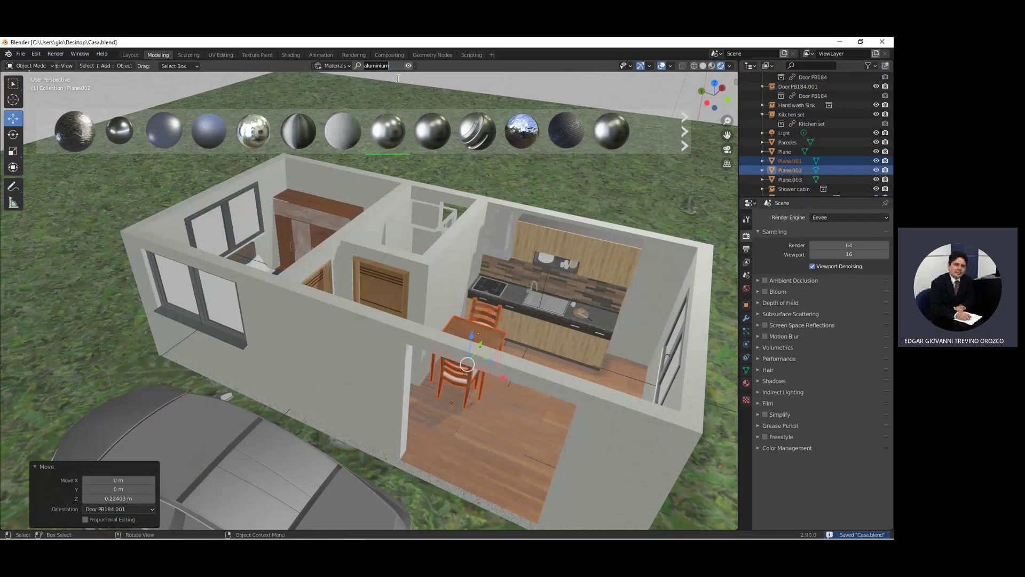
{"action": "key", "text": "ctrl+a"}
{"action": "type", "text": "sl"}
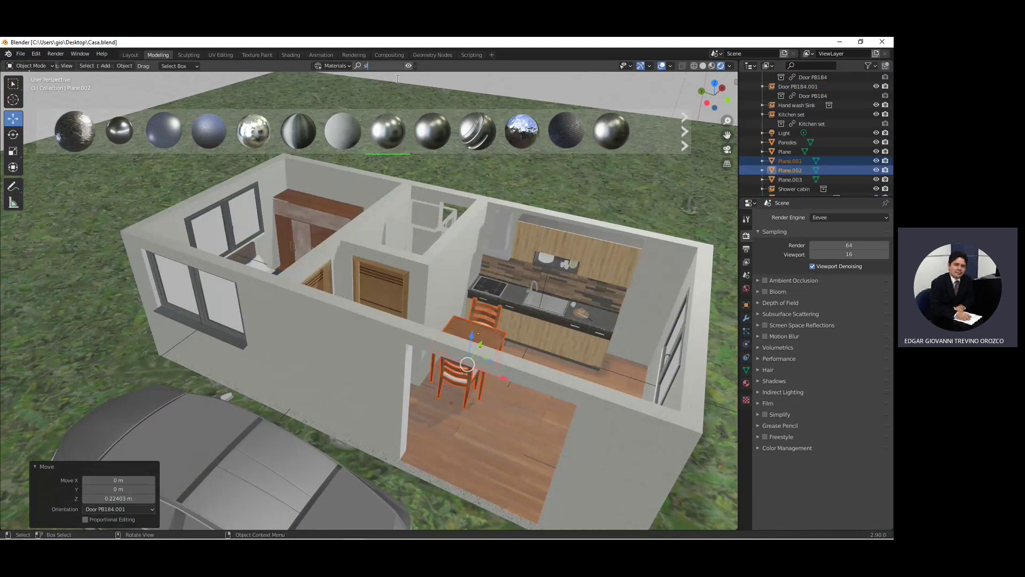
{"action": "type", "text": "idin"}
{"action": "key", "text": "Return"}
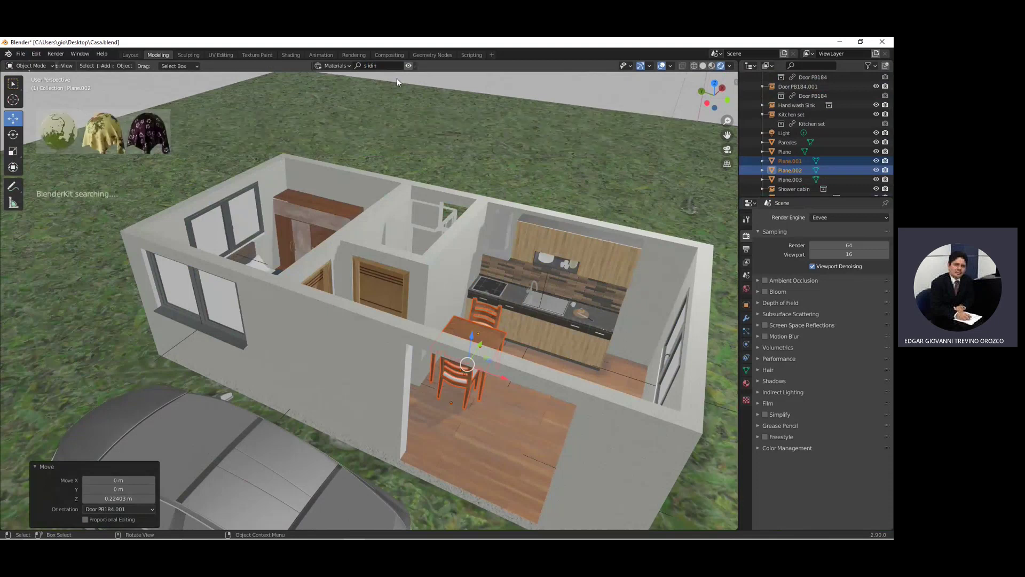
{"action": "left_click", "coordinate": [392, 74]}
{"action": "type", "text": "g"}
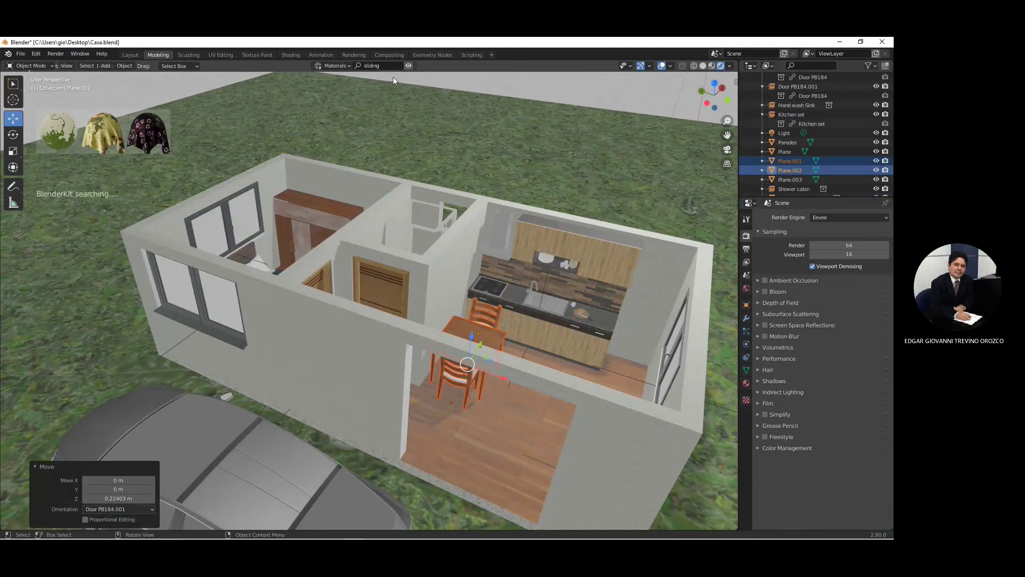
Step: Search BlenderKit Models for 'sliding' and drag the Folding/ Bi-fold Door (Closed) into the scene
{"action": "left_click", "coordinate": [334, 65]}
{"action": "left_click", "coordinate": [336, 79]}
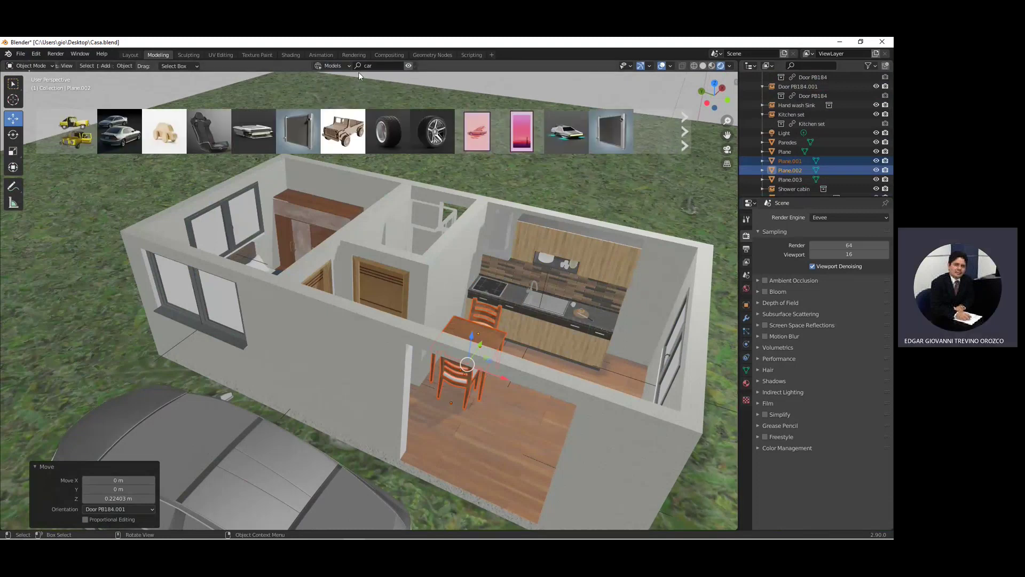
{"action": "left_click", "coordinate": [385, 73]}
{"action": "type", "text": "sliding"}
{"action": "key", "text": "Return"}
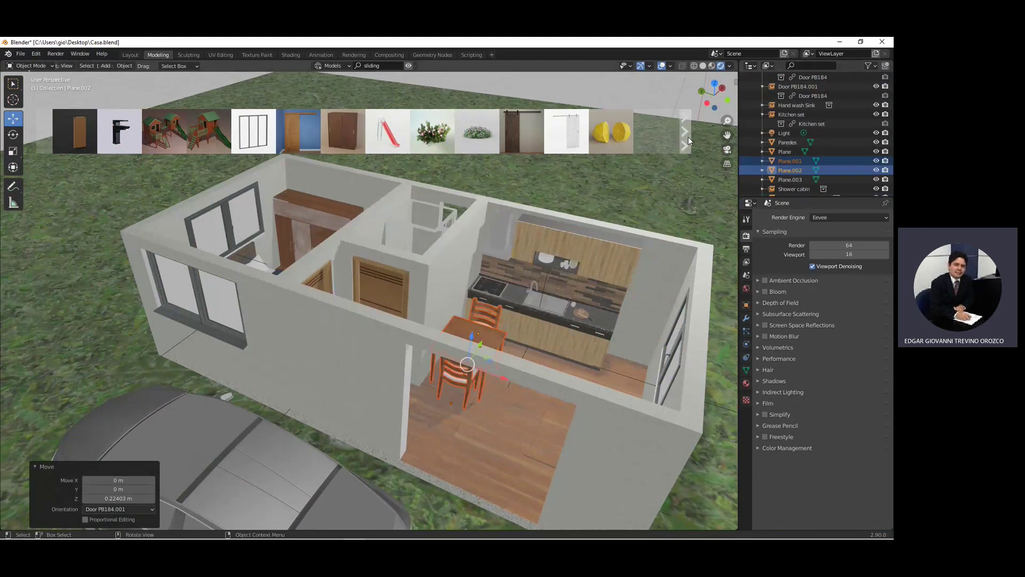
{"action": "left_click", "coordinate": [685, 138]}
{"action": "mouse_move", "coordinate": [566, 128]}
{"action": "mouse_move", "coordinate": [569, 139]}
{"action": "middle_mouse_down"}
{"action": "mouse_move", "coordinate": [575, 253]}
{"action": "mouse_move", "coordinate": [532, 237]}
{"action": "mouse_move", "coordinate": [564, 240]}
{"action": "middle_mouse_up"}
{"action": "mouse_move", "coordinate": [566, 131]}
{"action": "left_mouse_down"}
{"action": "mouse_move", "coordinate": [425, 428]}
{"action": "mouse_move", "coordinate": [450, 415]}
{"action": "left_mouse_up"}
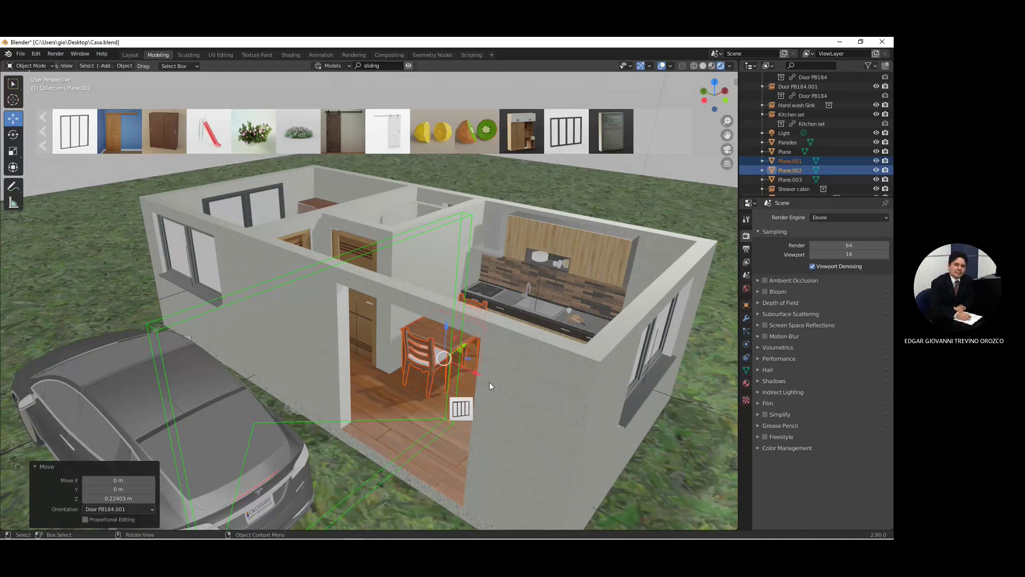
Step: Place the bi-fold door by the front wall and scale it down
{"action": "left_click_drag", "start_coordinate": [488, 382], "coordinate": [486, 381]}
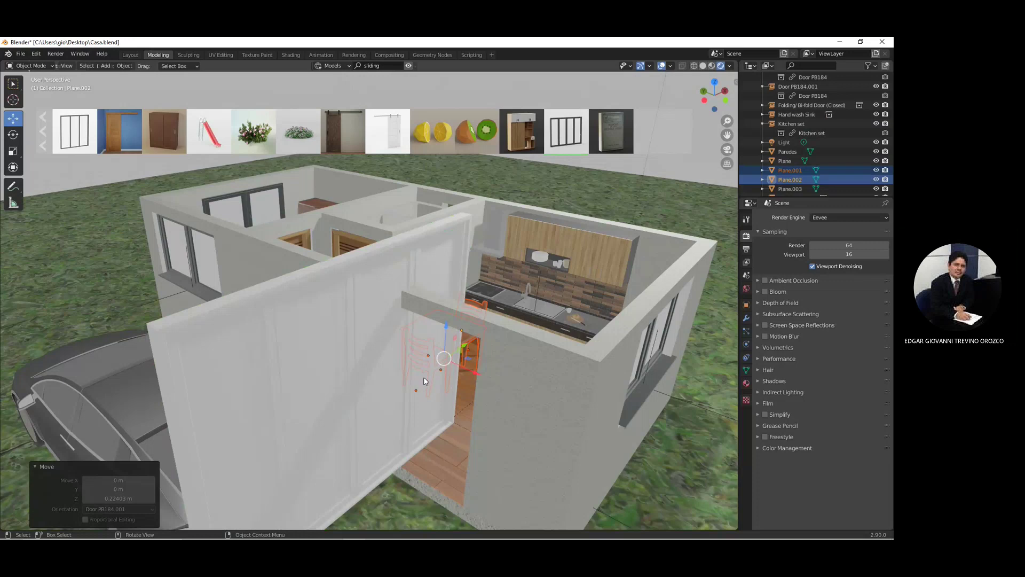
{"action": "left_click", "coordinate": [13, 151]}
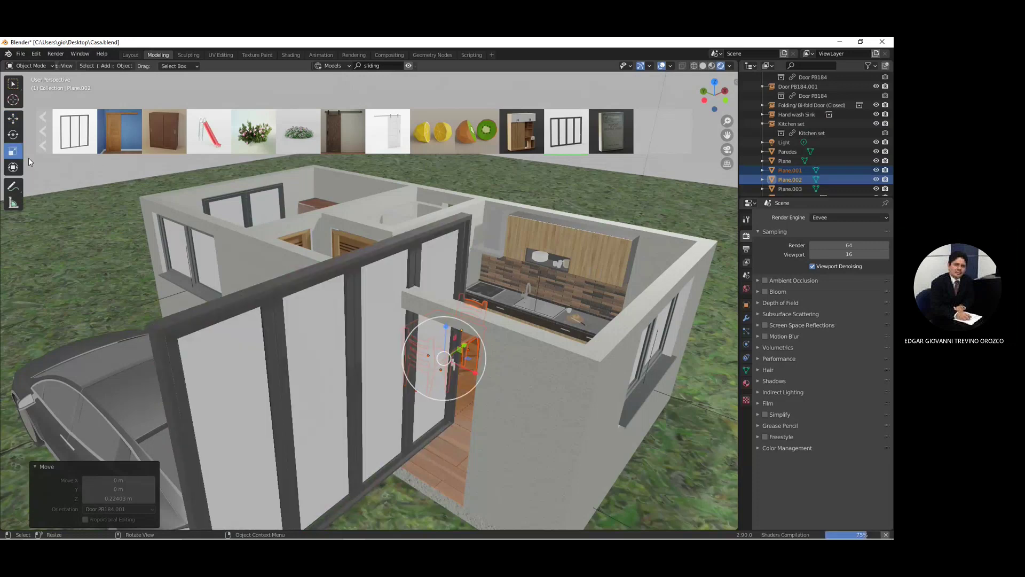
{"action": "key", "text": "s"}
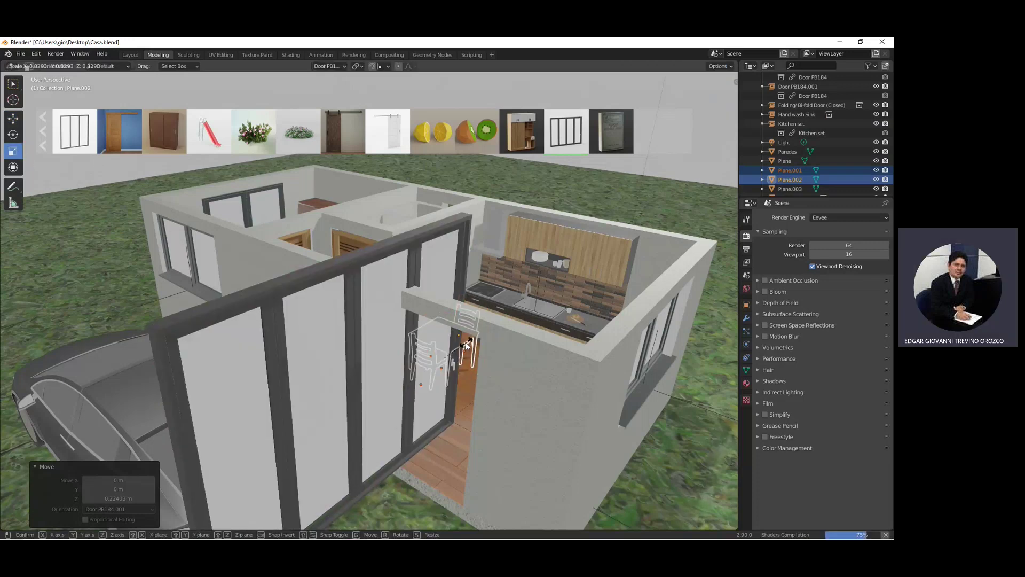
{"action": "left_click", "coordinate": [464, 369]}
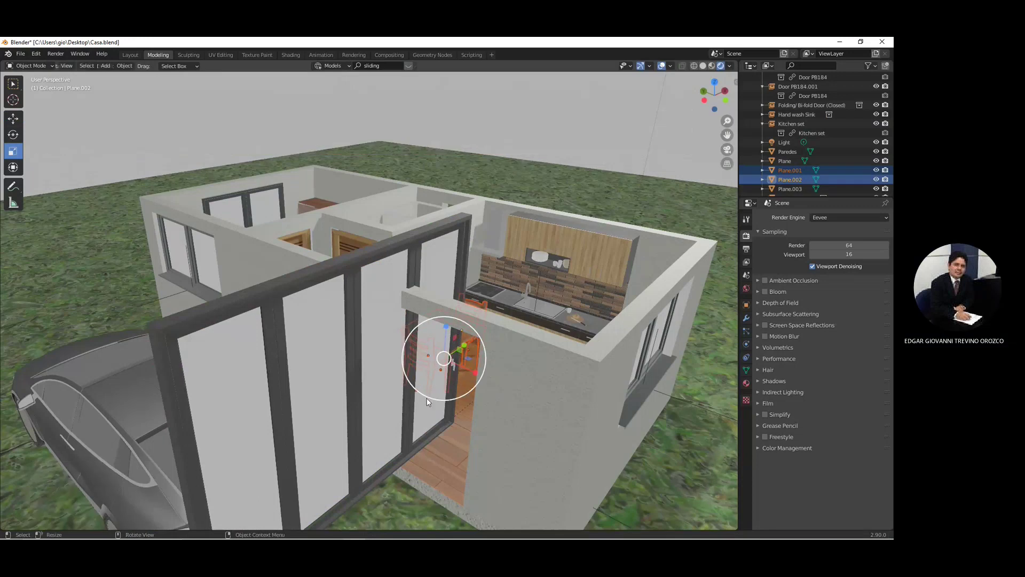
{"action": "key", "text": "s"}
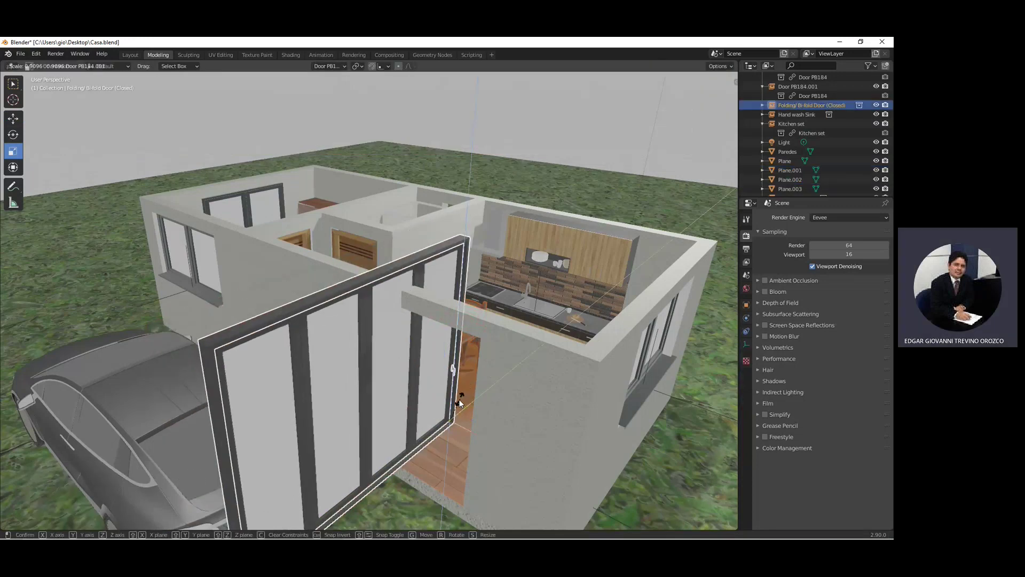
{"action": "left_click", "coordinate": [451, 402]}
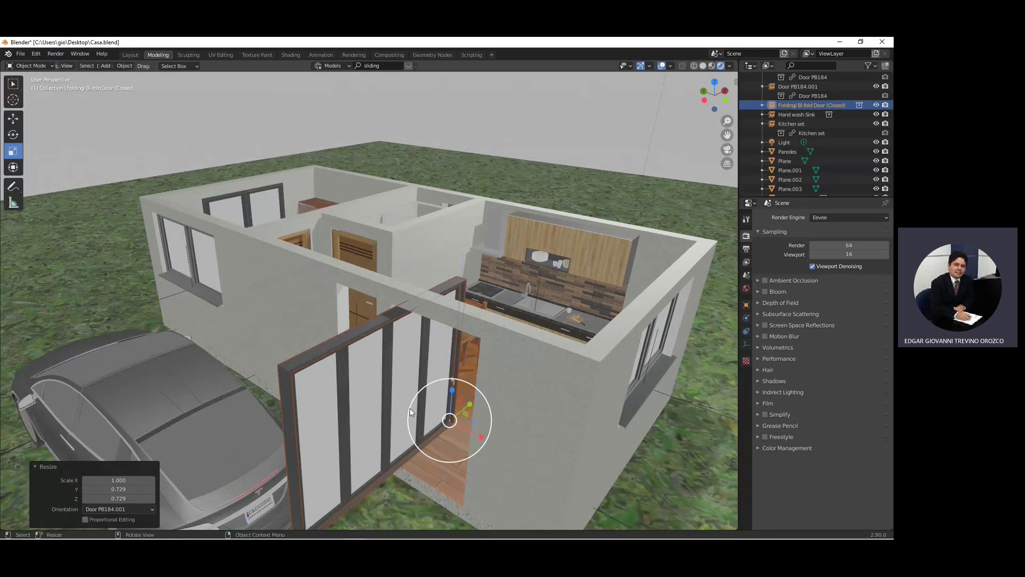
Step: Rotate the bi-fold door 90° about its vertical axis
{"action": "left_click", "coordinate": [16, 135]}
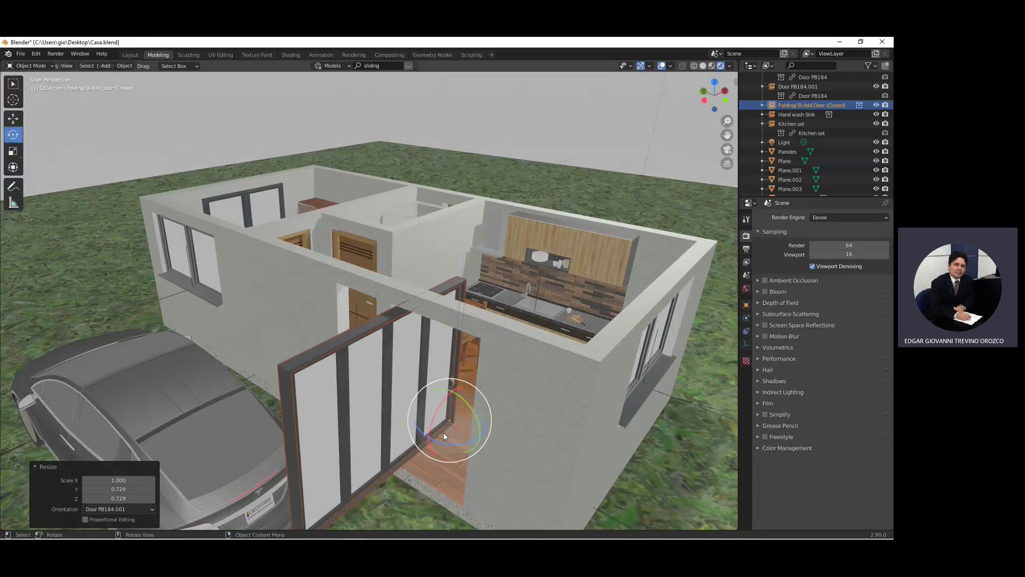
{"action": "left_click_drag", "start_coordinate": [443, 440], "coordinate": [512, 427]}
{"action": "left_click", "coordinate": [129, 488]}
{"action": "type", "text": "90"}
{"action": "key", "text": "Return"}
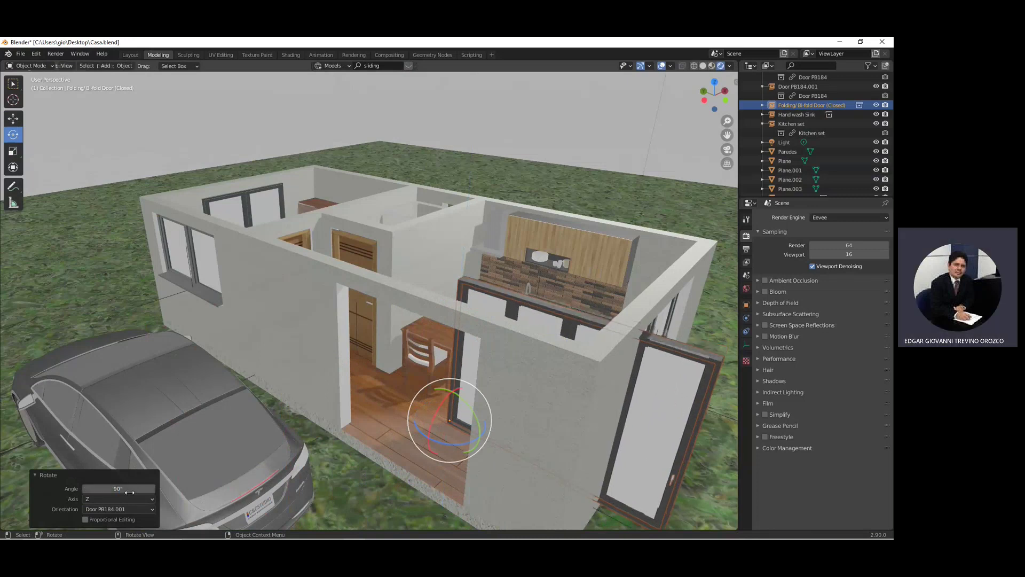
Step: Cancel the accidental enlargement and undo back to the door beside the right wall
{"action": "left_click", "coordinate": [12, 151]}
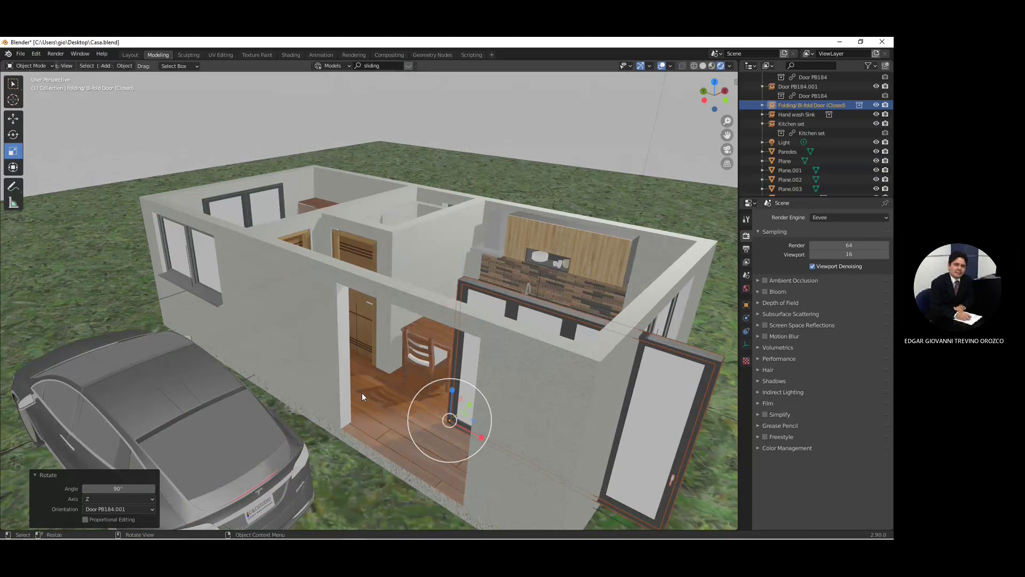
{"action": "left_click_drag", "start_coordinate": [443, 425], "coordinate": [431, 430]}
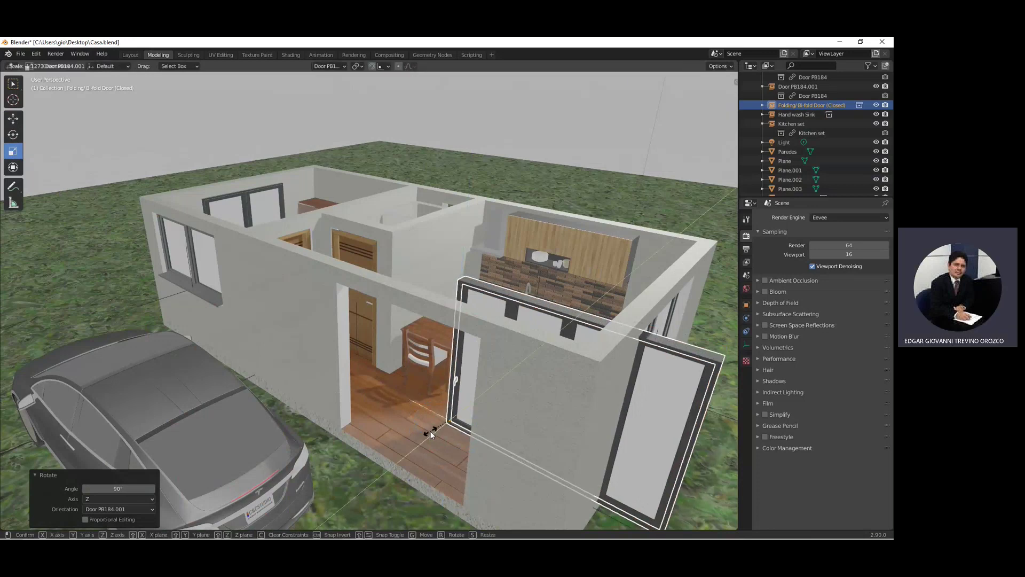
{"action": "right_click", "coordinate": [430, 430]}
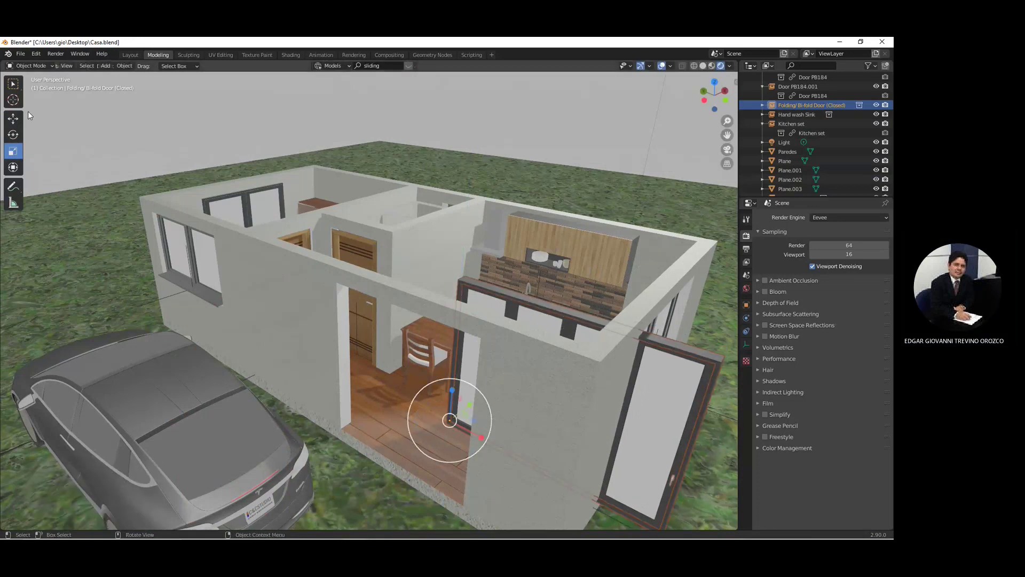
{"action": "key", "text": "ctrl+z"}
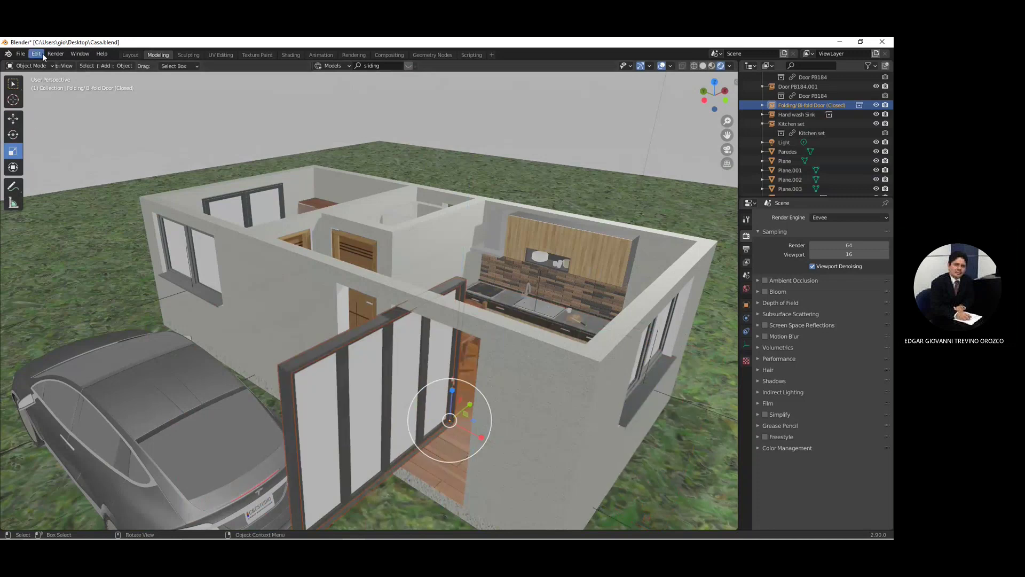
{"action": "left_click", "coordinate": [36, 54]}
{"action": "left_click", "coordinate": [46, 64]}
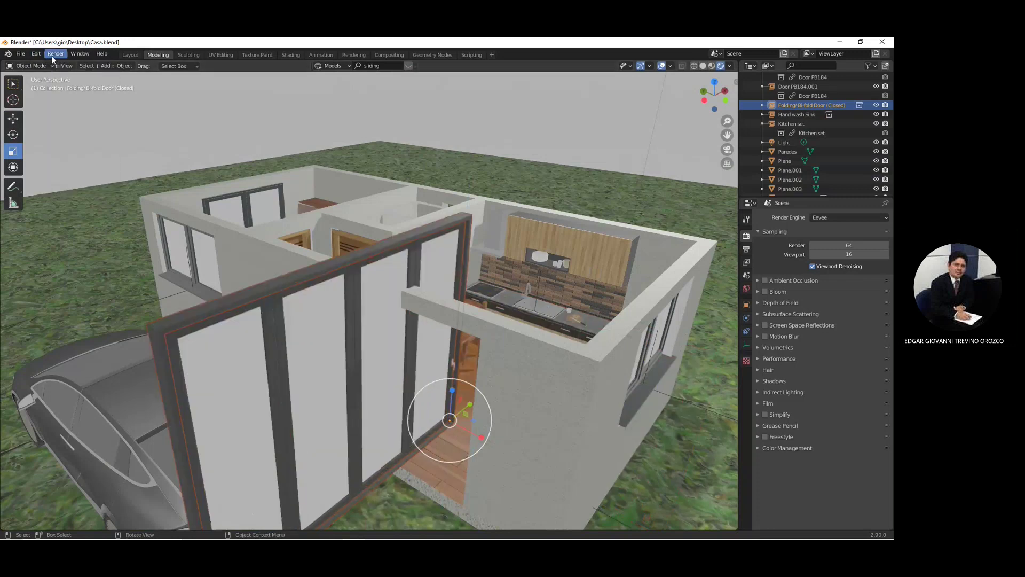
{"action": "left_click", "coordinate": [36, 53]}
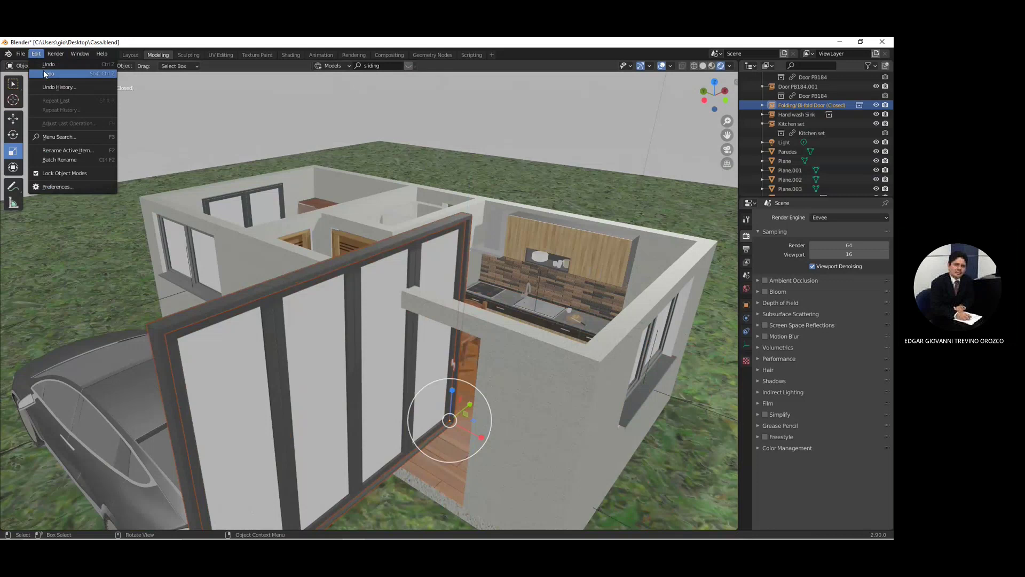
{"action": "left_click", "coordinate": [43, 69]}
{"action": "left_click", "coordinate": [36, 53]}
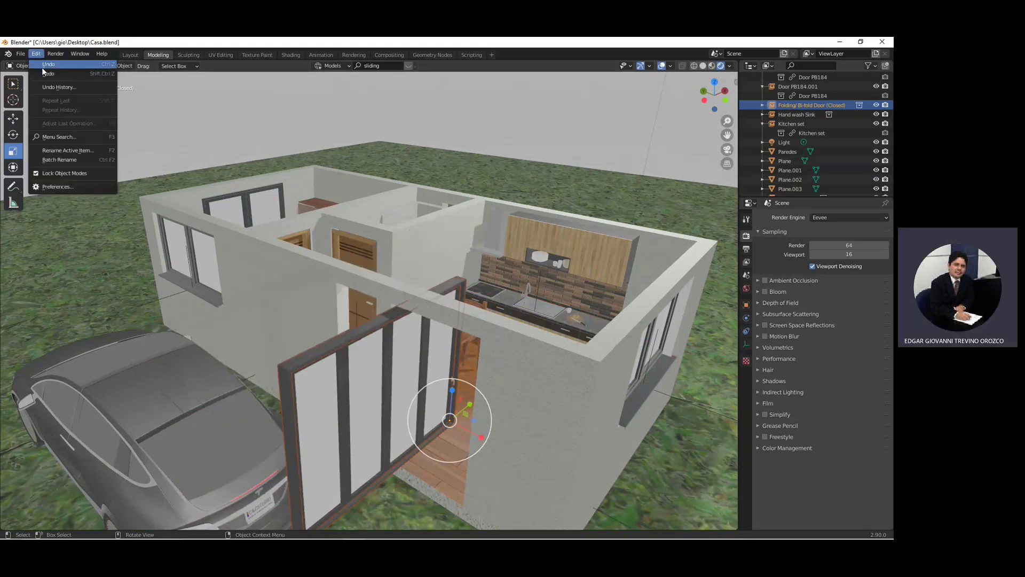
{"action": "left_click", "coordinate": [42, 72]}
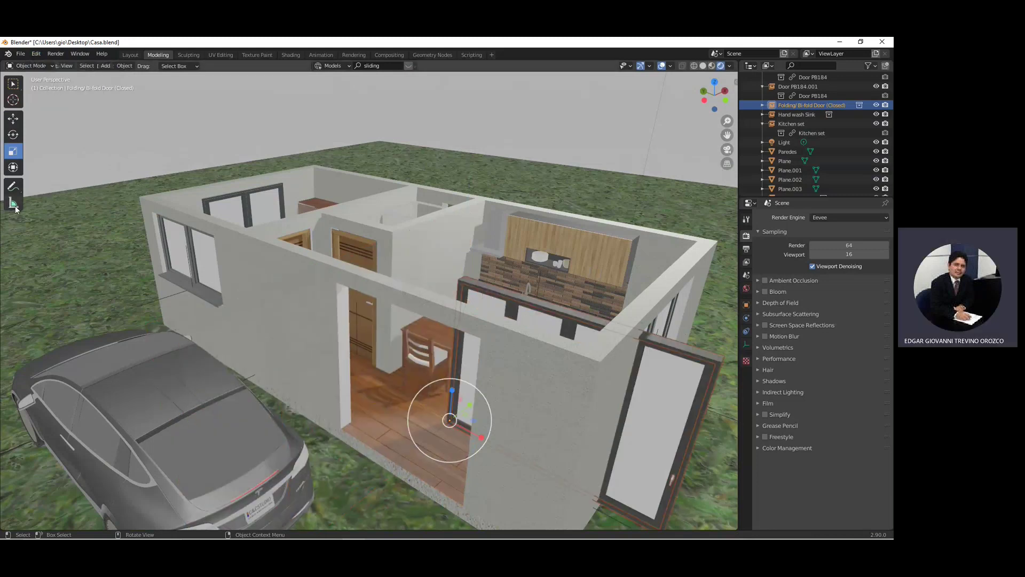
{"action": "left_click", "coordinate": [13, 118]}
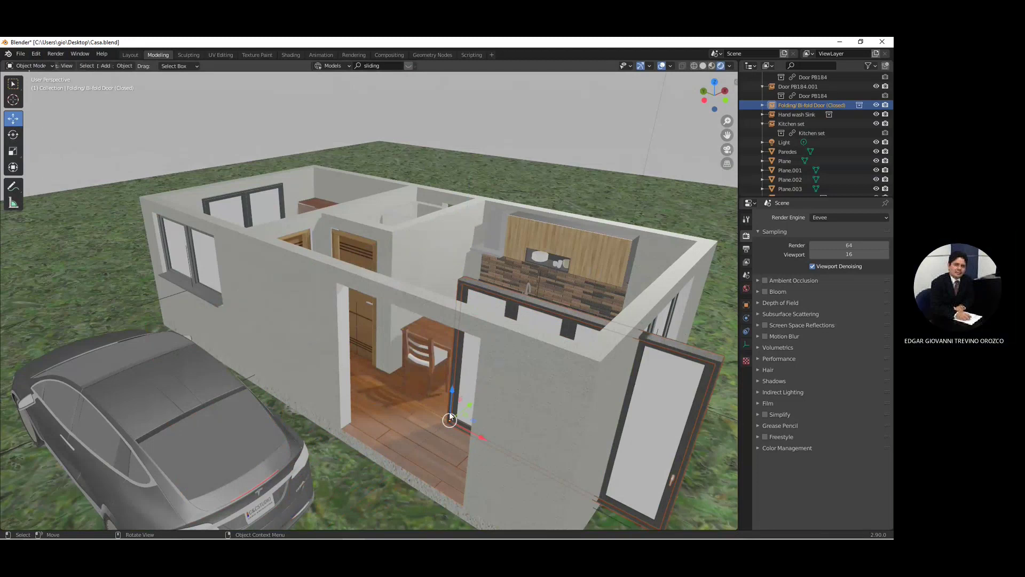
Step: Slide the folding door into the front wall's doorway
{"action": "left_click_drag", "start_coordinate": [470, 403], "coordinate": [375, 447]}
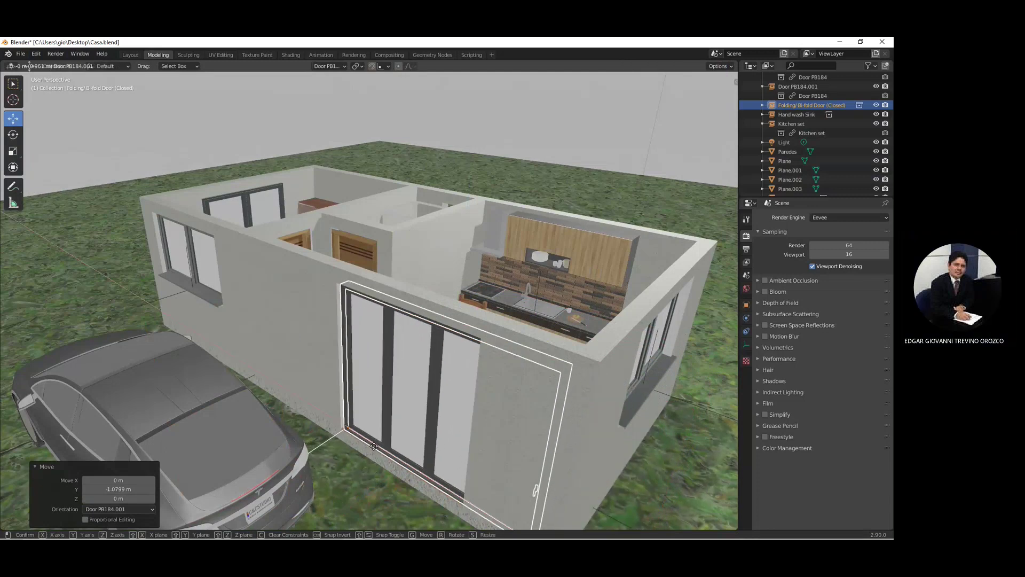
{"action": "left_click_drag", "start_coordinate": [376, 448], "coordinate": [363, 438]}
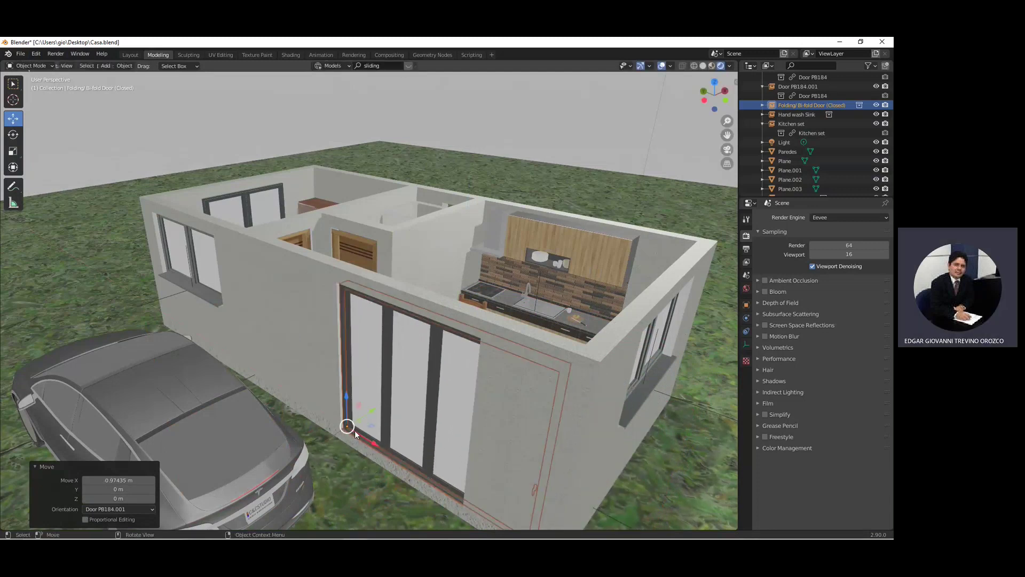
{"action": "left_click_drag", "start_coordinate": [373, 441], "coordinate": [376, 441]}
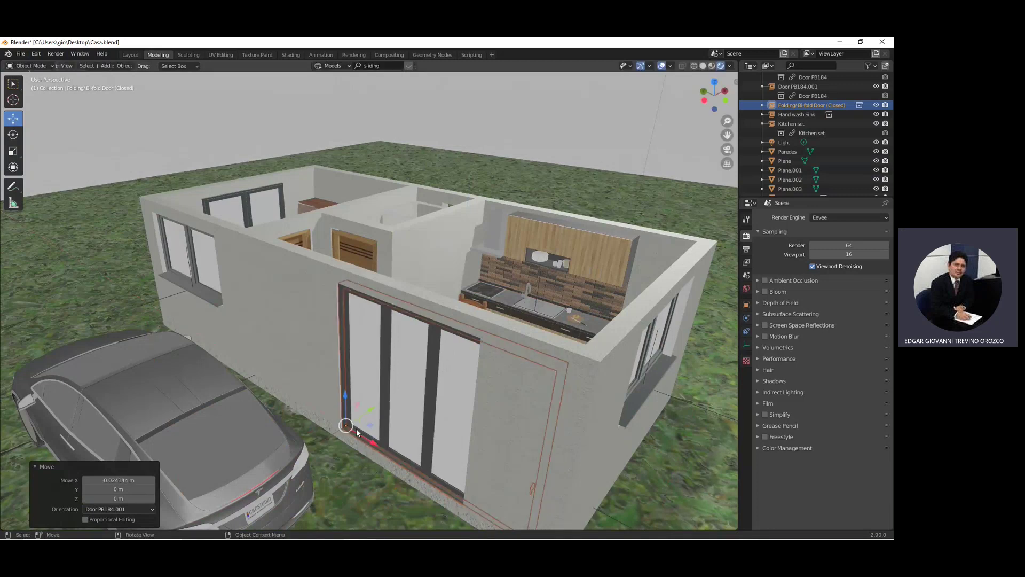
Step: Narrow the door's width to 0.726 scale and view the whole house from above
{"action": "left_click", "coordinate": [13, 151]}
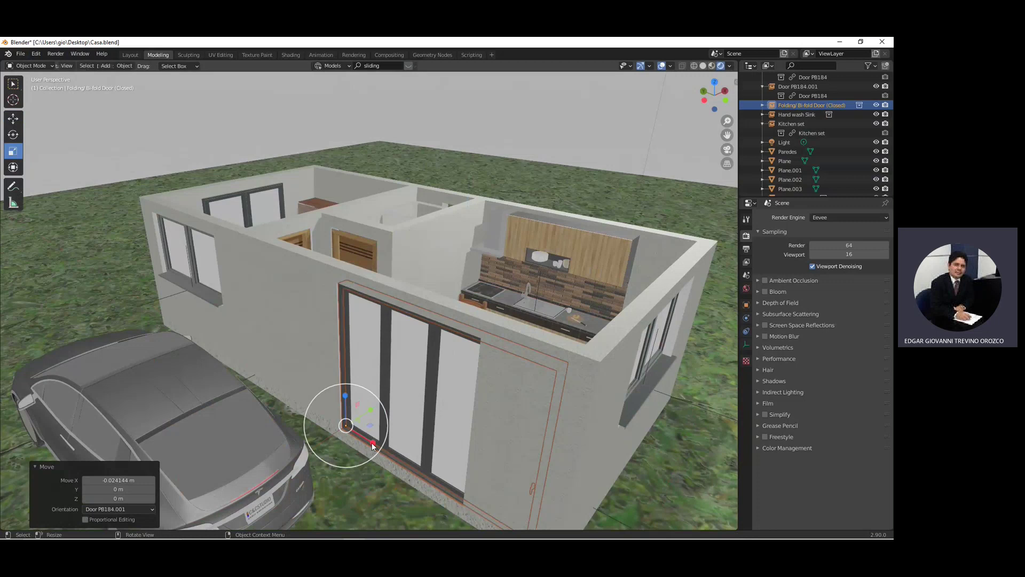
{"action": "left_click_drag", "start_coordinate": [370, 442], "coordinate": [363, 437]}
{"action": "middle_click_drag", "start_coordinate": [363, 437], "coordinate": [429, 429]}
{"action": "scroll", "coordinate": [429, 429], "scroll_direction": "up", "scroll_amount": 1}
{"action": "scroll", "coordinate": [536, 409], "scroll_direction": "up", "scroll_amount": 2}
{"action": "scroll", "coordinate": [532, 420], "scroll_direction": "up", "scroll_amount": 2}
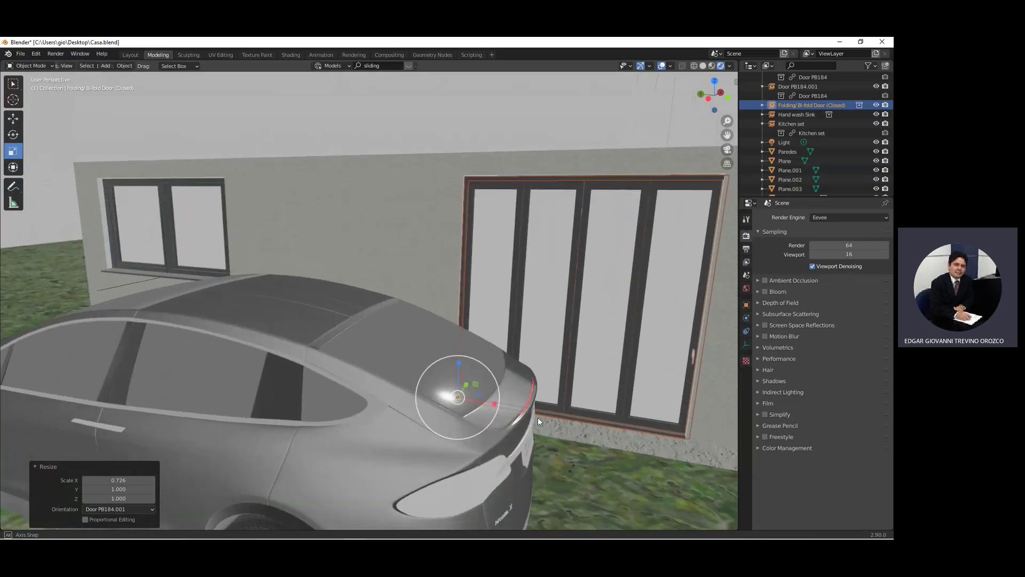
{"action": "scroll", "coordinate": [537, 417], "scroll_direction": "down", "scroll_amount": 2}
{"action": "scroll", "coordinate": [531, 417], "scroll_direction": "down", "scroll_amount": 1}
{"action": "scroll", "coordinate": [520, 422], "scroll_direction": "down", "scroll_amount": 3}
{"action": "scroll", "coordinate": [537, 421], "scroll_direction": "down", "scroll_amount": 2}
{"action": "middle_click_drag", "start_coordinate": [537, 422], "coordinate": [527, 428]}
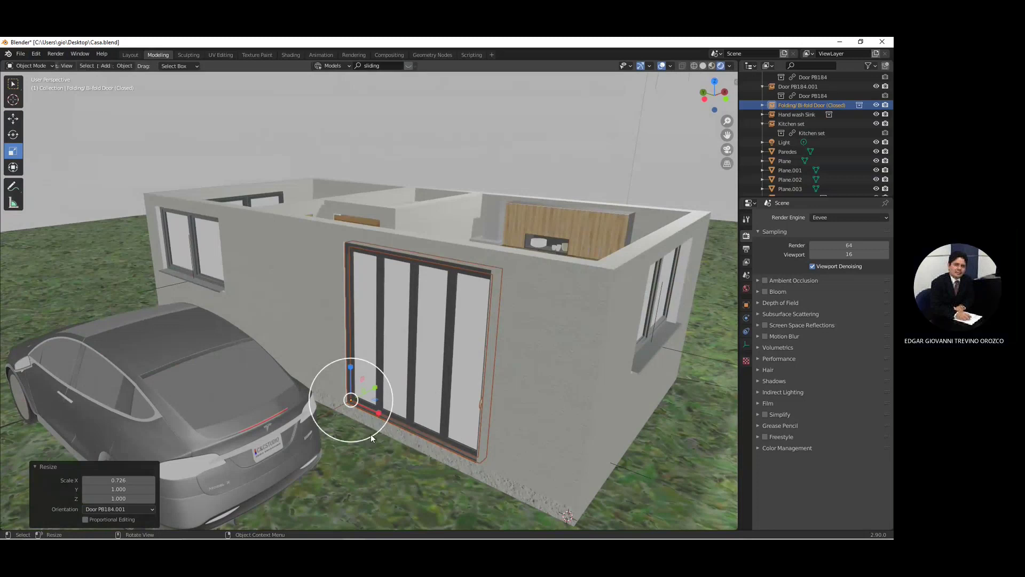
{"action": "scroll", "coordinate": [371, 438], "scroll_direction": "down", "scroll_amount": 3}
{"action": "middle_click_drag", "start_coordinate": [389, 422], "coordinate": [146, 242]}
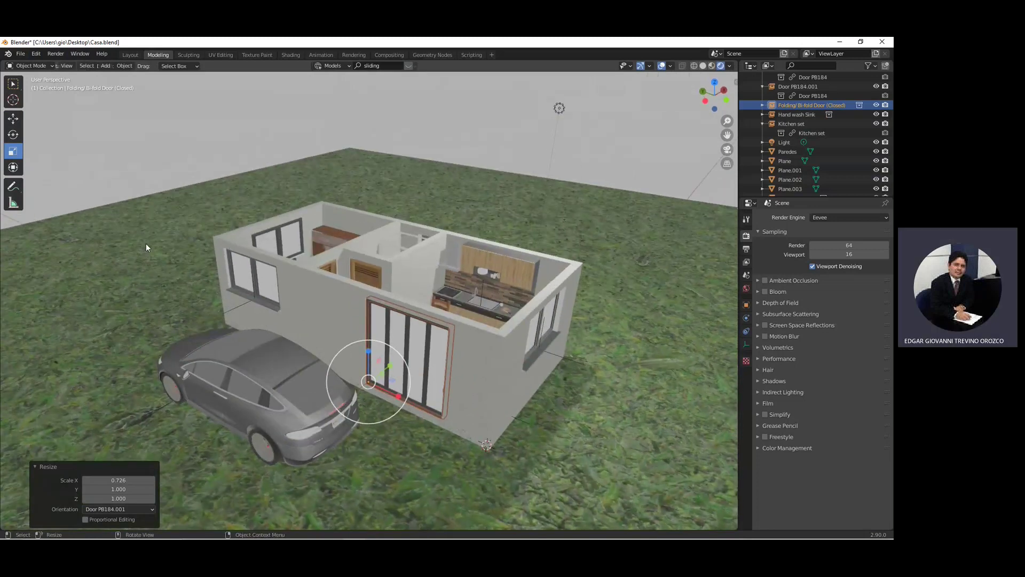
Step: Save Casa.blend, then set the render engine to Cycles with GPU Compute device
{"action": "left_click", "coordinate": [20, 54]}
{"action": "left_click", "coordinate": [43, 115]}
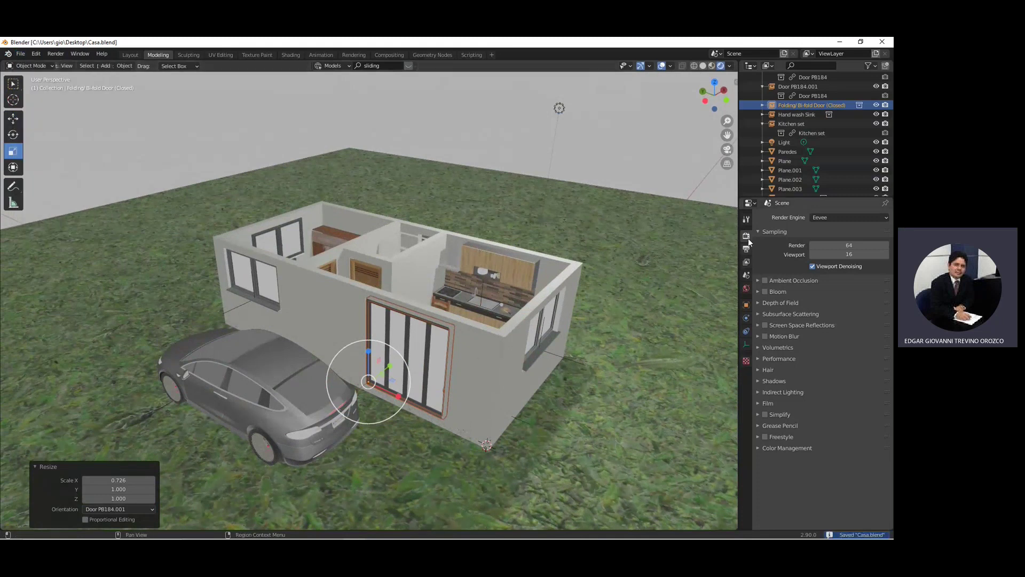
{"action": "left_click", "coordinate": [837, 217]}
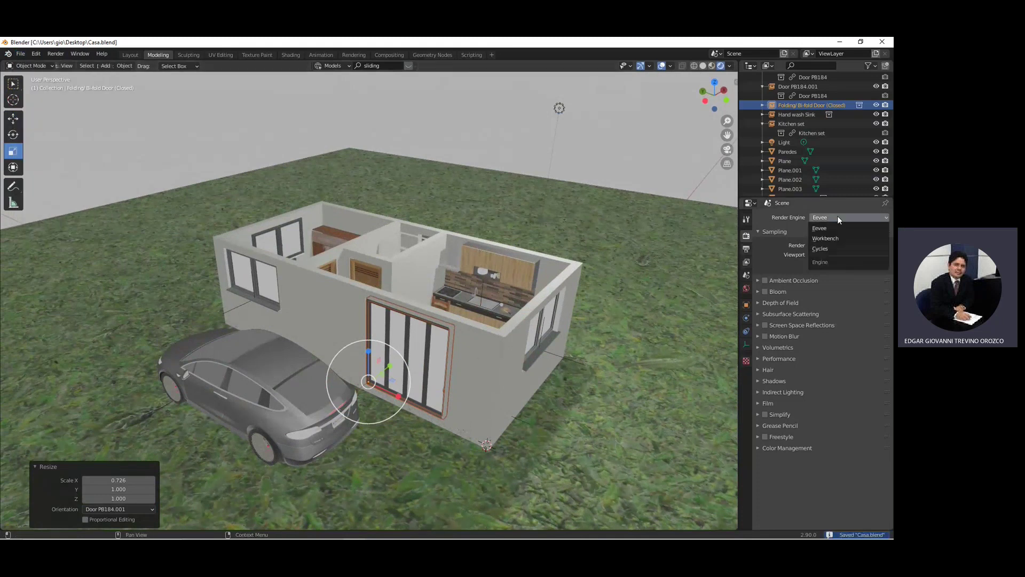
{"action": "left_click", "coordinate": [828, 247]}
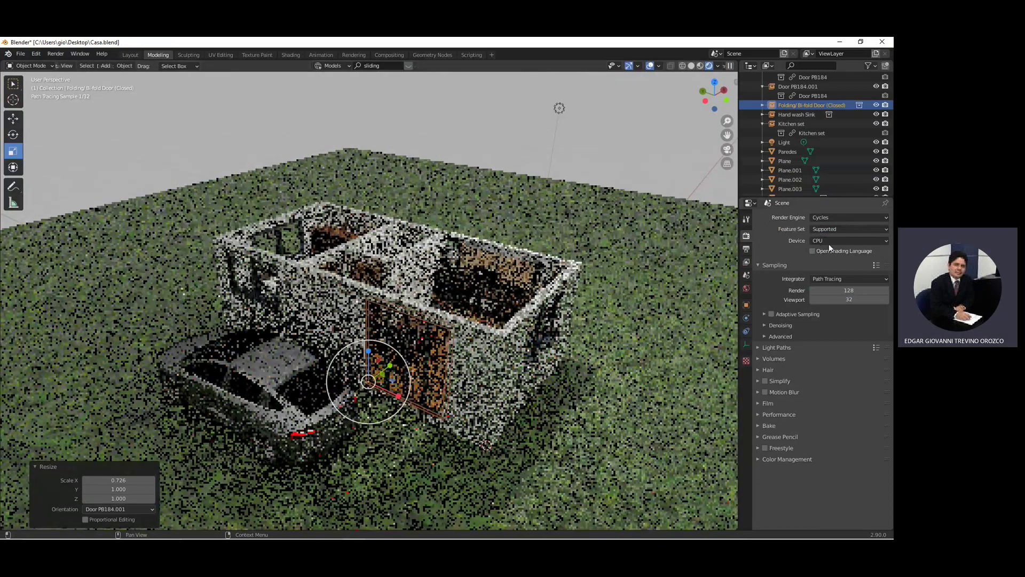
{"action": "left_click", "coordinate": [818, 243]}
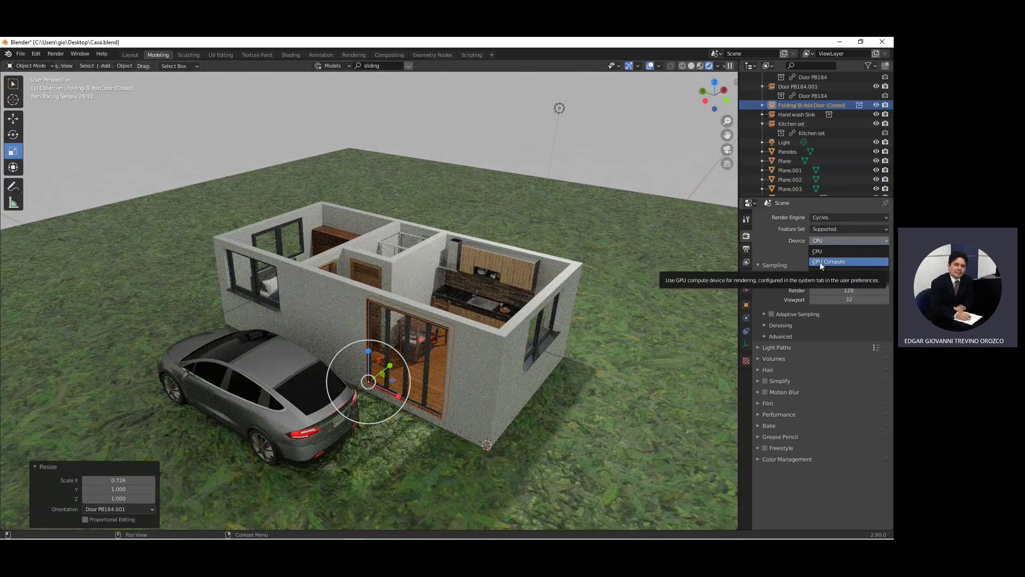
{"action": "left_click", "coordinate": [819, 262]}
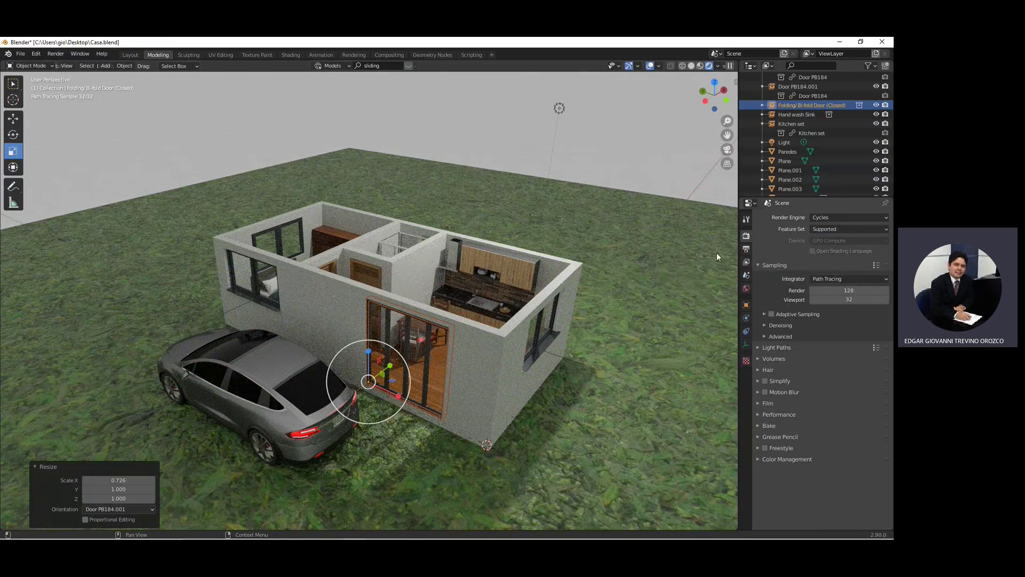
{"action": "key", "text": "g"}
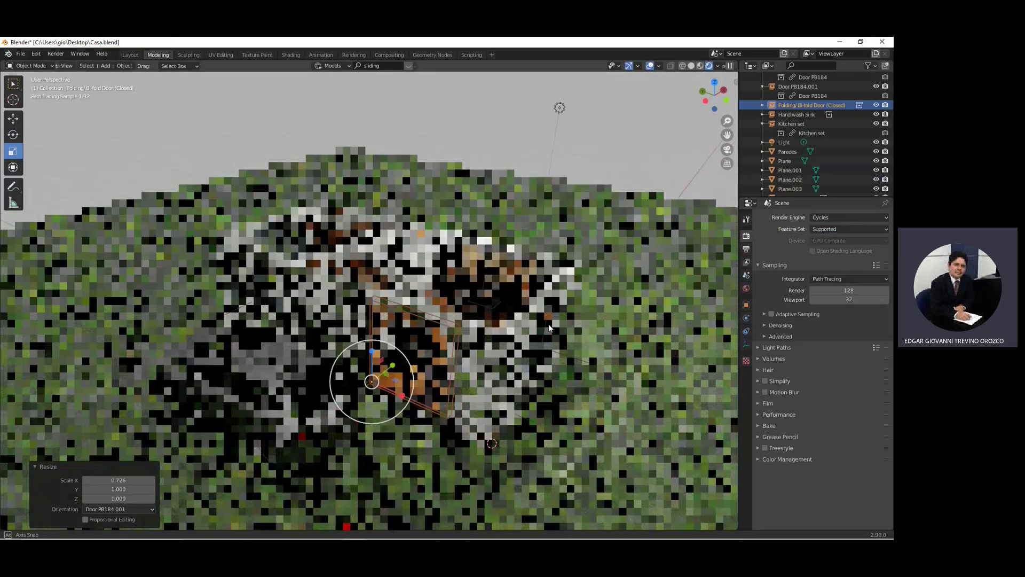
{"action": "scroll", "coordinate": [405, 326], "scroll_direction": "up", "scroll_amount": 5}
{"action": "scroll", "coordinate": [447, 326], "scroll_direction": "up", "scroll_amount": 3}
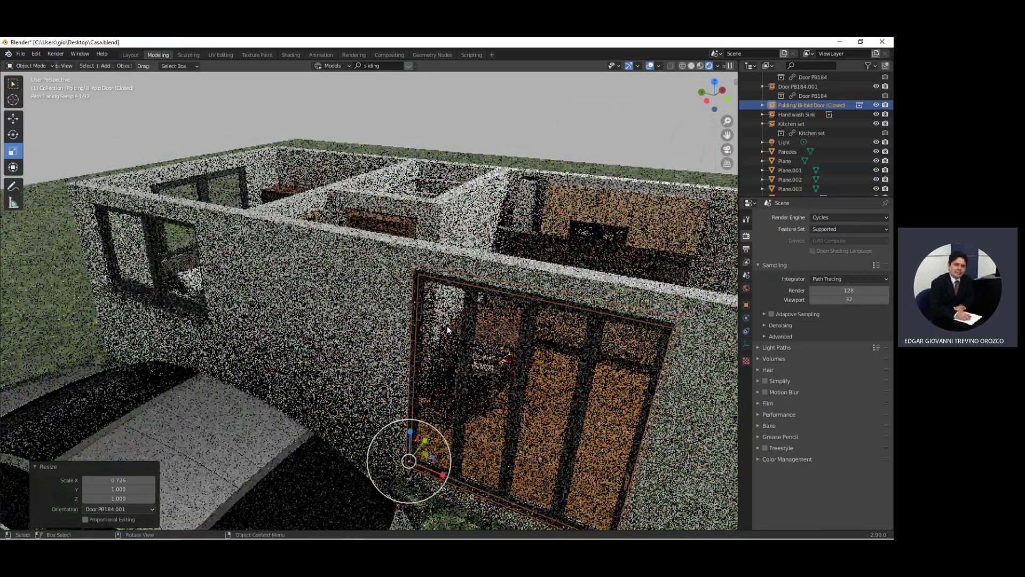
{"action": "scroll", "coordinate": [446, 326], "scroll_direction": "down", "scroll_amount": 5}
{"action": "scroll", "coordinate": [481, 321], "scroll_direction": "down", "scroll_amount": 1}
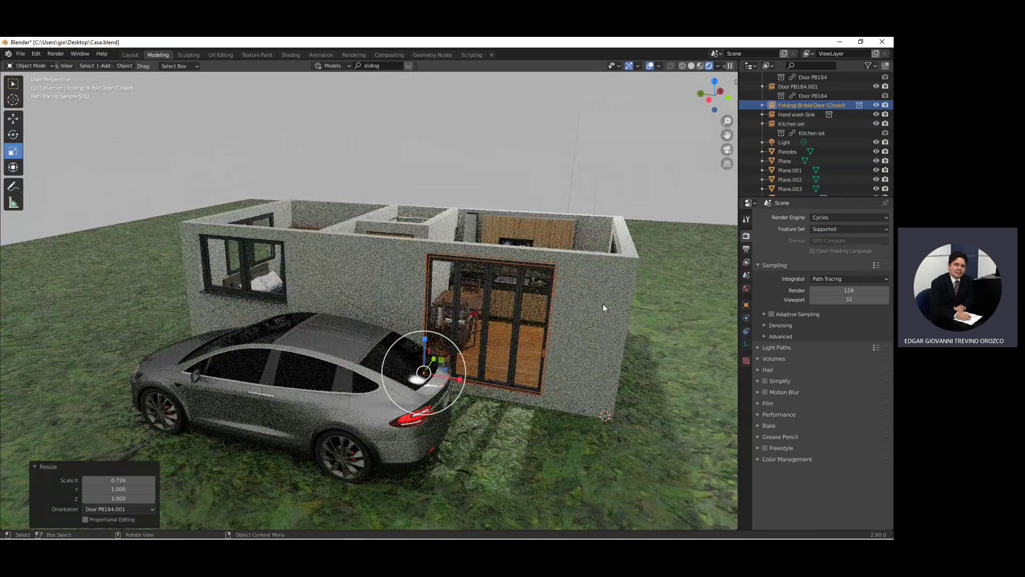
{"action": "middle_click_drag", "start_coordinate": [609, 319], "coordinate": [585, 323]}
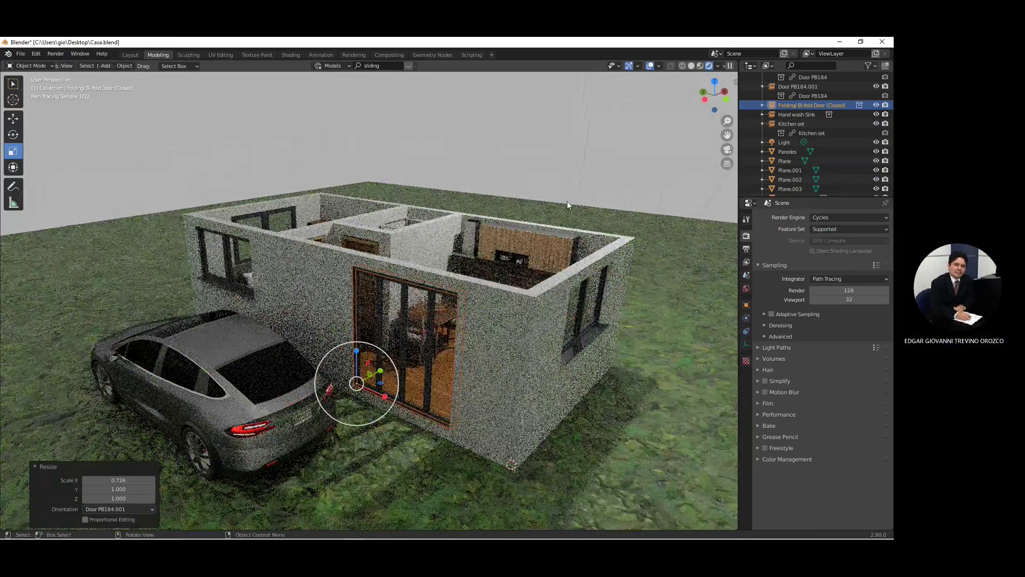
{"action": "left_click", "coordinate": [566, 194]}
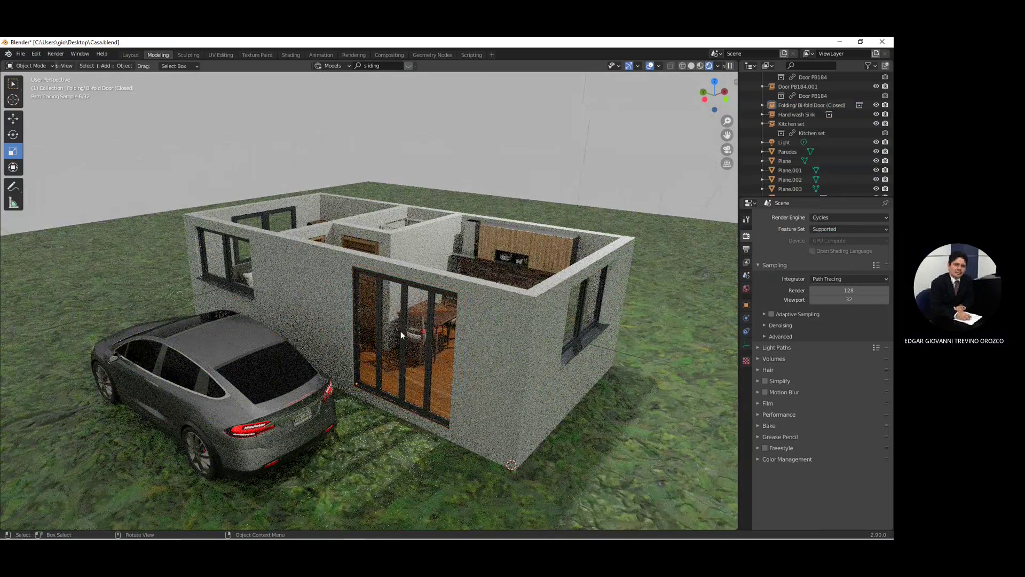
{"action": "scroll", "coordinate": [423, 337], "scroll_direction": "up", "scroll_amount": 5}
{"action": "mouse_move", "coordinate": [410, 338]}
{"action": "middle_mouse_down"}
{"action": "mouse_move", "coordinate": [397, 345]}
{"action": "mouse_move", "coordinate": [405, 335]}
{"action": "middle_mouse_up"}
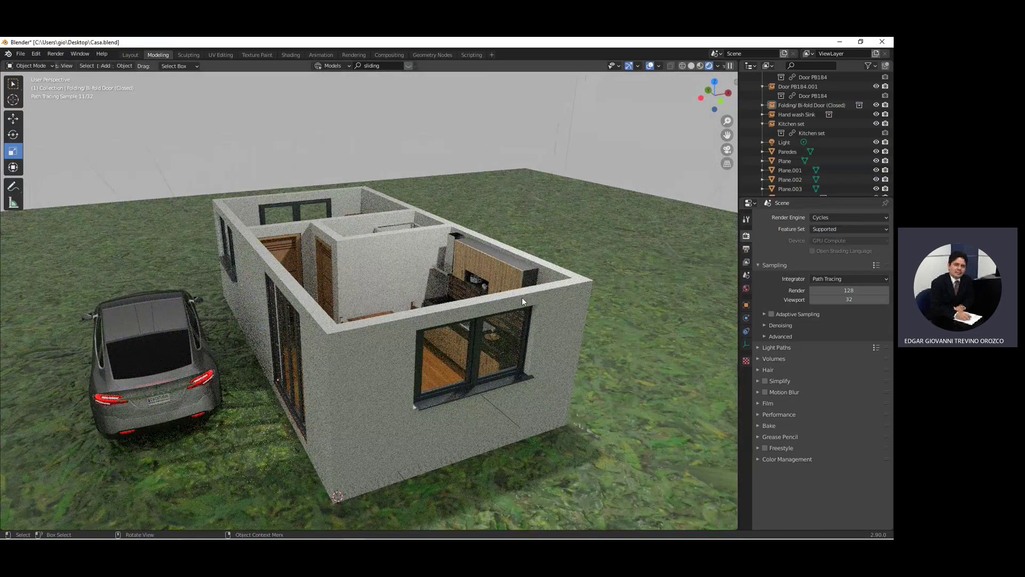
{"action": "middle_click_drag", "start_coordinate": [463, 303], "coordinate": [503, 305]}
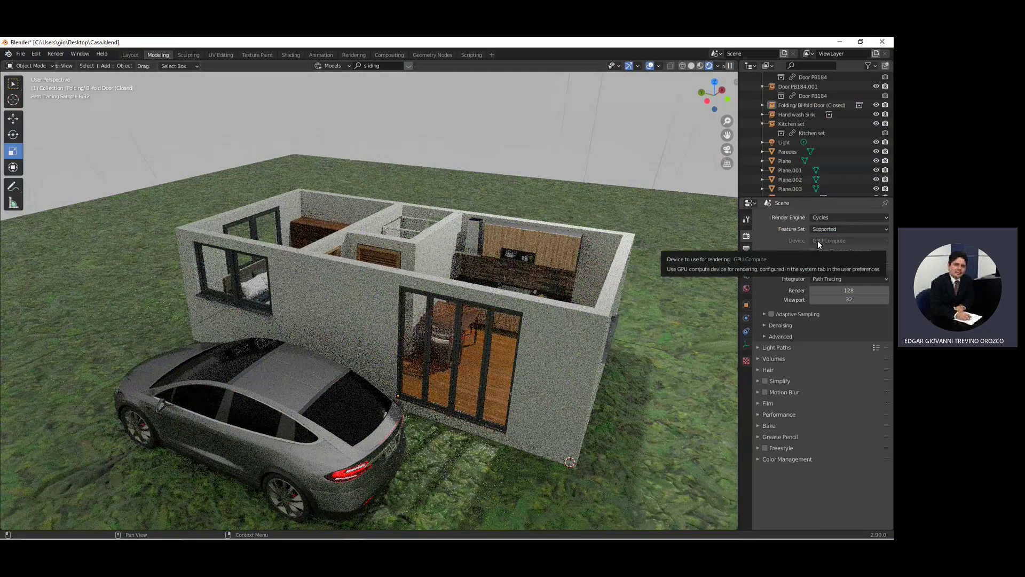
{"action": "mouse_move", "coordinate": [626, 255]}
{"action": "middle_mouse_down"}
{"action": "mouse_move", "coordinate": [621, 271]}
{"action": "mouse_move", "coordinate": [591, 269]}
{"action": "middle_mouse_up"}
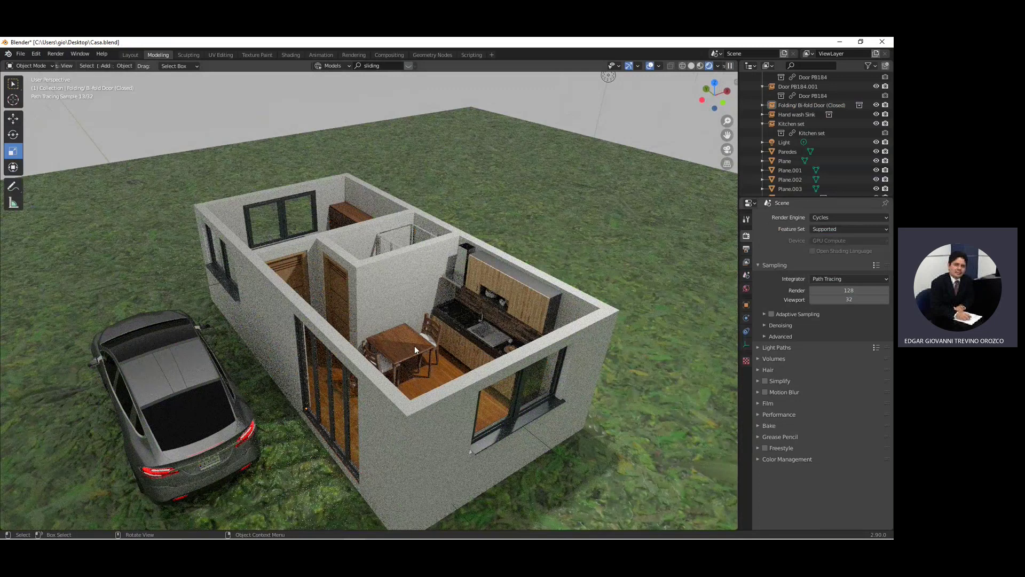
{"action": "middle_click_drag", "start_coordinate": [408, 332], "coordinate": [412, 332]}
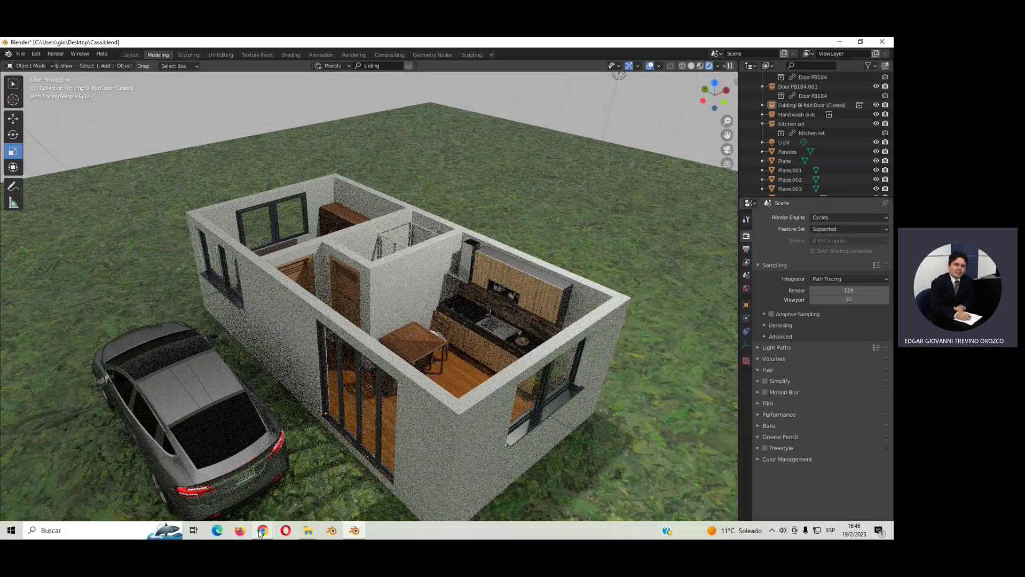
Step: Return to the Teams meeting in Chrome and stop sharing the screen
{"action": "left_click", "coordinate": [262, 531]}
{"action": "left_click", "coordinate": [235, 503]}
{"action": "left_click", "coordinate": [190, 72]}
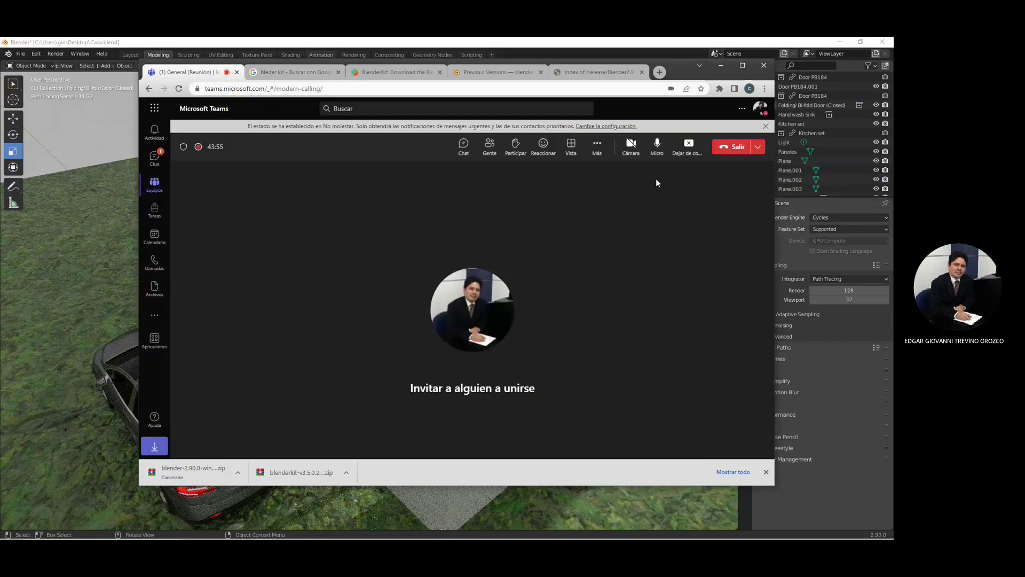
{"action": "left_click", "coordinate": [689, 146]}
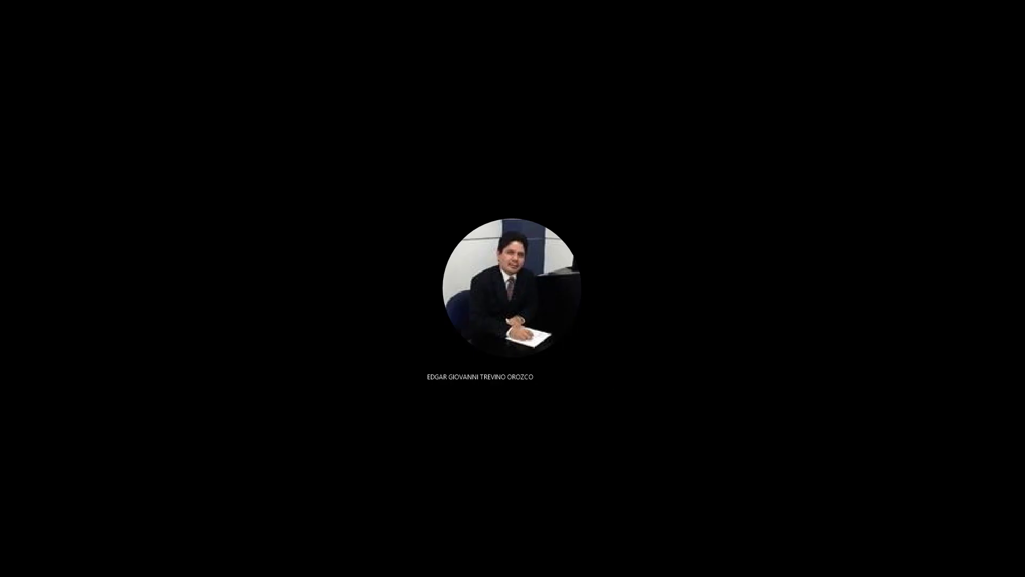